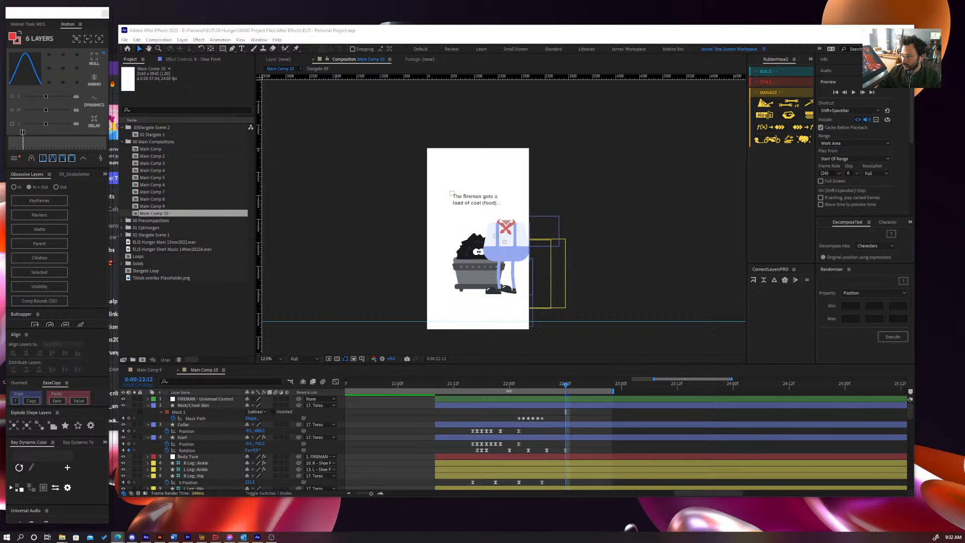
- Switch to Illustrator and examine the fireman's scarf, collar and torso artwork in Characters.ai, then return to After Effects
drag(440, 386, 495, 405)
click(160, 537)
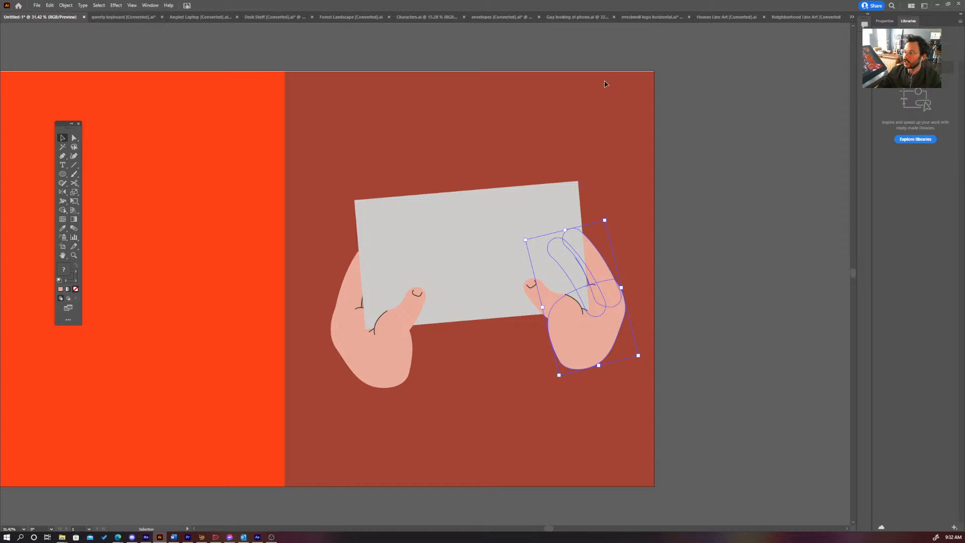
click(425, 17)
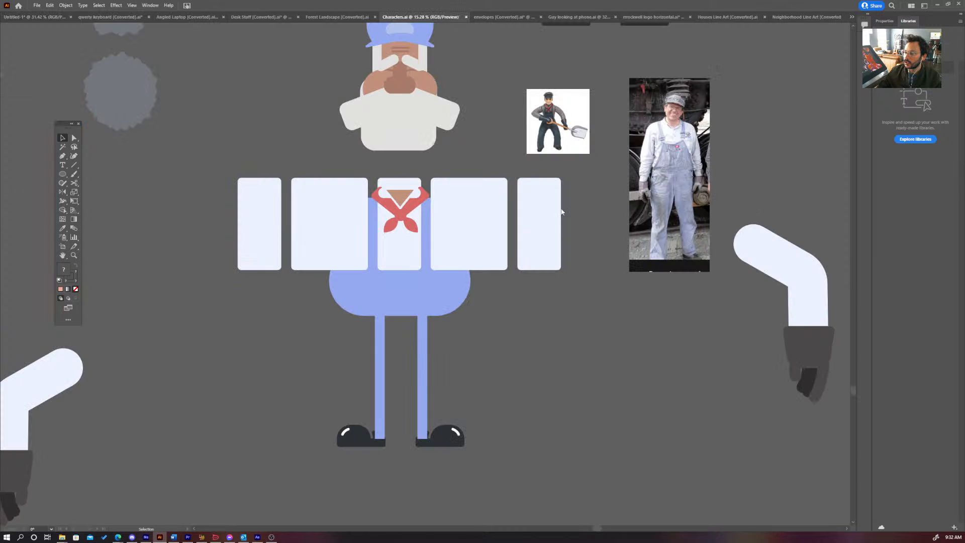
key(z)
drag(417, 285, 406, 287)
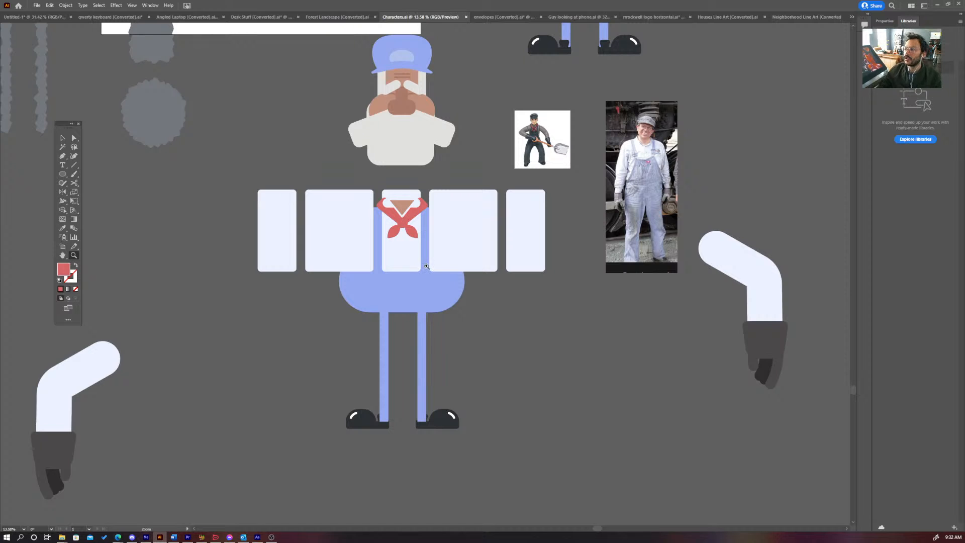
drag(420, 224, 430, 222)
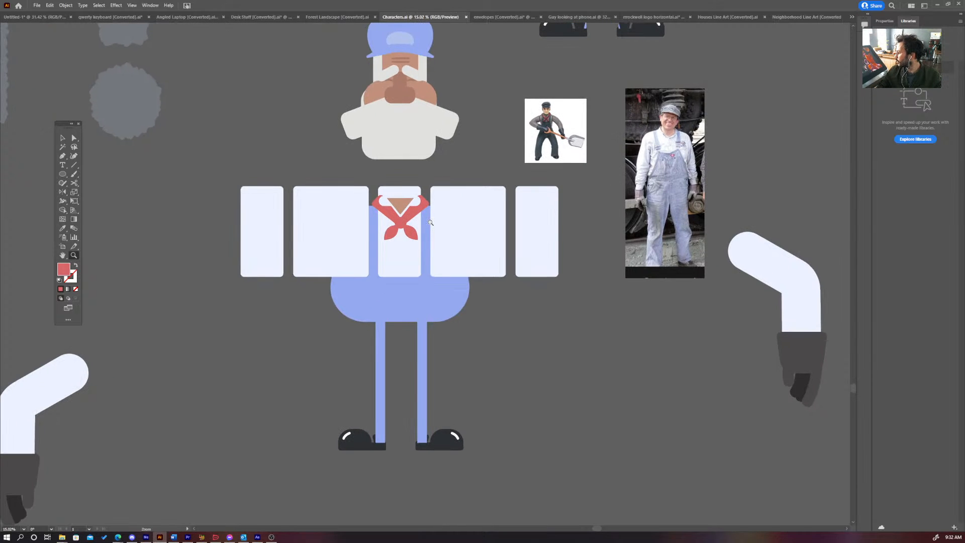
drag(354, 220, 378, 265)
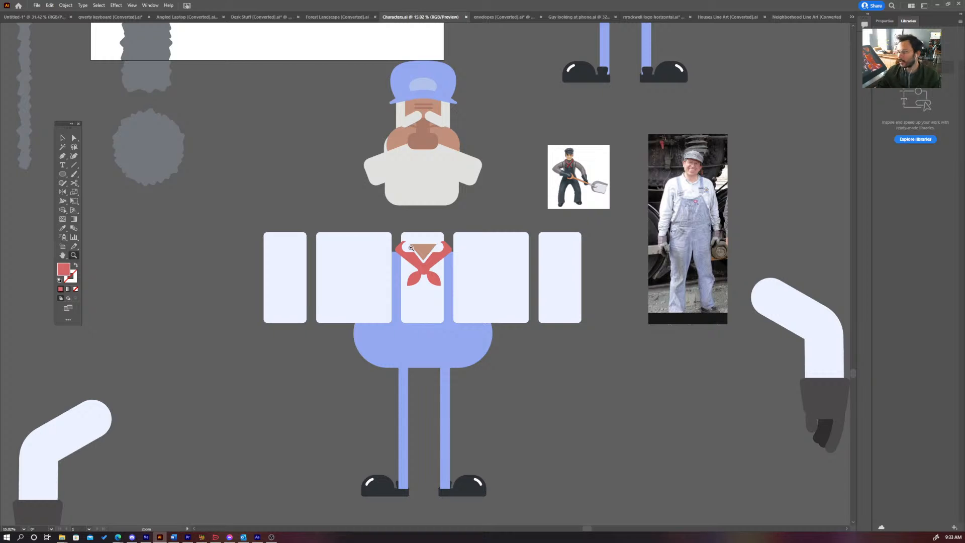
click(938, 5)
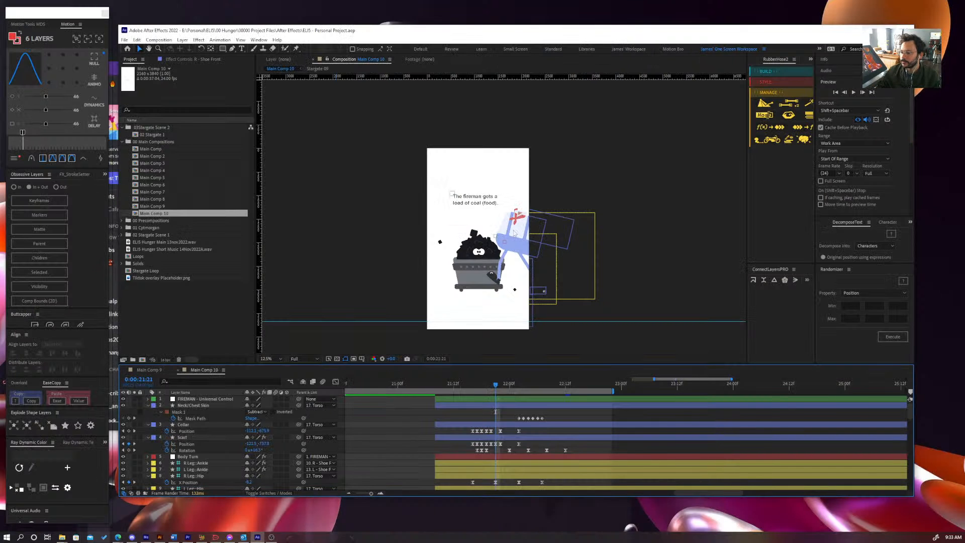
- Go to 0:00:21:17 in Main Comp 10 and select the Scarf layer for close work at the scarf's upper end
mouse_move(490, 386)
mouse_down()
mouse_move(442, 388)
mouse_move(543, 394)
mouse_move(470, 391)
mouse_move(496, 388)
mouse_up()
scroll(508, 244, up, 4)
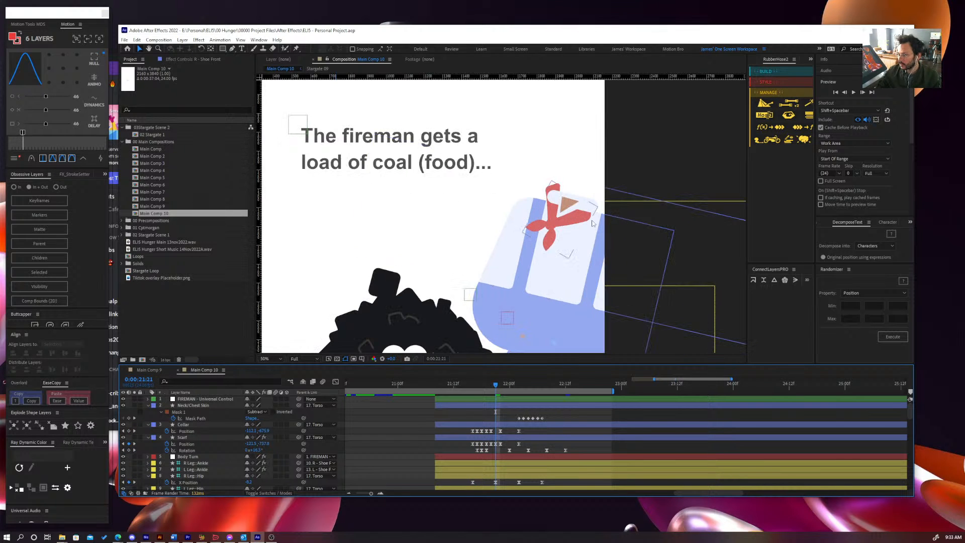
mouse_move(495, 390)
mouse_down()
mouse_move(520, 391)
mouse_move(479, 384)
mouse_up()
click(522, 293)
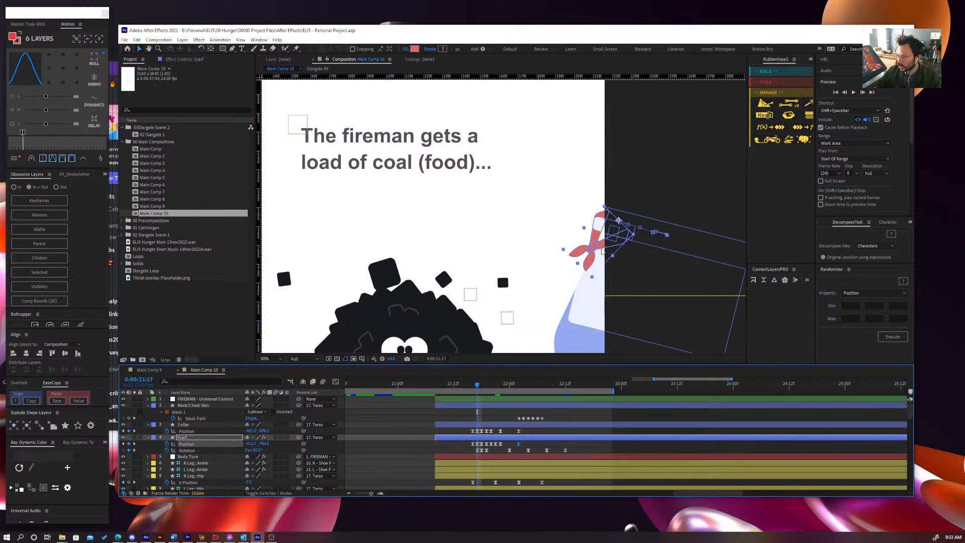
key(period)
key(space)
drag(683, 266, 567, 253)
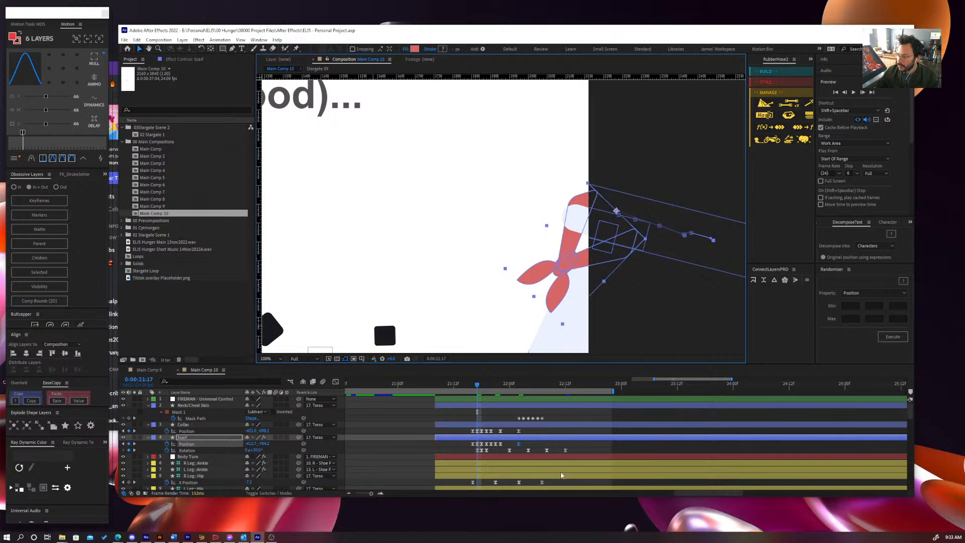
key(period)
drag(580, 216, 441, 196)
key(g)
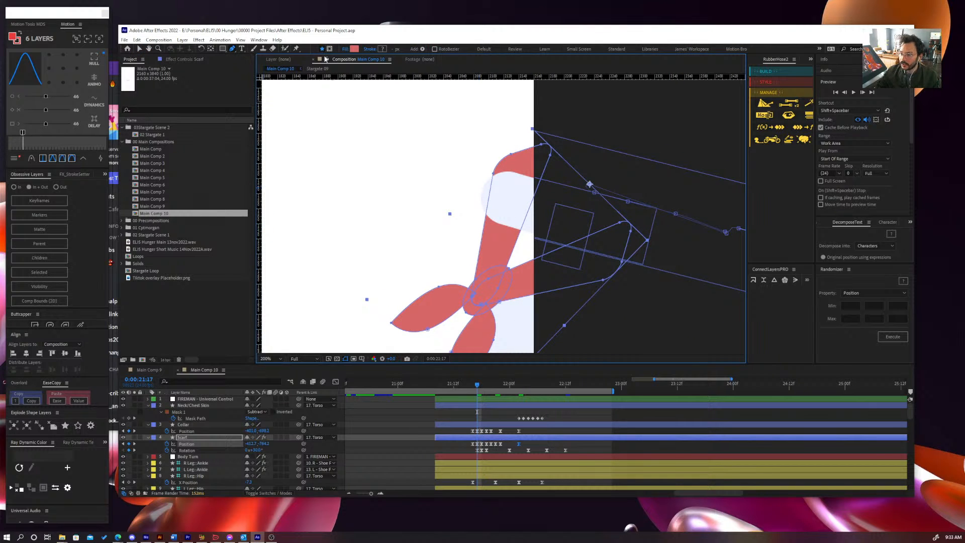
key(h)
key(period)
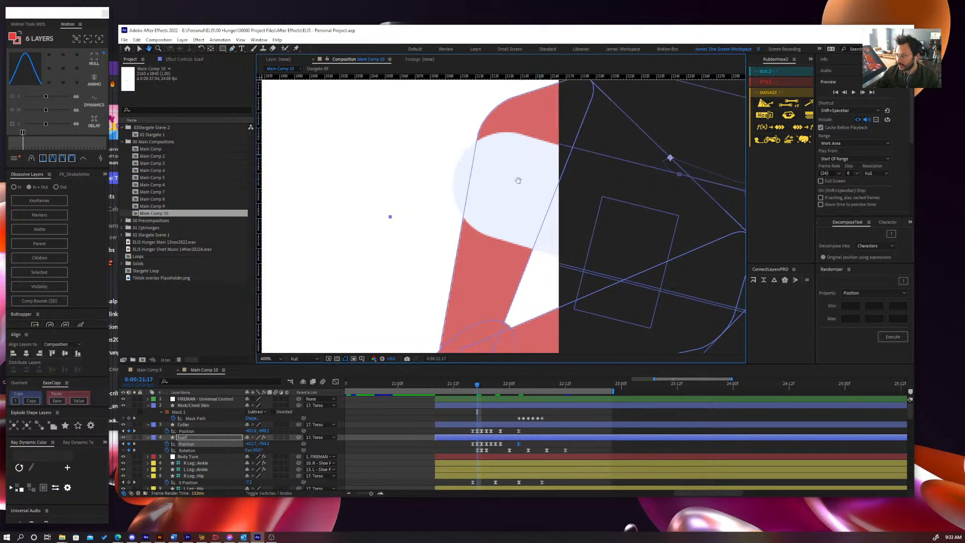
drag(518, 180, 463, 236)
- Try to trace a mask along the collar edge across the scarf's upper end with the Pen tool
key(g)
click(418, 213)
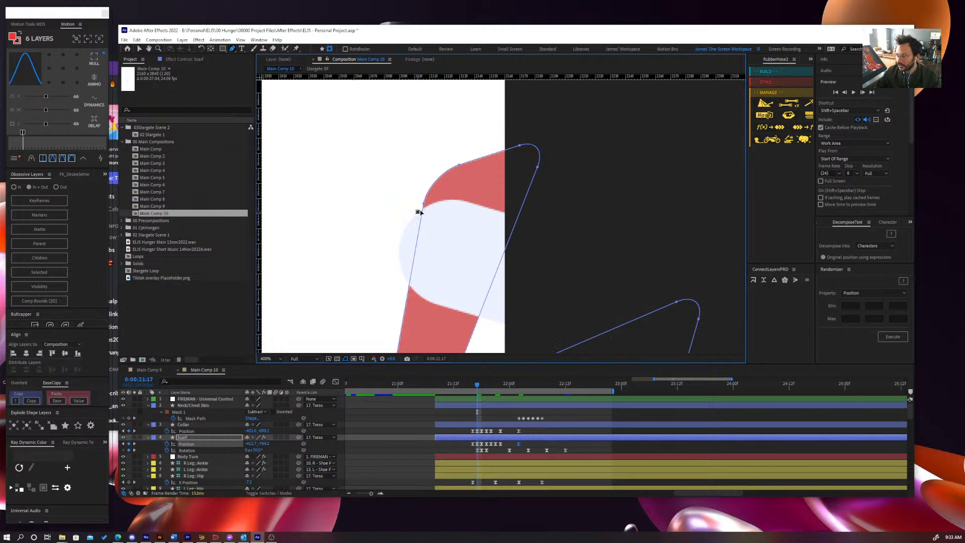
click(424, 203)
drag(445, 201, 506, 215)
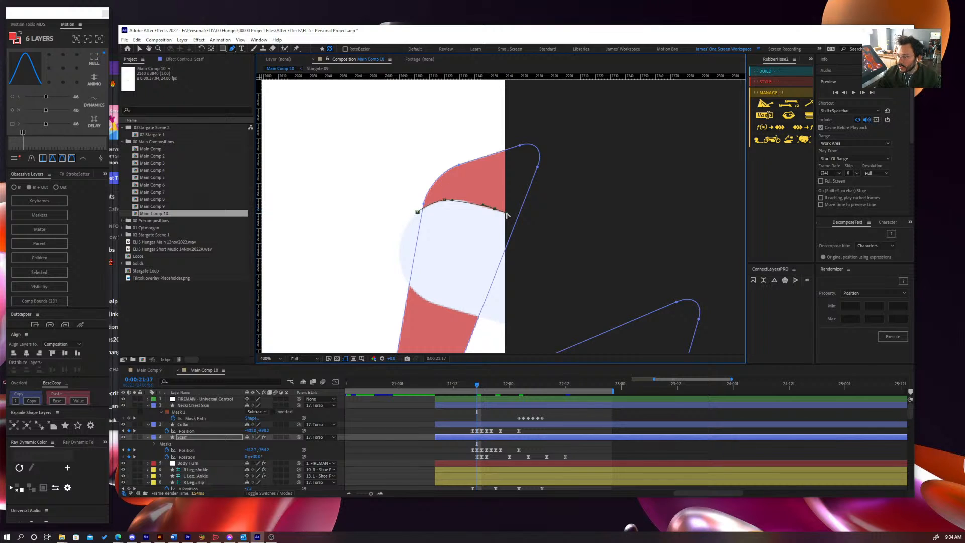
click(418, 212)
- Draw a four-point test shape on the Scarf layer with the Pen tool in shape mode, and undo it
click(484, 438)
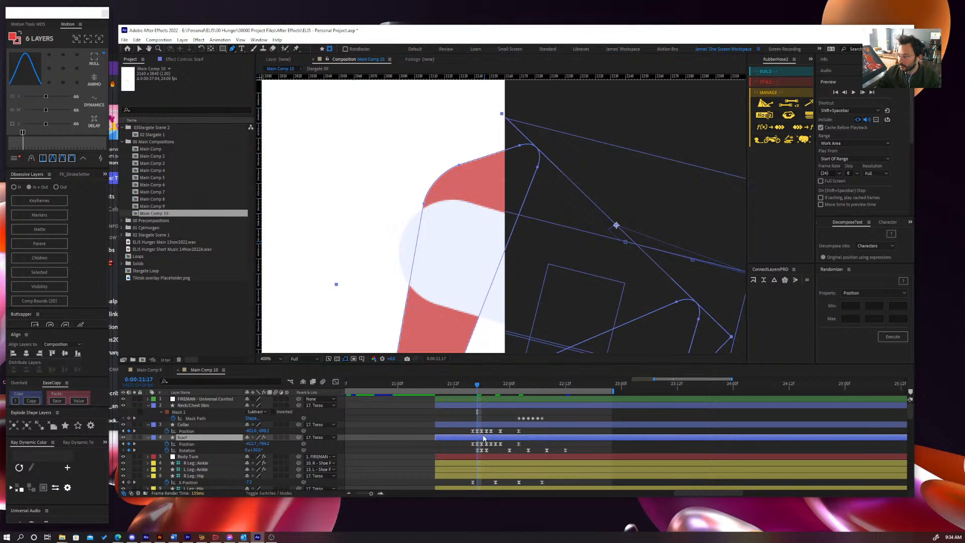
click(324, 49)
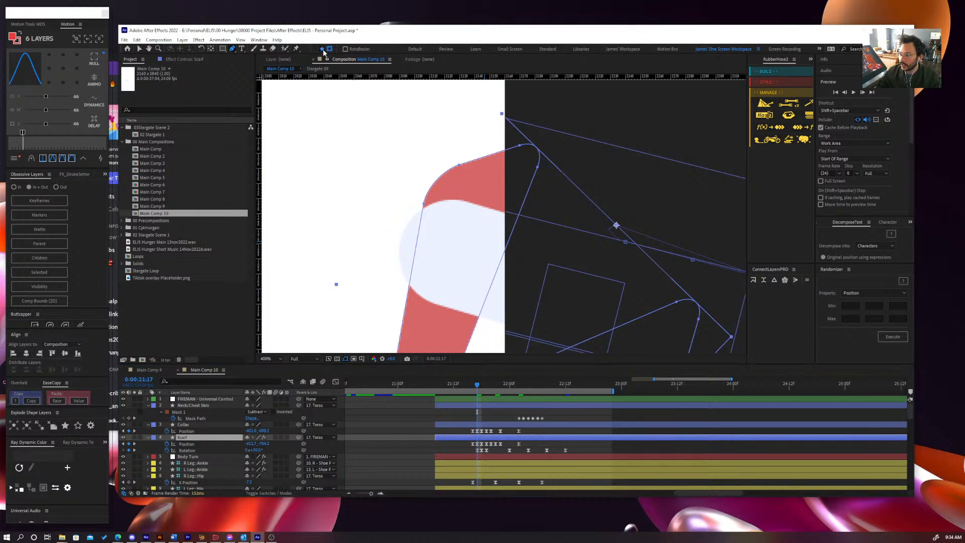
click(394, 145)
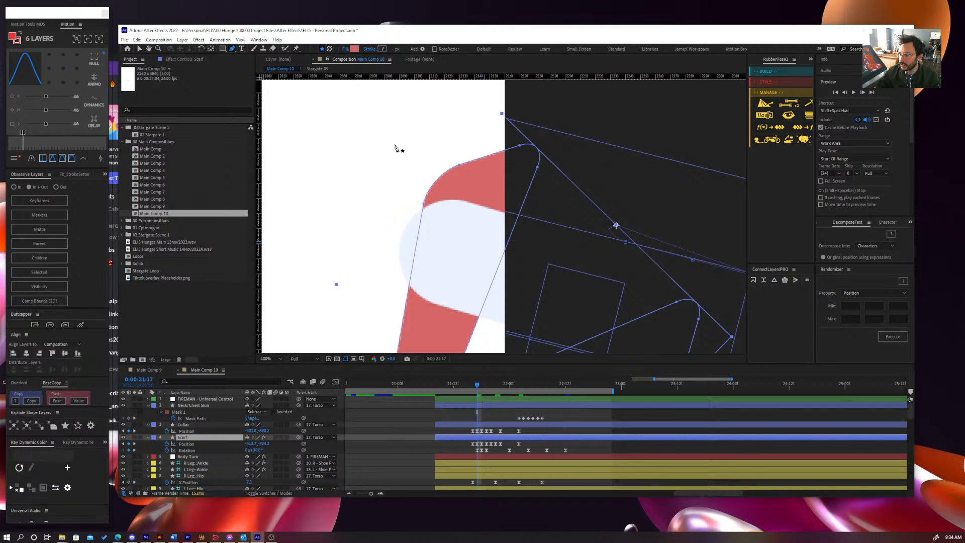
click(368, 169)
click(402, 175)
click(412, 144)
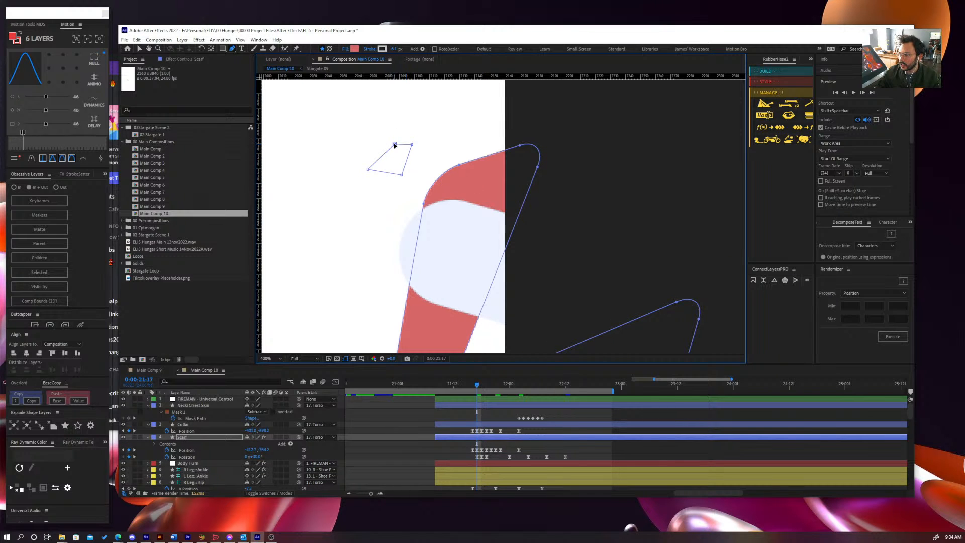
click(394, 144)
key(ctrl+z)
key(ctrl+z)
key(ctrl+z)
key(ctrl+z)
key(ctrl+z)
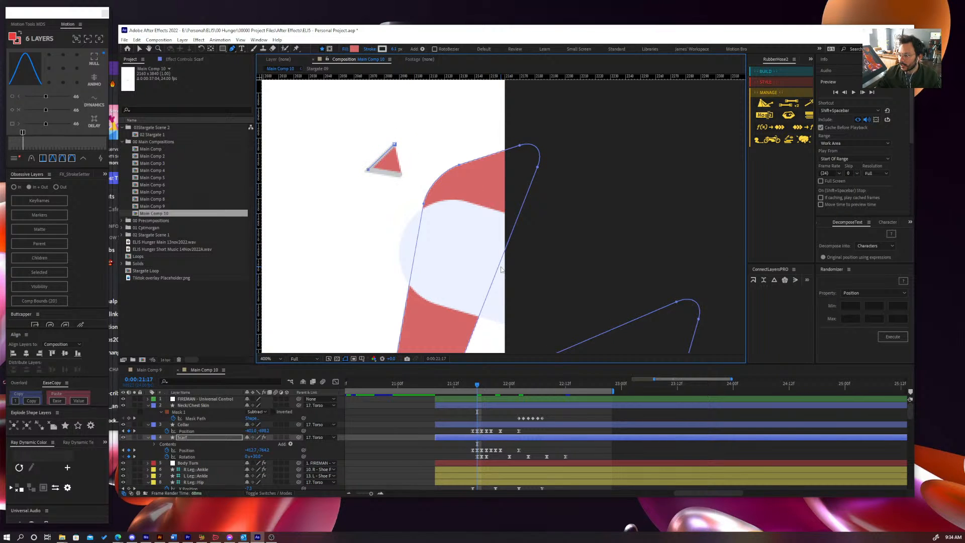
- Draw a closed Pen tool mask on the Scarf layer around the scarf's upper end, following the collar's upper edge
click(329, 49)
click(485, 439)
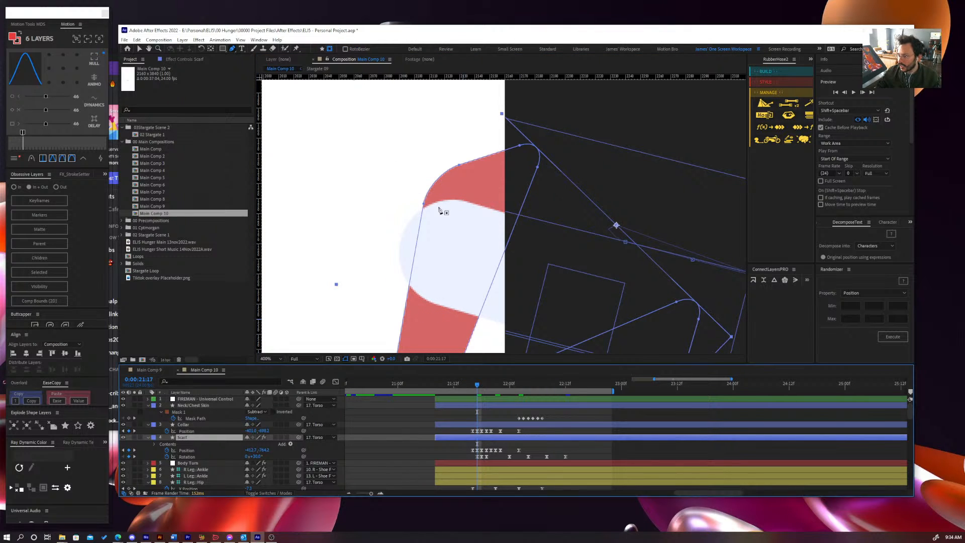
click(419, 212)
drag(445, 201, 456, 199)
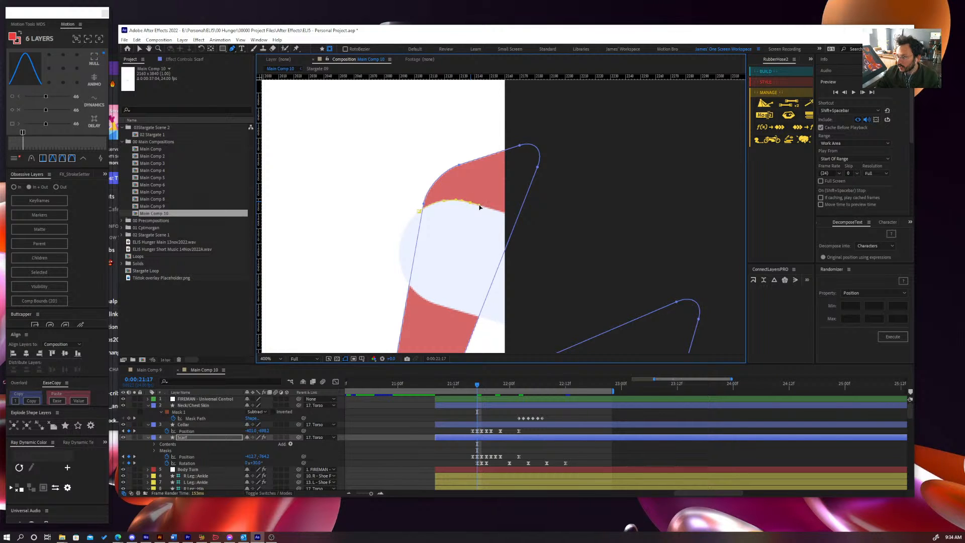
click(527, 220)
click(583, 152)
click(521, 127)
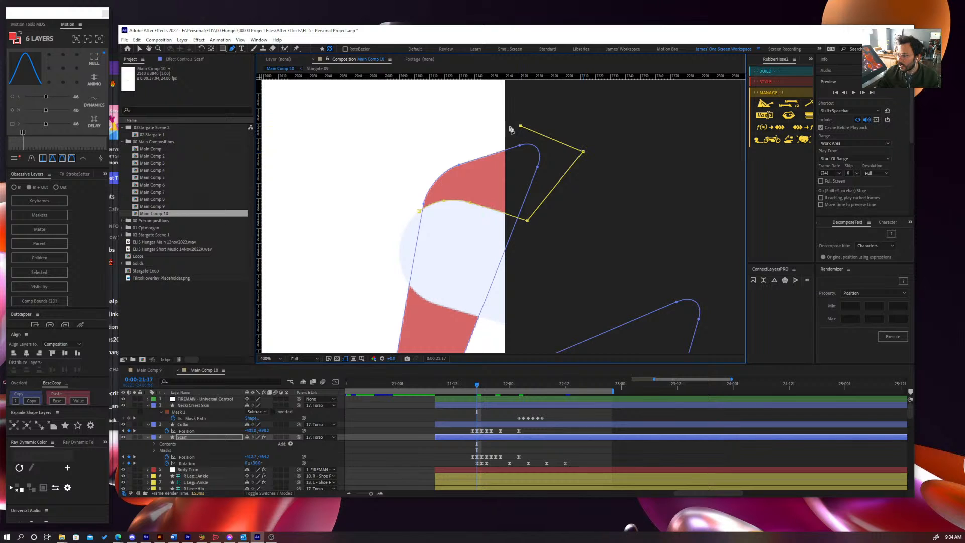
click(425, 133)
click(401, 195)
click(420, 213)
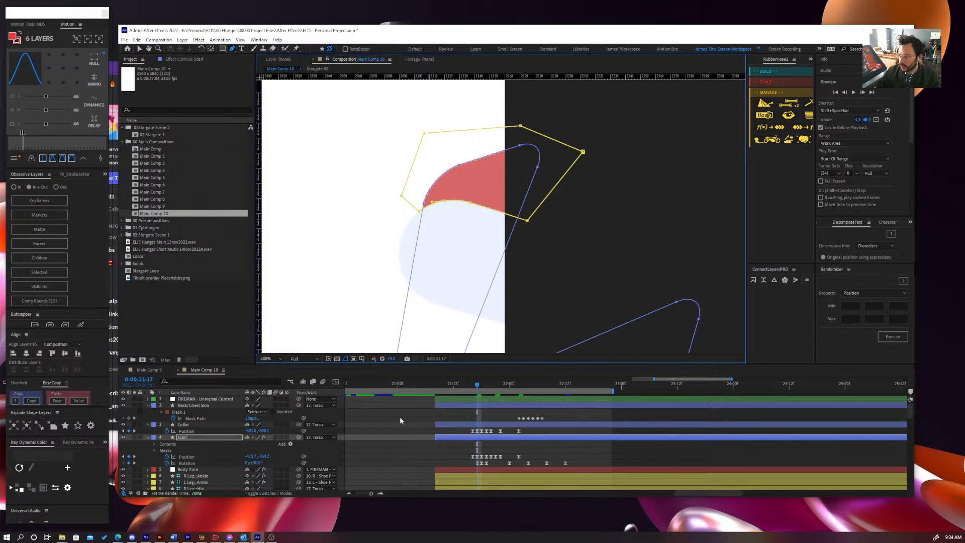
- Set the scarf mask's mode to Subtract and enable Mask Path keyframing at 0:00:21:17
key(m)
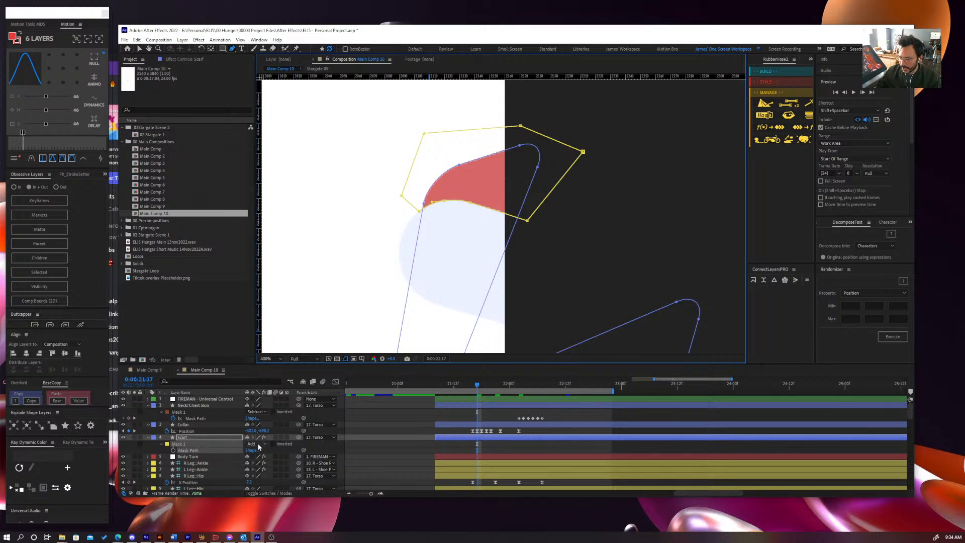
click(256, 444)
click(265, 469)
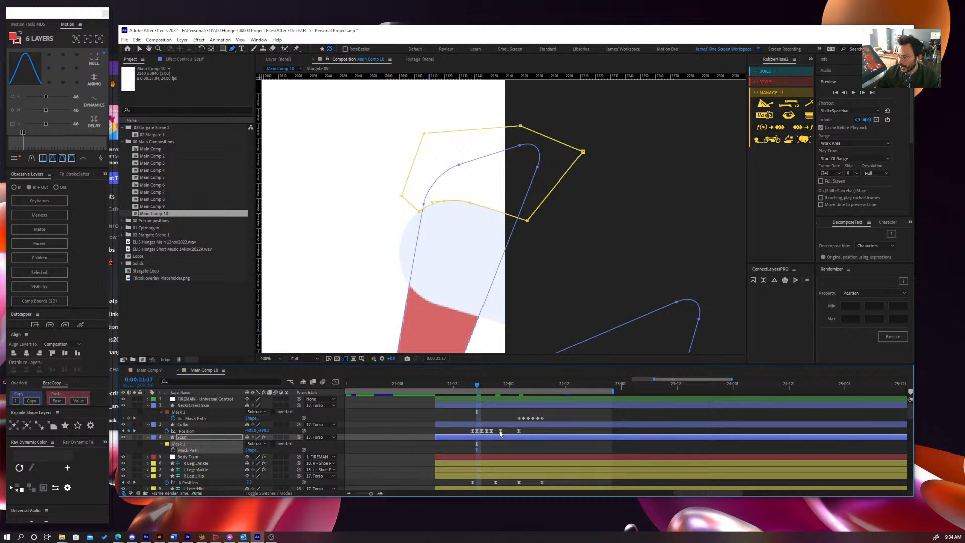
click(174, 450)
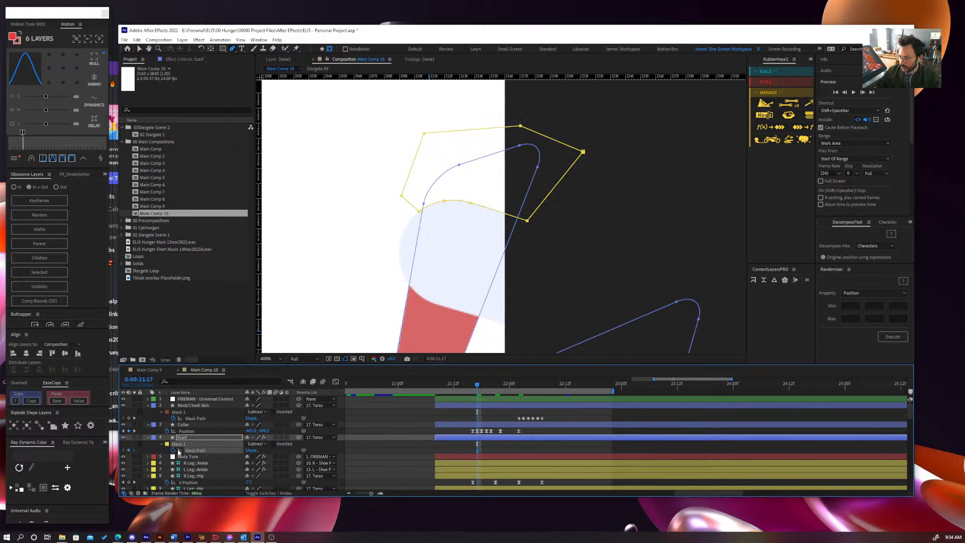
- Shift the scarf mask slightly at 0:00:21:18 to add a Mask Path keyframe aligned with the collar's edge
key(Page_Up)
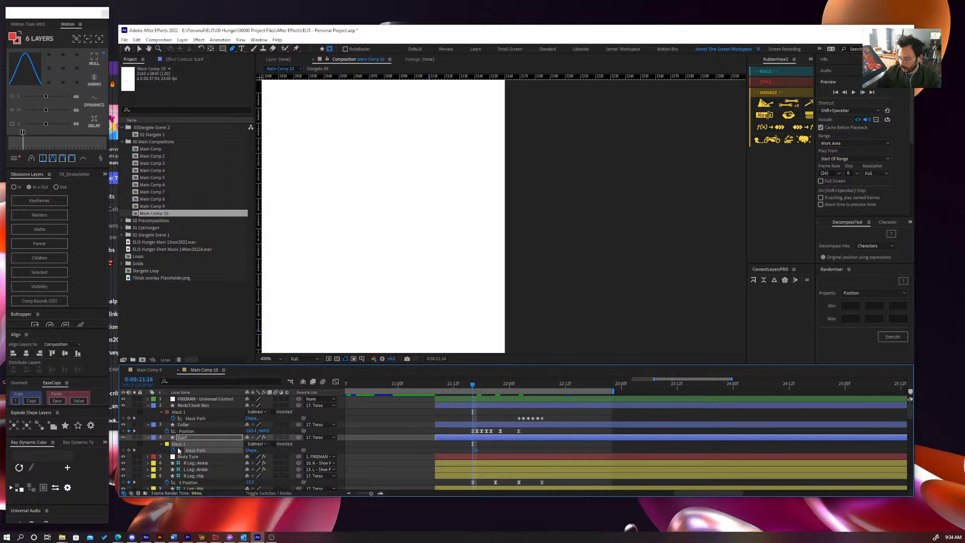
key(Page_Down)
key(Page_Down)
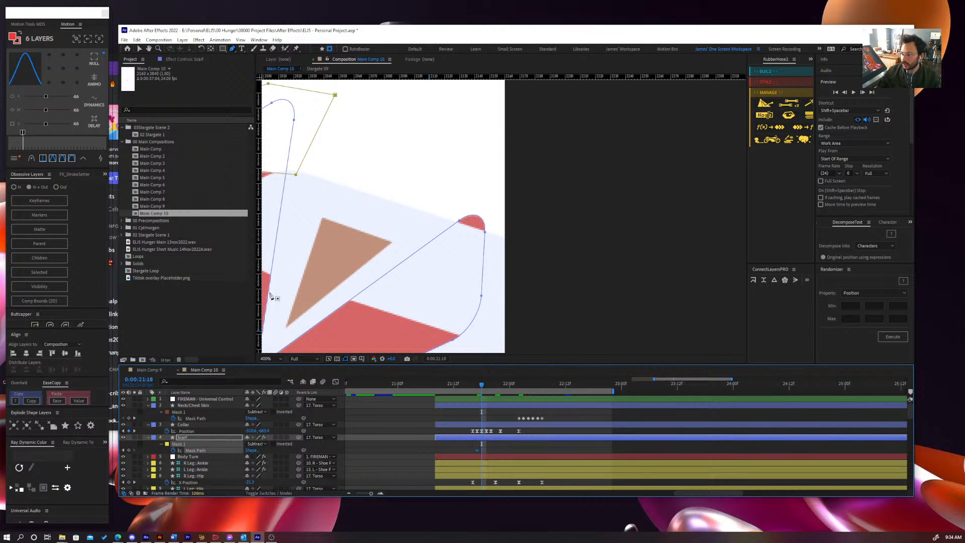
drag(308, 224, 500, 223)
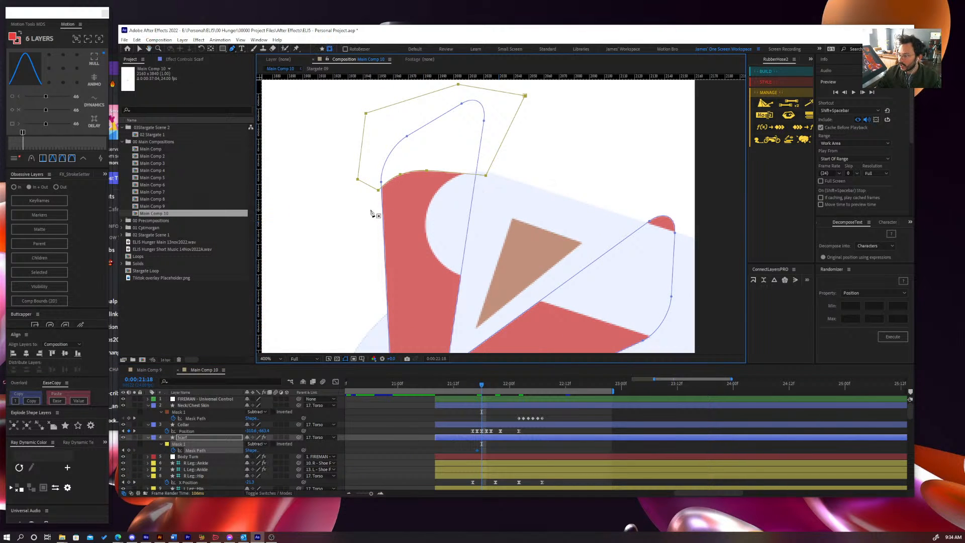
key(comma)
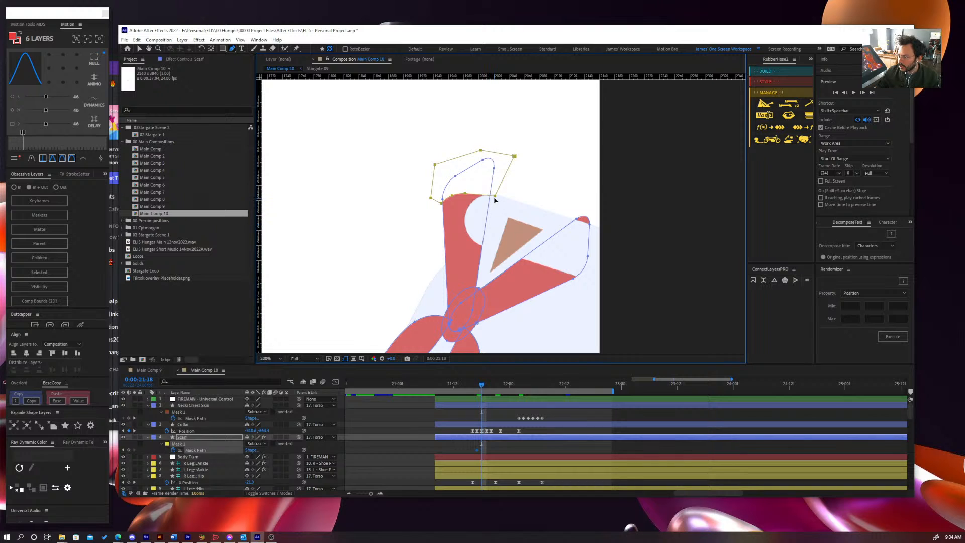
mouse_move(495, 197)
mouse_down()
mouse_move(495, 187)
mouse_move(495, 197)
mouse_up()
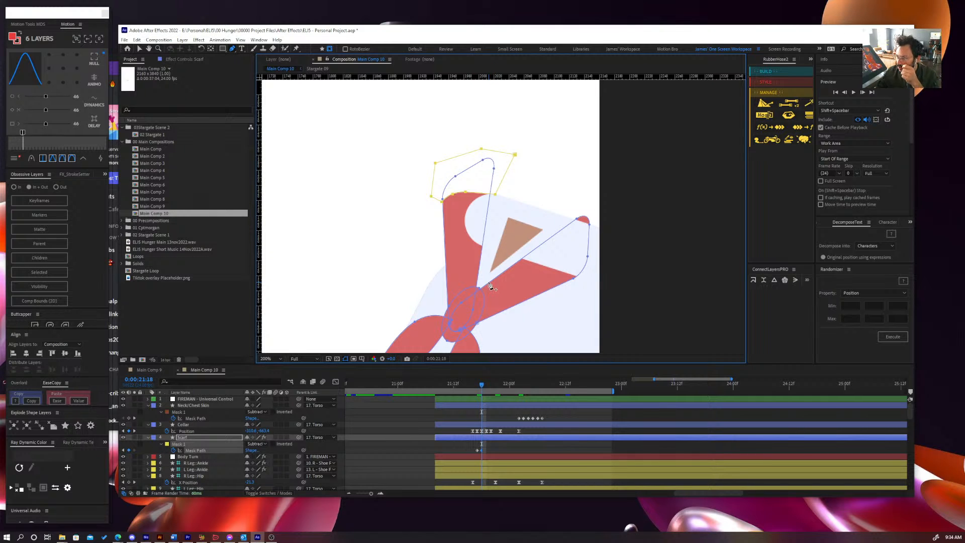
- Filter the Scarf layer's properties by "path" and select the path of Group 2
click(487, 439)
key(ctrl+f)
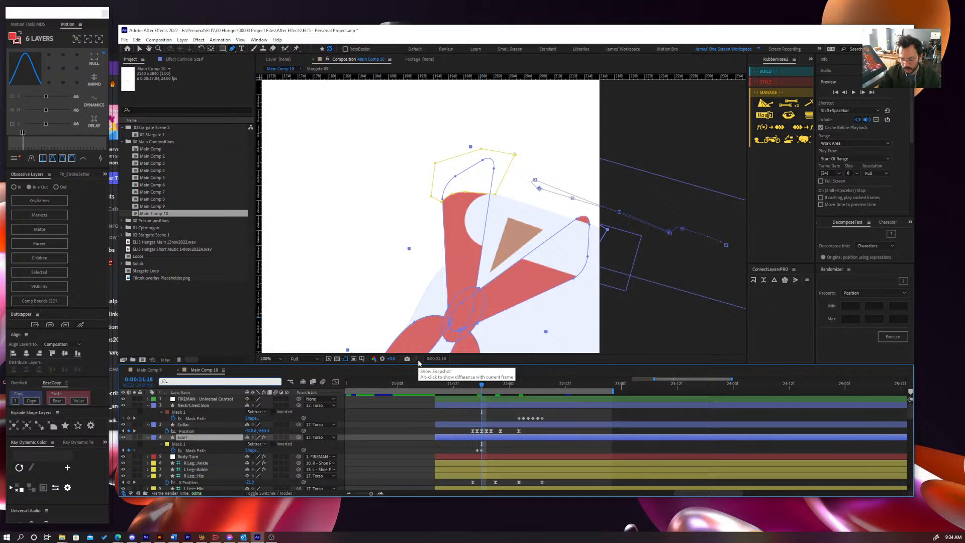
text(path)
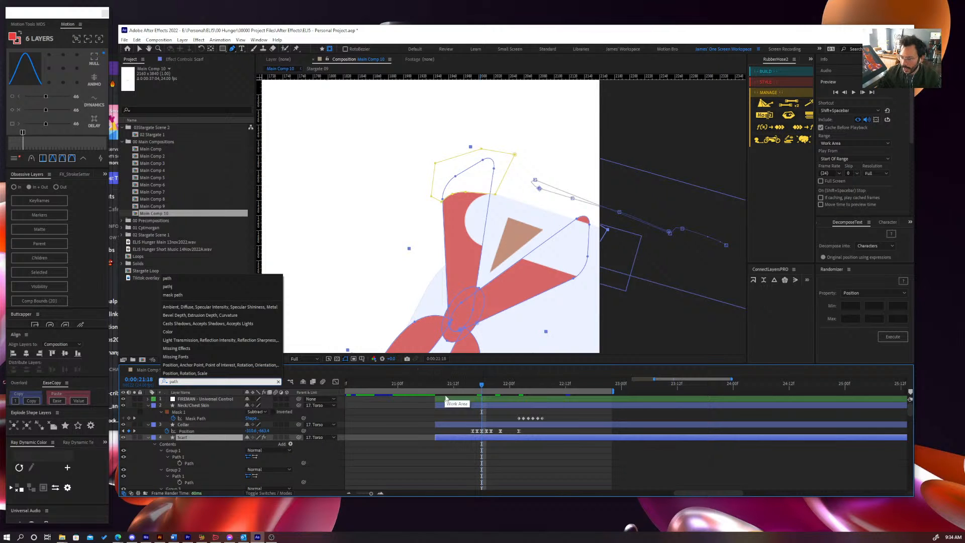
click(484, 439)
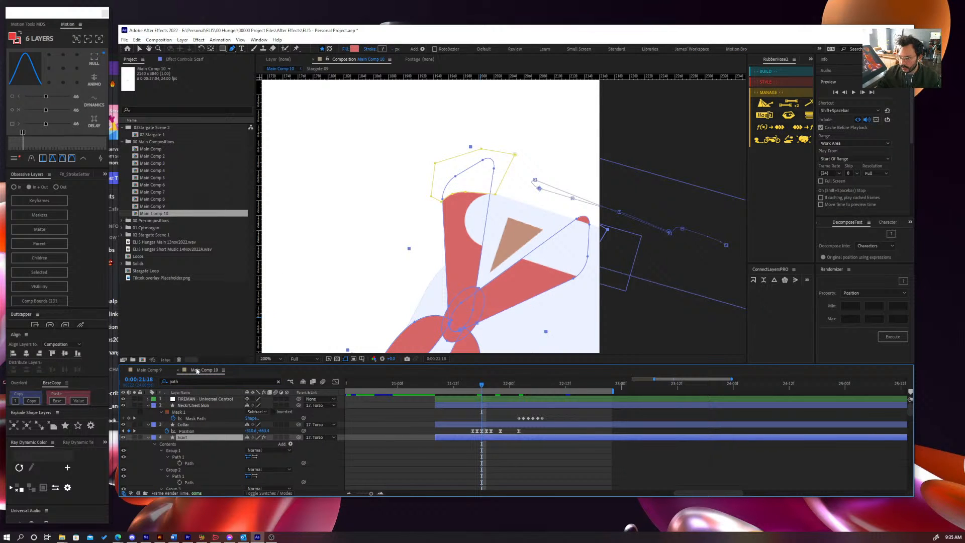
drag(416, 366, 416, 322)
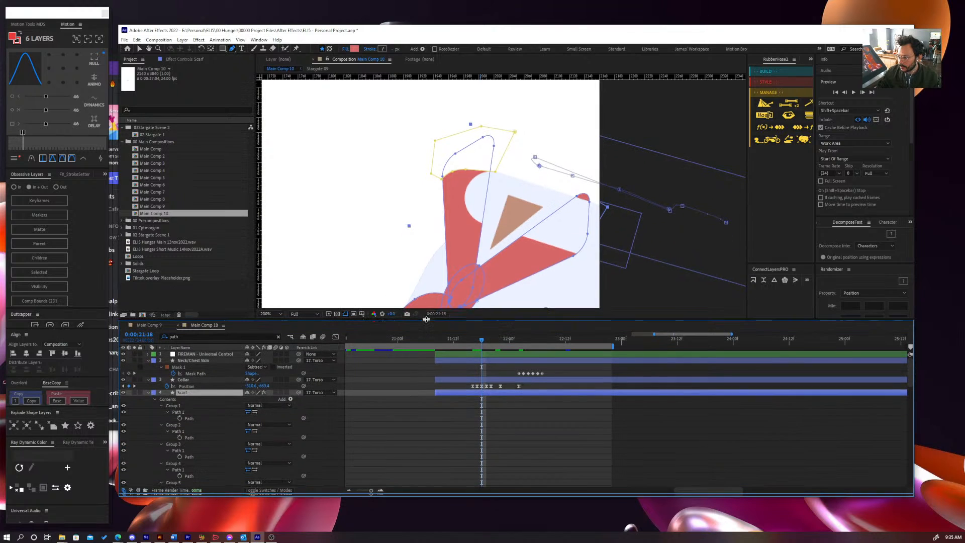
click(189, 425)
scroll(473, 136, up, 2)
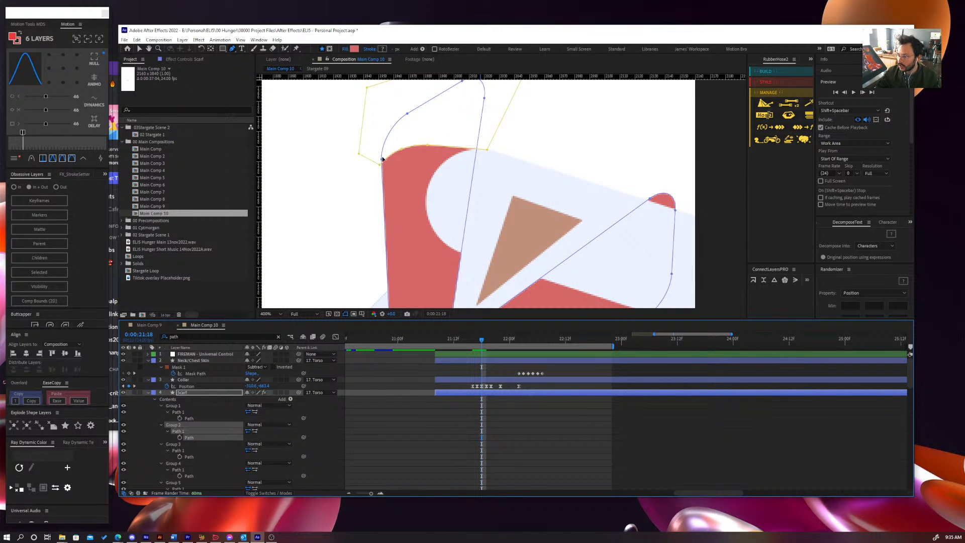
- Select the path of Group 5, the scarf's upper-left strand, and enable Path keyframing with the keyframe at 0:00:21:19
click(386, 181)
scroll(208, 470, down, 2)
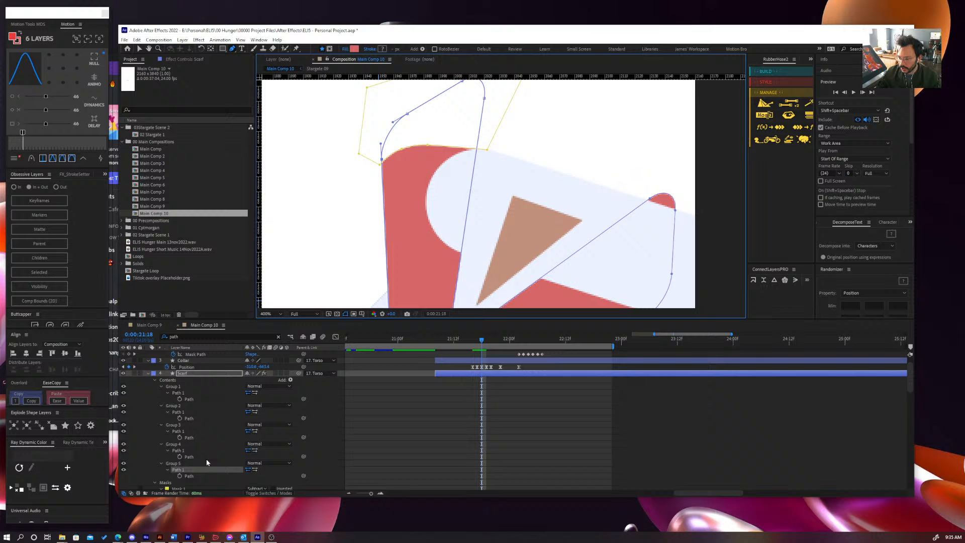
click(180, 476)
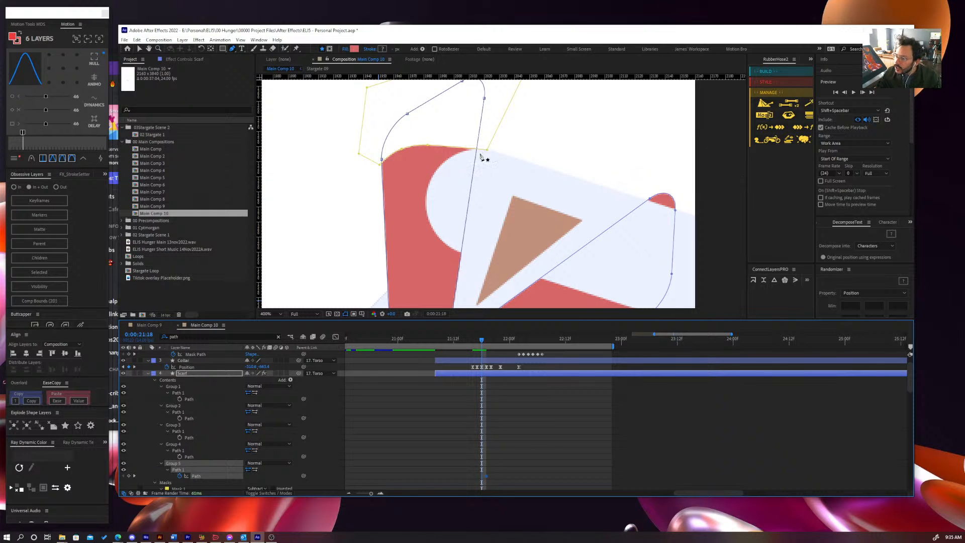
- At 0:00:21:18, move the outer points of the Group 5 path inward so the strand follows the collar's rounded edge
scroll(441, 197, down, 1)
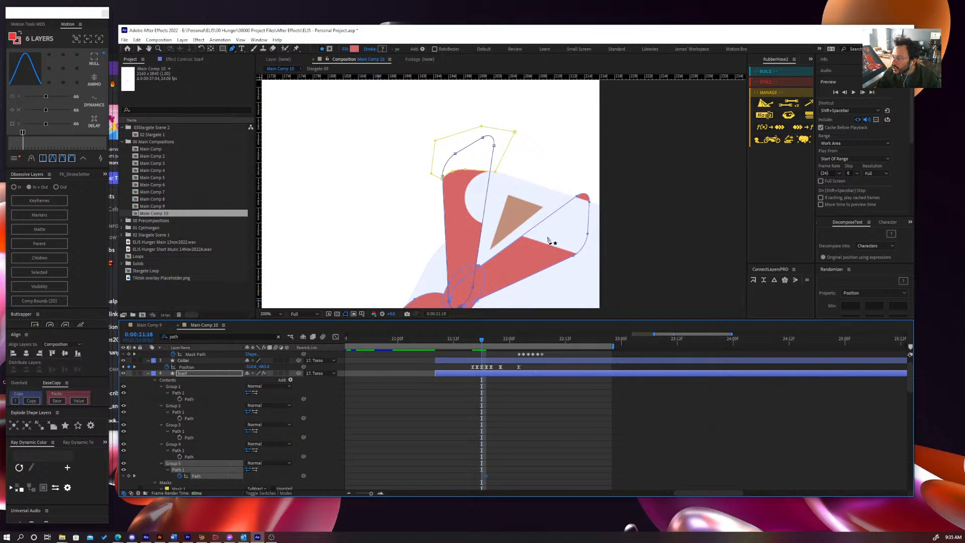
drag(574, 240, 549, 222)
key(period)
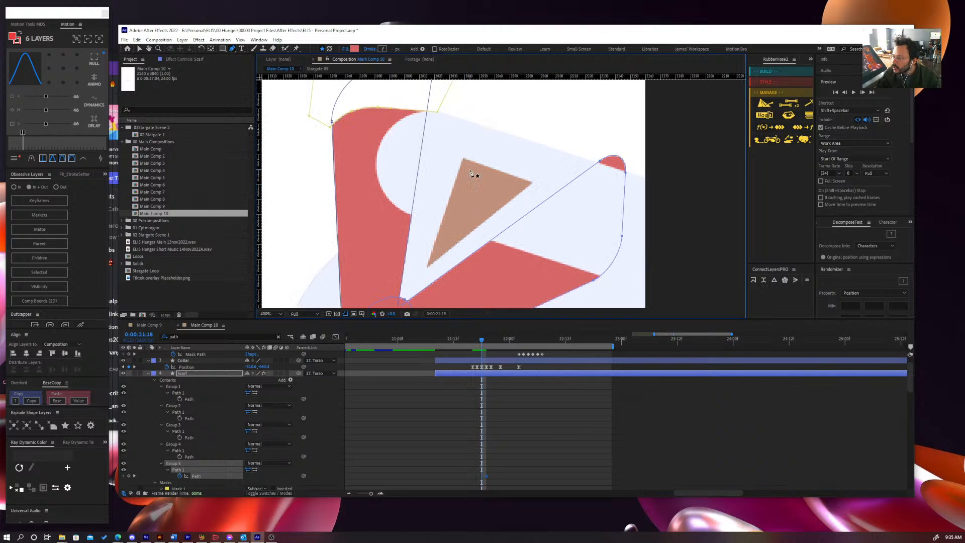
drag(333, 122, 369, 128)
key(comma)
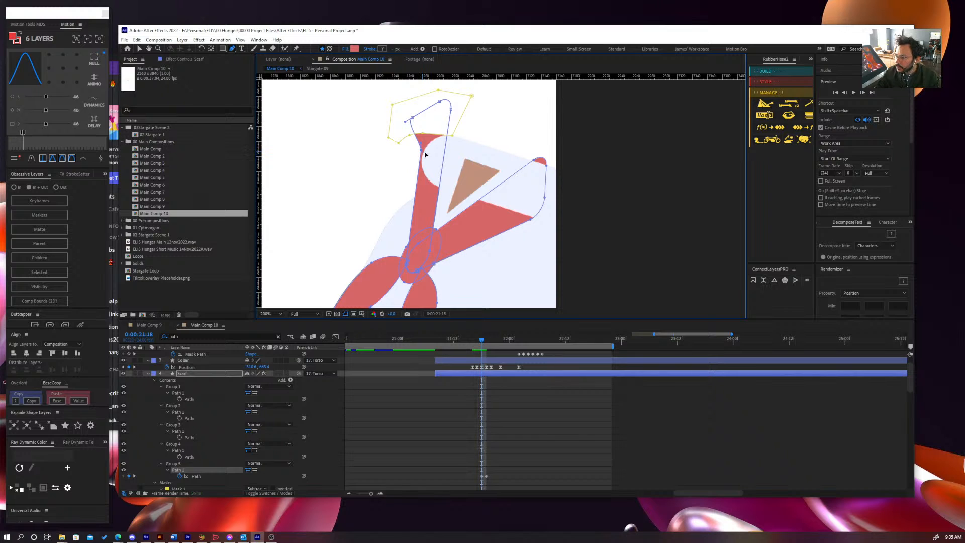
drag(421, 152, 424, 153)
drag(412, 120, 449, 139)
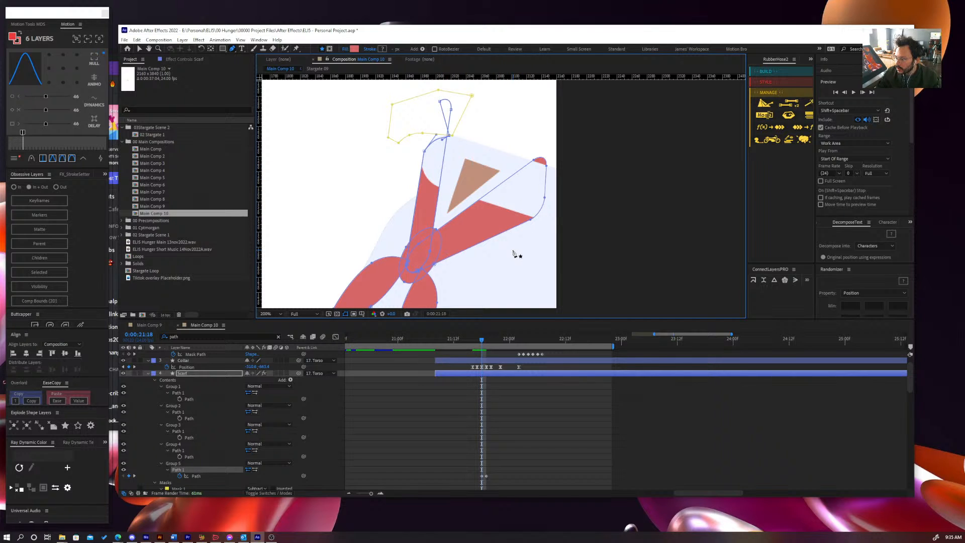
- Step through frames 0:00:21:17 to 0:00:21:19 to examine how the scarf sits against the collar
key(Page_Up)
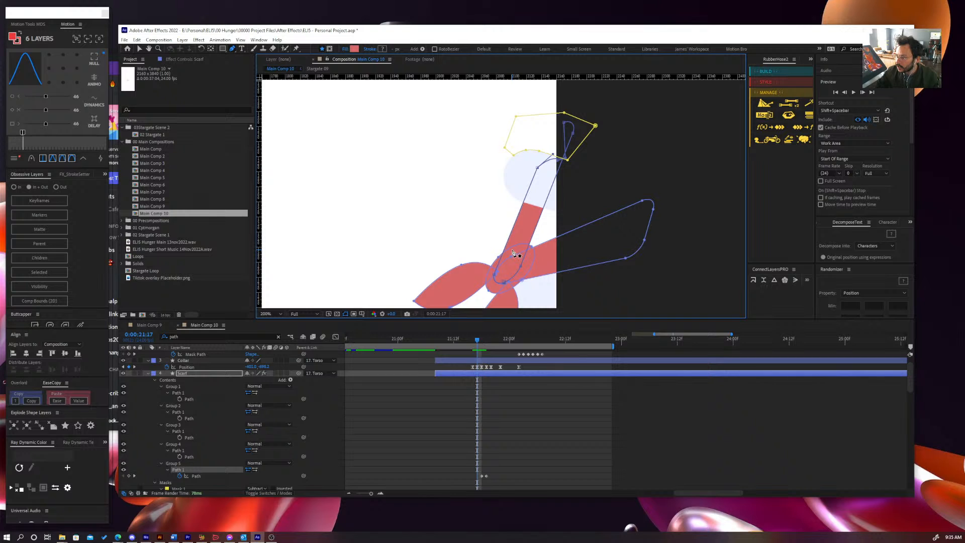
key(space)
drag(498, 238, 488, 208)
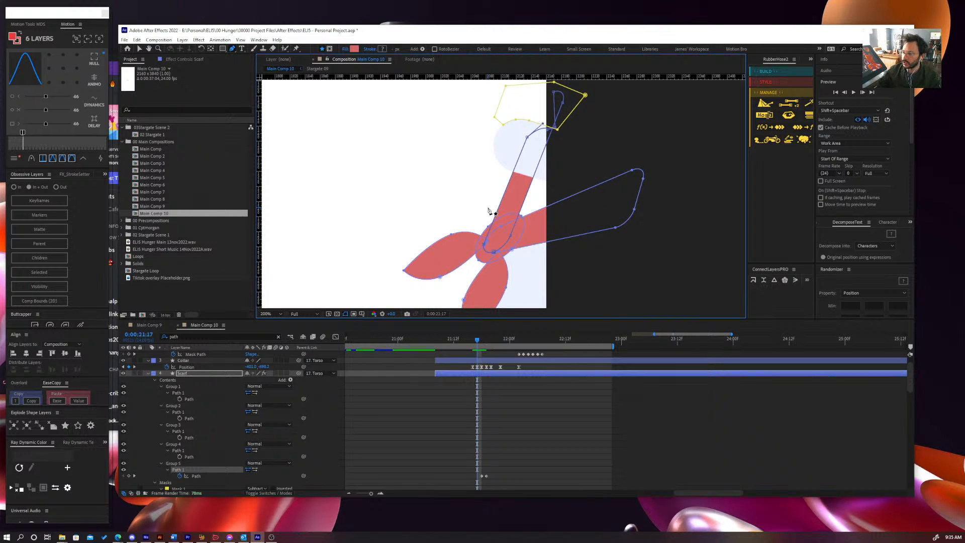
key(Page_Down)
key(Page_Up)
key(Page_Down)
key(Page_Up)
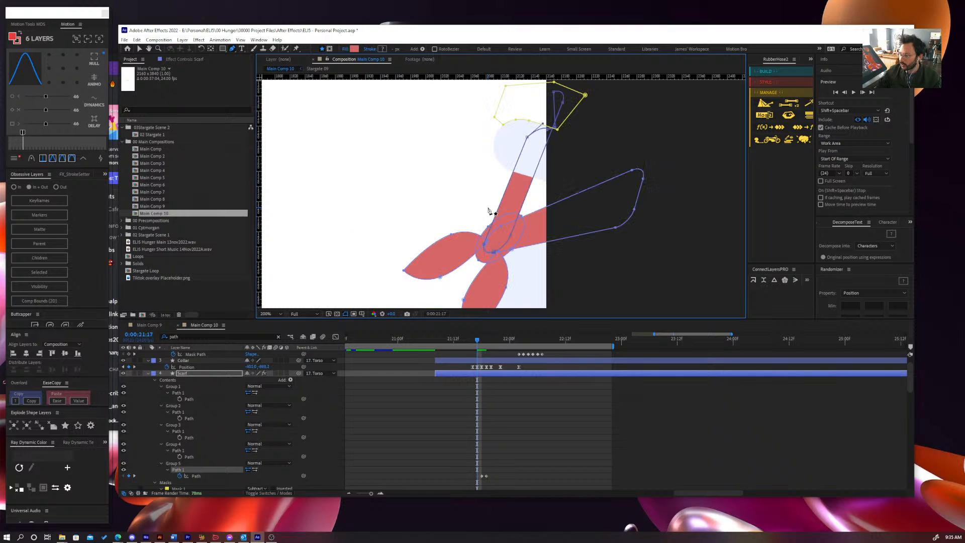
scroll(489, 210, down, 2)
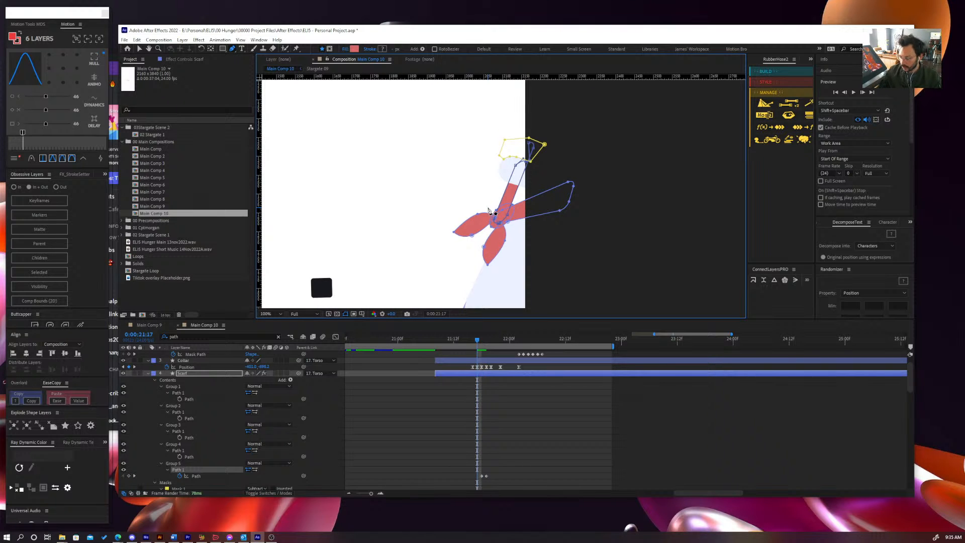
key(Page_Down)
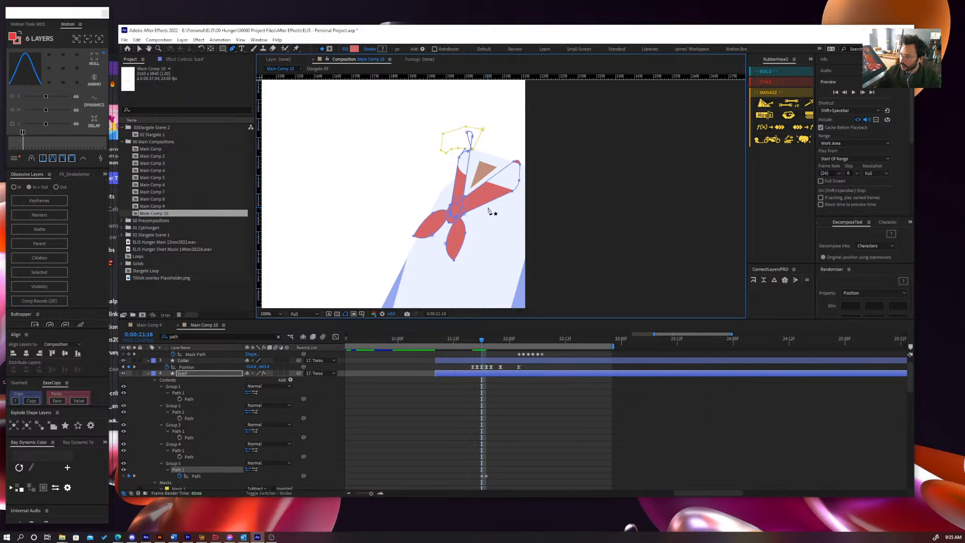
key(Page_Down)
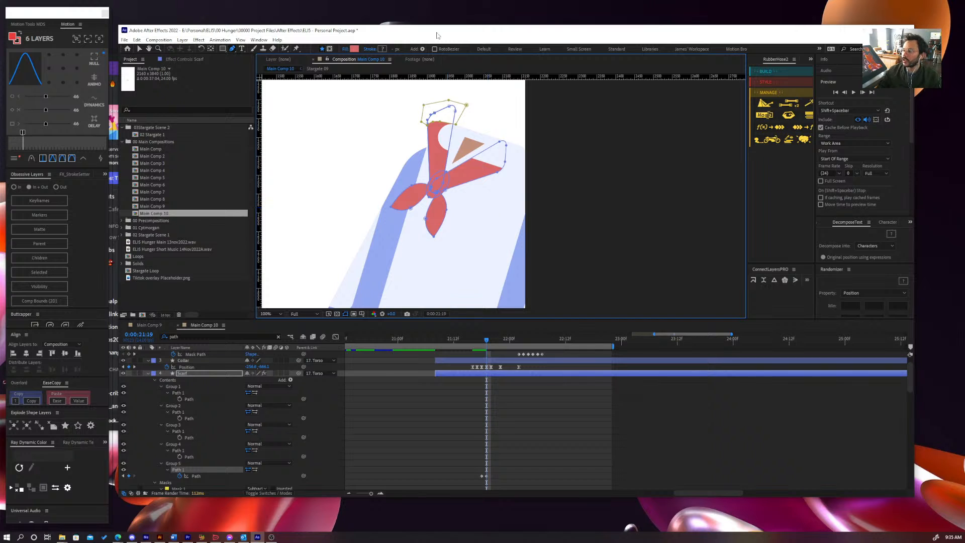
- Move the second Group 5 Path keyframe one frame later, to 0:00:21:20
scroll(459, 188, up, 1)
drag(453, 142, 458, 258)
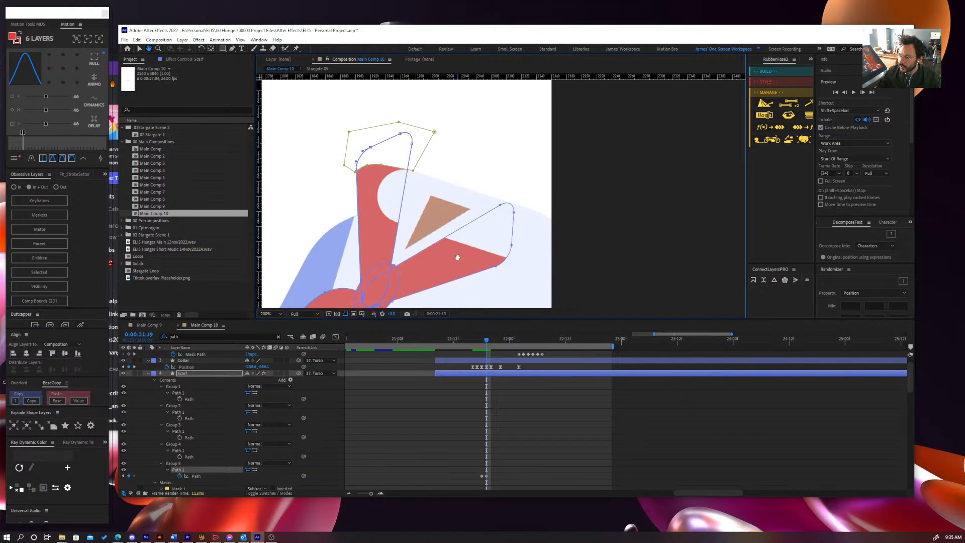
scroll(397, 190, up, 2)
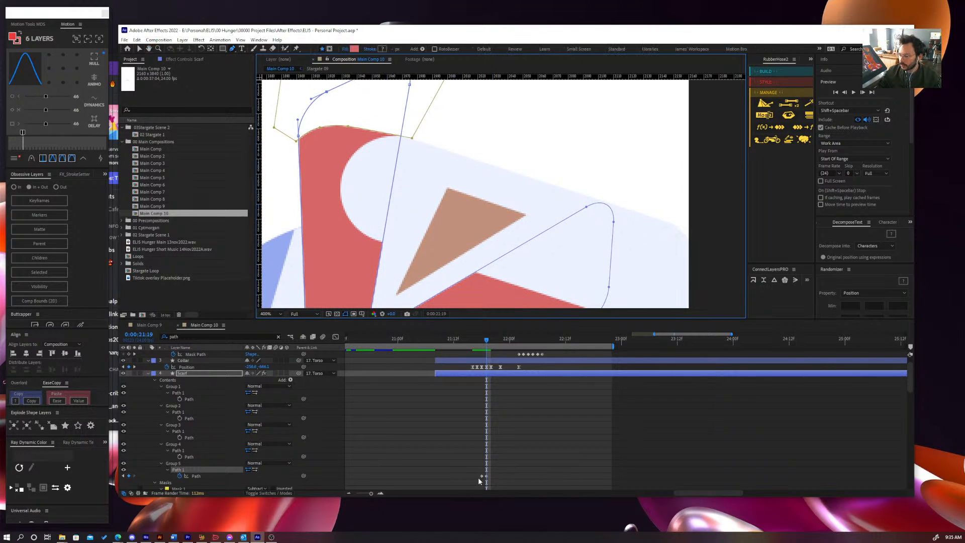
drag(487, 476, 492, 476)
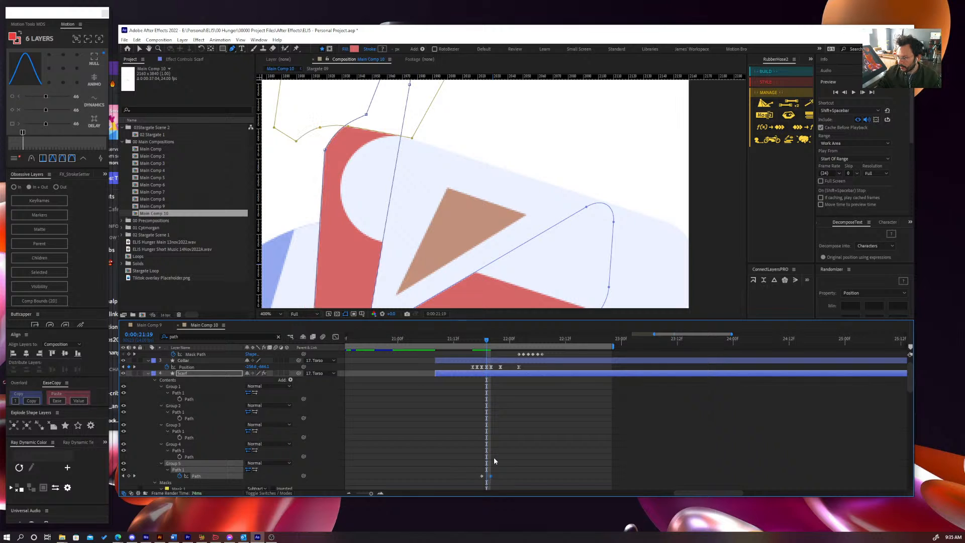
scroll(493, 456, down, 1)
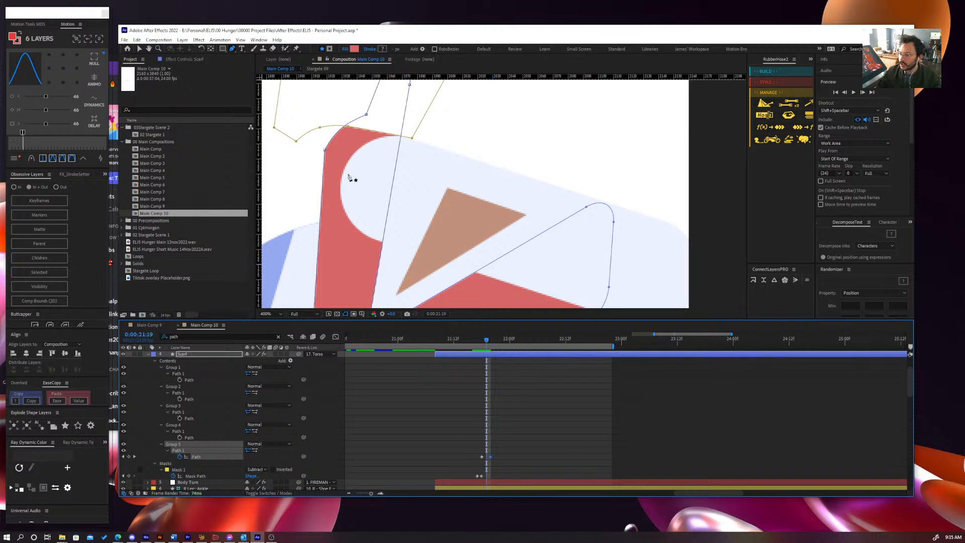
- At 0:00:21:19, reposition the Group 5 path's outer points and adjust the curve handle so the strand narrows around the collar
drag(326, 150, 334, 165)
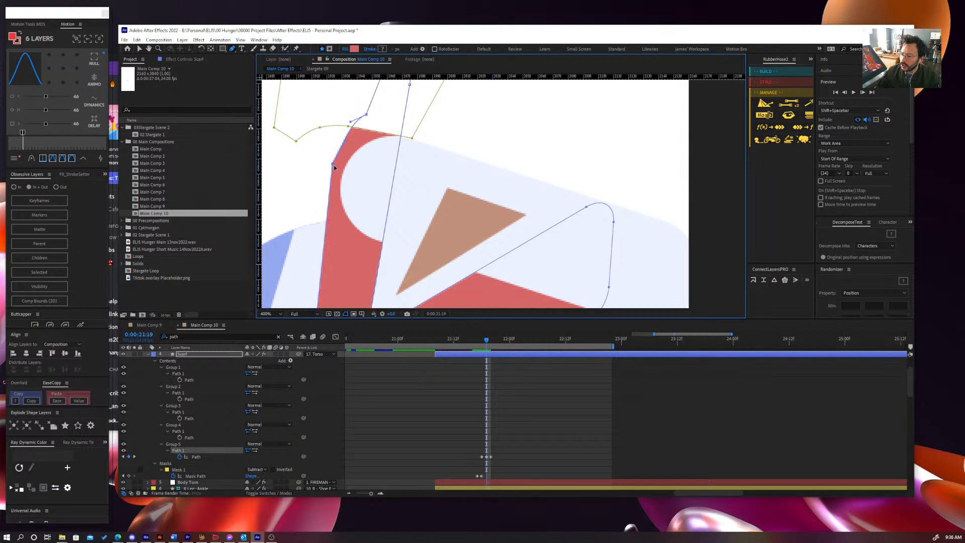
drag(366, 115, 384, 125)
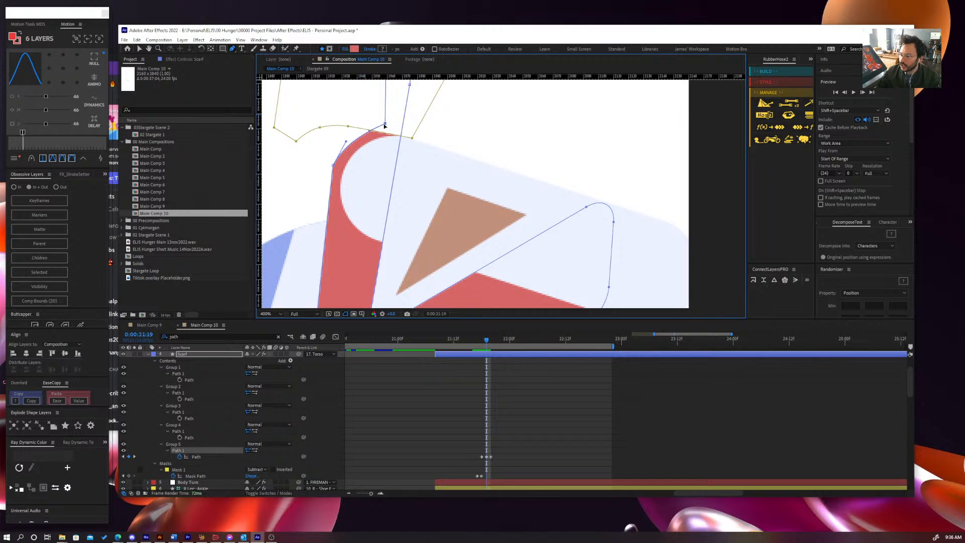
key(comma)
click(546, 418)
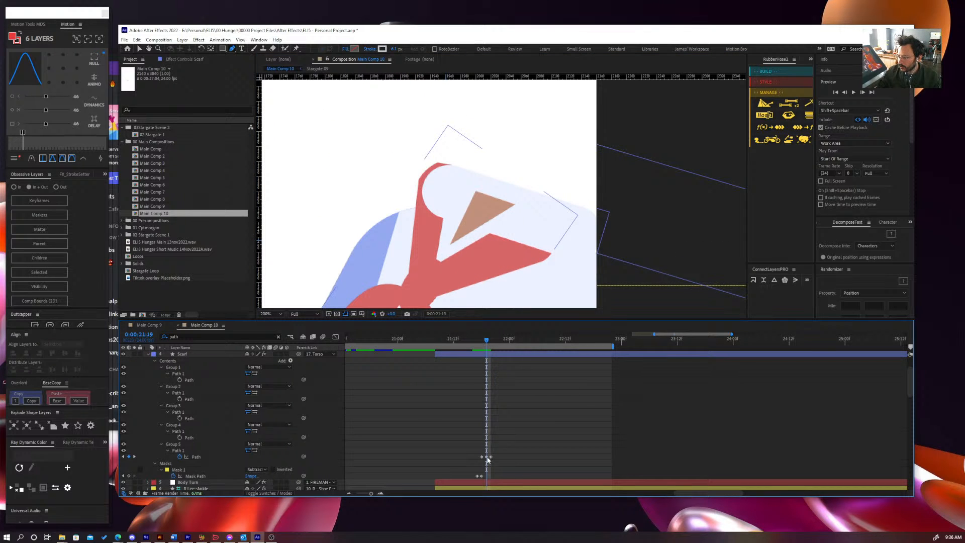
click(488, 457)
key(period)
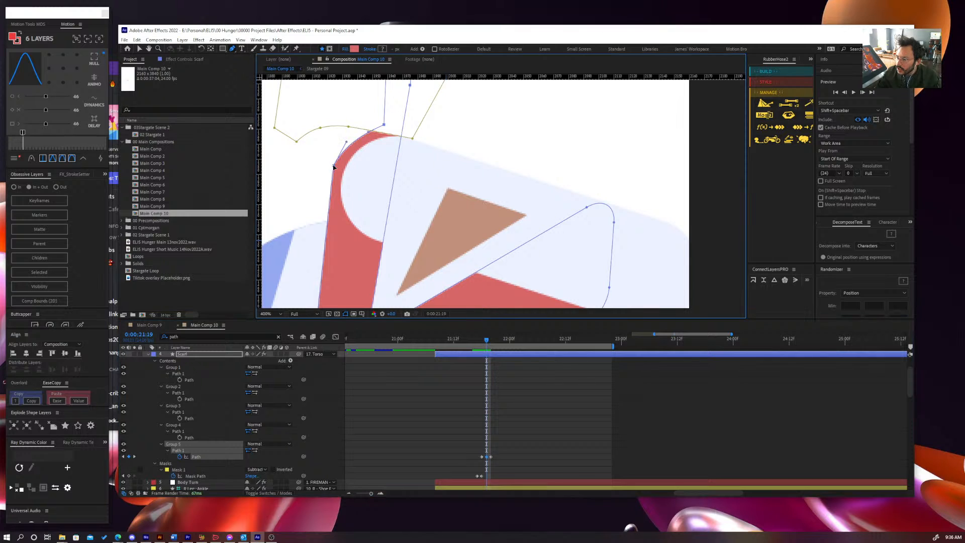
drag(345, 141, 340, 139)
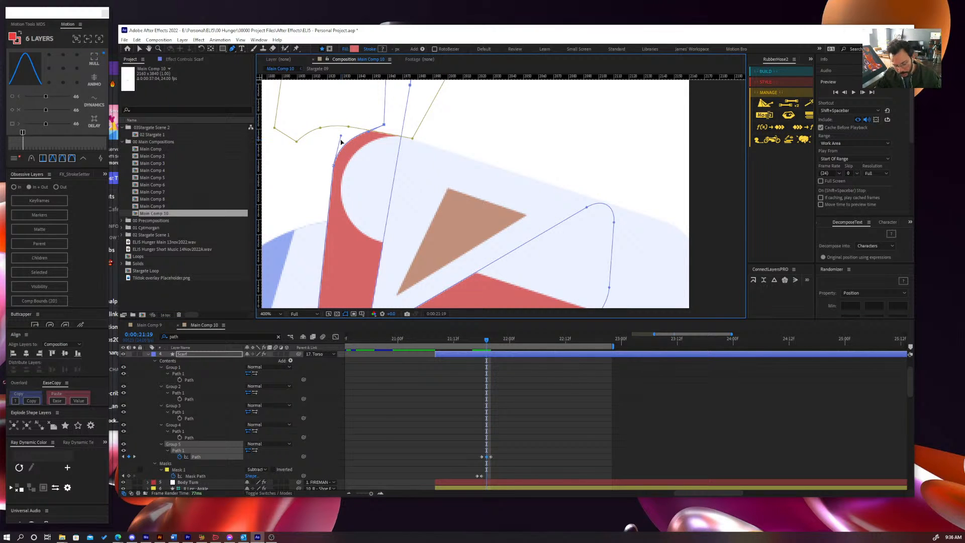
- Hide the layer controls and compare frames 0:00:21:18 and 0:00:21:19 to examine the scarf's motion around the collar
key(ctrl+shift+h)
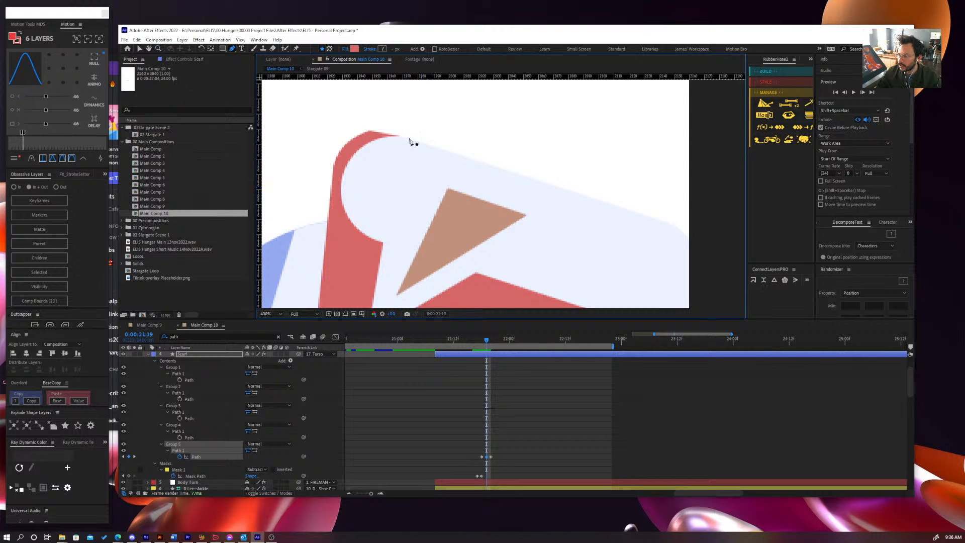
key(ctrl+shift+h)
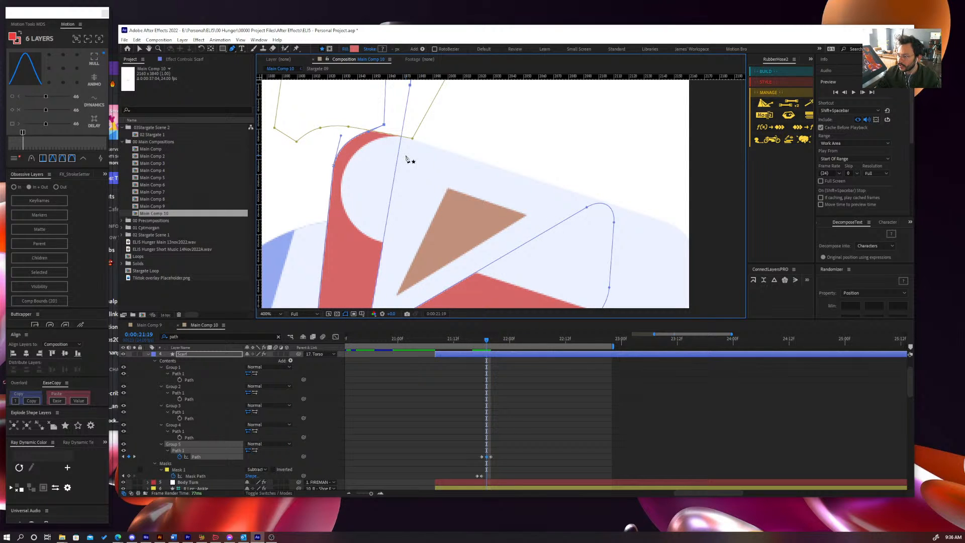
key(ctrl+shift+h)
scroll(412, 165, down, 1)
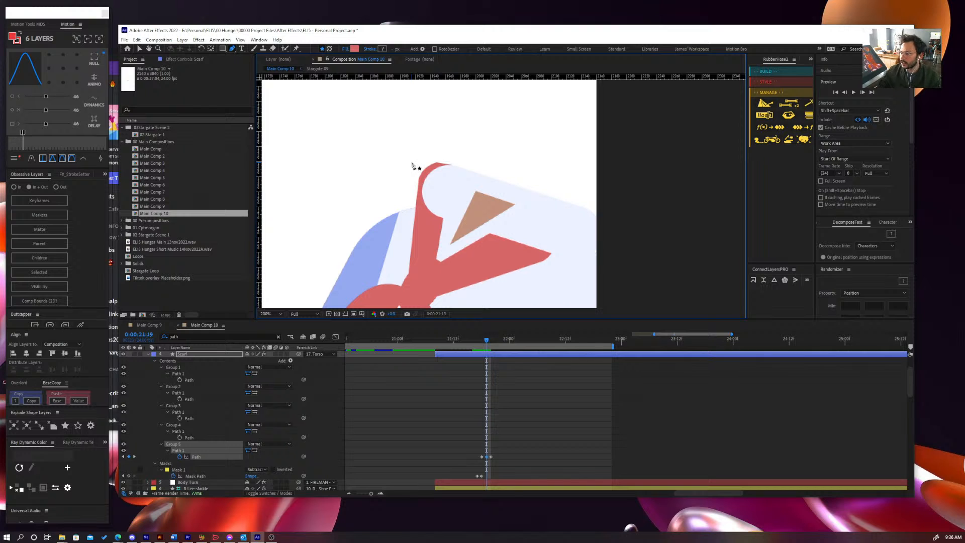
scroll(506, 196, down, 1)
scroll(506, 196, down, 1)
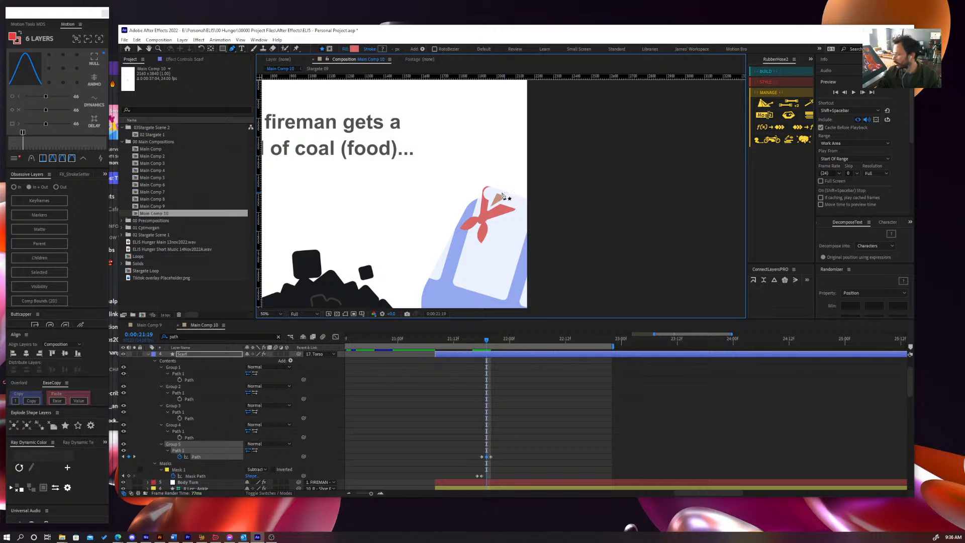
scroll(502, 196, down, 1)
key(Page_Up)
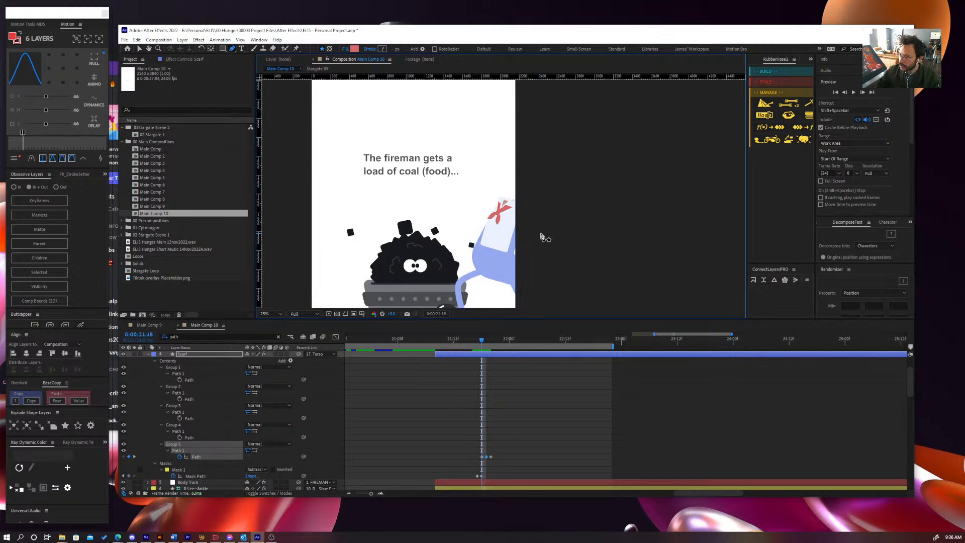
key(Page_Down)
key(Page_Up)
key(period)
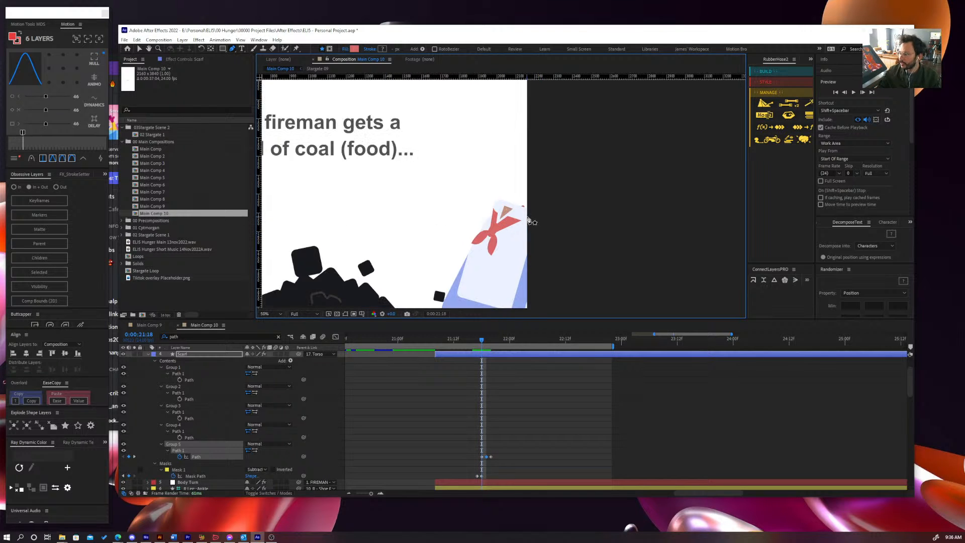
- Select the path of Group 4, the scarf's right strand, at 0:00:21:18 and enable its Path keyframing
scroll(529, 221, up, 1)
scroll(548, 249, up, 1)
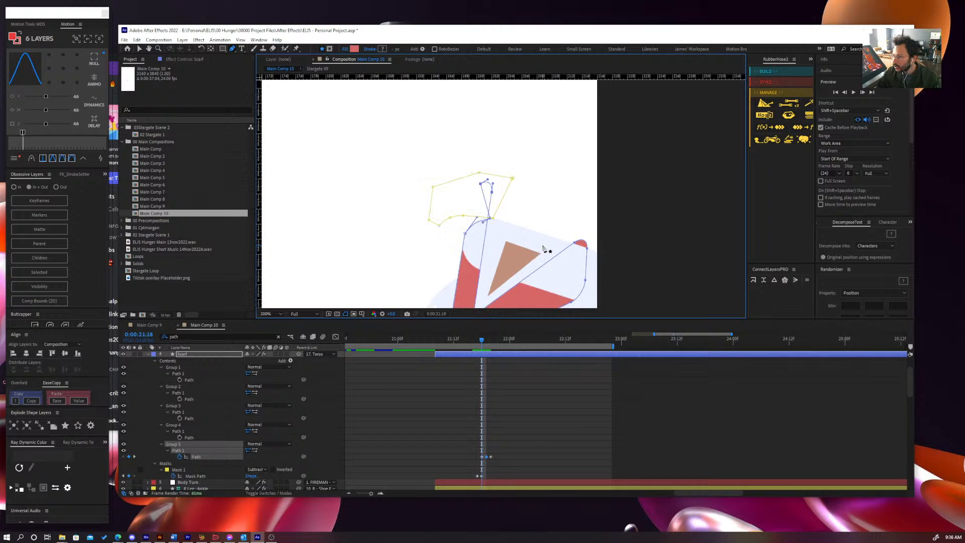
scroll(502, 207, up, 1)
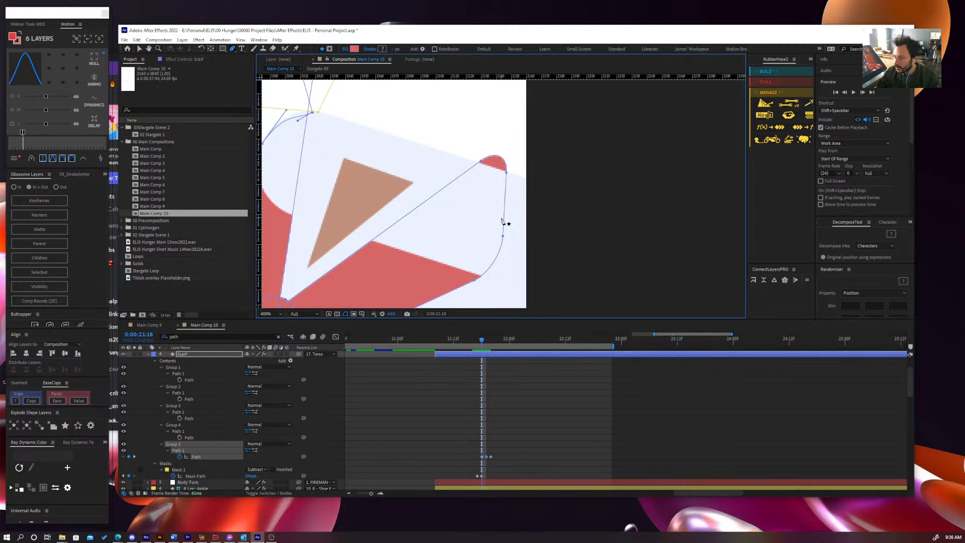
click(486, 169)
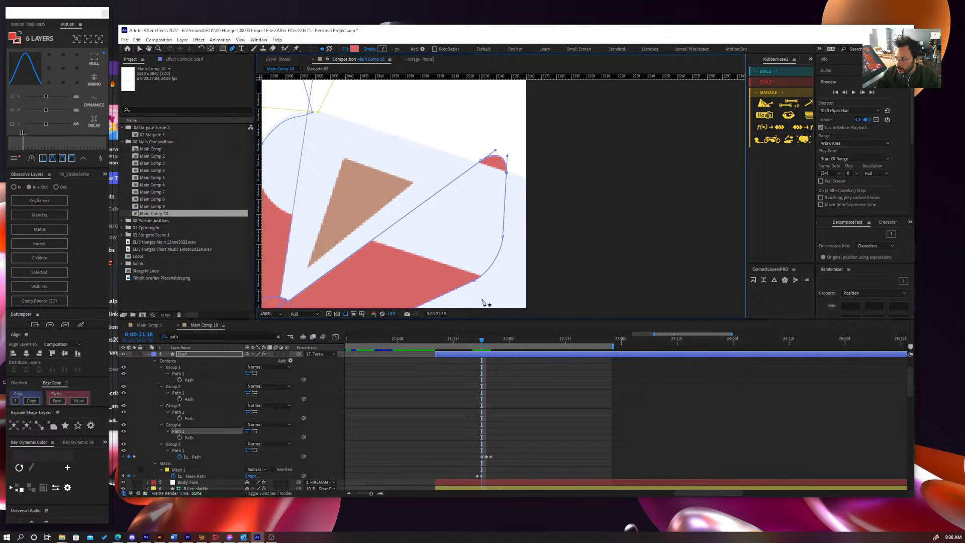
click(179, 437)
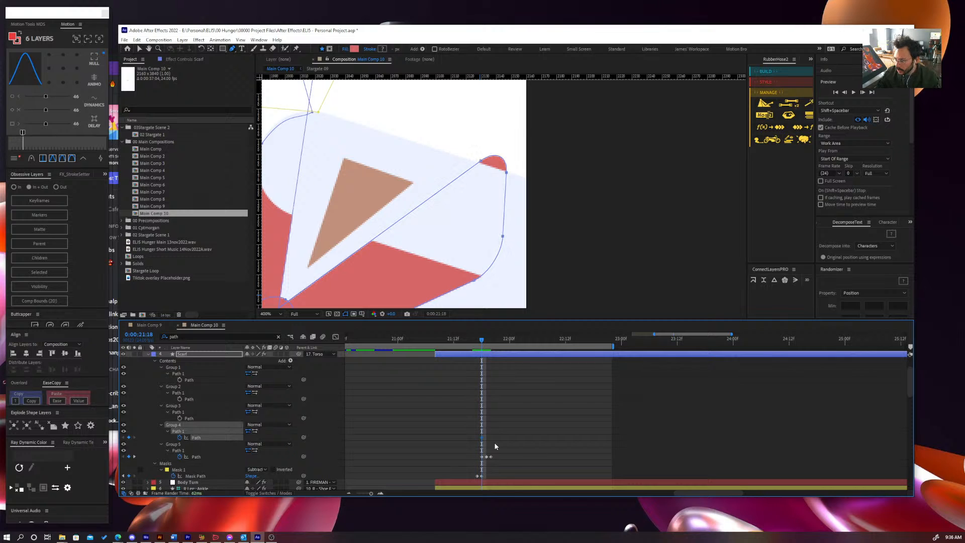
- Shift the initial Group 4 Path keyframe to 0:00:21:19, and at 0:00:21:18 pull the strand's upper end points inside the collar
click(506, 173)
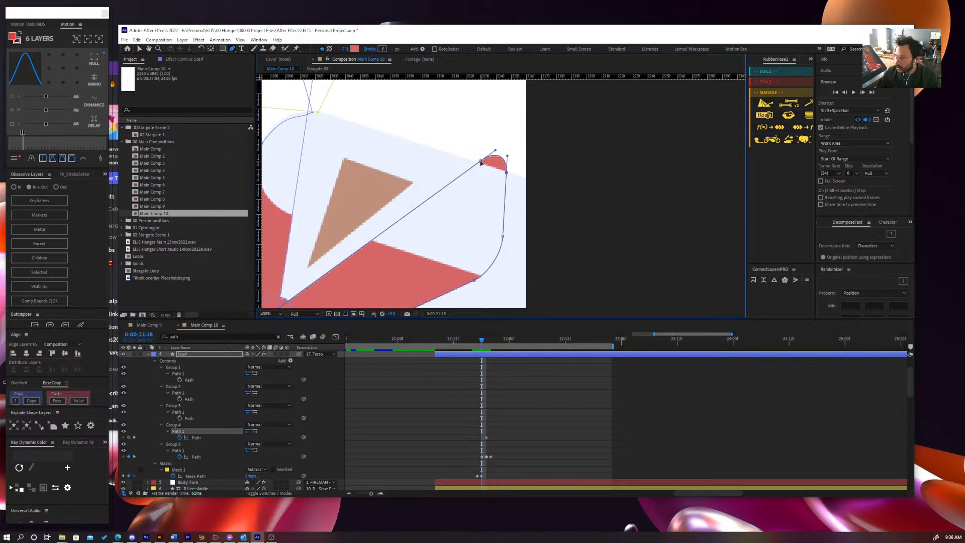
drag(481, 162, 472, 175)
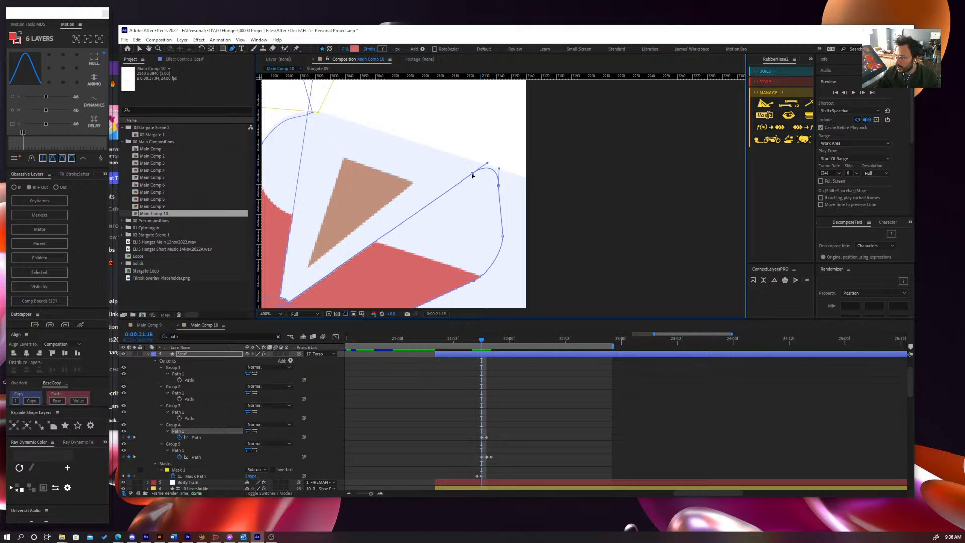
scroll(450, 210, down, 4)
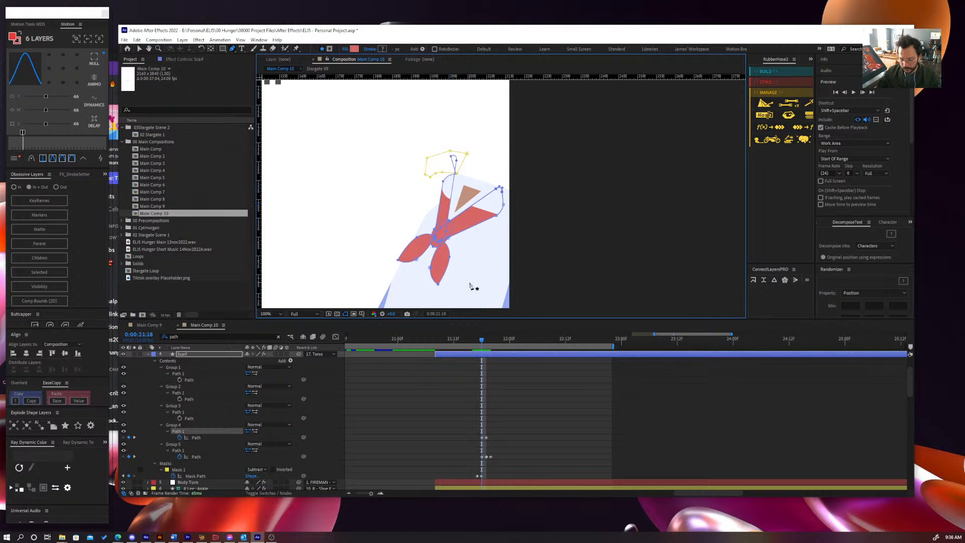
scroll(601, 259, down, 5)
scroll(599, 255, up, 2)
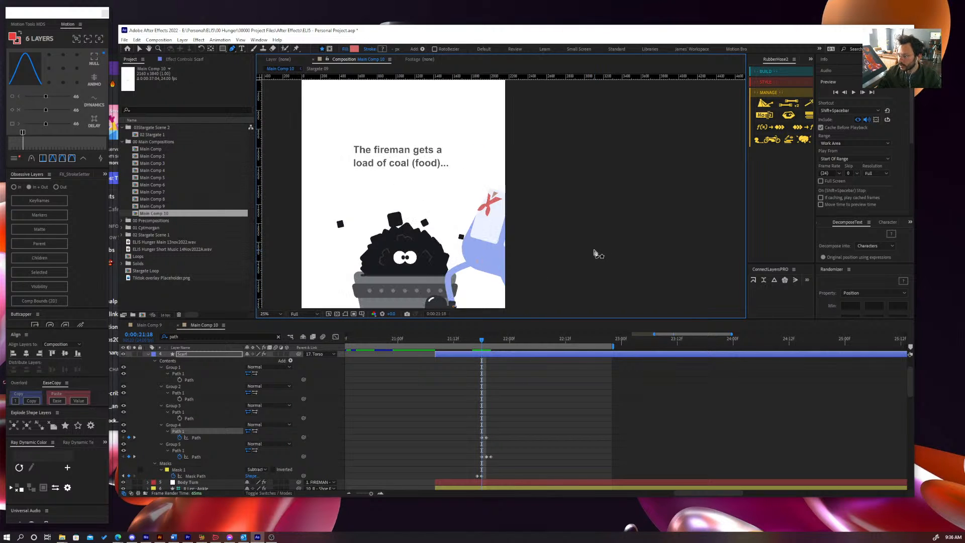
- Step back and forth between frames 0:00:21:17 and 0:00:21:18 to examine the scarf's motion around the collar
key(Page_Up)
key(Page_Down)
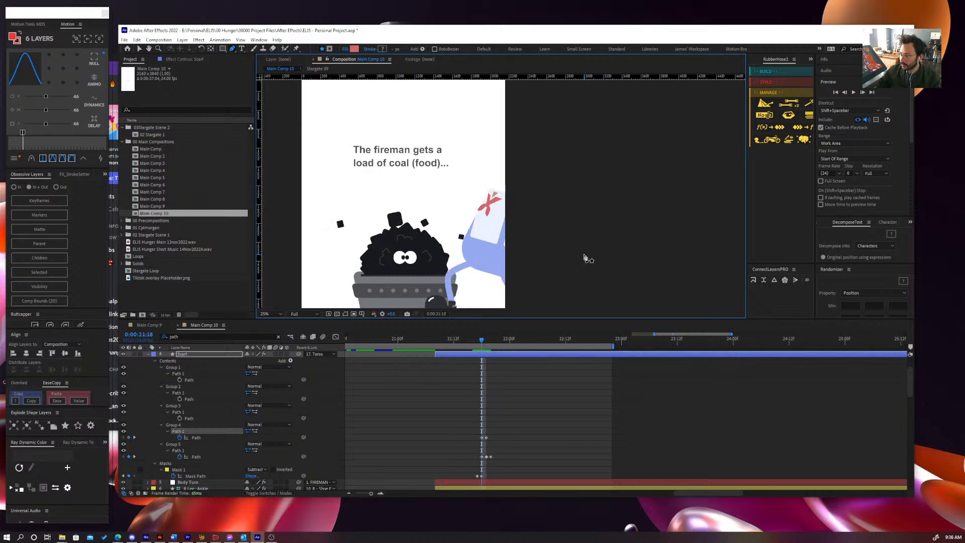
key(Page_Up)
key(Page_Down)
key(Page_Up)
key(Page_Down)
- Add a Mask Path keyframe to the scarf's Mask 1 at 0:00:21:20
key(Page_Down)
key(Page_Down)
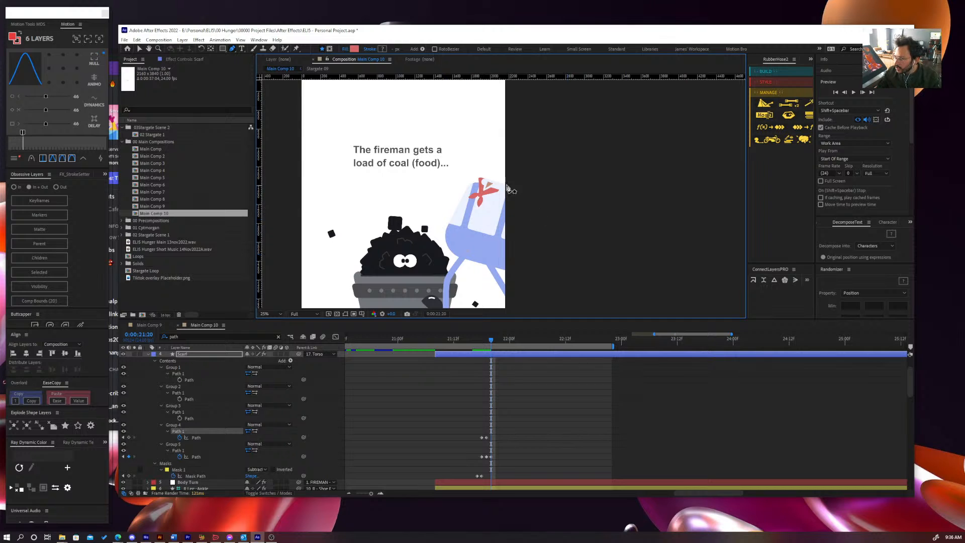
scroll(505, 194, up, 2)
scroll(500, 201, up, 2)
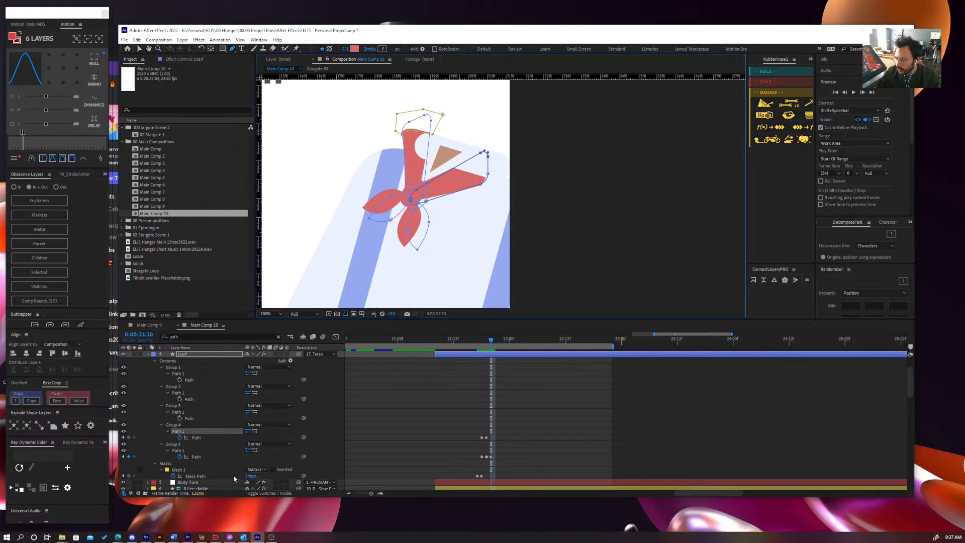
click(129, 476)
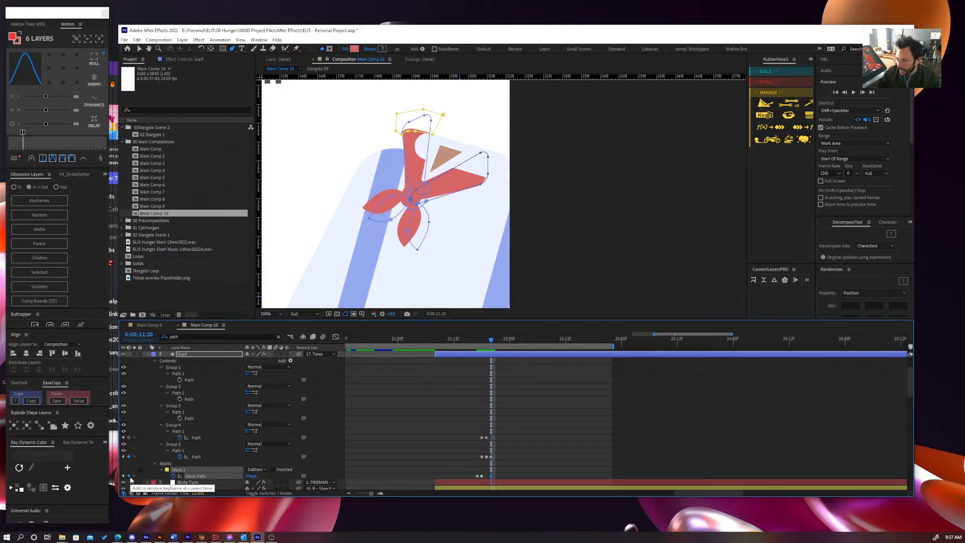
scroll(424, 137, up, 1)
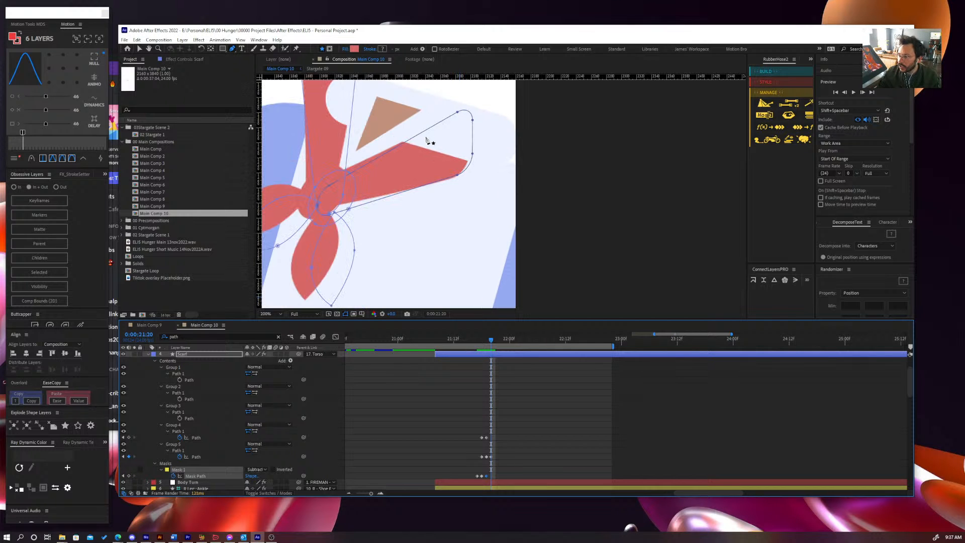
- Move the whole Mask 1 shape slightly upward to uncover more of the strand's upper end, and hide the layer controls
drag(377, 124, 395, 153)
key(ctrl+z)
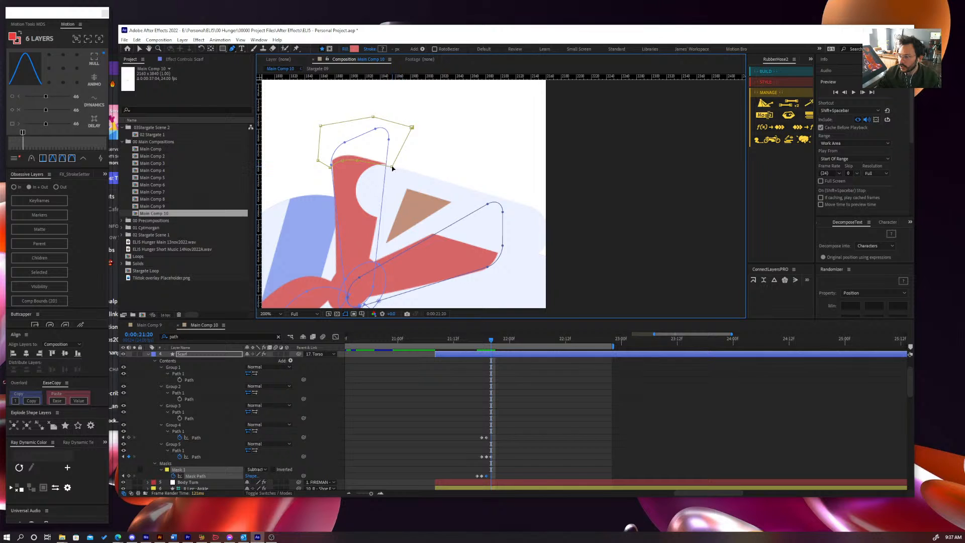
key(v)
drag(393, 154, 393, 139)
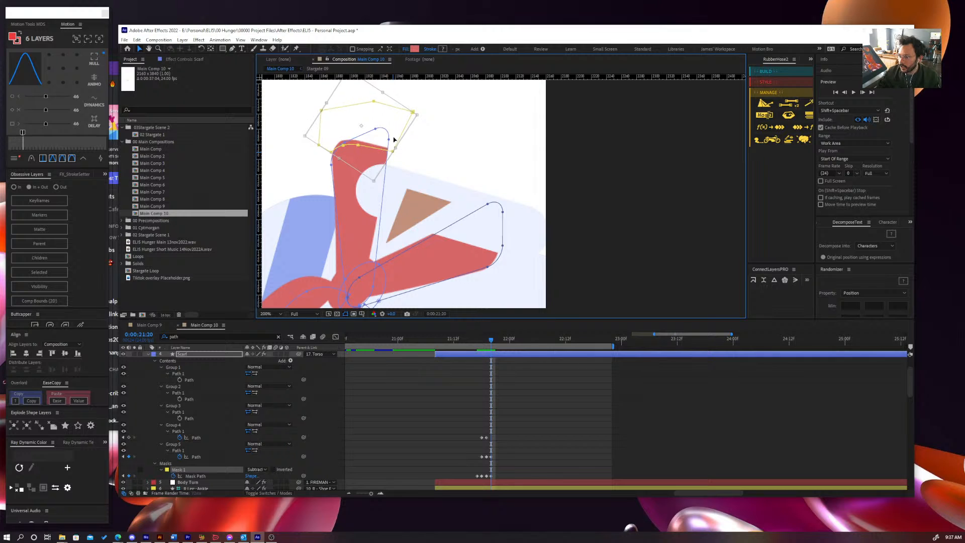
key(ctrl+shift+h)
scroll(394, 140, down, 6)
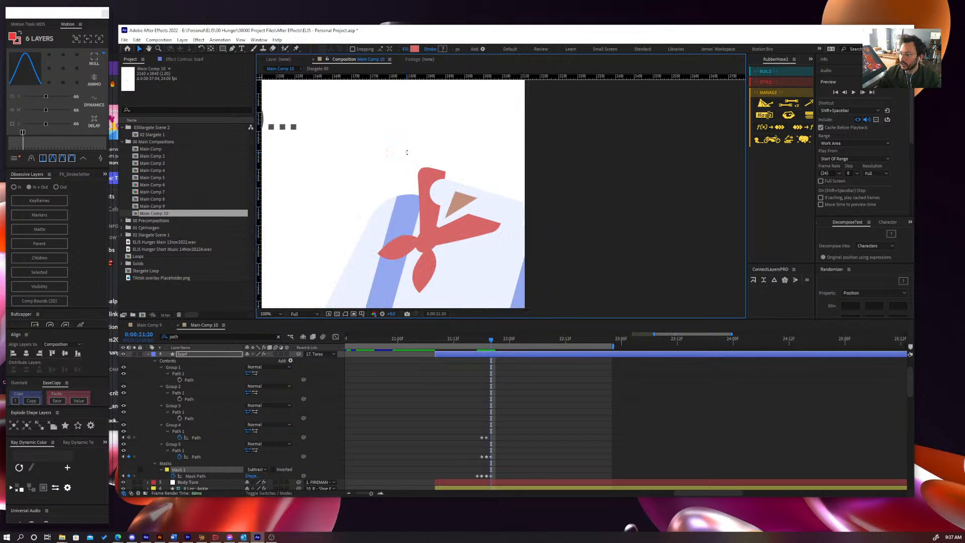
scroll(442, 190, up, 6)
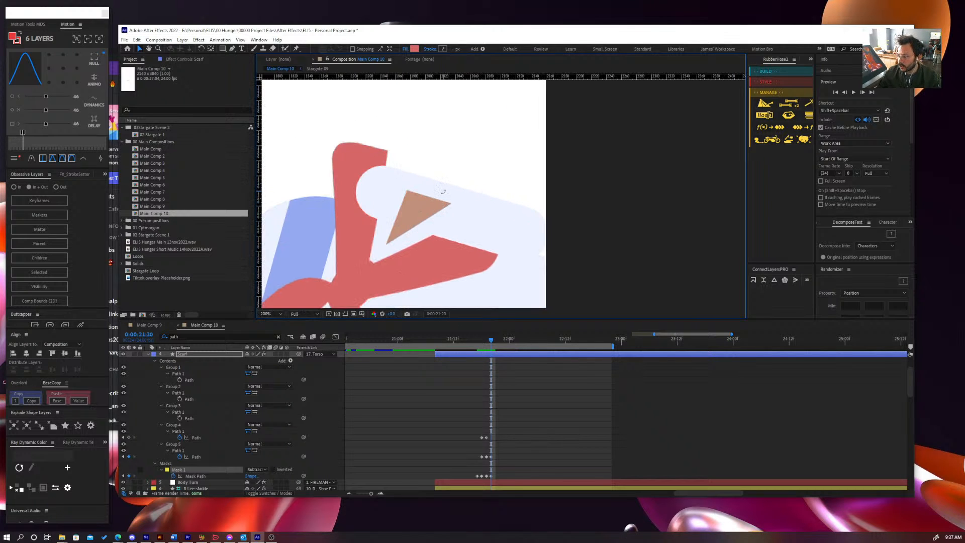
- Add a point on Mask 1's lower edge and pull the adjacent corner down and inward to the collar
click(491, 478)
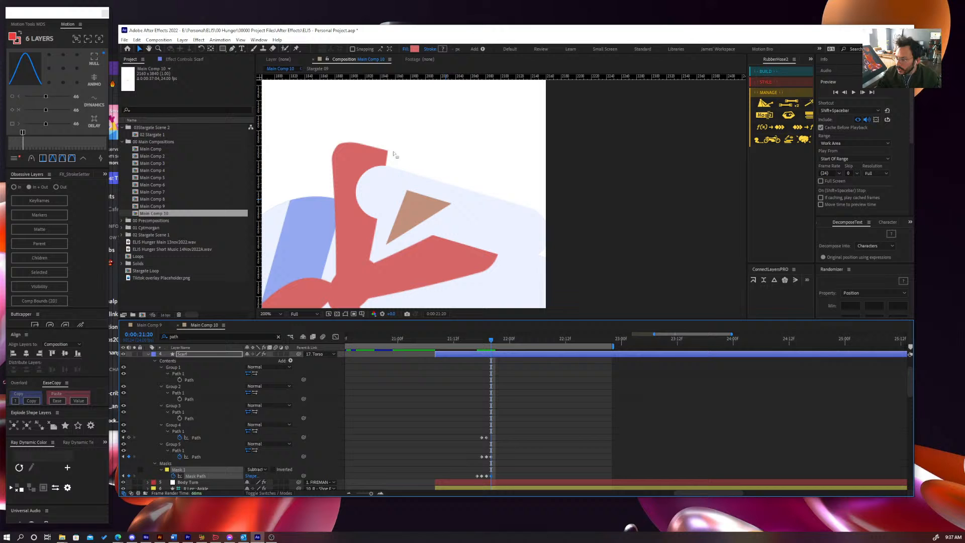
click(479, 476)
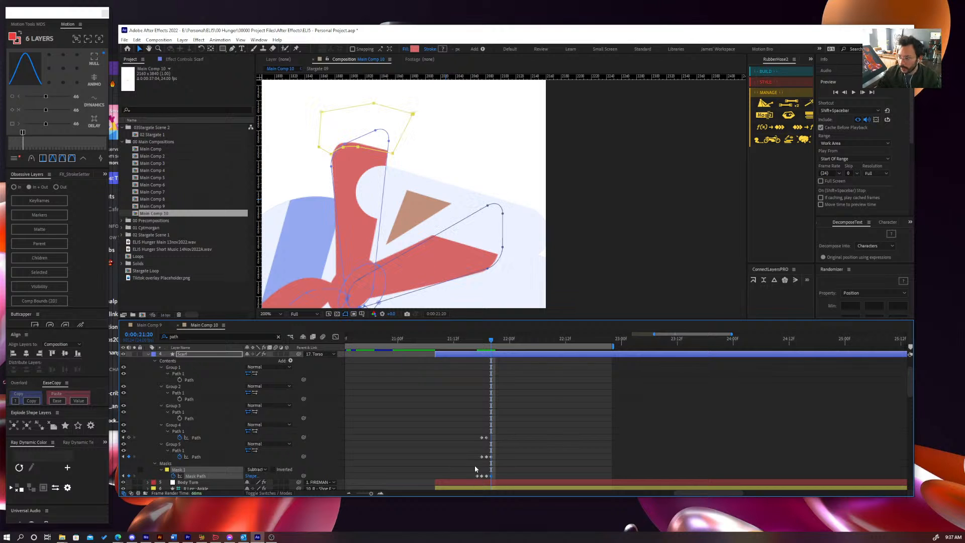
key(g)
click(380, 152)
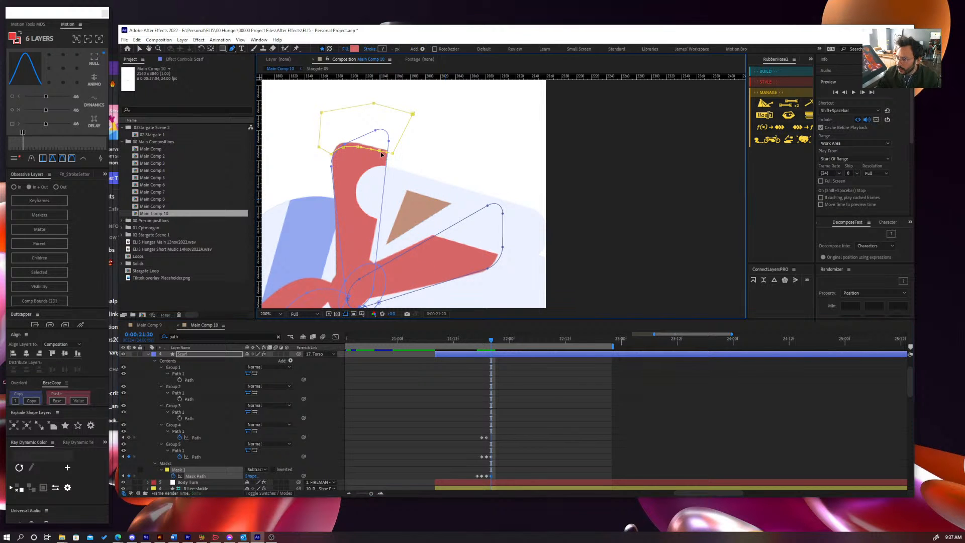
drag(394, 156, 384, 170)
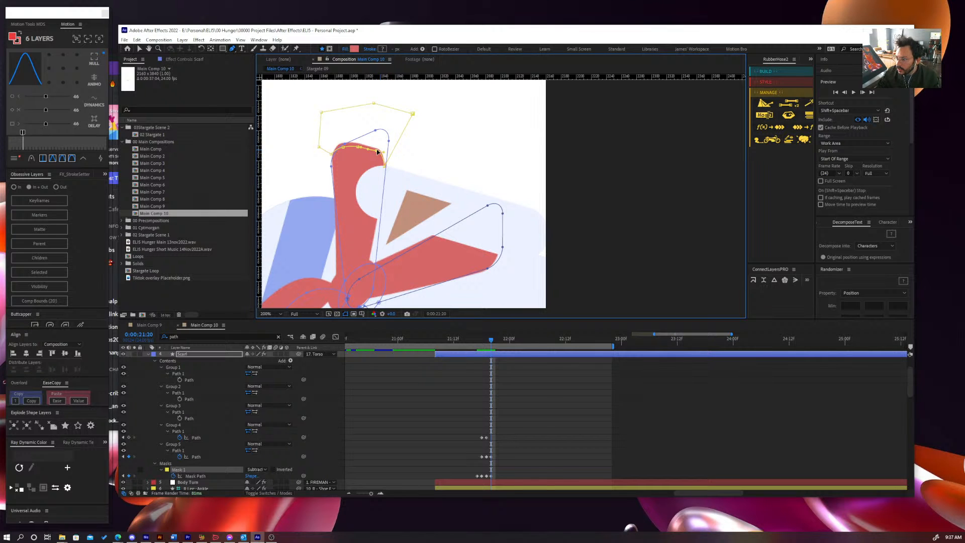
- Fine-tune the points and curve along Mask 1's lower edge so the scarf strand's upper end is smoothly rounded
key(period)
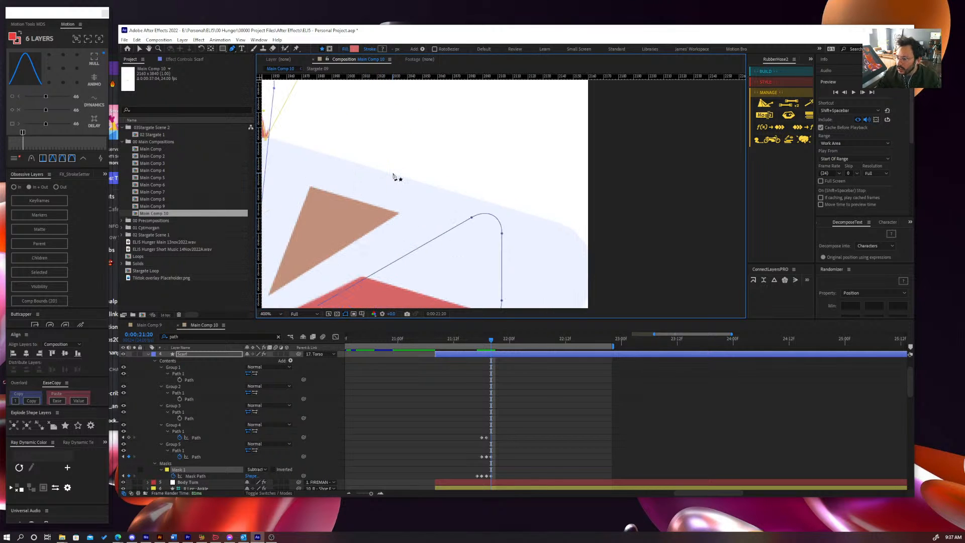
drag(303, 163, 441, 199)
drag(435, 162, 448, 166)
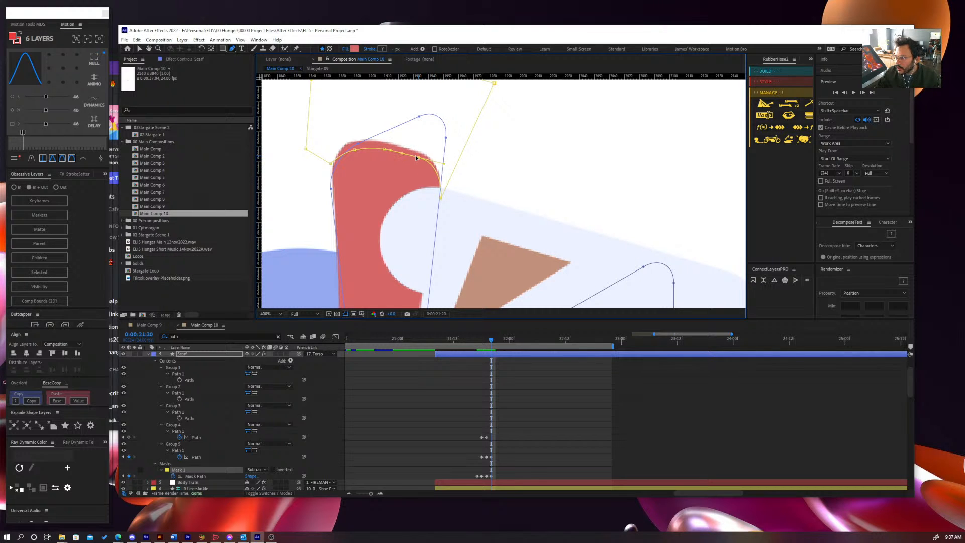
drag(385, 150, 383, 149)
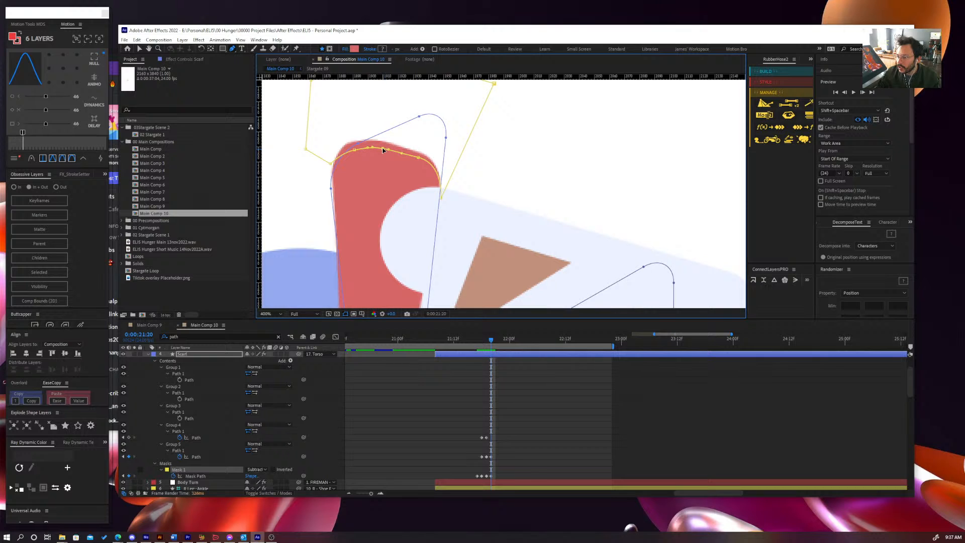
key(comma)
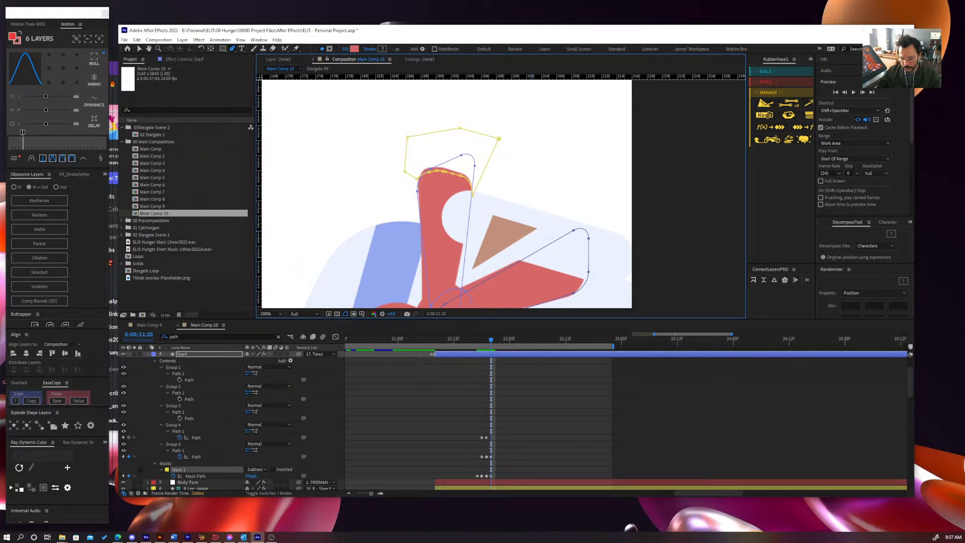
- Hide the layer controls and scrub back to 0:00:21:13 to review the masked scarf in the full composition
key(ctrl+shift+h)
key(comma)
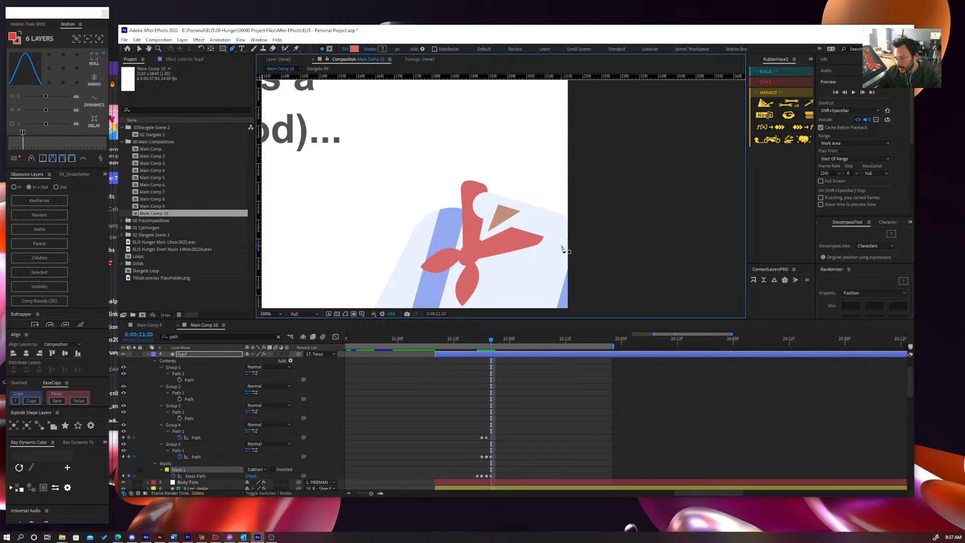
key(comma)
key(period)
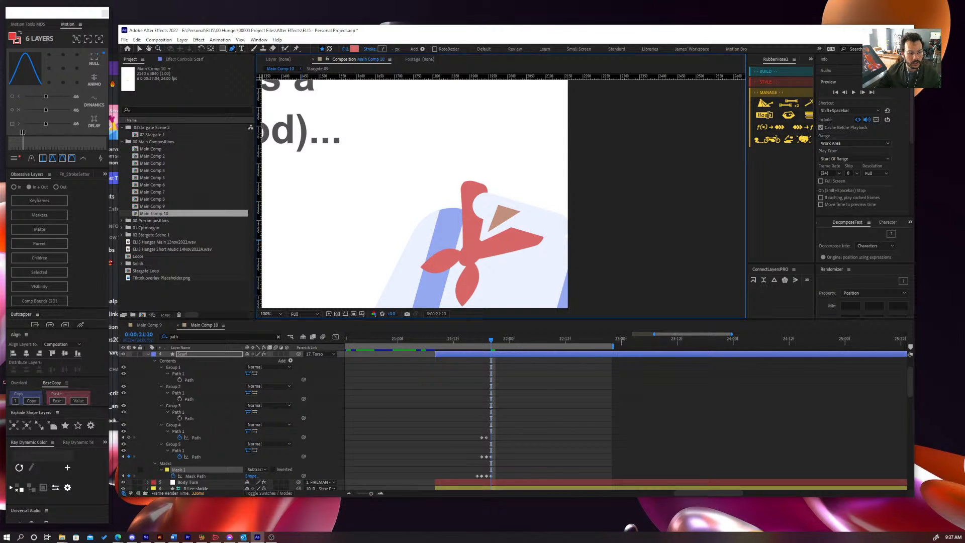
drag(492, 345, 454, 343)
scroll(452, 278, down, 2)
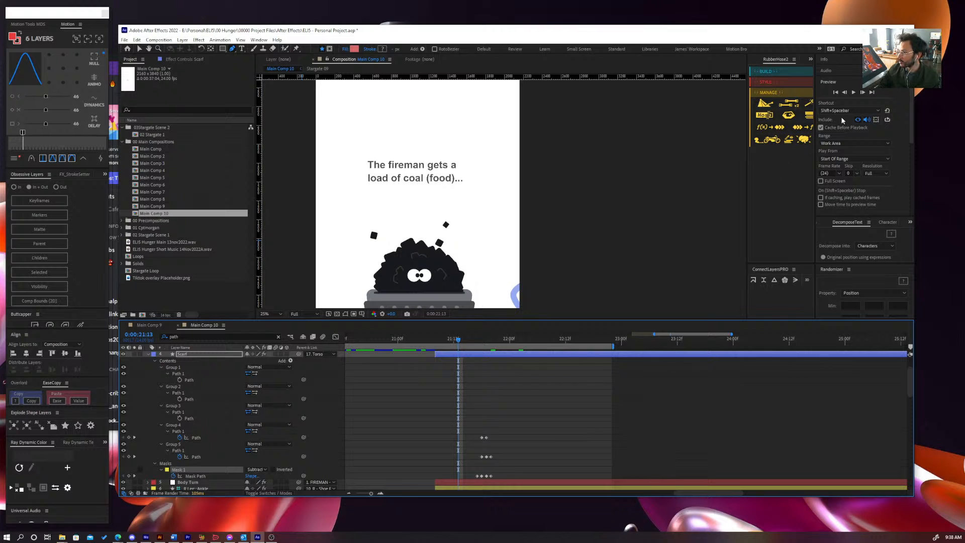
- Exclude audio from the preview and start the work area at 0:00:21:07
click(866, 120)
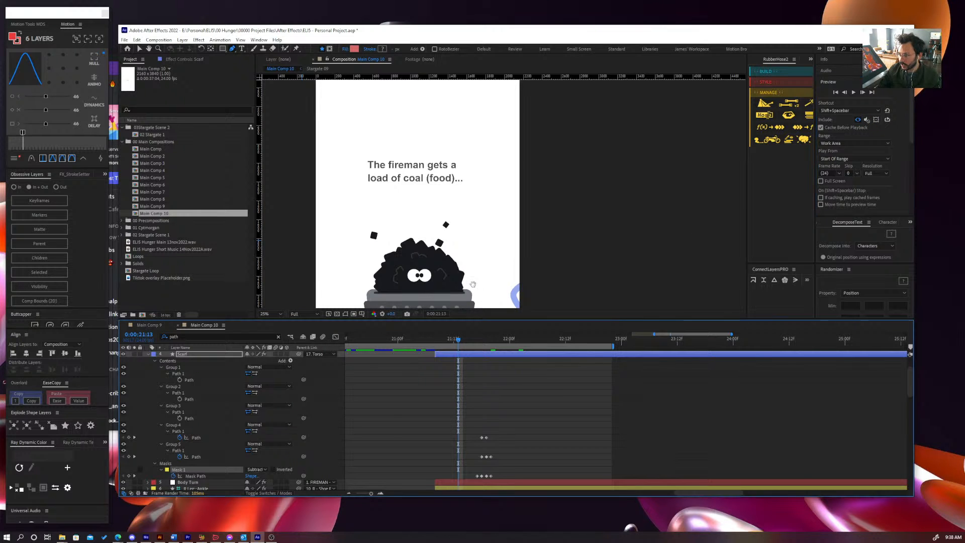
drag(472, 283, 481, 235)
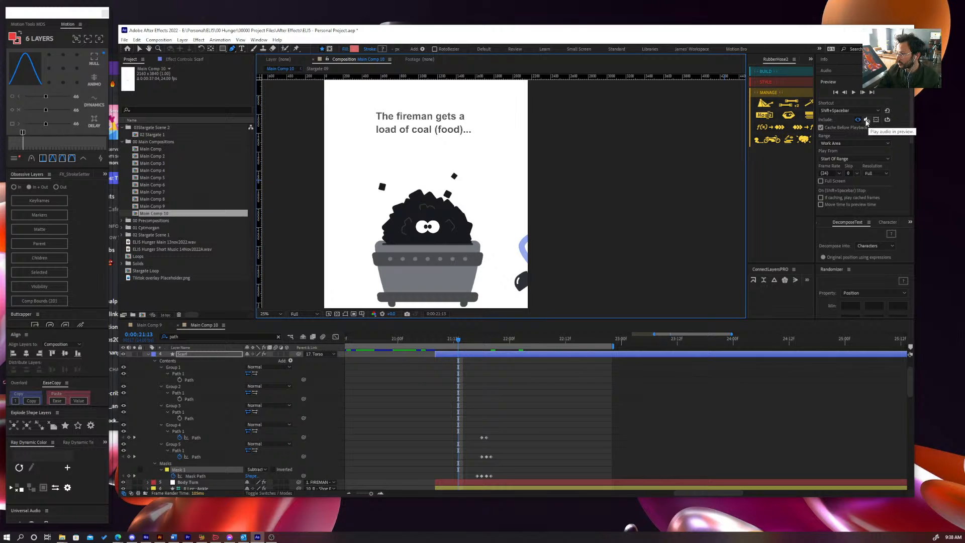
click(439, 342)
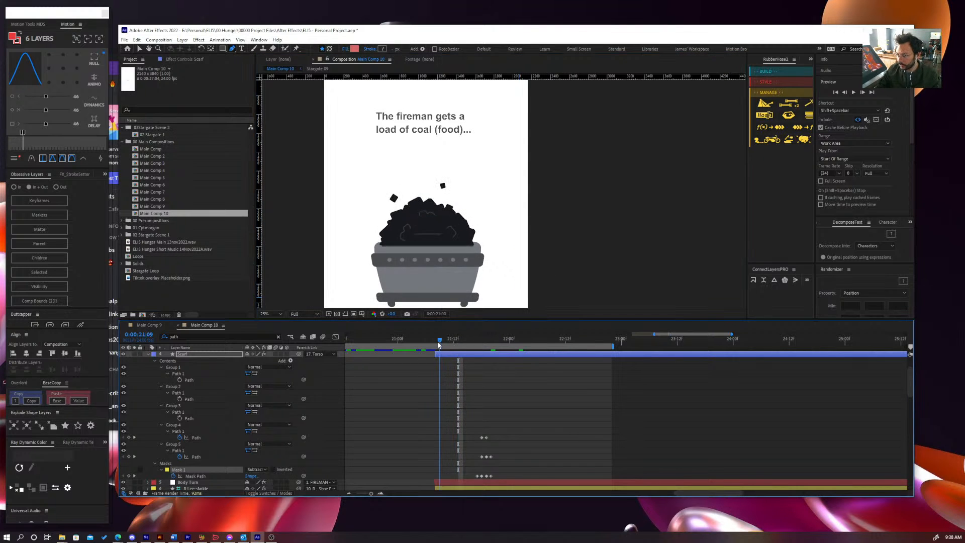
drag(439, 343, 430, 342)
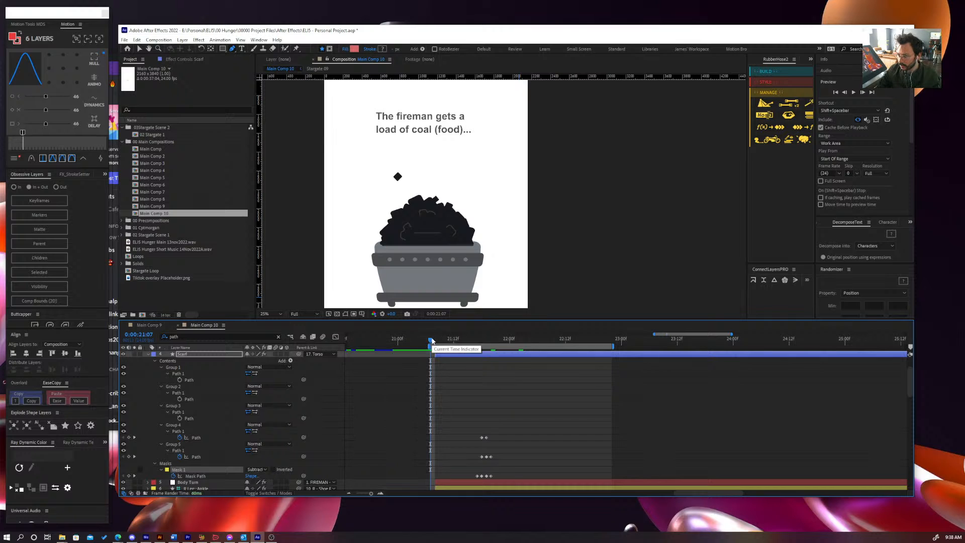
- Scrub to 0:00:22:07 and play the work area preview to review the scarf during the fireman's body turn
click(445, 342)
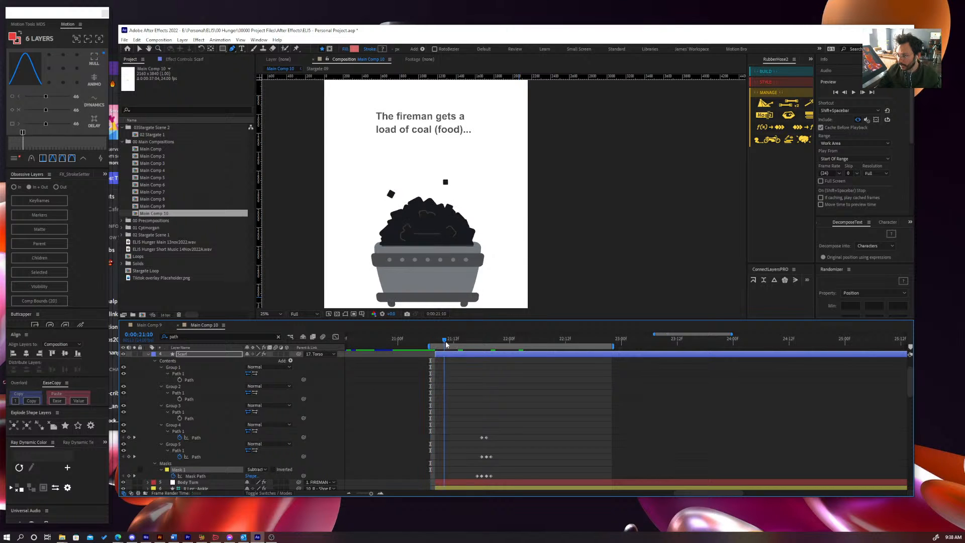
drag(446, 342, 544, 357)
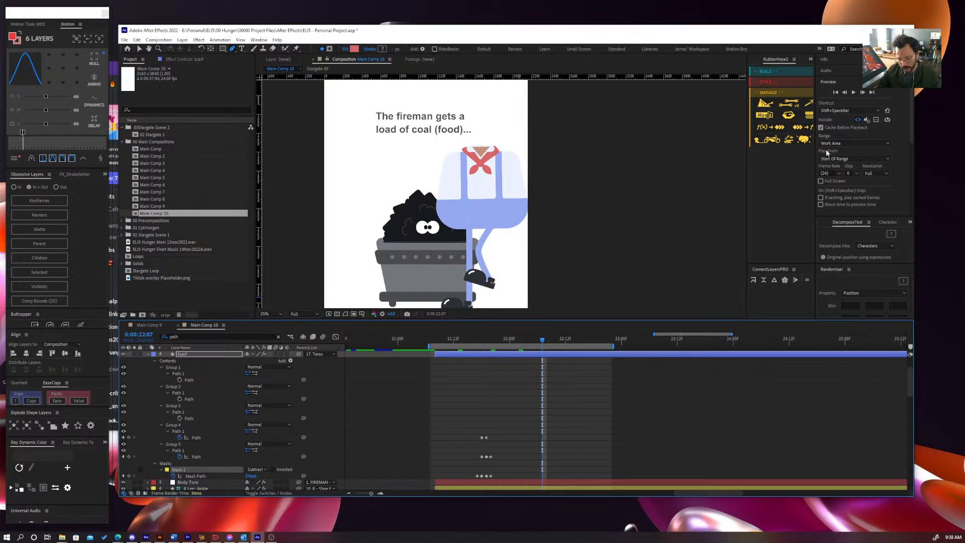
key(shift+space)
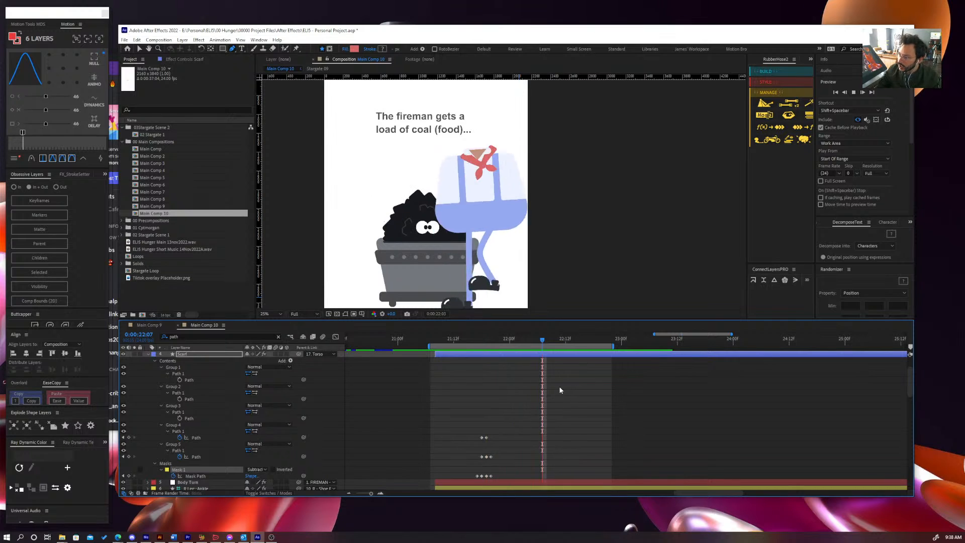
key(space)
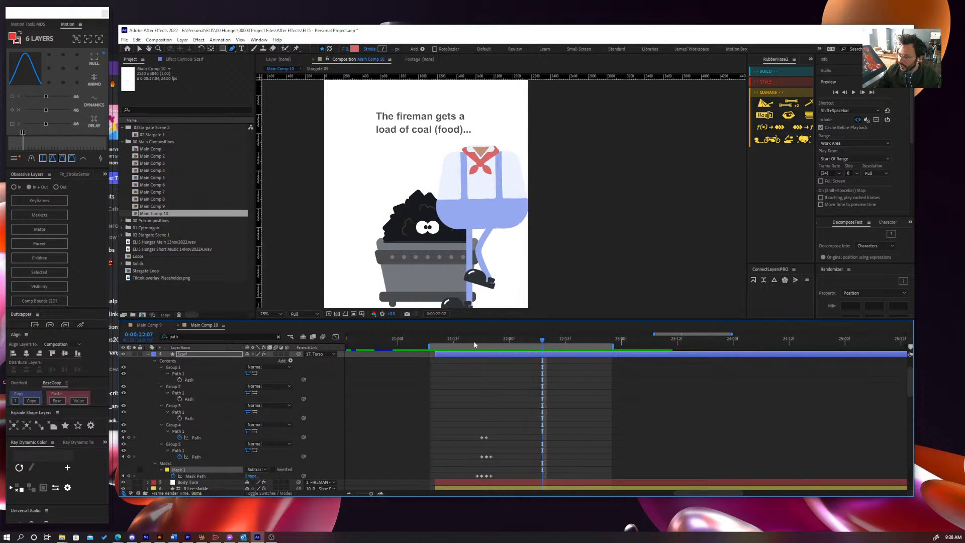
mouse_move(474, 344)
mouse_down()
mouse_move(511, 346)
mouse_move(486, 347)
mouse_up()
drag(480, 345, 506, 354)
key(shift+space)
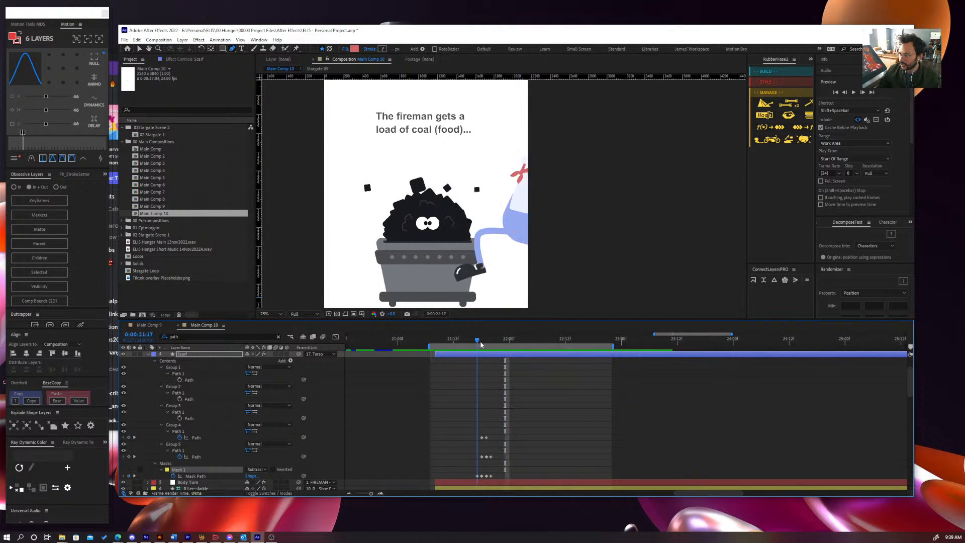
- Select the Scarf layer and scrub between 0:00:21:18 and 0:00:21:21 to examine the scarf close up around the collar
click(491, 344)
drag(493, 348, 487, 346)
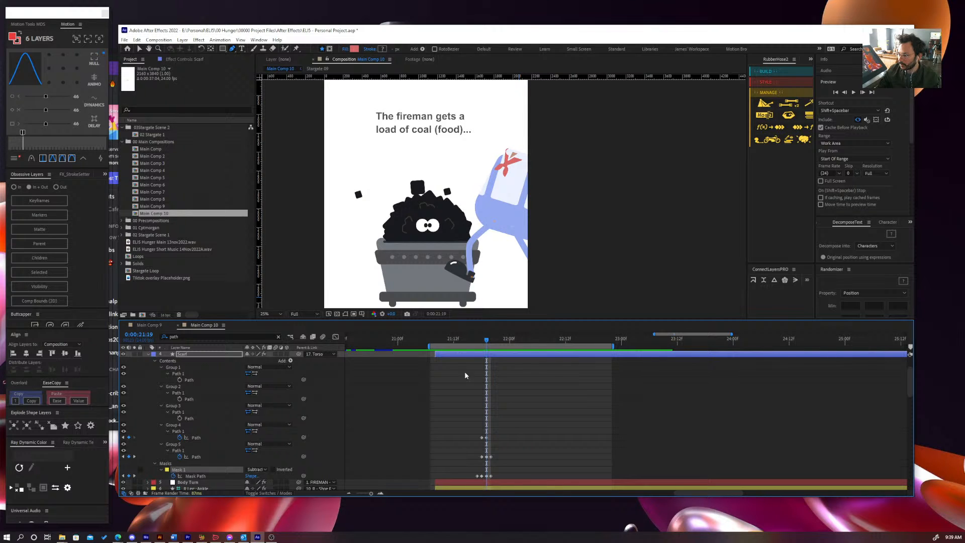
drag(484, 341, 481, 341)
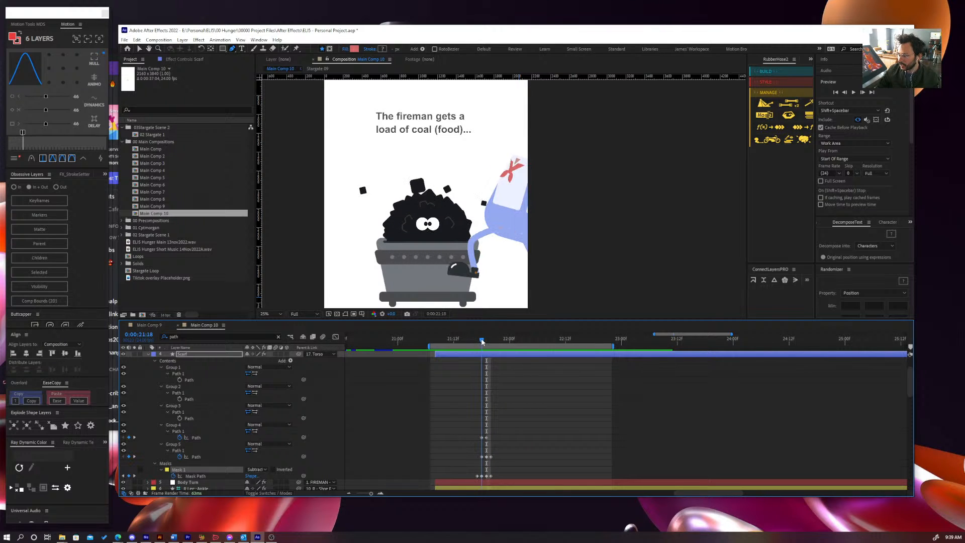
click(492, 372)
click(488, 355)
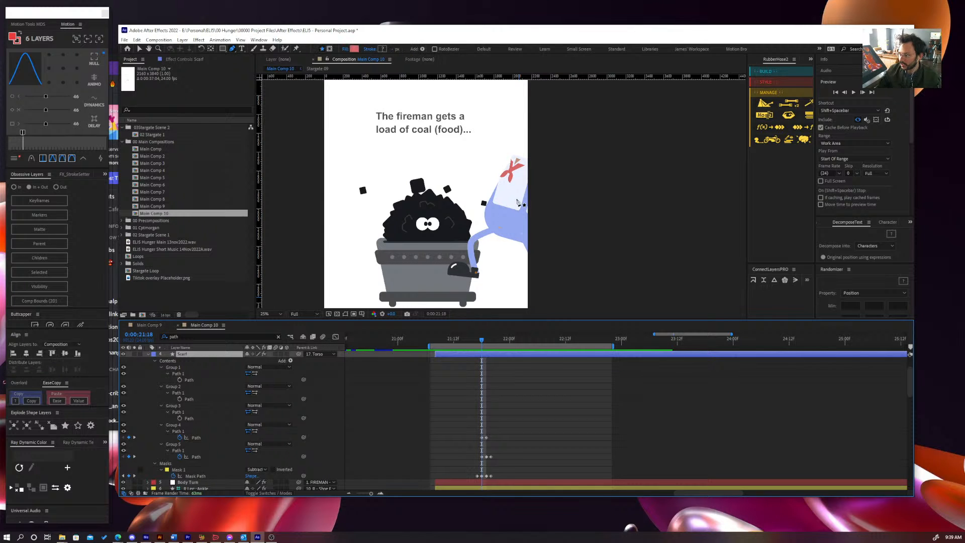
scroll(483, 219, up, 4)
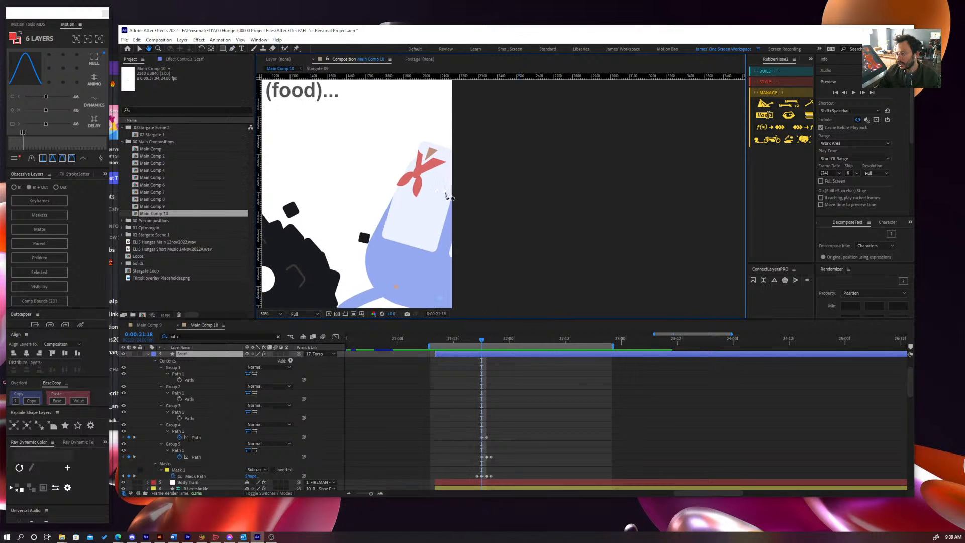
drag(451, 193, 476, 222)
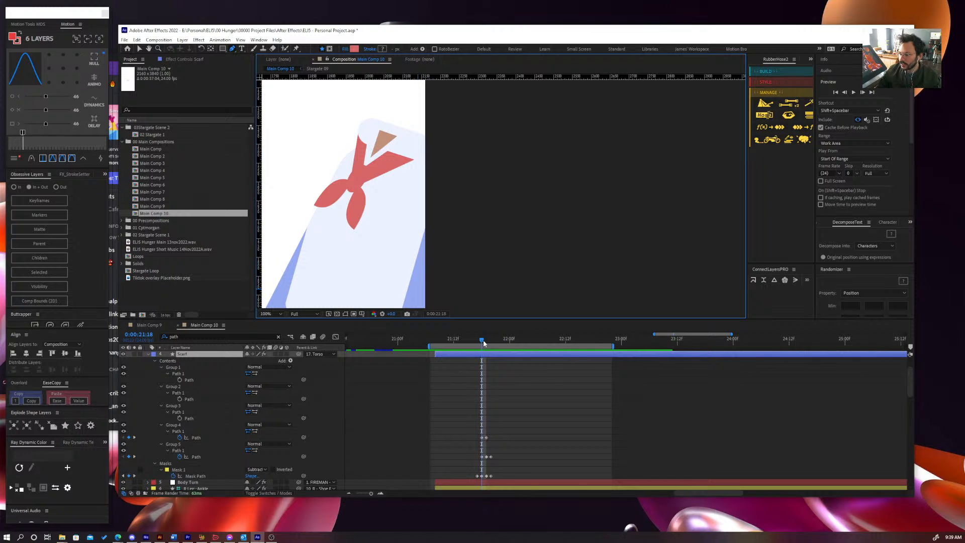
drag(484, 343, 499, 345)
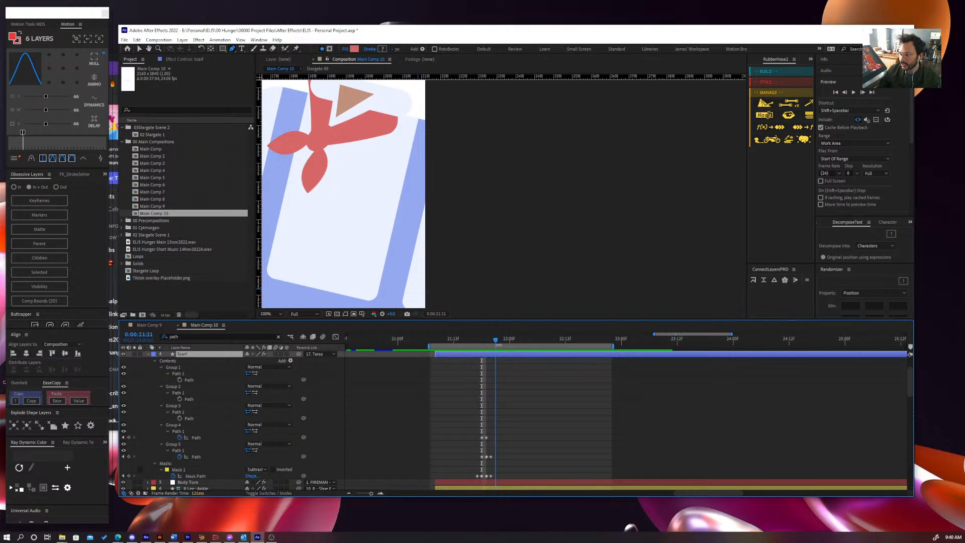
- Keyframe the Scarf layer's Mask Path at 0:00:21:21 with the mask moved upward, clear of the upper strand
scroll(381, 190, down, 2)
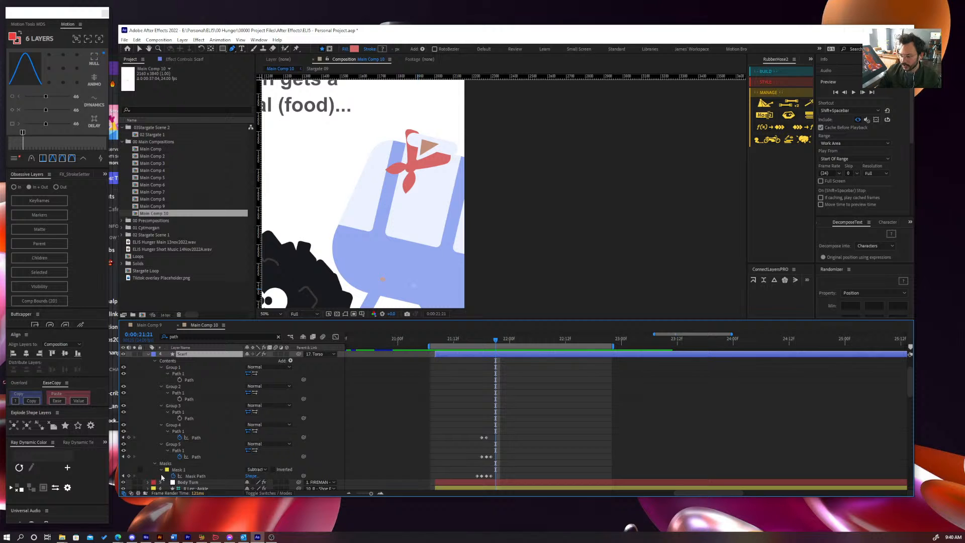
click(128, 476)
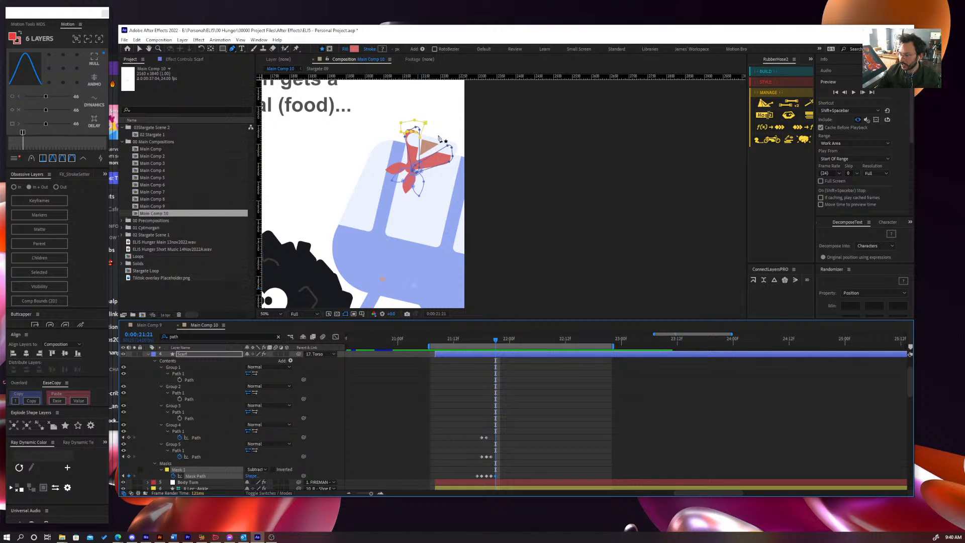
scroll(402, 142, up, 2)
drag(403, 142, 487, 296)
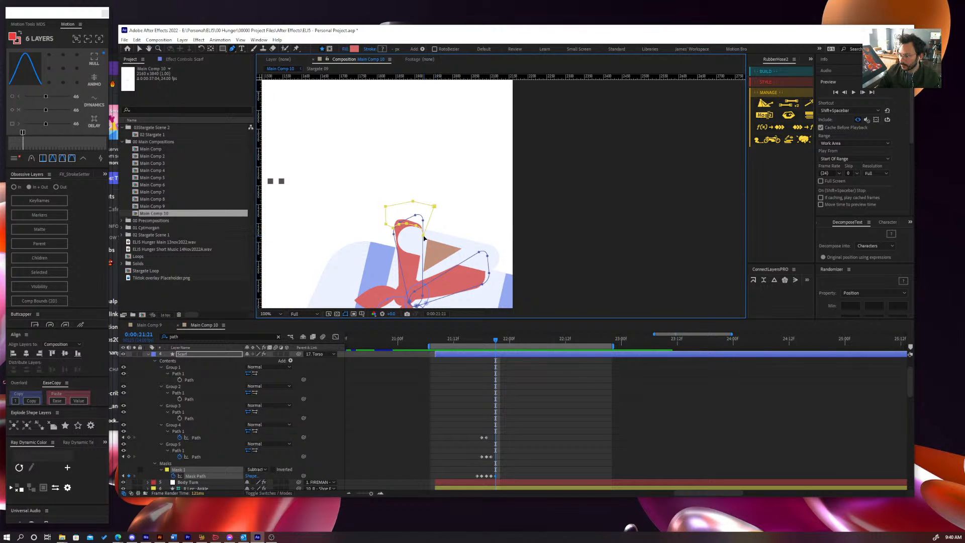
key(v)
drag(423, 223, 435, 178)
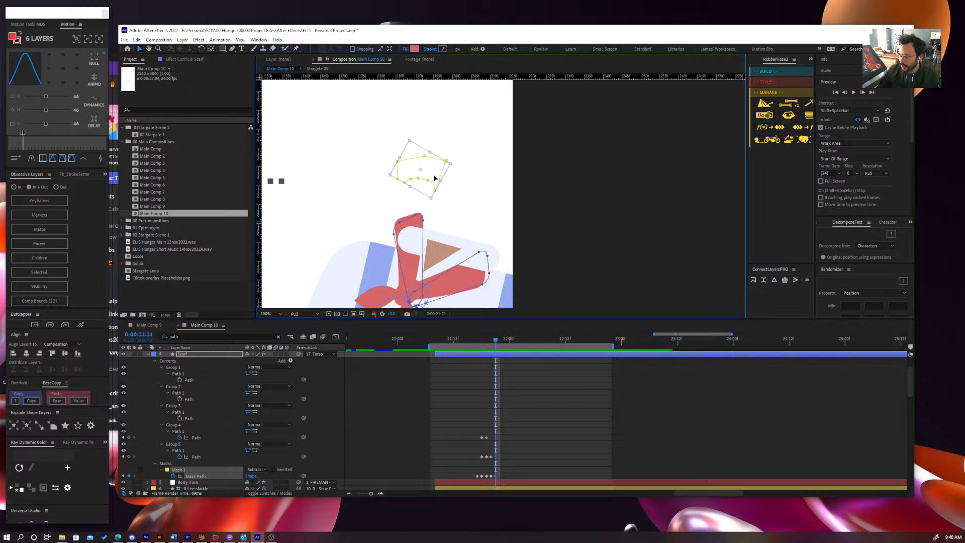
- Scrub to 0:00:22:04 and show the Scarf layer's CC Bend It effect settings
click(524, 436)
drag(496, 343, 527, 344)
scroll(445, 282, down, 2)
click(434, 278)
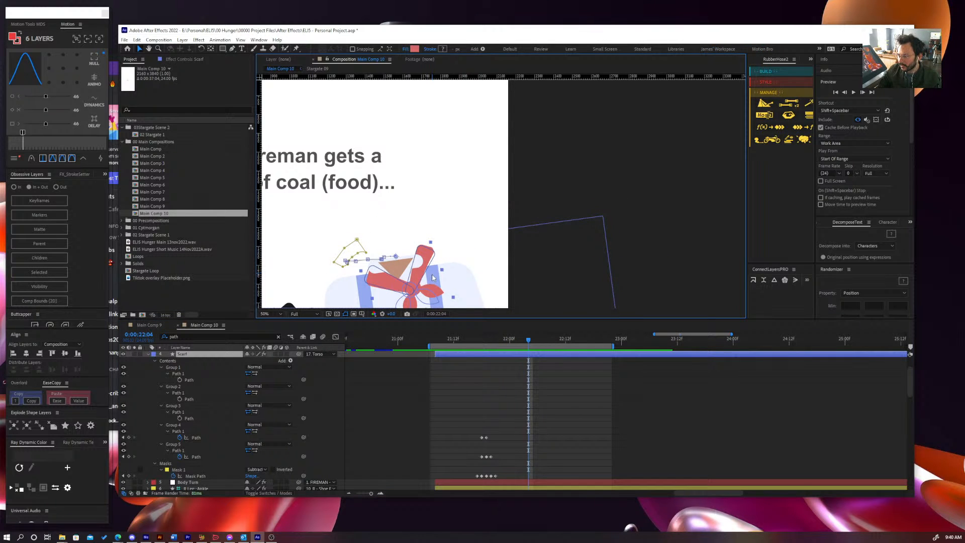
click(182, 59)
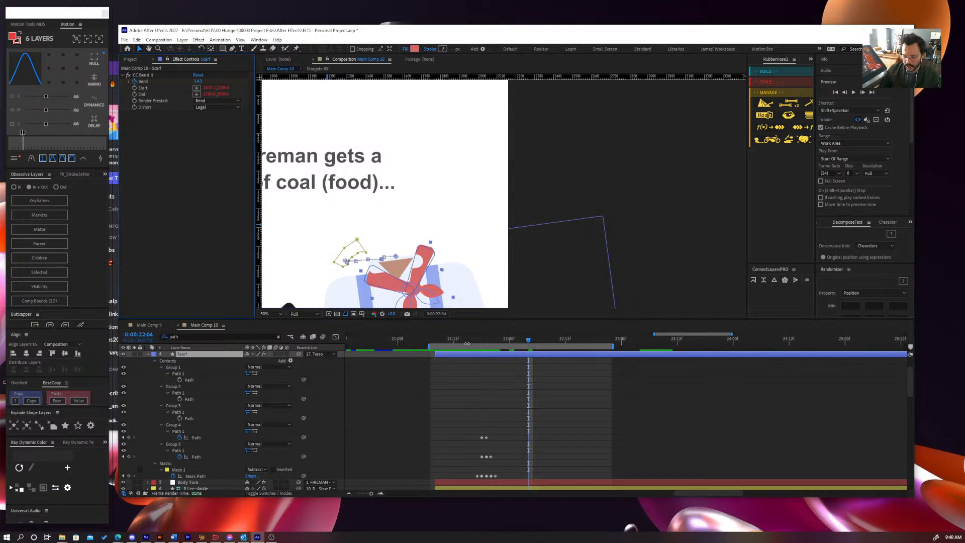
- Try the Grow Bounds effect ahead of CC Bend It on the Scarf layer and remove it
key(ctrl+space)
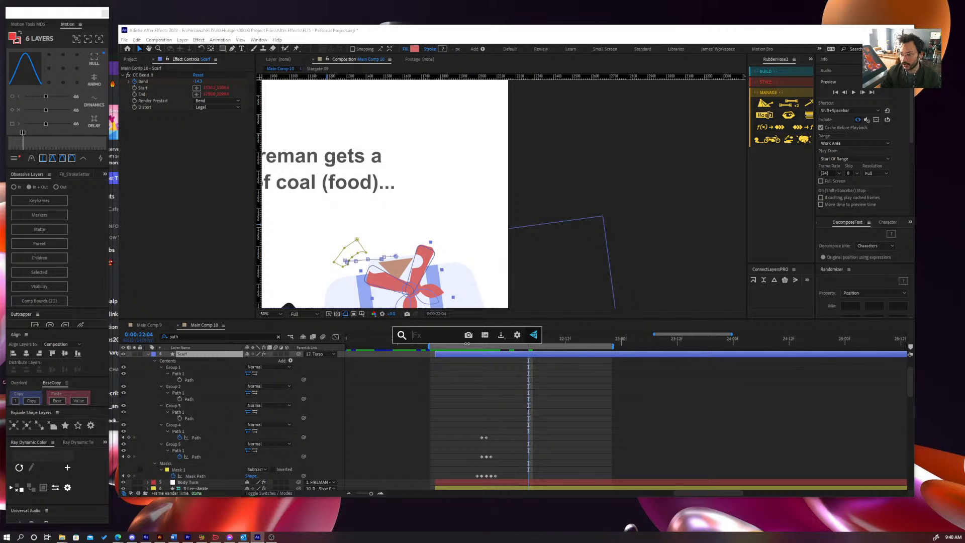
text(grow)
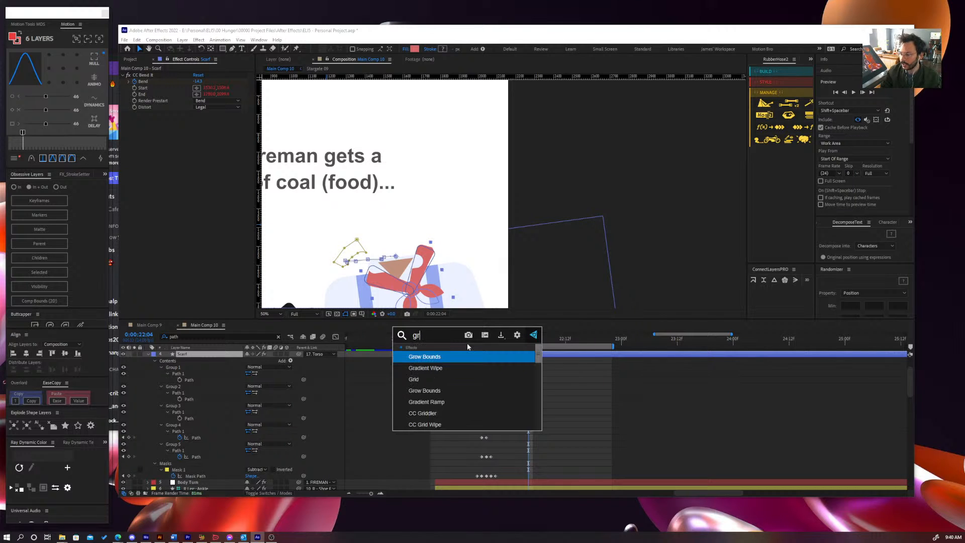
key(Return)
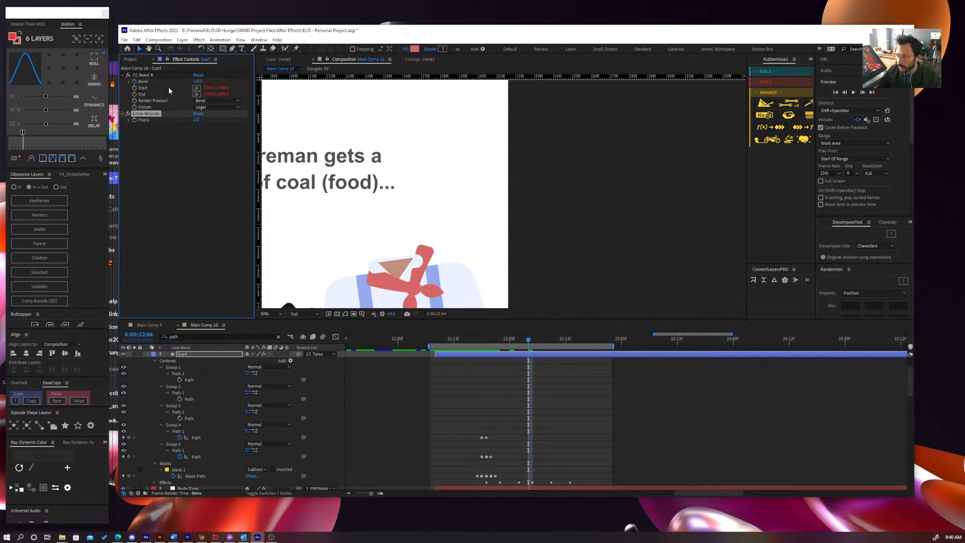
drag(151, 75, 158, 138)
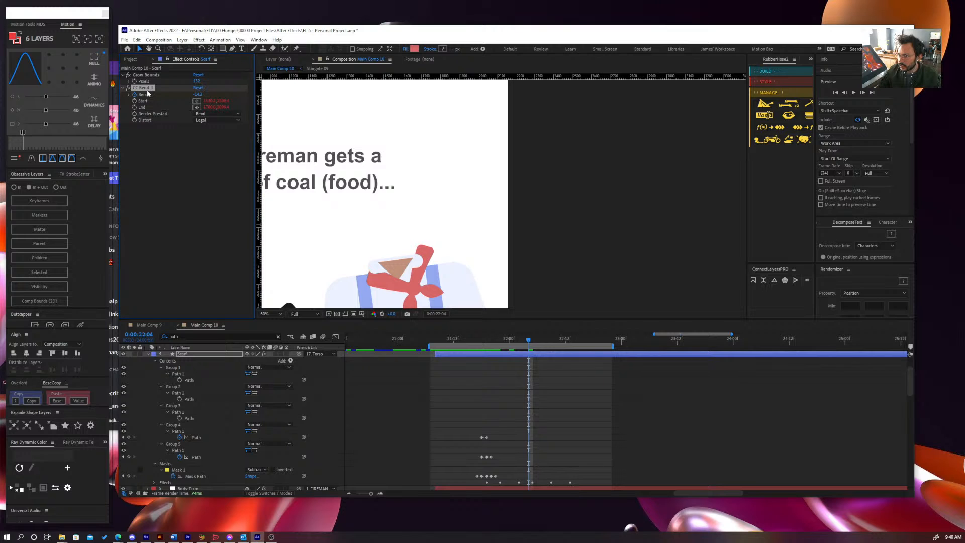
click(147, 76)
key(Delete)
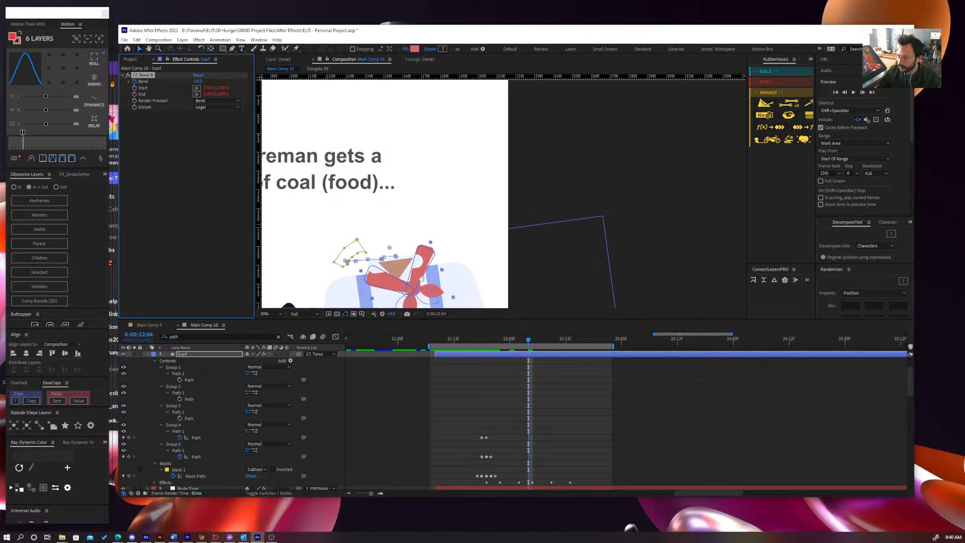
- Examine the scarf's bend at 0:00:22:04 and play the work area preview to review it in the full composition
scroll(421, 278, down, 4)
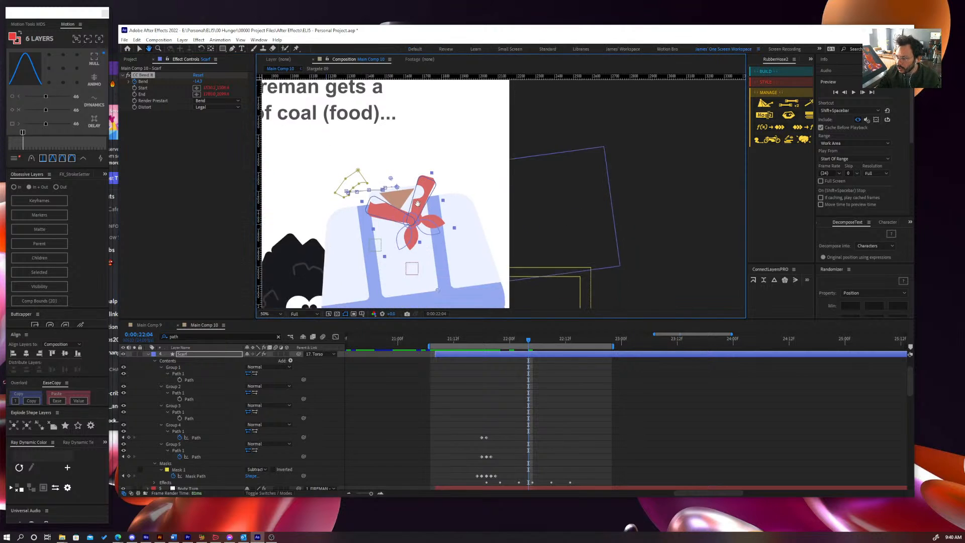
click(144, 96)
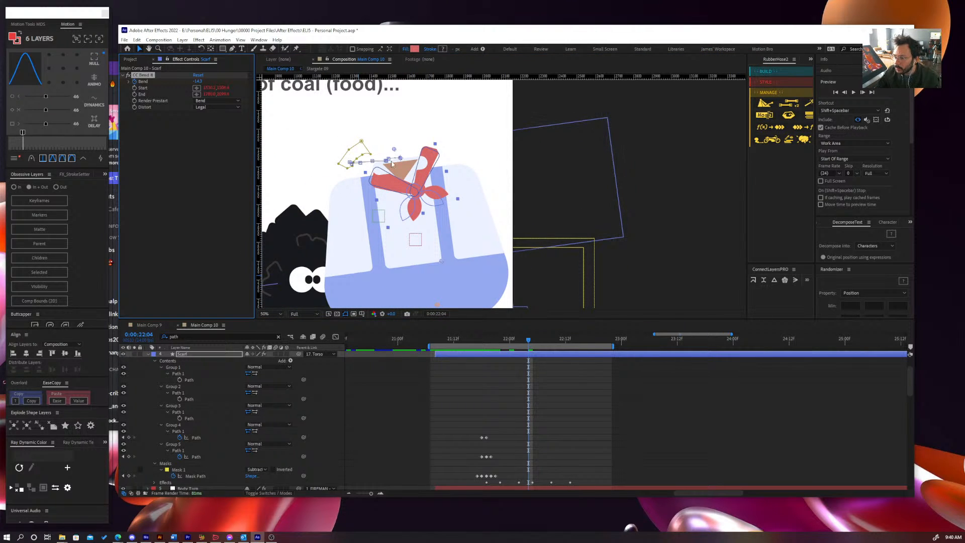
scroll(441, 253, down, 1)
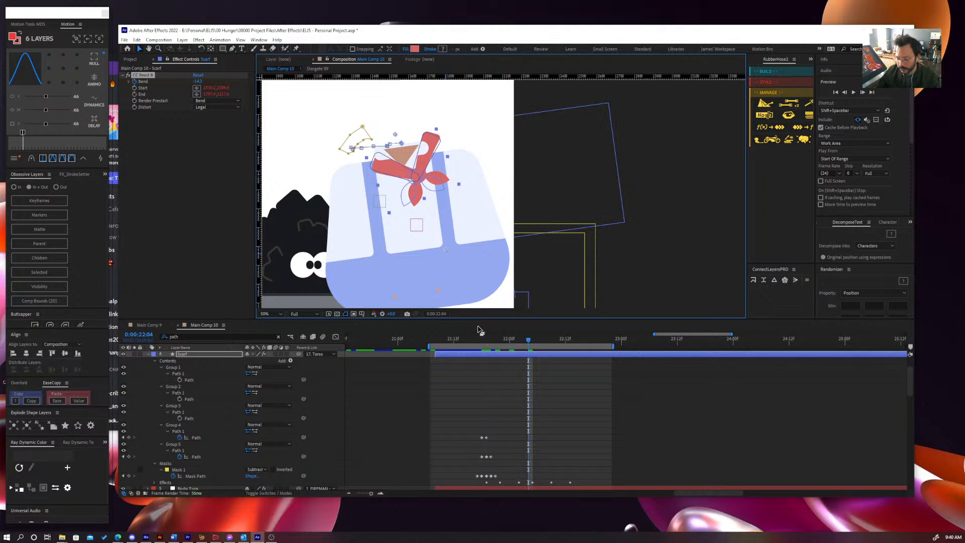
key(space)
mouse_move(528, 341)
mouse_down()
mouse_move(505, 352)
mouse_move(529, 358)
mouse_up()
scroll(513, 228, down, 2)
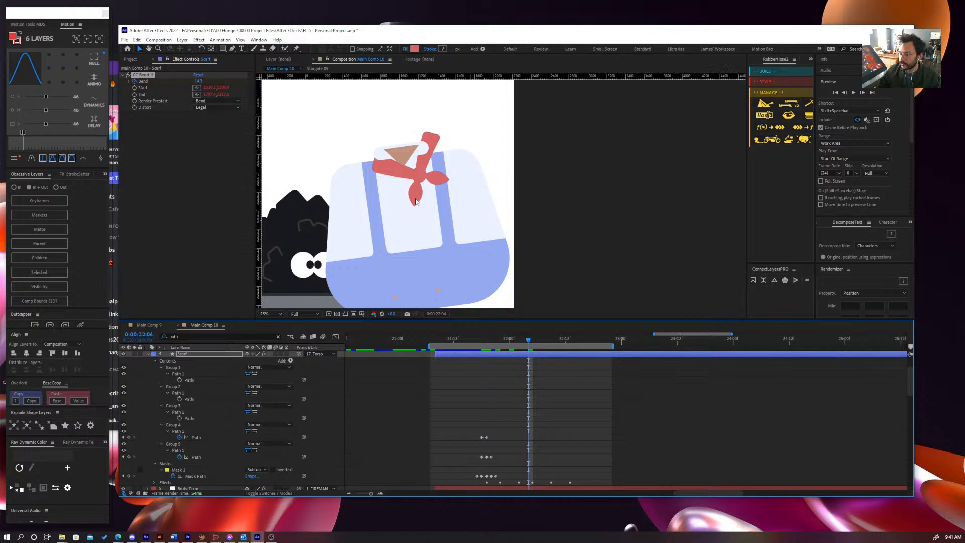
key(space)
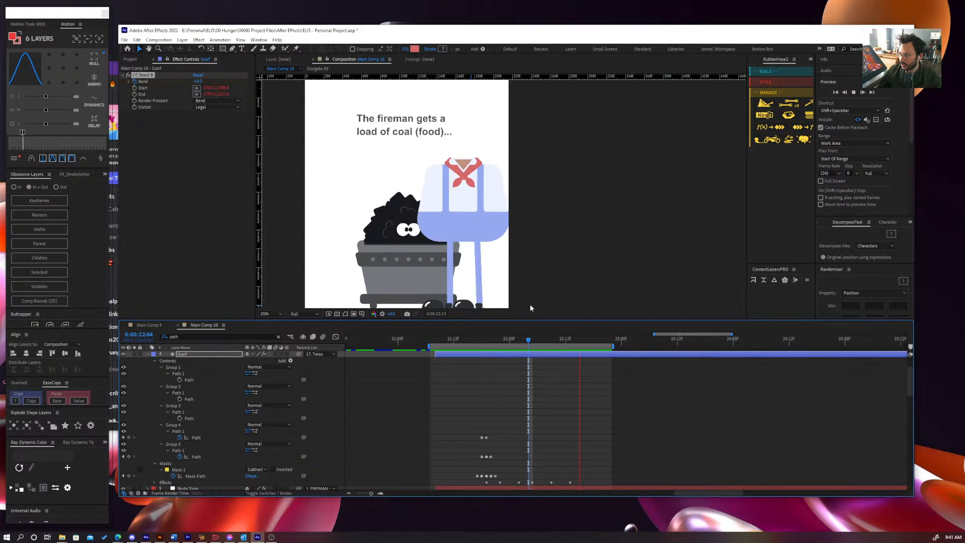
key(comma)
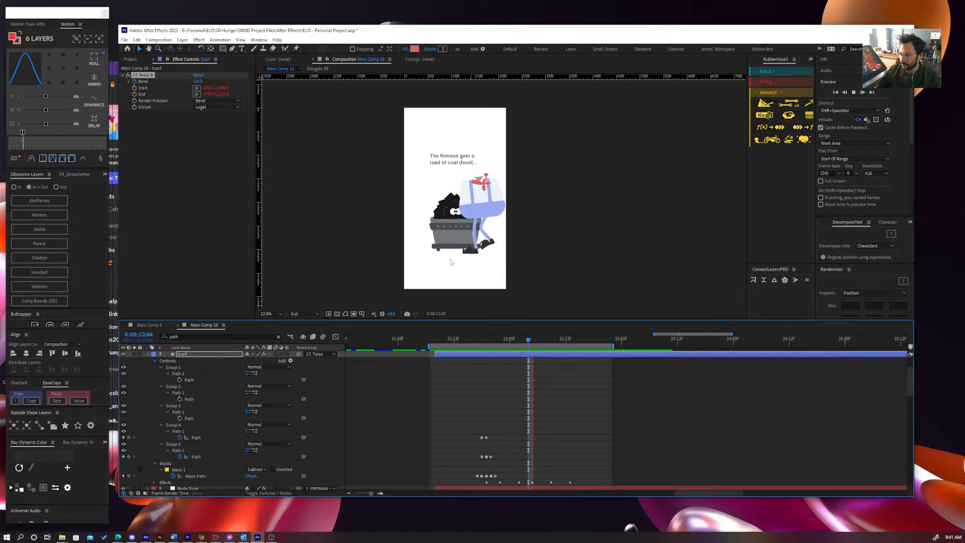
key(space)
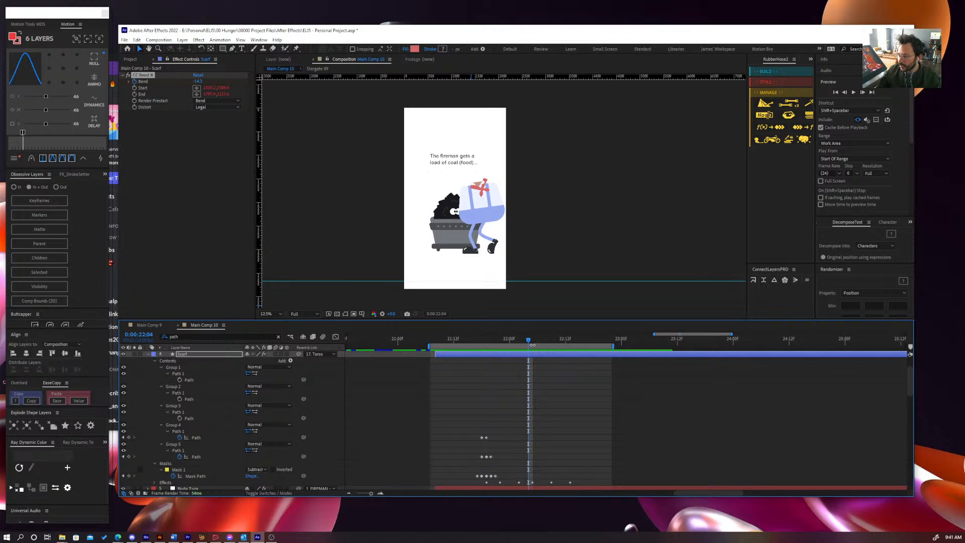
mouse_move(533, 345)
mouse_down()
mouse_move(469, 352)
mouse_move(572, 351)
mouse_move(460, 346)
mouse_move(529, 345)
mouse_up()
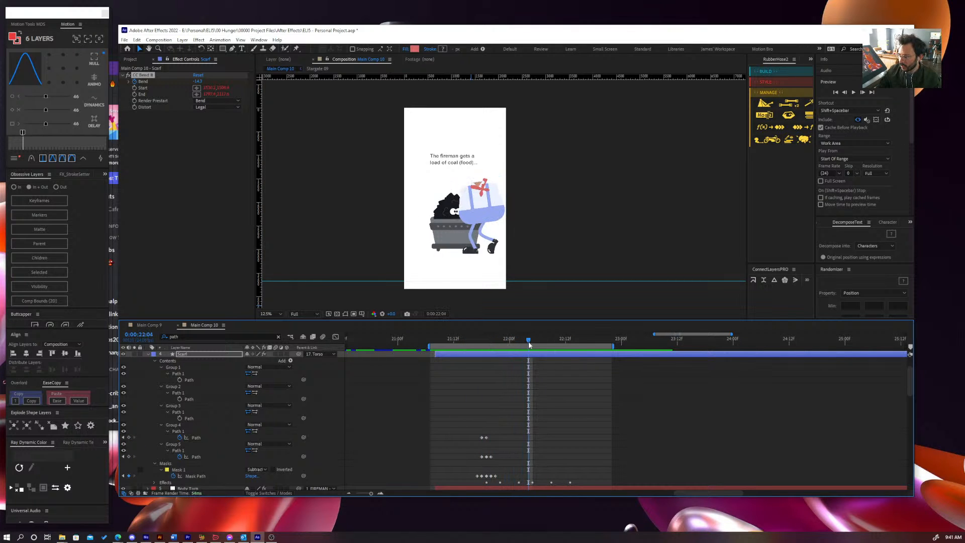
- Switch to Characters.ai in Illustrator and move the lower-left bent arm with its gloved hand beside the fireman's torso pieces
click(161, 537)
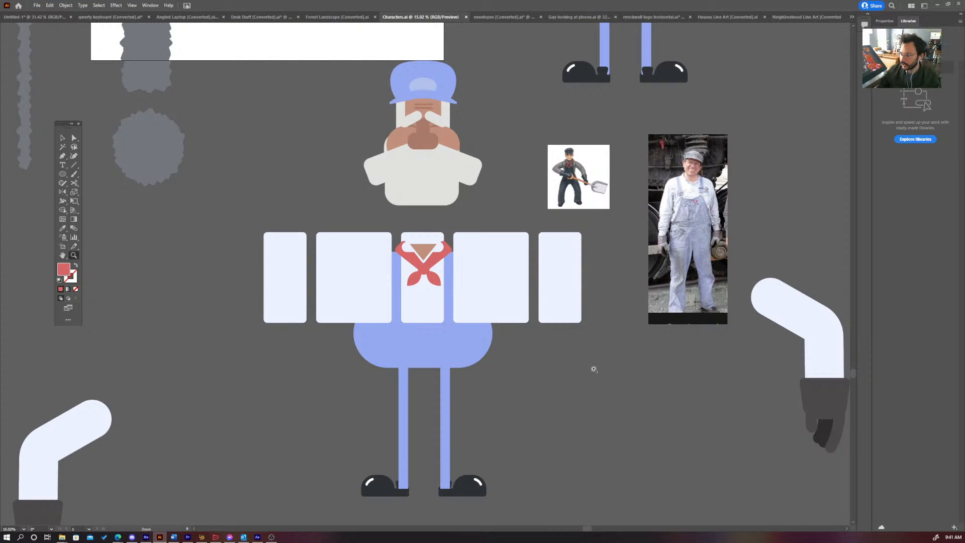
drag(593, 371, 572, 333)
key(v)
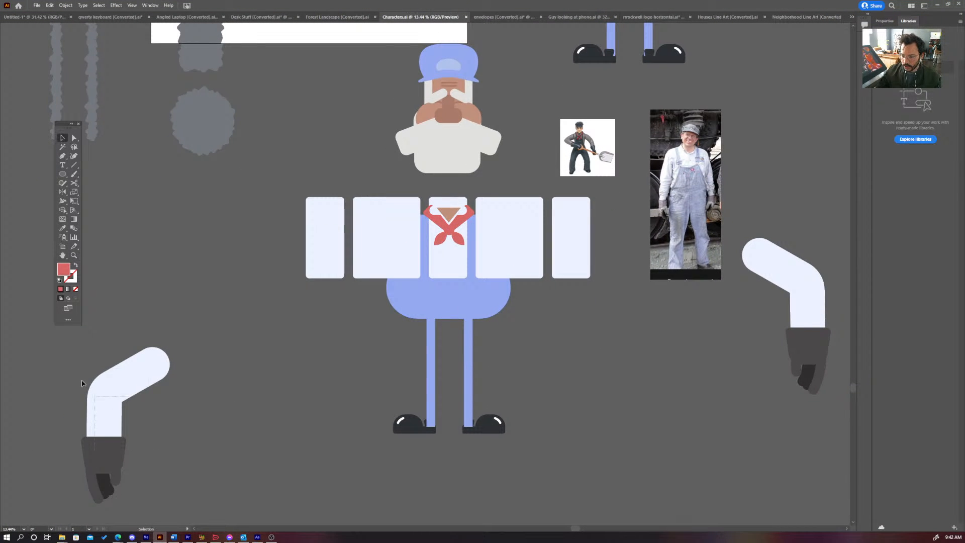
drag(123, 385, 213, 301)
key(ctrl+z)
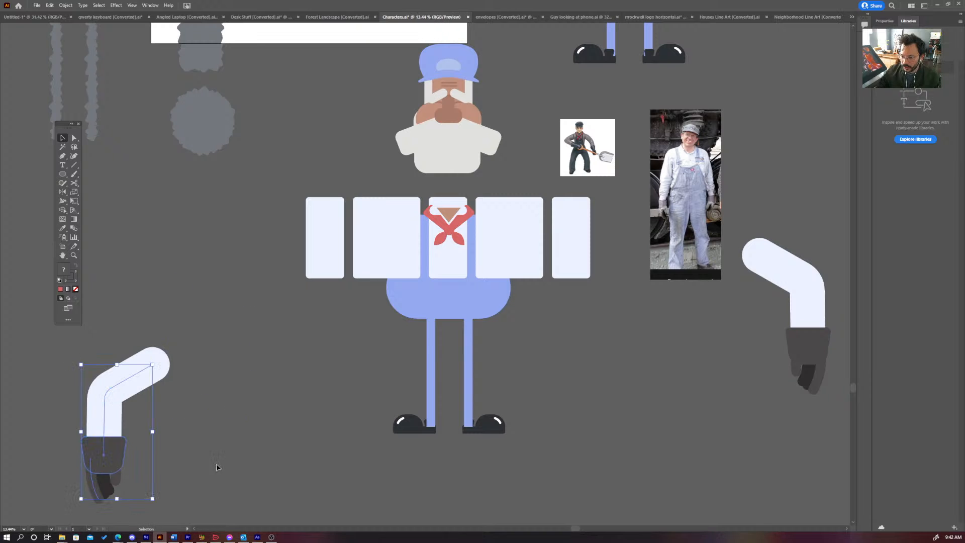
drag(158, 509, 48, 367)
drag(124, 385, 238, 251)
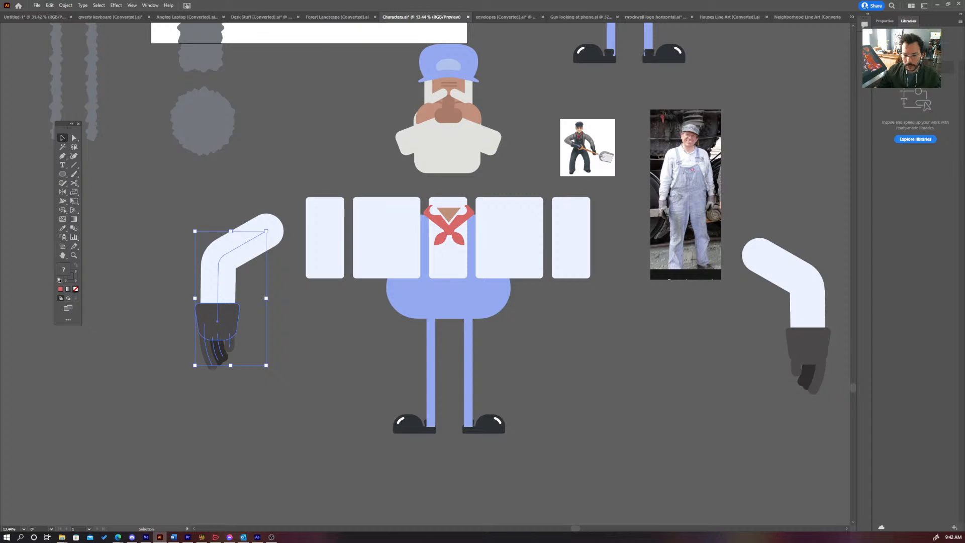
- Nudge the left arm and gloved hand slightly away from the torso and push them to After Effects with Overlord
drag(0, 483, 332, 350)
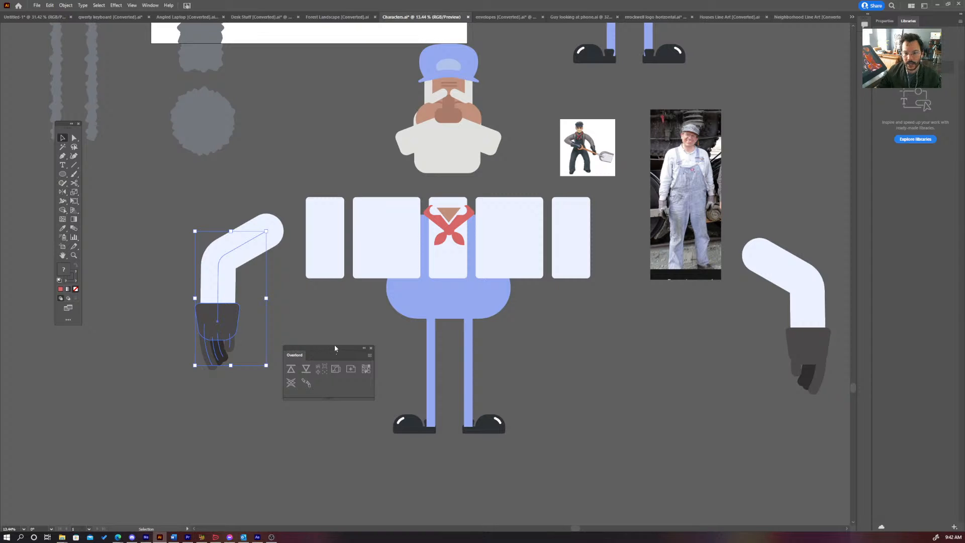
drag(313, 346, 307, 133)
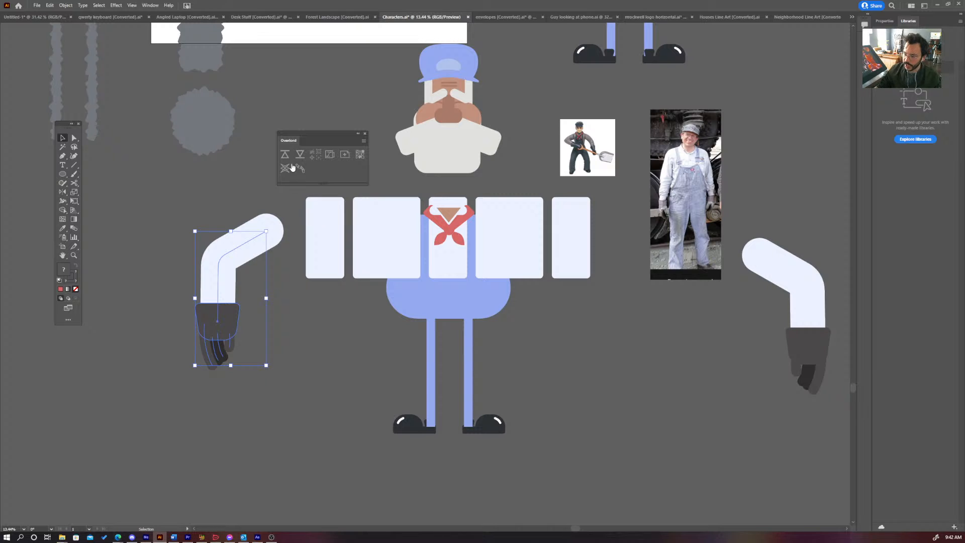
click(246, 407)
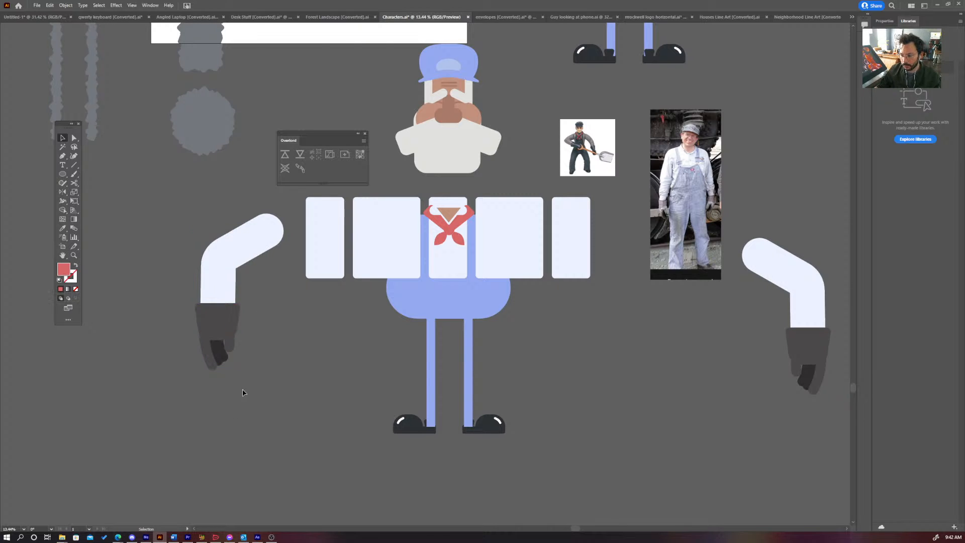
drag(243, 390, 185, 298)
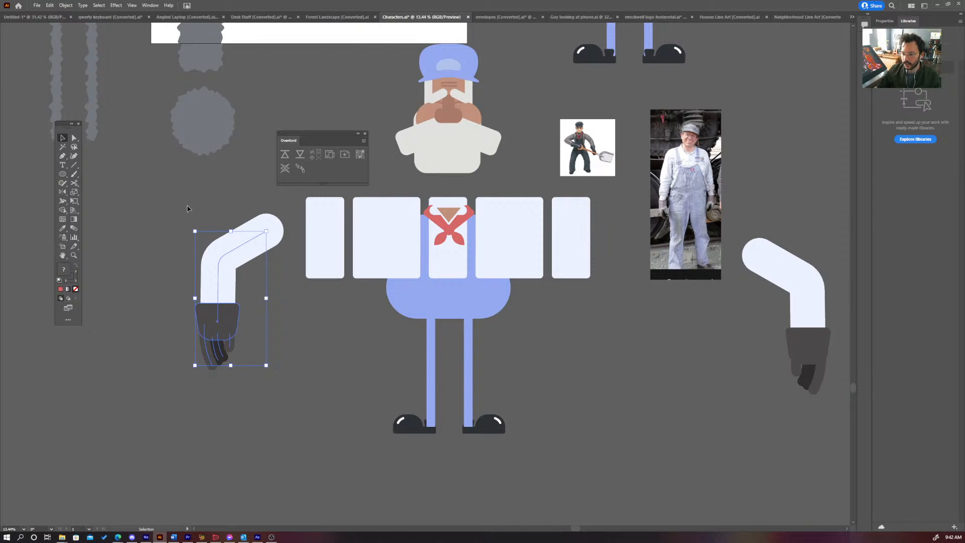
click(161, 203)
drag(269, 376, 267, 369)
drag(231, 328, 226, 328)
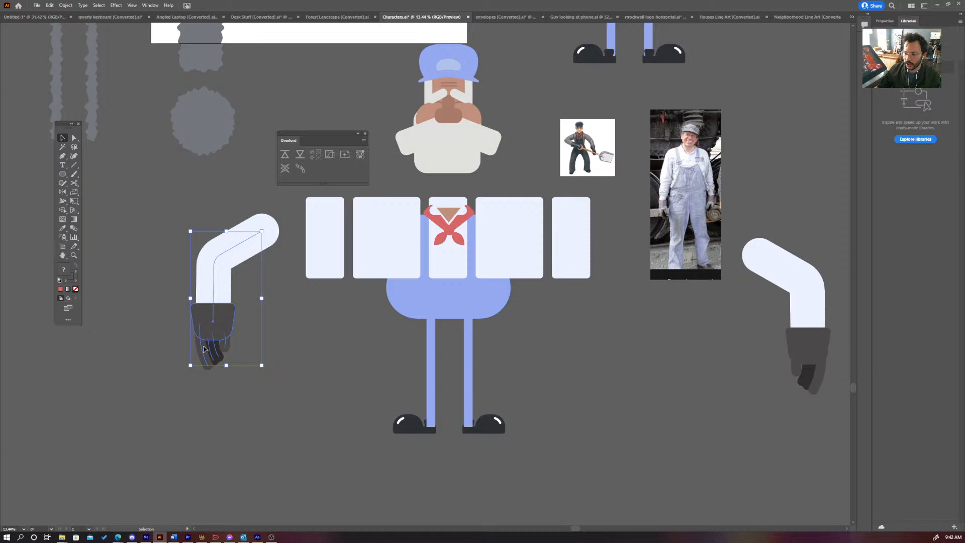
click(285, 155)
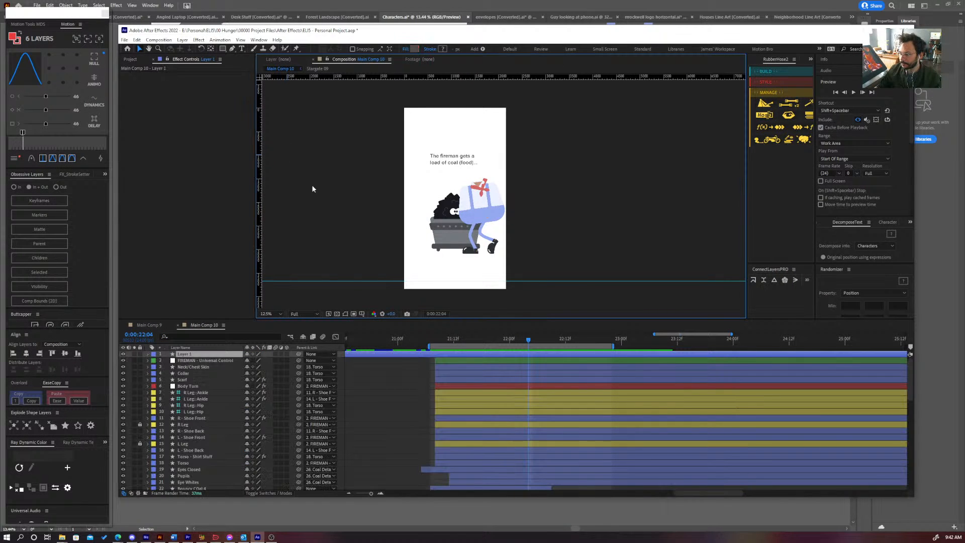
- Examine the imported Layer 1 in Main Comp 10 to find where the arm artwork sits at 0:00:22:04
click(494, 354)
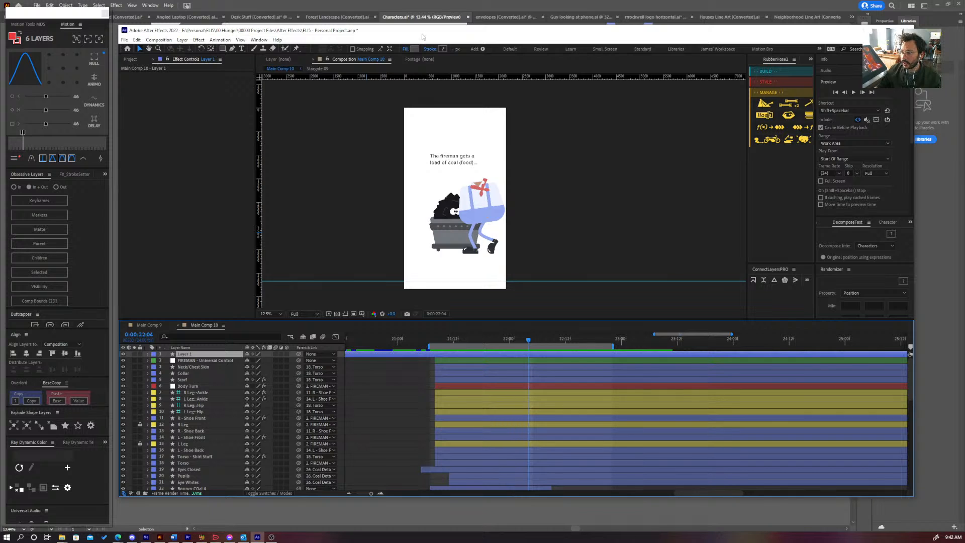
drag(422, 36, 425, 34)
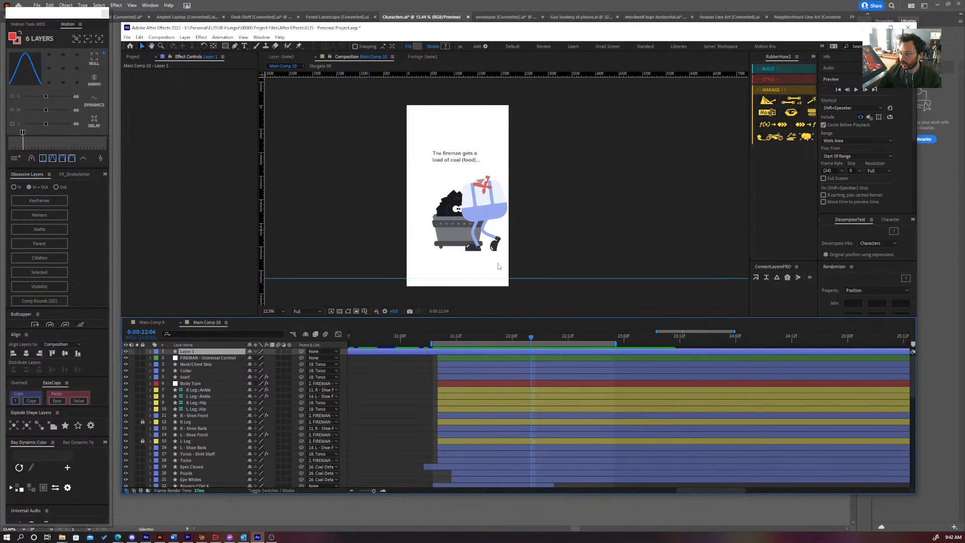
scroll(502, 273, down, 5)
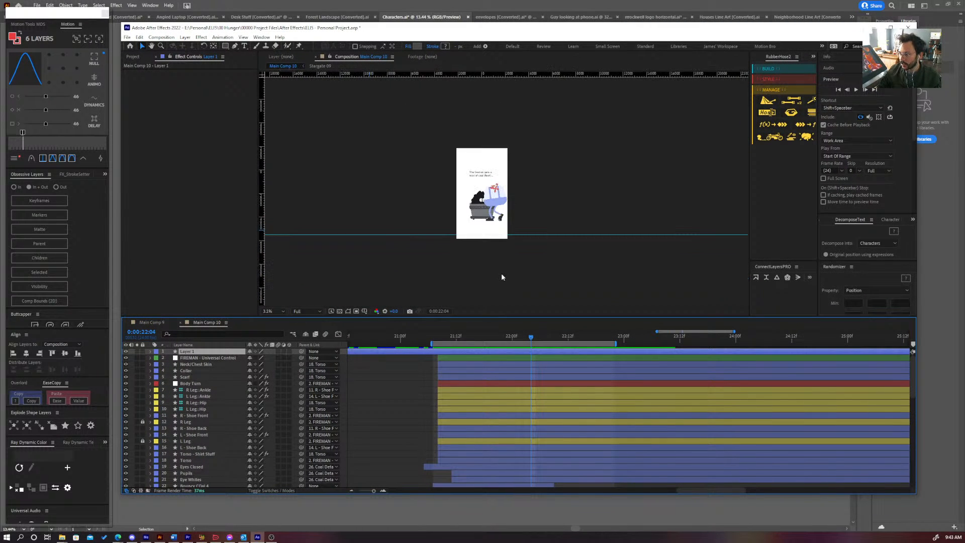
scroll(501, 273, up, 3)
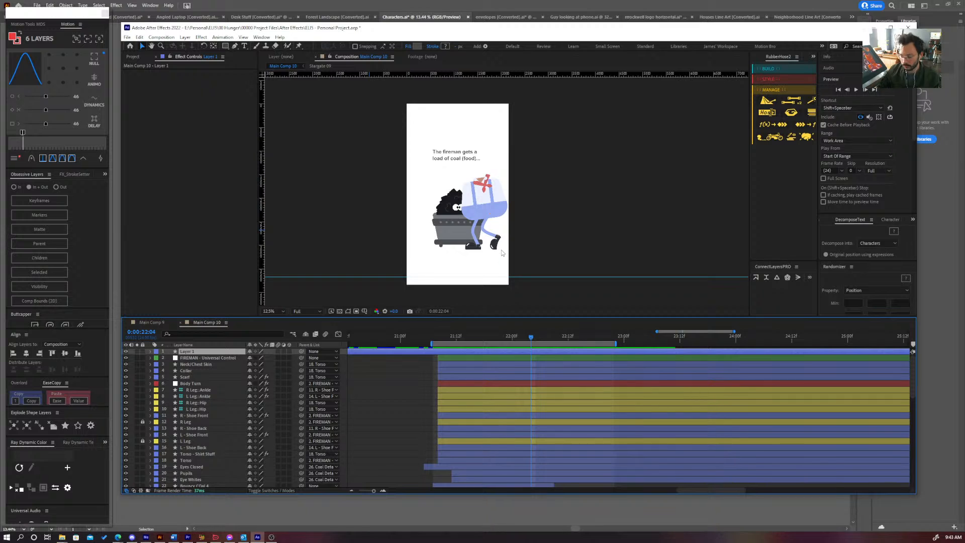
scroll(501, 246, down, 1)
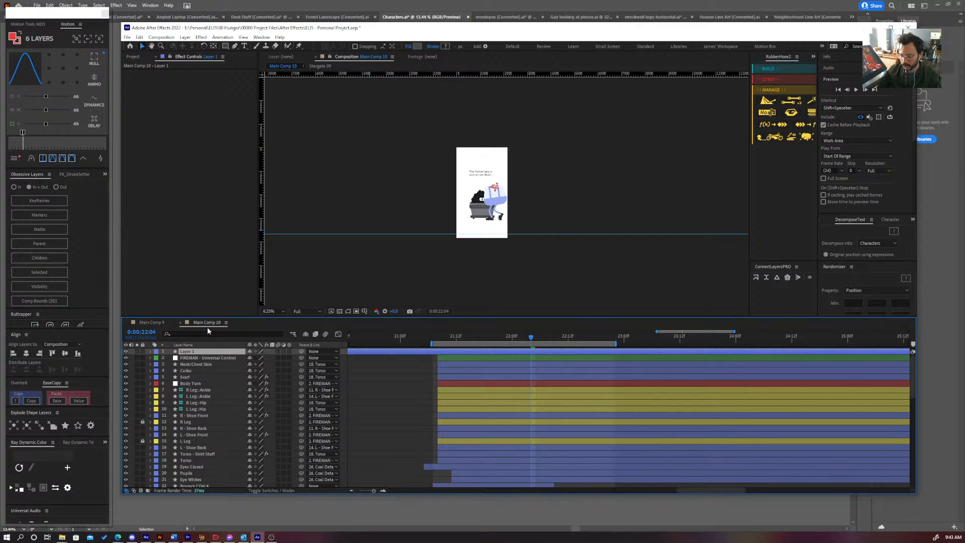
key(period)
key(period)
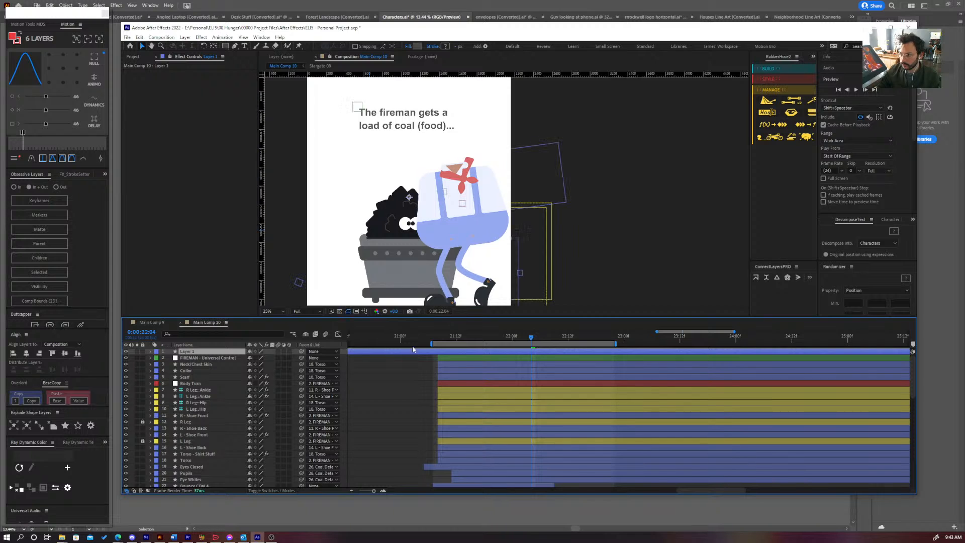
- Center the imported arm and gloved hand artwork of Layer 1 within the composition frame
key(comma)
key(comma)
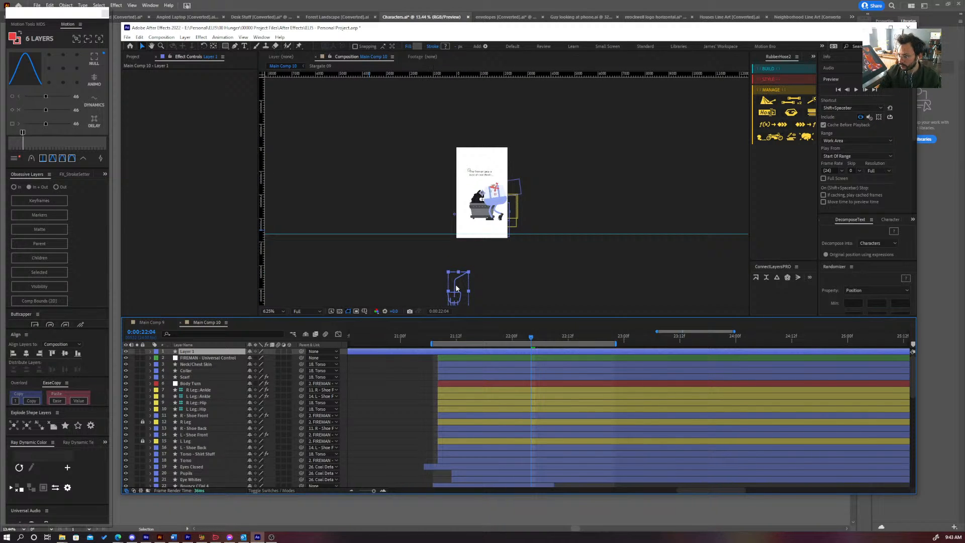
scroll(493, 193, up, 4)
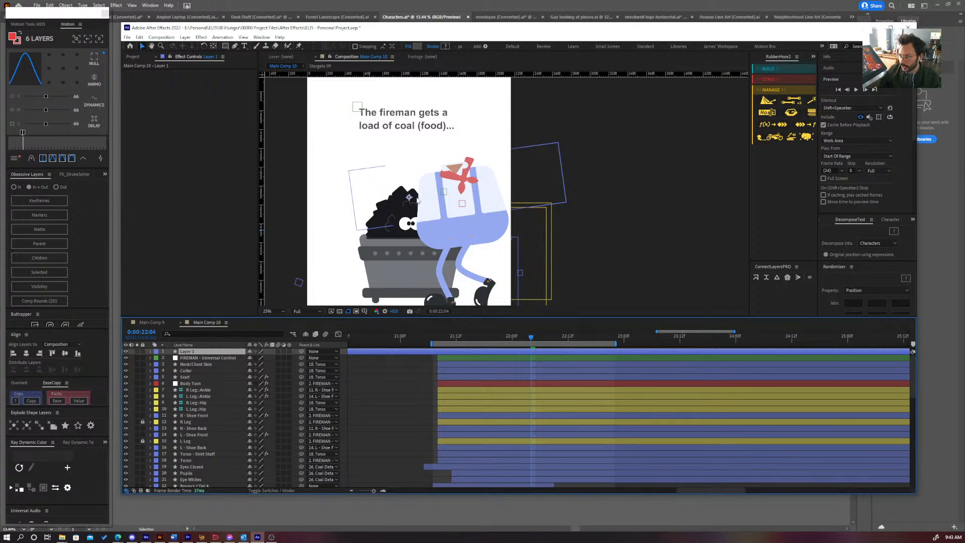
click(63, 71)
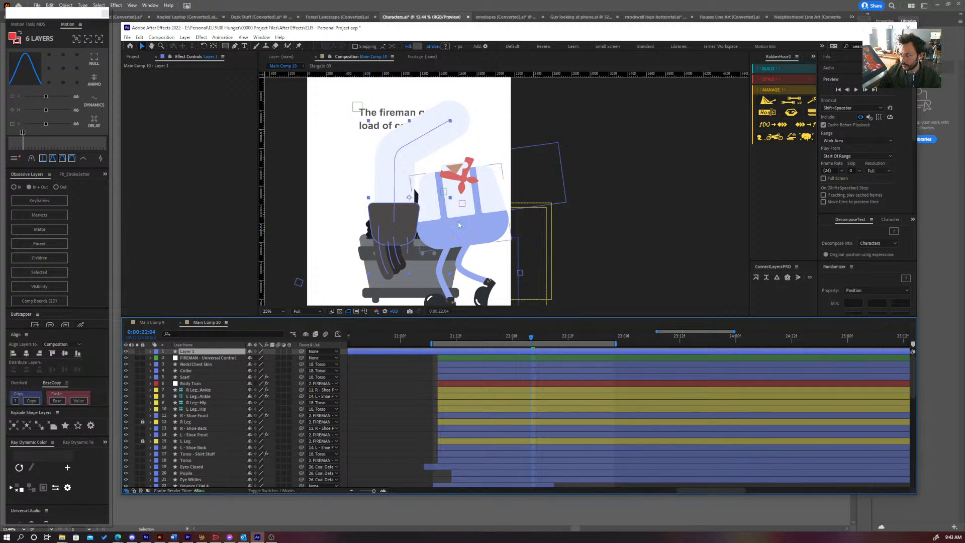
drag(396, 223, 385, 240)
scroll(385, 239, down, 1)
drag(443, 228, 448, 221)
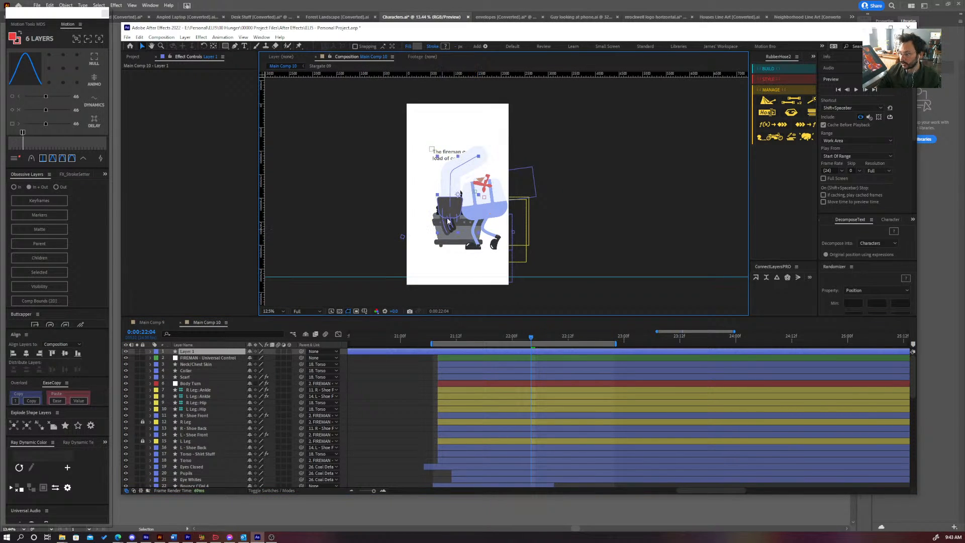
- Move Layer 1's anchor point to the shoulder end of the arm
key(y)
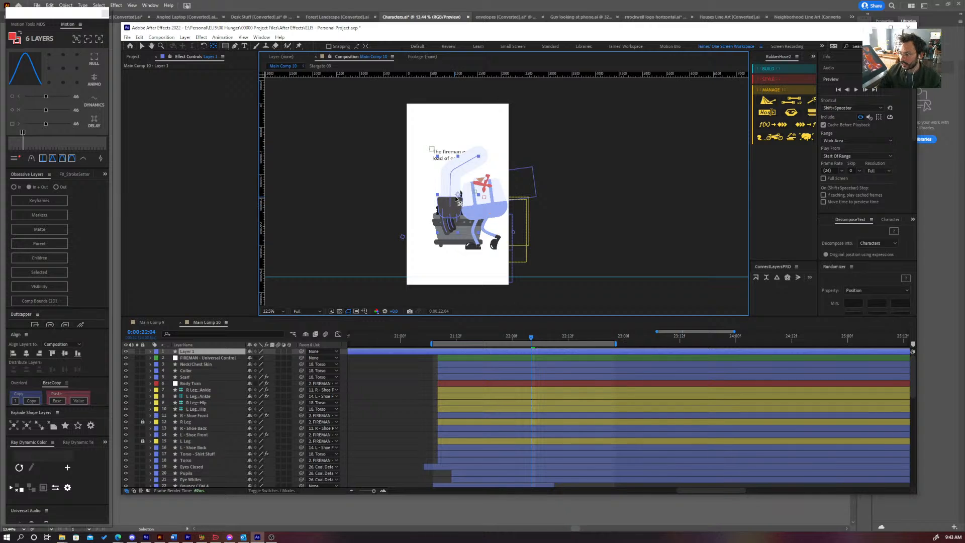
drag(458, 194, 478, 160)
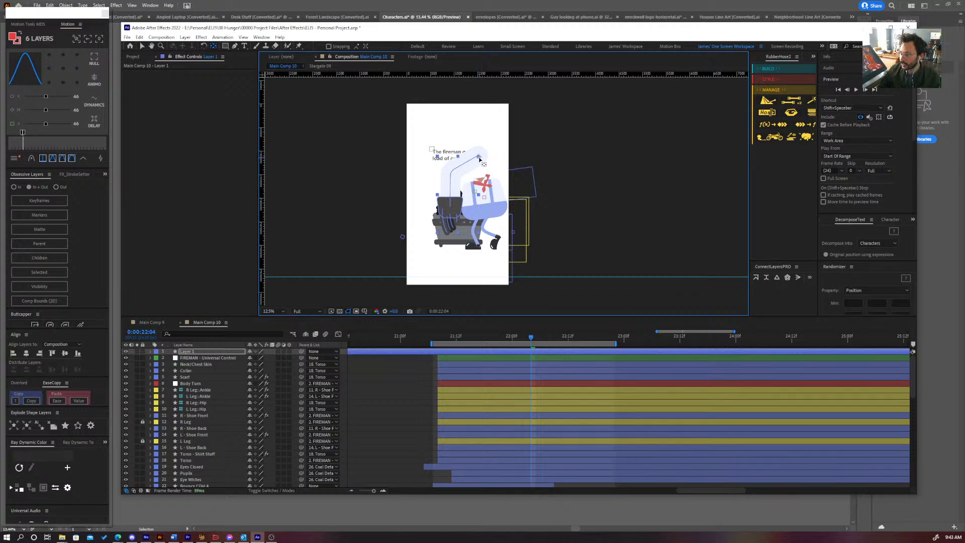
scroll(478, 159, up, 4)
scroll(428, 160, down, 2)
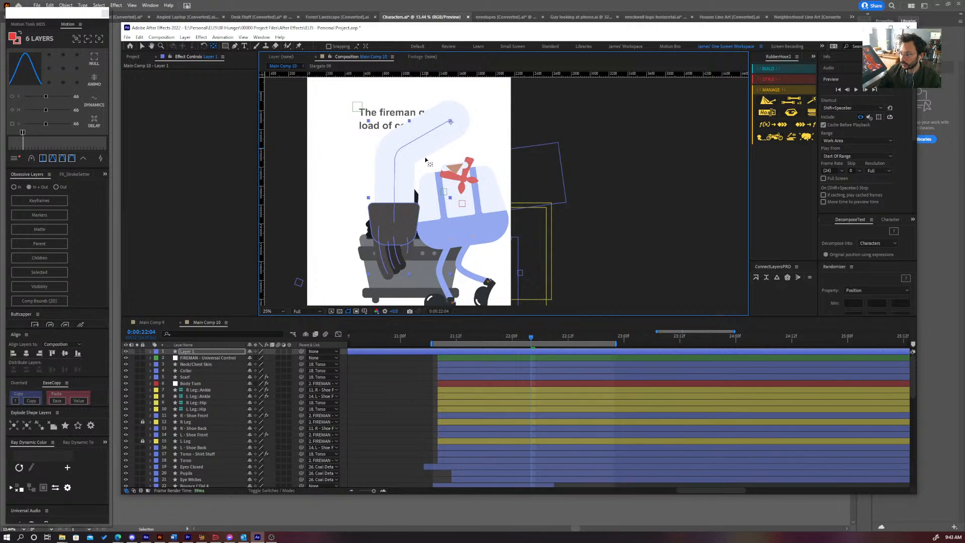
- Scale the arm down to match the fireman's body and place its shoulder against the upper torso, reaching over the coal cart
key(v)
mouse_move(428, 161)
mouse_down()
mouse_move(394, 225)
mouse_move(420, 279)
mouse_move(453, 243)
mouse_up()
key(comma)
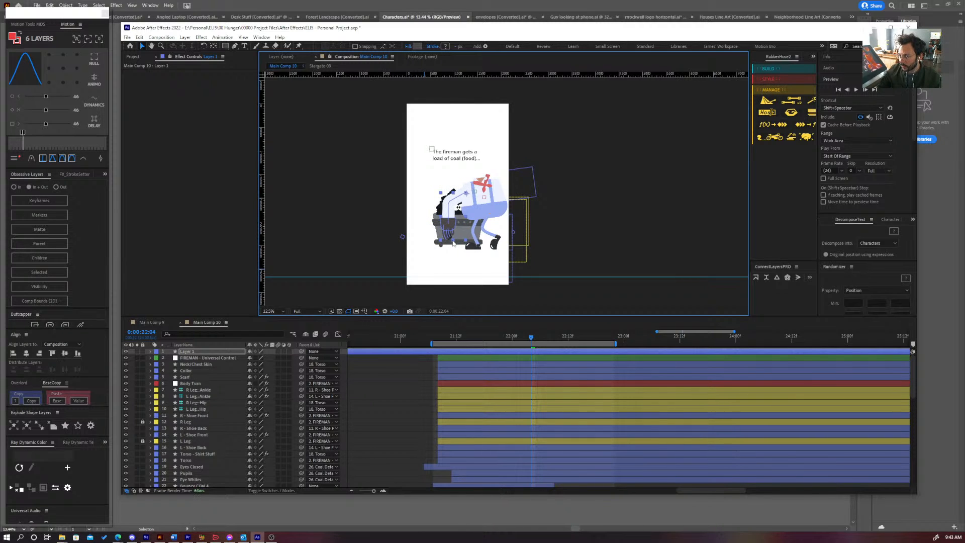
key(period)
key(period)
key(comma)
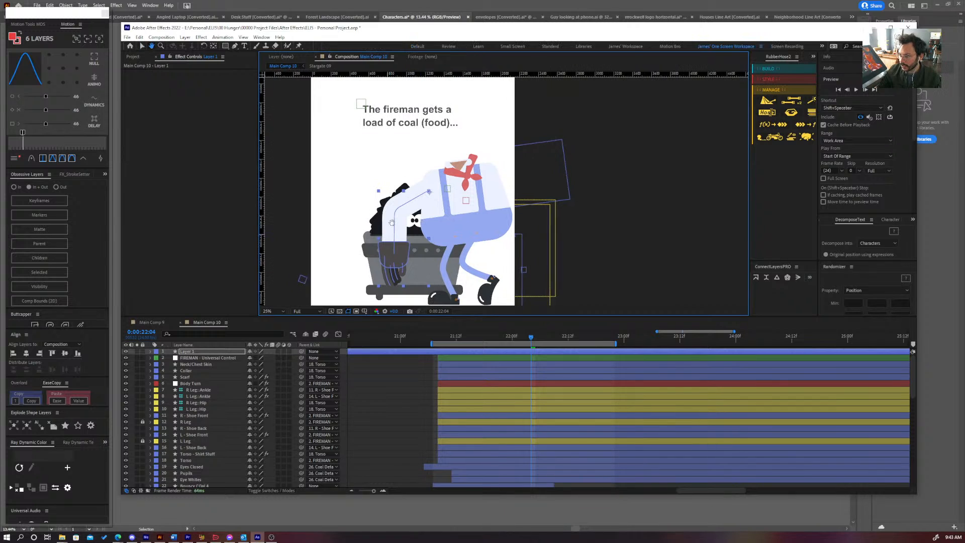
drag(392, 222, 393, 206)
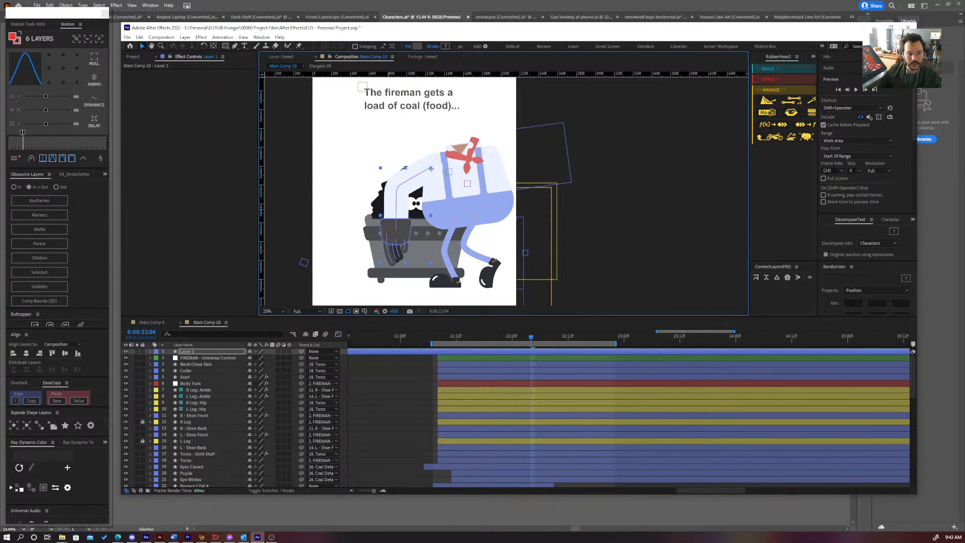
- Rename Layer 1 as Left Arm Placeholder
click(194, 353)
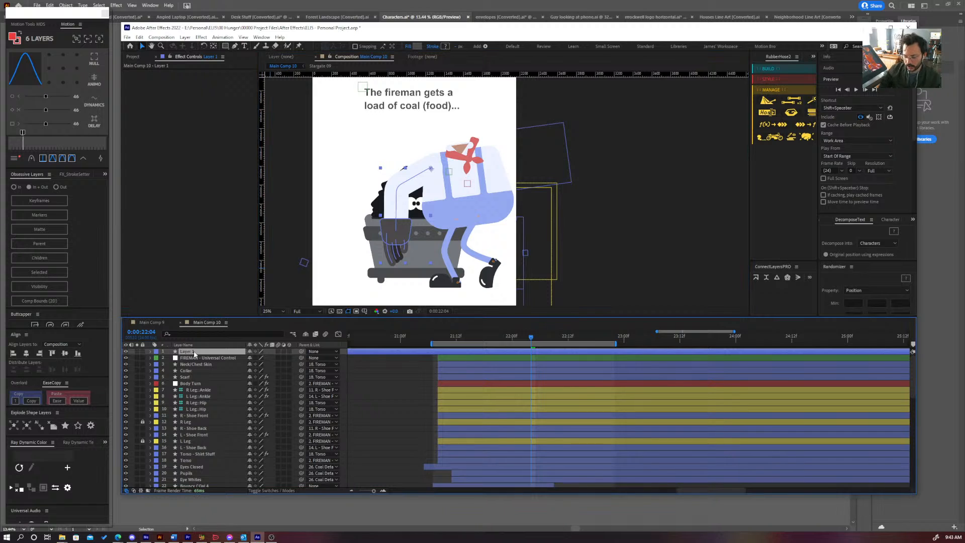
key(Return)
text(Left Arm)
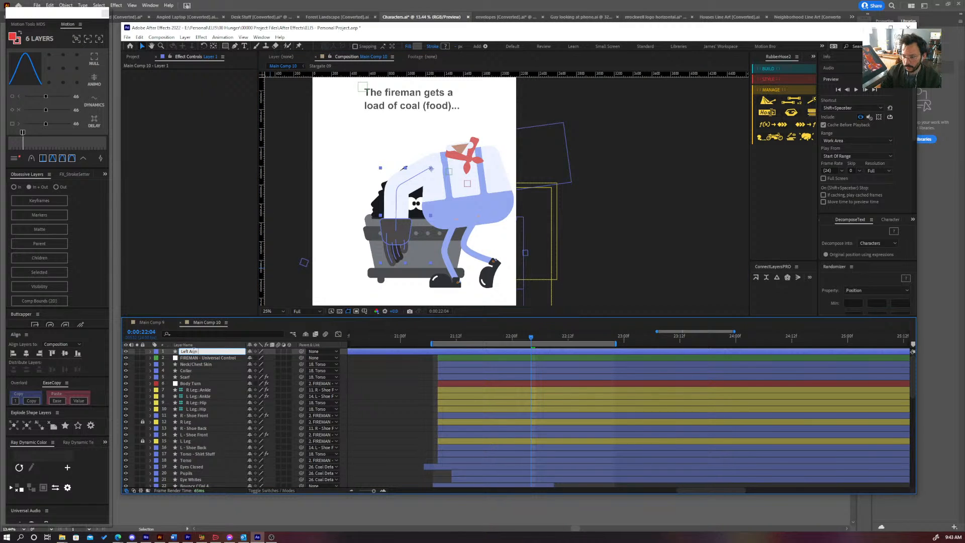
text( Placeholde)
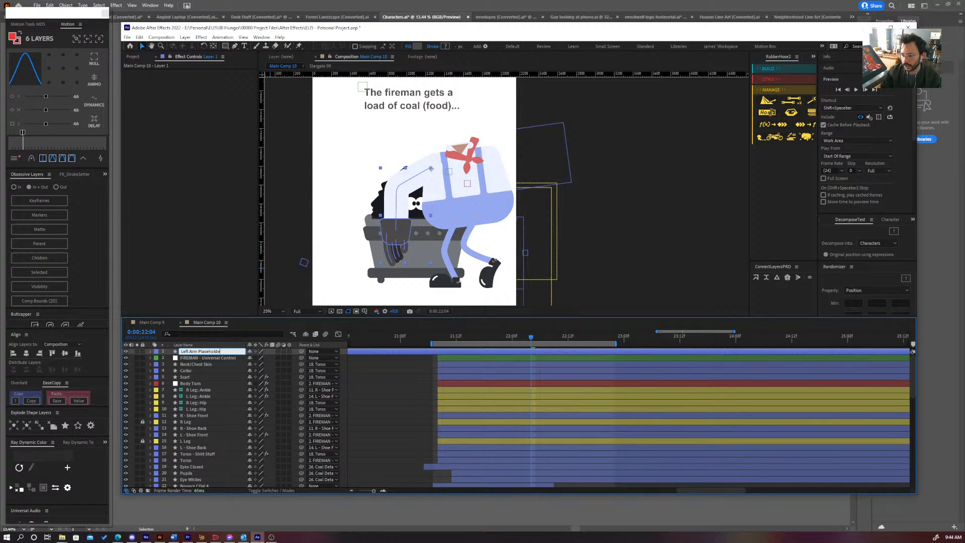
text(r)
key(Return)
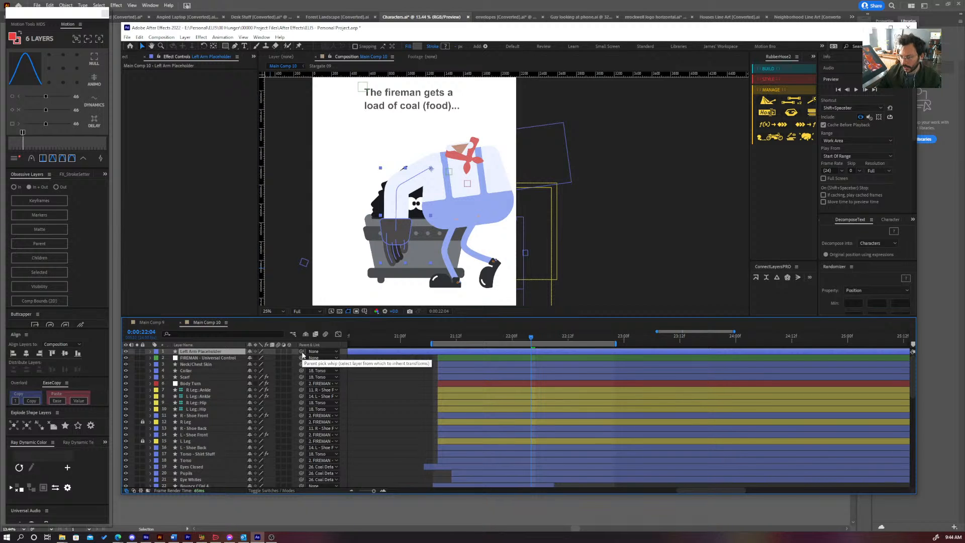
- Parent Left Arm Placeholder to Torso and place it directly below the Torso layer in the stack
drag(302, 352, 200, 463)
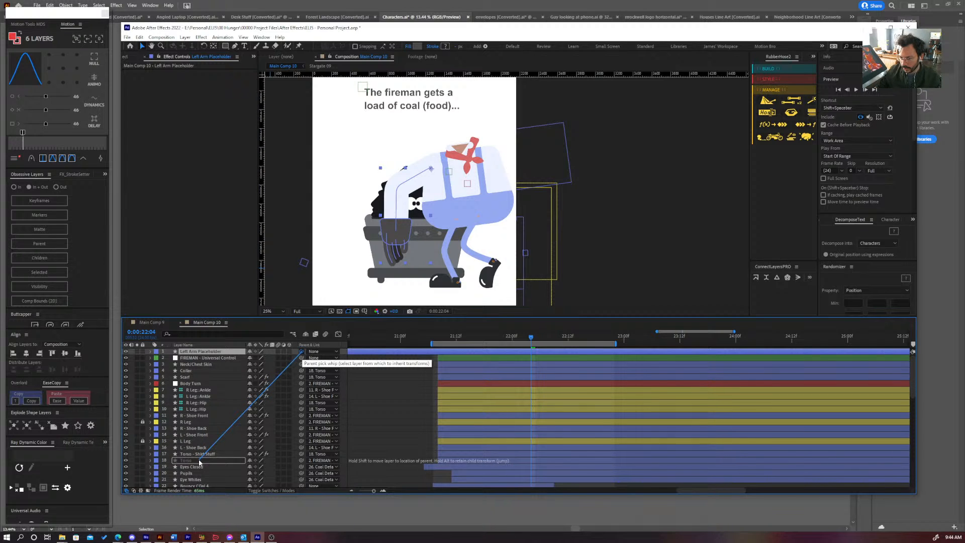
drag(200, 463, 199, 461)
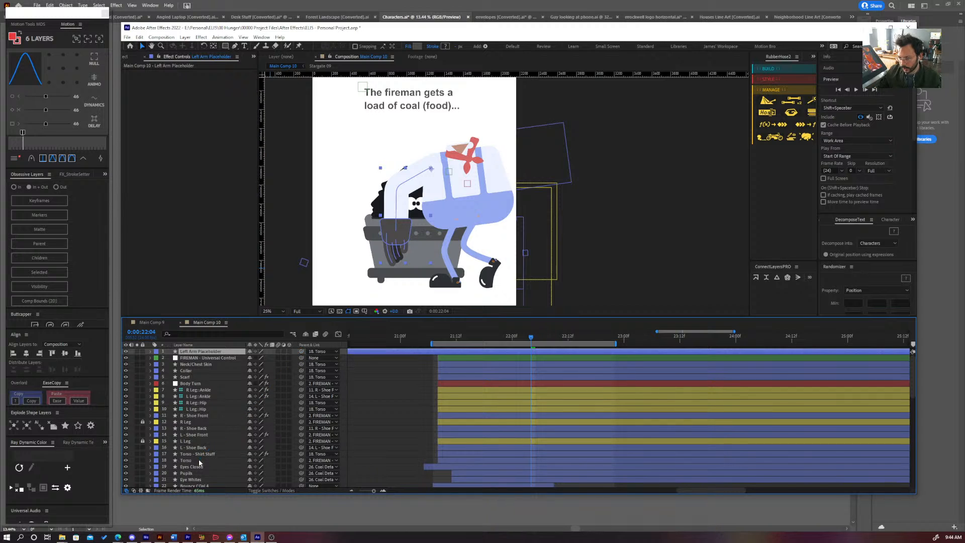
drag(198, 352, 204, 463)
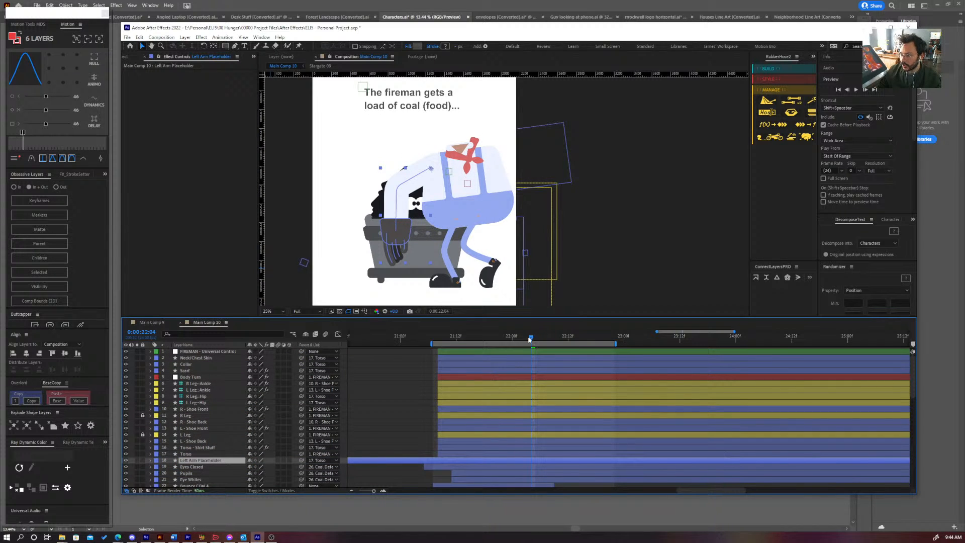
- Set an initial Position keyframe for Left Arm Placeholder at 0:00:21:15
drag(529, 339, 473, 346)
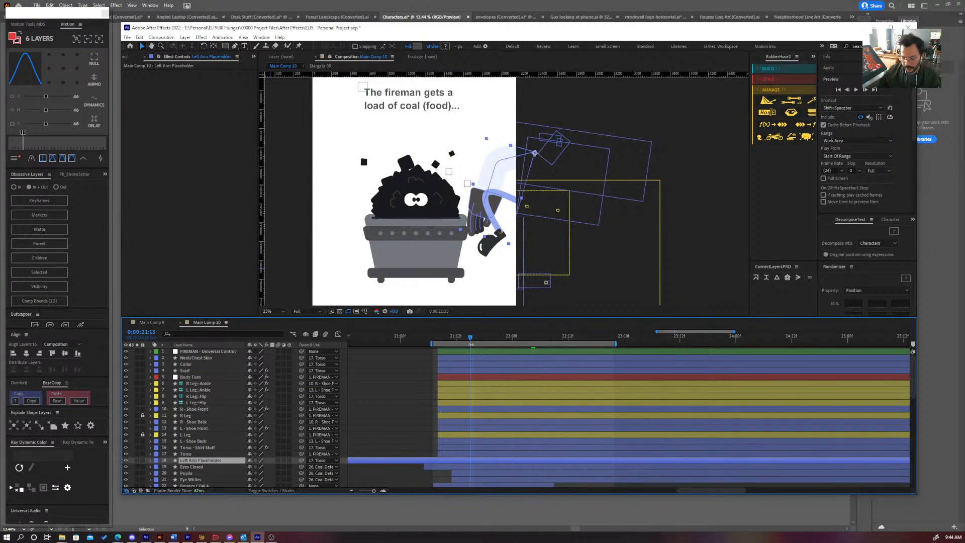
key(p)
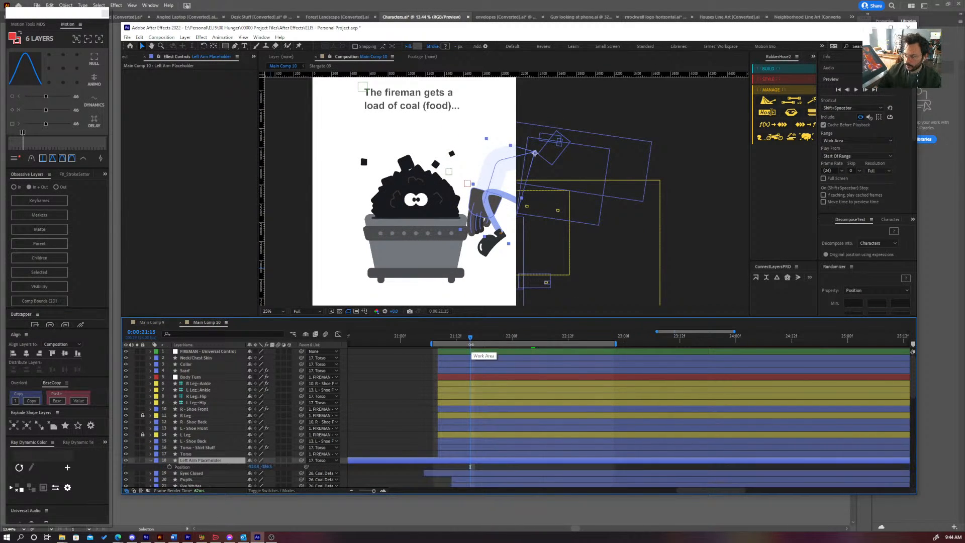
click(178, 467)
- Reveal the Torso layer's keyframes and add a Position keyframe to Left Arm Placeholder at 0:00:22:00
drag(472, 338, 475, 338)
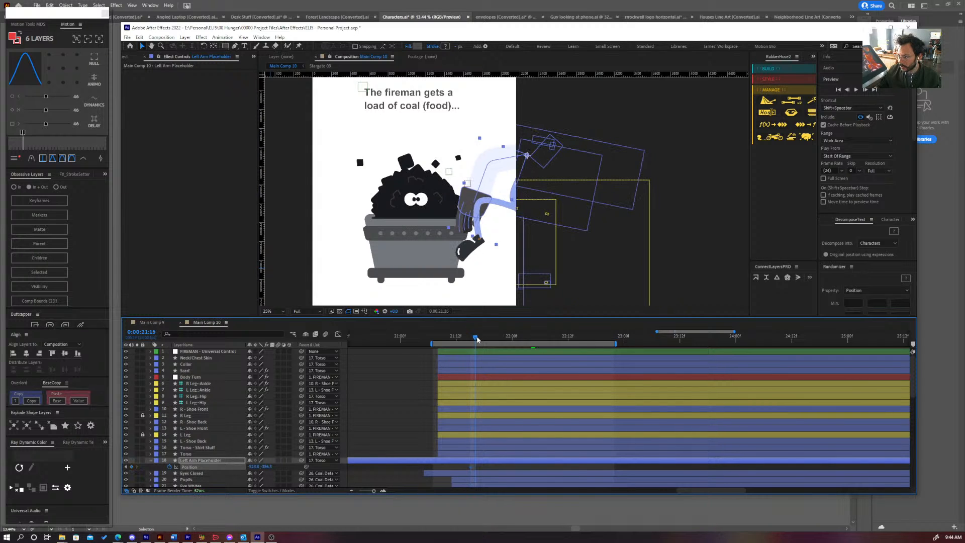
click(187, 453)
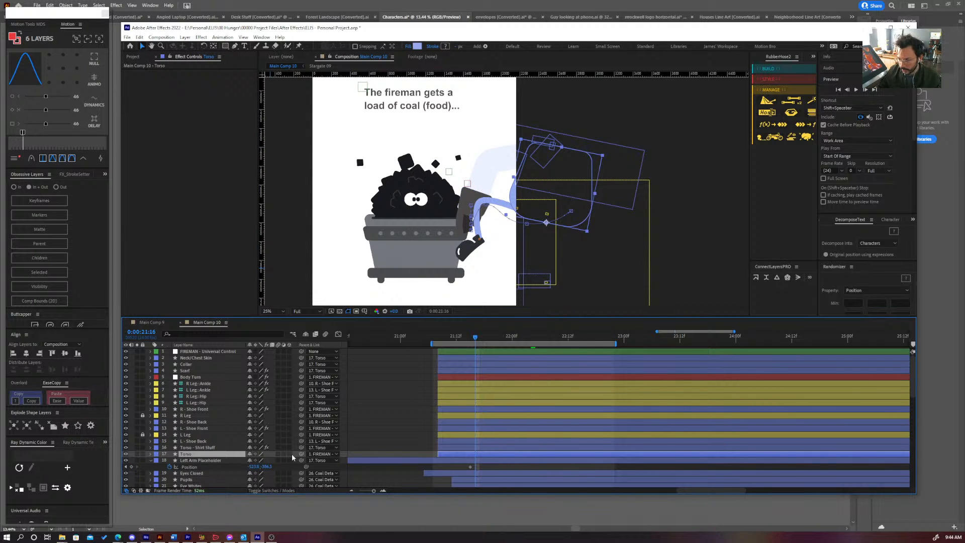
key(u)
scroll(476, 369, down, 3)
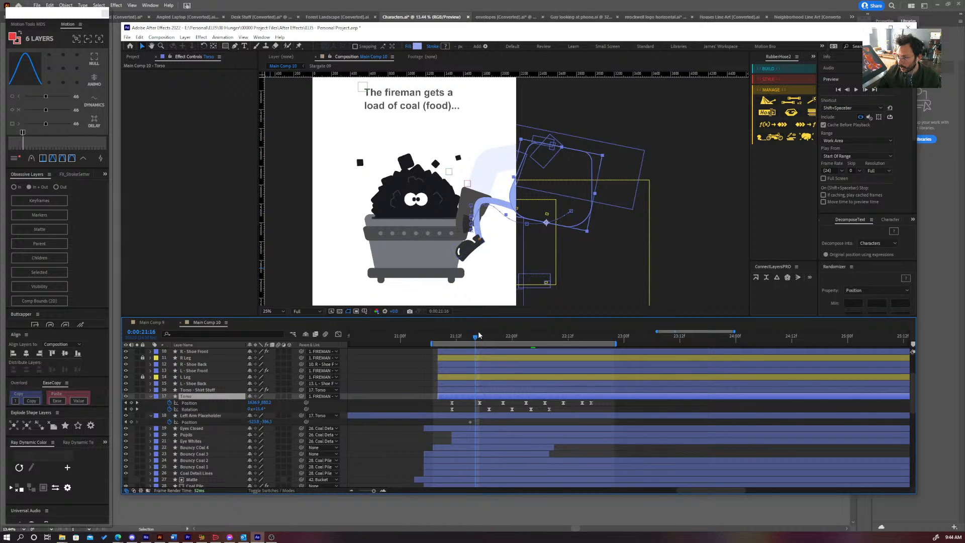
click(479, 335)
drag(481, 341, 511, 353)
click(131, 422)
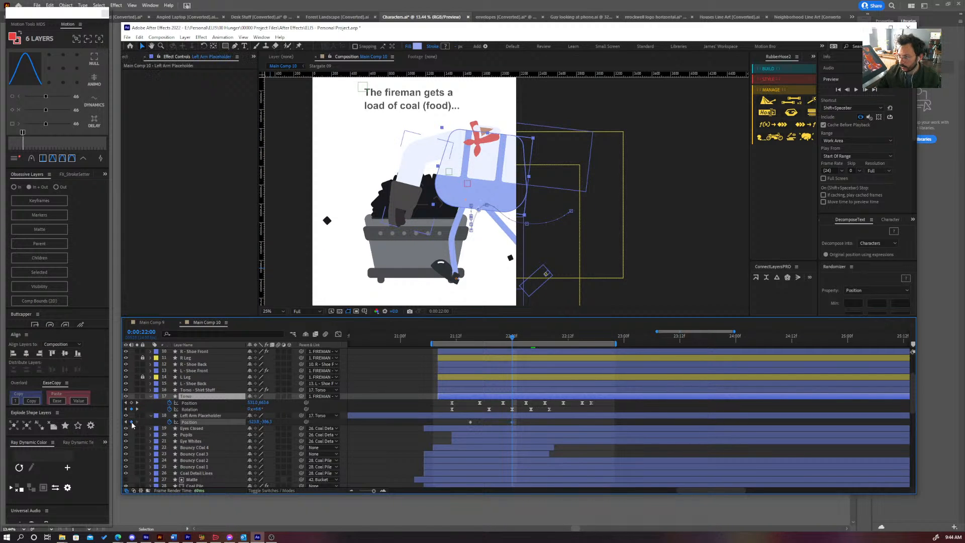
- Shift the arm at 0:00:21:15 toward the opposite side of the torso and check its travel across the body turn
drag(496, 333, 471, 340)
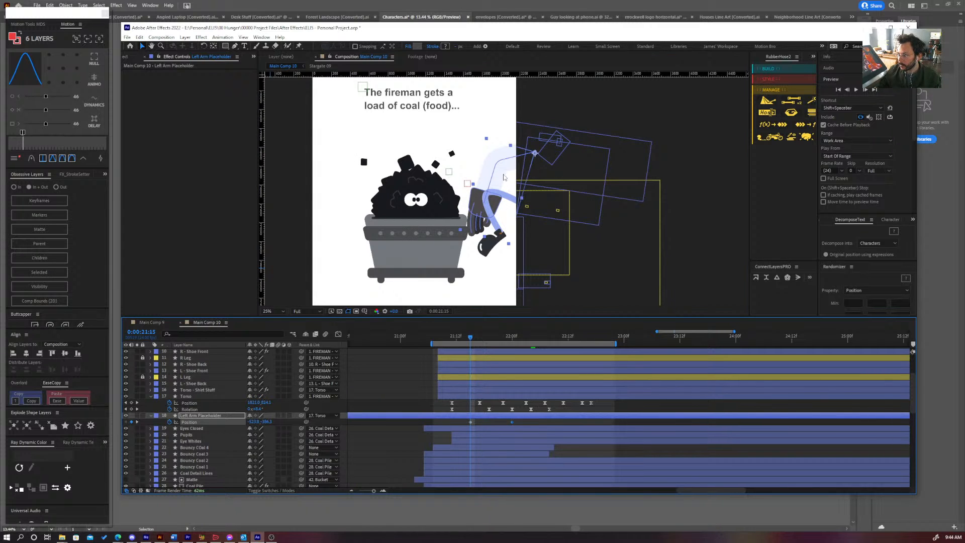
drag(505, 178, 531, 183)
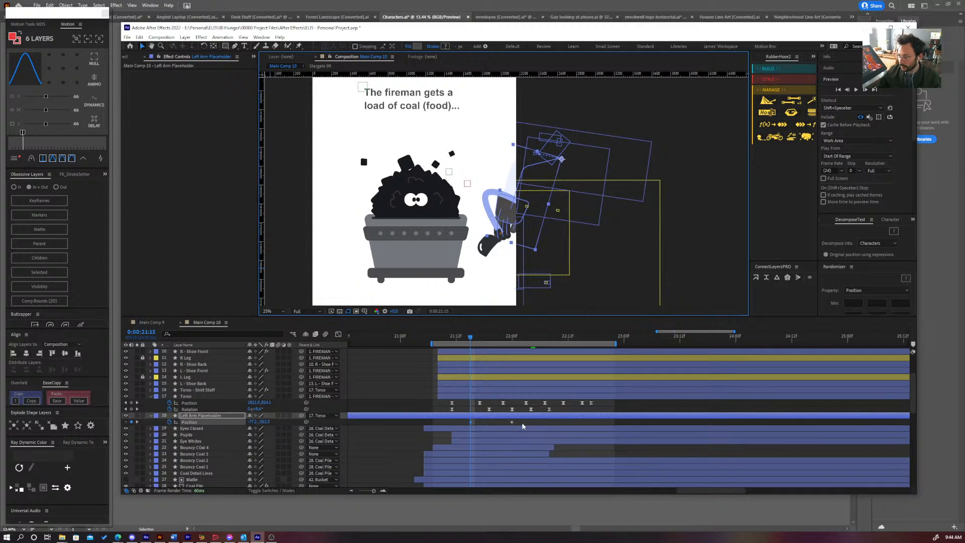
mouse_move(476, 336)
mouse_down()
mouse_move(502, 336)
mouse_move(471, 340)
mouse_up()
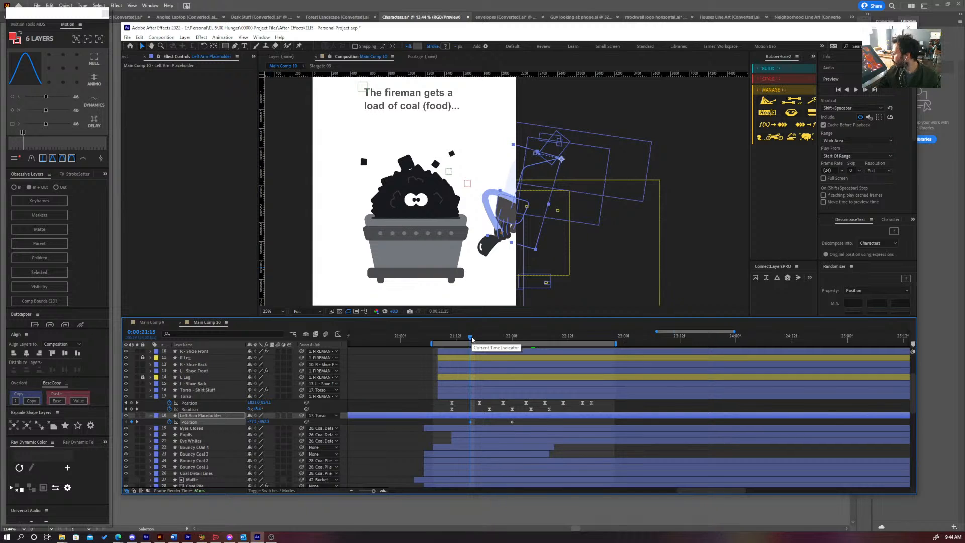
scroll(514, 169, up, 2)
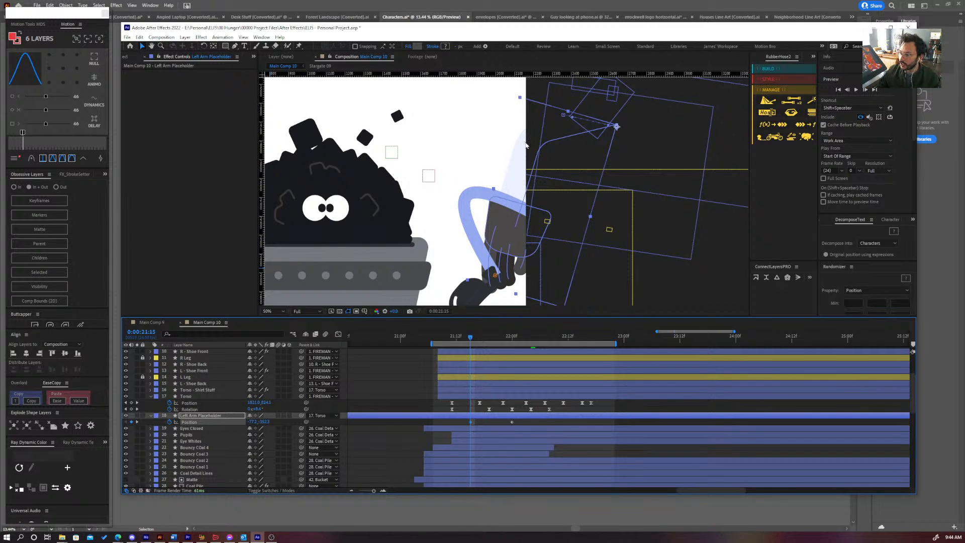
drag(526, 145, 542, 150)
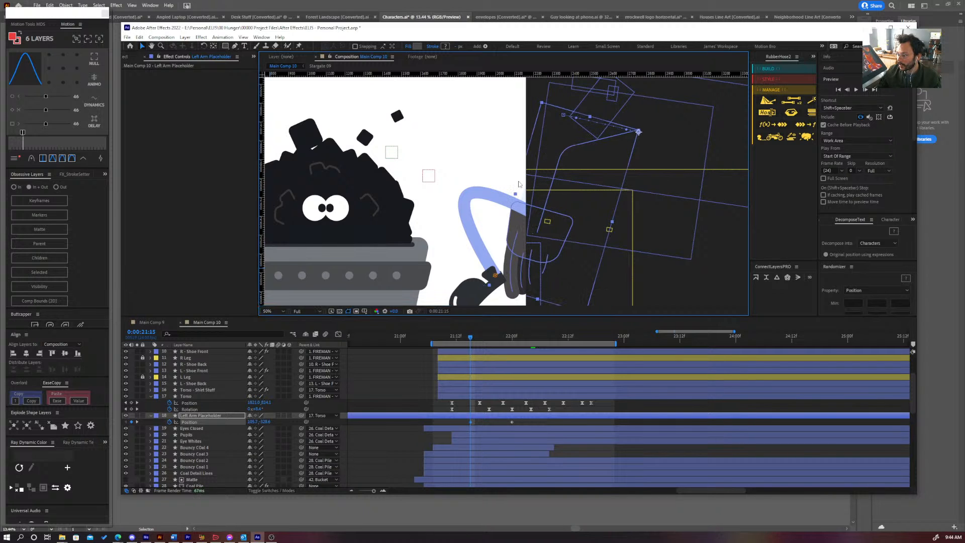
click(480, 337)
drag(491, 342, 499, 341)
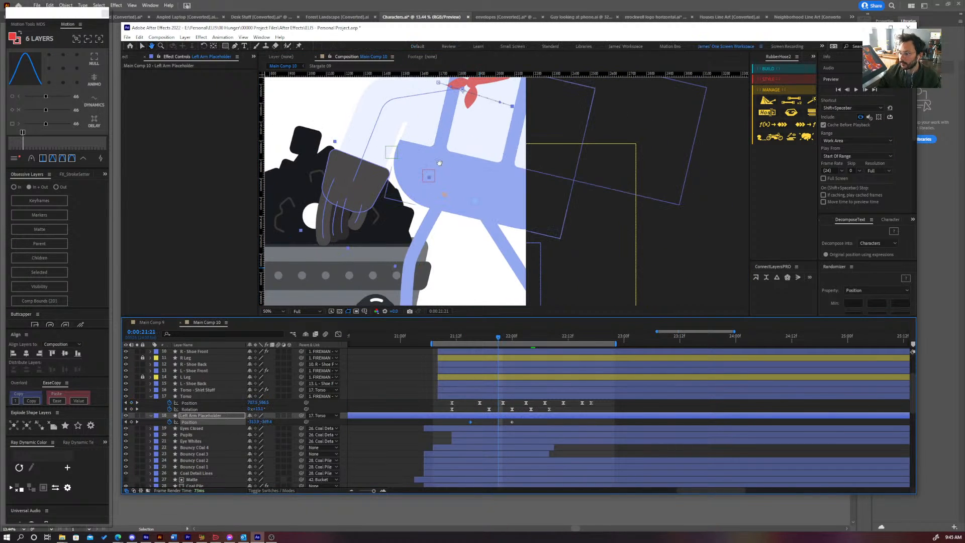
drag(439, 163, 448, 228)
click(495, 337)
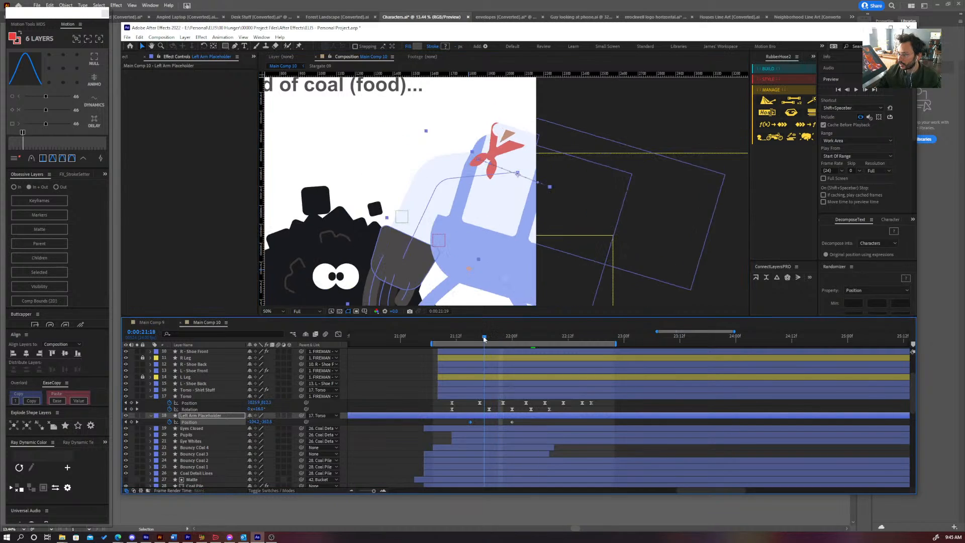
mouse_move(494, 342)
mouse_down()
mouse_move(481, 342)
mouse_move(499, 342)
mouse_up()
- Reveal the Torso - Shirt Stuff keyframes and retime both arm Position keyframes to align with its X Position keyframes, starting at 0:00:21:18
drag(521, 425, 425, 424)
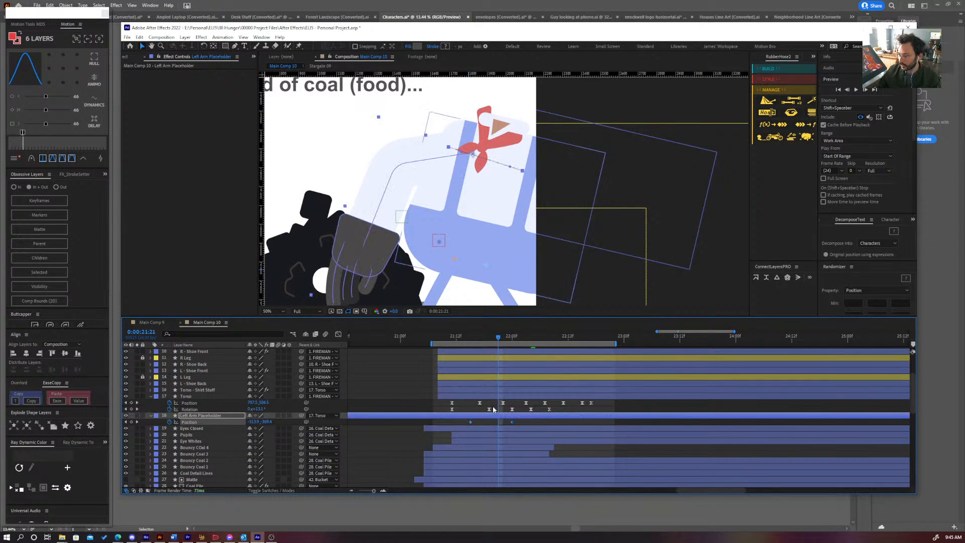
click(478, 335)
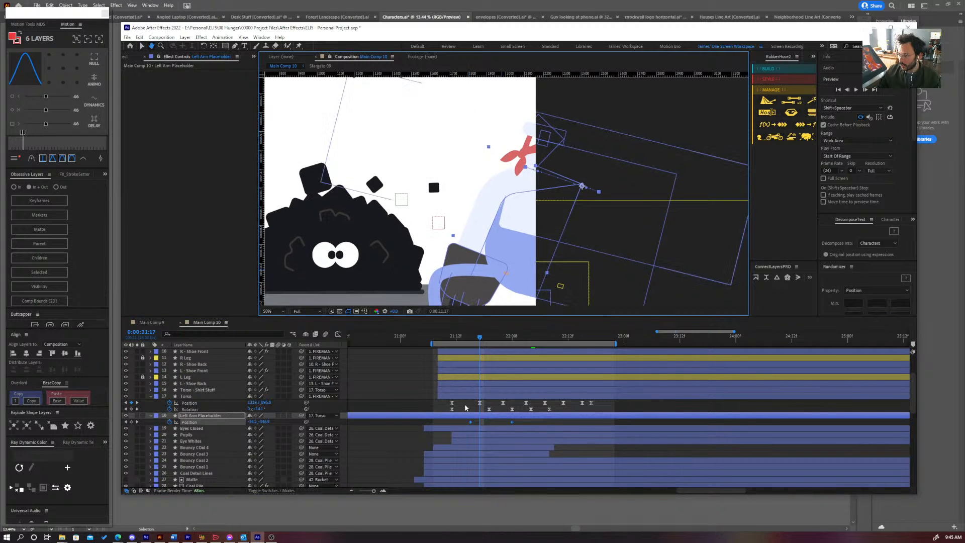
click(207, 391)
key(u)
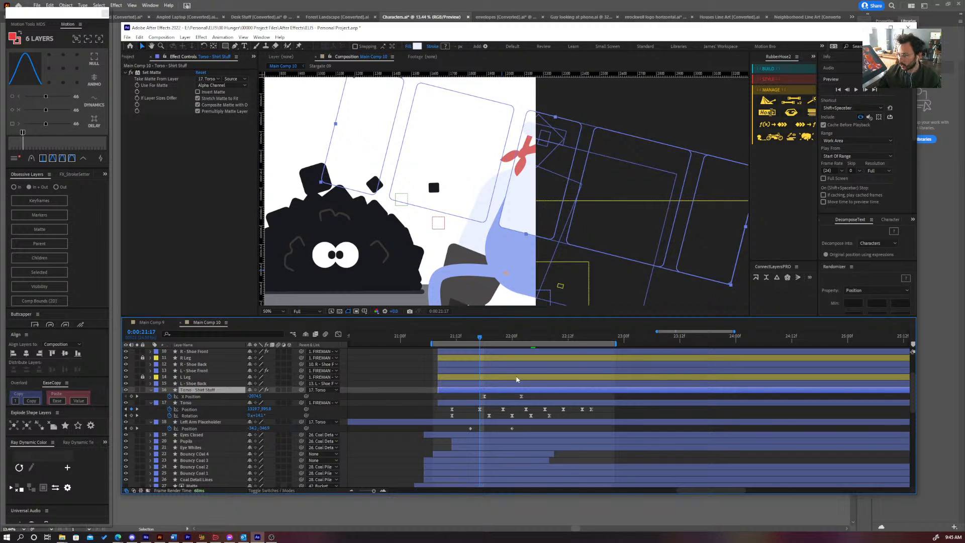
click(489, 342)
mouse_move(489, 342)
mouse_down()
mouse_move(499, 340)
mouse_move(484, 341)
mouse_up()
drag(471, 429, 521, 428)
- Select the Torso - Shirt Stuff X Position keyframes and display their speed curve in the Graph Editor
mouse_move(483, 336)
mouse_down()
mouse_move(503, 340)
mouse_move(484, 340)
mouse_up()
drag(530, 394, 469, 401)
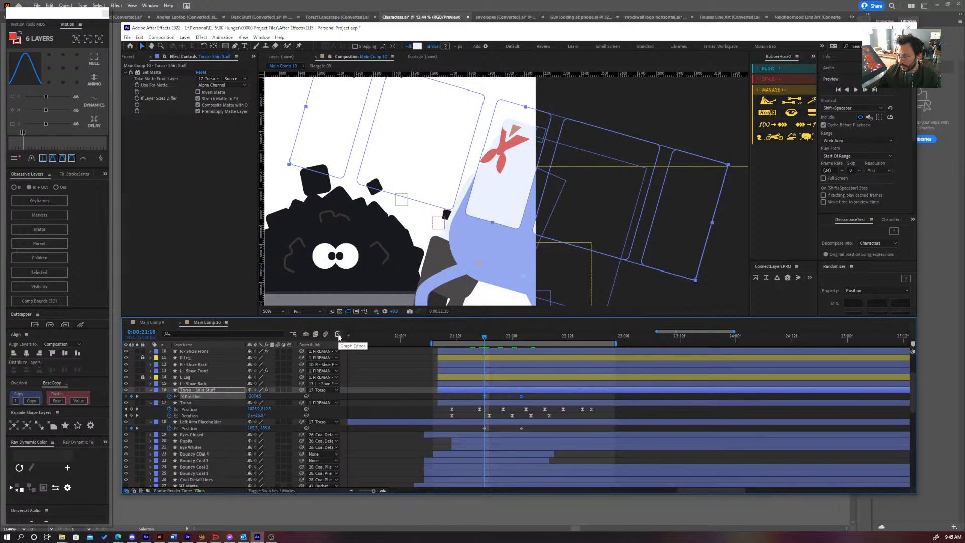
click(338, 334)
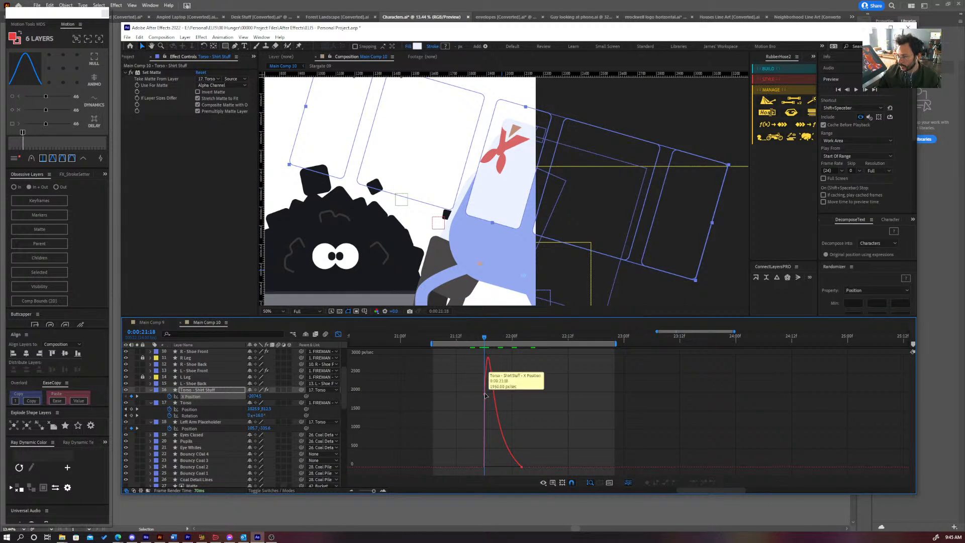
- Reshape the Left Arm Placeholder Position speed curve, setting the last keyframe's incoming influence to about 90% so the arm slows gradually
click(339, 334)
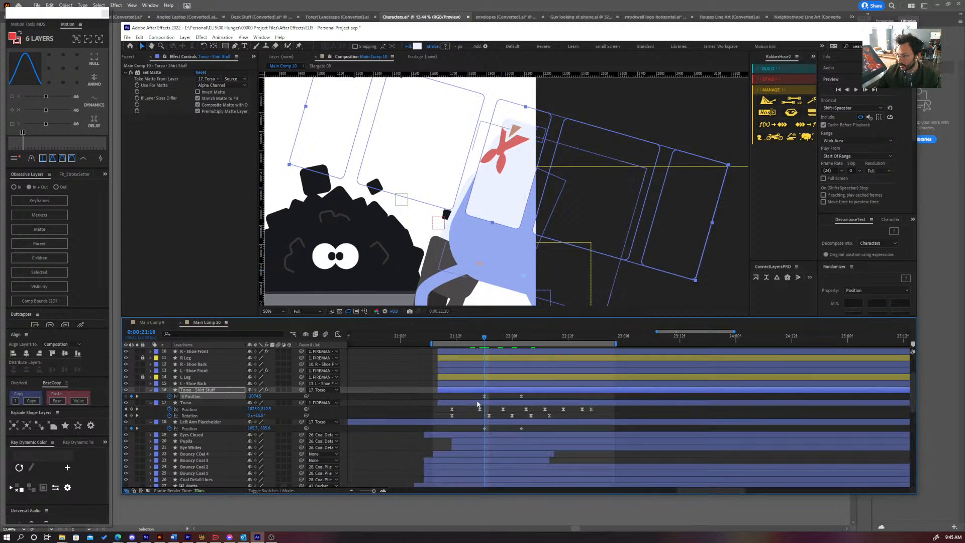
click(478, 431)
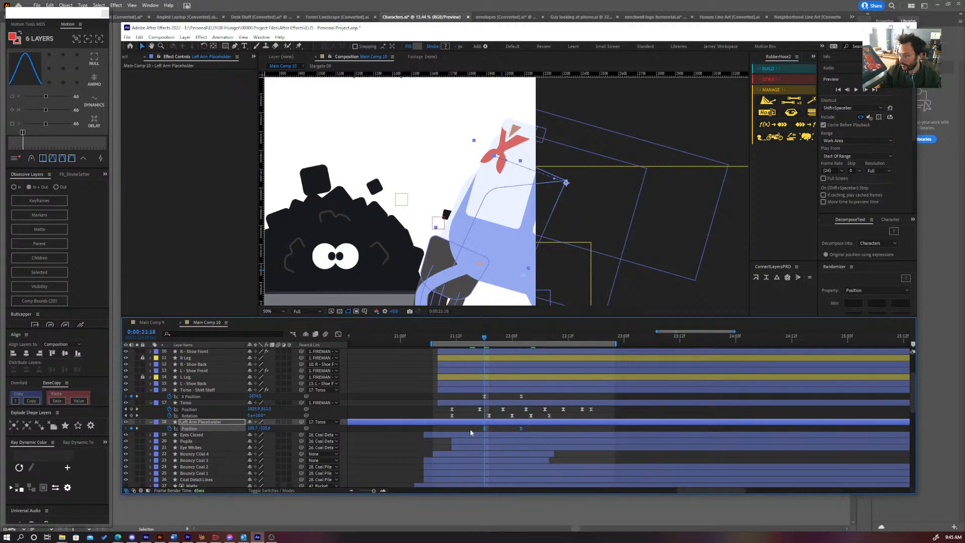
key(shift+F3)
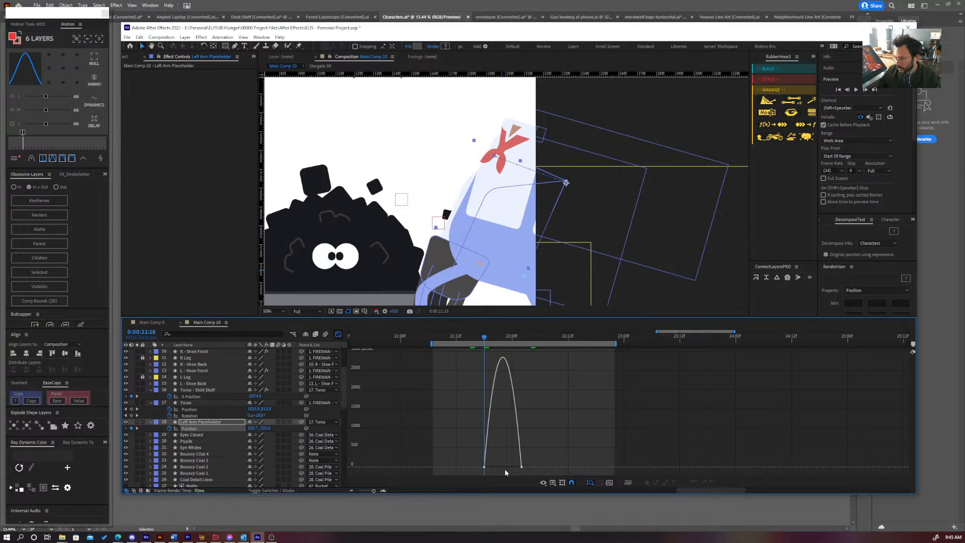
mouse_move(501, 472)
mouse_down()
mouse_move(477, 464)
mouse_move(501, 467)
mouse_up()
key(equal)
key(equal)
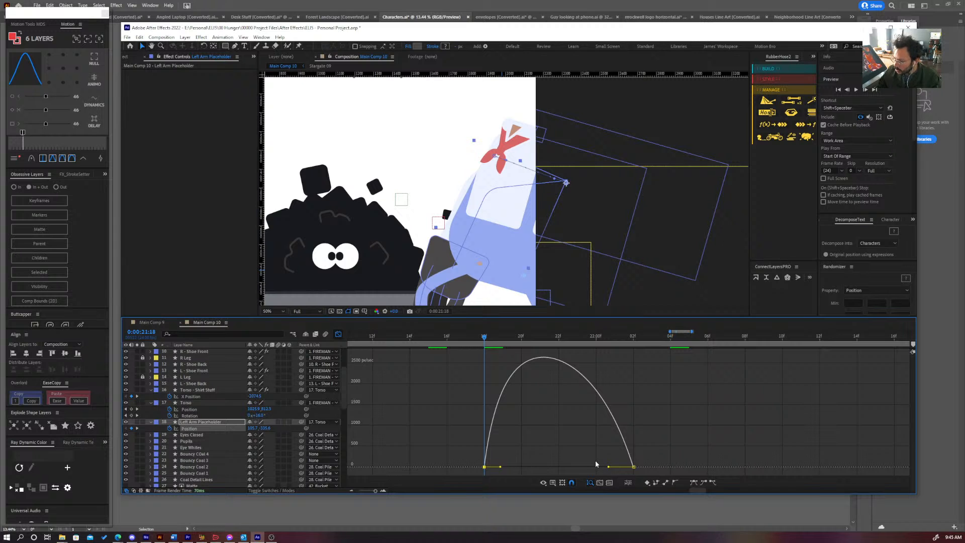
drag(608, 467, 566, 469)
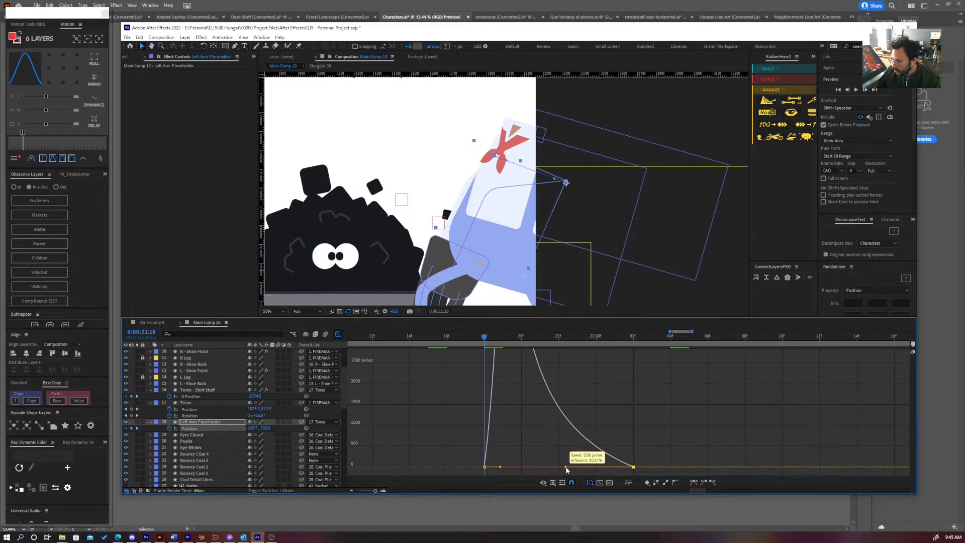
mouse_move(482, 336)
mouse_down()
mouse_move(541, 338)
mouse_move(526, 352)
mouse_move(498, 349)
mouse_move(540, 351)
mouse_move(504, 350)
mouse_move(587, 354)
mouse_move(493, 345)
mouse_up()
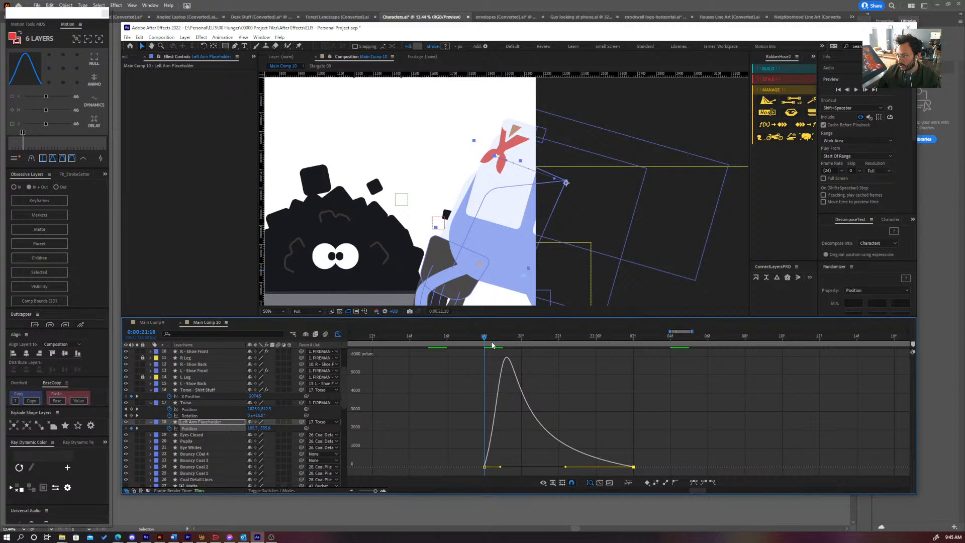
- Shift the left arm at 0:00:21:18 up and toward the coal pile, and check its movement to 0:00:21:23
drag(532, 199, 516, 179)
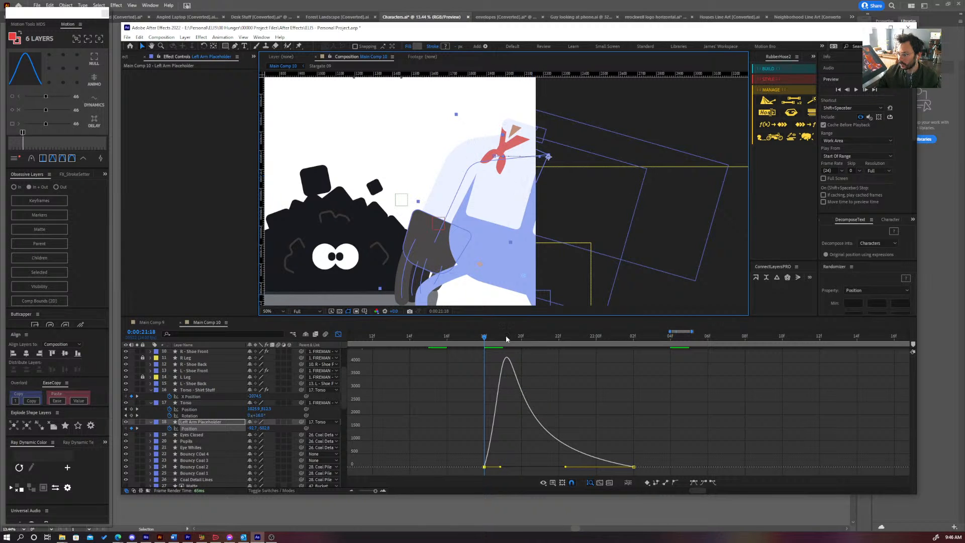
drag(484, 337, 579, 344)
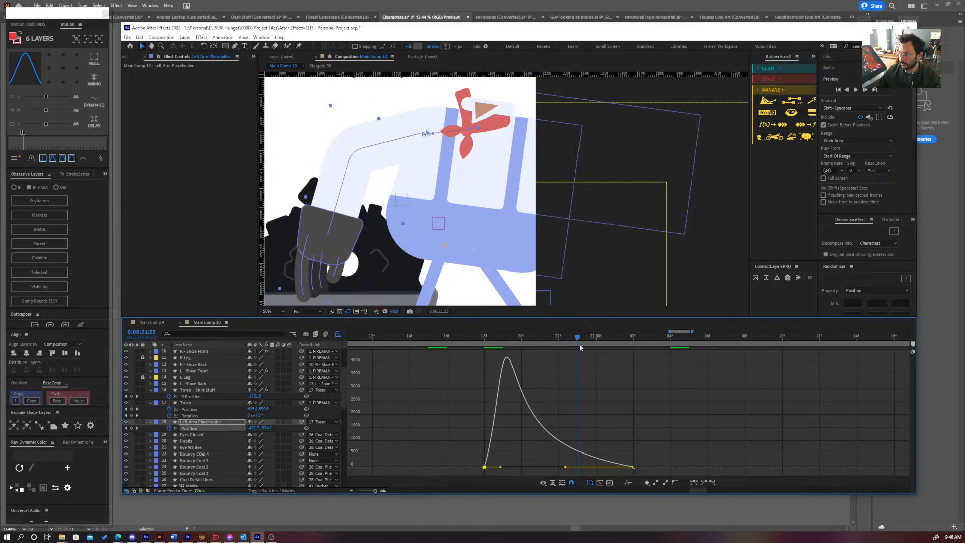
key(comma)
key(comma)
key(comma)
key(comma)
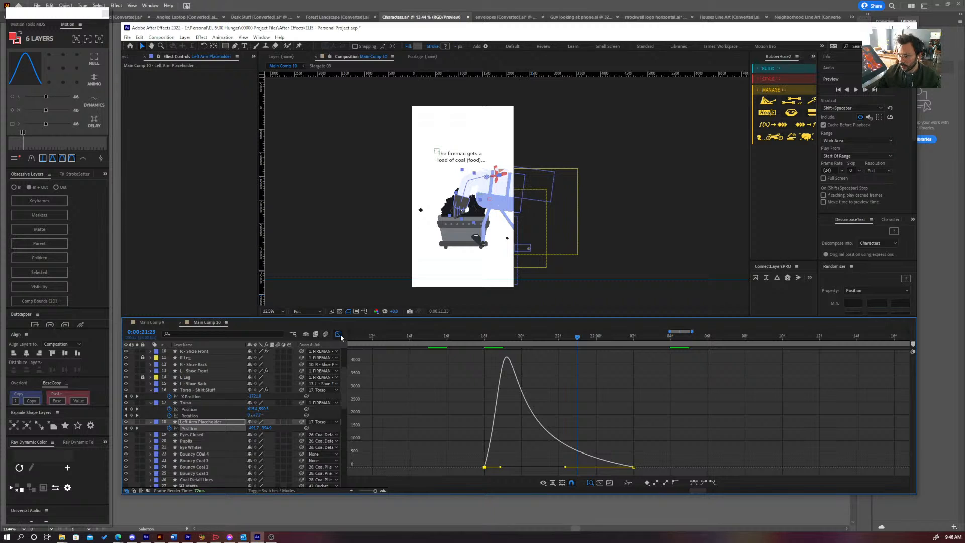
- Return the timeline to layer bars and preview the arm's motion through the body turn from 0:00:21:16
click(338, 334)
key(minus)
key(minus)
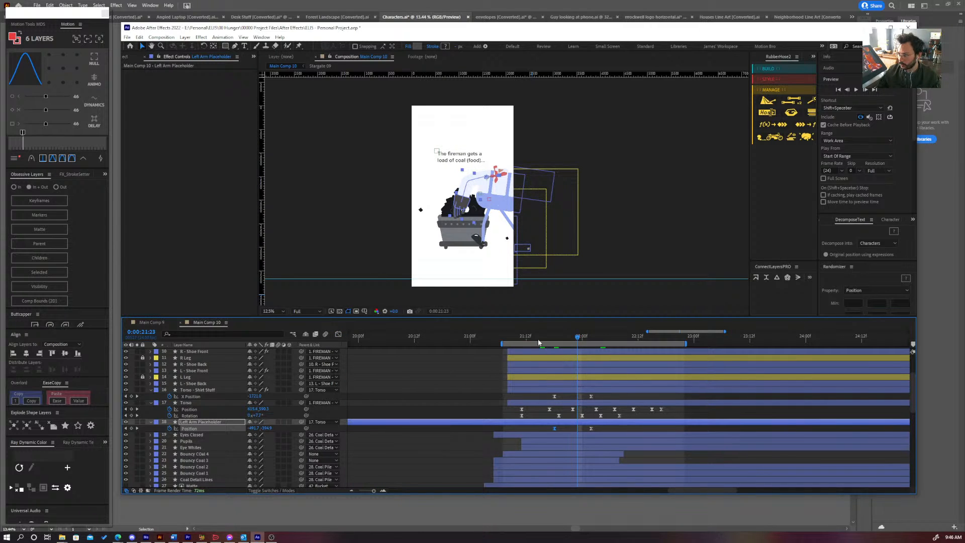
click(585, 412)
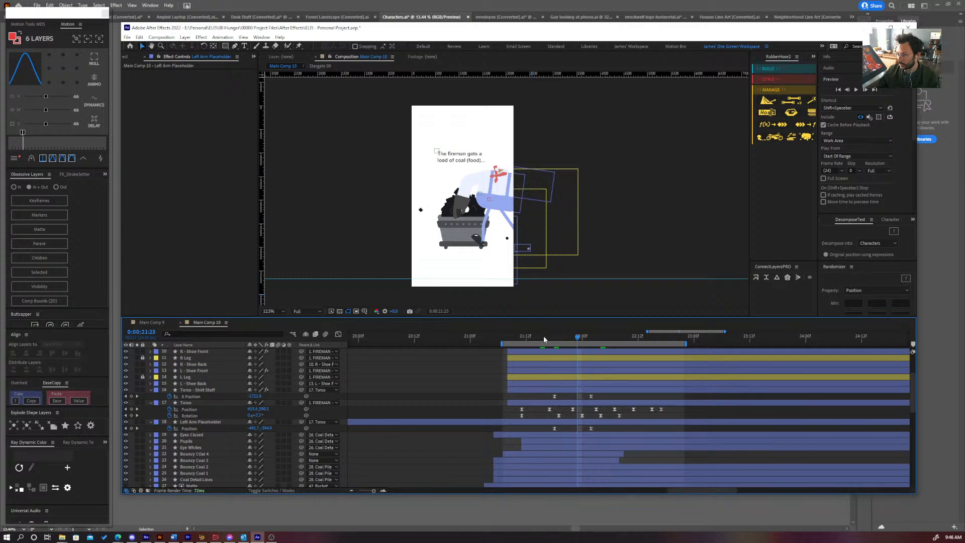
mouse_move(553, 338)
mouse_down()
mouse_move(563, 338)
mouse_move(536, 338)
mouse_move(563, 346)
mouse_move(546, 344)
mouse_up()
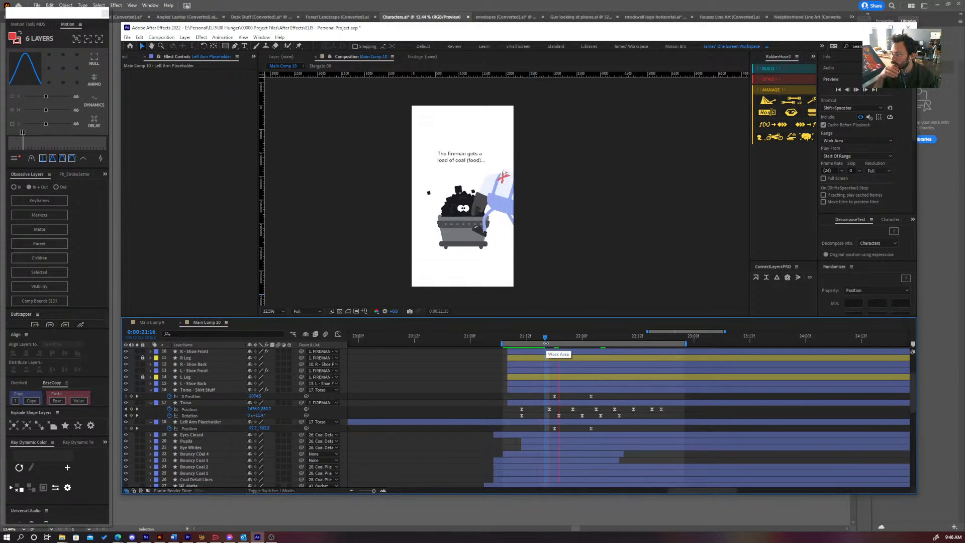
key(space)
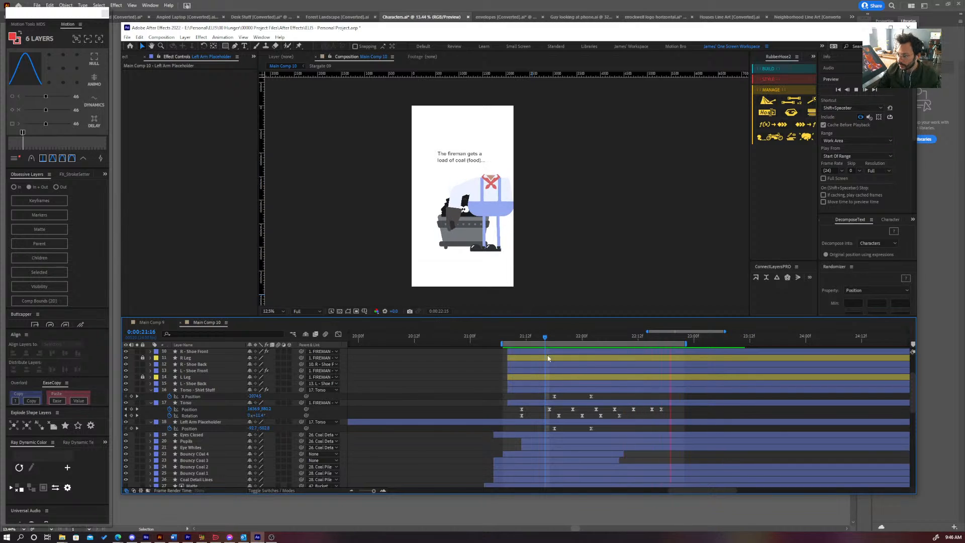
drag(540, 336, 589, 362)
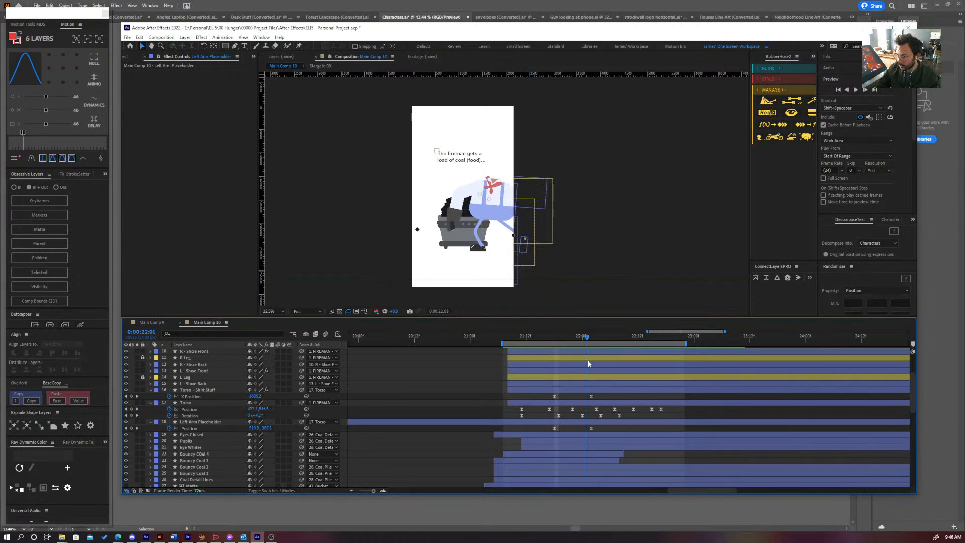
- Duplicate Left Arm Placeholder at 0:00:22:02 and rename the copy "Right Arm Placeholder"
click(197, 423)
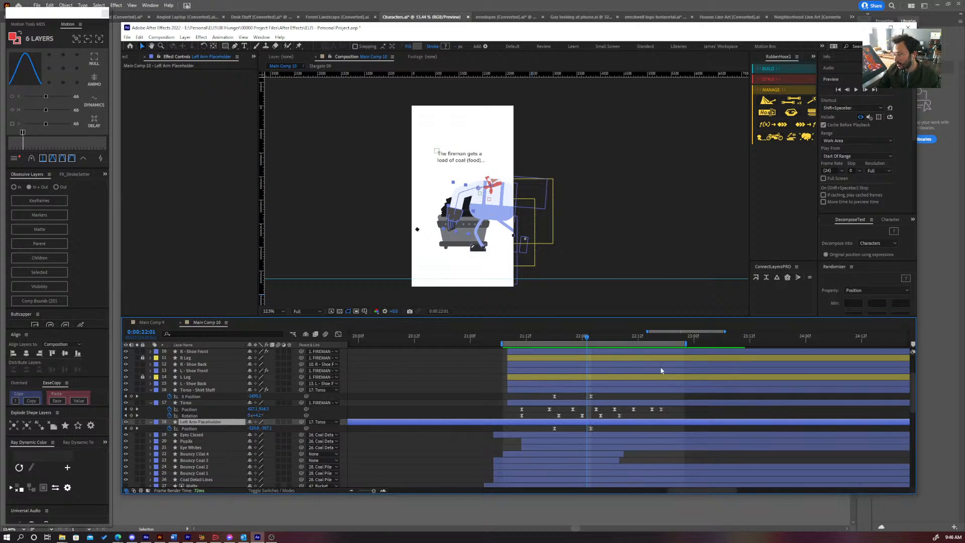
mouse_move(587, 339)
mouse_down()
mouse_move(558, 339)
mouse_move(591, 339)
mouse_up()
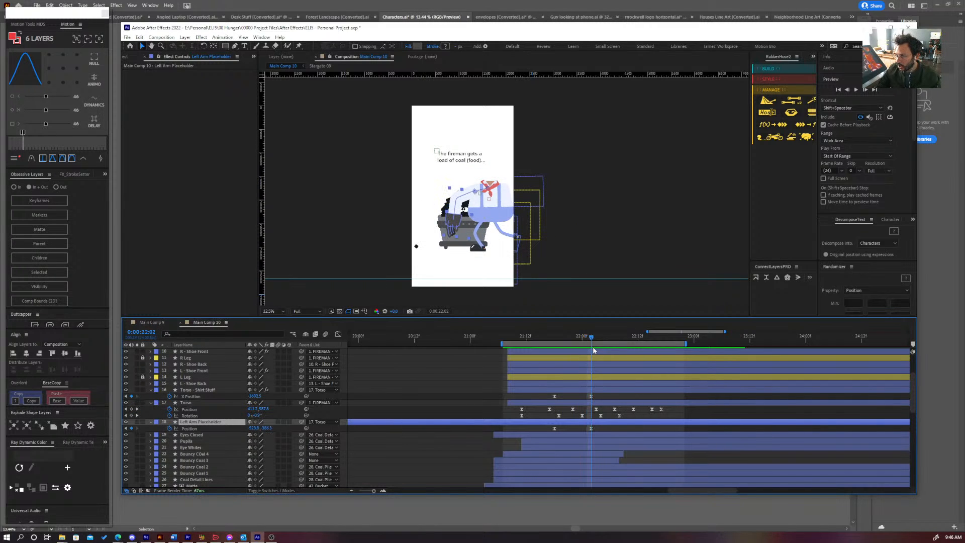
key(space)
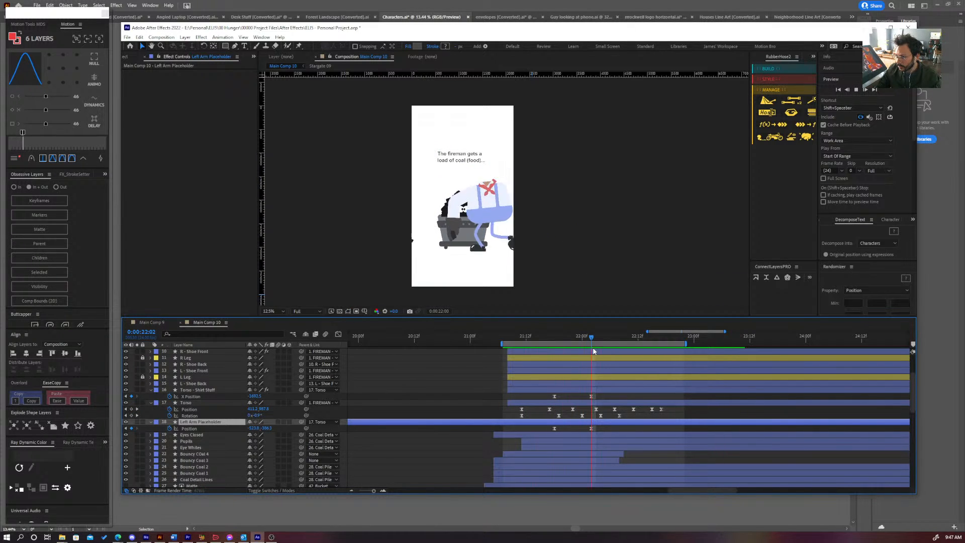
key(space)
drag(569, 338, 591, 341)
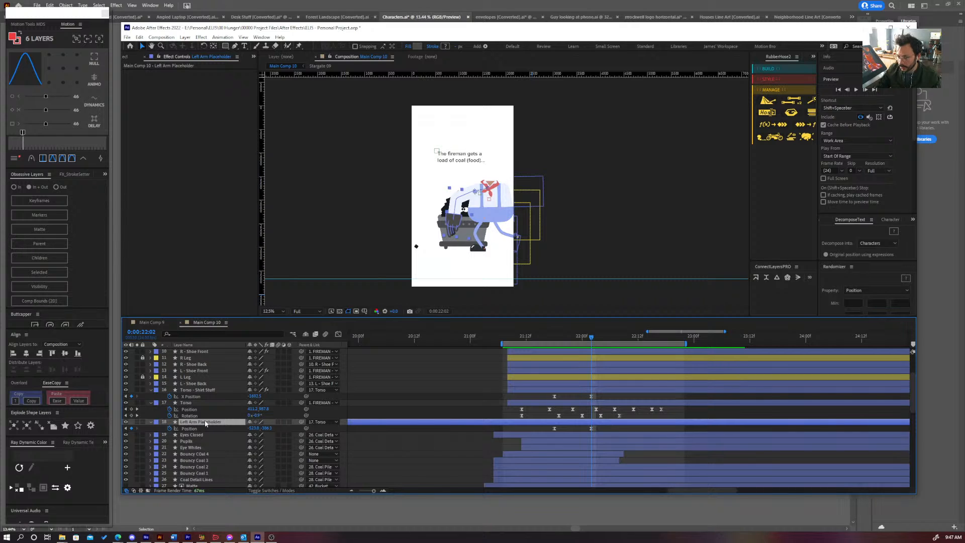
key(ctrl+d)
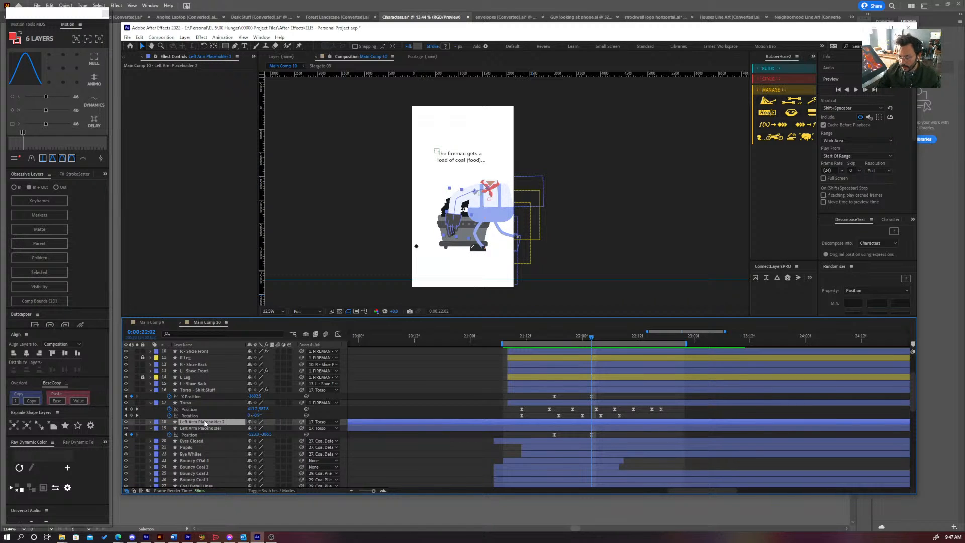
key(Return)
text(Right Arm)
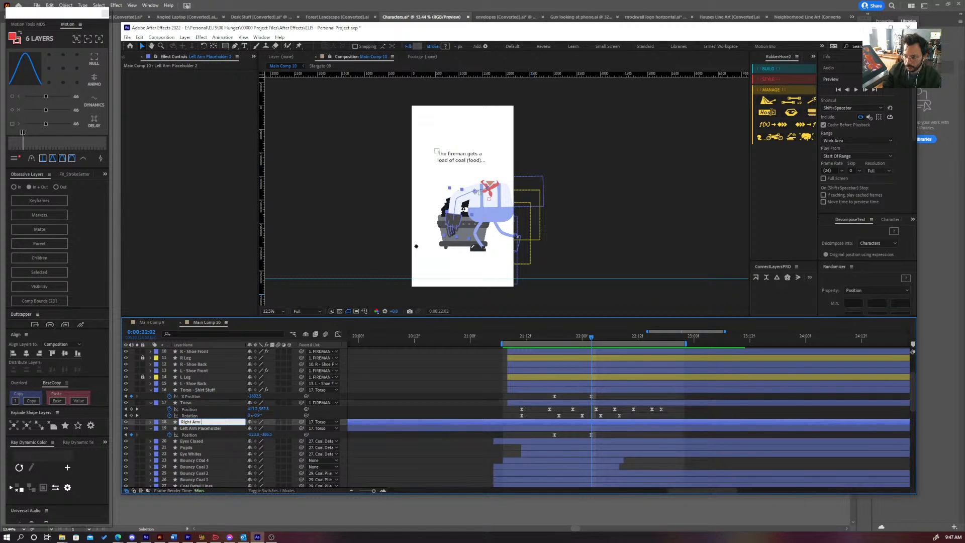
text( Placeholder)
key(Return)
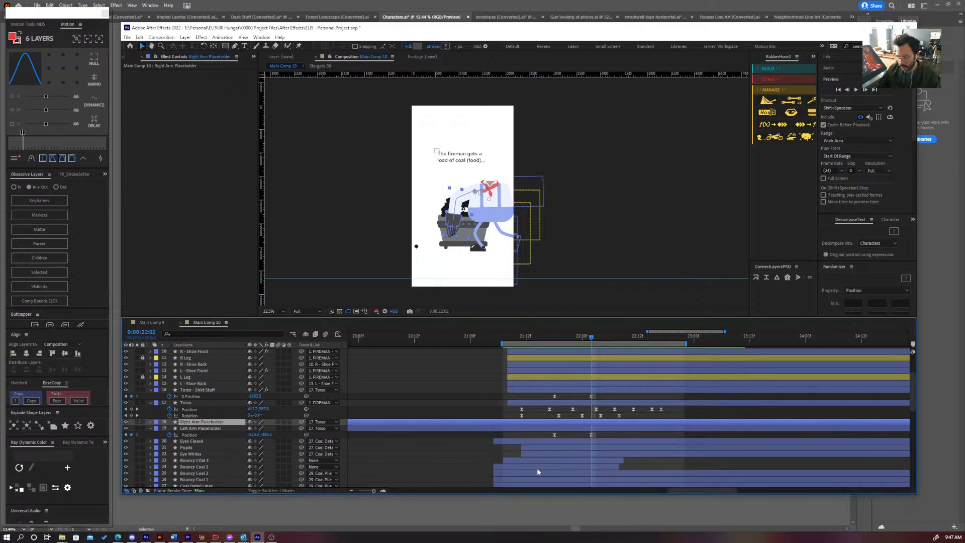
- Reveal Right Arm Placeholder's Position property and delete both of its keyframes
key(p)
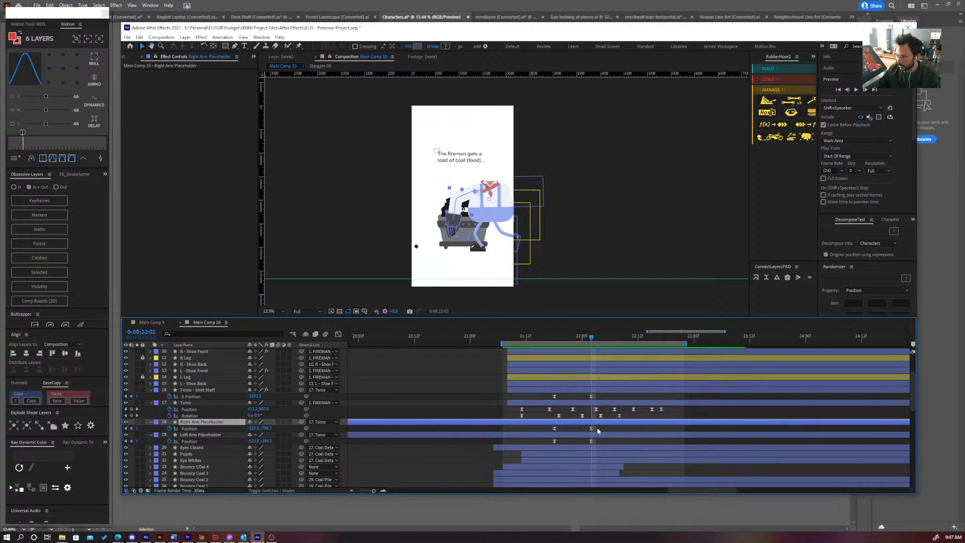
drag(599, 431, 531, 433)
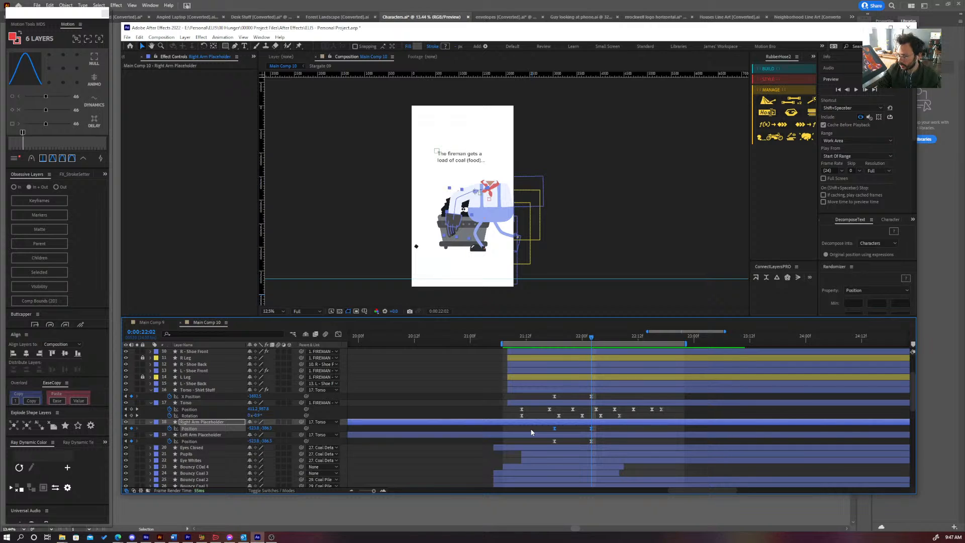
key(Delete)
- Move Right Arm Placeholder above Torso - Shirt Stuff in the layer order and flip it horizontally
click(216, 425)
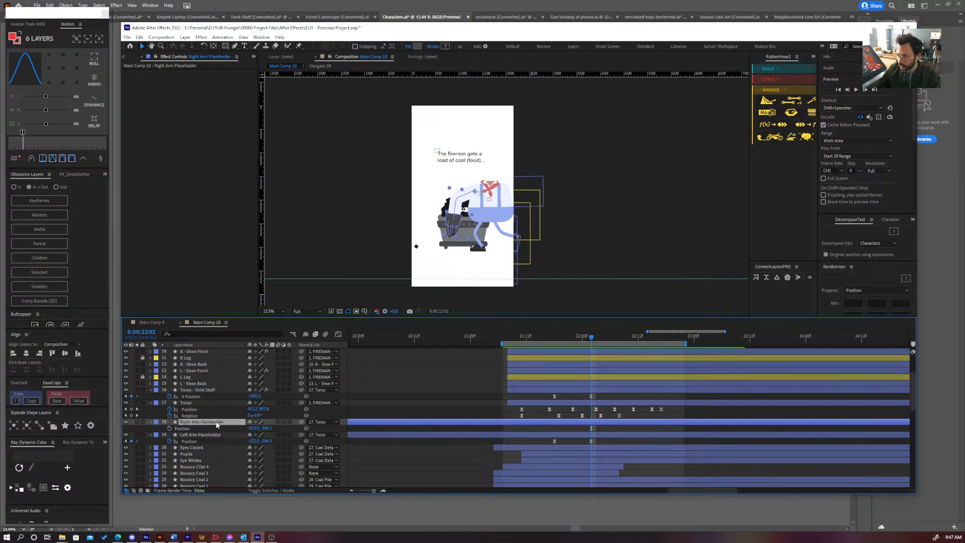
drag(199, 426, 199, 388)
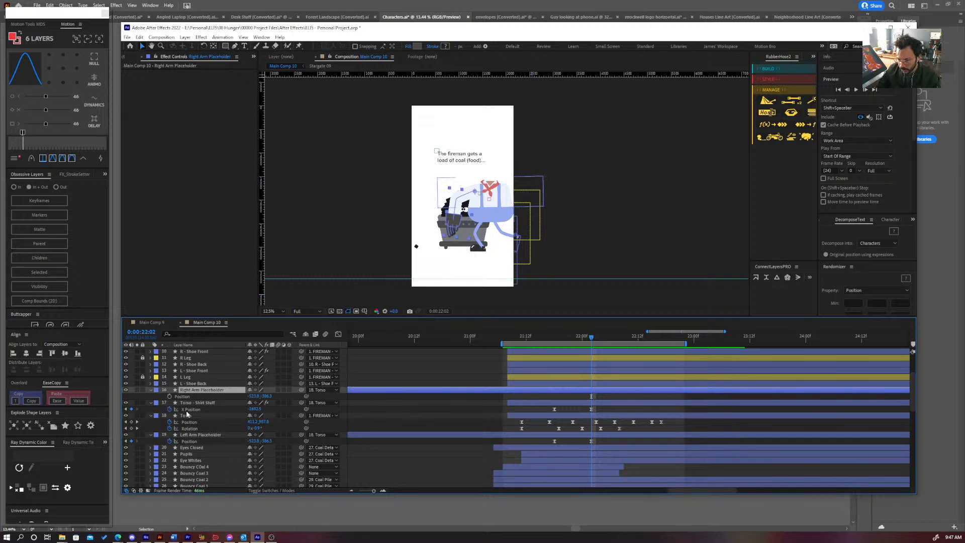
click(187, 416)
click(190, 402)
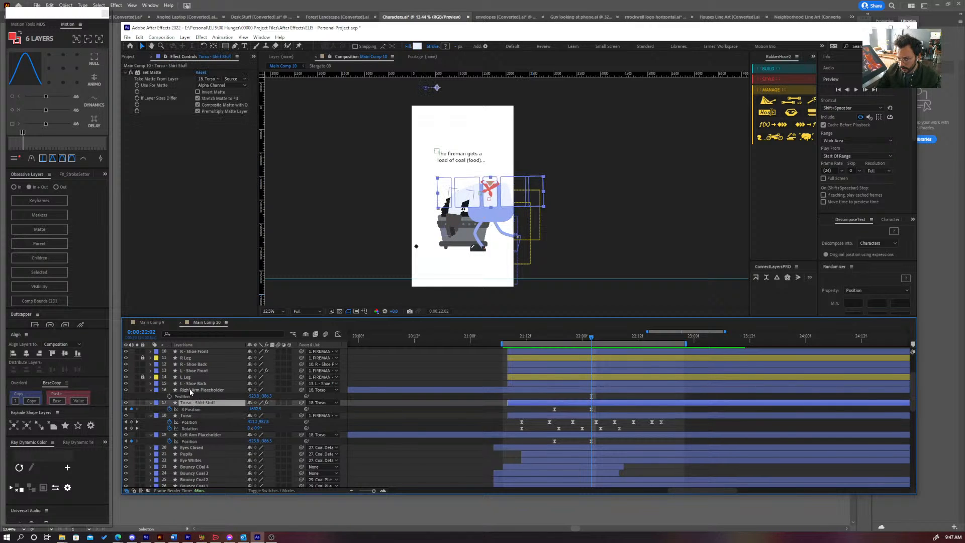
click(190, 391)
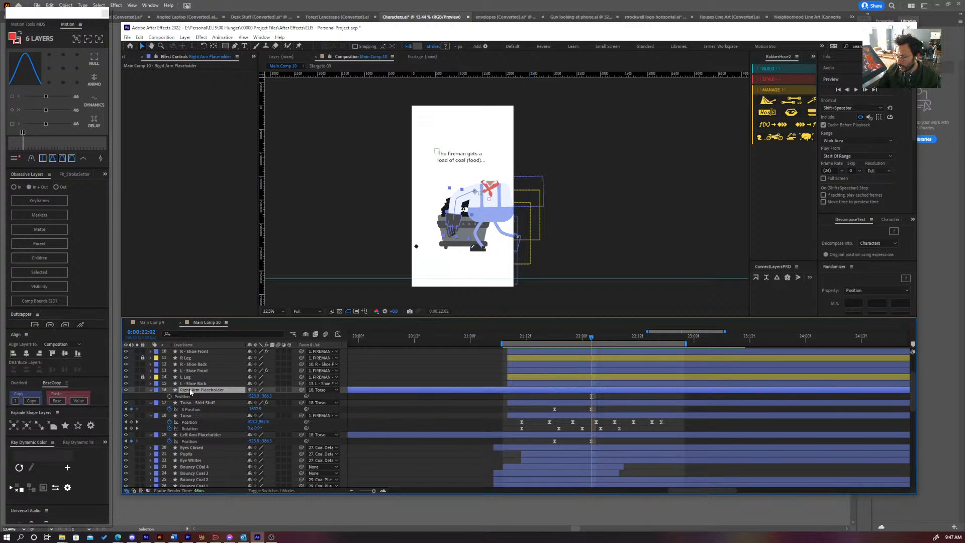
right_click(190, 390)
mouse_move(213, 200)
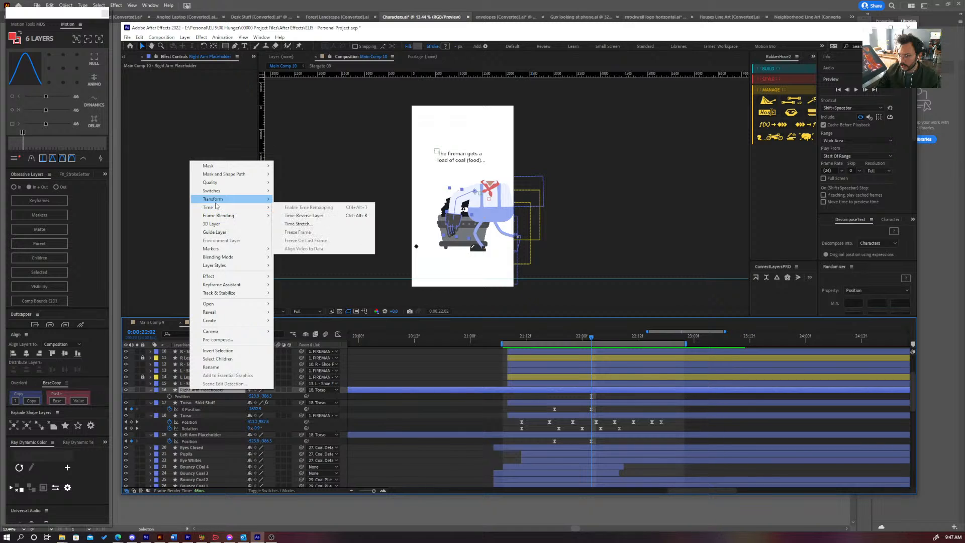
click(314, 263)
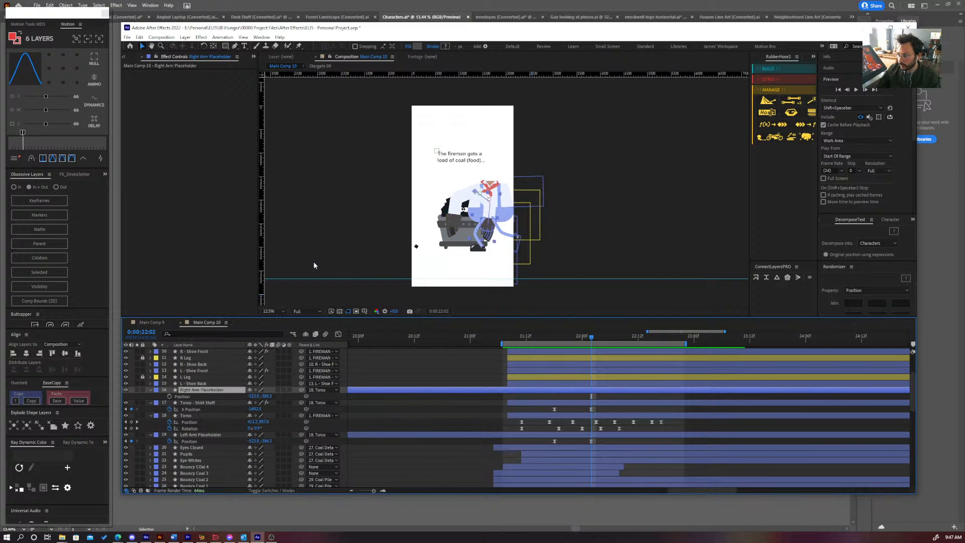
- Position the flipped right arm at the torso's opposite shoulder, aligning its top with the shoulder edge
scroll(491, 212, up, 1)
drag(472, 219, 530, 216)
key(w)
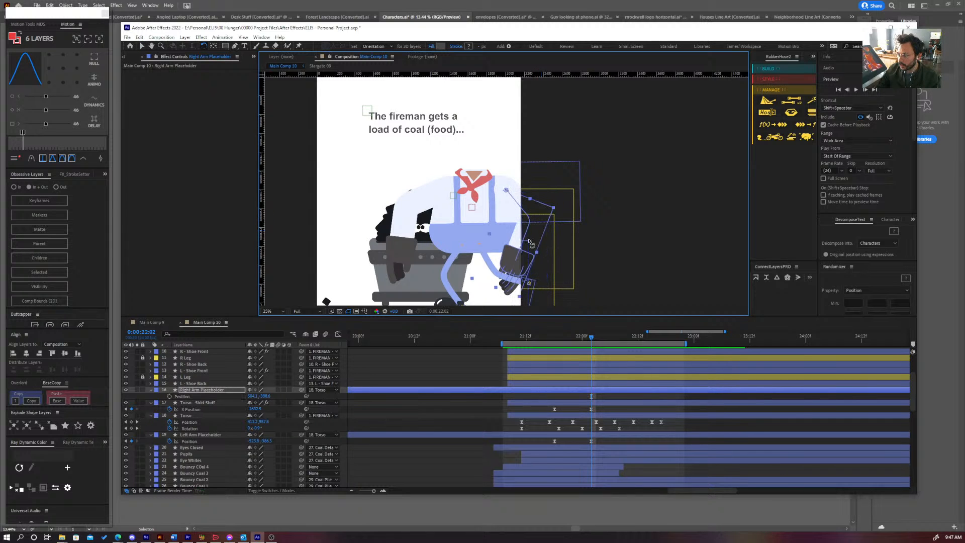
scroll(525, 222, up, 1)
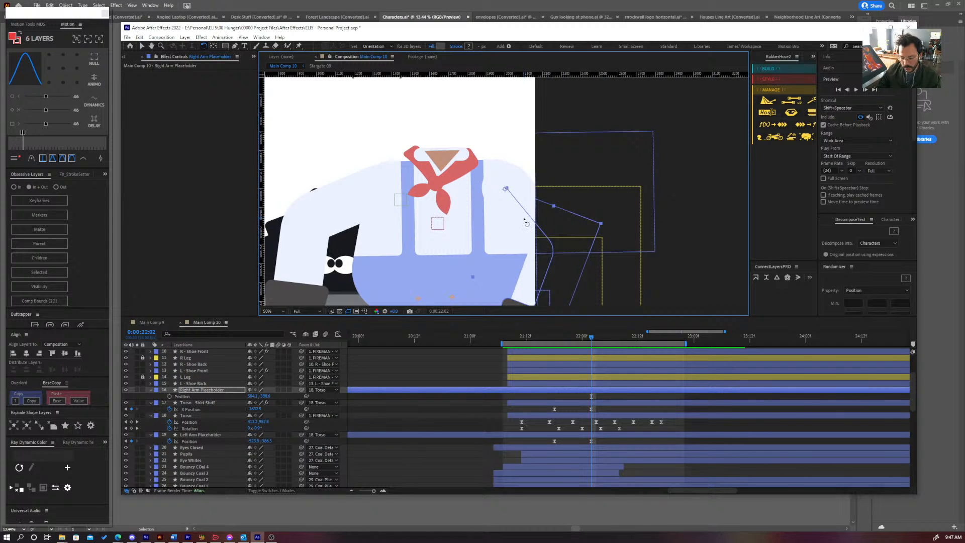
key(v)
drag(525, 222, 530, 217)
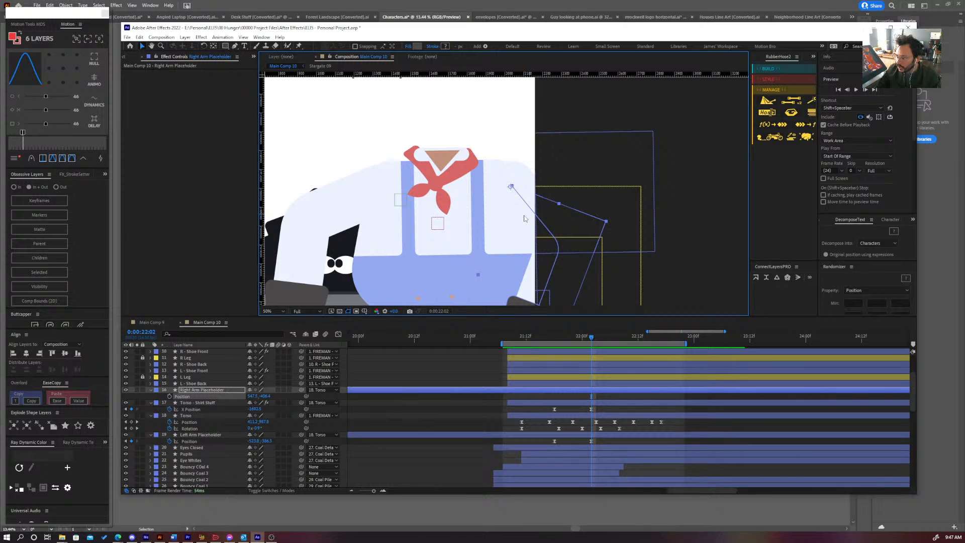
- Place Right Arm Placeholder between Torso - Shirt Stuff and Torso in the layer order, and nudge the arm inward toward the suspenders
click(199, 391)
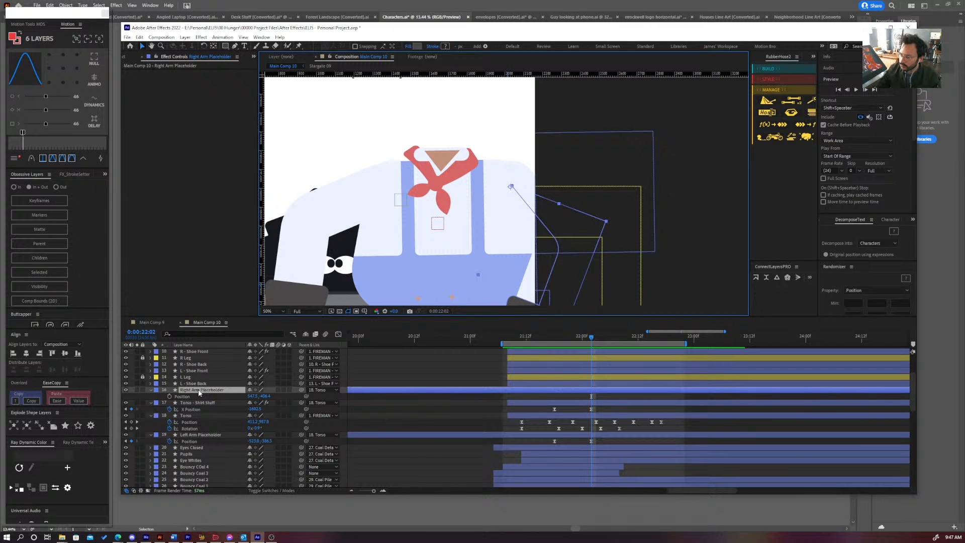
drag(200, 392, 200, 411)
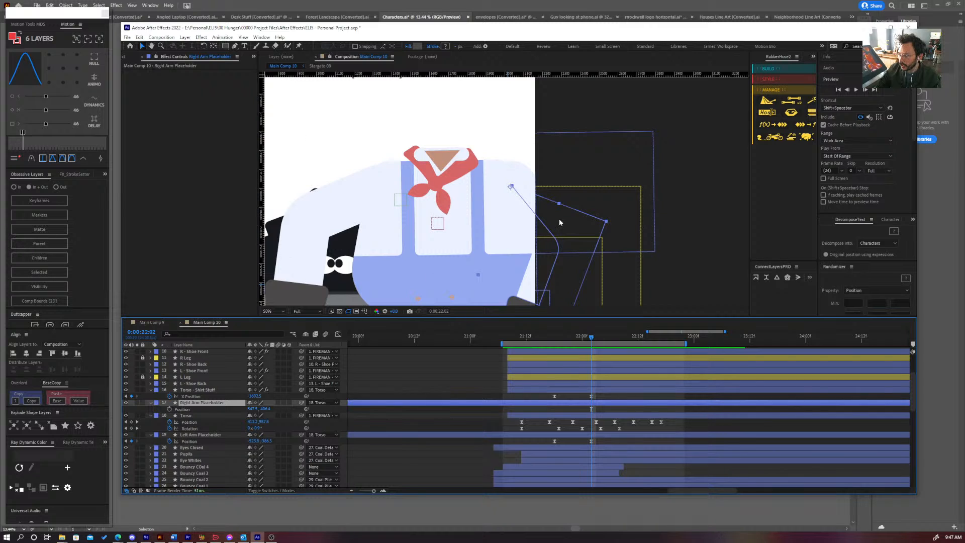
drag(559, 222, 548, 223)
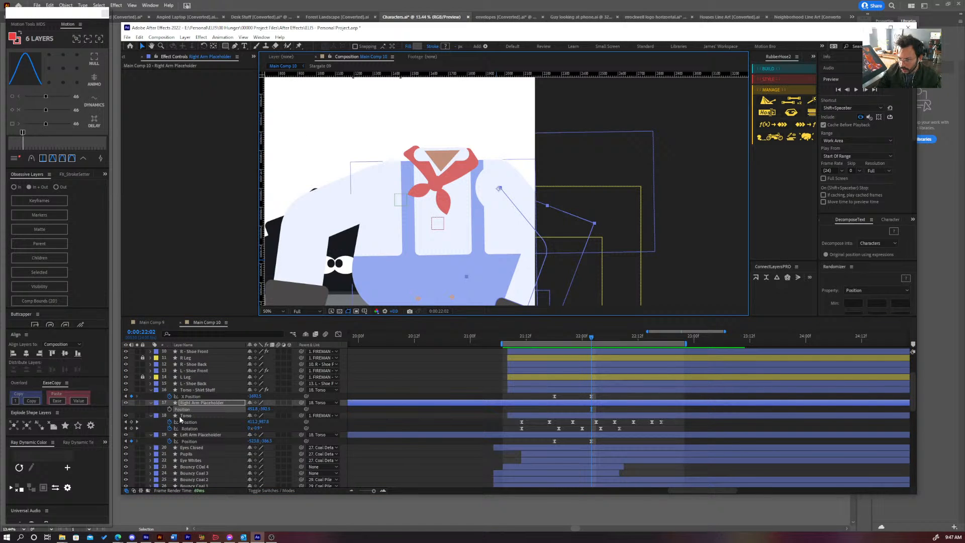
- Undo the arm's last nudge and place Right Arm Placeholder directly above R - Shoe Front in the layer order
key(ctrl+z)
drag(194, 406, 199, 391)
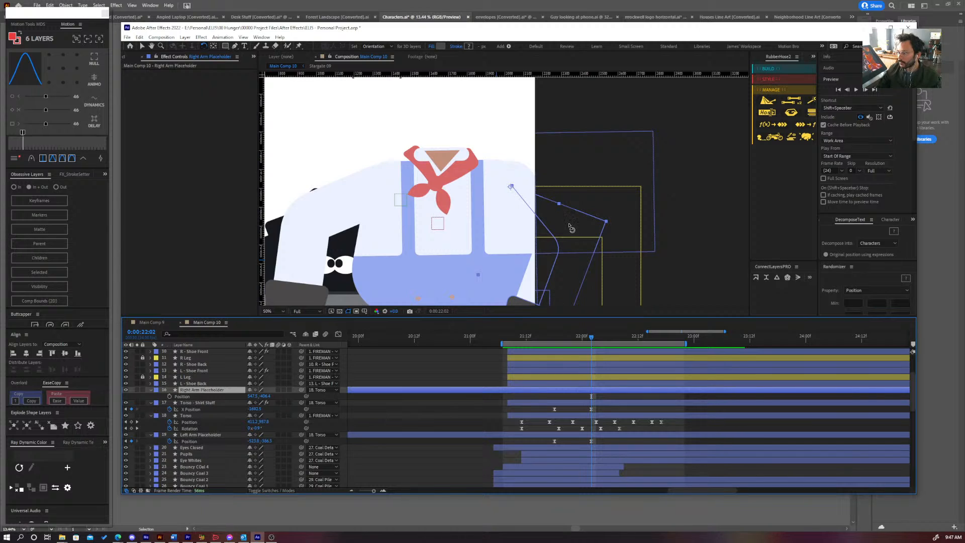
scroll(570, 236, down, 2)
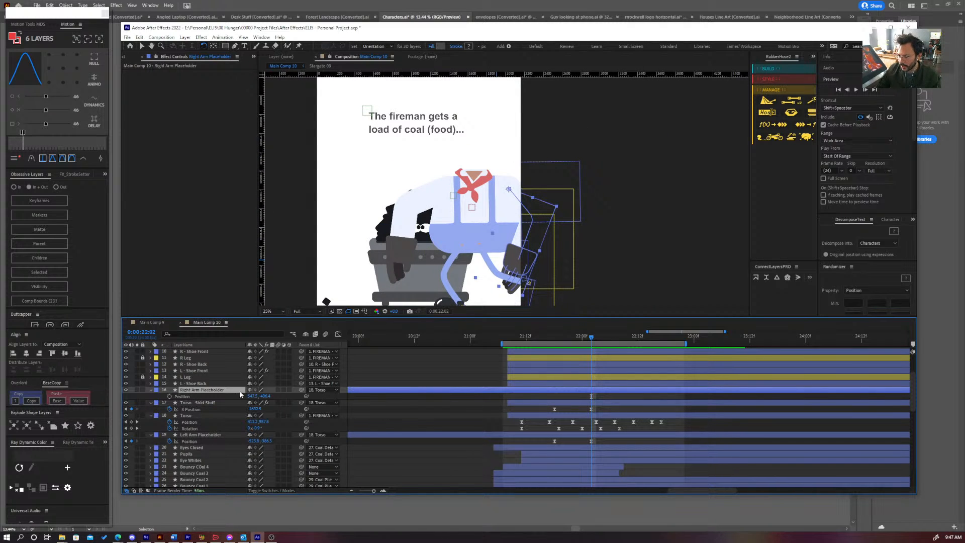
drag(194, 392, 198, 365)
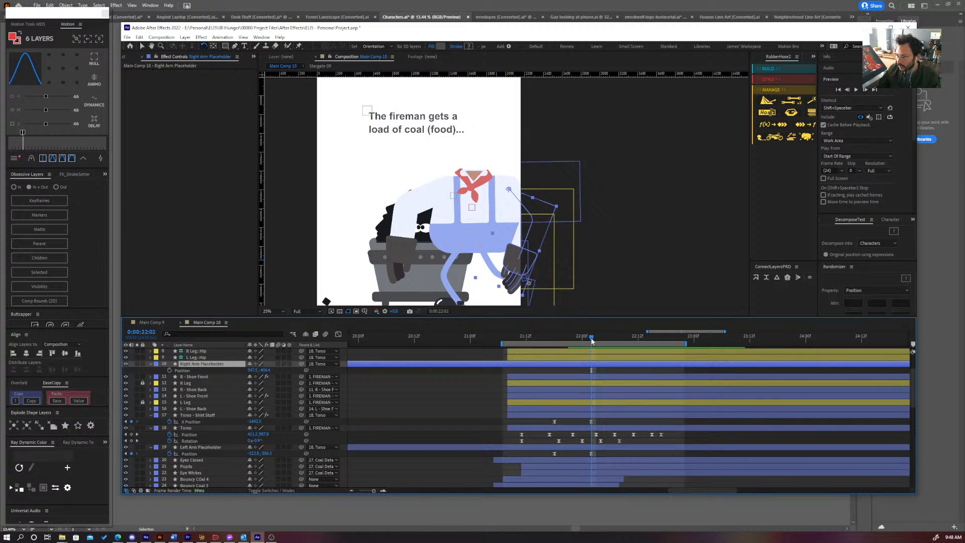
- Keyframe Right Arm Placeholder's Position at 0:00:22:02, and at 0:00:21:18 move the arm inward and up toward the torso's shoulder
drag(592, 341, 555, 349)
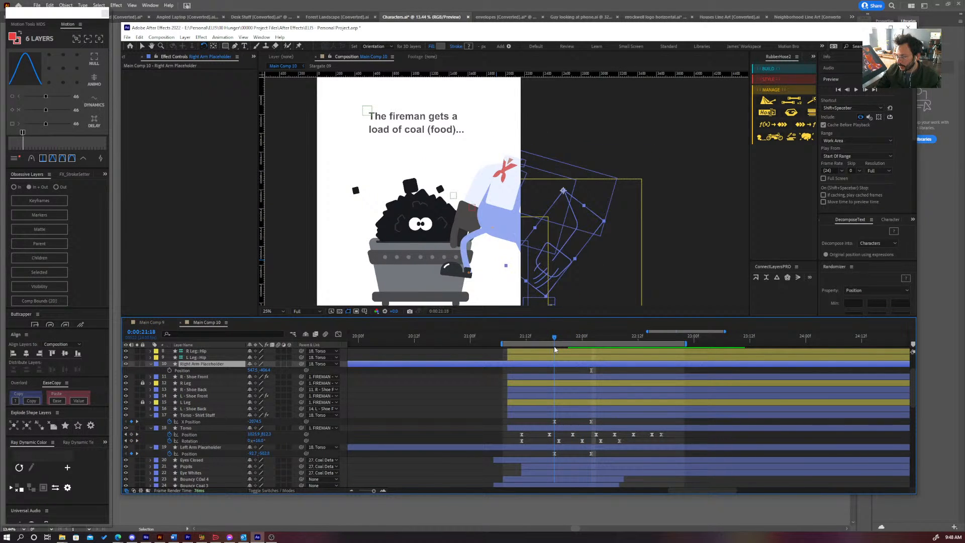
key(Page_Down)
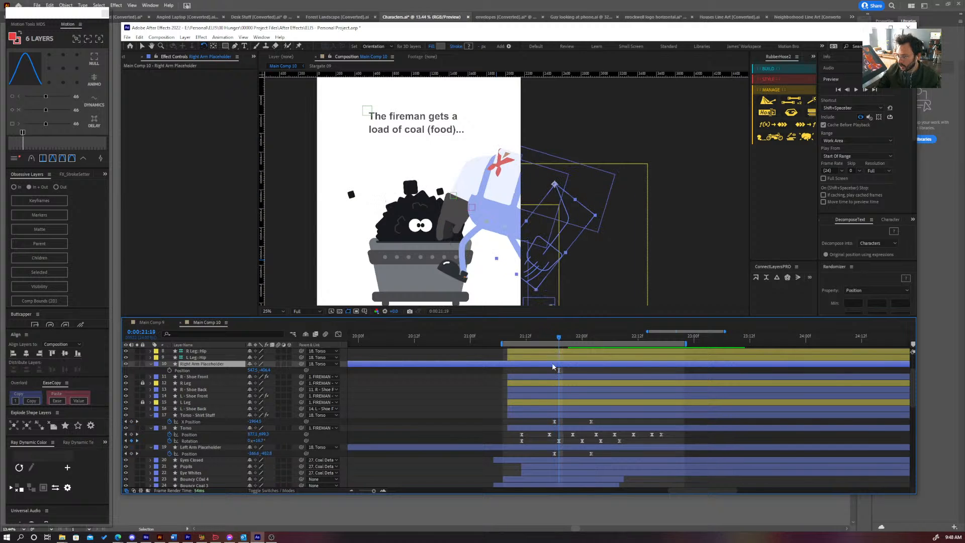
drag(557, 343, 553, 345)
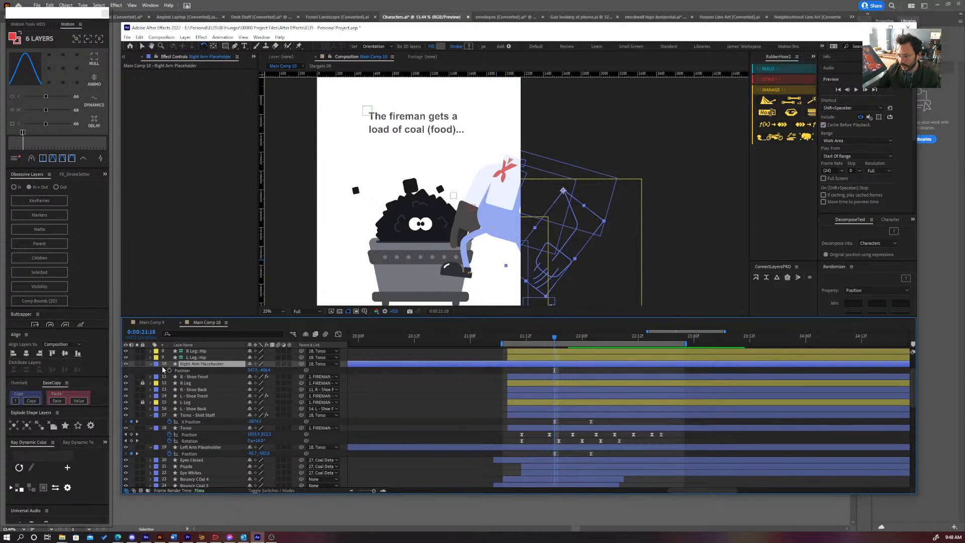
click(181, 371)
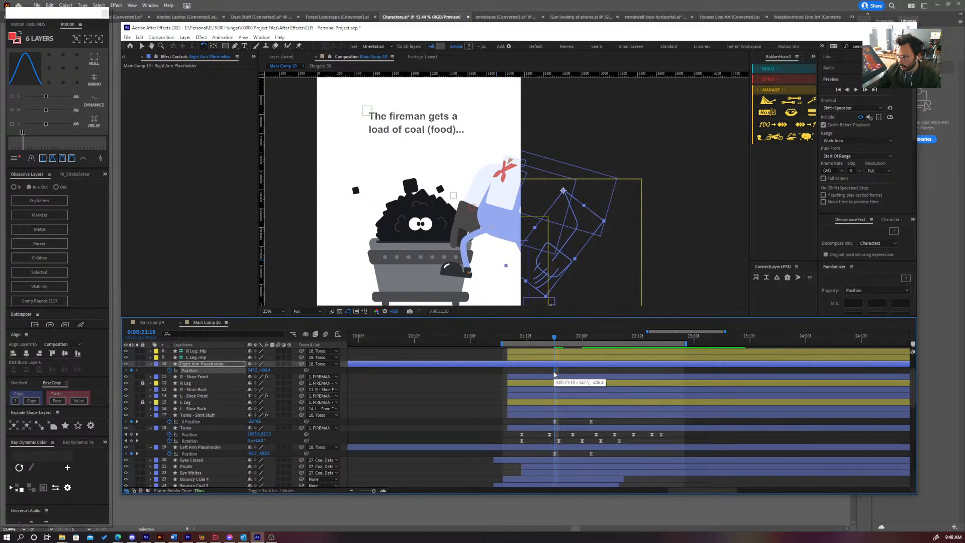
mouse_move(555, 339)
mouse_down()
mouse_move(588, 343)
mouse_move(555, 351)
mouse_up()
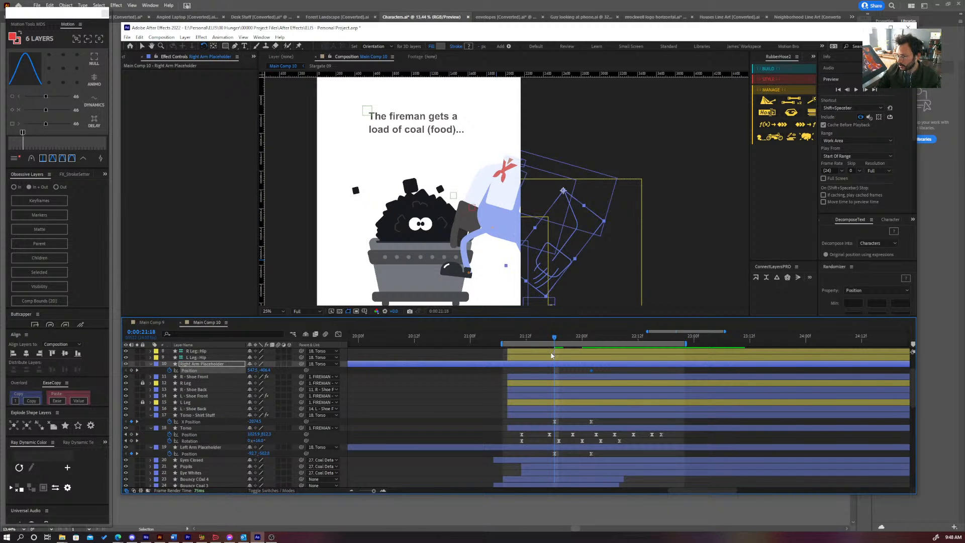
key(v)
drag(567, 265, 546, 252)
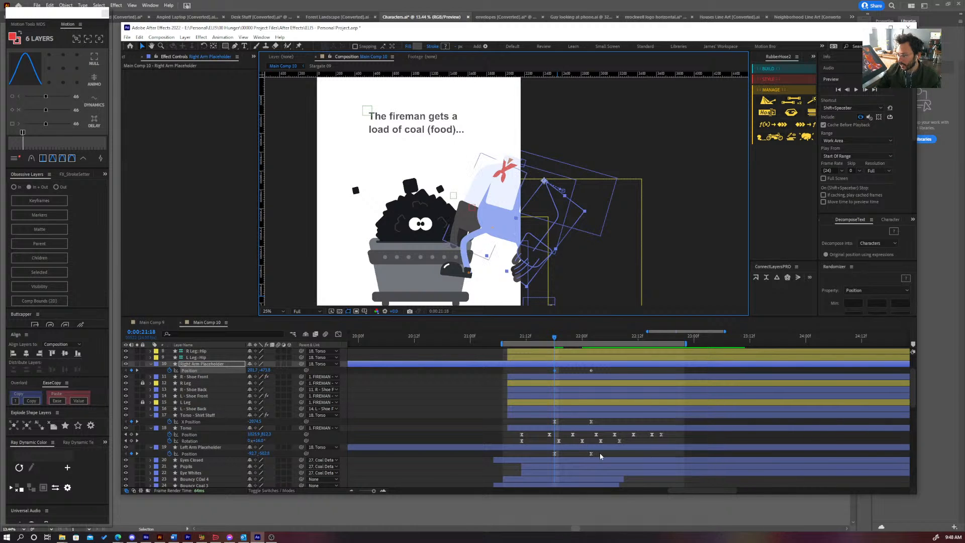
- Copy the easing of Left Arm Placeholder's two Position keyframes with EaseCopy and check its speed graph
drag(600, 457, 543, 453)
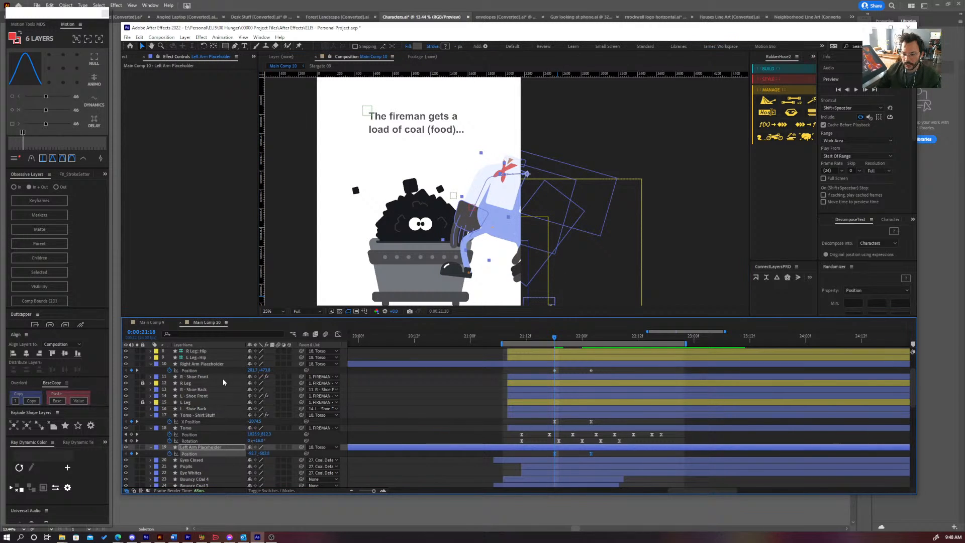
click(54, 403)
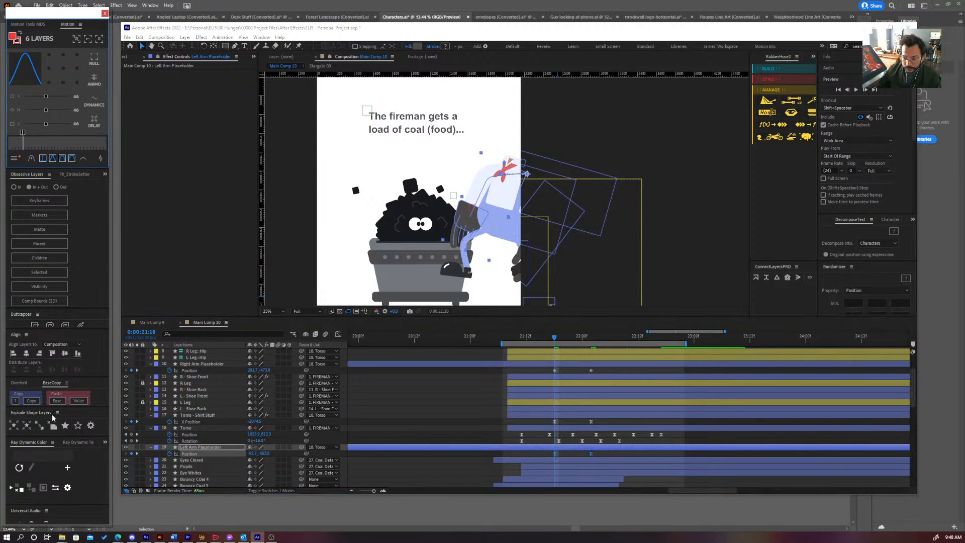
drag(52, 406, 52, 428)
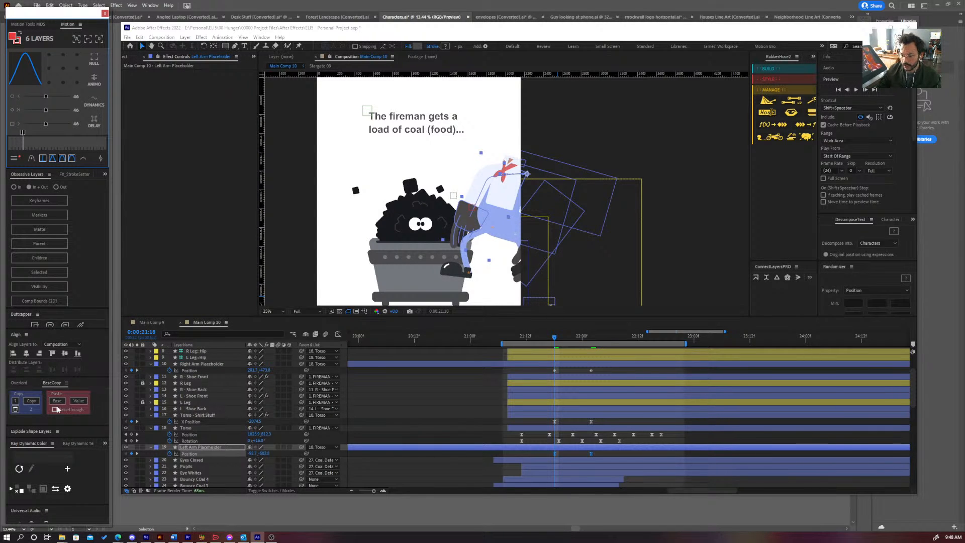
click(31, 400)
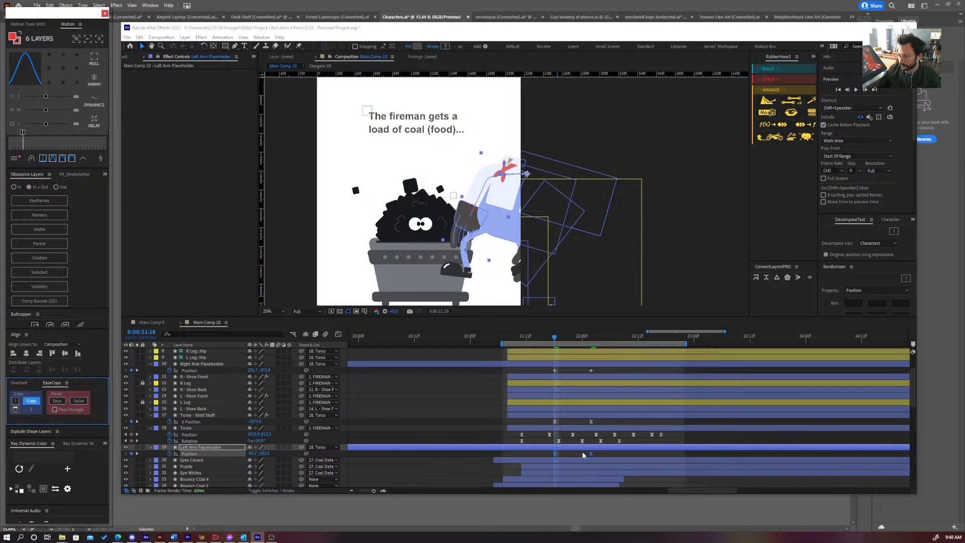
click(339, 334)
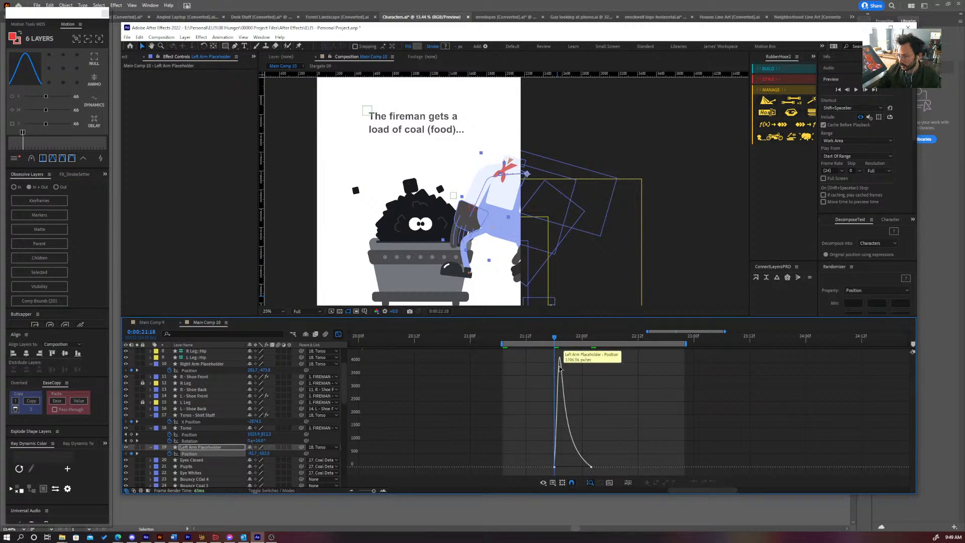
click(338, 334)
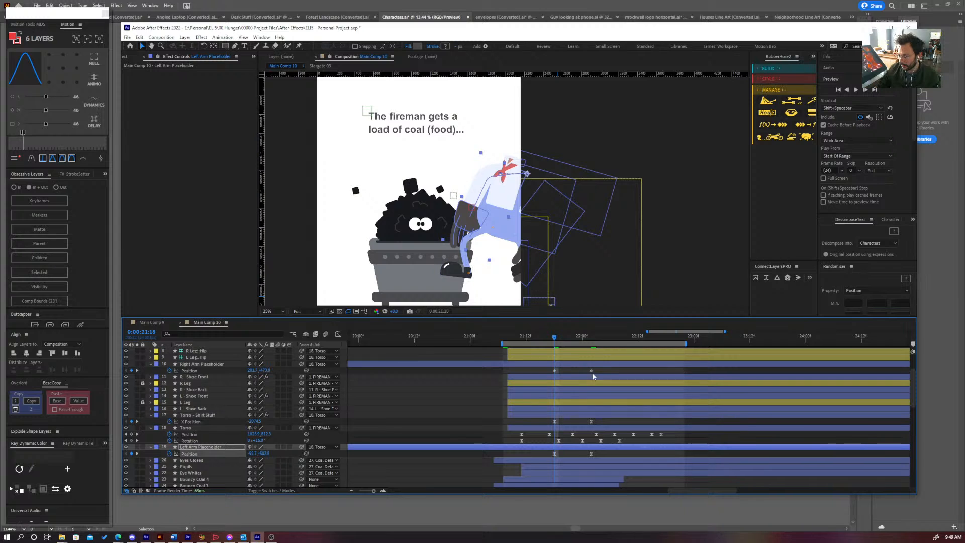
- Paste the copied easing onto Right Arm Placeholder's two Position keyframes and check the resulting speed curve
drag(604, 368, 543, 376)
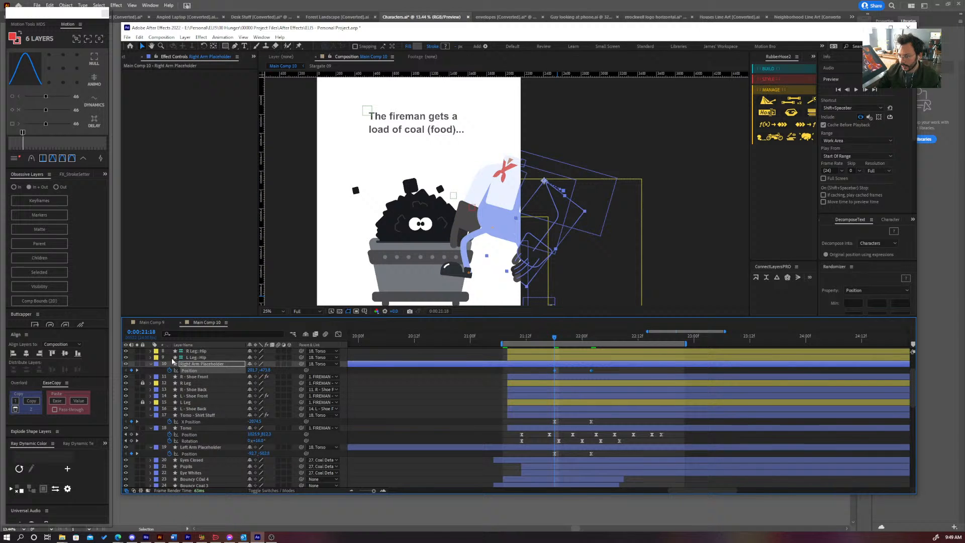
click(339, 334)
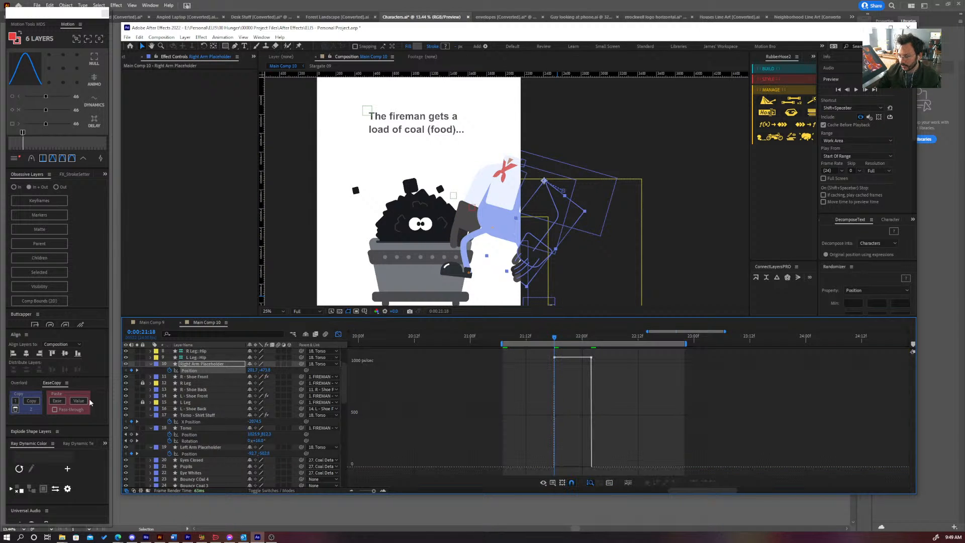
click(60, 401)
click(339, 334)
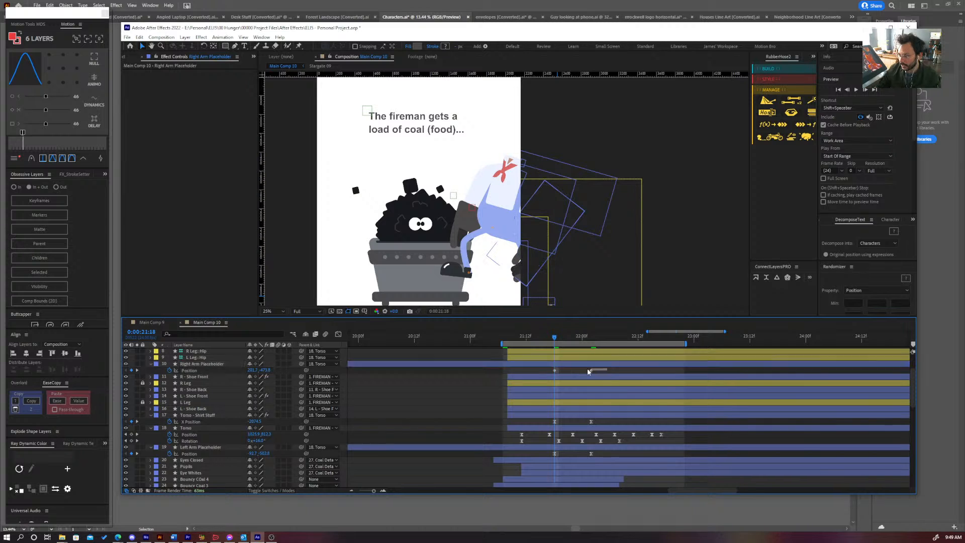
click(62, 403)
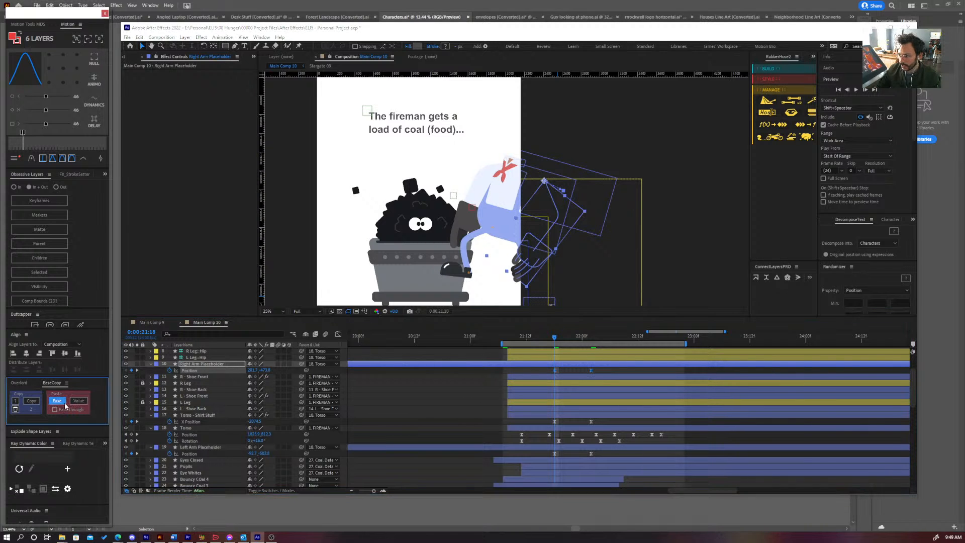
click(339, 334)
click(339, 335)
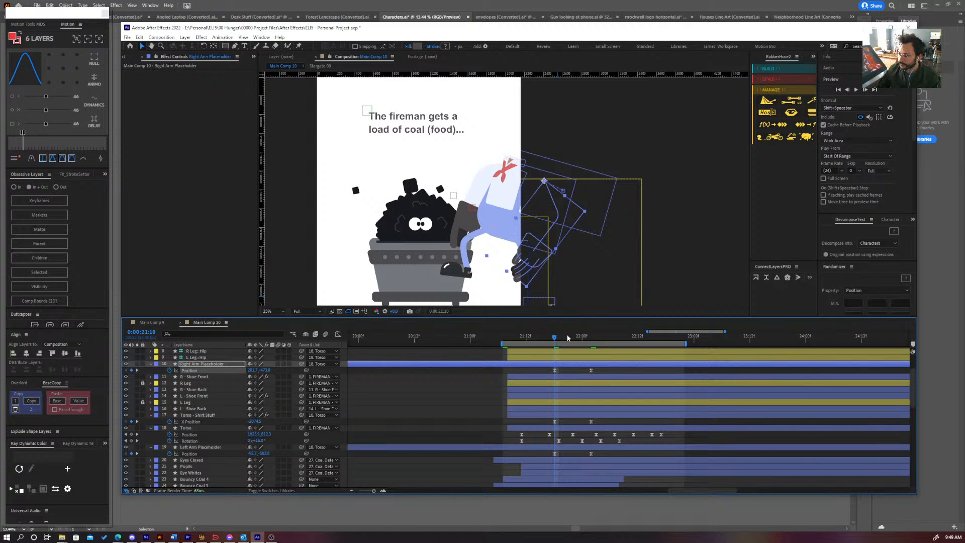
- Preview the fireman's body turn and examine how the right arm follows the torso between 0:00:21:18 and 0:00:22:02
drag(561, 338, 591, 359)
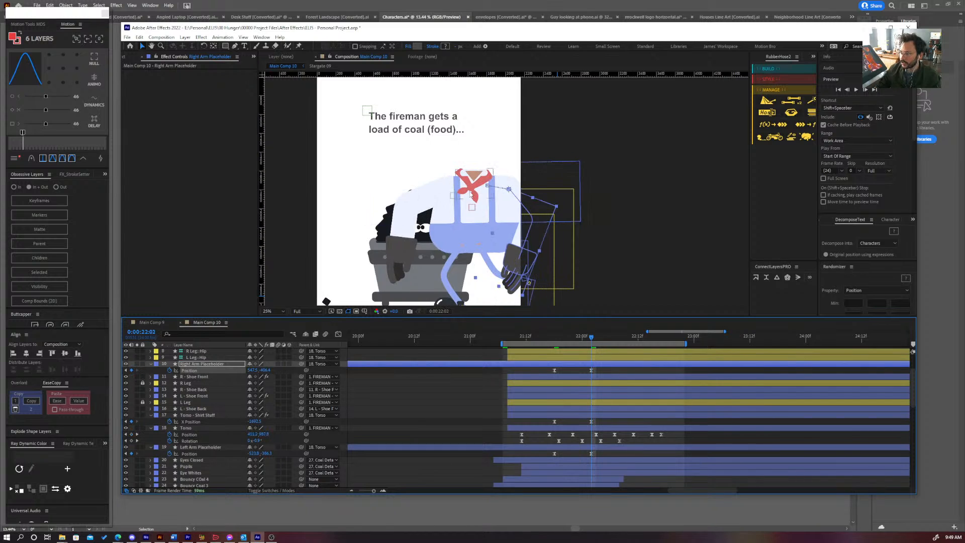
key(comma)
key(space)
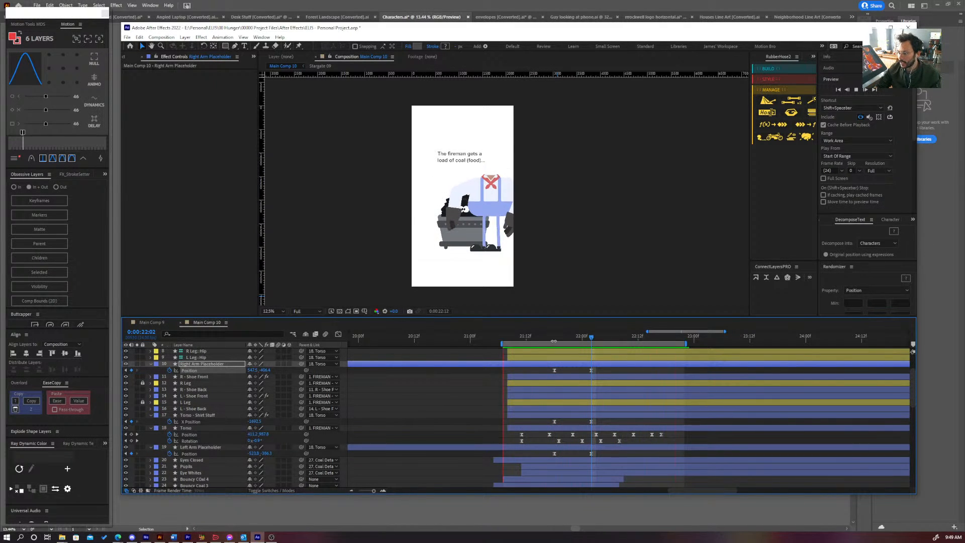
click(567, 340)
drag(567, 341, 564, 336)
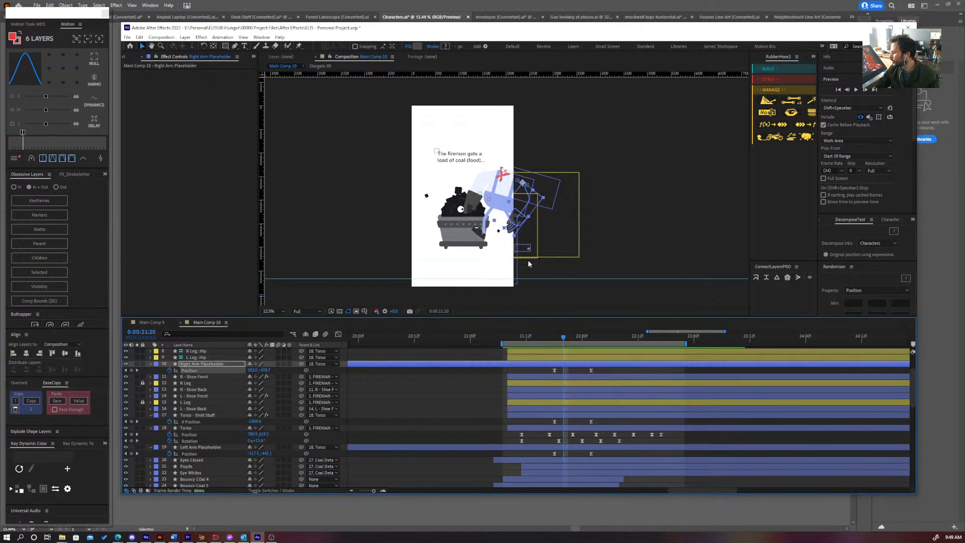
scroll(545, 221, up, 4)
key(comma)
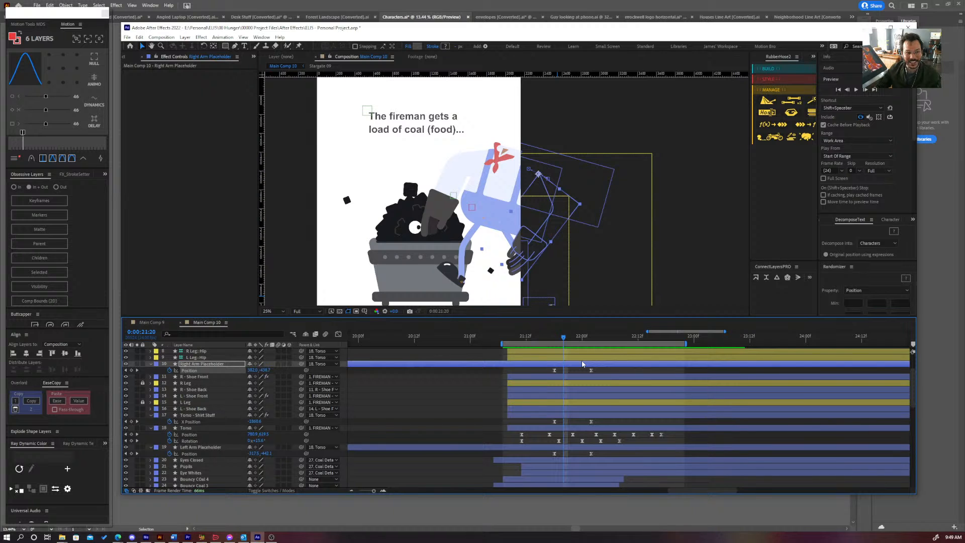
drag(562, 342, 582, 345)
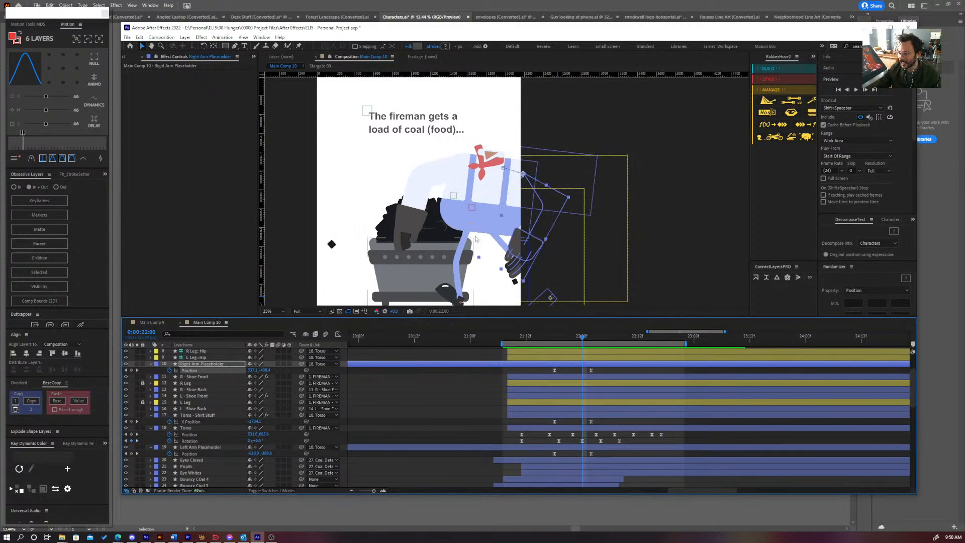
key(comma)
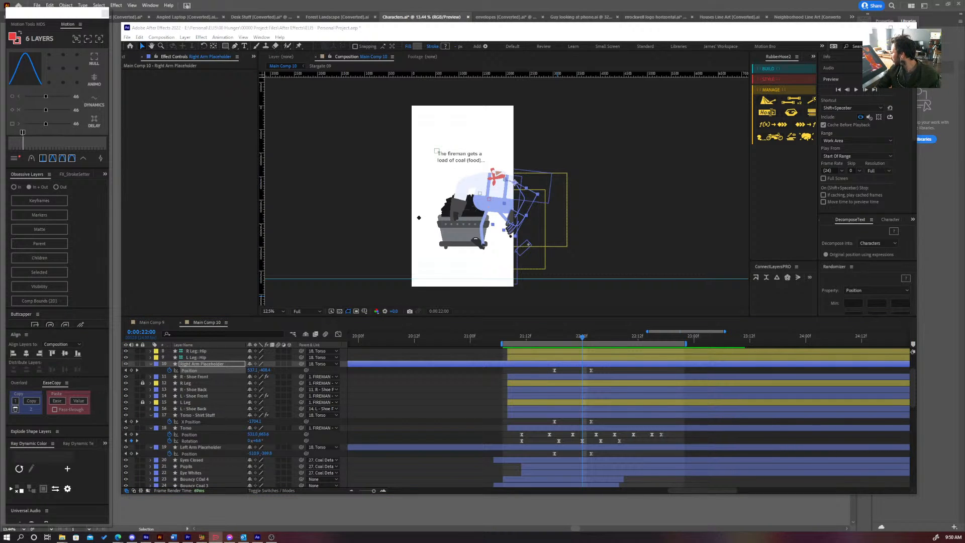
key(alt+Tab)
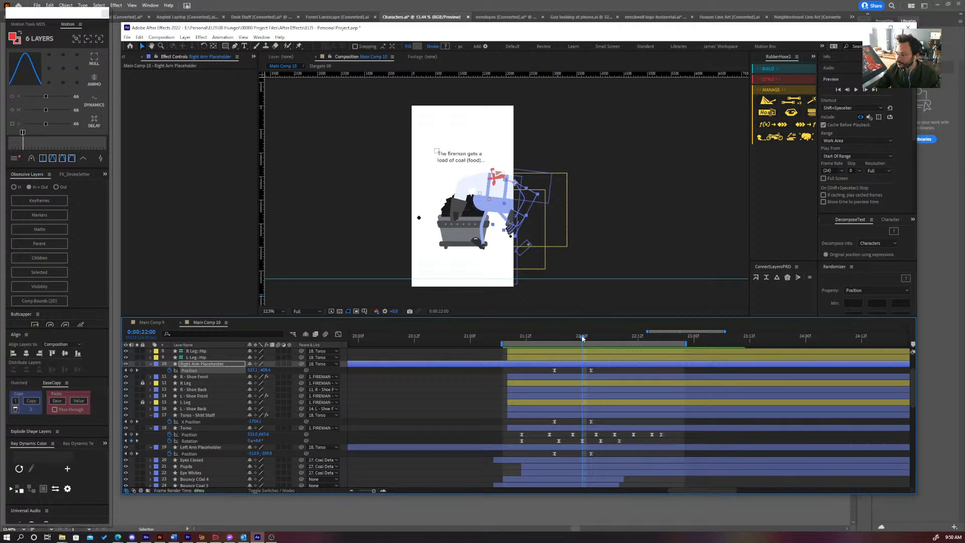
- Reveal Right Arm Placeholder's Rotation, keyframe it at 0:00:21:18 with the arm swung forward across the torso toward the coal cart, and check the motion
drag(582, 338, 555, 341)
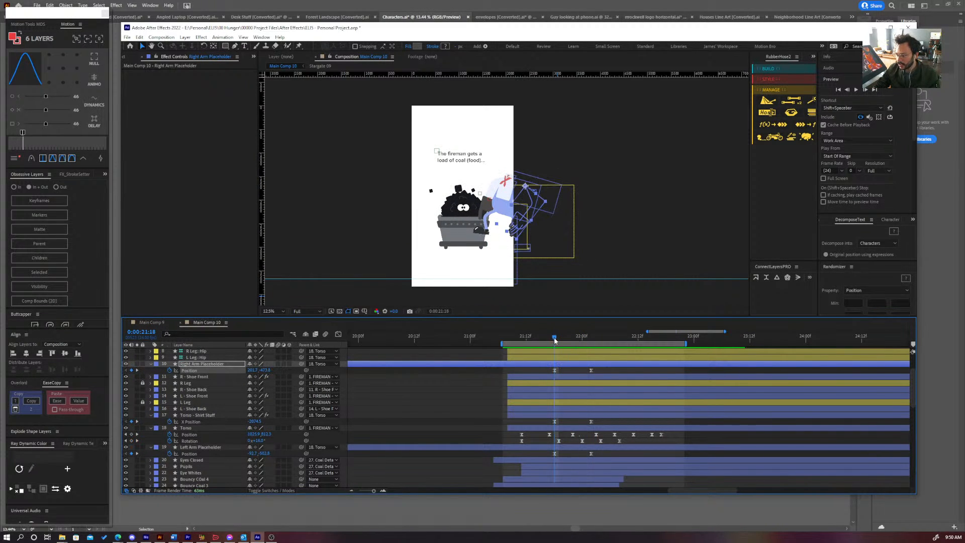
key(period)
key(Return)
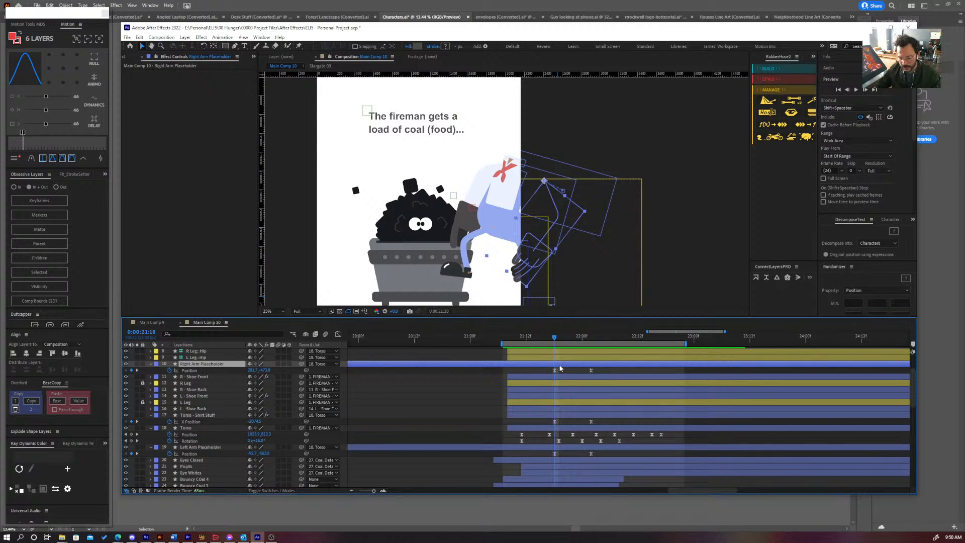
key(shift+r)
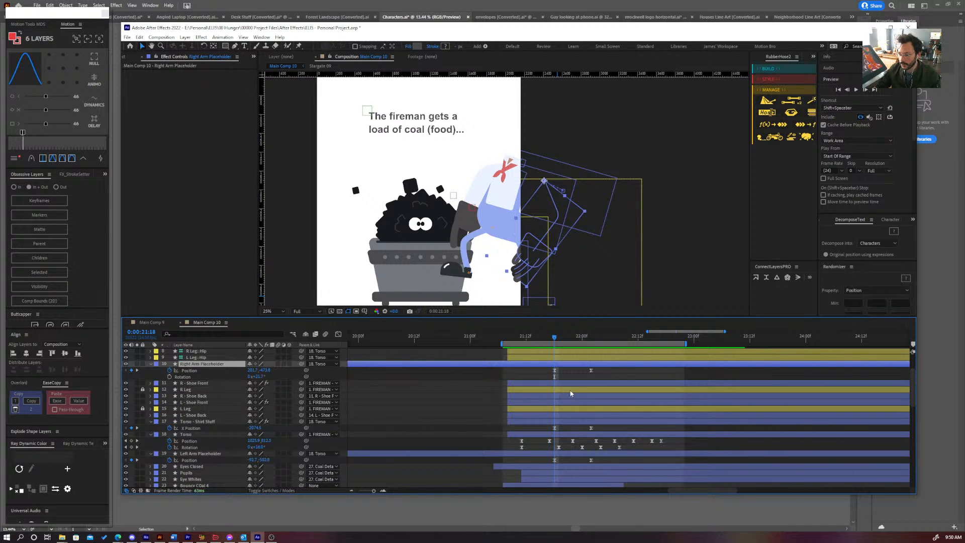
drag(555, 340, 555, 350)
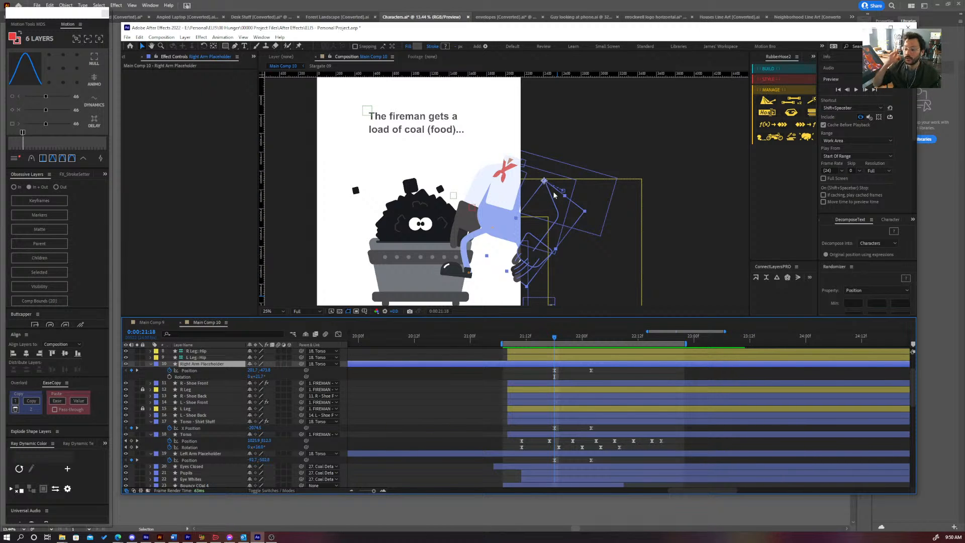
mouse_move(560, 338)
mouse_down()
mouse_move(582, 345)
mouse_move(558, 347)
mouse_up()
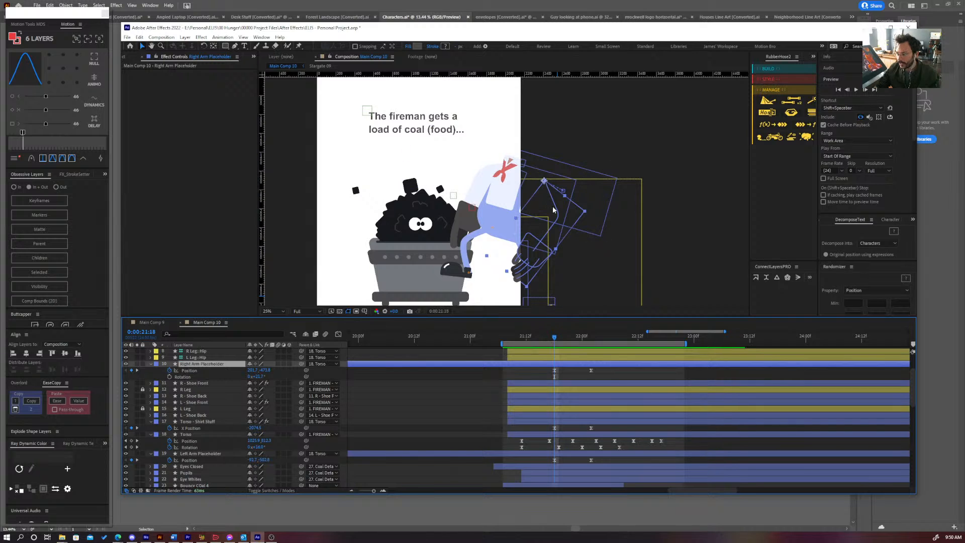
mouse_move(555, 337)
mouse_down()
mouse_move(583, 342)
mouse_move(556, 343)
mouse_up()
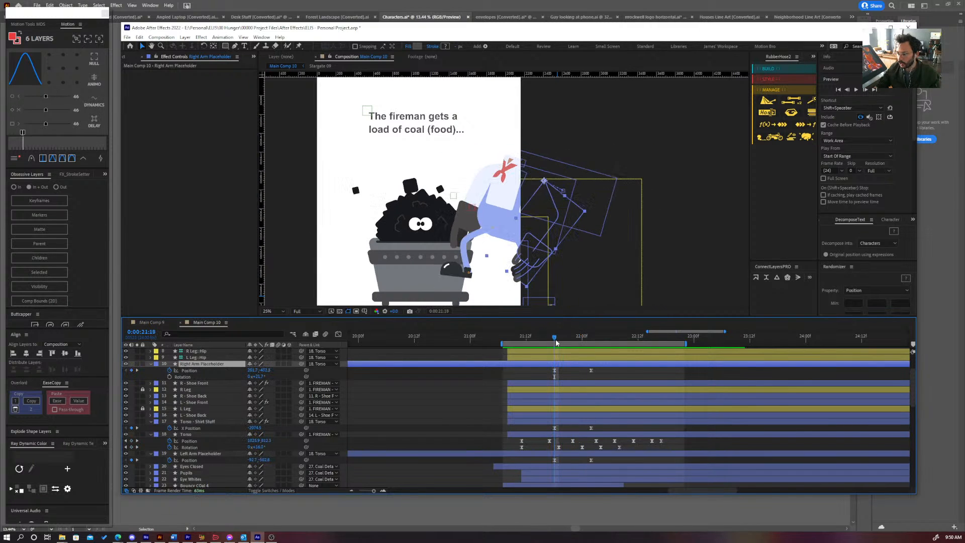
click(171, 377)
drag(264, 380, 271, 376)
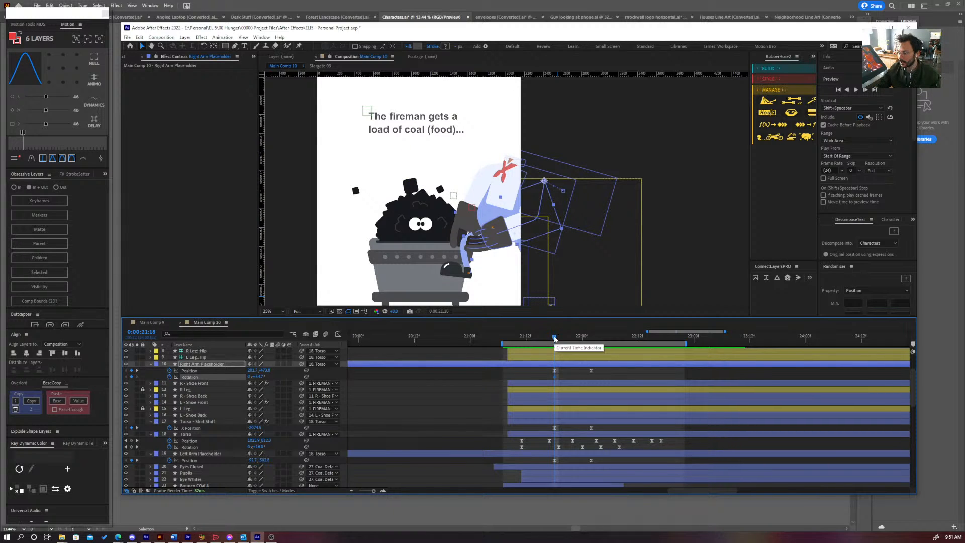
drag(555, 339, 571, 351)
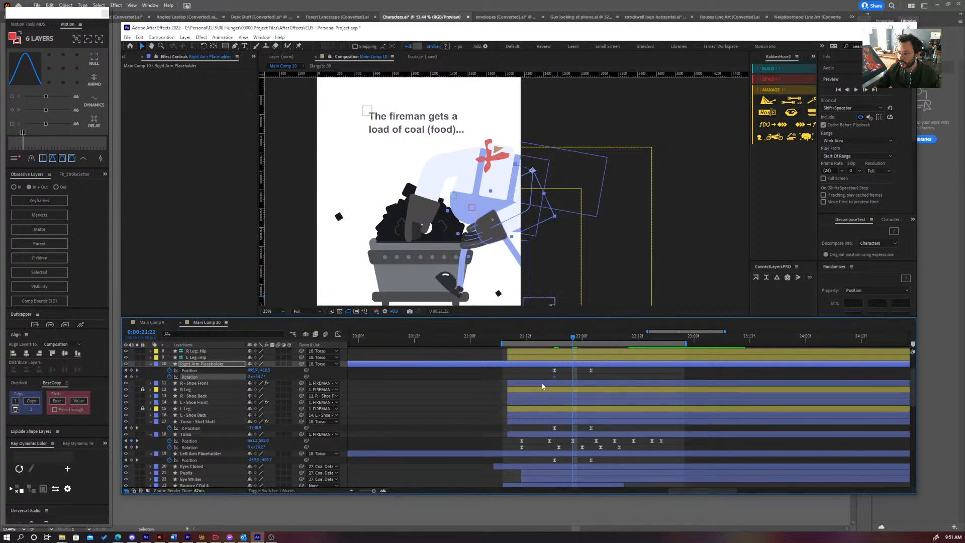
- Move Right Arm Placeholder's Rotation keyframe to 0:00:21:22, add adjusted Rotation keyframes at 0:00:21:18 and 0:00:22:05, and preview the arm swing
drag(554, 377, 573, 377)
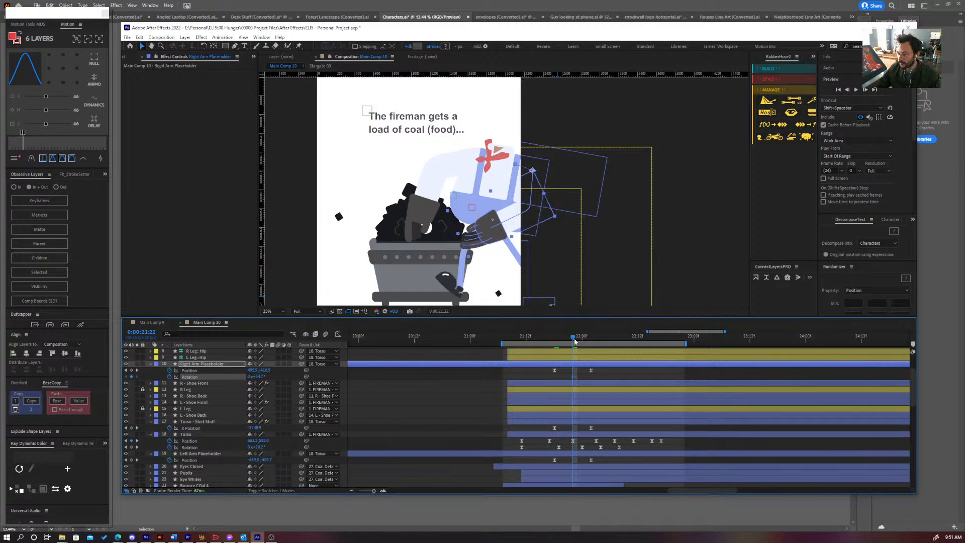
drag(575, 342, 556, 343)
drag(255, 376, 272, 383)
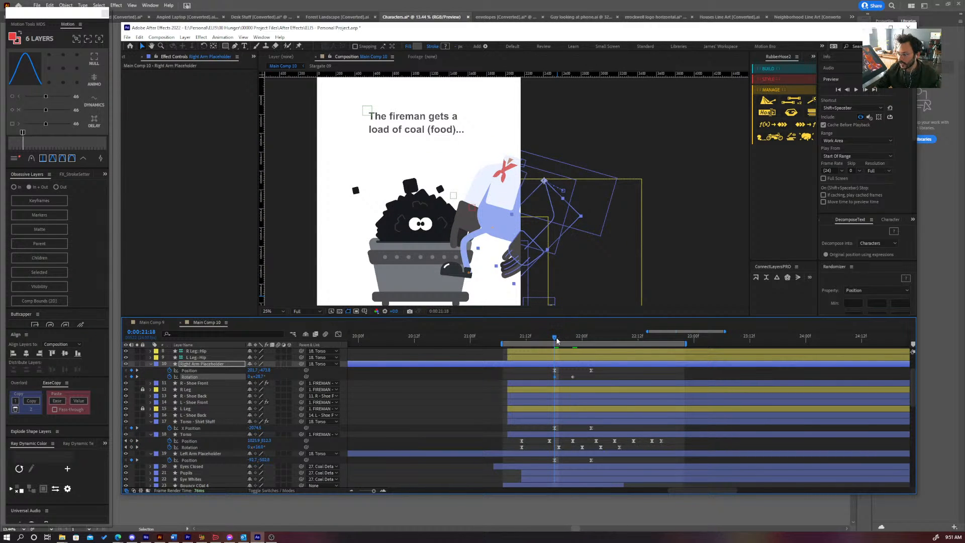
drag(557, 341, 606, 347)
drag(259, 376, 243, 377)
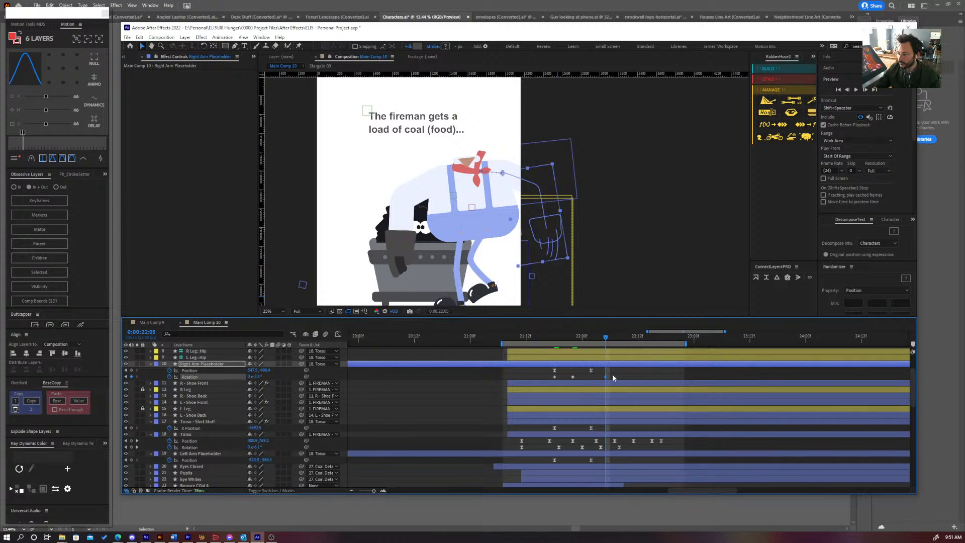
key(space)
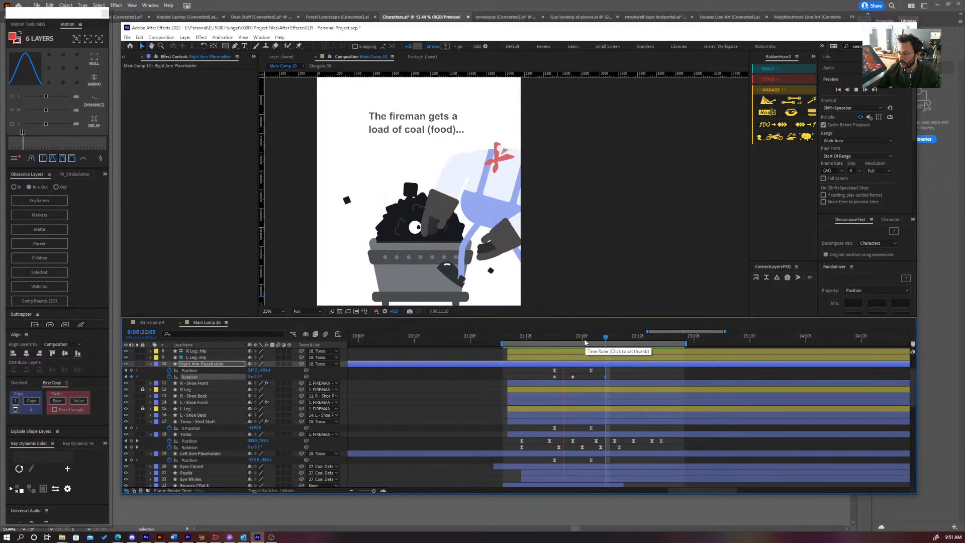
key(space)
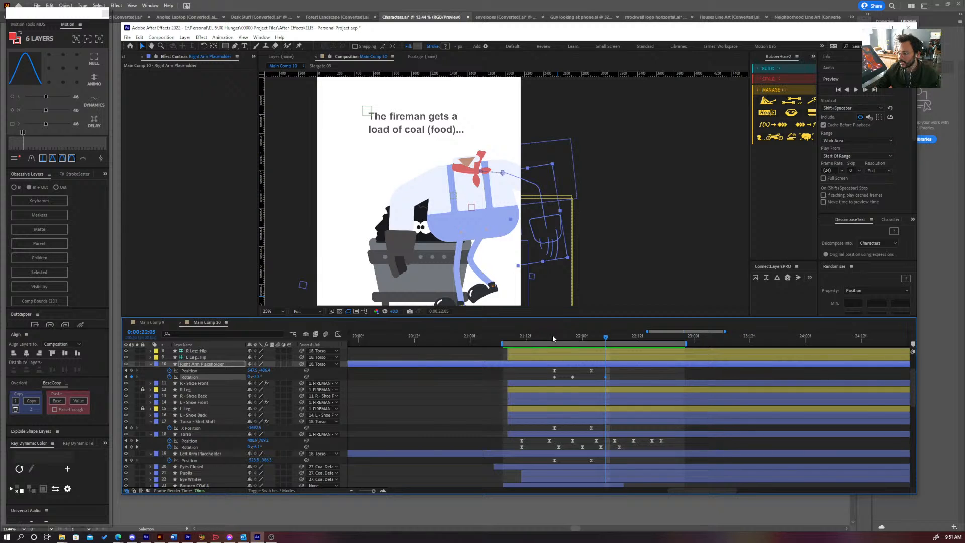
- Apply Easy Ease to Right Arm Placeholder's three Rotation keyframes and play back the eased swing
mouse_move(553, 338)
mouse_down()
mouse_move(583, 341)
mouse_move(553, 343)
mouse_move(564, 344)
mouse_up()
drag(613, 375, 554, 373)
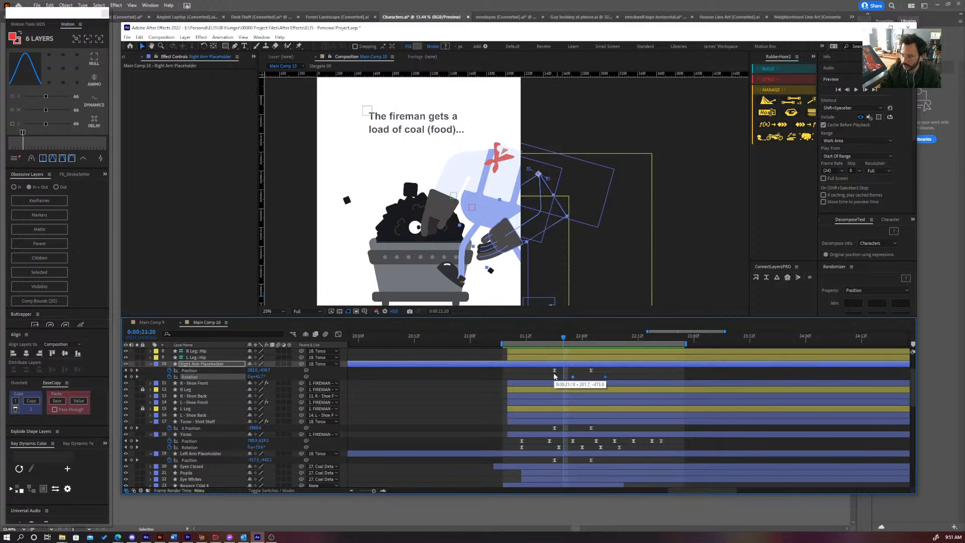
key(F9)
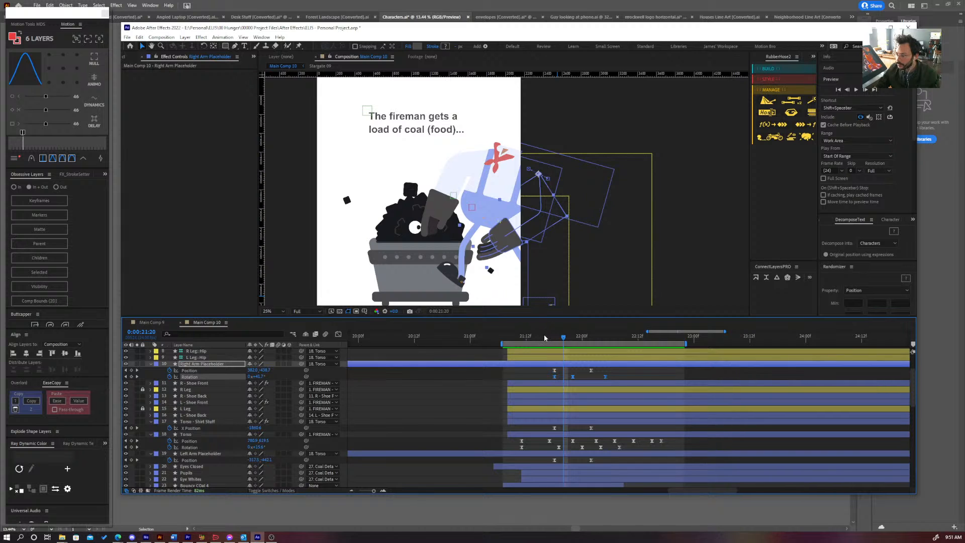
key(space)
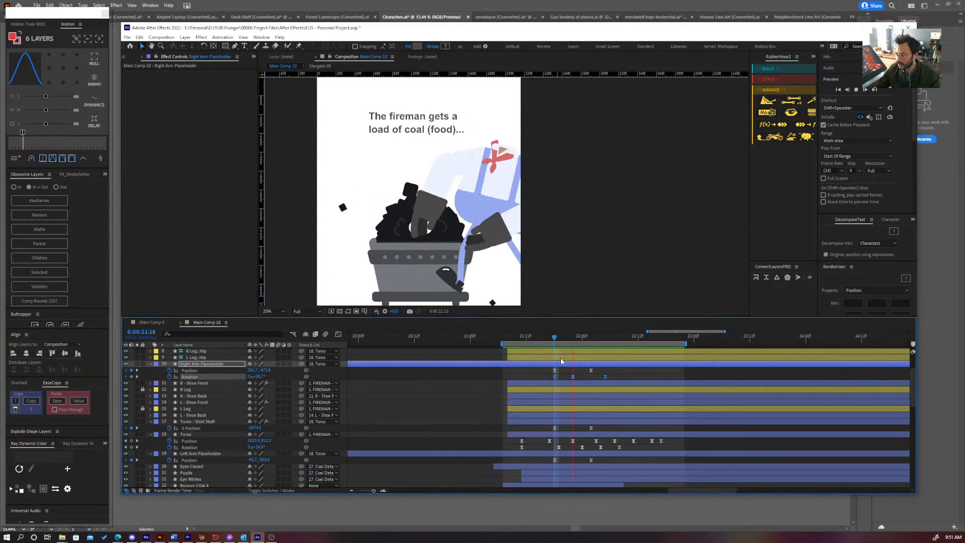
scroll(541, 234, down, 1)
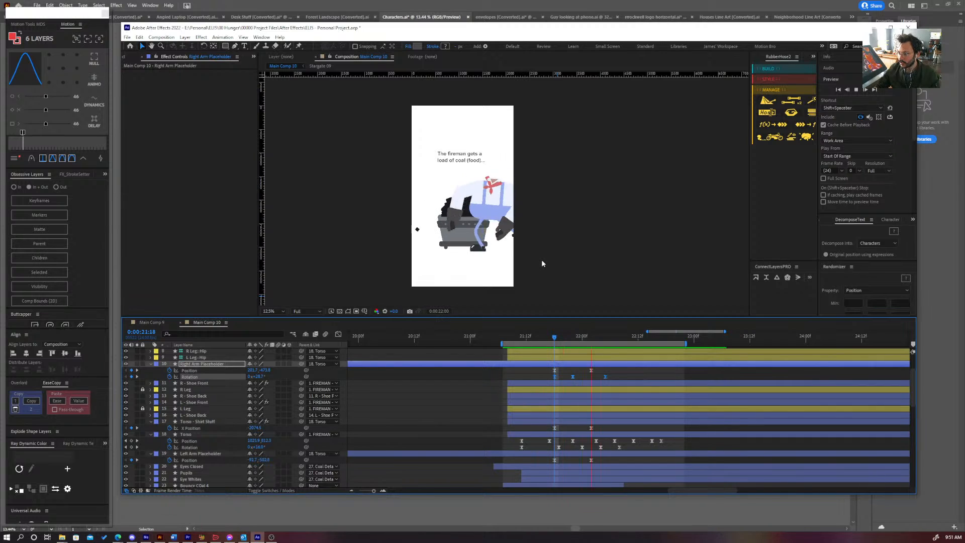
- Keyframe Left Arm Placeholder's Rotation, holding the original angle at 0:00:22:05 and swinging the arm back beside the torso at 0:00:21:18
mouse_move(553, 337)
mouse_down()
mouse_move(574, 342)
mouse_move(556, 343)
mouse_up()
click(486, 207)
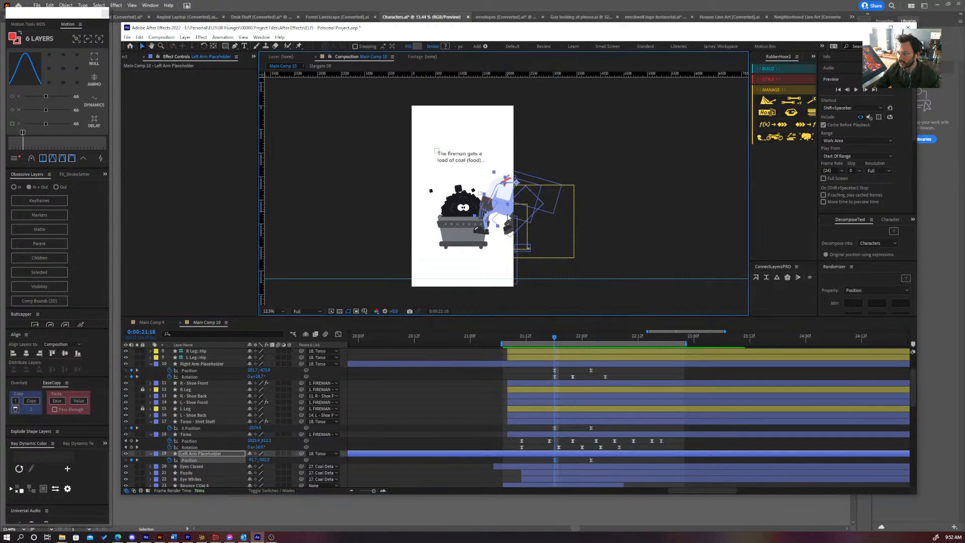
scroll(509, 191, up, 1)
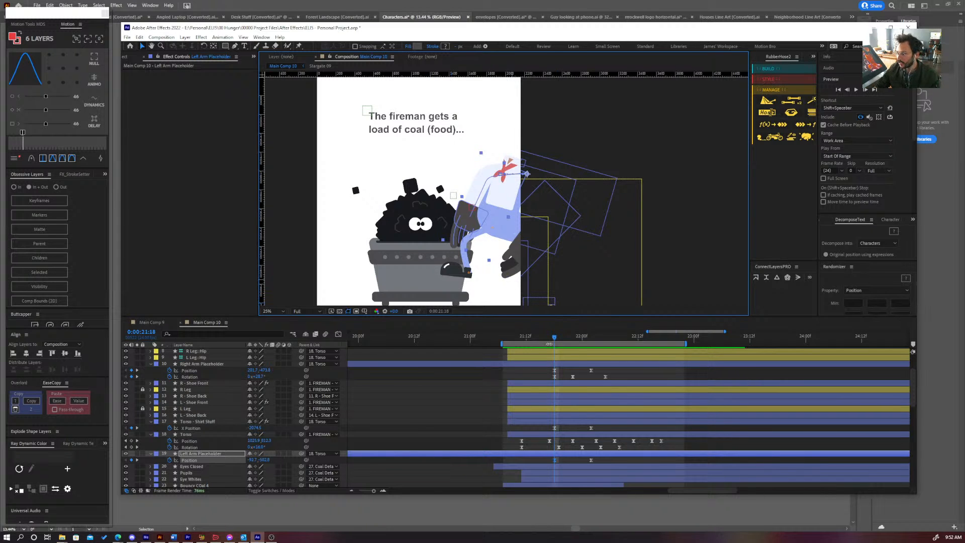
key(alt+shift+r)
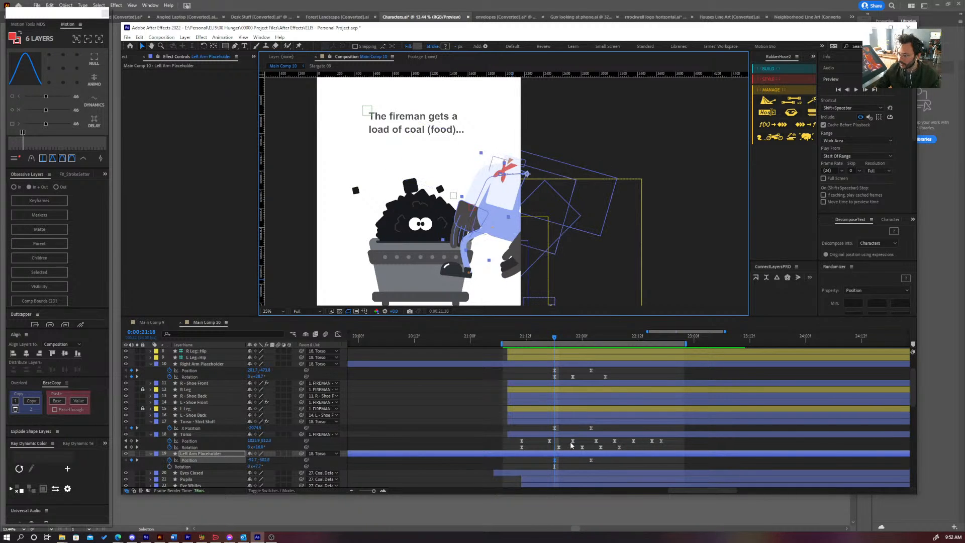
click(171, 467)
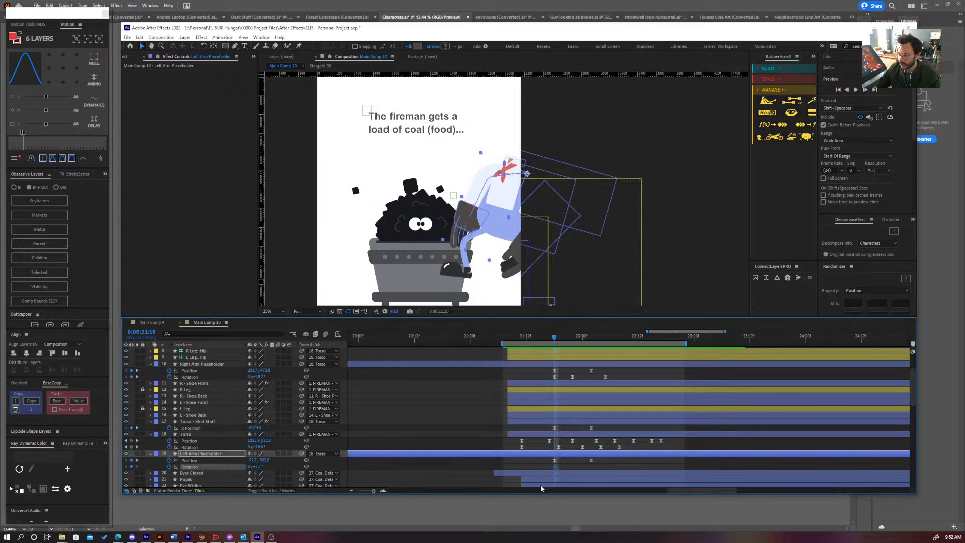
drag(554, 466, 603, 474)
drag(258, 466, 249, 466)
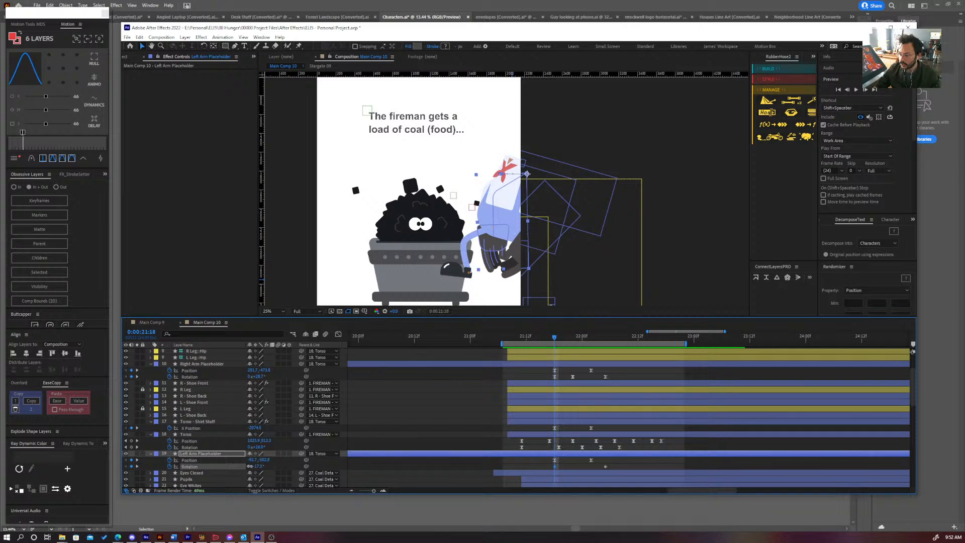
drag(249, 466, 248, 466)
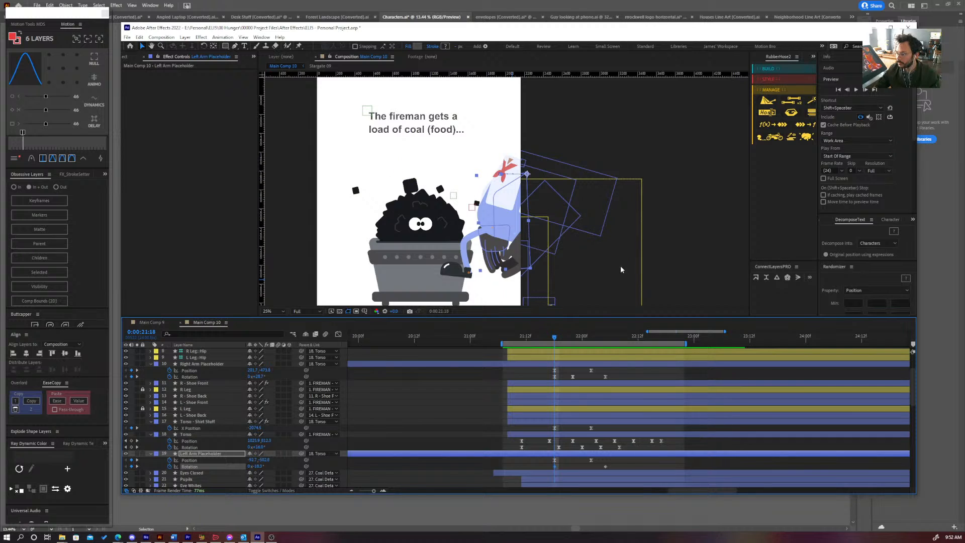
- Add a Left Arm Placeholder Rotation keyframe at 0:00:21:22 with the hand near the torso, apply Easy Ease to all three, and preview
drag(565, 339, 574, 339)
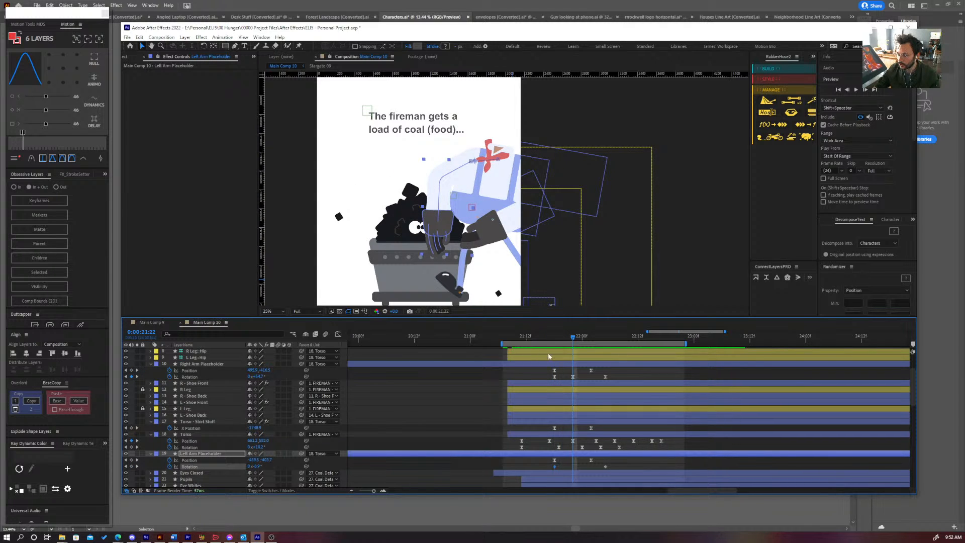
drag(257, 466, 255, 466)
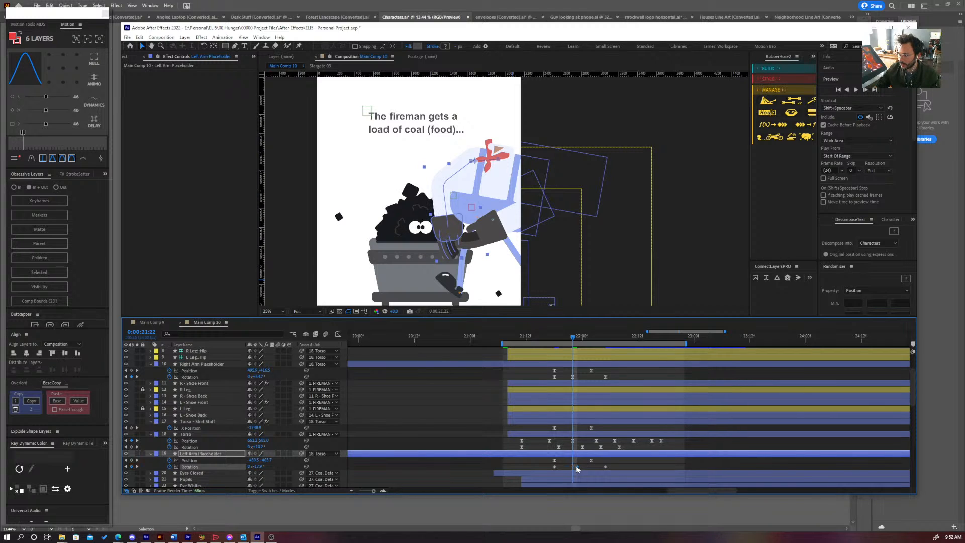
drag(614, 465, 548, 478)
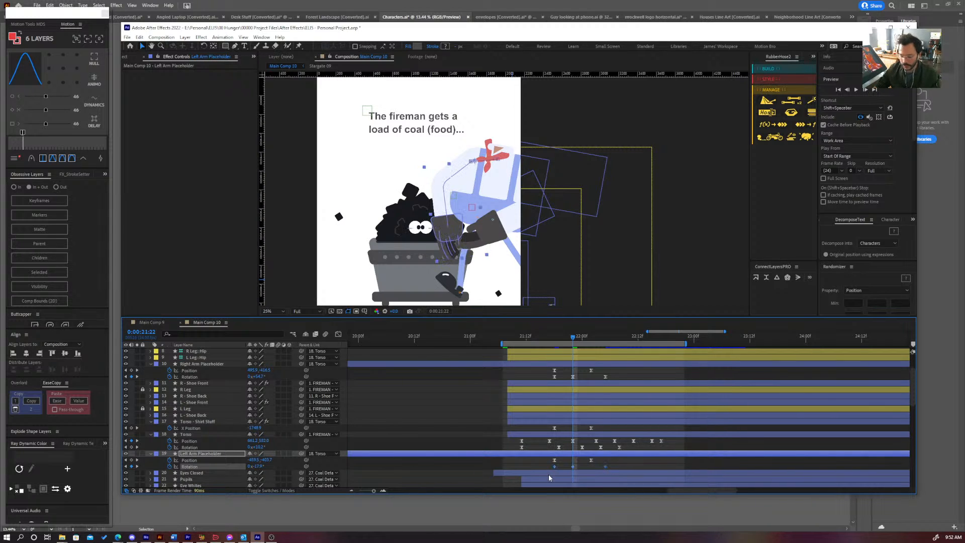
key(F9)
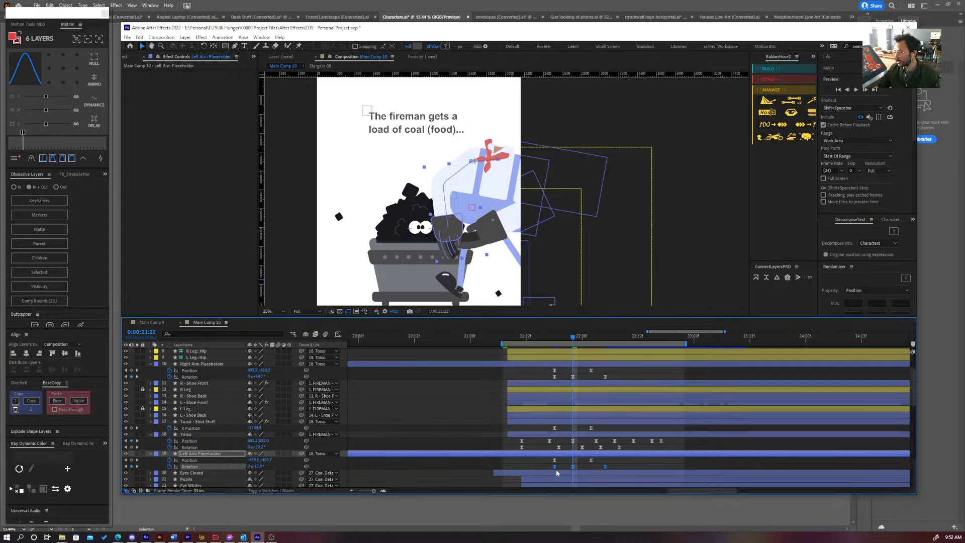
key(space)
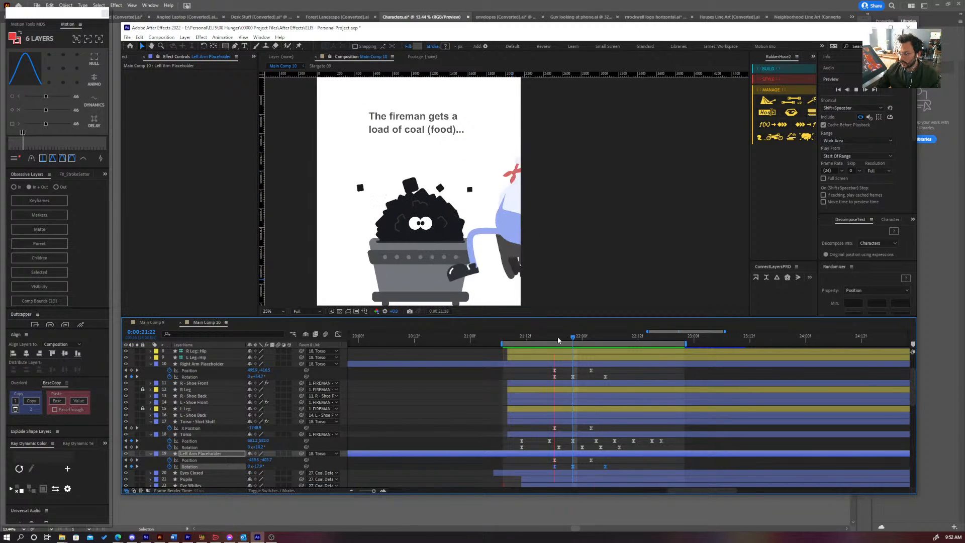
- Swing Left Arm Placeholder further outward at 0:00:22:05, then add Rotation keyframes swinging it inward at 0:00:22:11 and slightly back around 0:00:22:15
click(586, 344)
drag(586, 344, 606, 351)
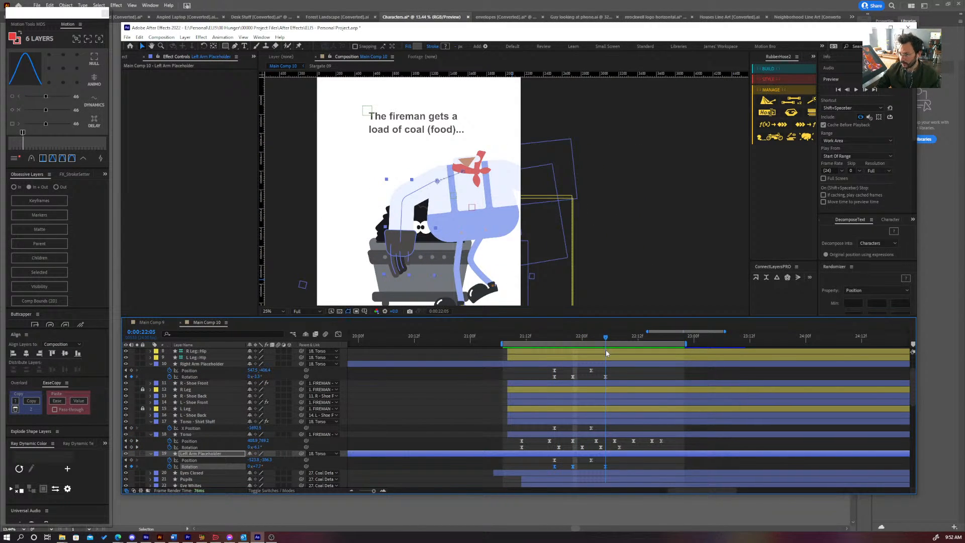
click(621, 460)
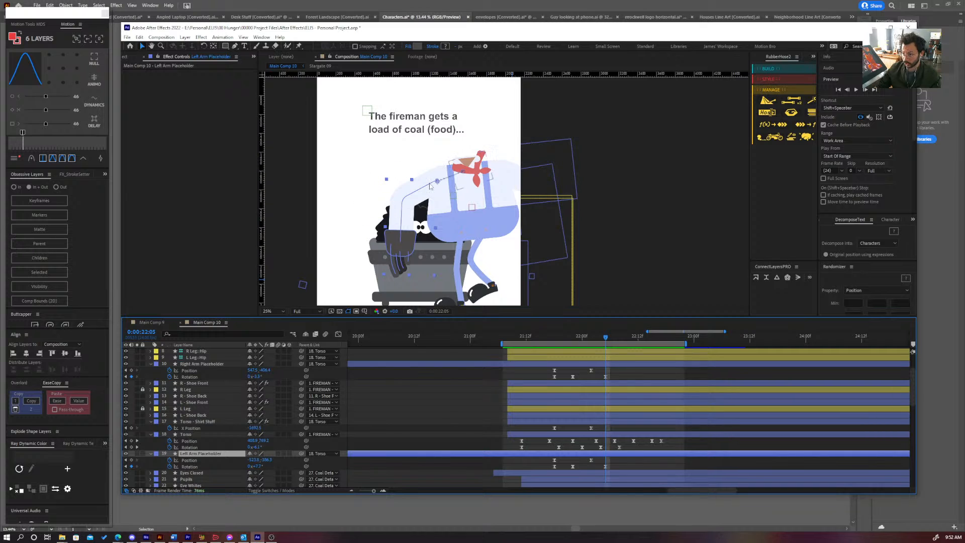
click(620, 463)
drag(257, 467, 277, 471)
drag(617, 340, 636, 345)
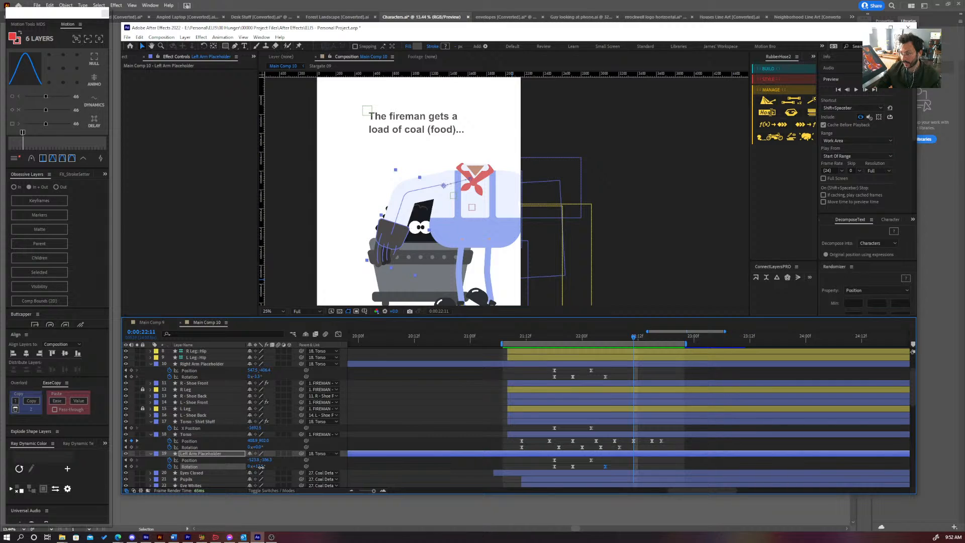
drag(261, 467, 214, 467)
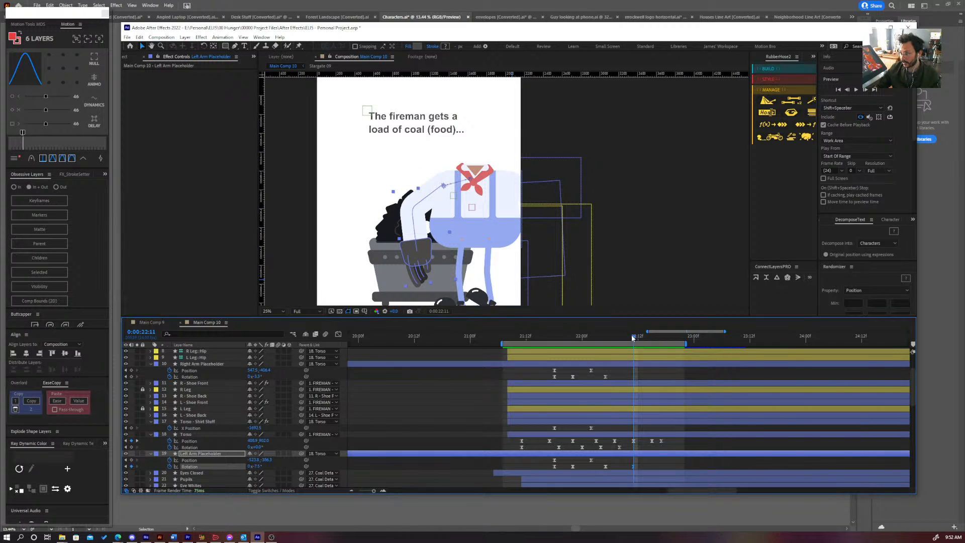
drag(633, 339, 652, 339)
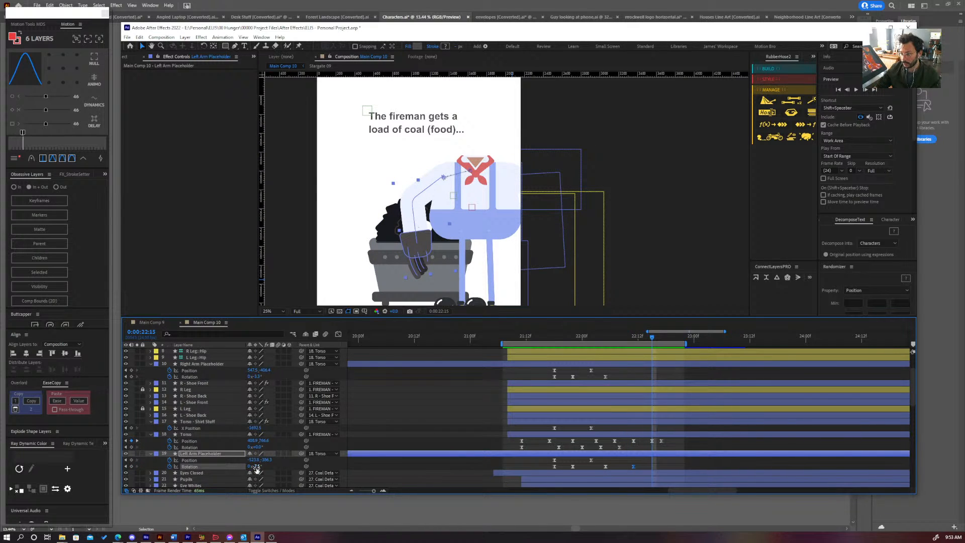
drag(256, 467, 276, 467)
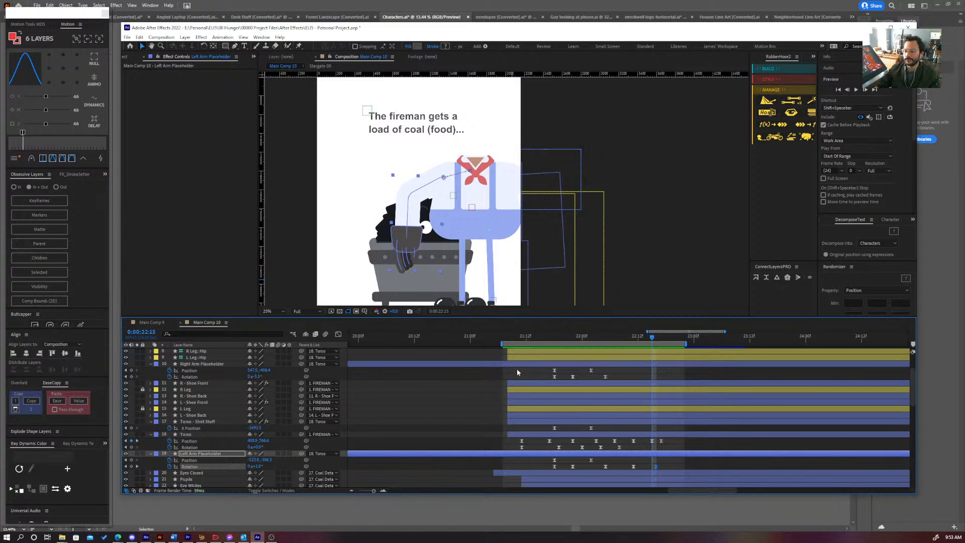
- Play back the fireman's turn and examine how both arms overlap the torso and coal around 0:00:21:23
key(space)
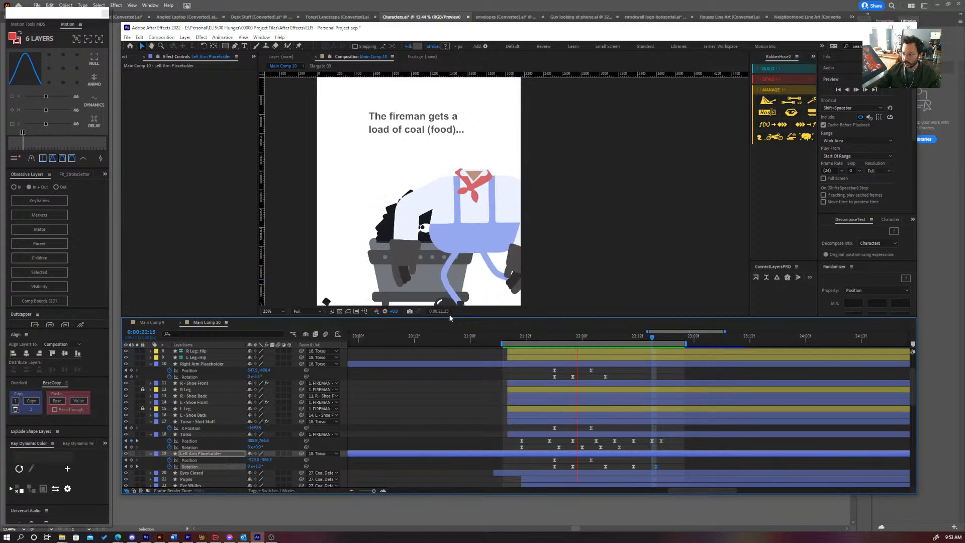
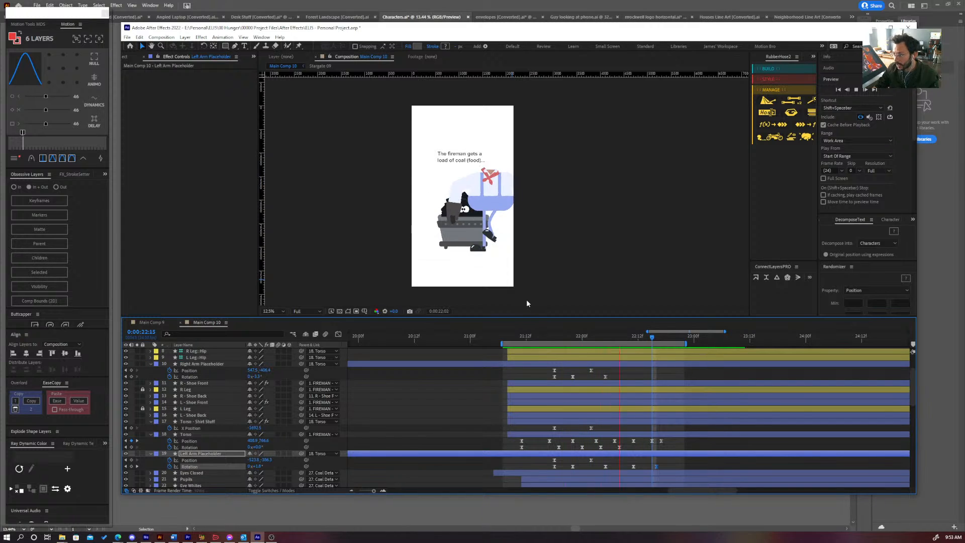
key(space)
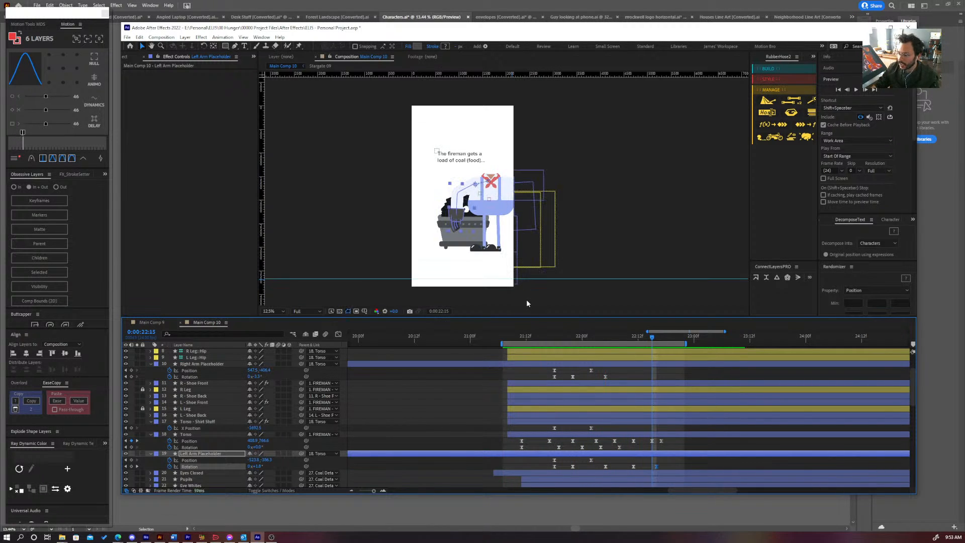
drag(560, 344, 575, 366)
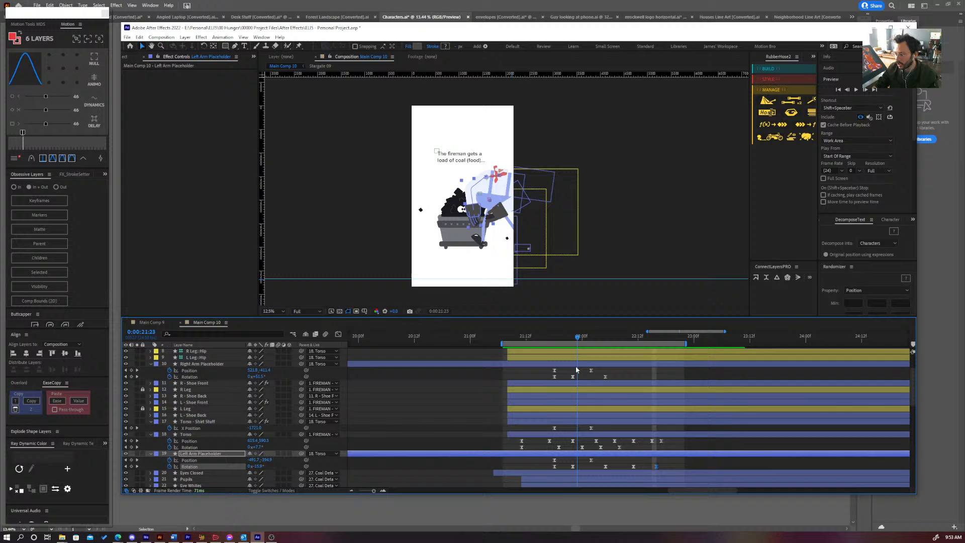
click(510, 208)
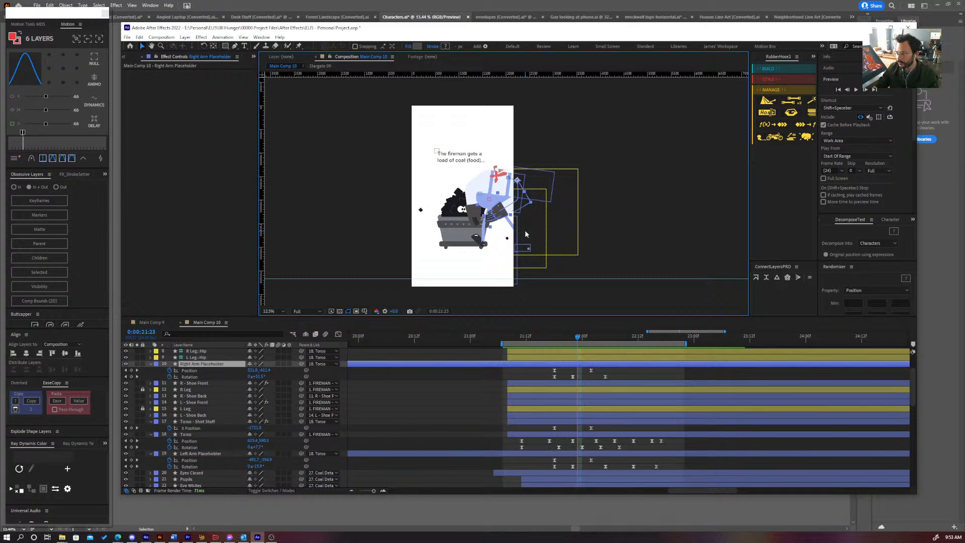
- Start Scale keyframing on Left Arm Placeholder at 0:00:21:22 and turn the keyframe into a hold keyframe
click(480, 223)
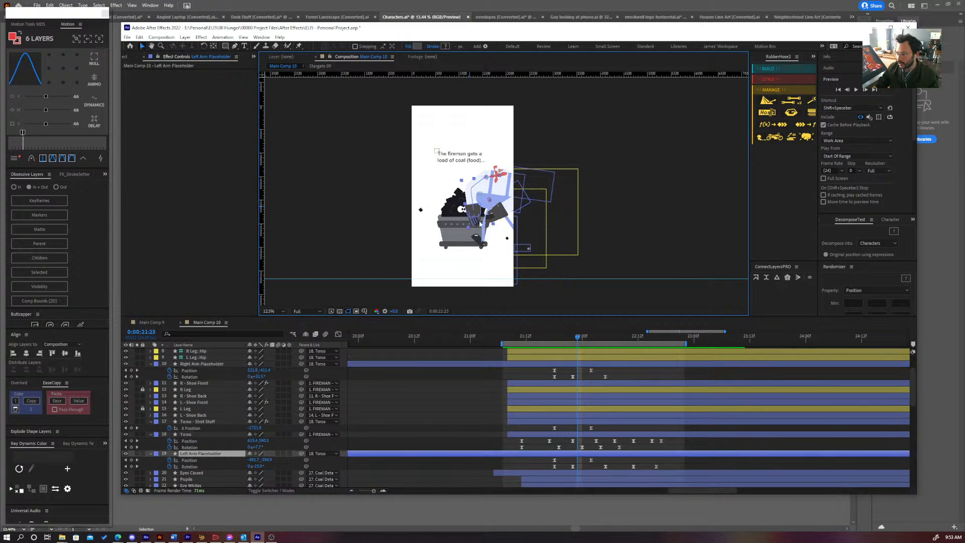
mouse_move(575, 337)
mouse_down()
mouse_move(560, 336)
mouse_move(573, 337)
mouse_up()
key(shift+s)
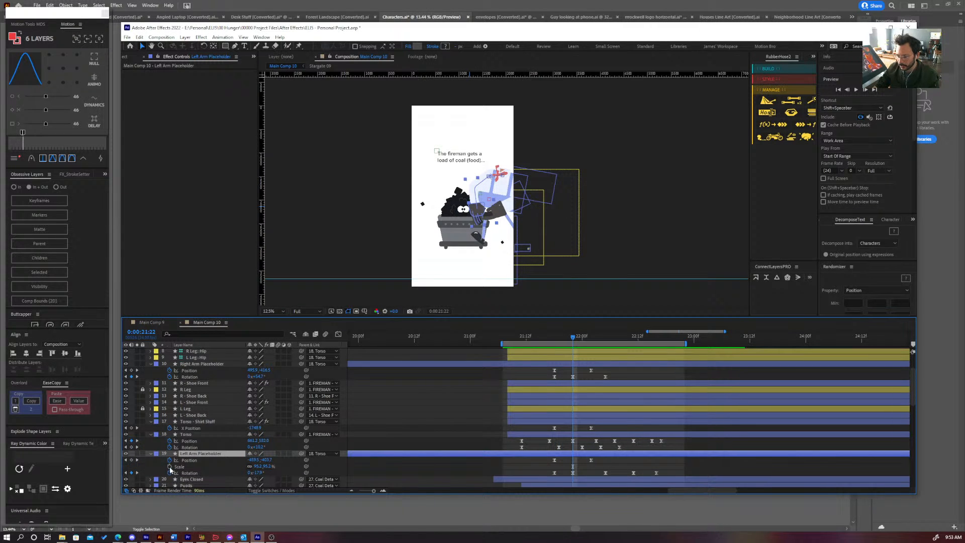
click(170, 467)
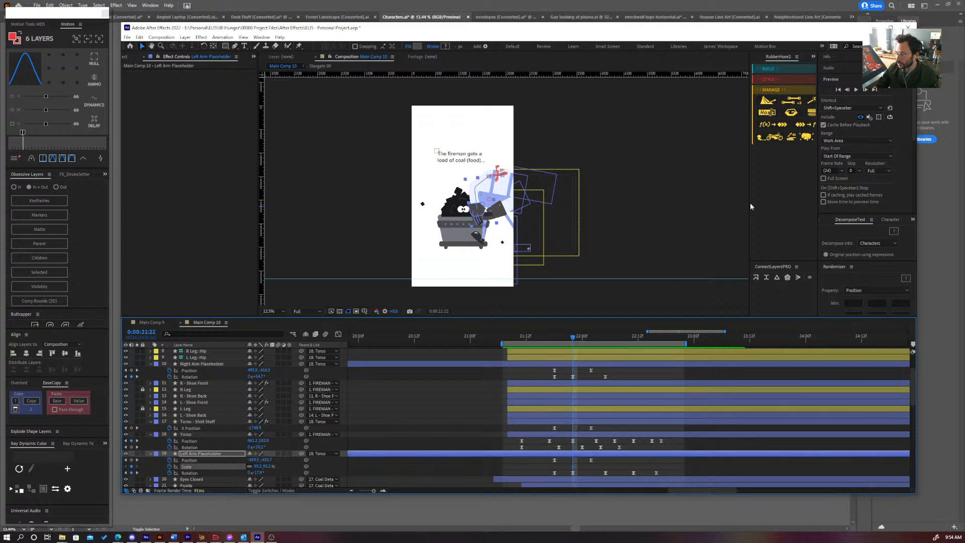
right_click(573, 471)
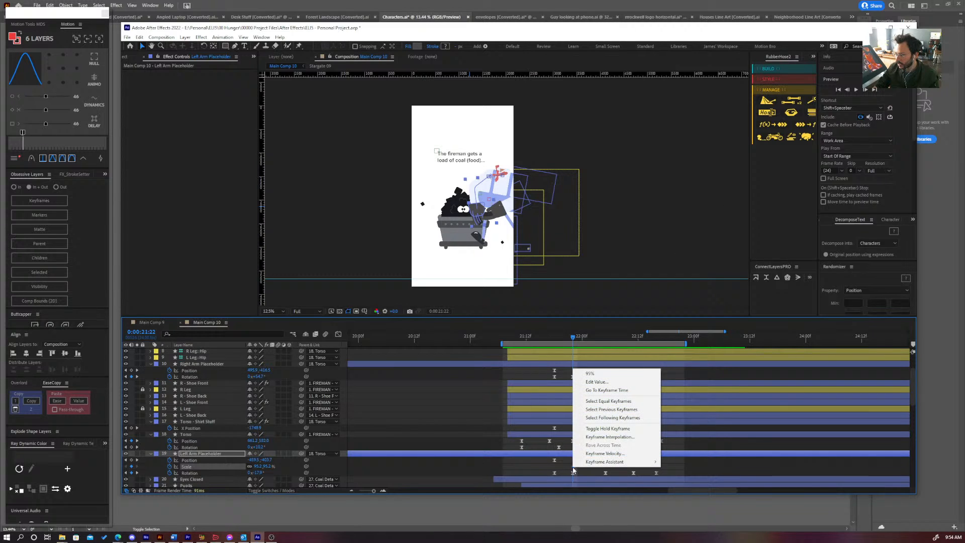
click(603, 427)
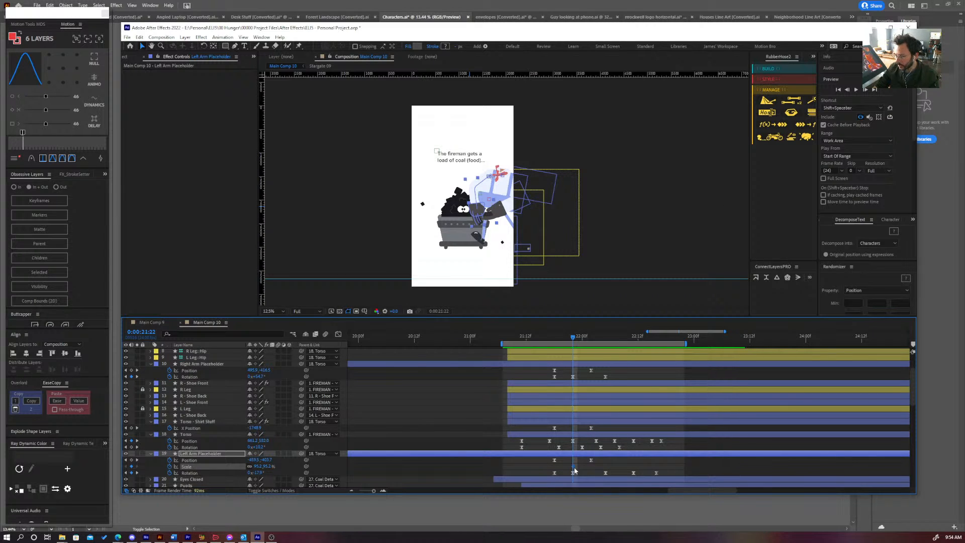
mouse_move(575, 468)
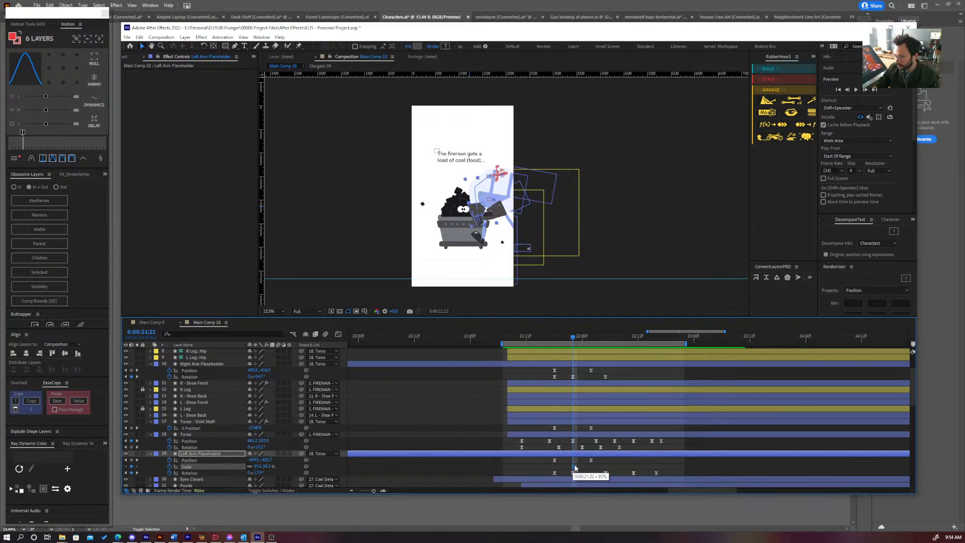
- Try mirroring the left arm by unlinking its Scale dimensions and setting the horizontal scale to -95.2% at 0:00:21:22
click(250, 467)
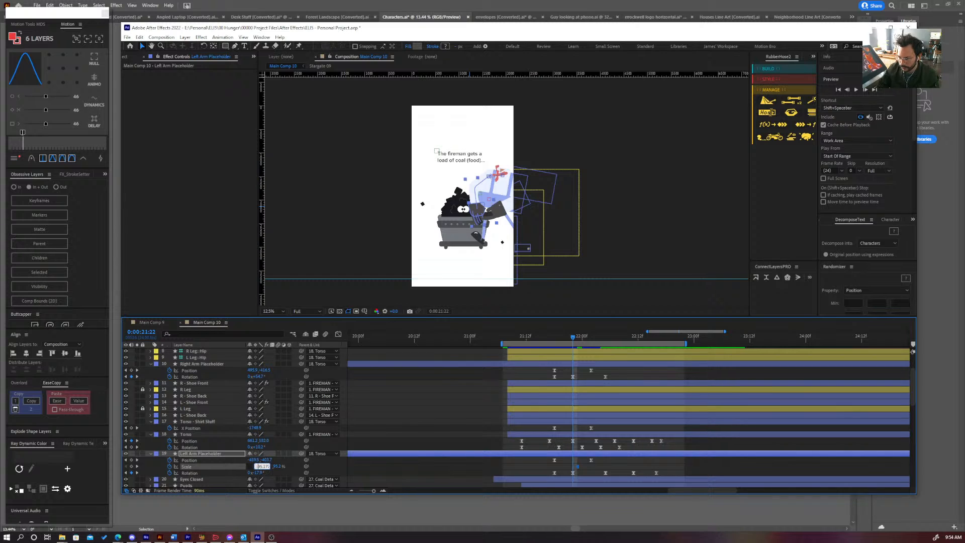
text(-95.2)
key(Return)
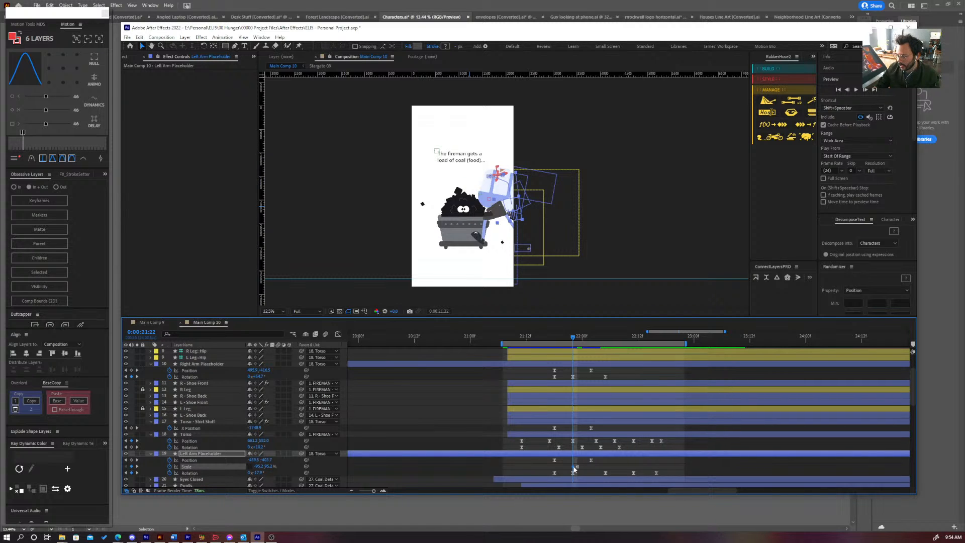
mouse_move(575, 334)
mouse_down()
mouse_move(586, 338)
mouse_move(565, 346)
mouse_up()
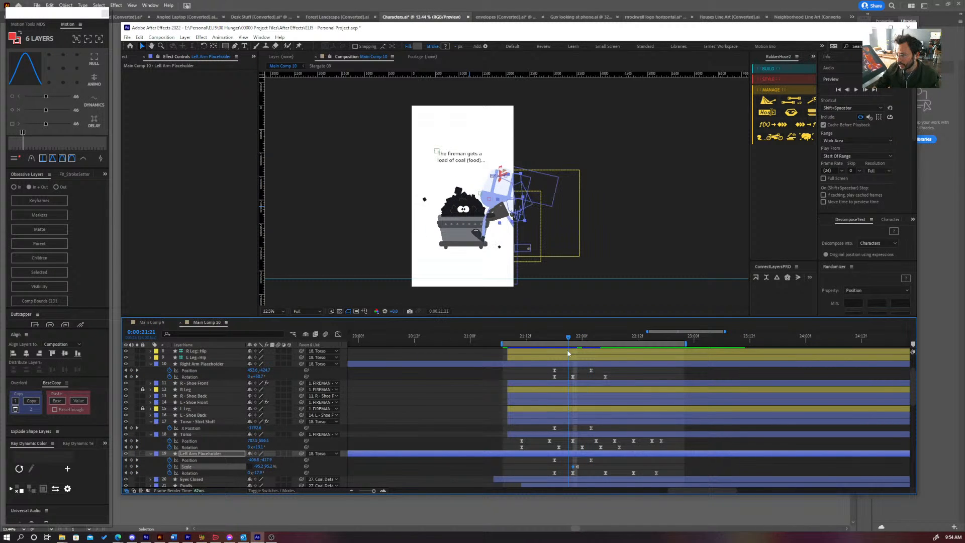
drag(570, 354, 574, 354)
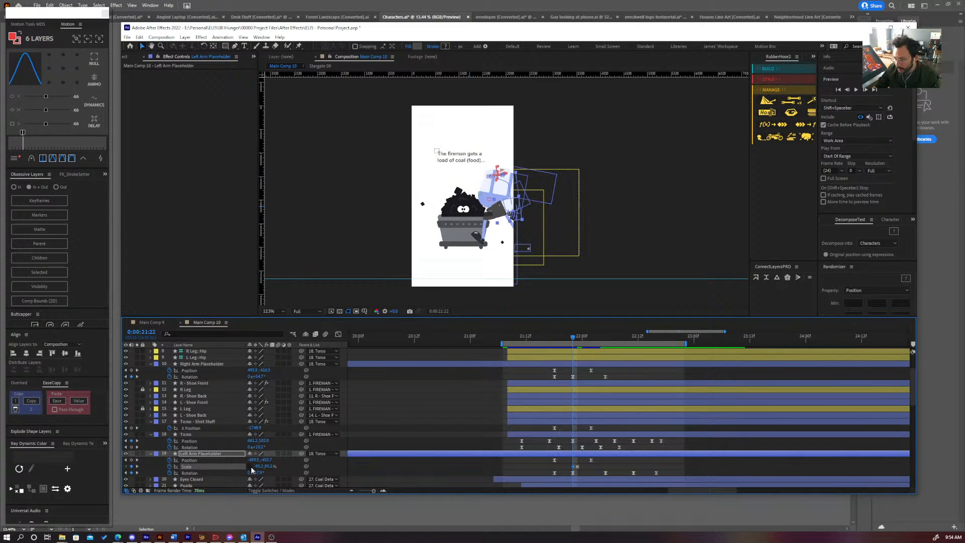
- Adjust Left Arm Placeholder's rotation at 0:00:21:22, shift the Scale flip keyframes to 0:00:22:02, and preview the turn
mouse_move(258, 472)
mouse_down()
mouse_move(282, 471)
mouse_move(272, 476)
mouse_up()
drag(574, 340, 593, 353)
drag(582, 467, 570, 469)
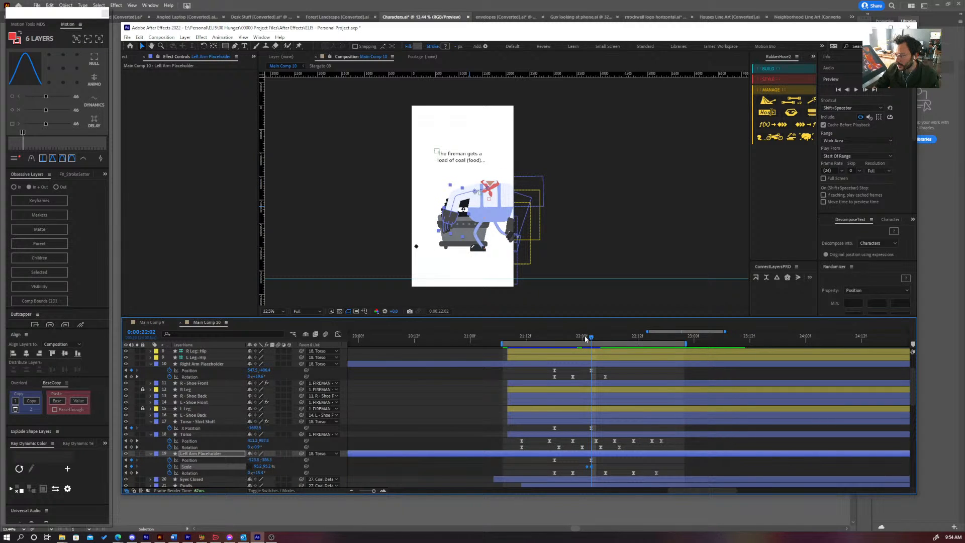
mouse_move(591, 340)
mouse_down()
mouse_move(581, 340)
mouse_move(610, 347)
mouse_move(578, 353)
mouse_up()
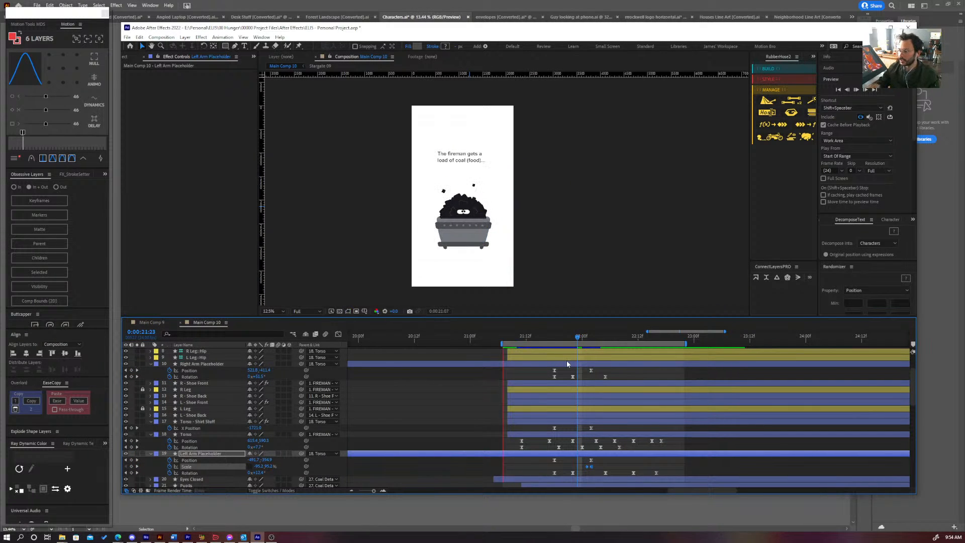
key(space)
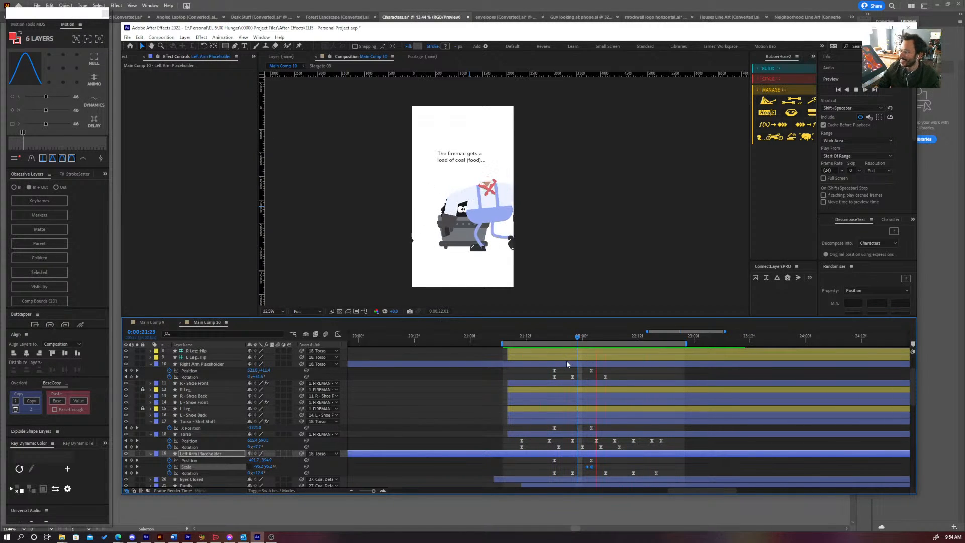
- Remove Left Arm Placeholder's Scale animation, readjust its Rotation keyframe at 0:00:21:22, and preview the arm's swing up to 0:00:22:02
mouse_move(578, 339)
mouse_down()
mouse_move(592, 343)
mouse_move(556, 345)
mouse_move(592, 348)
mouse_up()
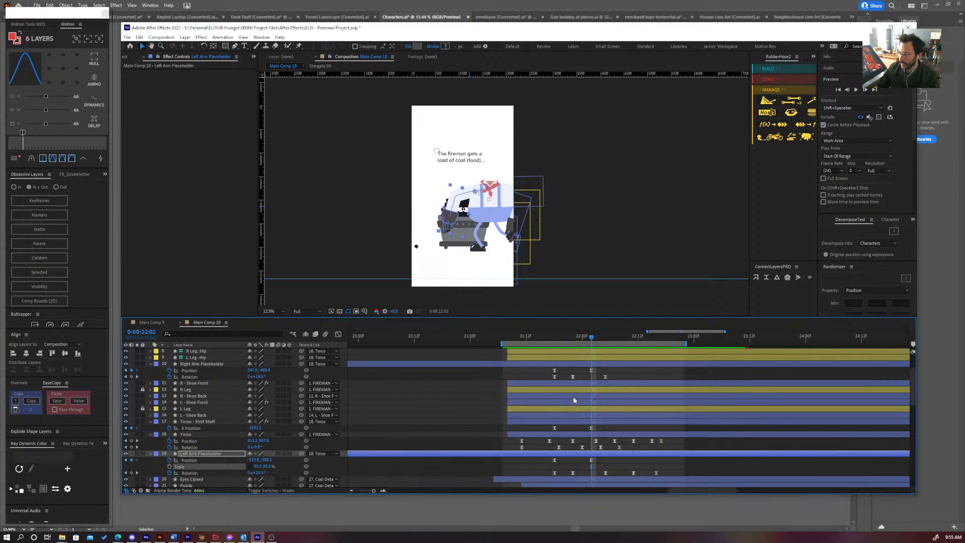
mouse_move(575, 339)
mouse_down()
mouse_move(565, 344)
mouse_move(573, 341)
mouse_up()
drag(261, 473, 239, 473)
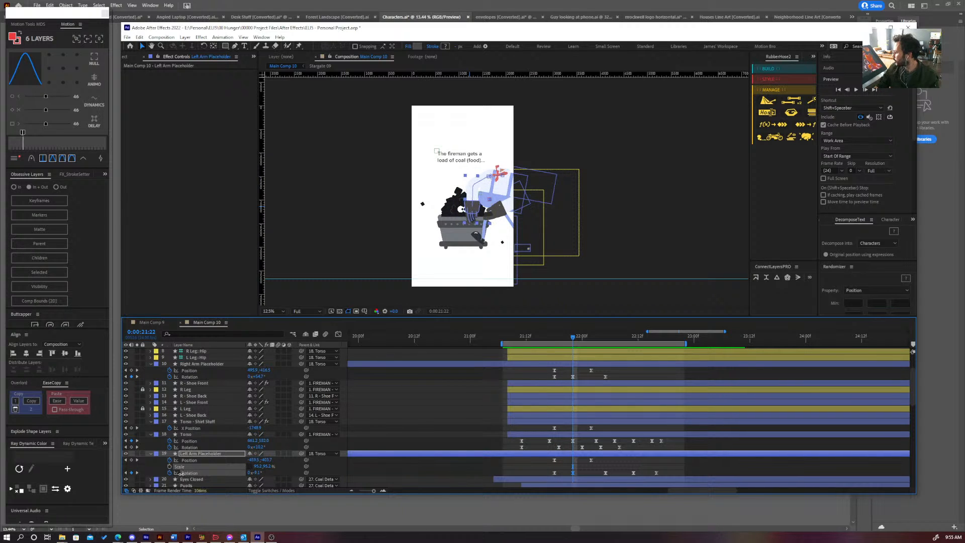
drag(169, 476, 159, 477)
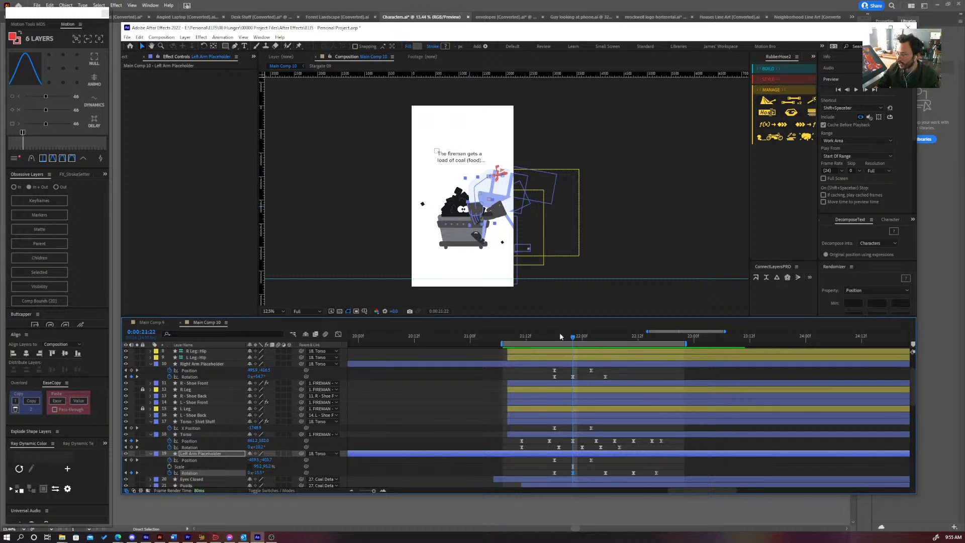
drag(560, 333, 538, 353)
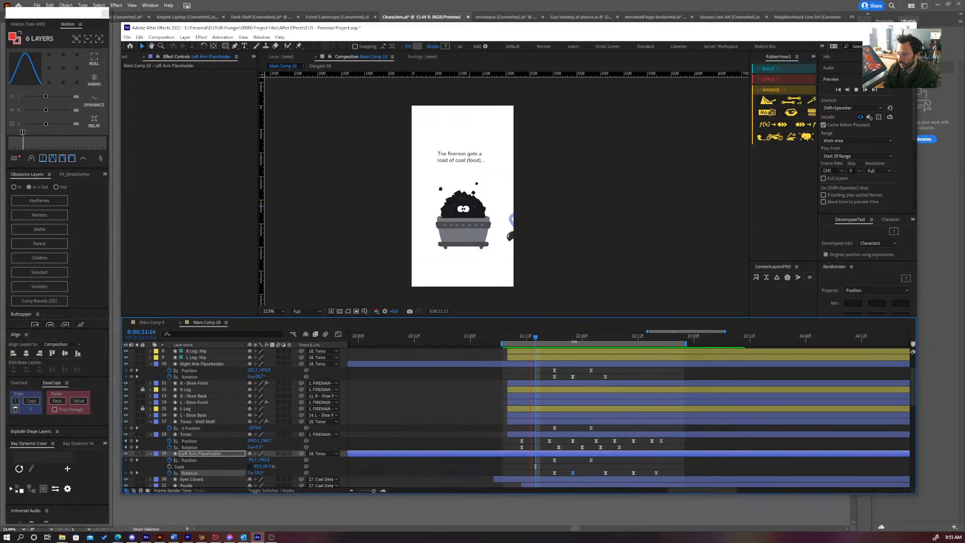
key(space)
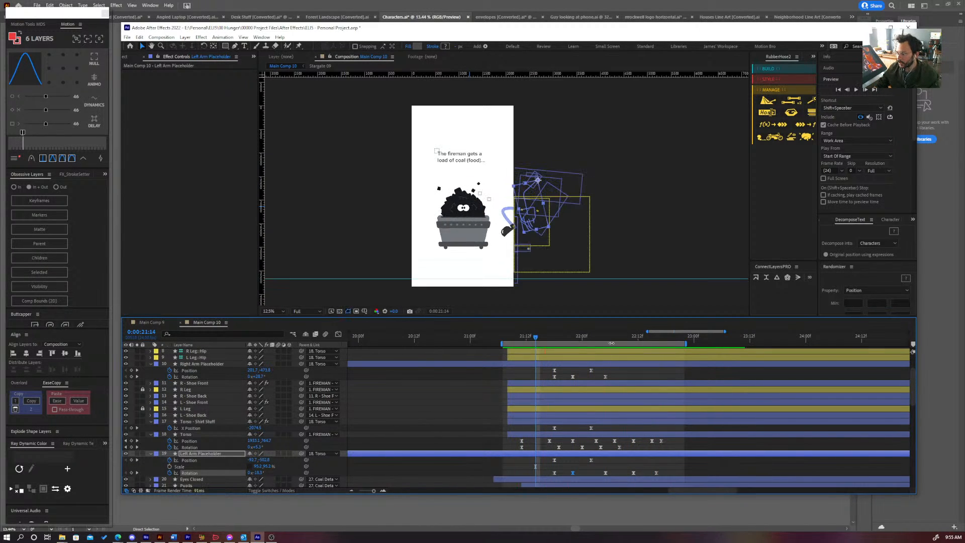
drag(560, 338, 592, 339)
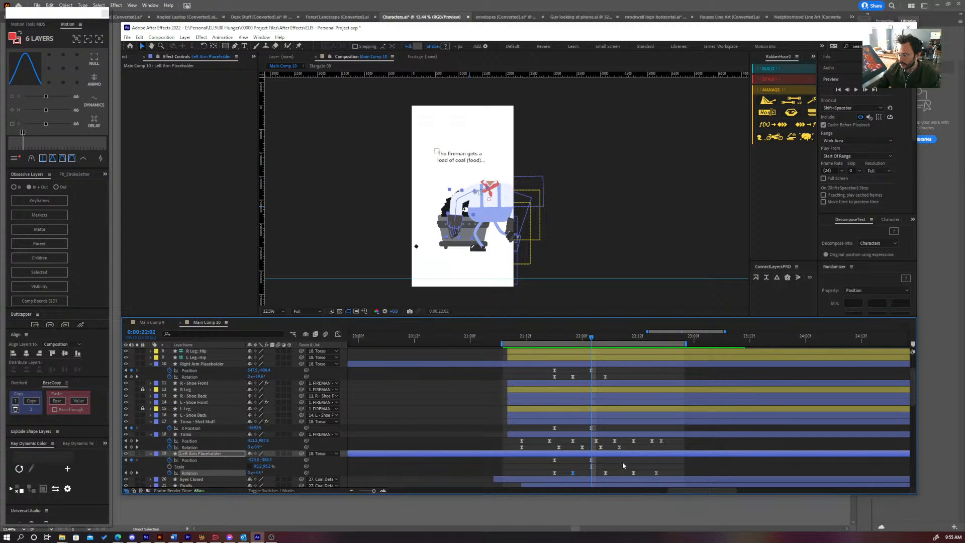
- Save the project, duplicate Main Comp 10 in the project, and open the duplicate composition
key(ctrl+s)
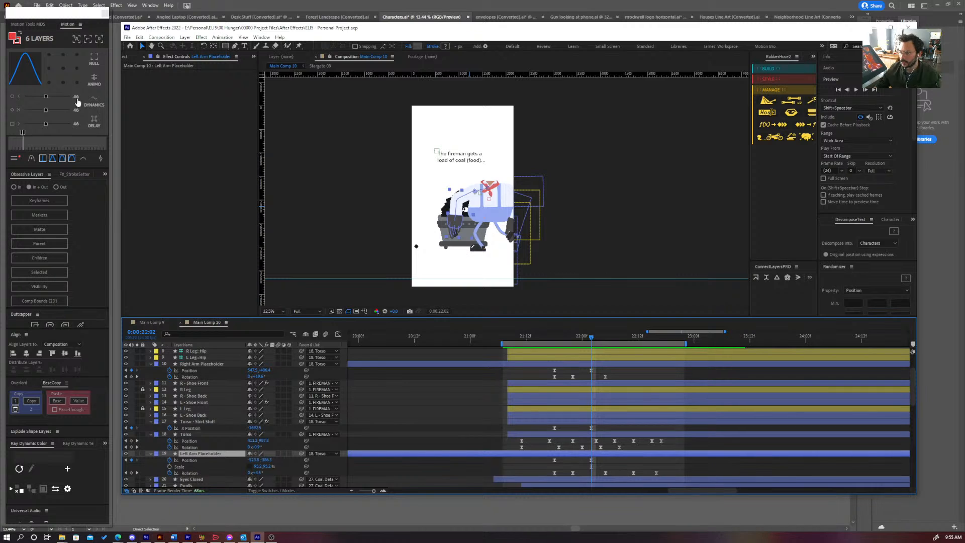
click(124, 57)
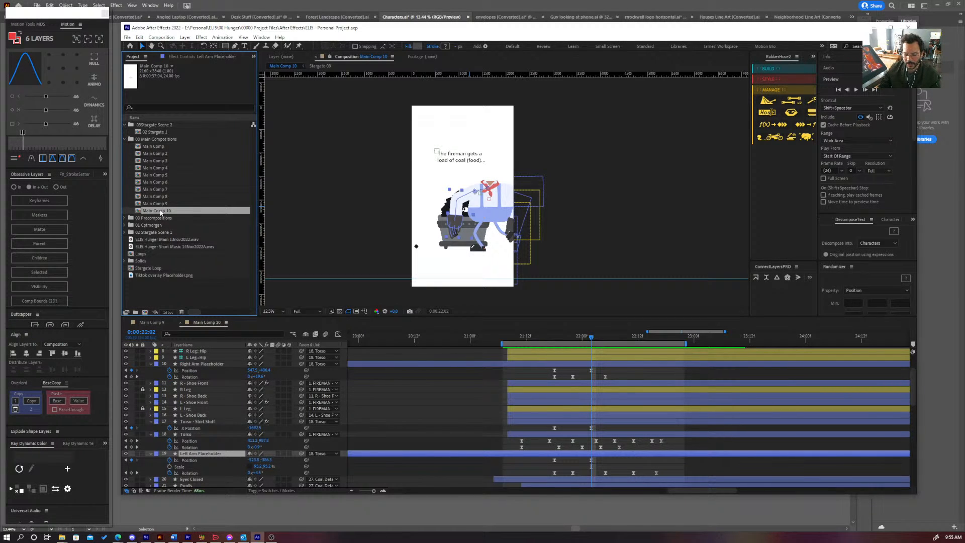
key(ctrl+d)
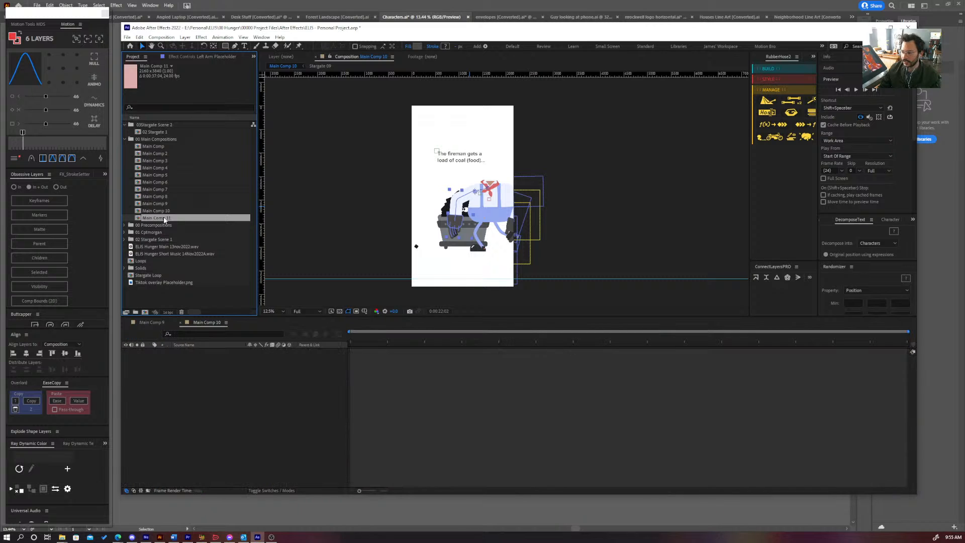
double_click(164, 220)
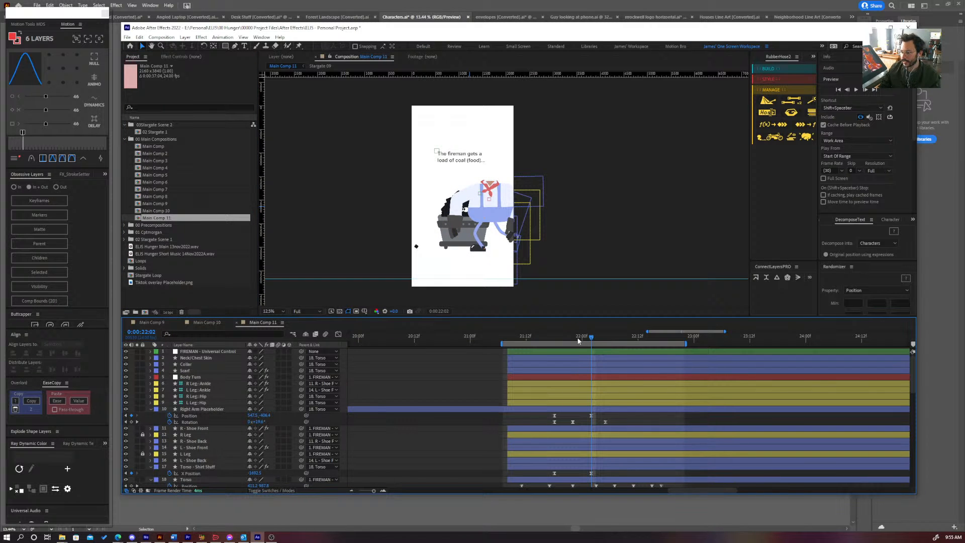
- Set the start of the duplicate composition's work area to 0:00:20:19 and preview the fireman's entrance
drag(591, 338, 570, 353)
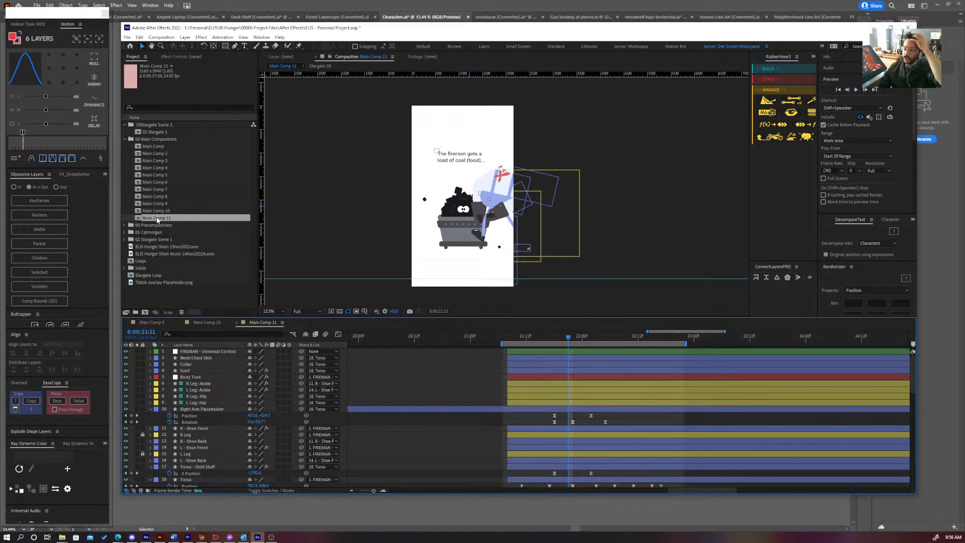
mouse_move(569, 341)
mouse_down()
mouse_move(578, 339)
mouse_move(553, 343)
mouse_move(596, 353)
mouse_move(556, 351)
mouse_move(567, 354)
mouse_up()
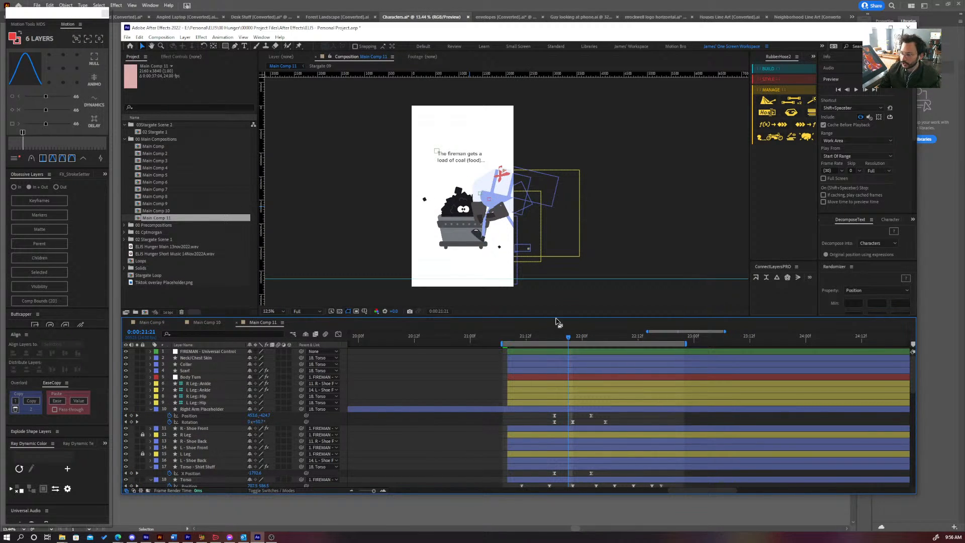
drag(569, 338, 447, 349)
key(b)
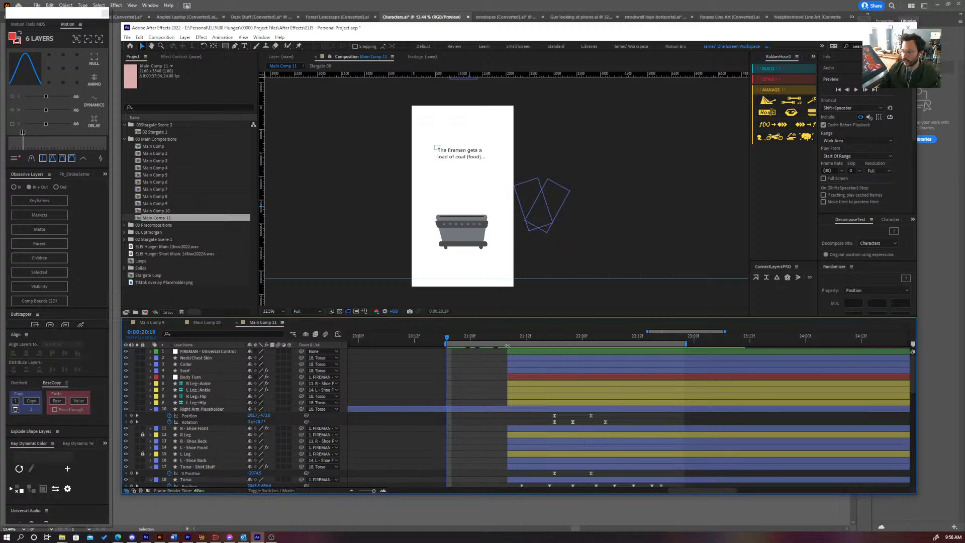
key(space)
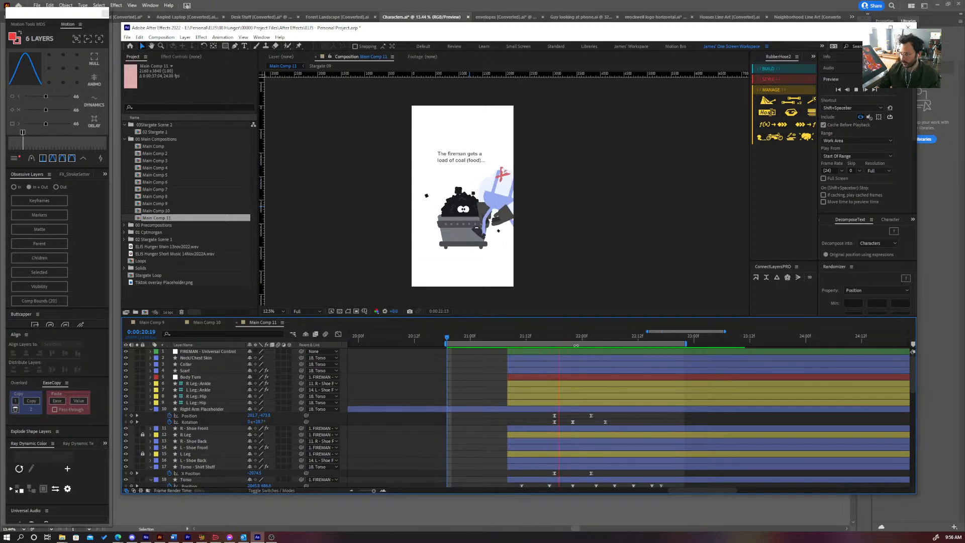
- Enlarge the timeline and examine which layers make up the fireman and coal scene, from FIREMAN - Universal Control down to Bucket
drag(563, 316, 567, 256)
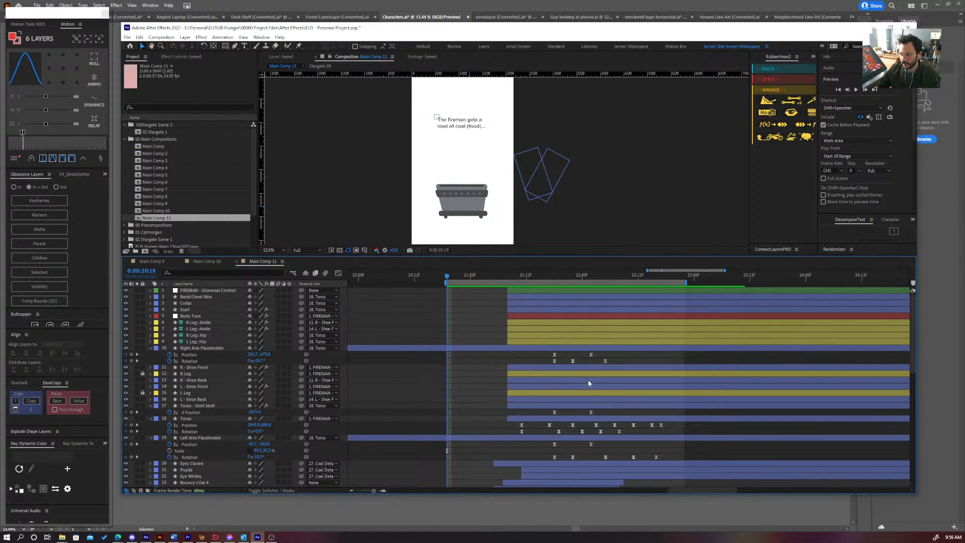
key(grave)
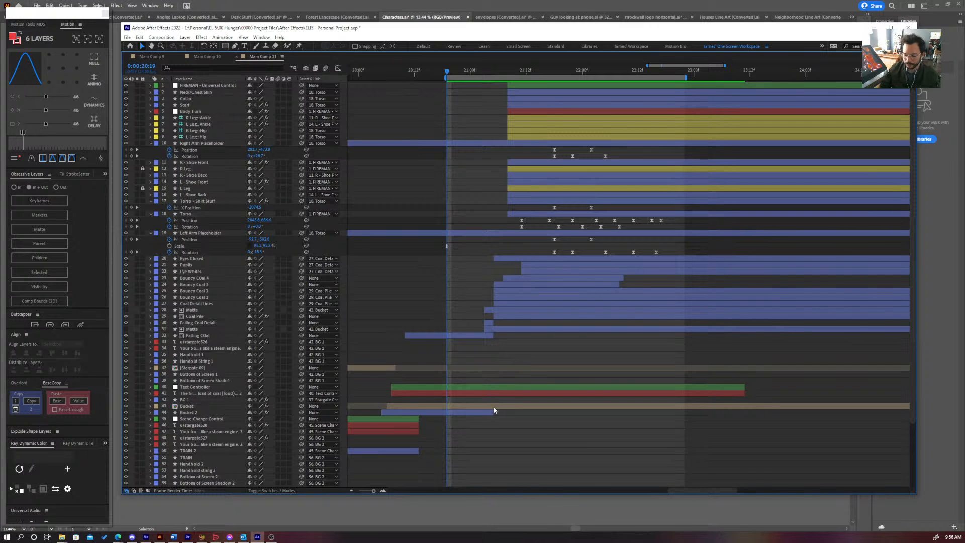
key(minus)
key(minus)
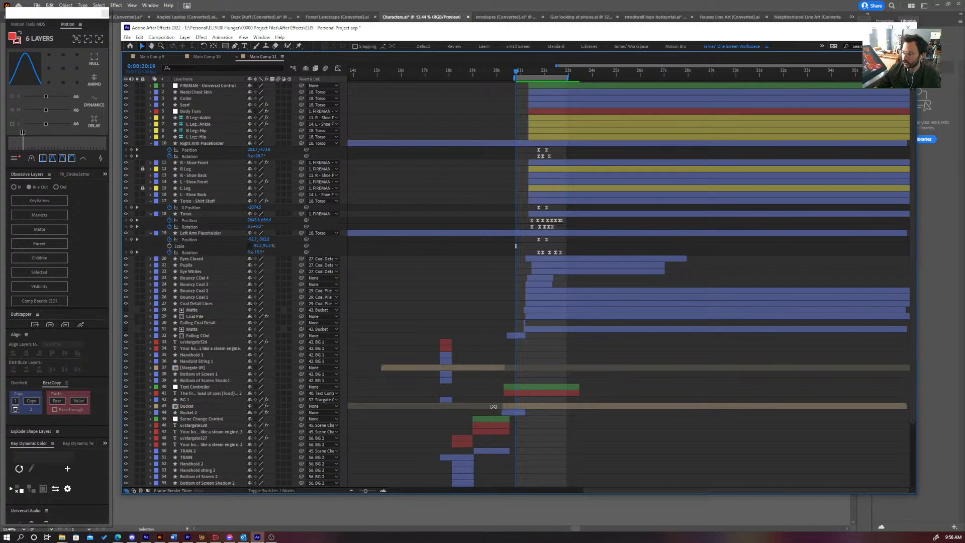
scroll(493, 410, down, 4)
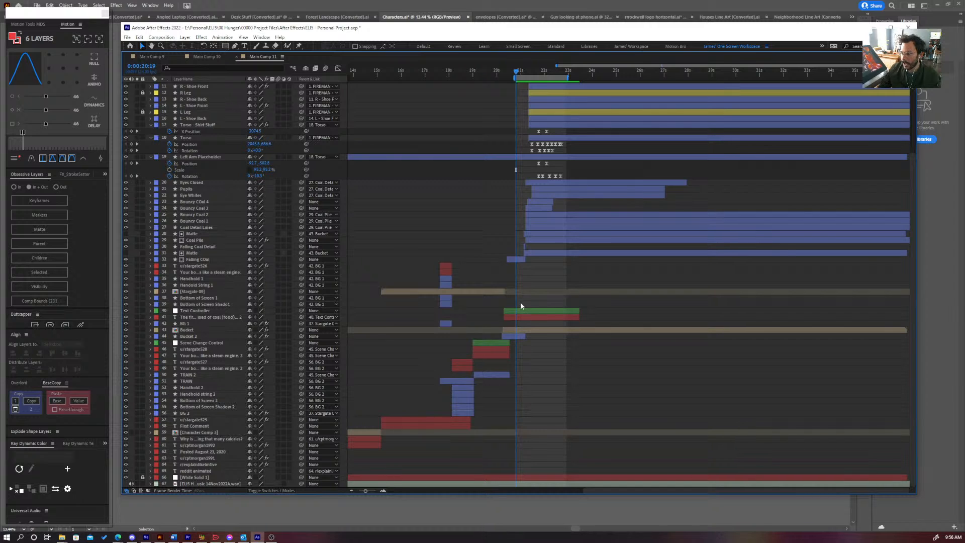
click(518, 331)
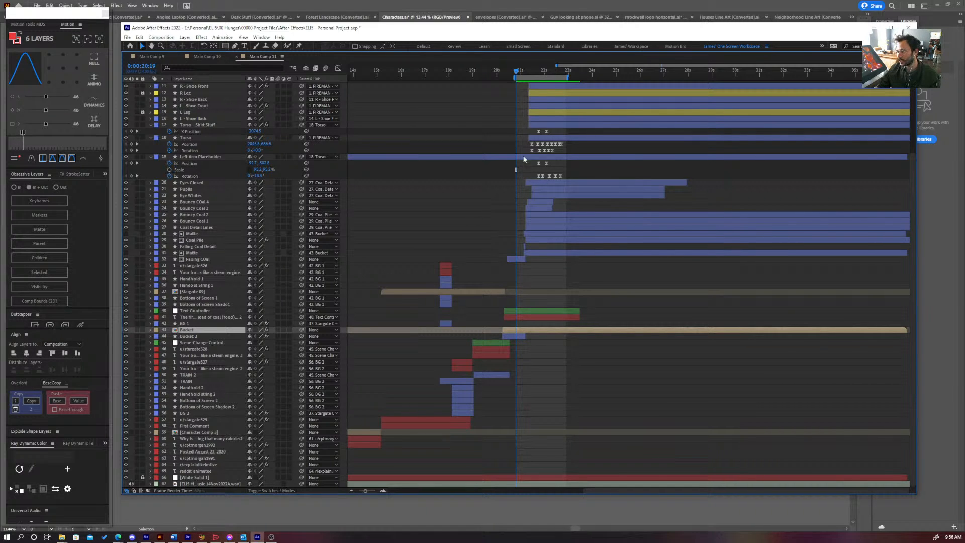
scroll(553, 116, up, 4)
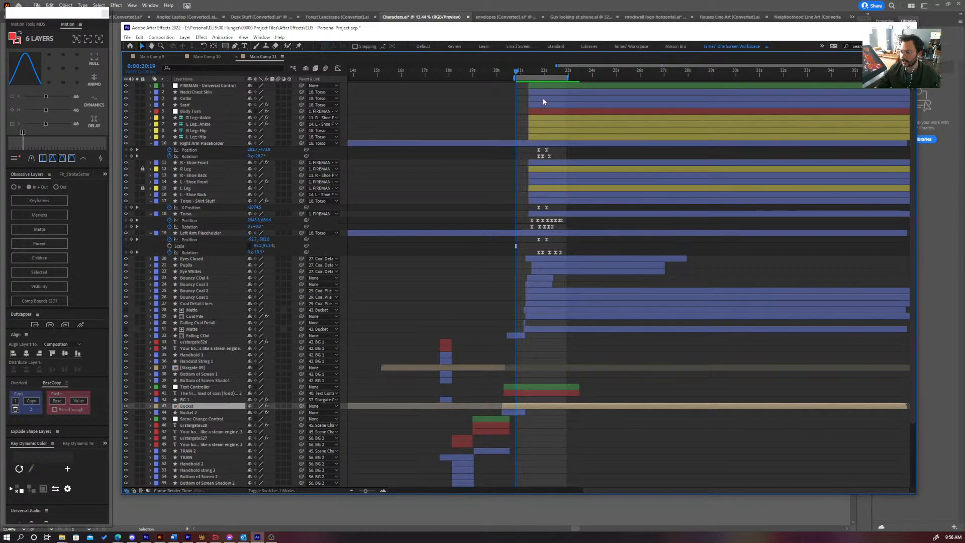
click(544, 86)
shift+click(520, 335)
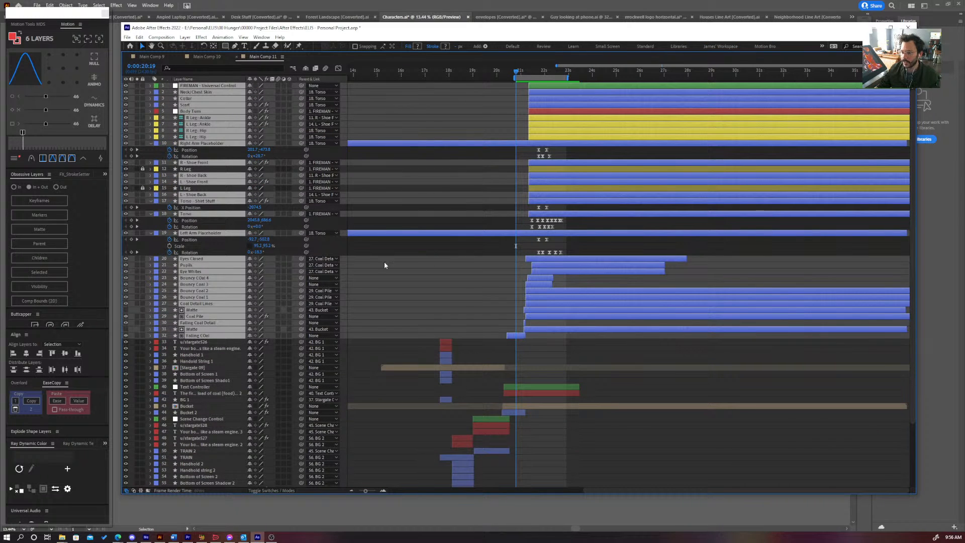
click(619, 226)
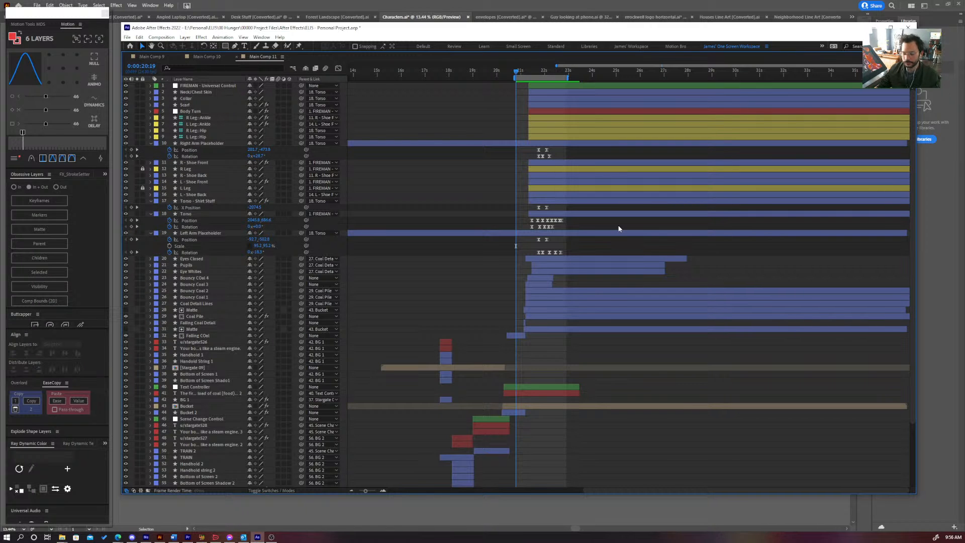
- Restore the full workspace layout and review the fireman's entrance around 0:00:21:19 and the train scene at 0:00:19:06
key(grave)
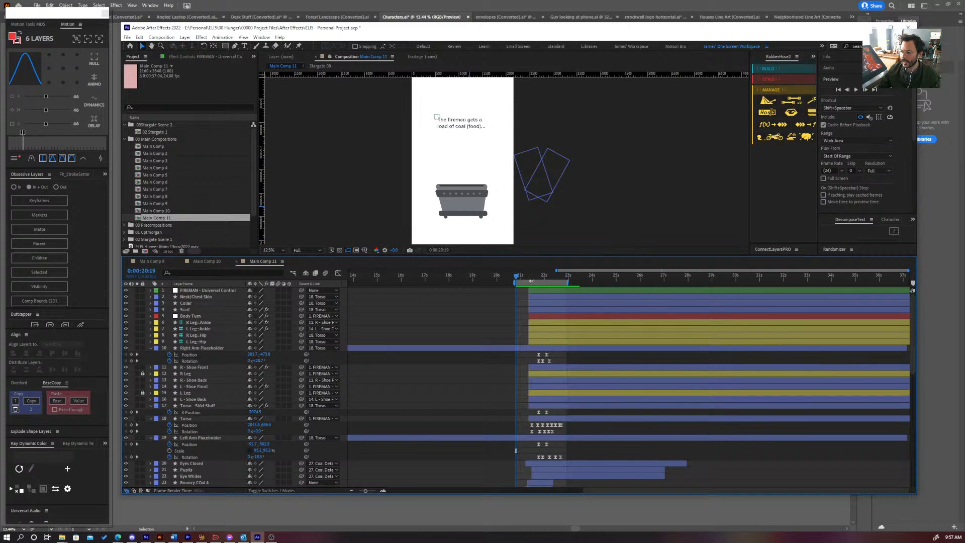
mouse_move(522, 279)
mouse_down()
mouse_move(548, 278)
mouse_move(541, 282)
mouse_up()
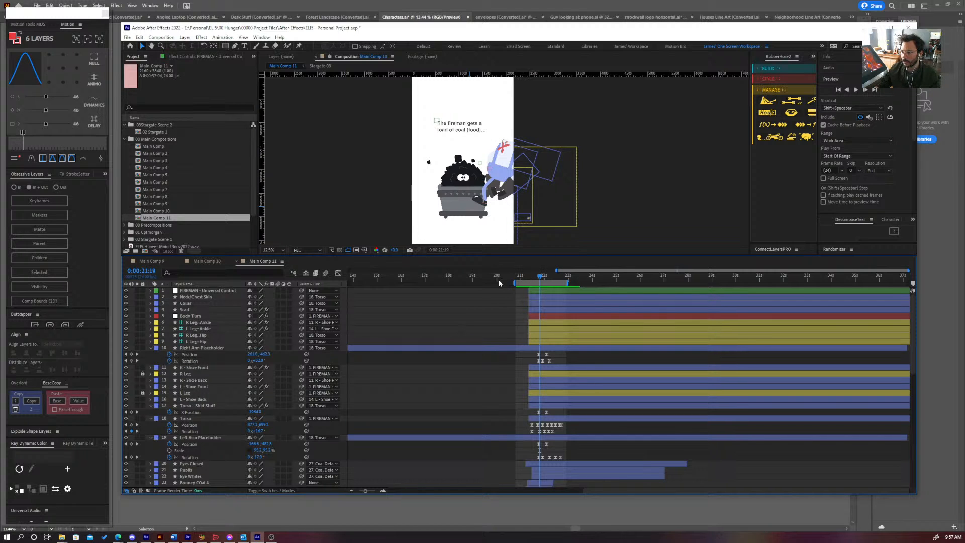
drag(497, 279, 479, 279)
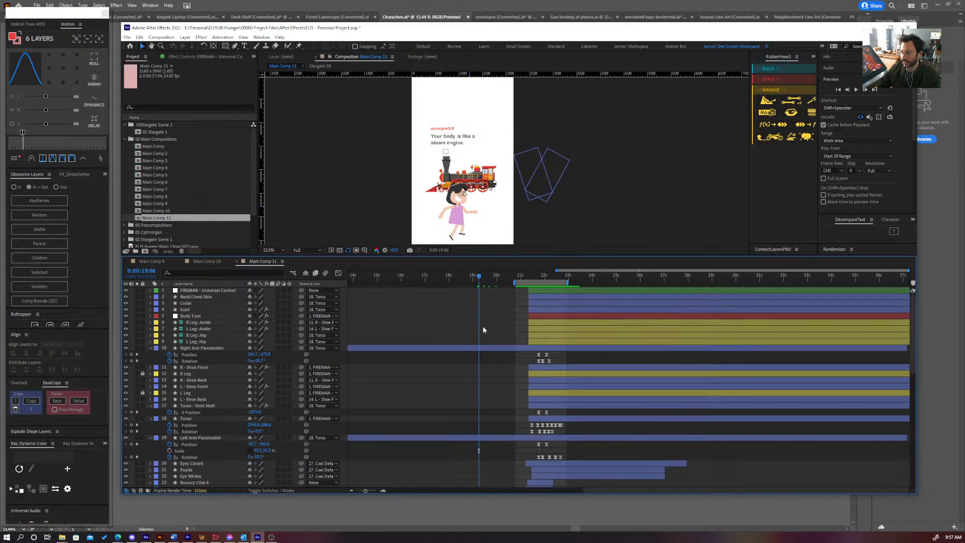
scroll(482, 330, down, 3)
scroll(488, 323, down, 5)
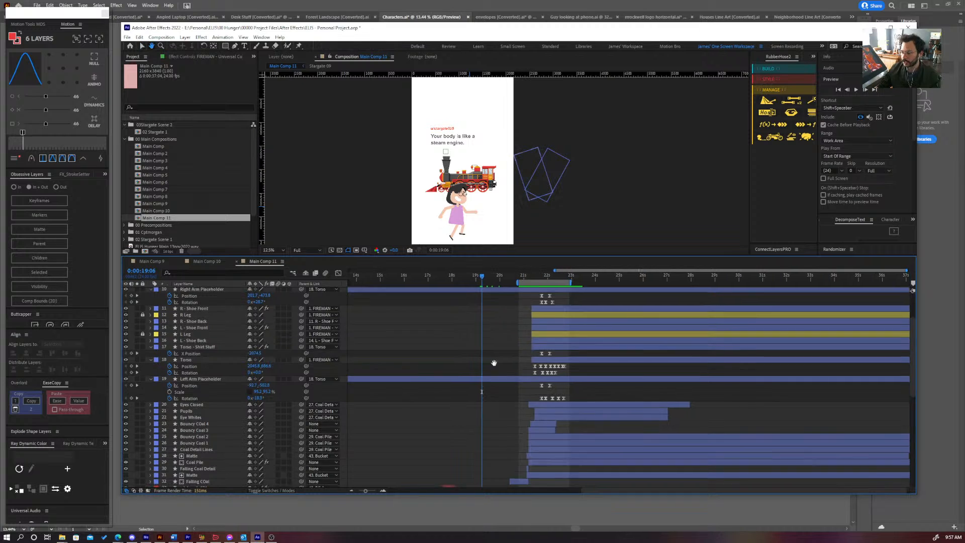
- Set the work area from the start of the Stargate 09 layer at 0:00:15:04 to 0:00:20:01
click(475, 280)
drag(456, 282, 385, 291)
click(404, 414)
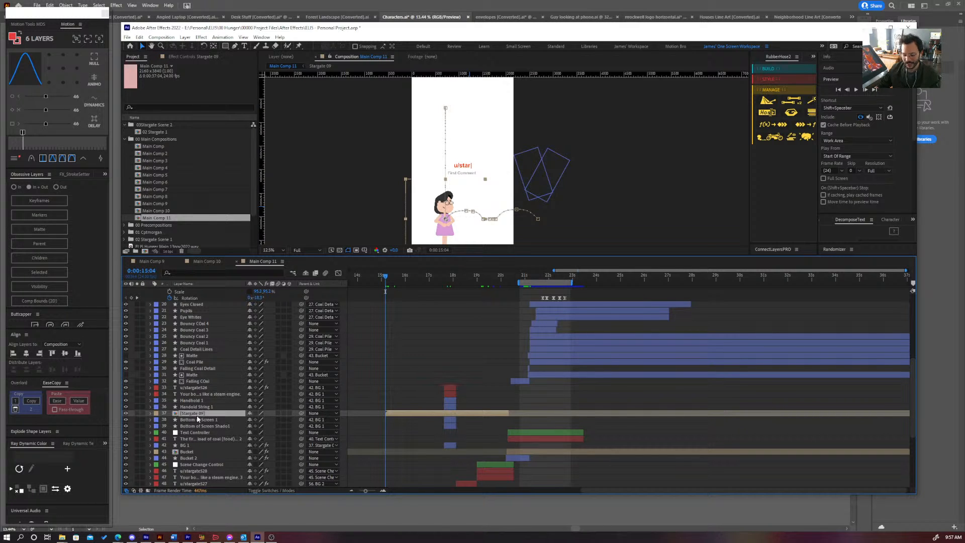
key(b)
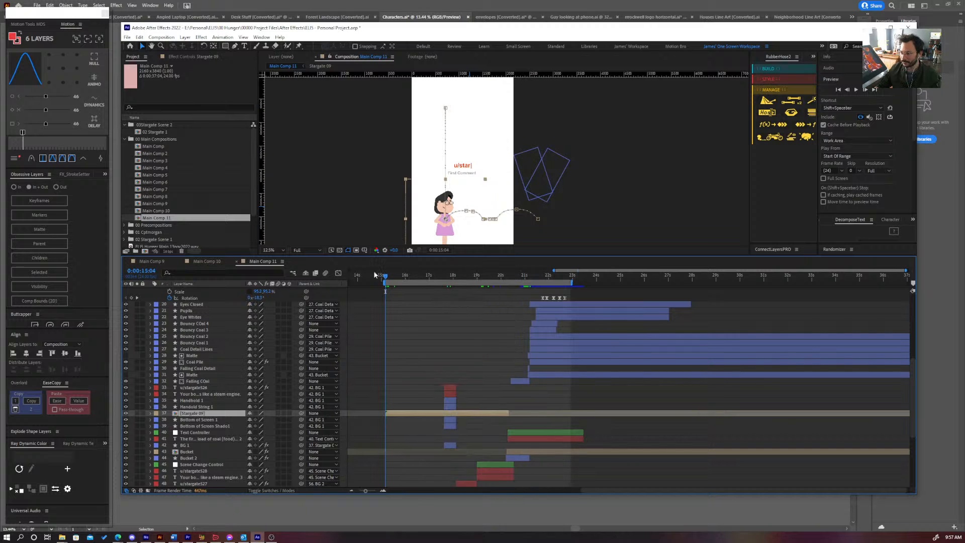
key(space)
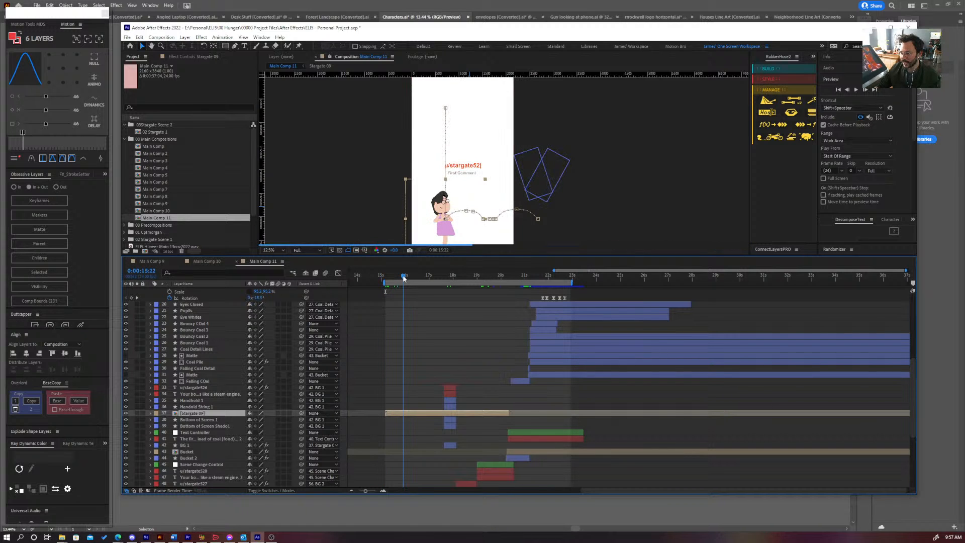
drag(430, 275, 501, 280)
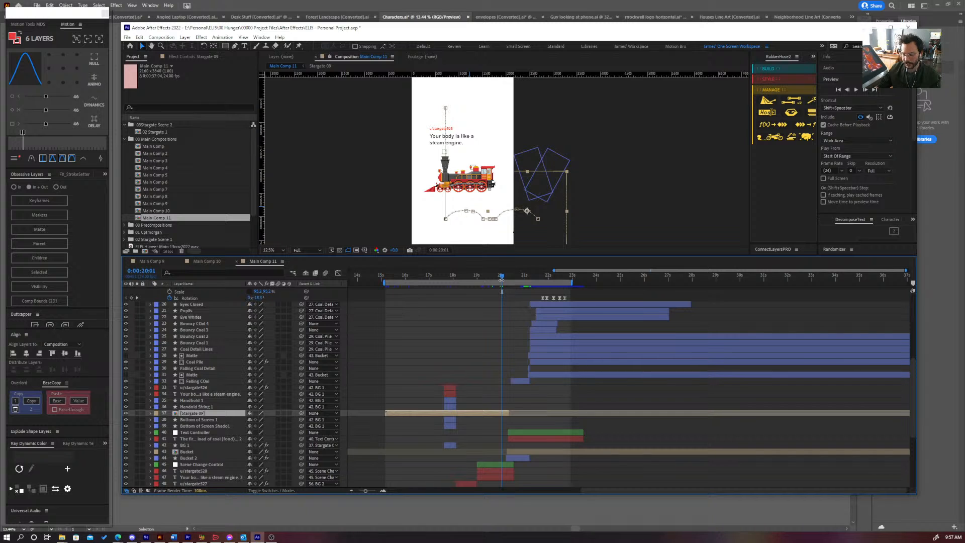
key(n)
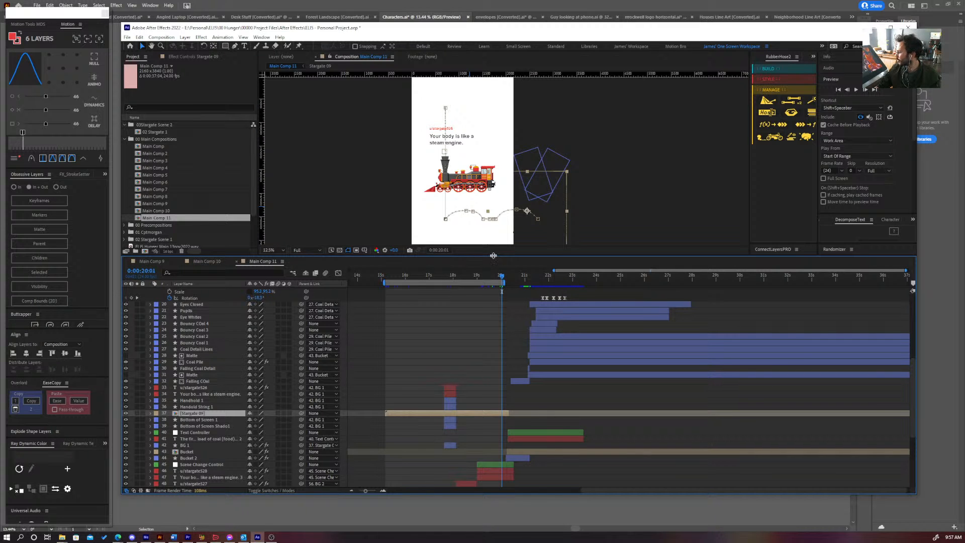
- Preview the Stargate character's work area in an enlarged composition view, from her First Comment title to the steam engine
drag(493, 255, 492, 330)
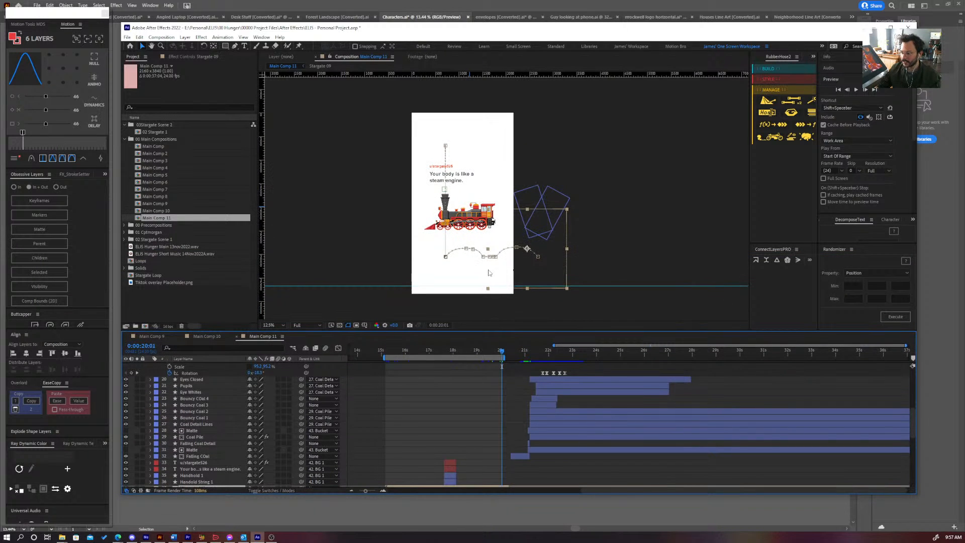
key(grave)
scroll(490, 274, up, 1)
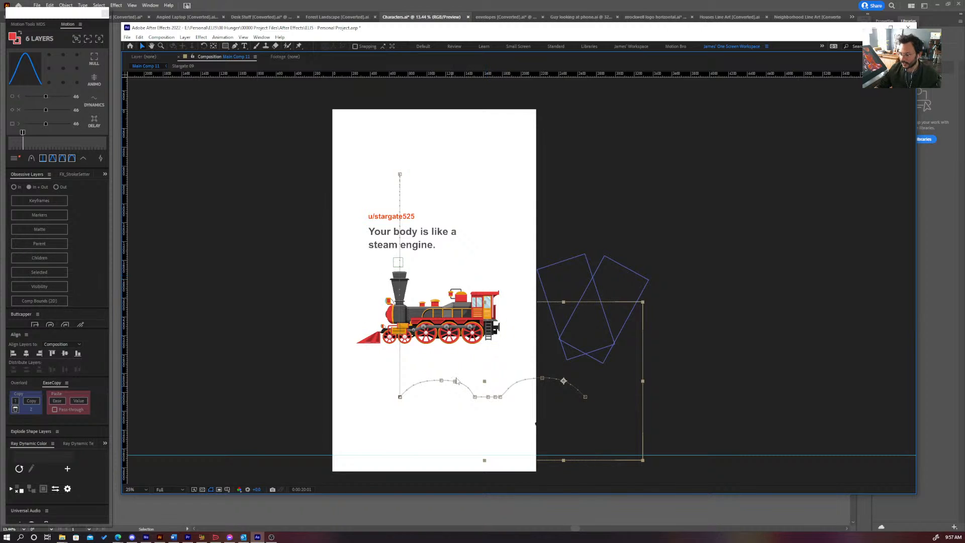
key(space)
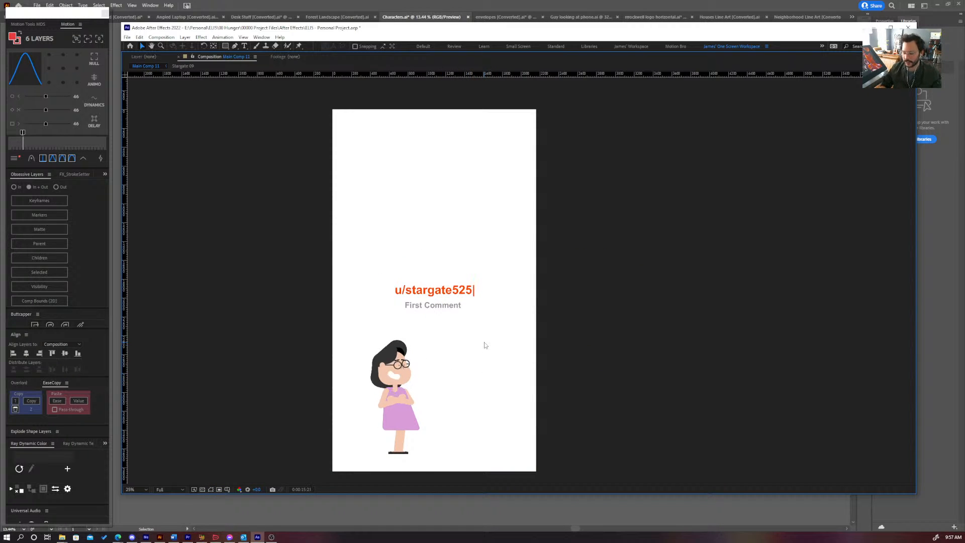
key(grave)
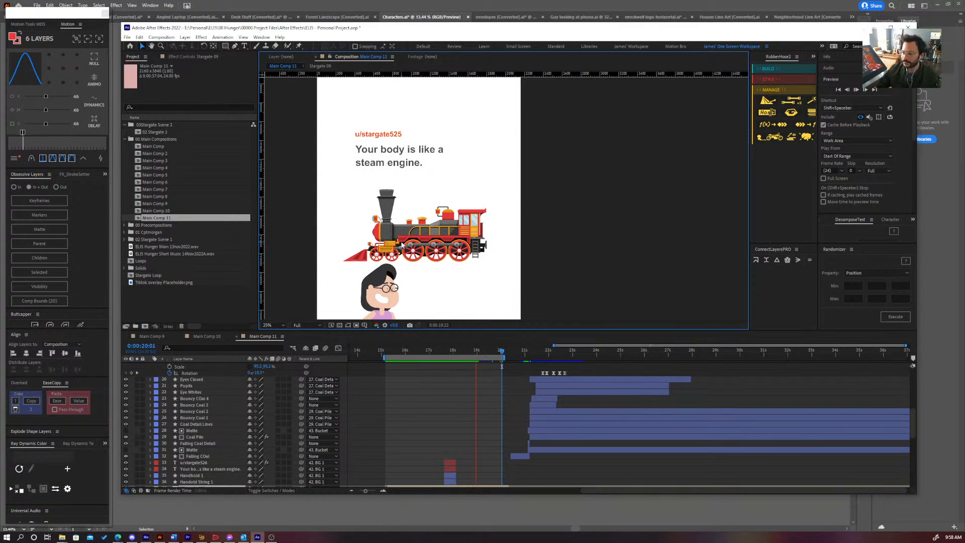
key(grave)
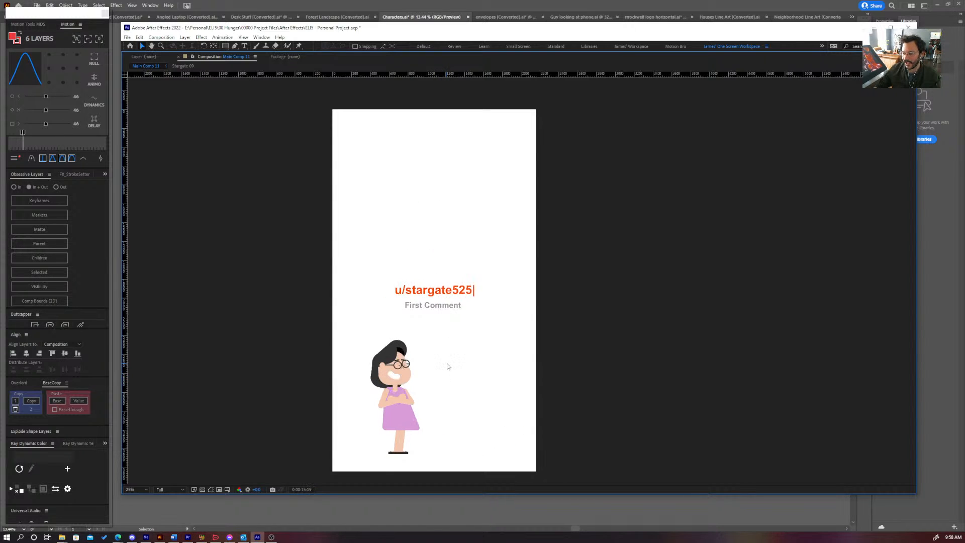
key(space)
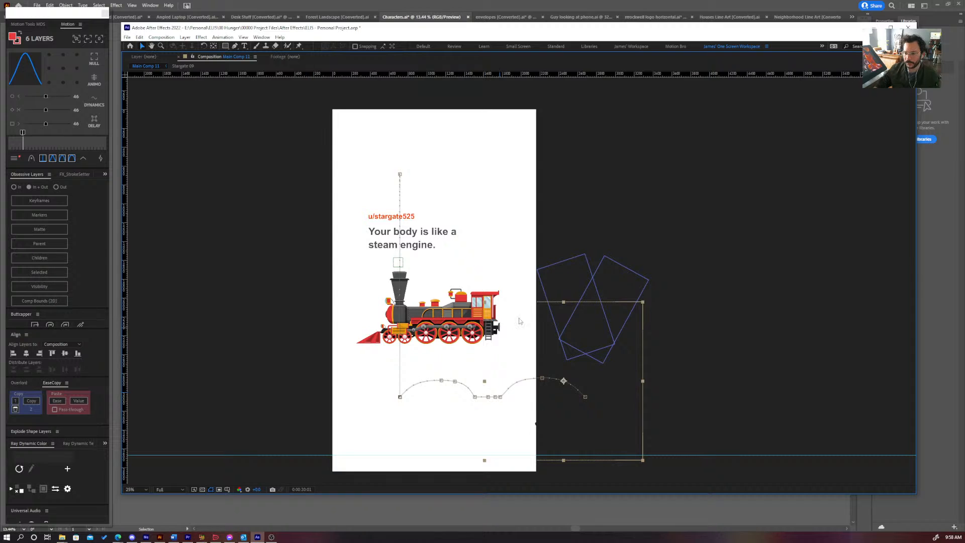
- Examine the woman's jumping poses below the train between 0:00:19:12 and 0:00:19:08 in Main Comp 11
key(grave)
mouse_move(499, 352)
mouse_down()
mouse_move(479, 353)
mouse_move(489, 351)
mouse_up()
key(space)
drag(458, 236, 463, 186)
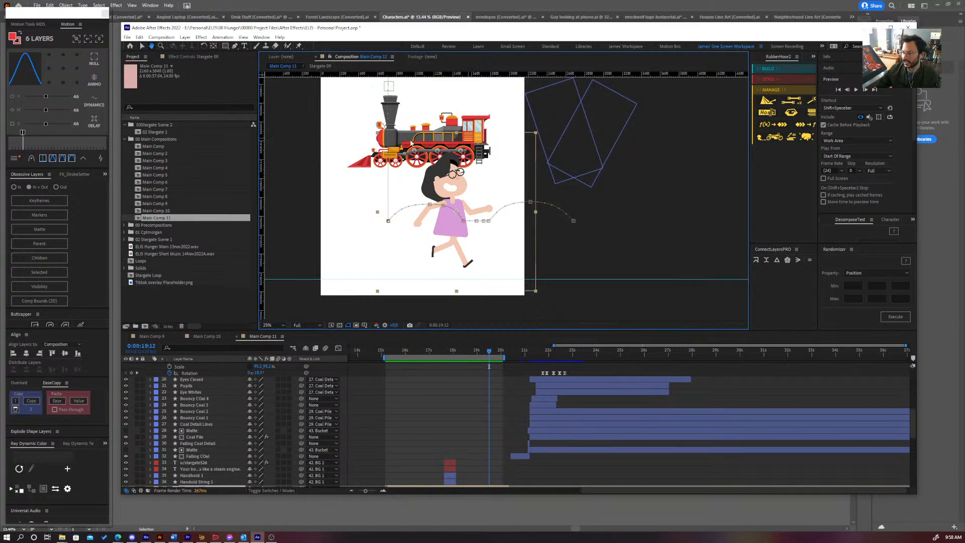
mouse_move(489, 350)
mouse_down()
mouse_move(458, 352)
mouse_move(494, 354)
mouse_move(485, 353)
mouse_up()
scroll(463, 461, down, 1)
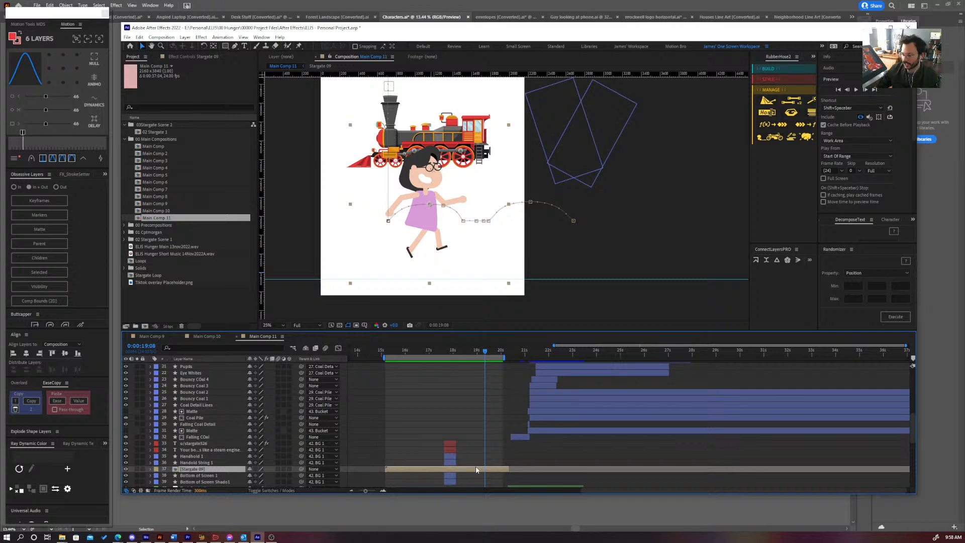
- Open the Stargate 09 precomposition and examine the woman's rigged pose and dress at 0:00:02:15
double_click(477, 471)
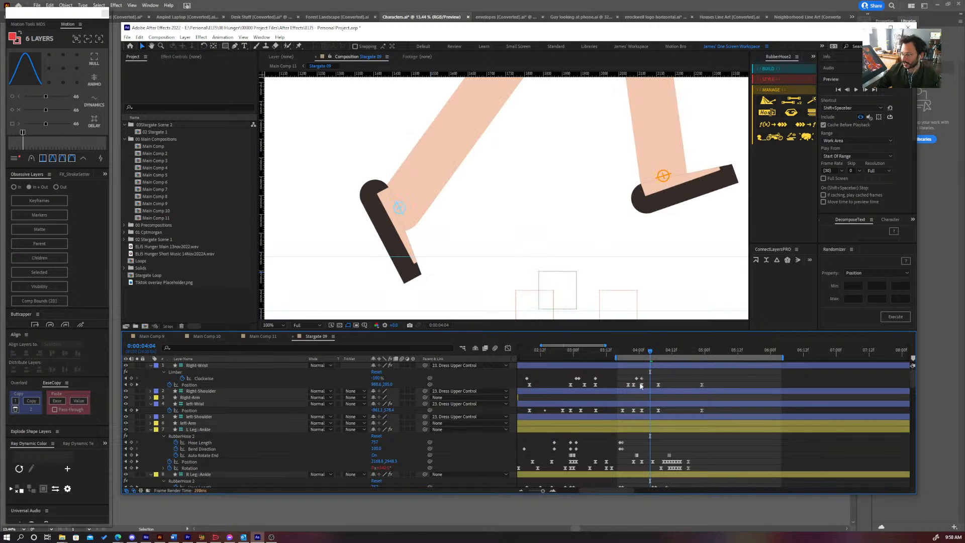
scroll(561, 237, down, 6)
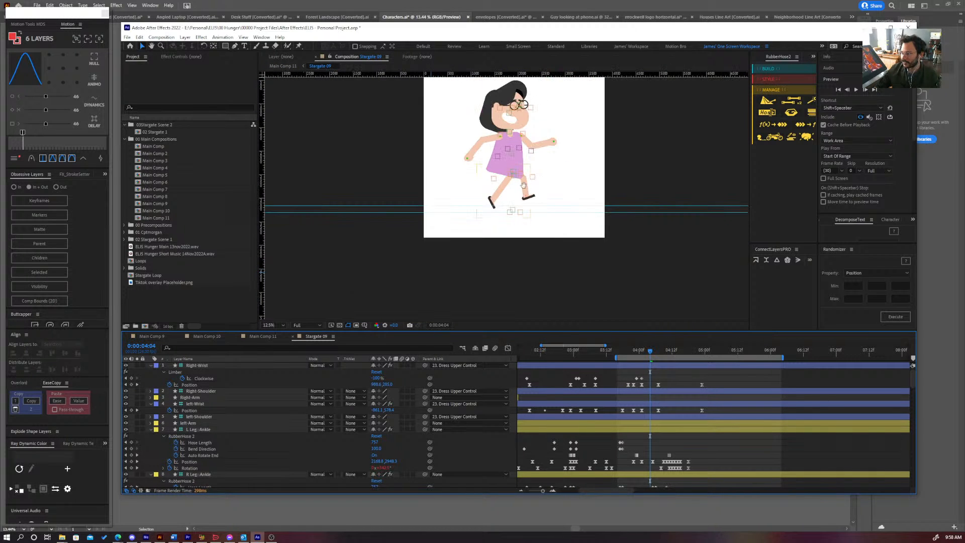
drag(512, 220, 510, 231)
click(633, 353)
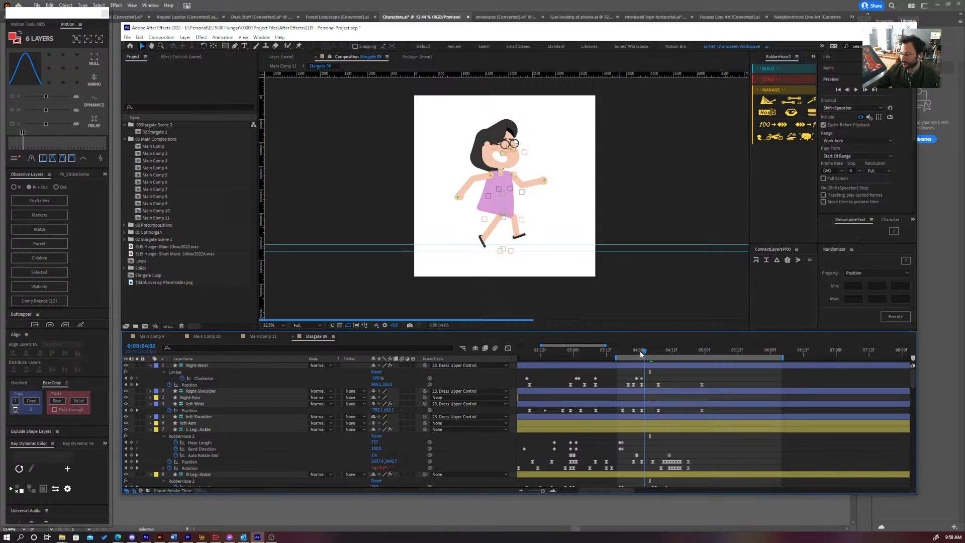
drag(633, 353, 549, 356)
click(492, 222)
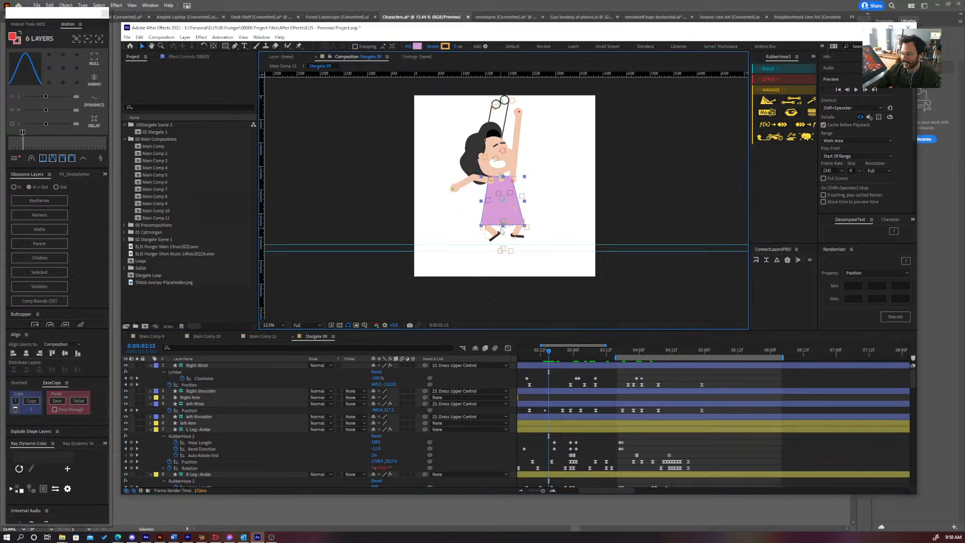
key(period)
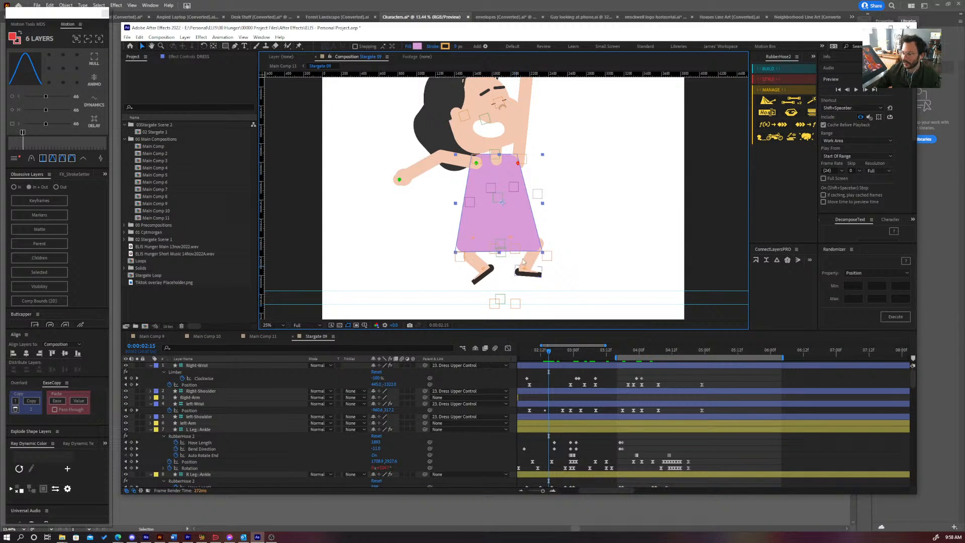
- Examine the woman's limb rig in Stargate 09 at 0:00:03:21, including the left wrist controller's motion path, and follow her leap to 0:00:04:02
click(814, 57)
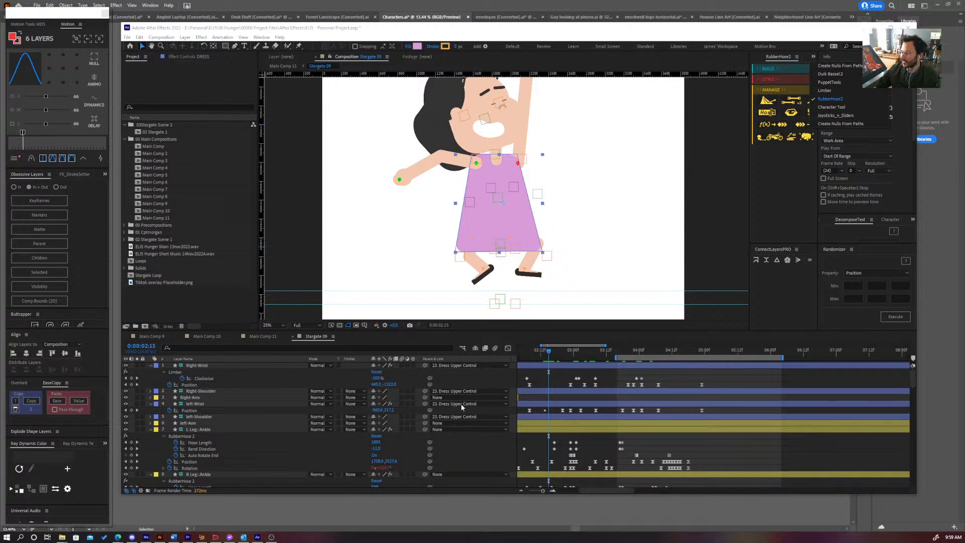
click(554, 351)
drag(561, 354, 634, 358)
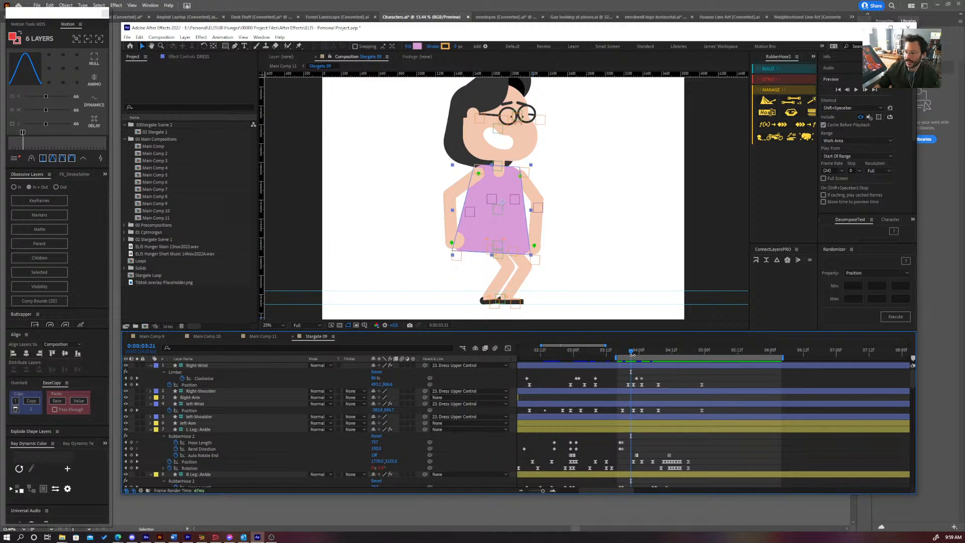
click(447, 229)
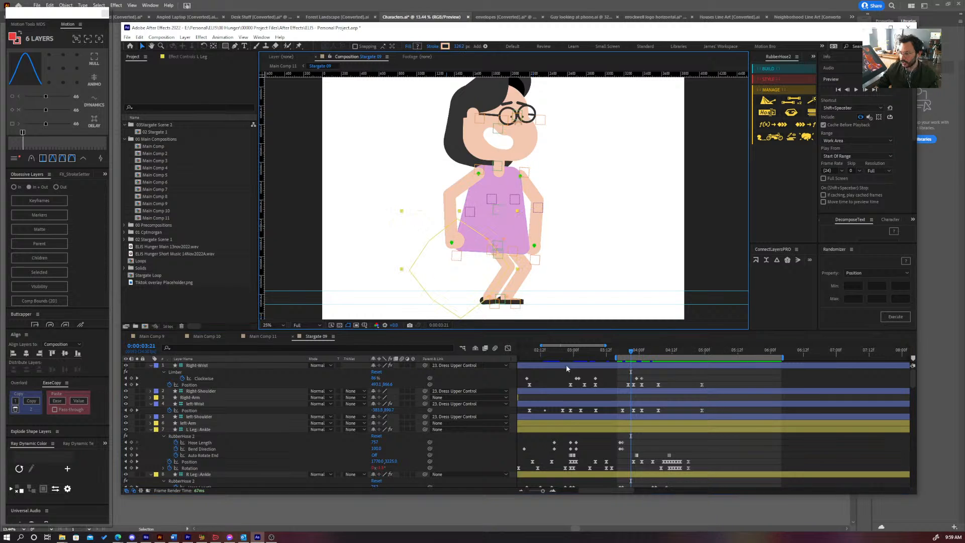
click(636, 442)
drag(630, 356, 631, 356)
click(452, 244)
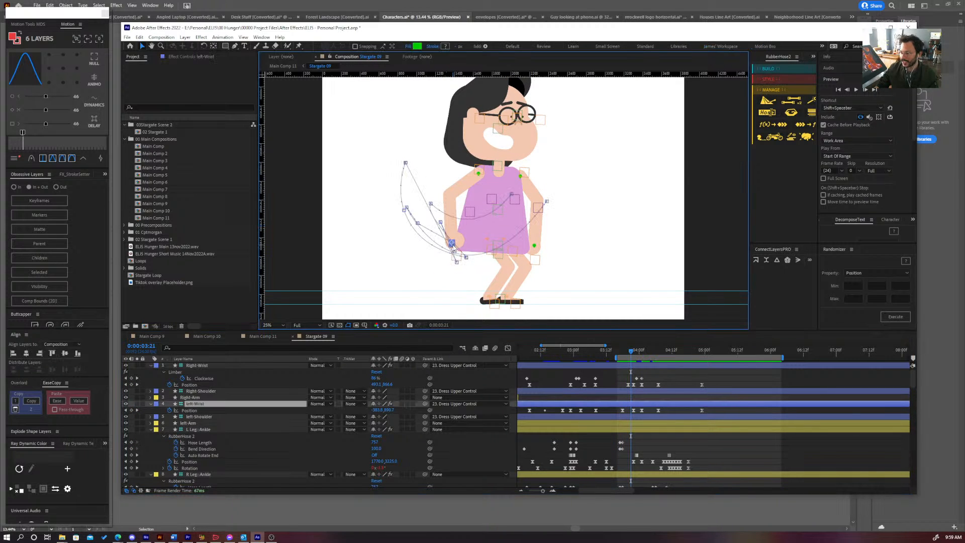
click(660, 398)
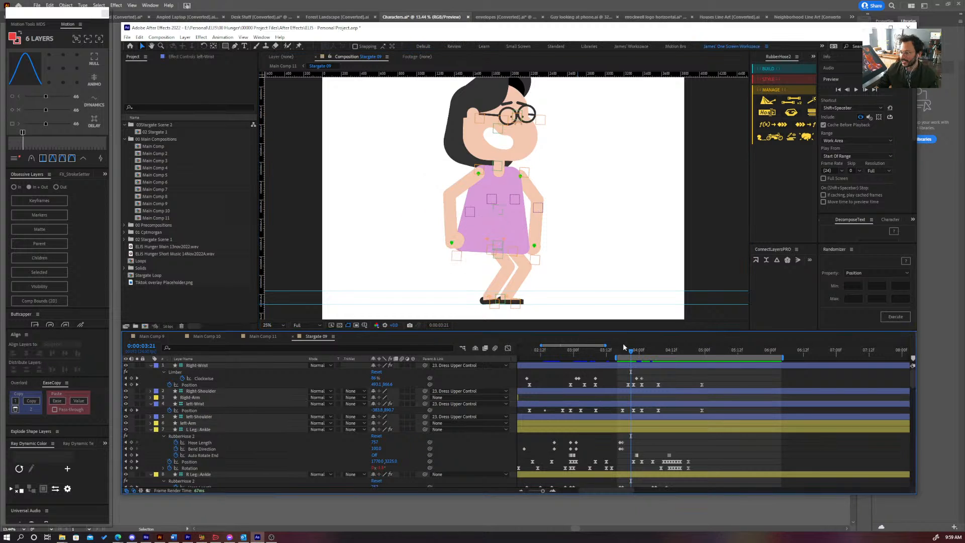
drag(628, 354, 646, 375)
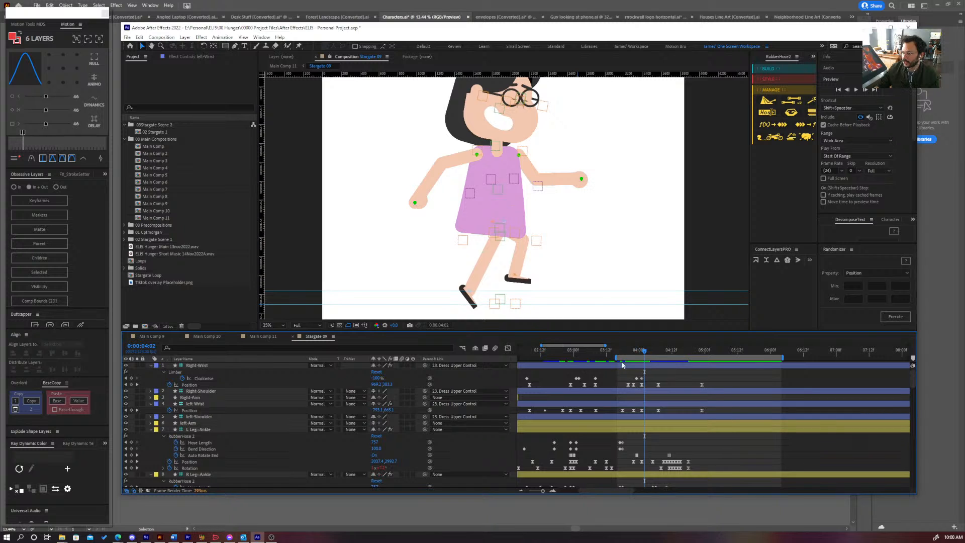
- Return to Main Comp 11, go to 0:00:21:22, and select the fireman's Left Arm Placeholder
key(Tab)
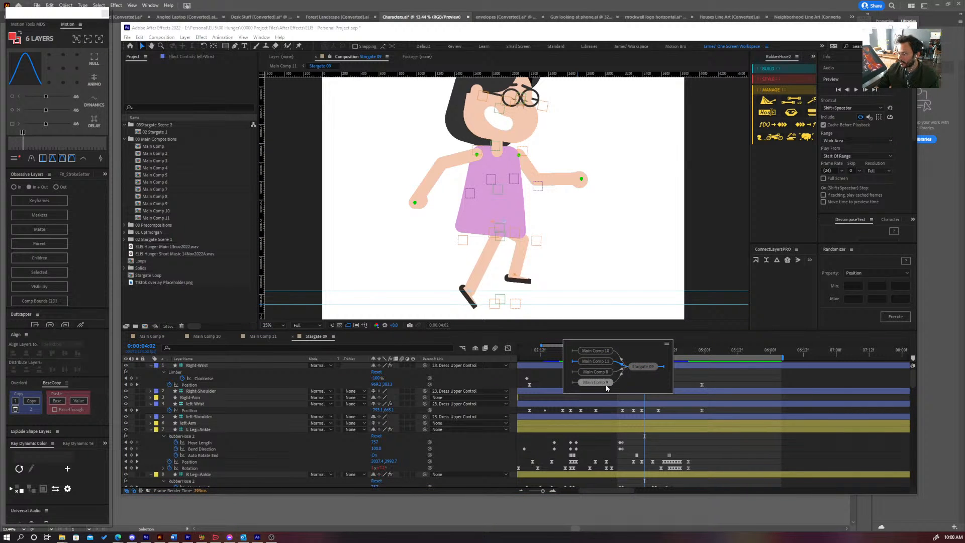
click(605, 365)
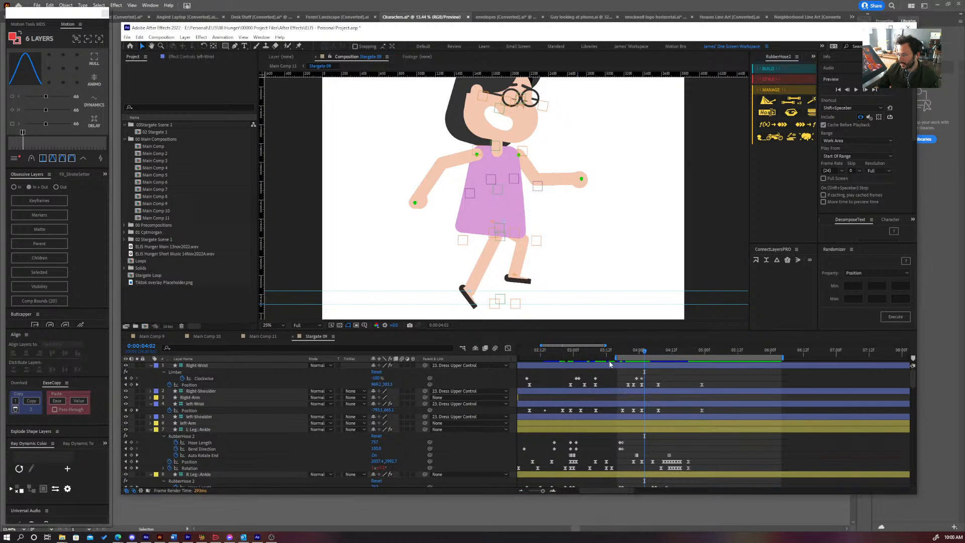
scroll(563, 381, up, 10)
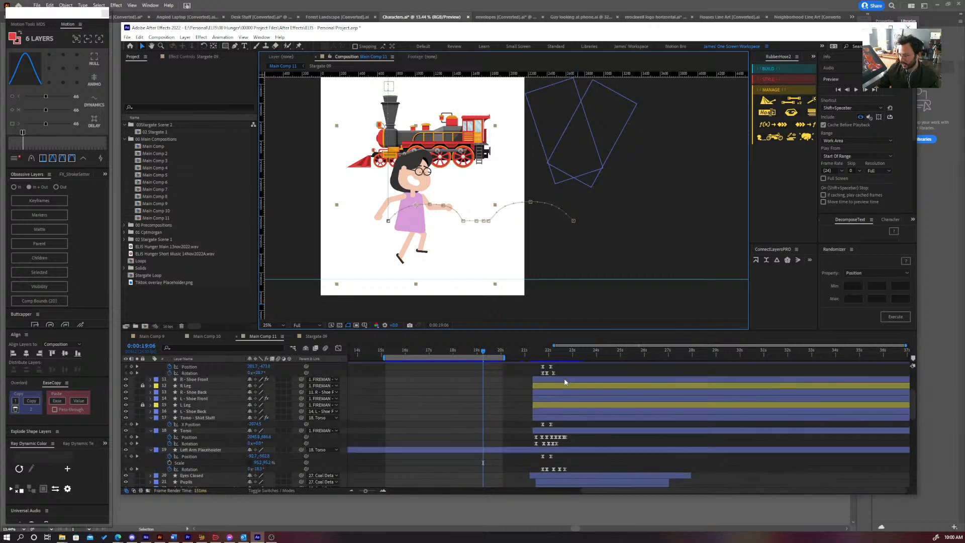
mouse_move(536, 351)
mouse_down()
mouse_move(550, 357)
mouse_move(537, 355)
mouse_up()
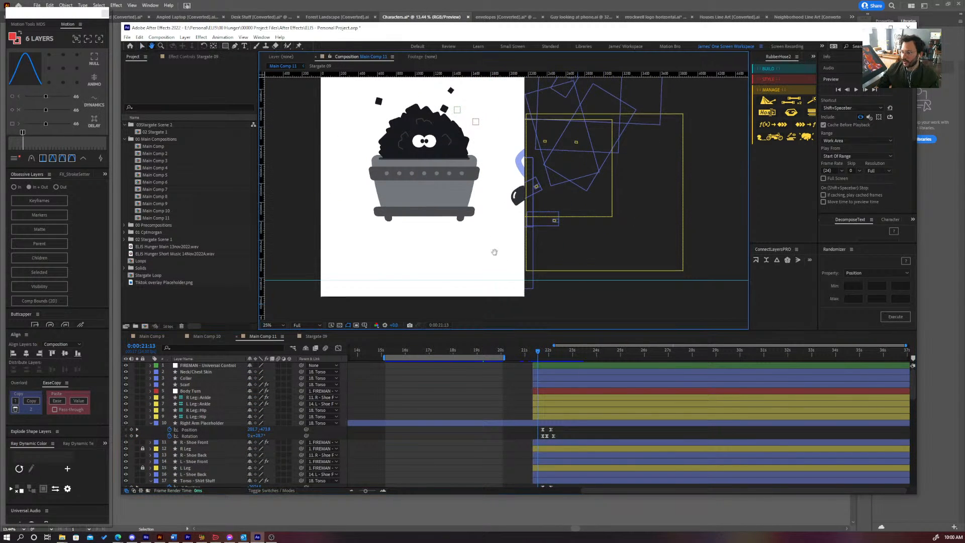
scroll(496, 252, up, 3)
mouse_move(550, 355)
mouse_down()
mouse_move(541, 355)
mouse_move(549, 359)
mouse_up()
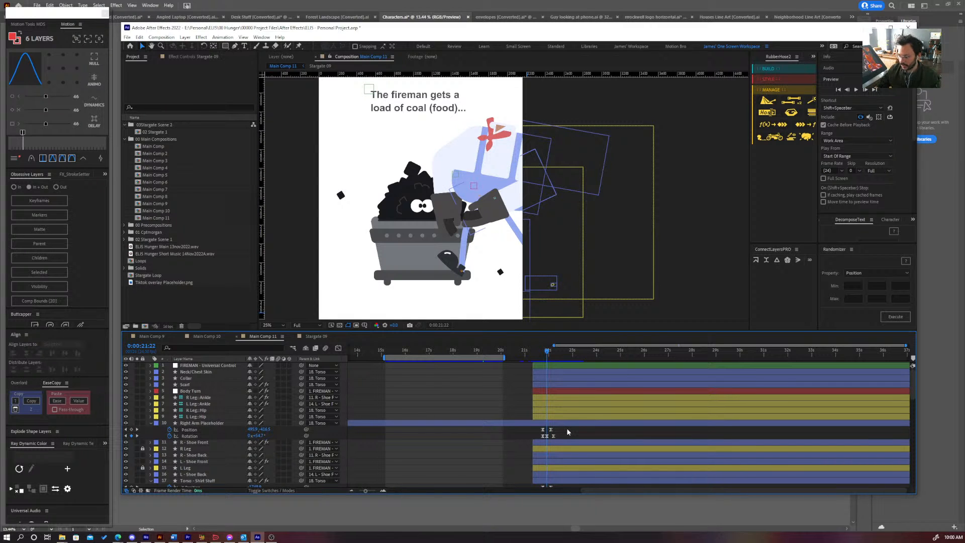
key(equal)
key(equal)
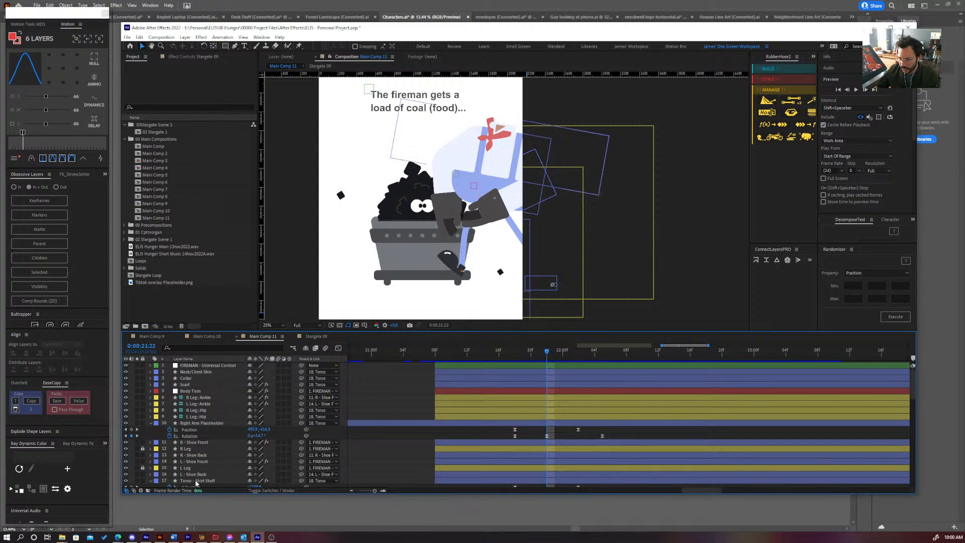
click(451, 215)
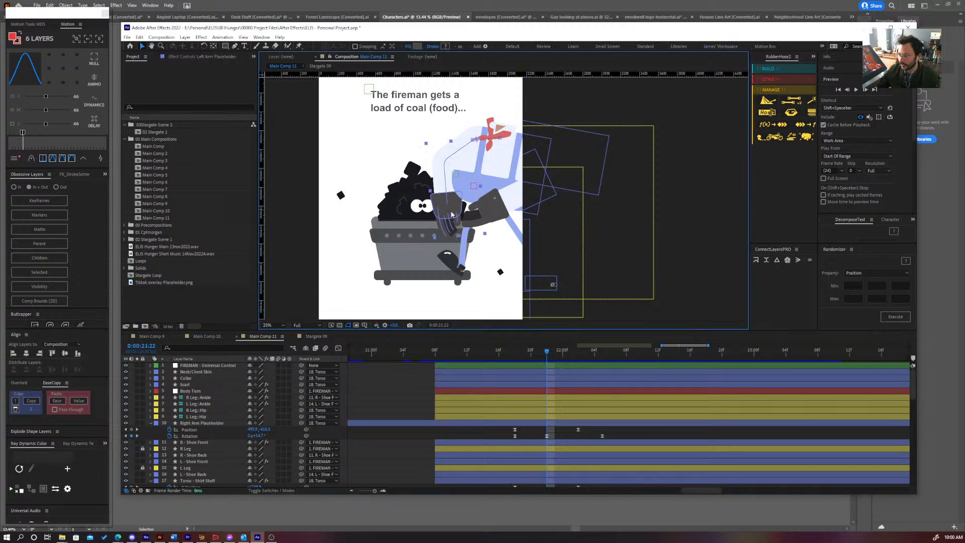
- Go to 0:00:22:00 and delete all Position and Rotation keyframes from the Left Arm Placeholder layer
scroll(582, 409, down, 5)
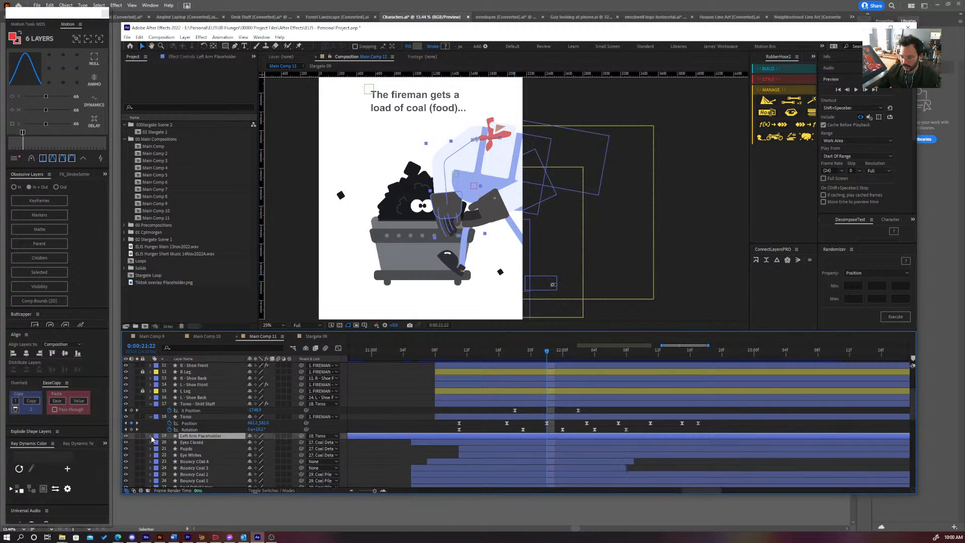
click(150, 436)
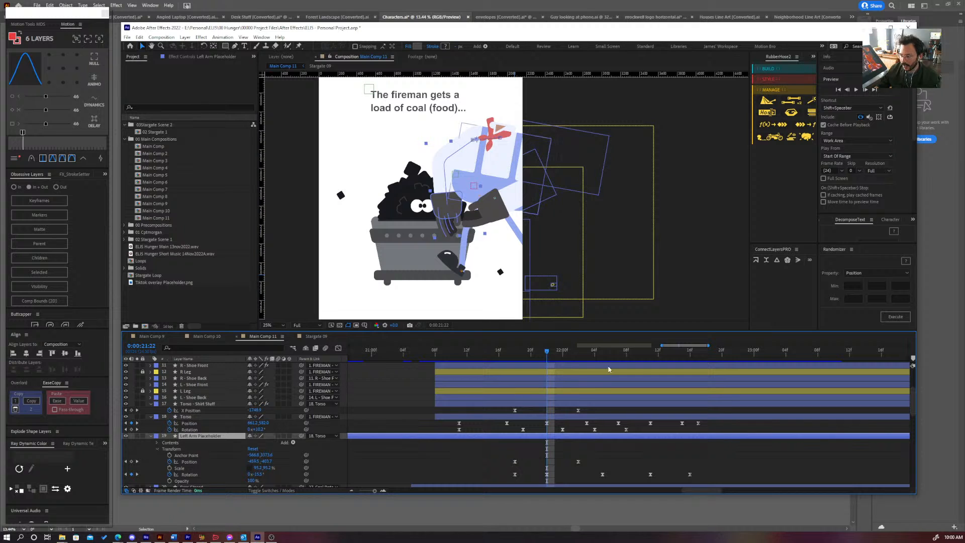
drag(548, 348, 562, 349)
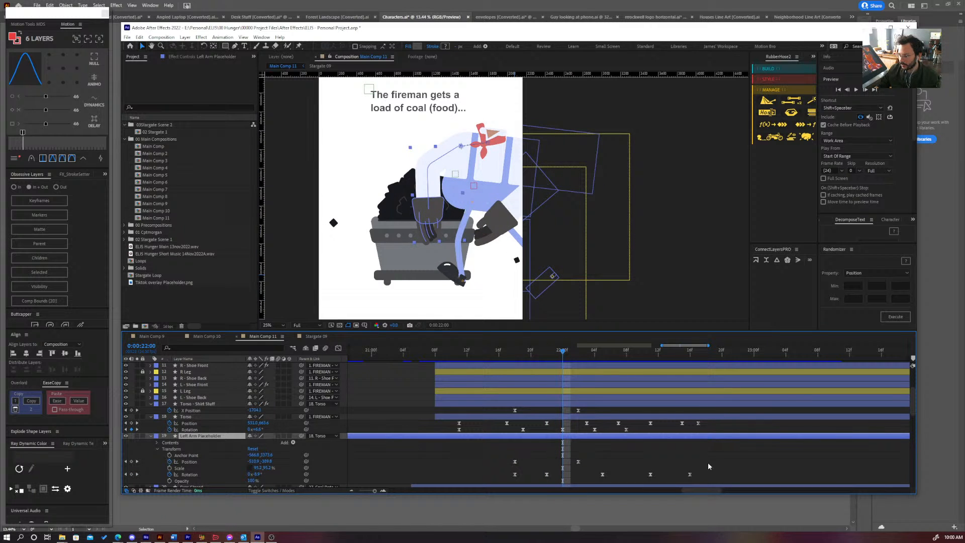
drag(709, 466, 430, 475)
key(Delete)
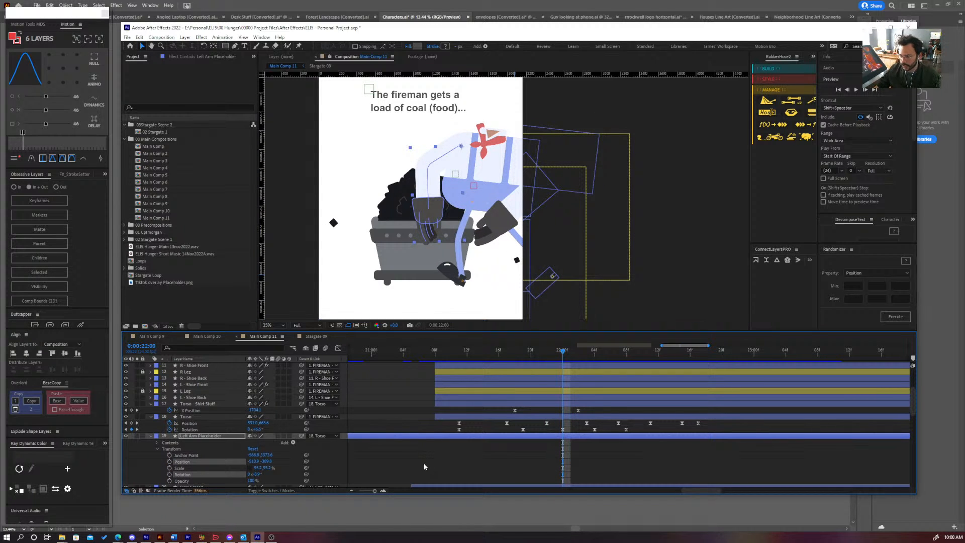
- Unparent the Left Arm Placeholder from the Torso by setting its parent to None
click(322, 436)
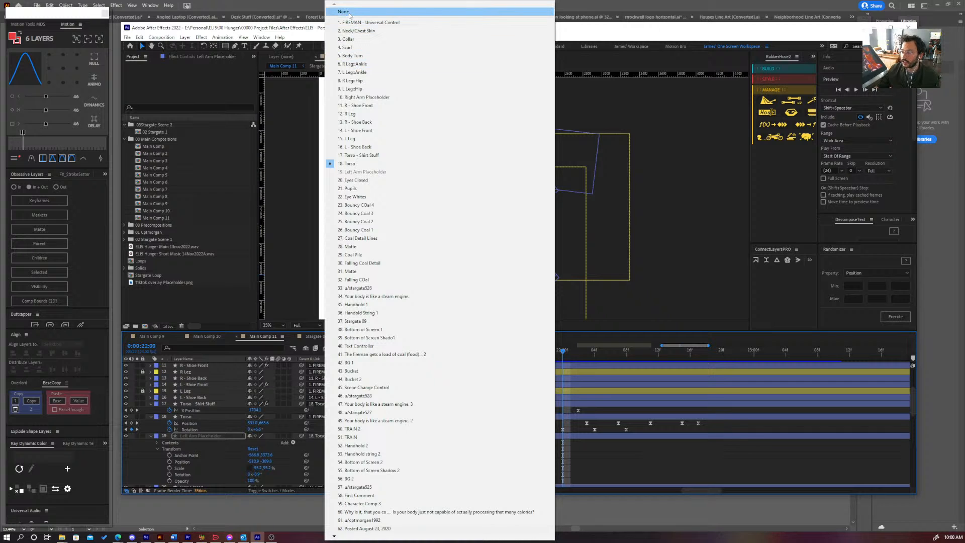
click(231, 439)
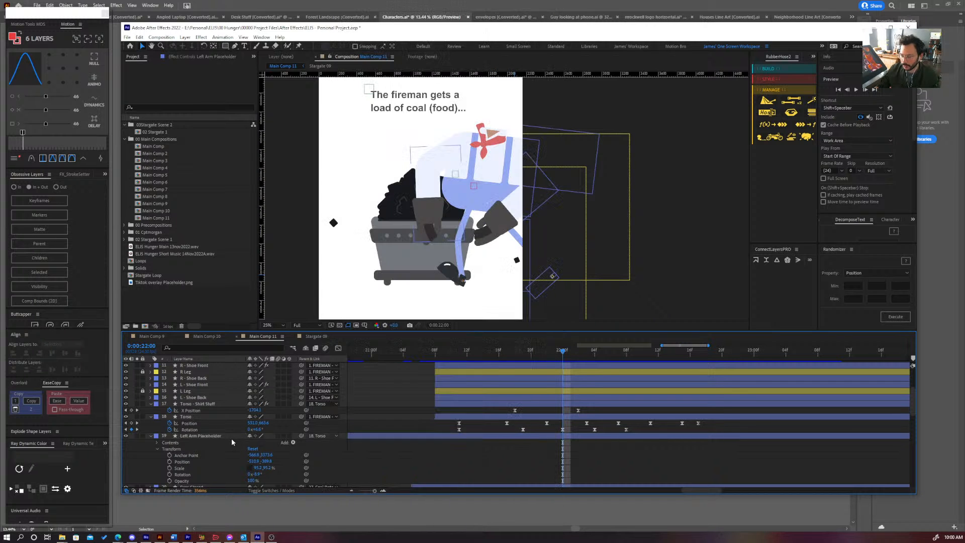
click(322, 435)
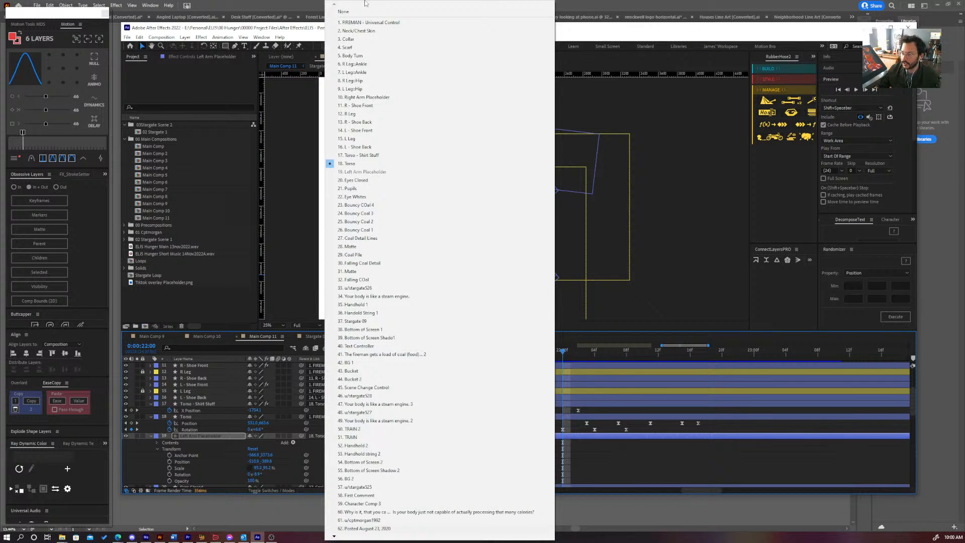
click(349, 11)
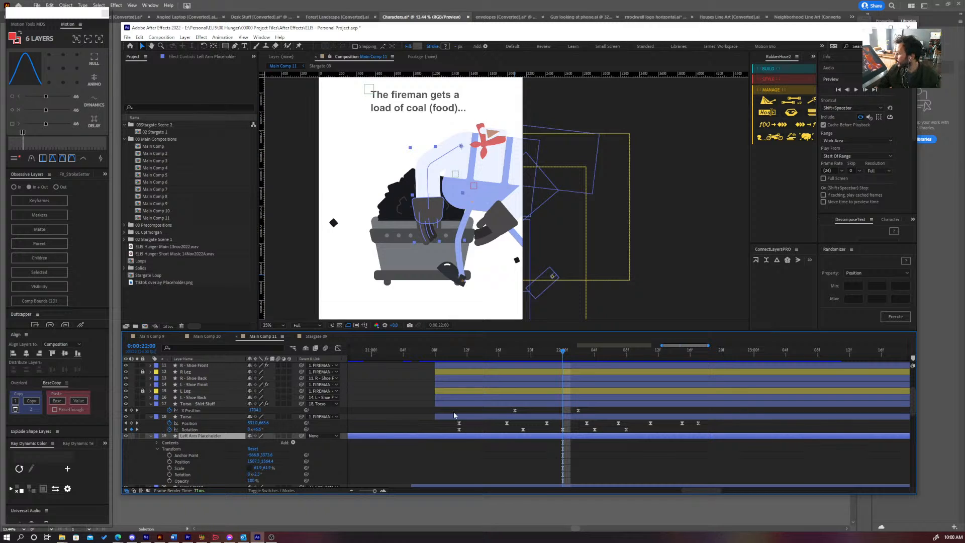
- Combine Groups 1 through 5 in the Left Arm Placeholder's contents into a single group named Hand
click(157, 443)
click(176, 451)
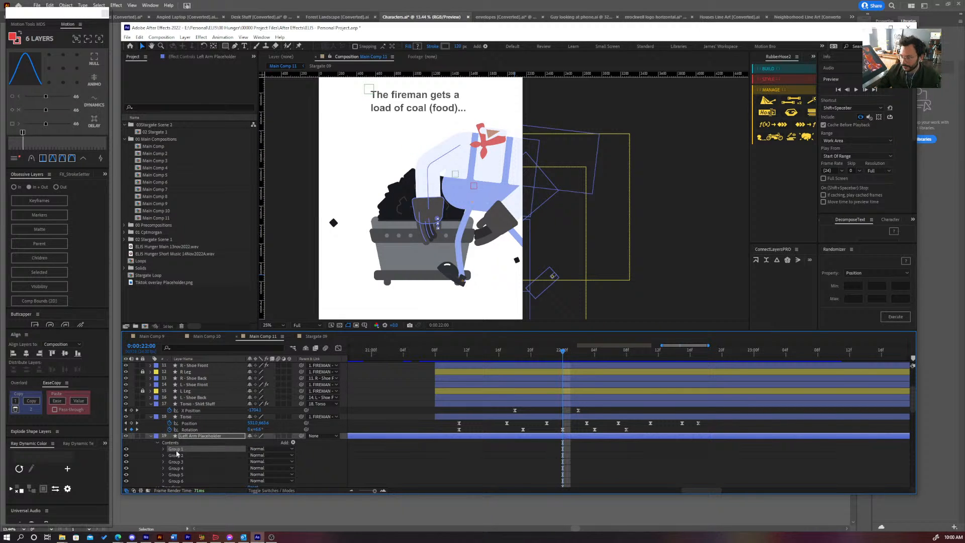
shift+click(183, 456)
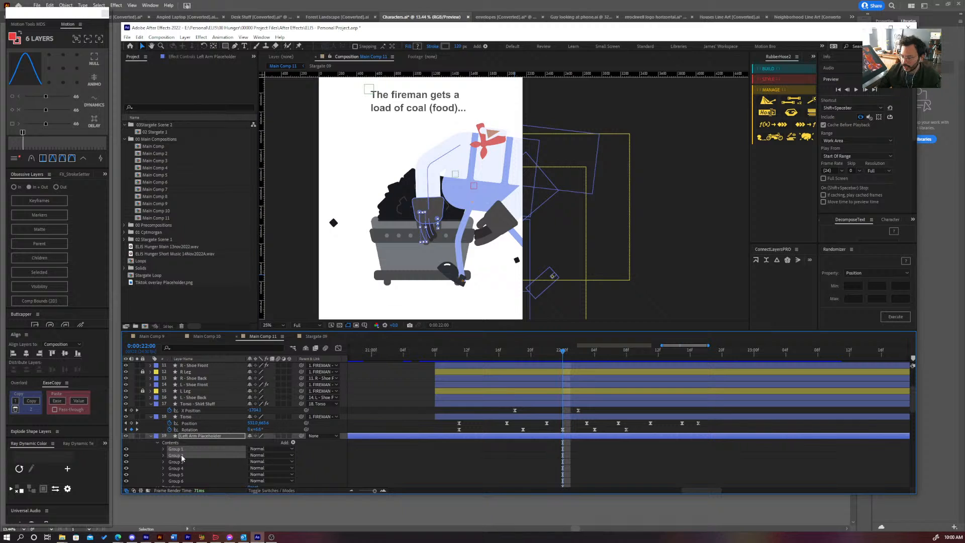
shift+click(180, 463)
shift+click(181, 469)
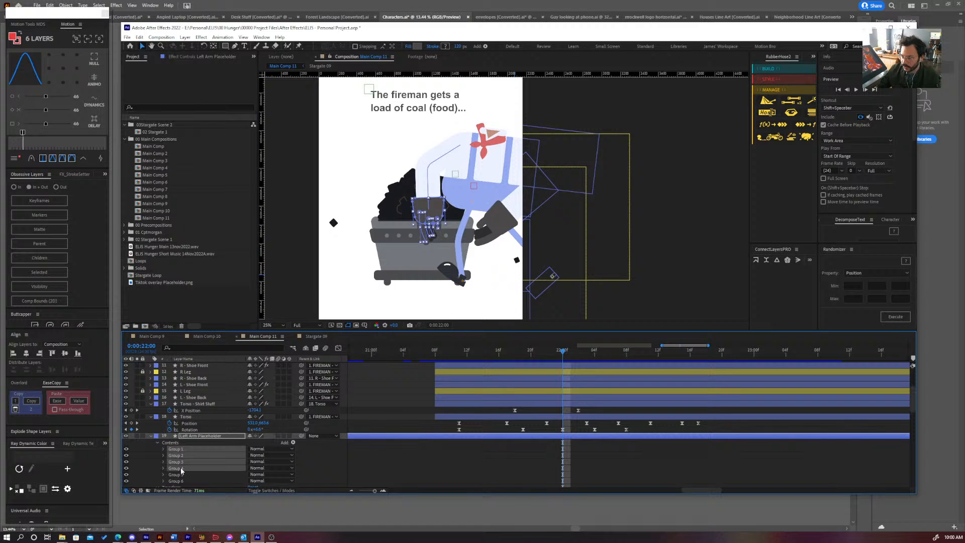
shift+click(182, 475)
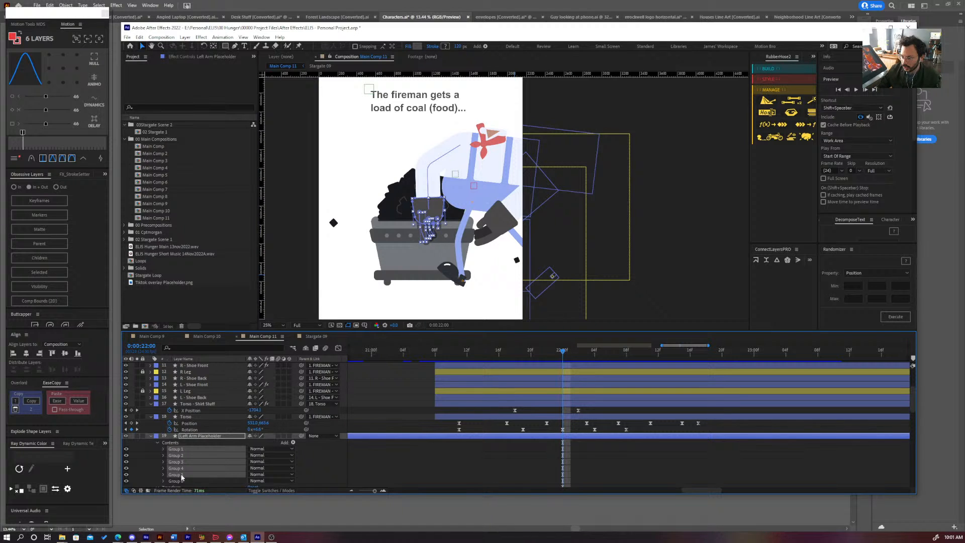
scroll(185, 472, down, 1)
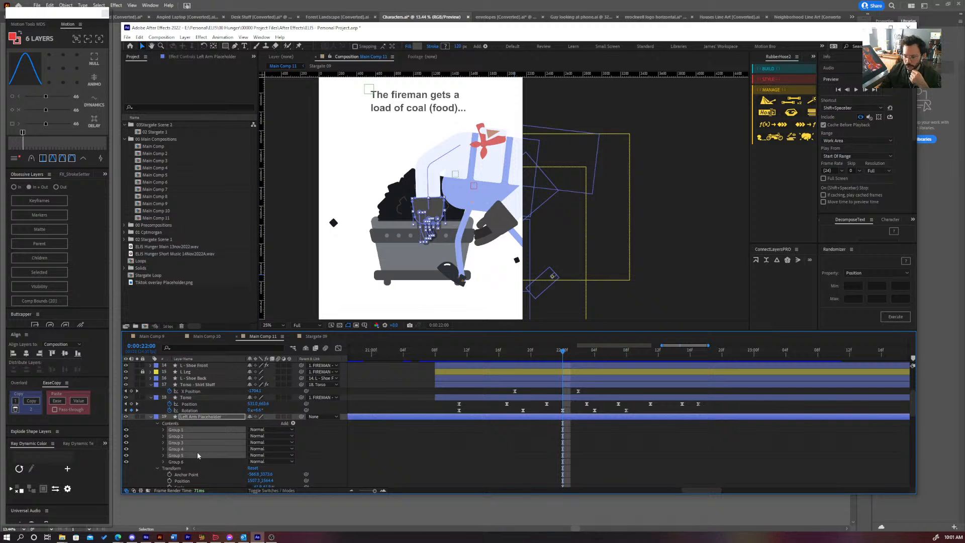
key(ctrl+g)
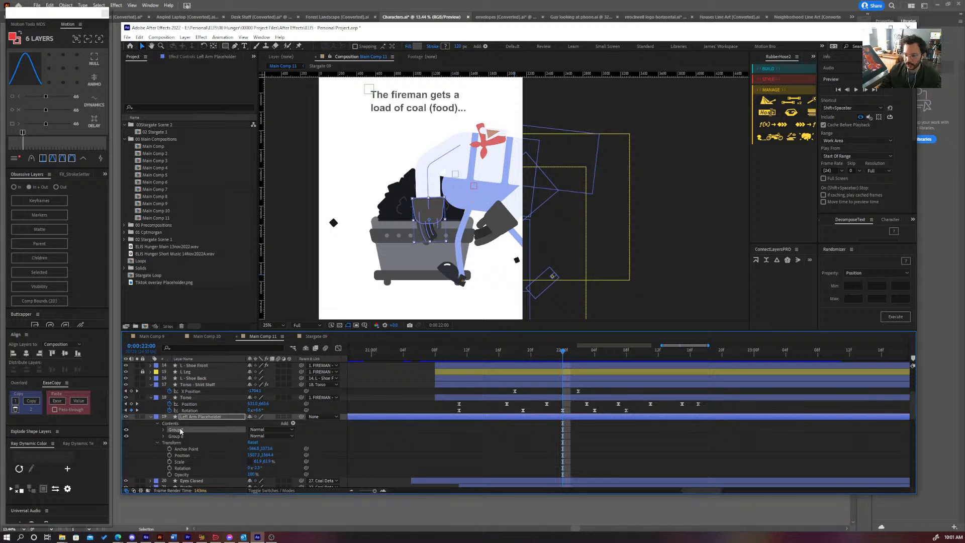
key(Return)
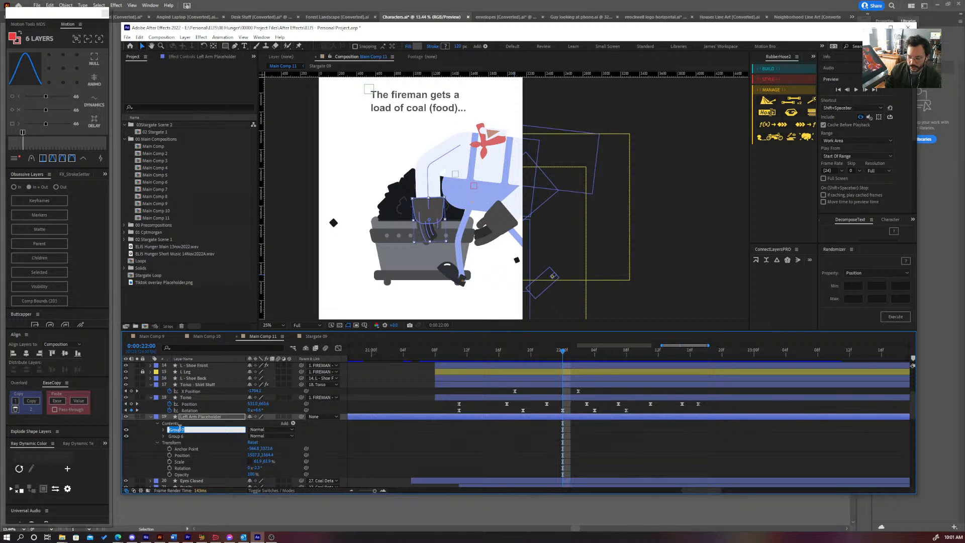
text(Hand)
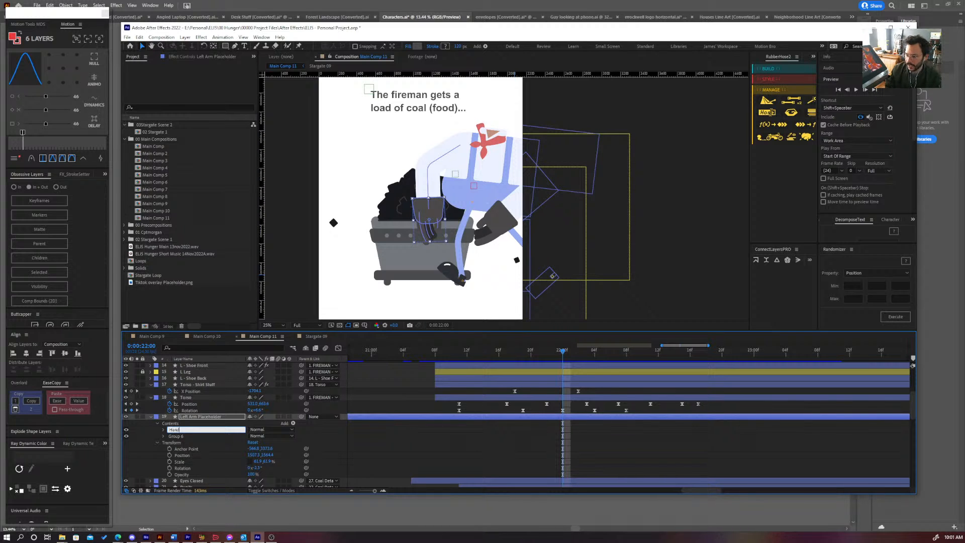
key(Return)
click(690, 428)
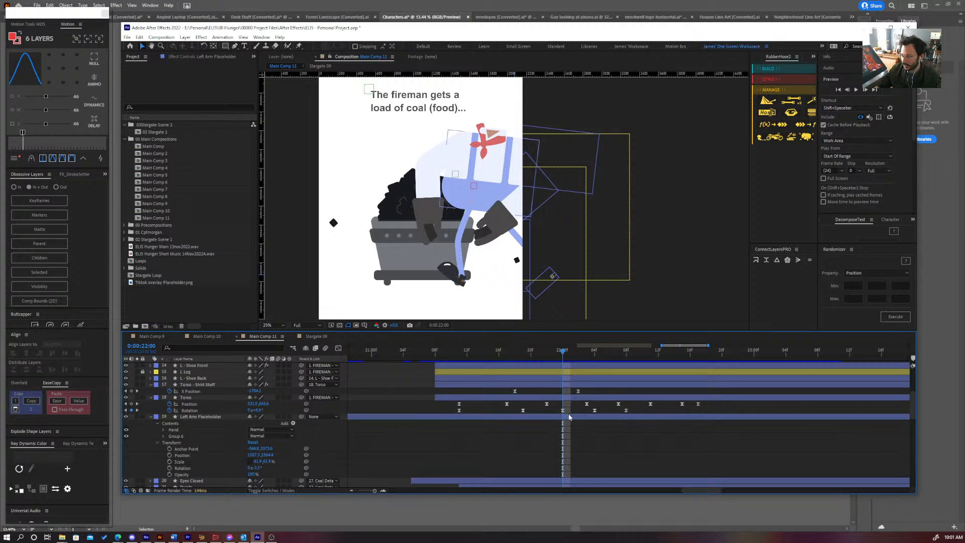
- Hide Group 6, the sleeve shape, in the Left Arm Placeholder so only the hand is displayed
click(567, 419)
click(177, 437)
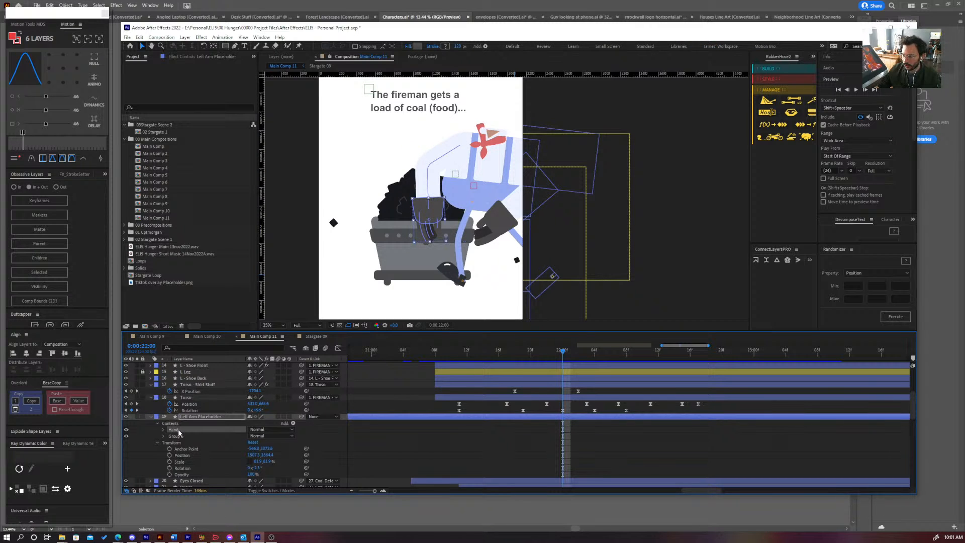
click(127, 436)
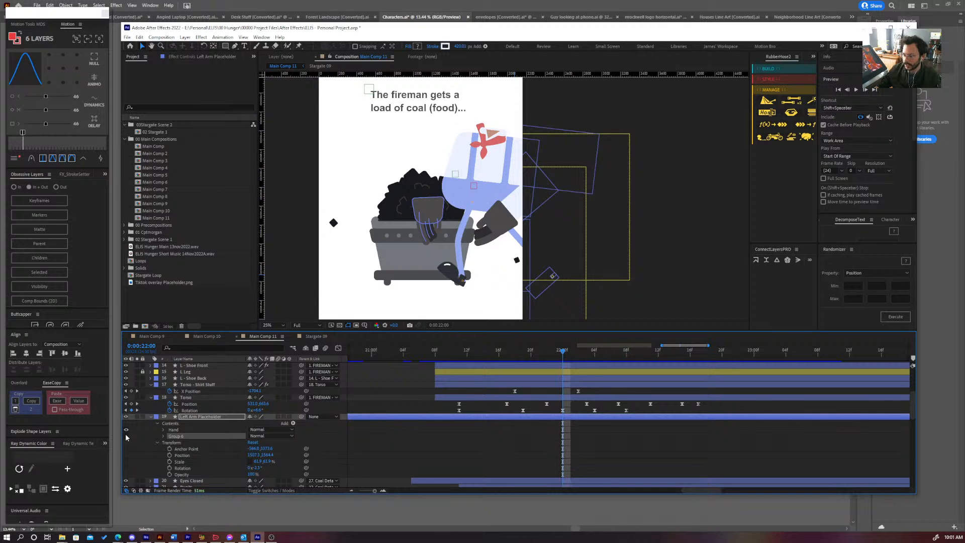
- Move the Left Arm Placeholder's anchor point from the shoulder to the wrist end of the glove
click(182, 418)
scroll(412, 211, up, 2)
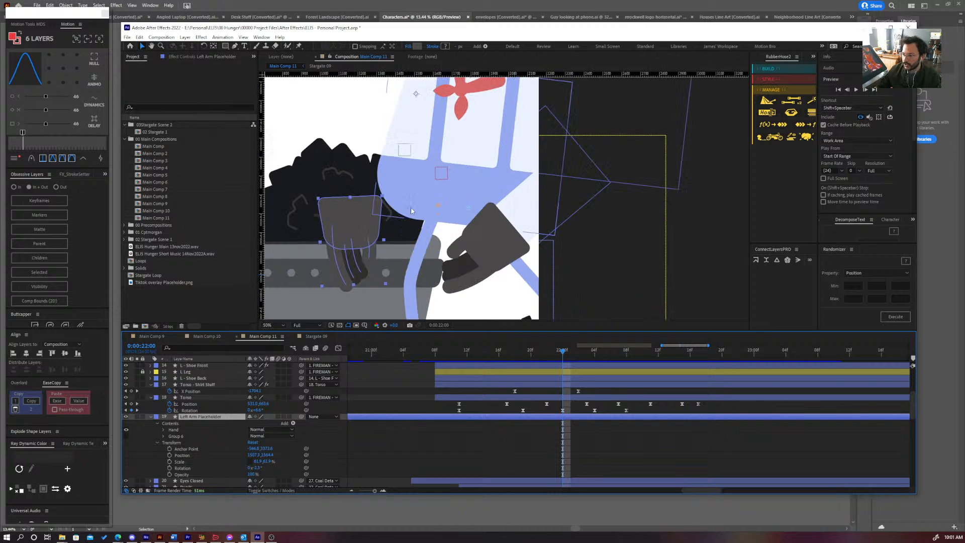
key(ctrl+shift+h)
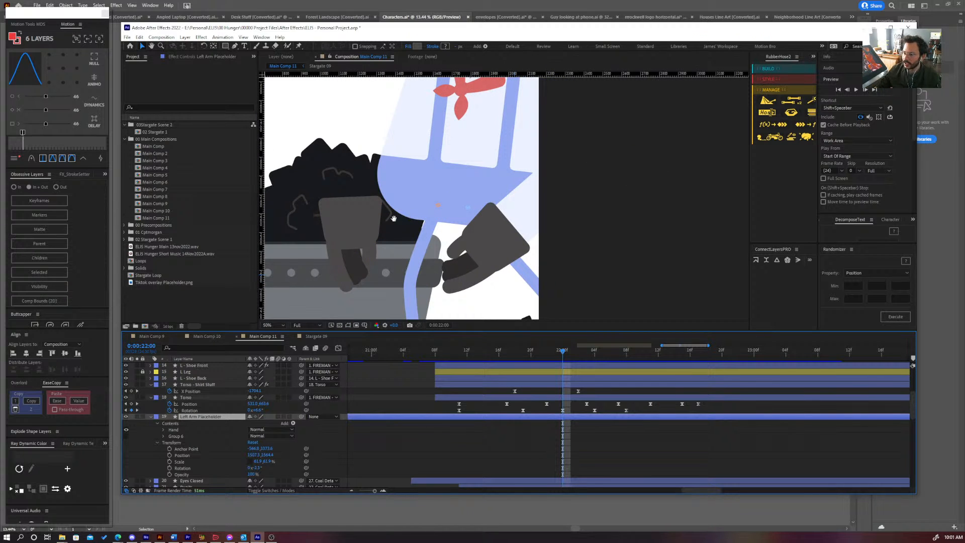
drag(394, 219, 481, 217)
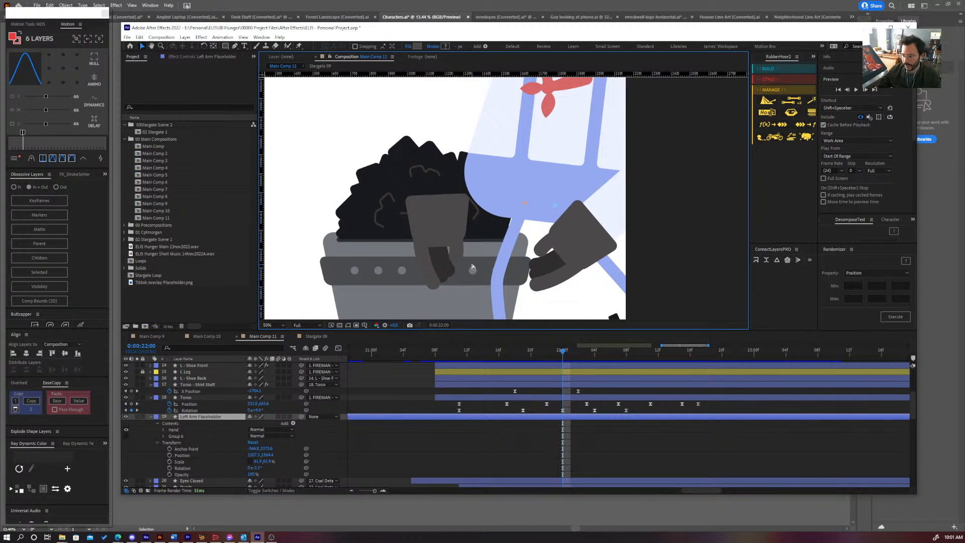
key(ctrl+shift+h)
key(comma)
key(comma)
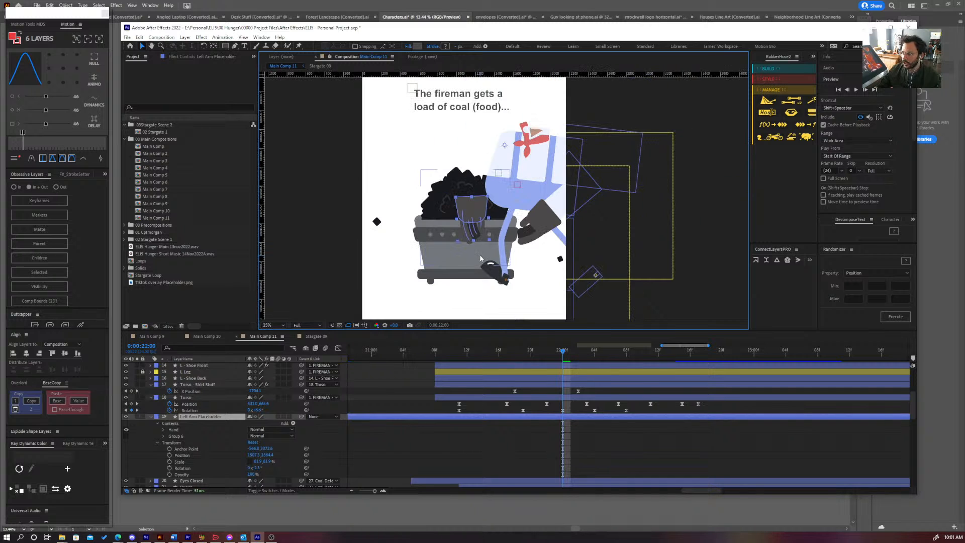
key(y)
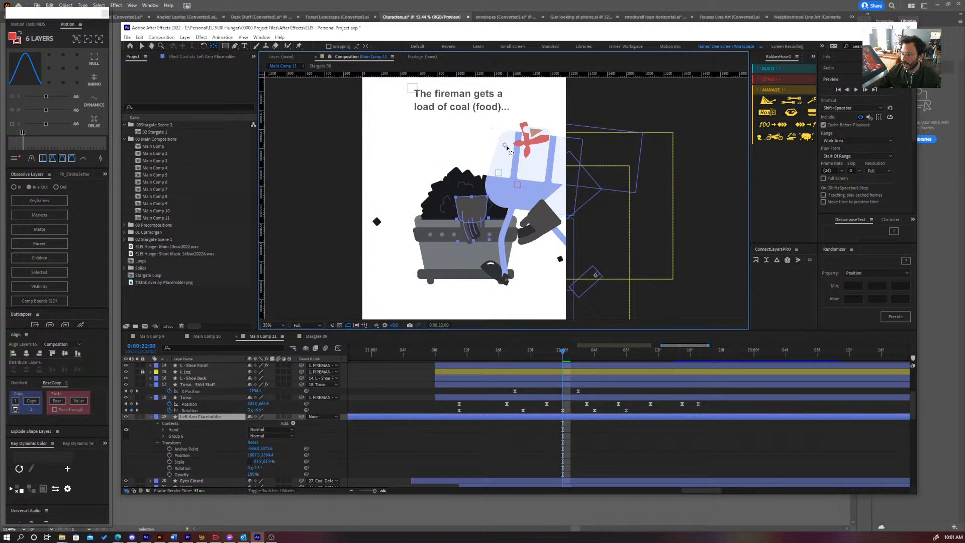
drag(505, 145, 472, 205)
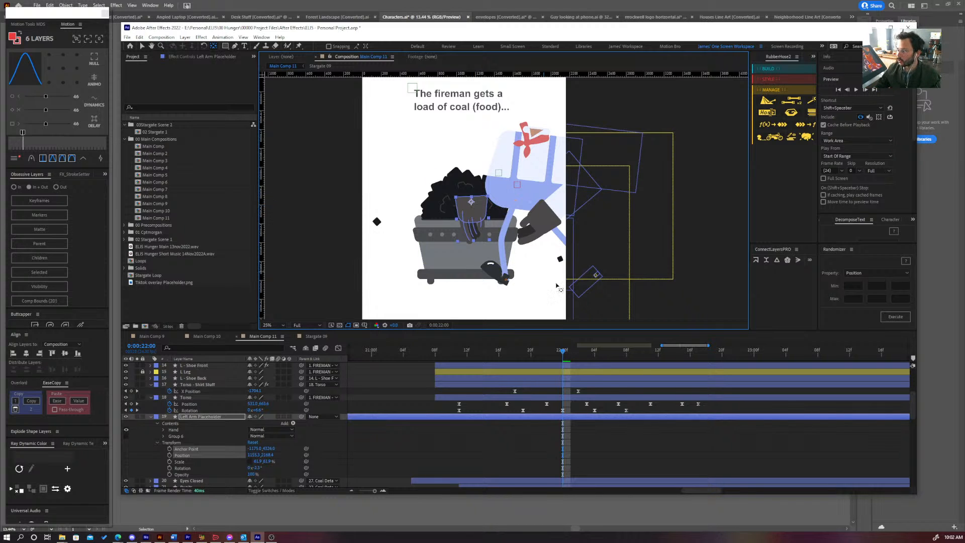
- Rename the Left Arm Placeholder layer as Left Hand Placeholder
click(187, 416)
key(Return)
text(ft)
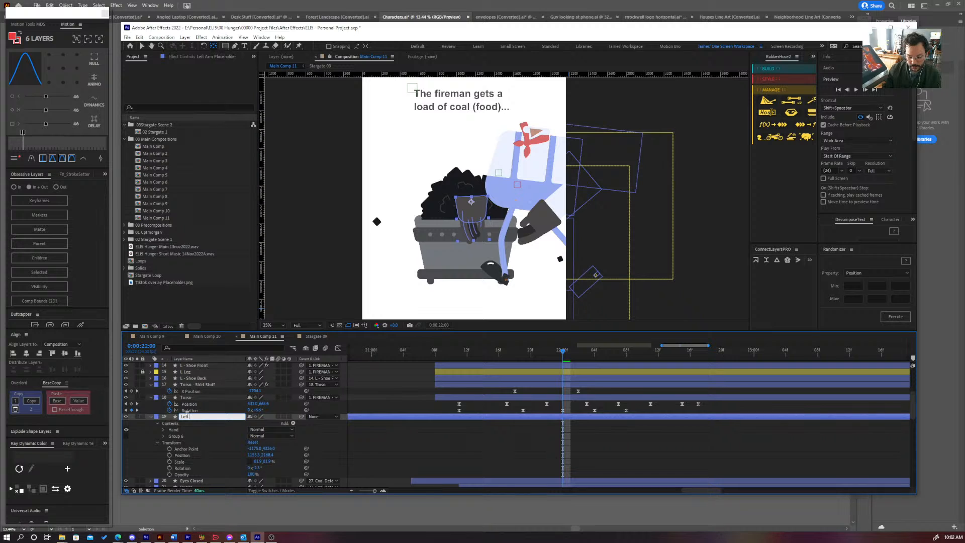
text( Hand Placeholder)
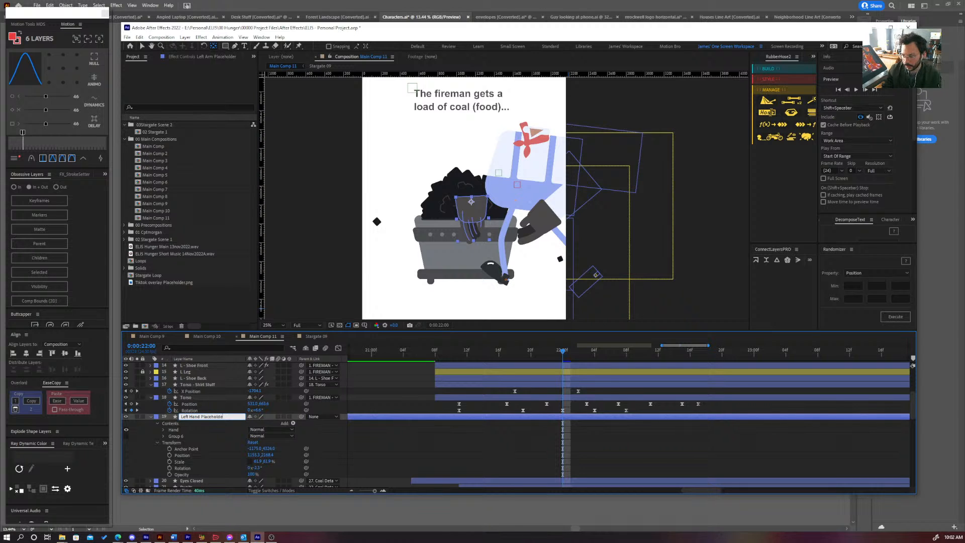
key(Return)
click(552, 447)
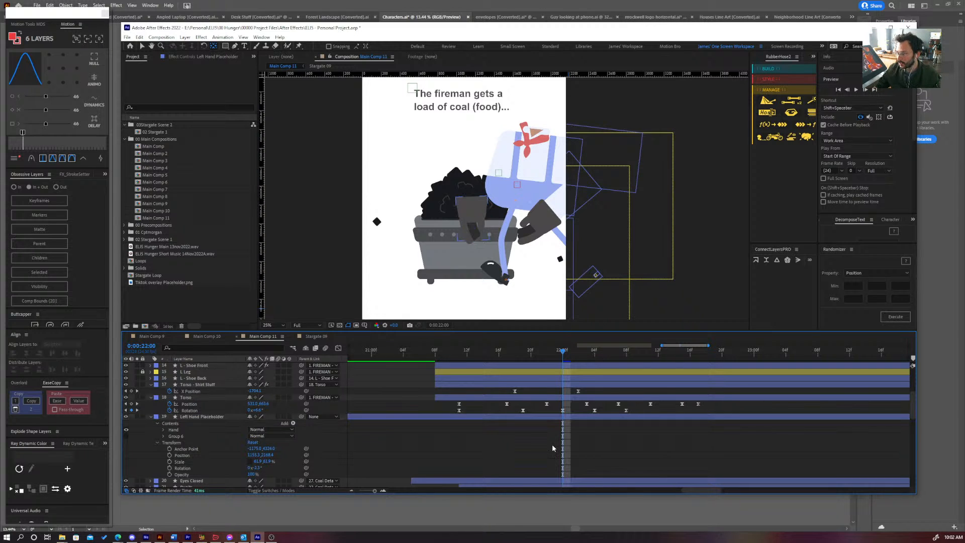
- Switch from the RubberHose 2 rigging tool to Limber
click(814, 56)
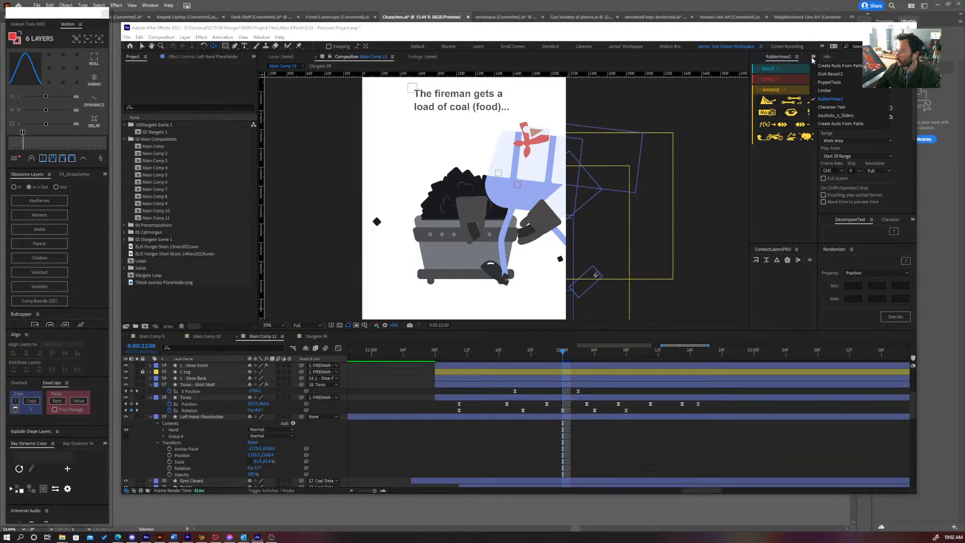
click(825, 91)
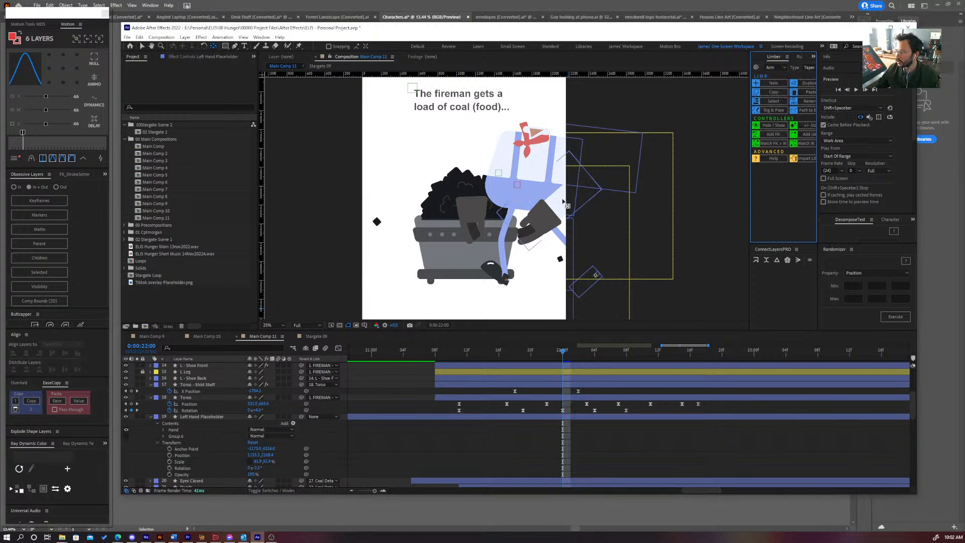
- Widen the Limber controls and set the new limb to Arm with the Taper type
drag(749, 153, 709, 154)
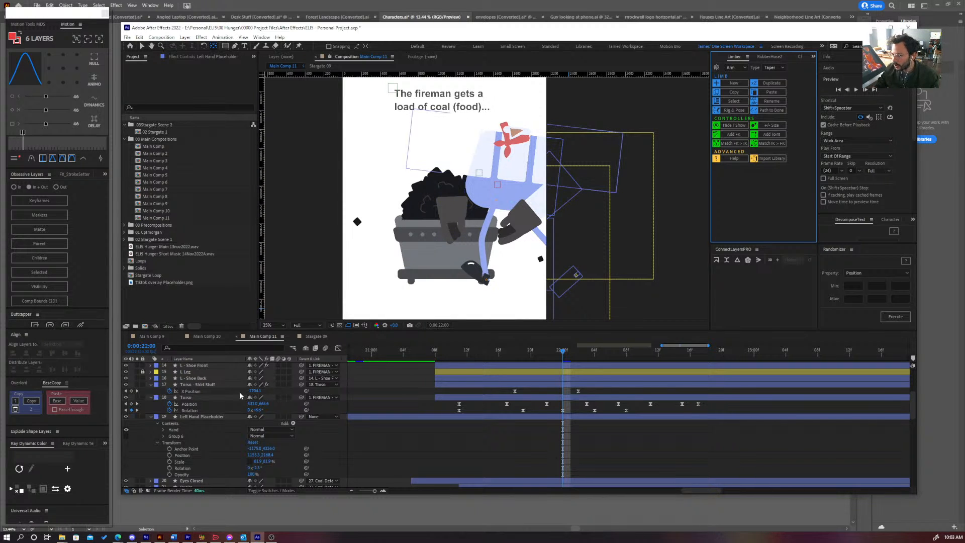
click(204, 417)
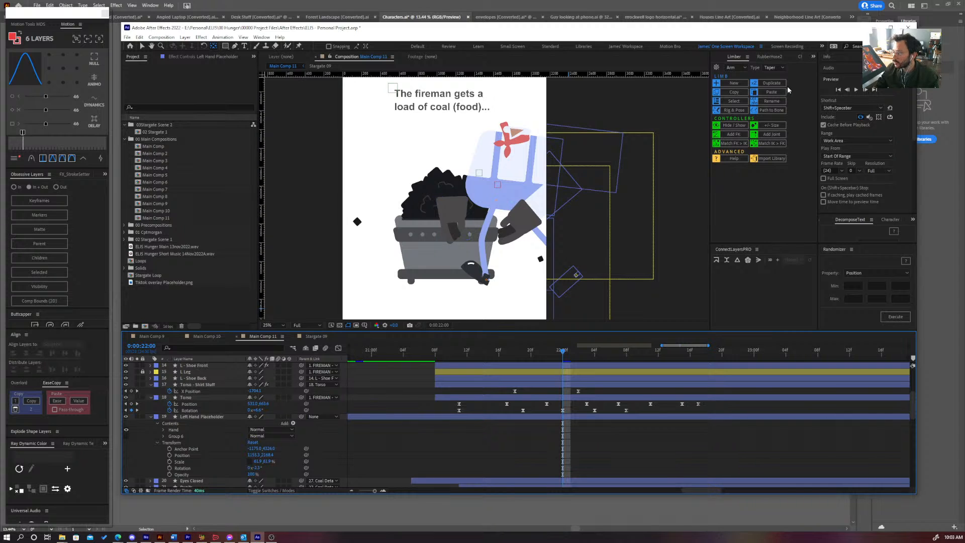
click(740, 69)
click(737, 75)
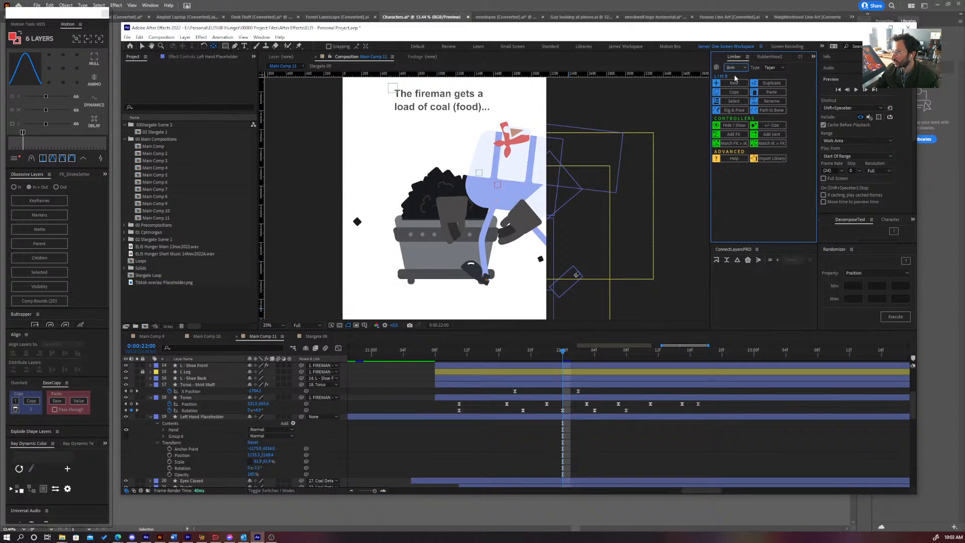
click(766, 69)
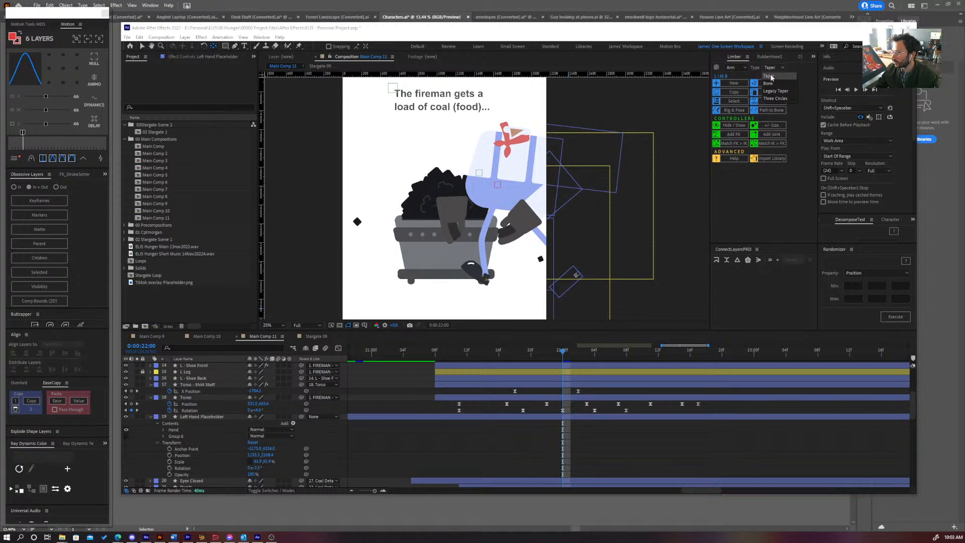
click(748, 66)
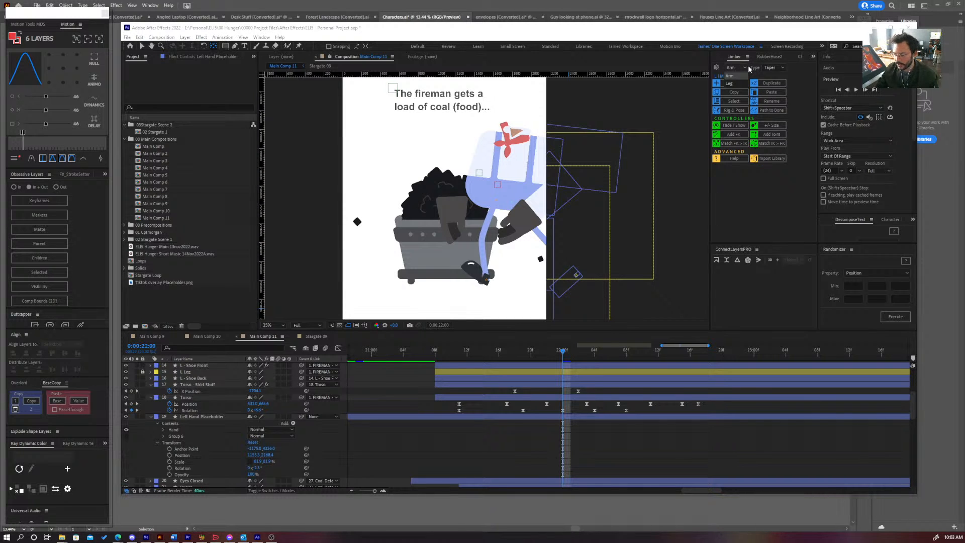
click(738, 75)
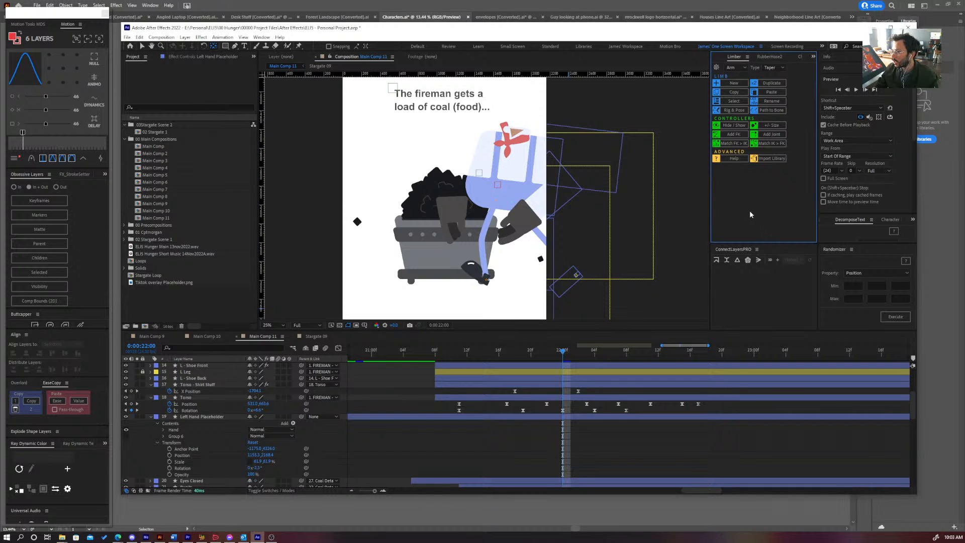
- Create a new Limber limb named "B - Arm"
click(734, 83)
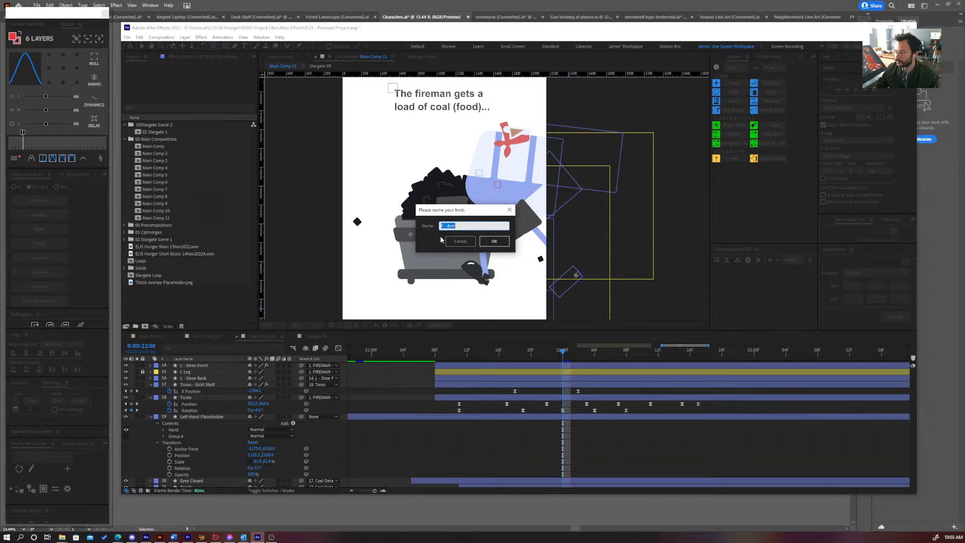
drag(448, 212, 576, 216)
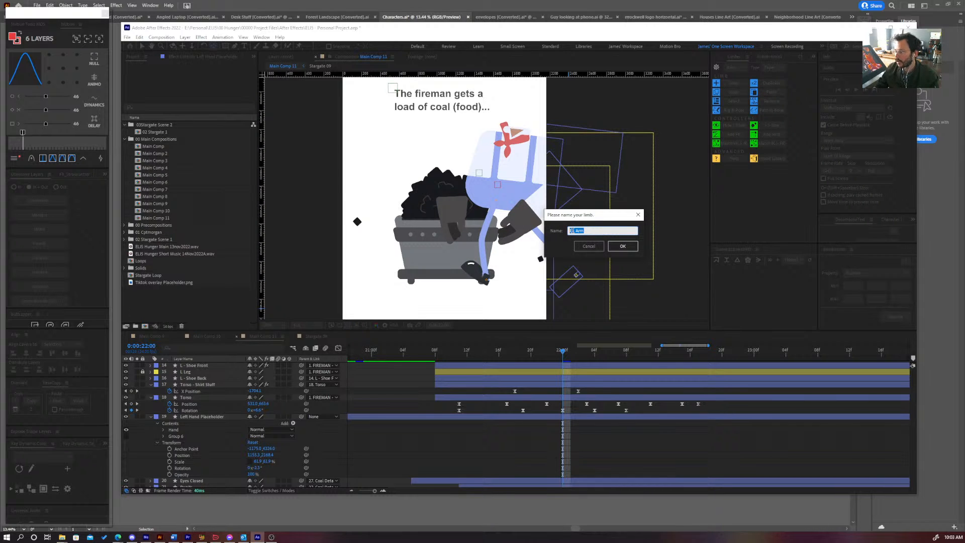
click(574, 233)
click(572, 230)
key(BackSpace)
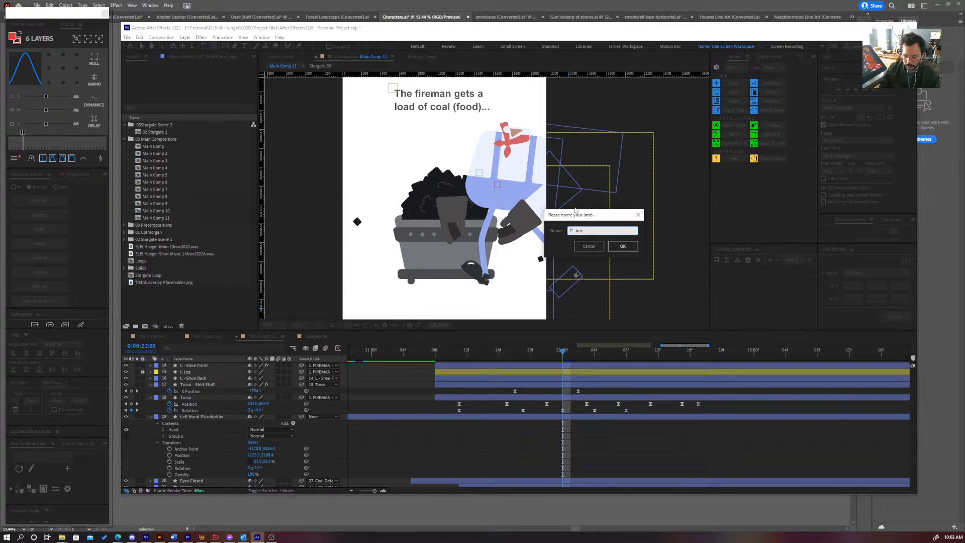
text(B)
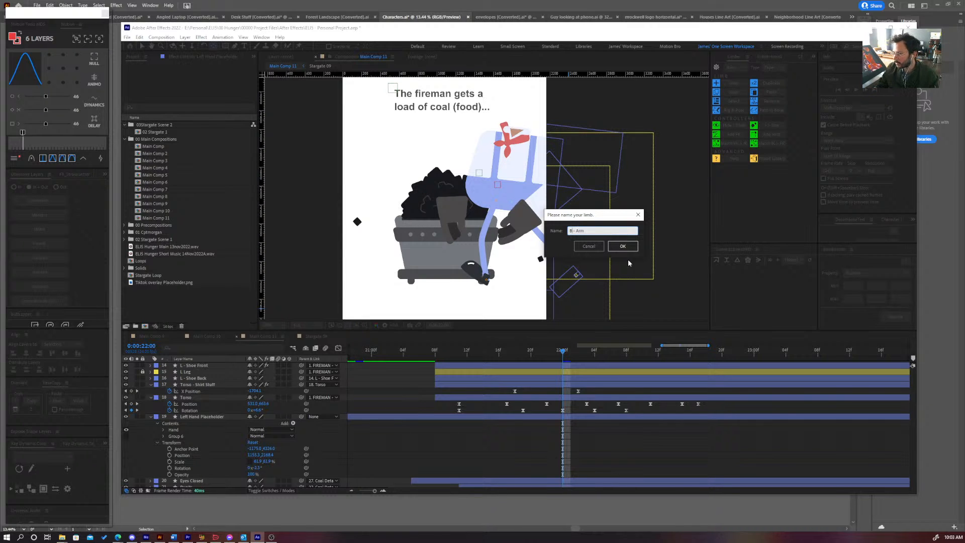
click(624, 246)
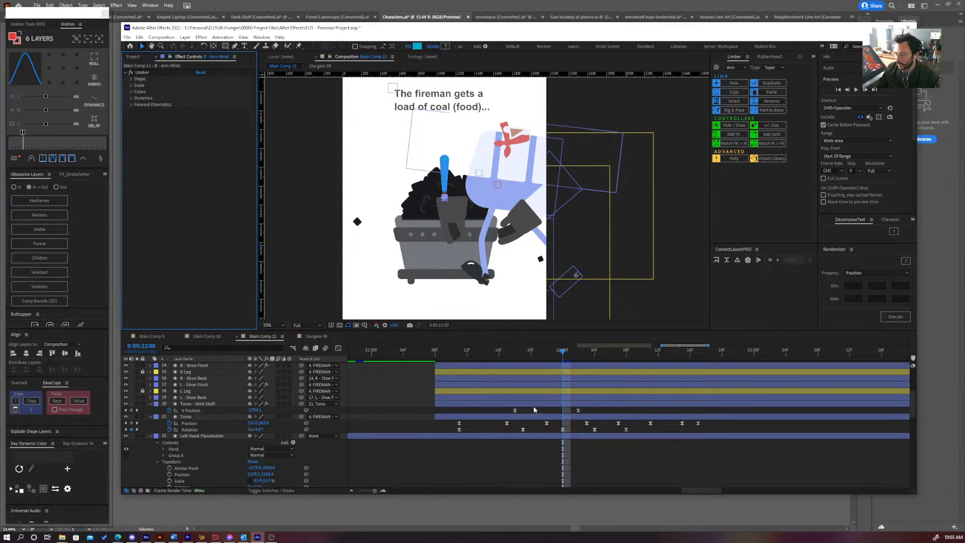
- Move the B - Arm-Arm layer directly above the Left Hand Placeholder layer in the layer stack
scroll(533, 406, up, 5)
click(203, 379)
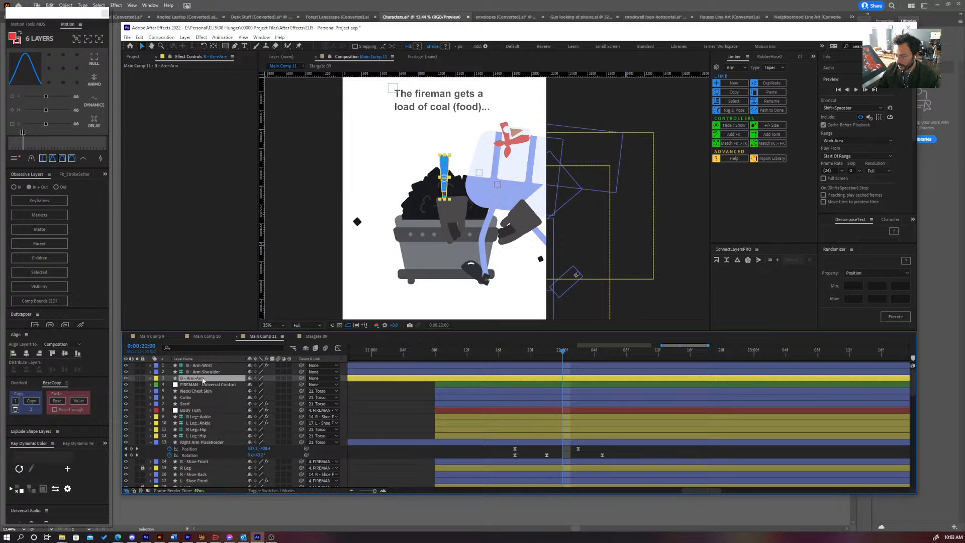
drag(203, 380, 209, 470)
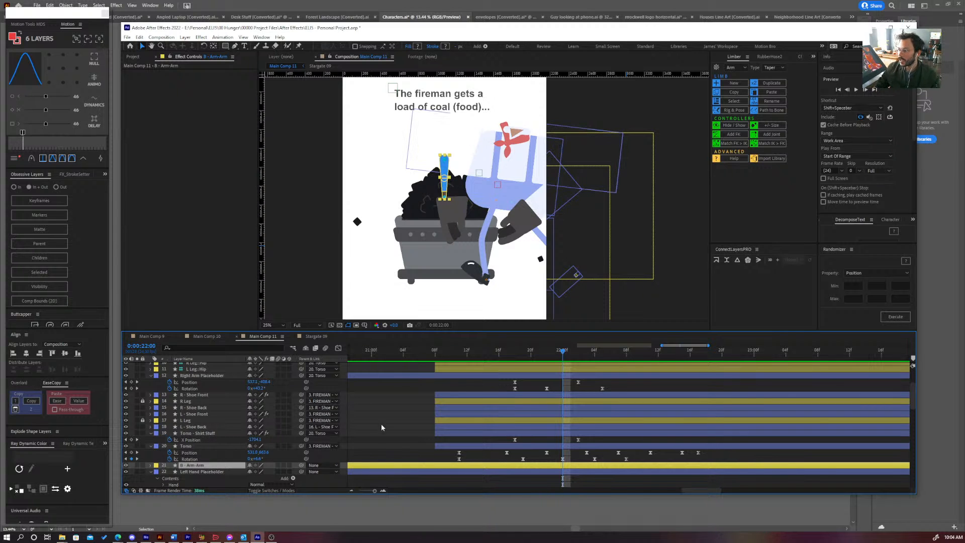
- Position the back arm's shoulder and wrist controllers above the coal pile so the arm slopes down away from the fireman
scroll(412, 412, up, 5)
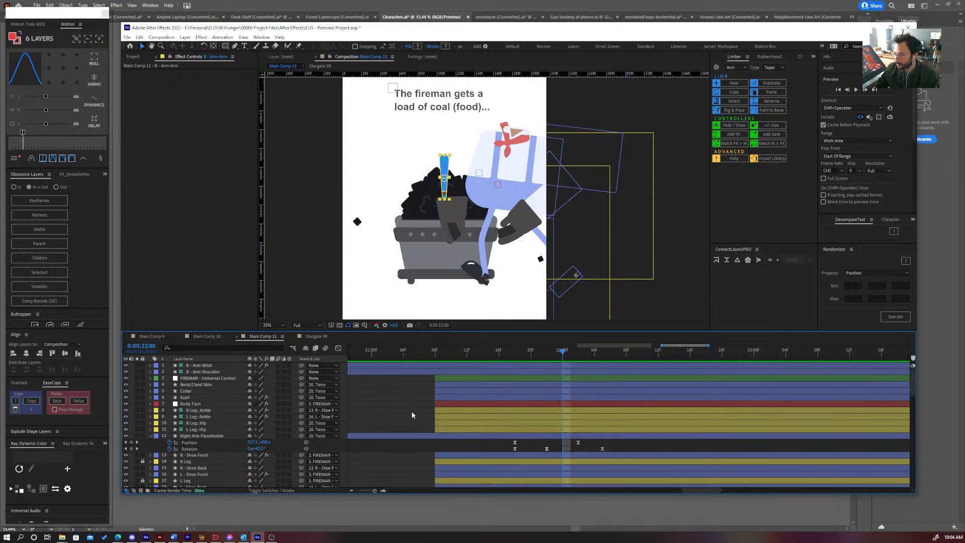
click(213, 371)
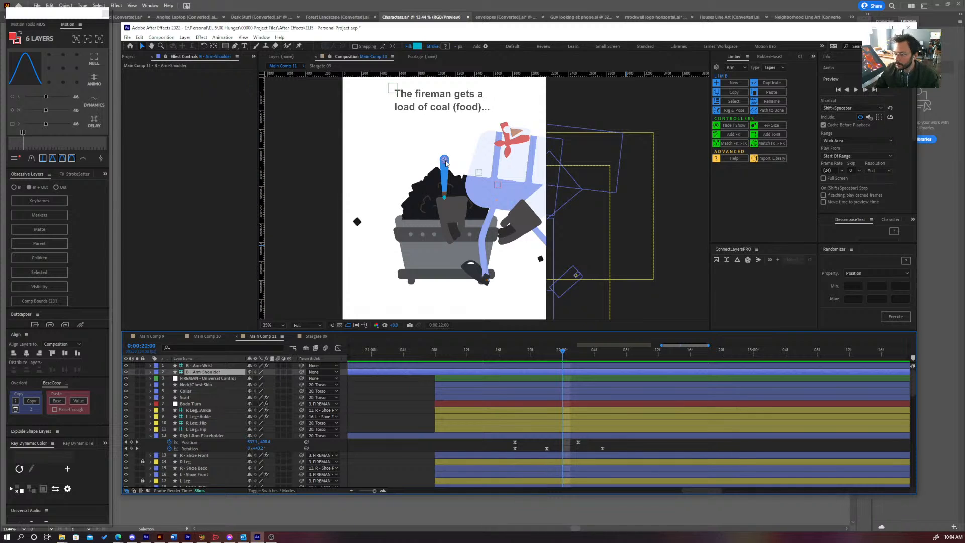
drag(446, 162, 455, 144)
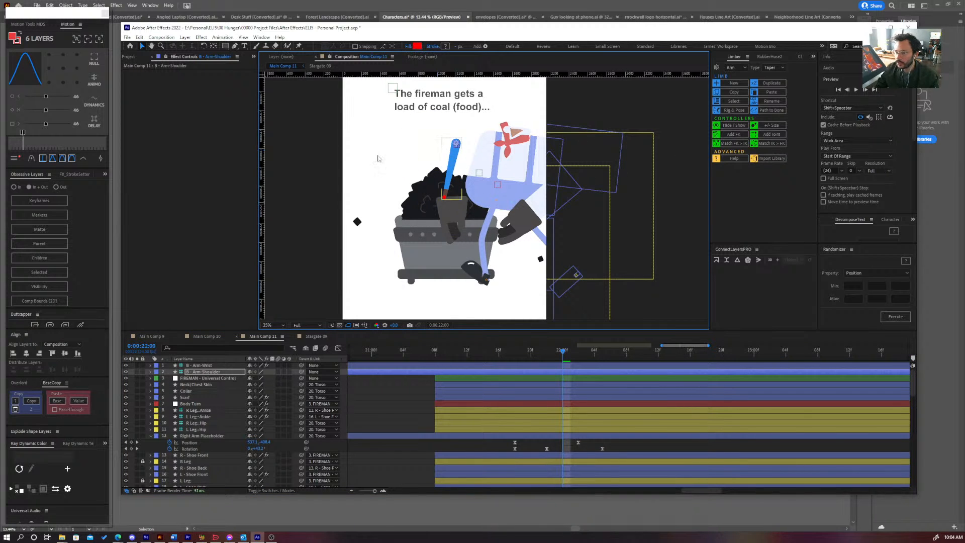
drag(444, 197, 416, 159)
drag(358, 183, 415, 162)
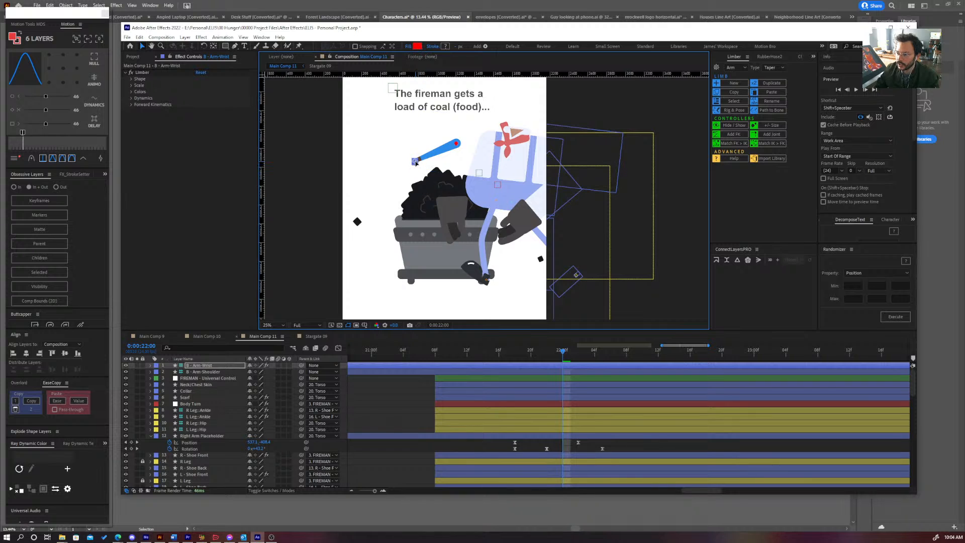
mouse_move(416, 162)
mouse_down()
mouse_move(412, 177)
mouse_move(412, 166)
mouse_up()
- Set the back arm's lower length to 400 in the limb's shape settings
click(132, 79)
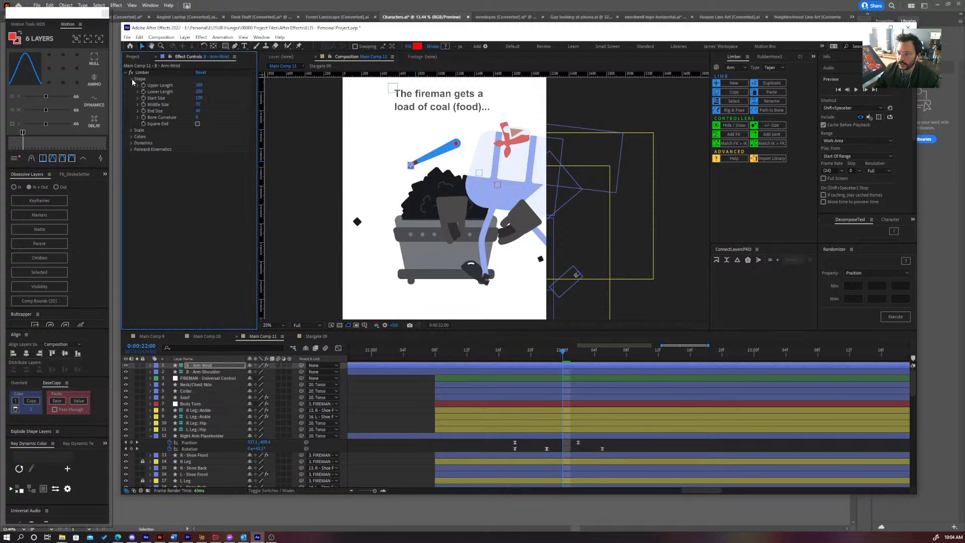
drag(208, 85, 248, 101)
key(ctrl+z)
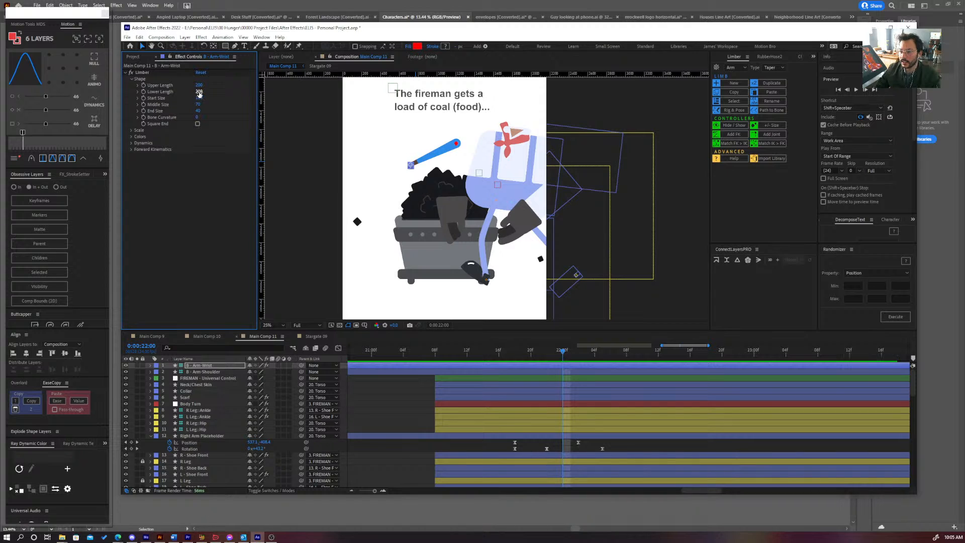
drag(199, 93, 286, 104)
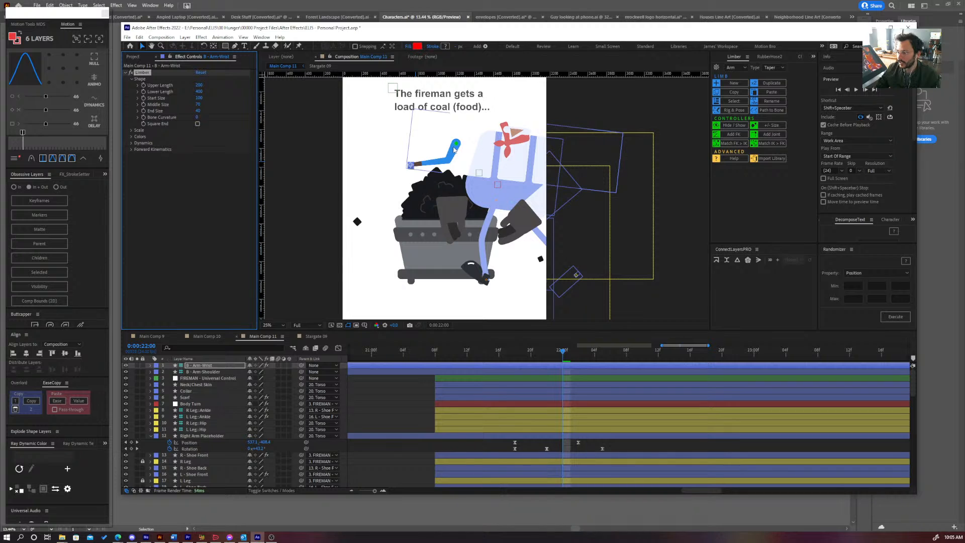
- Place the back arm's shoulder controller on the upper torso beside the scarf and the wrist controller on the glove over the coal cart
drag(456, 145, 490, 139)
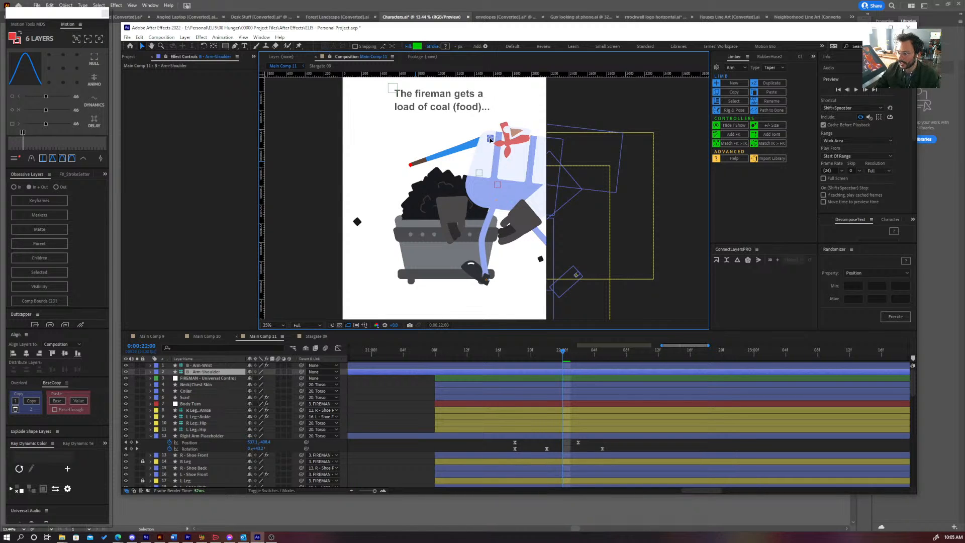
drag(410, 164, 454, 206)
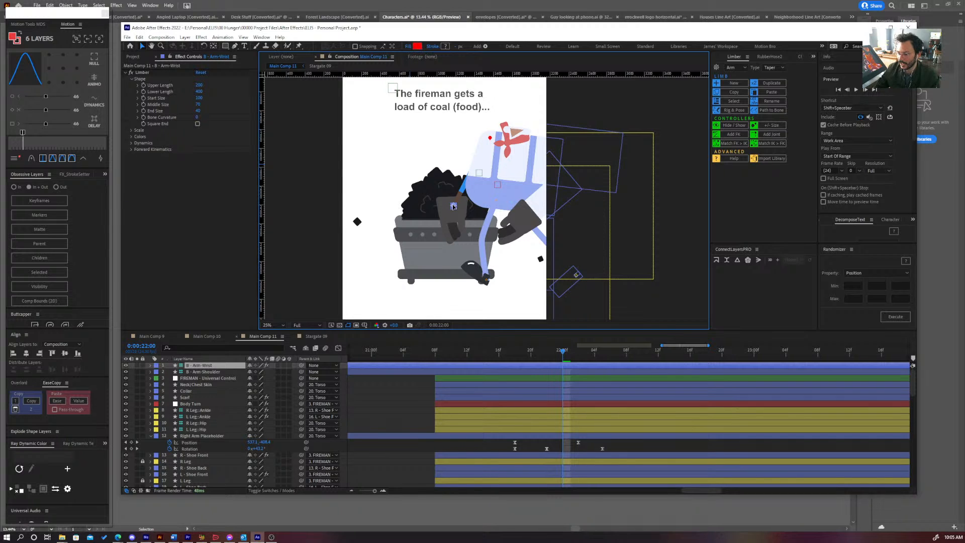
drag(453, 205, 453, 205)
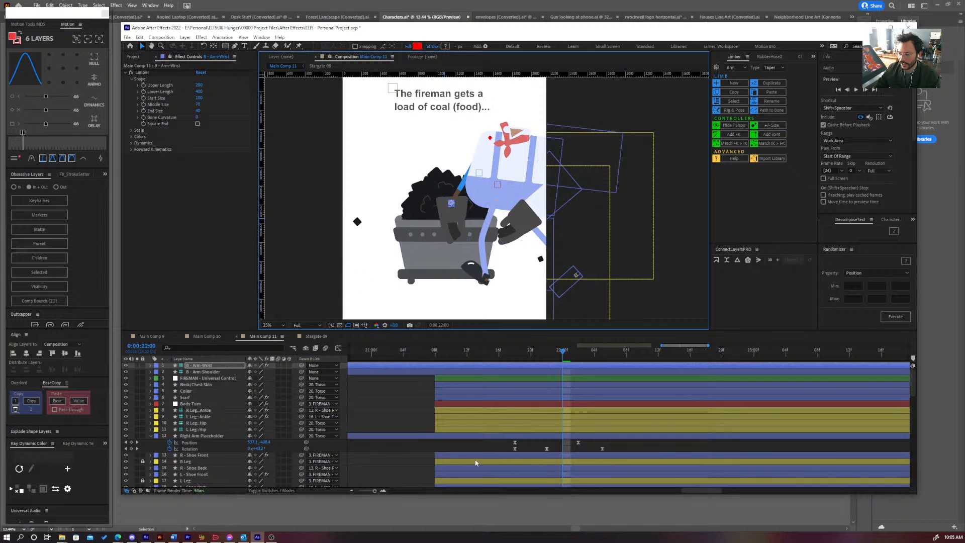
- Briefly show Group 6 of the Left Hand Placeholder to compare the new arm with the original sleeve, and hide it again
scroll(476, 462, down, 3)
scroll(194, 447, down, 2)
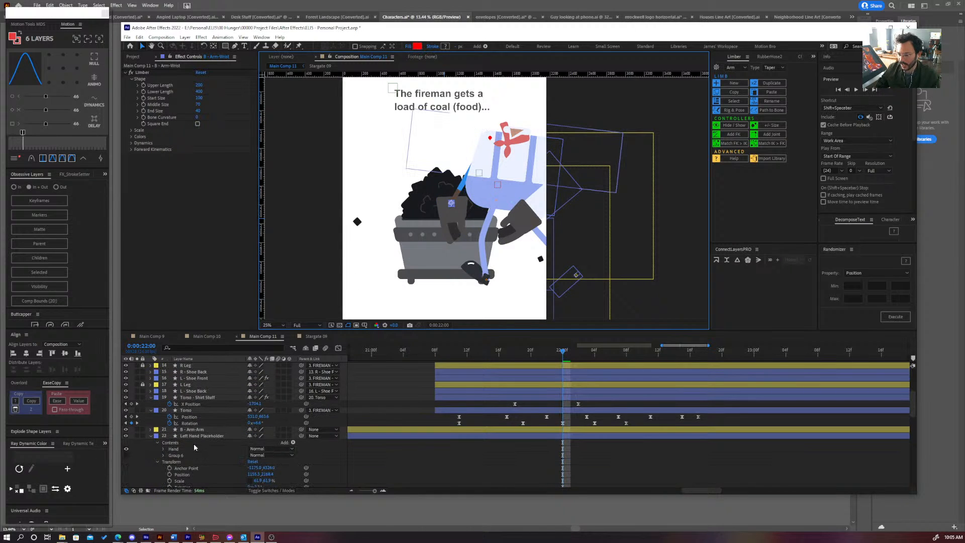
click(126, 455)
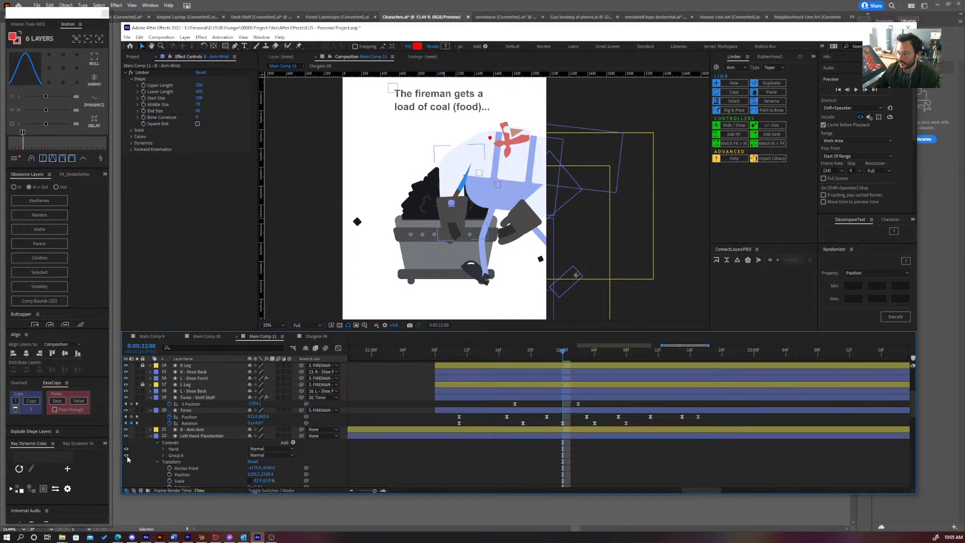
click(126, 455)
- Increase the back arm's lower length to 747 and flip its bend by setting Clockwise to -100%
scroll(532, 410, up, 5)
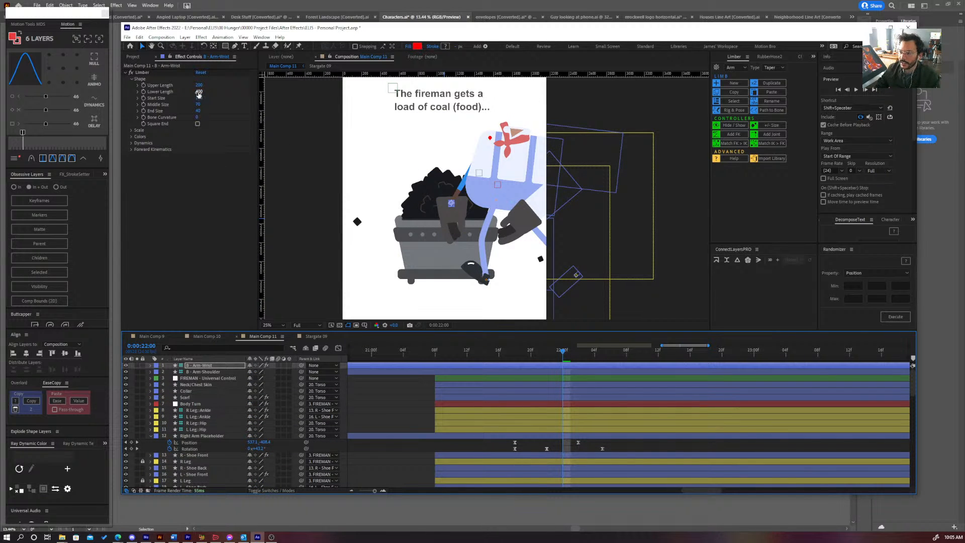
drag(199, 92, 225, 95)
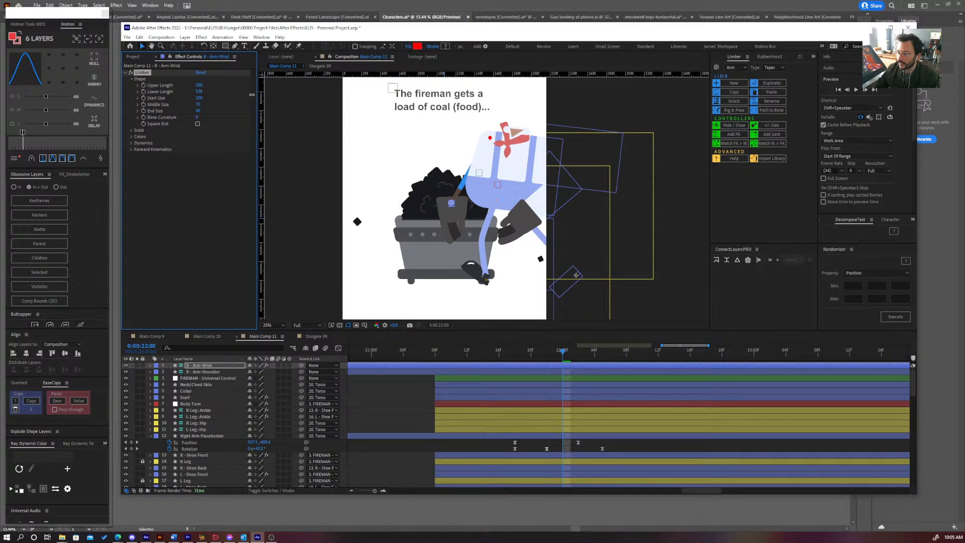
drag(294, 98, 343, 105)
click(132, 143)
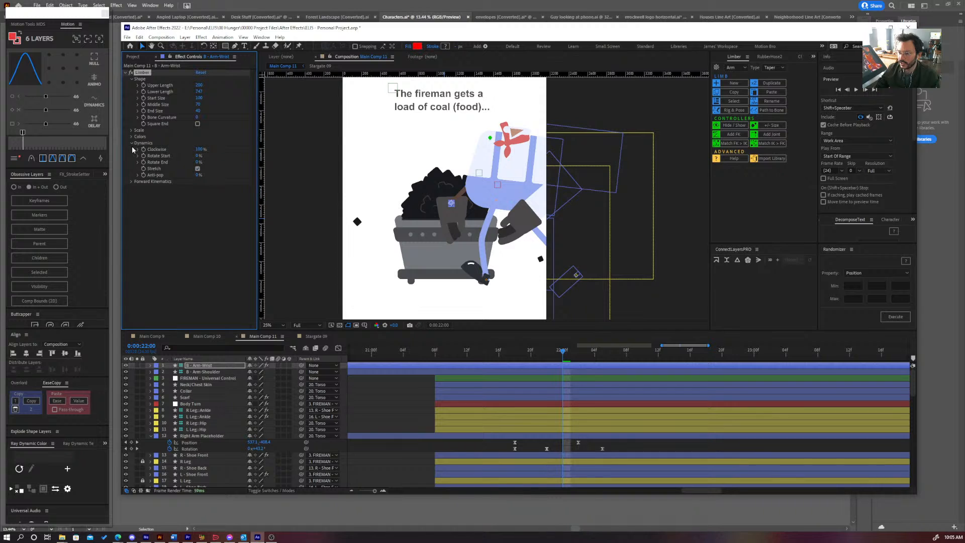
drag(200, 150, 160, 146)
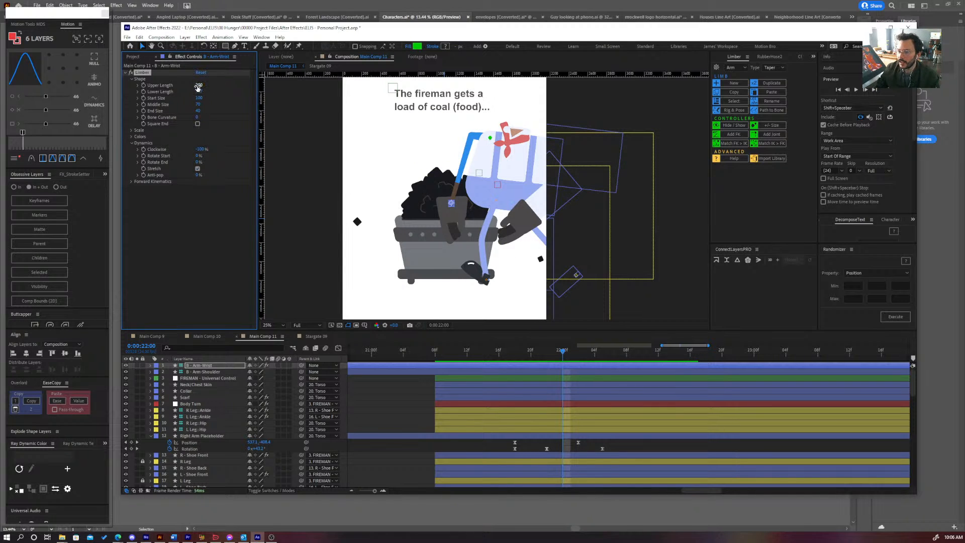
- Lengthen the back arm's upper segment, set its lower length to 528, and nudge the shoulder controller slightly
drag(199, 85, 312, 93)
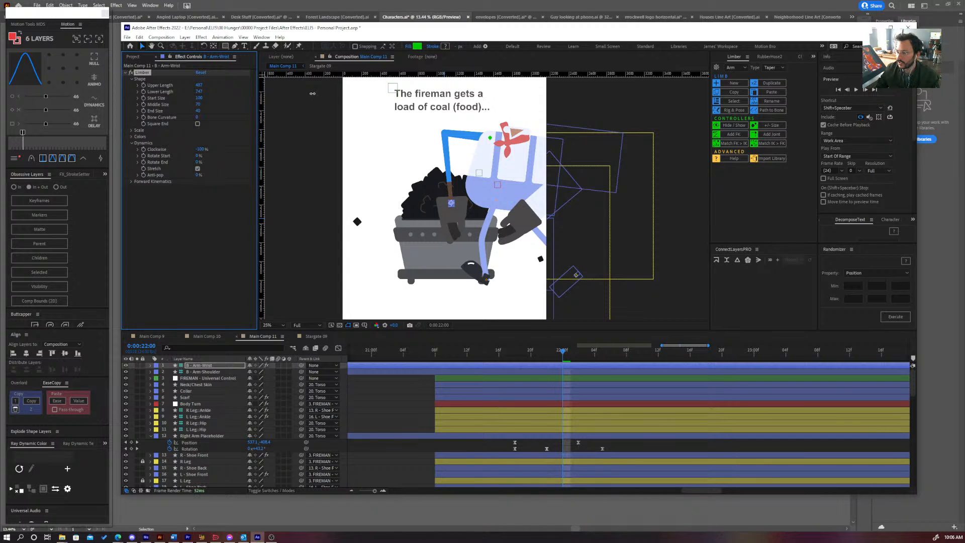
drag(191, 92, 133, 105)
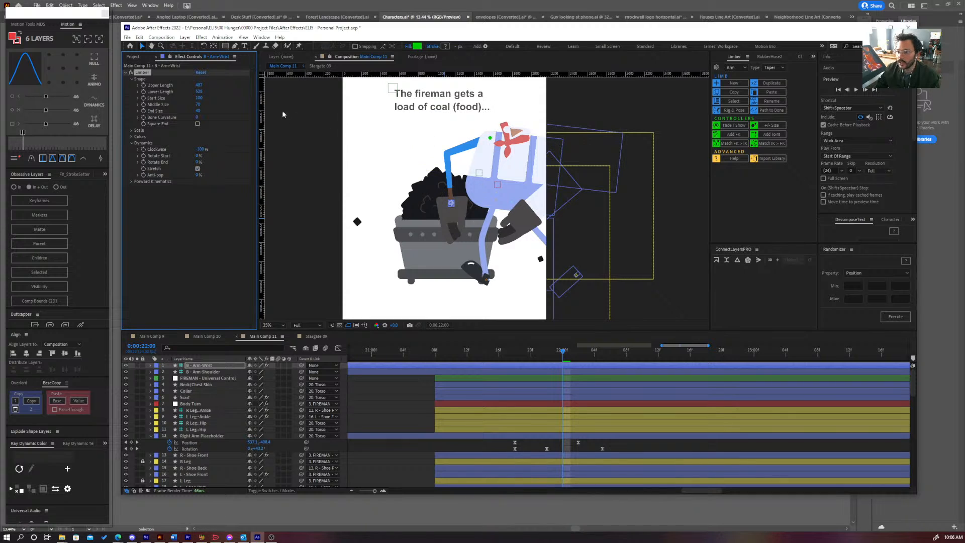
click(490, 140)
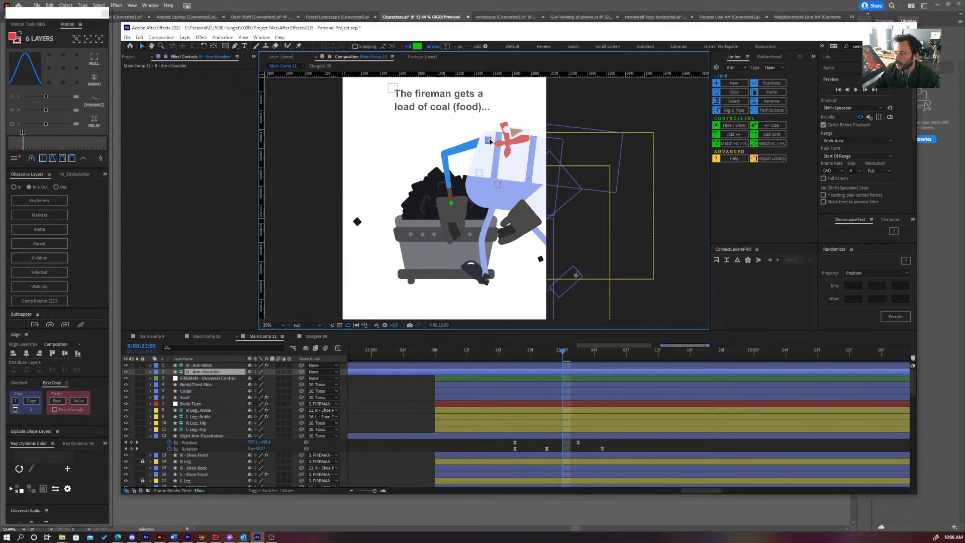
- Show Group 6 of the Left Hand Placeholder as a reference for the back arm's shoulder controller
scroll(162, 449, down, 3)
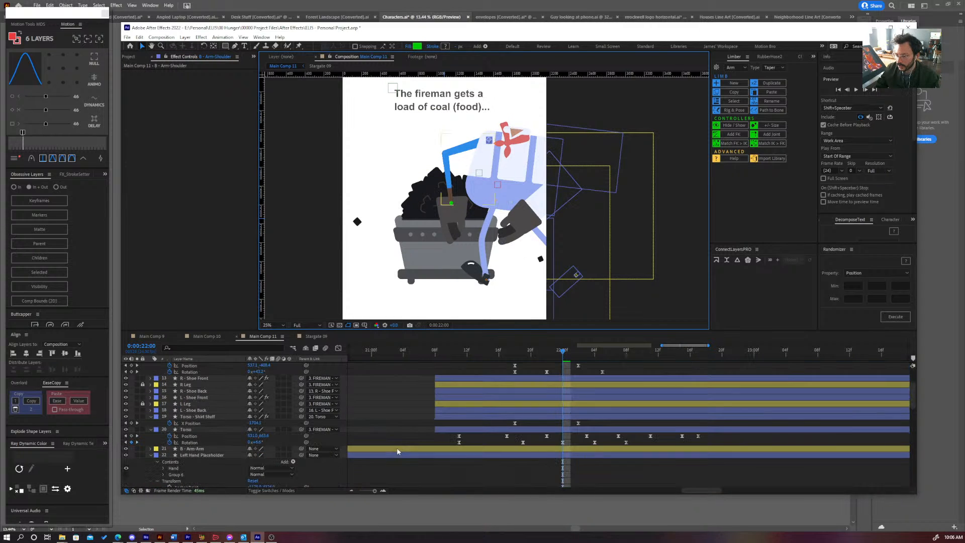
click(127, 475)
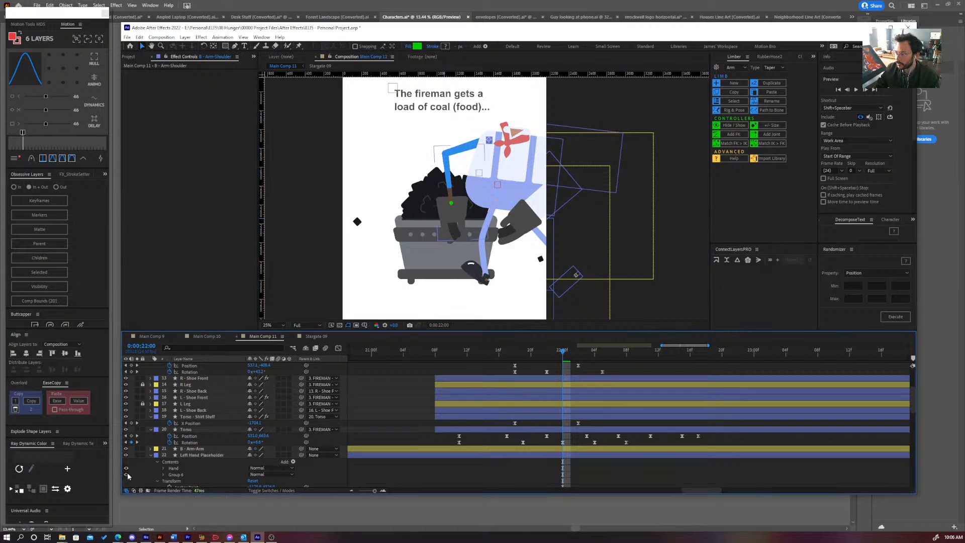
click(488, 141)
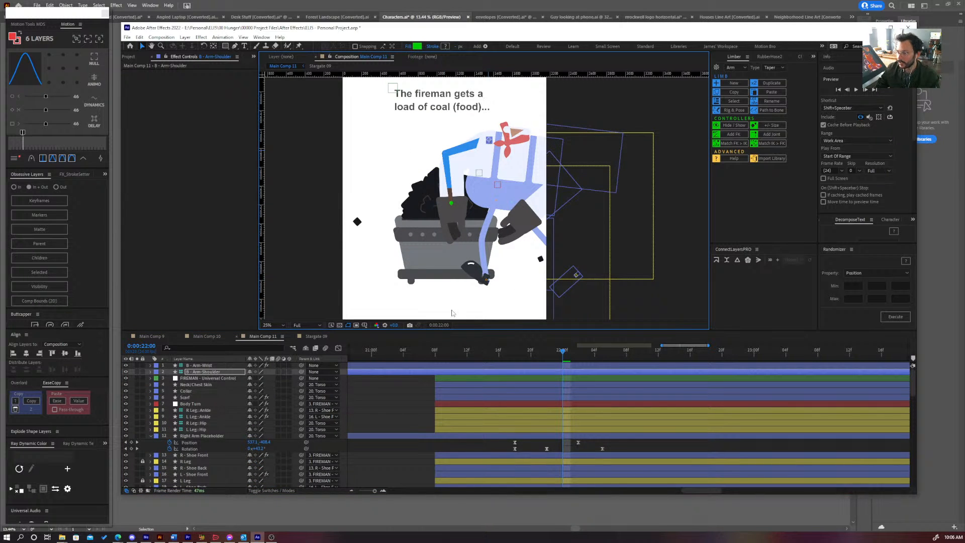
- Shorten the back arm by setting its upper length to 479 and its lower length to 402
click(451, 204)
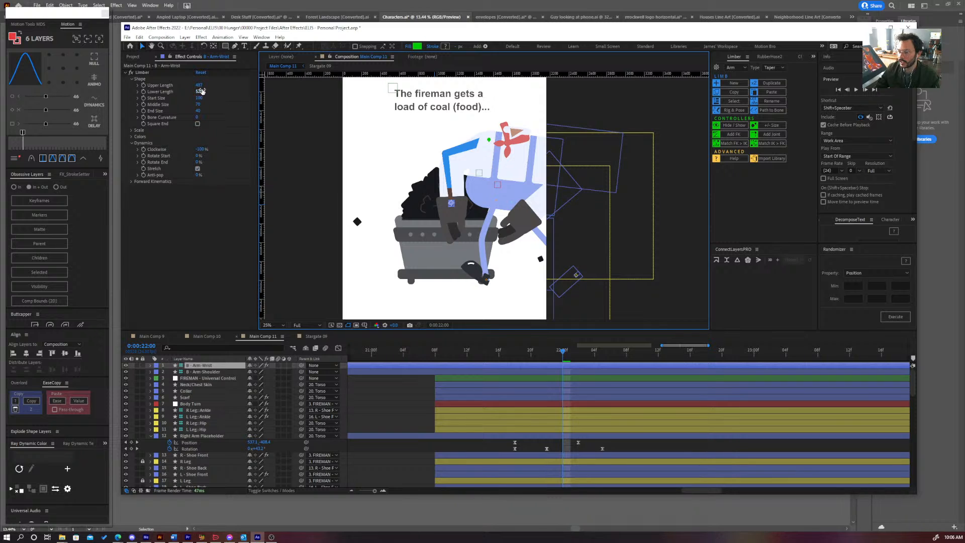
drag(195, 88, 140, 92)
drag(202, 86, 193, 86)
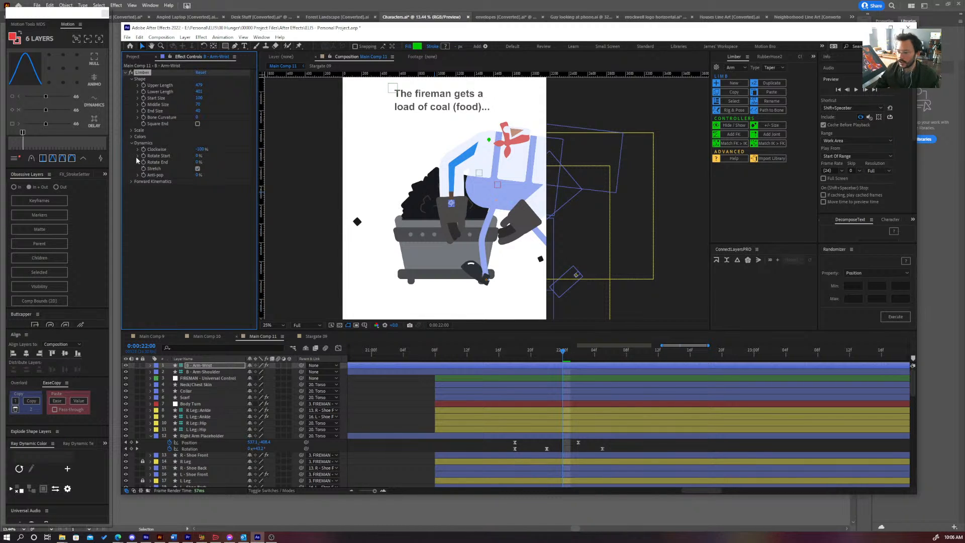
- Try enlarging the back arm with Limber's Size Scale, and undo the change
click(131, 129)
drag(199, 136, 226, 137)
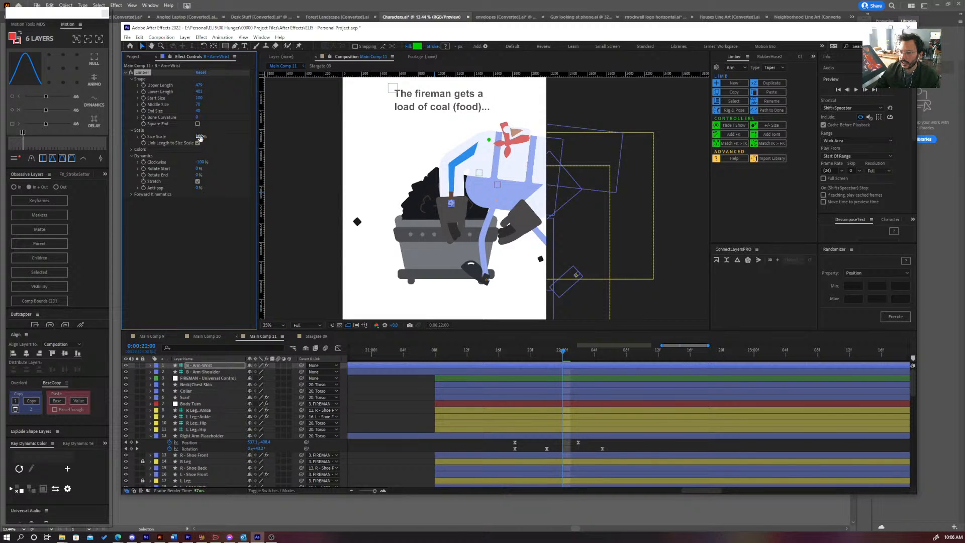
drag(200, 136, 225, 136)
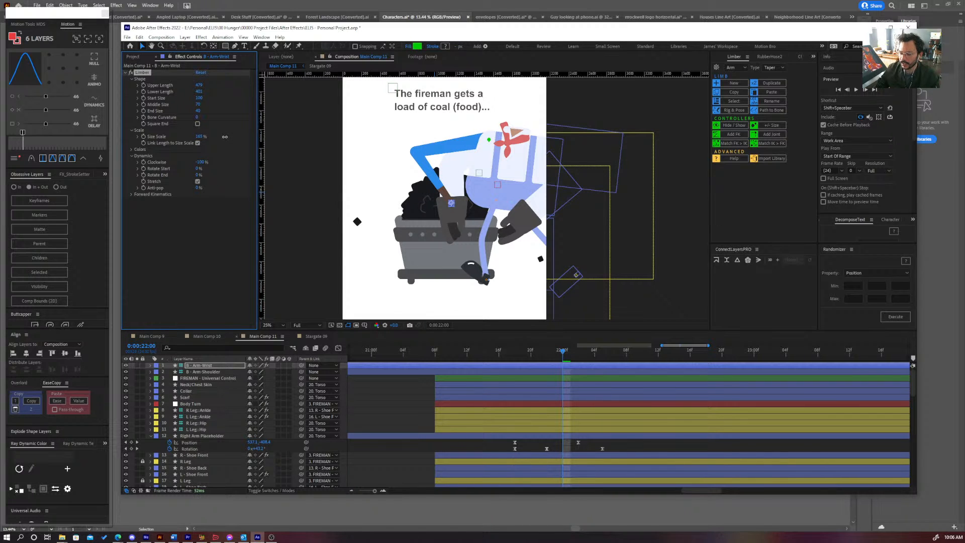
key(ctrl+z)
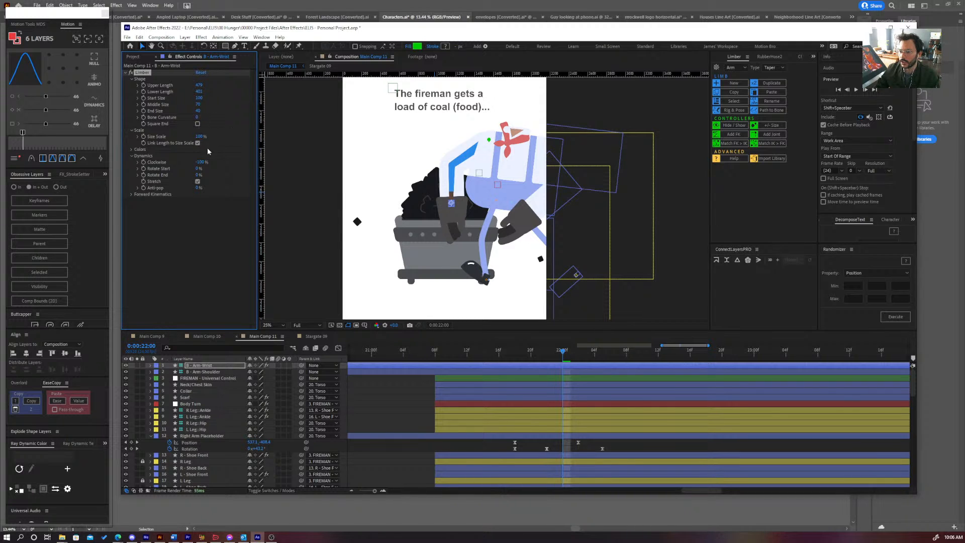
- Increase the back arm's start size to about 218 and nudge the shoulder controller slightly down
drag(199, 98, 248, 105)
click(487, 143)
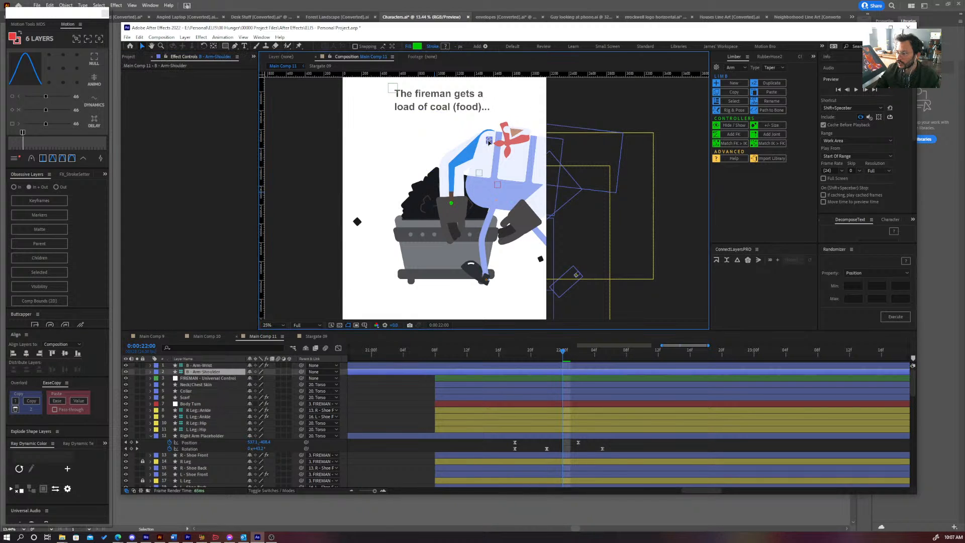
drag(487, 143, 485, 145)
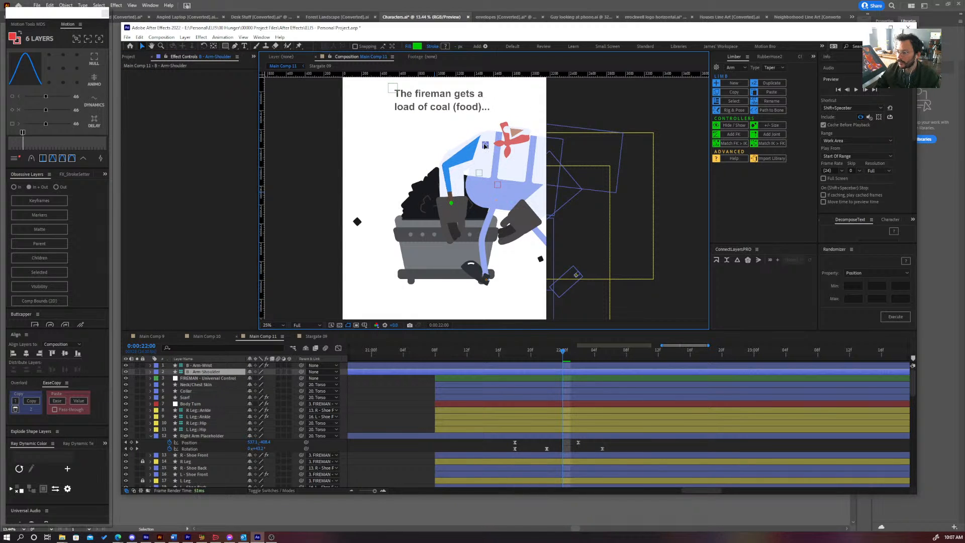
- Reduce the upper length of the back arm to 427 through its wrist controller
click(129, 133)
click(501, 365)
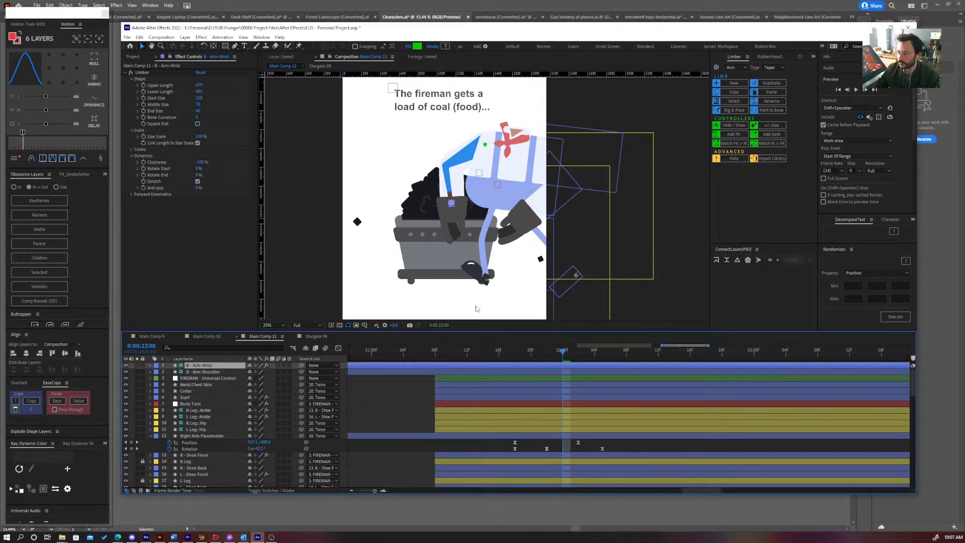
drag(199, 85, 129, 102)
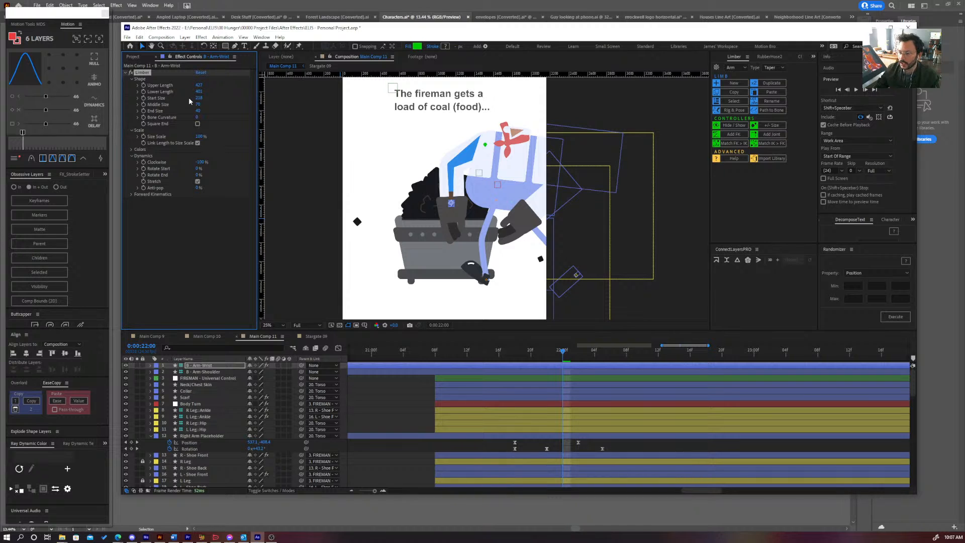
- Move the shoulder controller off the torso to set the arm's start size to 248, and return it to the shoulder
drag(485, 145, 458, 161)
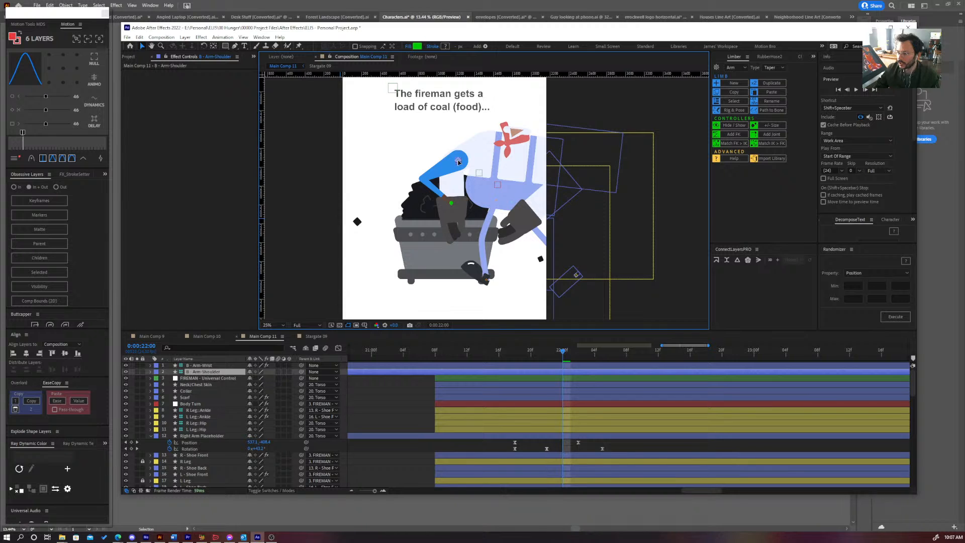
click(451, 205)
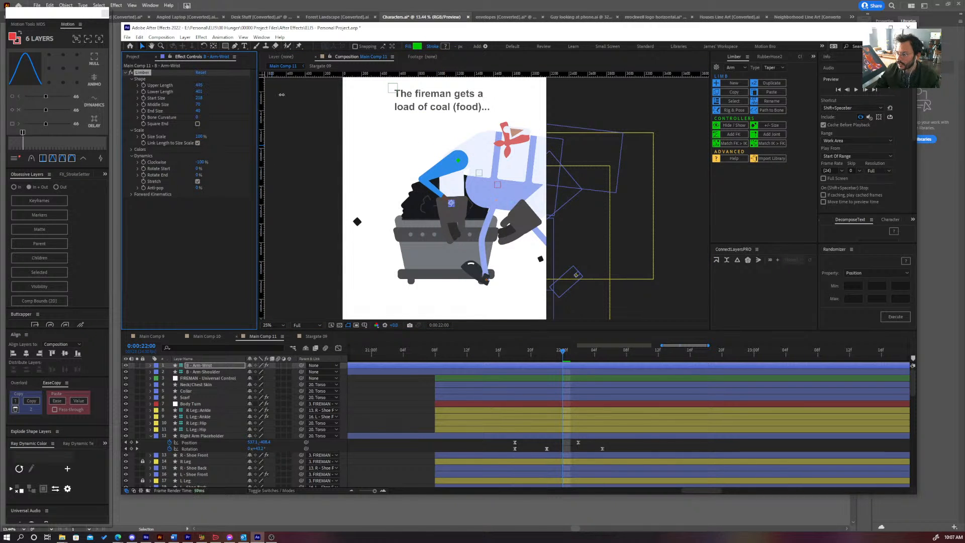
drag(282, 94, 314, 102)
click(415, 391)
click(417, 366)
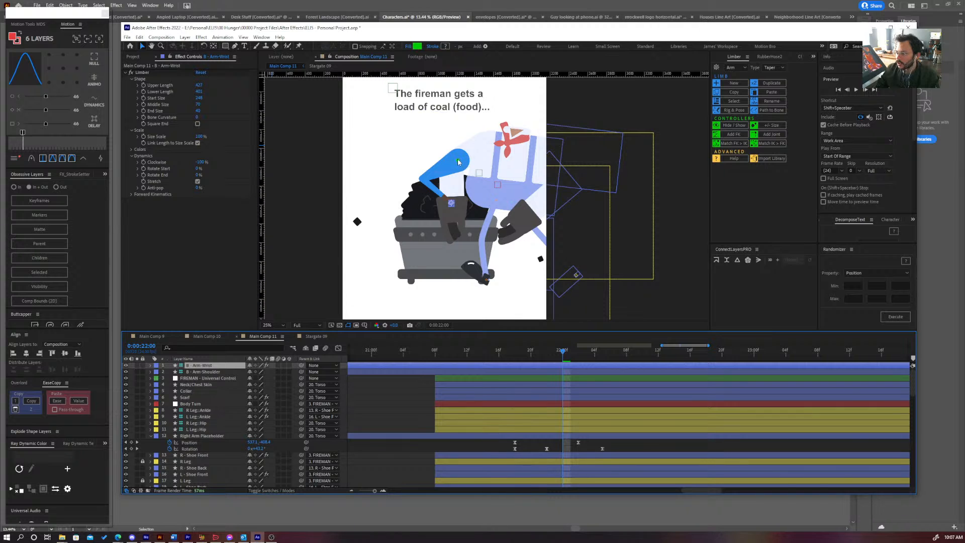
click(459, 162)
drag(460, 160, 487, 145)
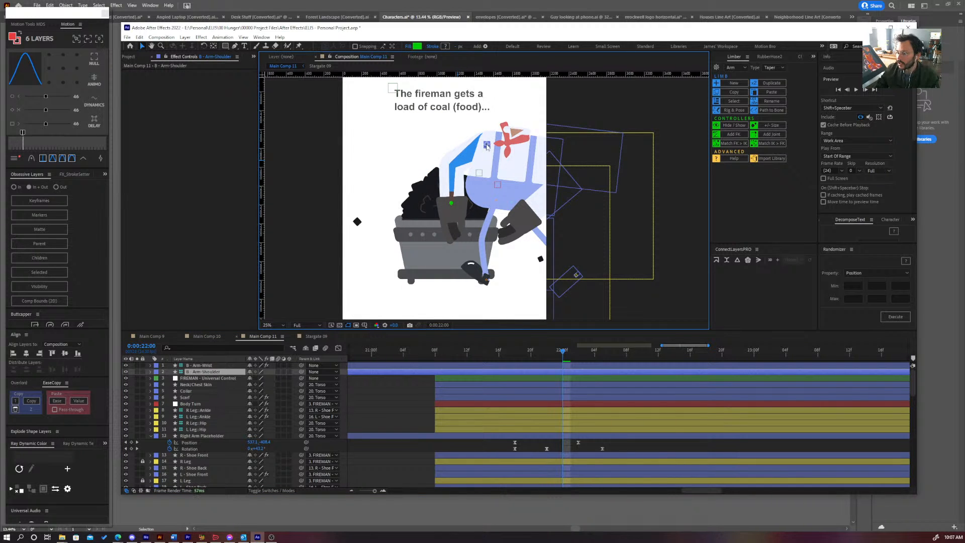
key(alt+shift+p)
- Copy the arm's start size into its middle size and end size for a uniform width of 248
click(486, 364)
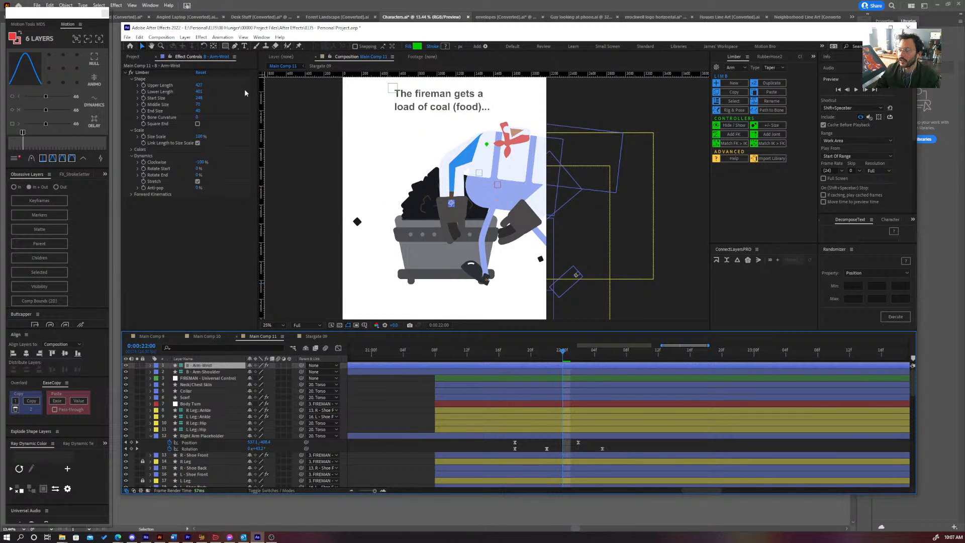
click(202, 98)
key(ctrl+c)
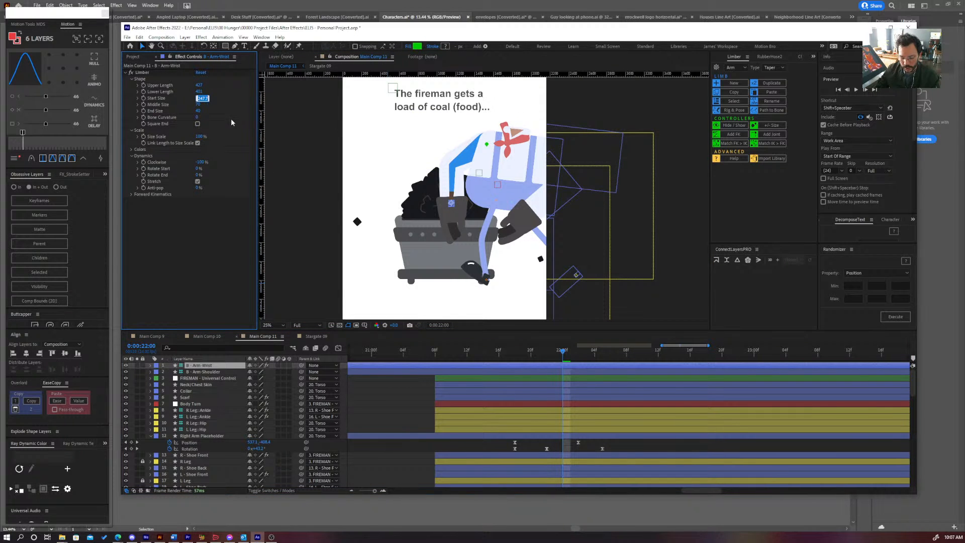
click(199, 105)
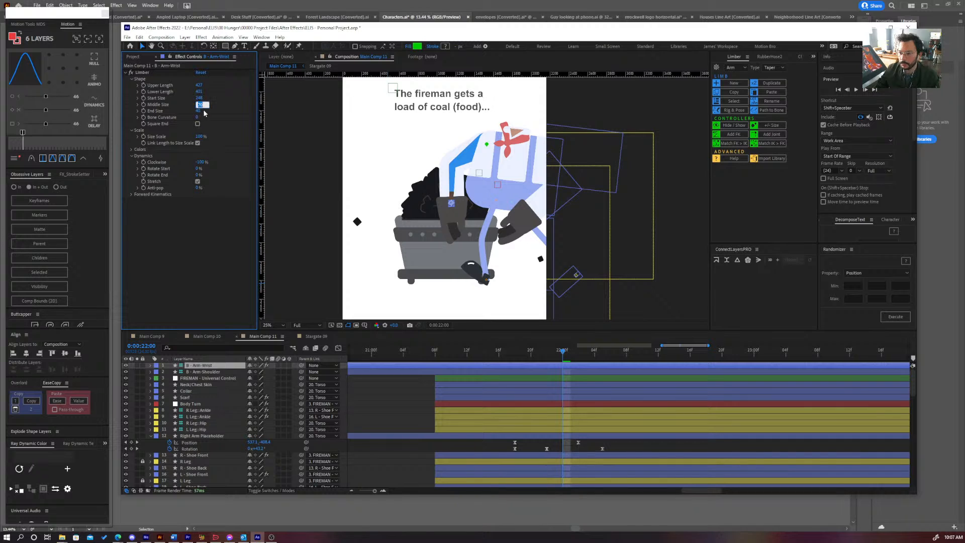
key(ctrl+v)
click(197, 111)
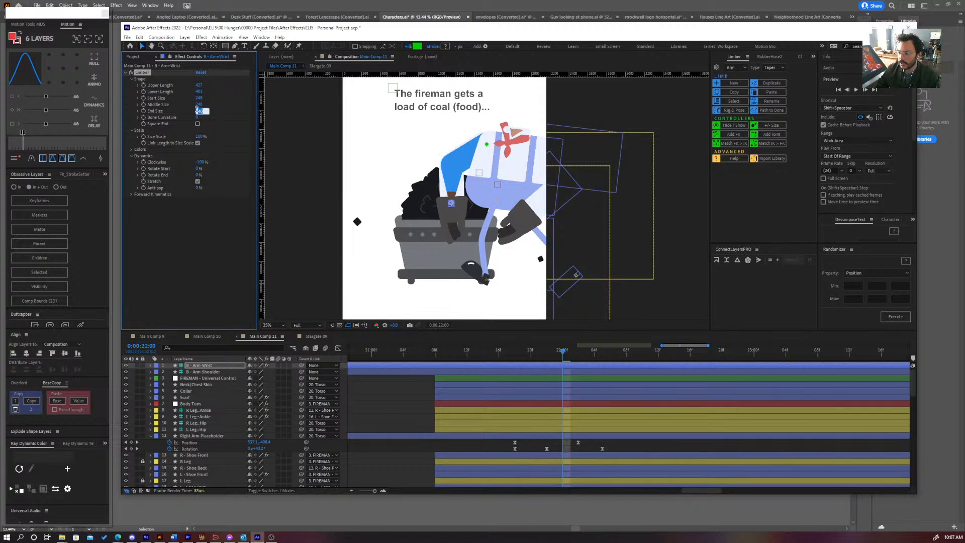
key(ctrl+v)
click(212, 240)
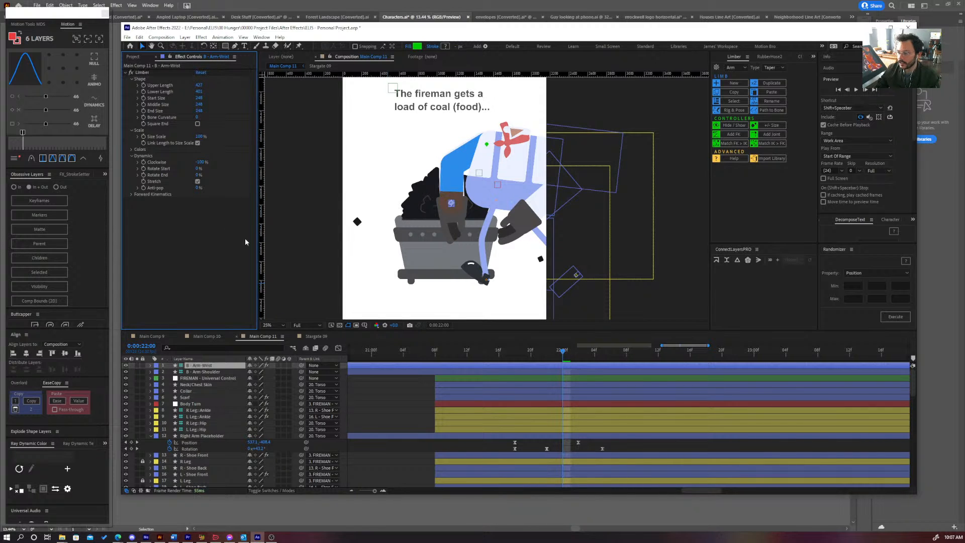
- Nudge the wrist and shoulder controllers to line the blue arm up with the glove and the torso
drag(451, 203, 455, 202)
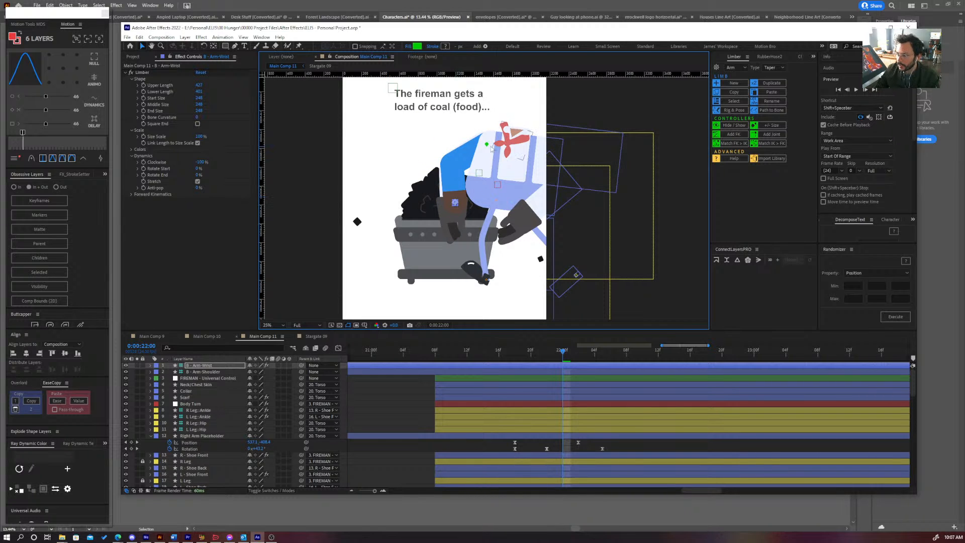
click(486, 147)
drag(487, 146, 486, 144)
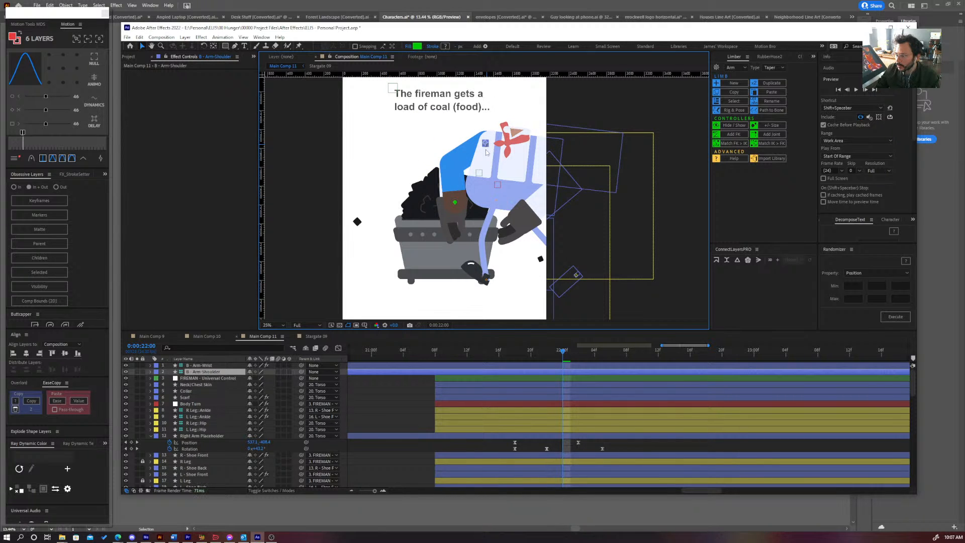
drag(454, 203, 452, 203)
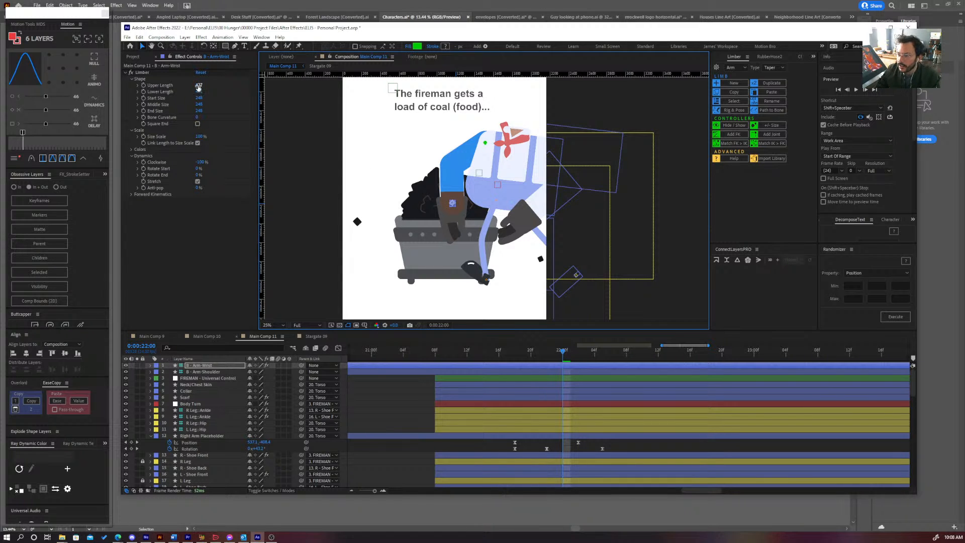
- Fine-tune the back arm's upper length to 435 and its lower length to 397 to fit the original sleeve
mouse_move(199, 87)
mouse_down()
mouse_move(214, 90)
mouse_move(197, 88)
mouse_up()
scroll(433, 213, up, 4)
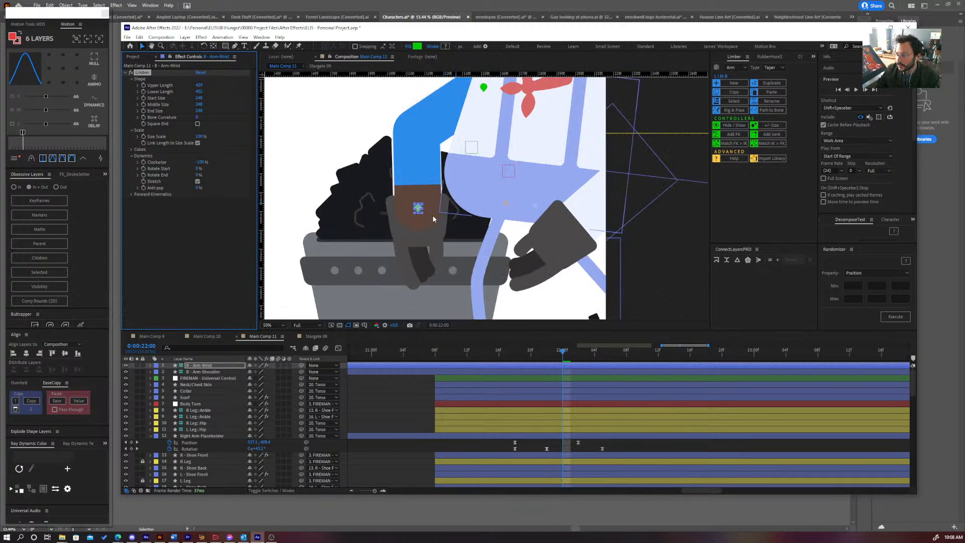
drag(364, 219, 418, 268)
scroll(485, 201, down, 3)
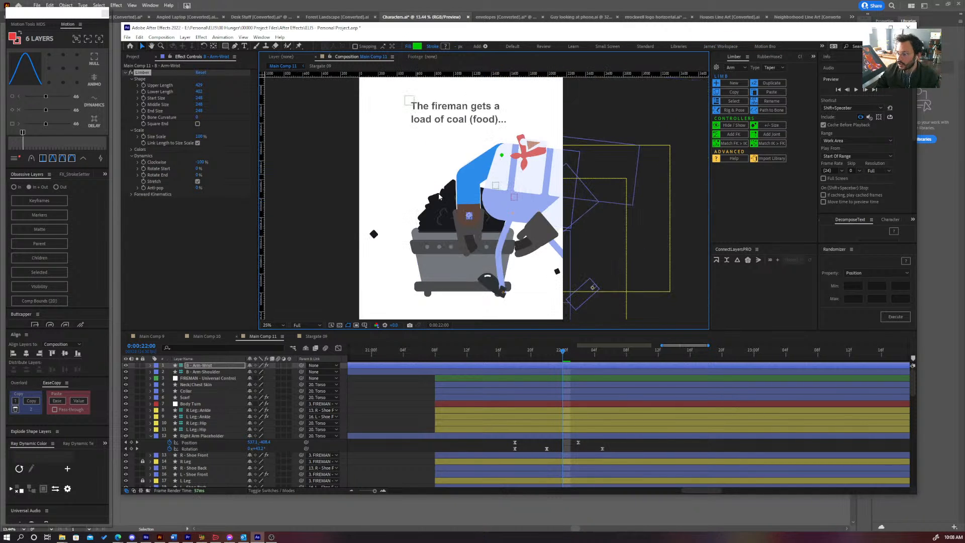
scroll(485, 201, up, 2)
mouse_move(202, 87)
mouse_down()
mouse_move(220, 89)
mouse_move(187, 95)
mouse_up()
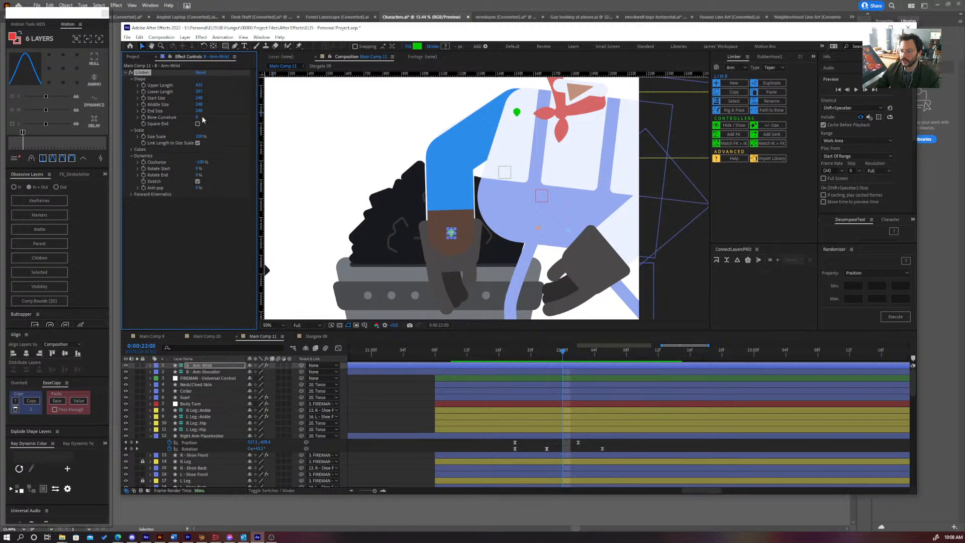
- Increase the arm's end size to 261 and give the middle and start sizes the same value
drag(199, 111, 258, 114)
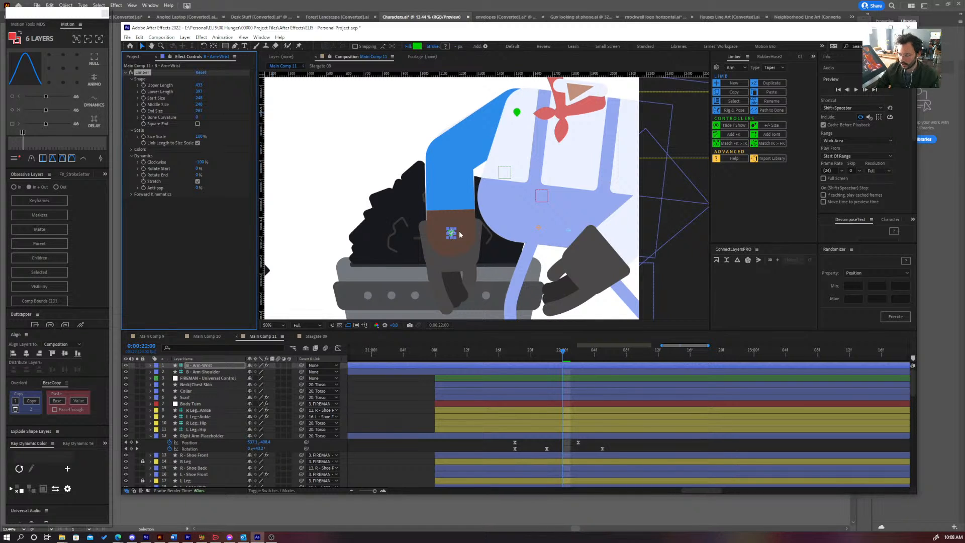
key(u)
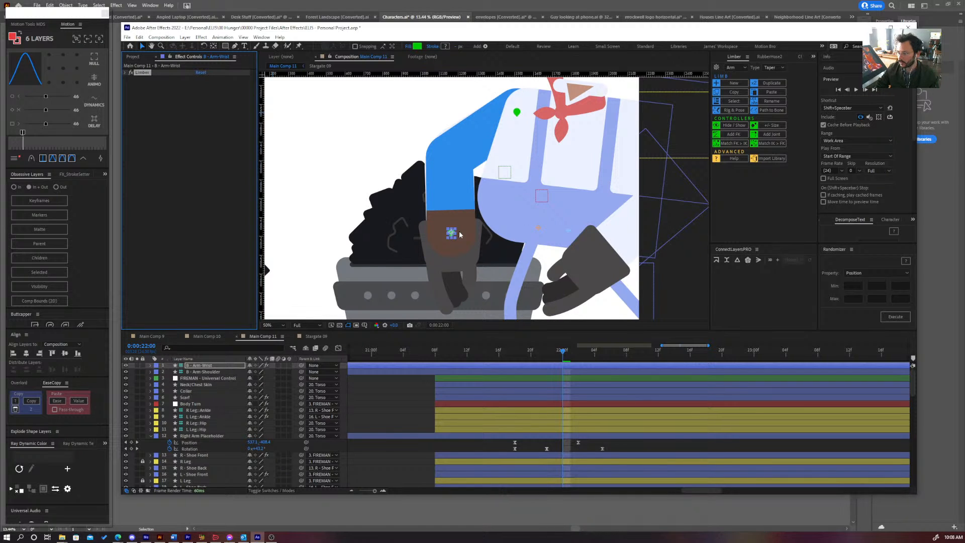
click(451, 232)
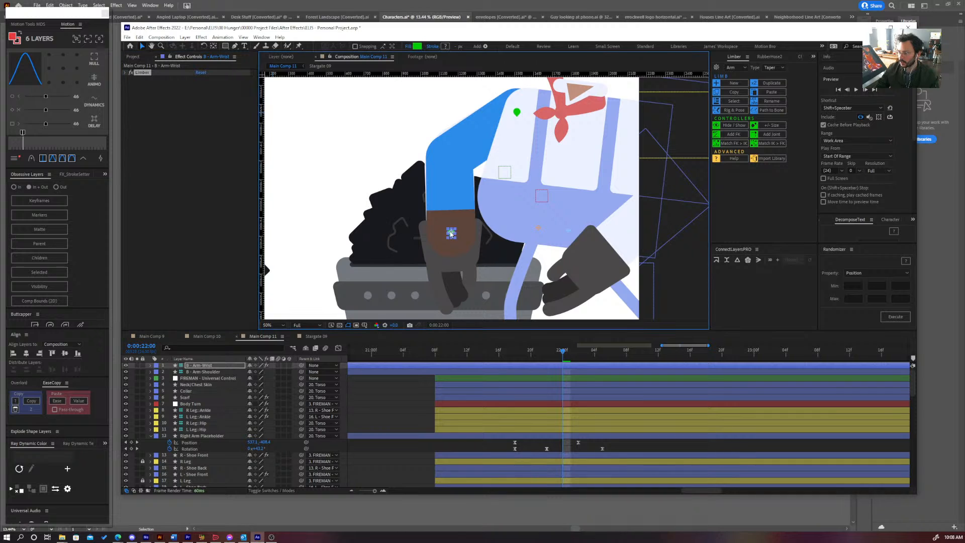
key(Left)
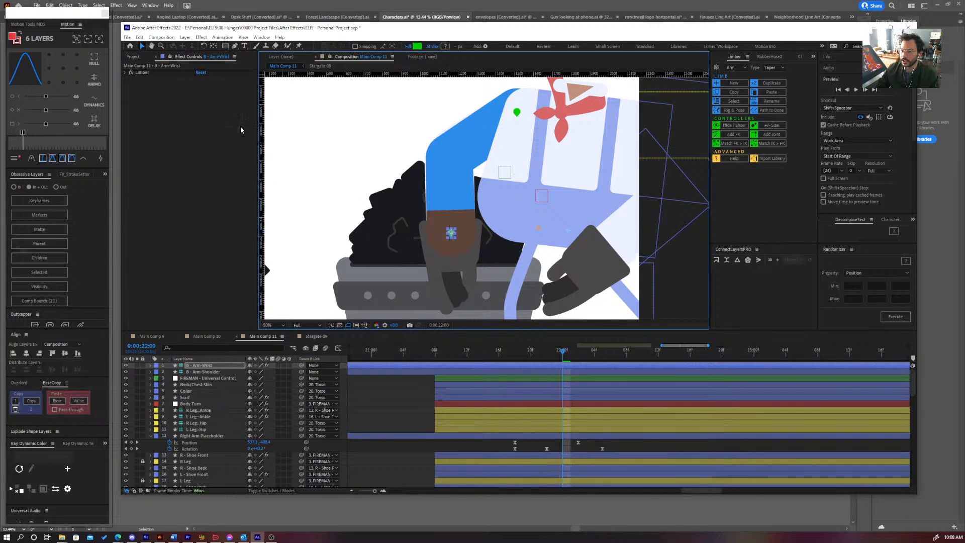
click(565, 370)
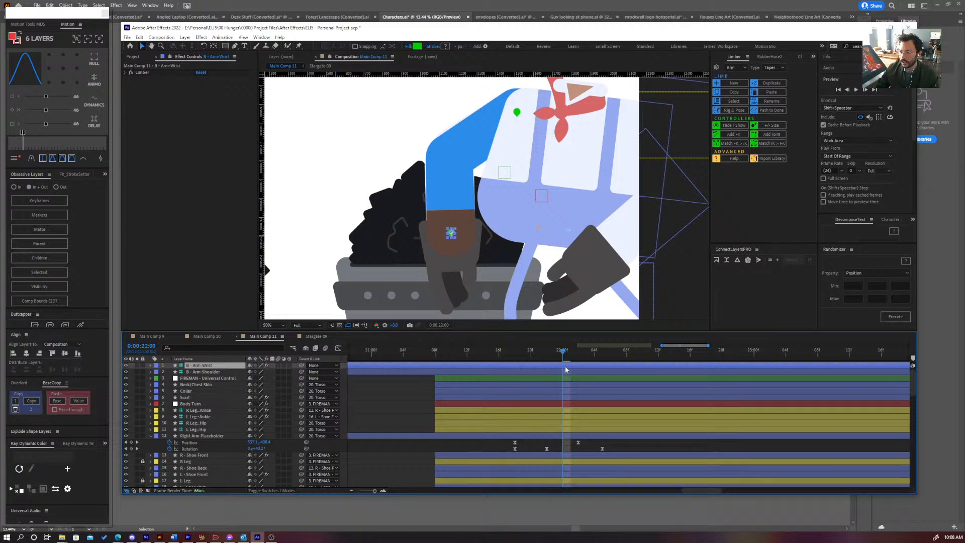
click(125, 73)
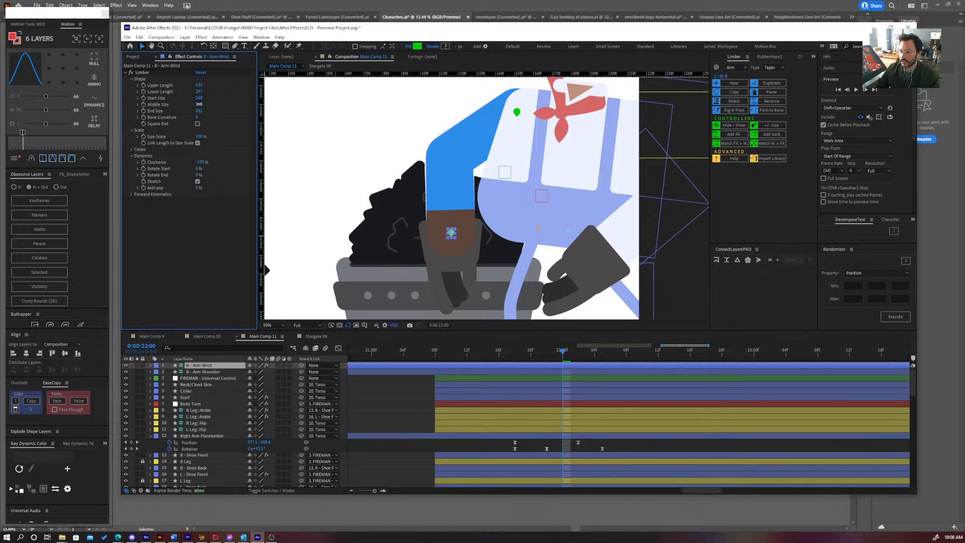
click(198, 111)
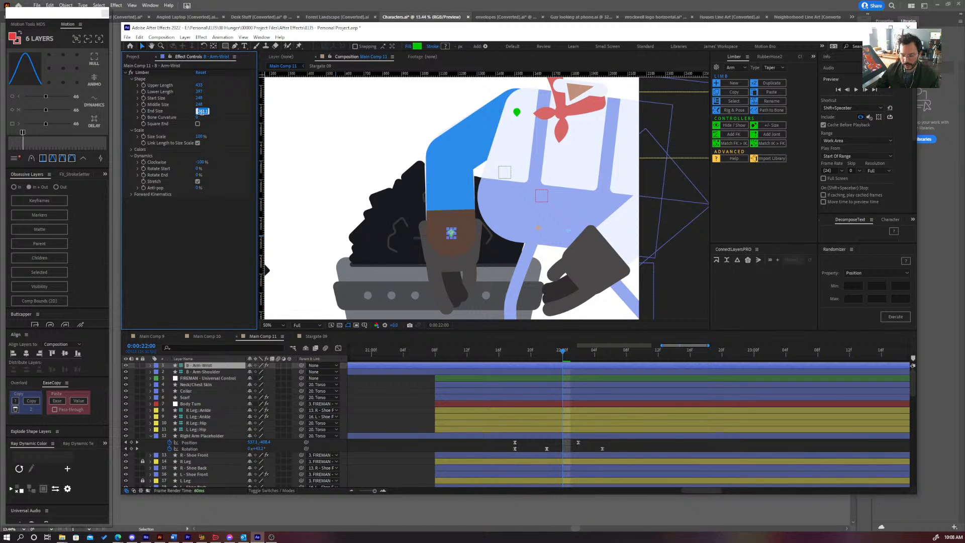
key(Return)
key(Return)
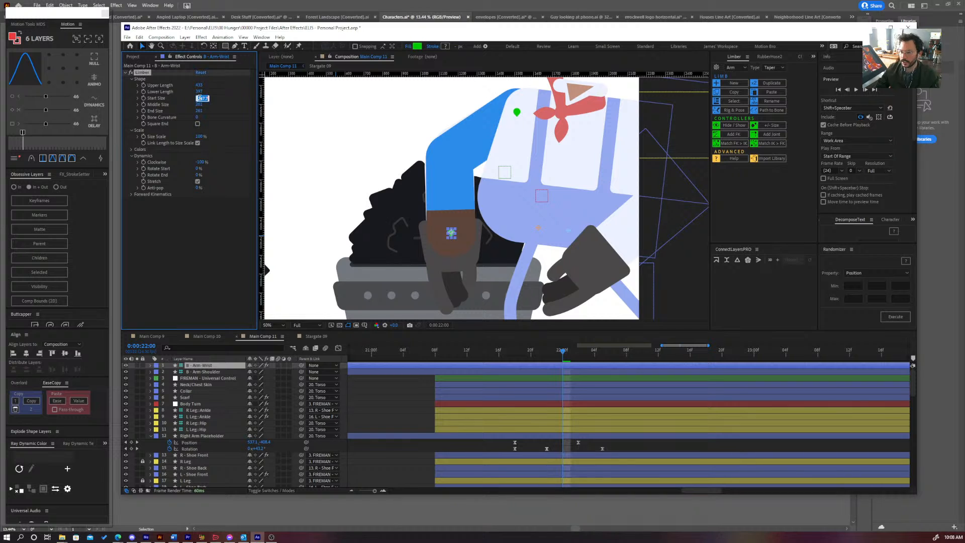
- Test the arm's bend by moving the wrist controller away from the glove, and undo the move
scroll(556, 242, down, 2)
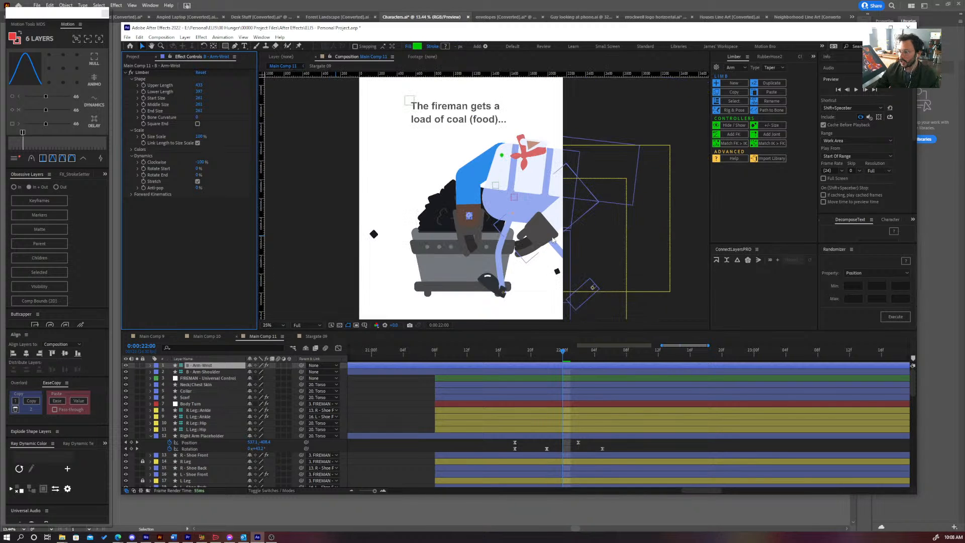
scroll(523, 244, up, 2)
drag(451, 234, 423, 198)
key(ctrl+z)
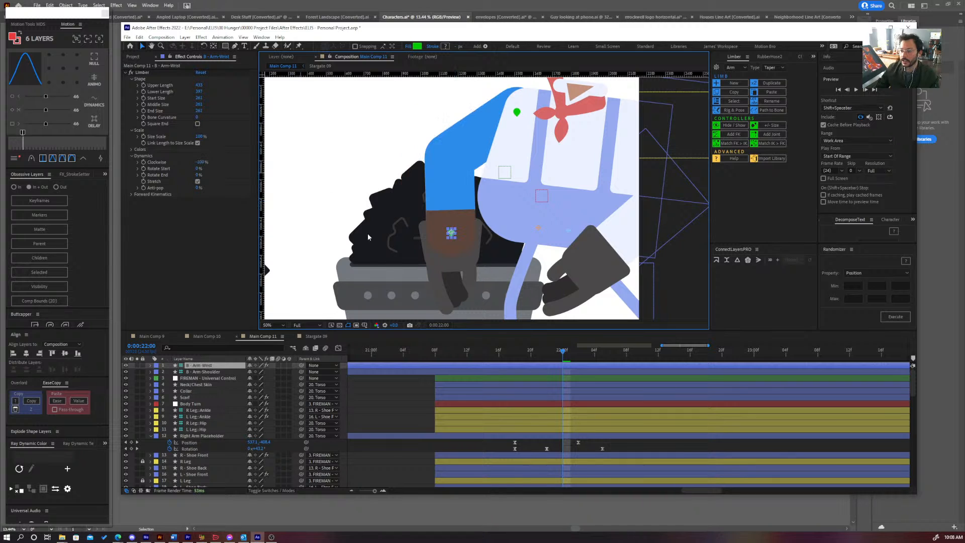
- Set the back arm's upper, middle and lower colors to the pale shirt color sampled from the torso
click(129, 150)
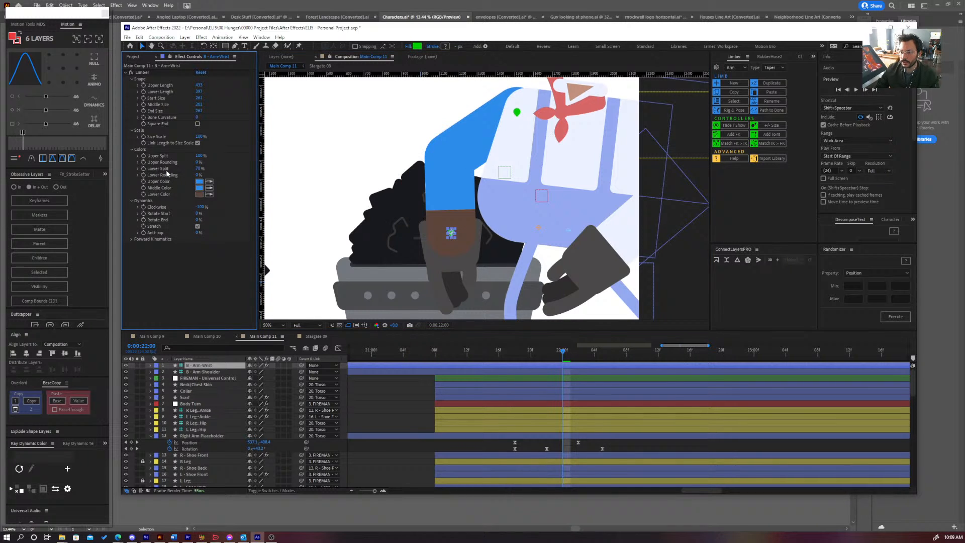
click(209, 189)
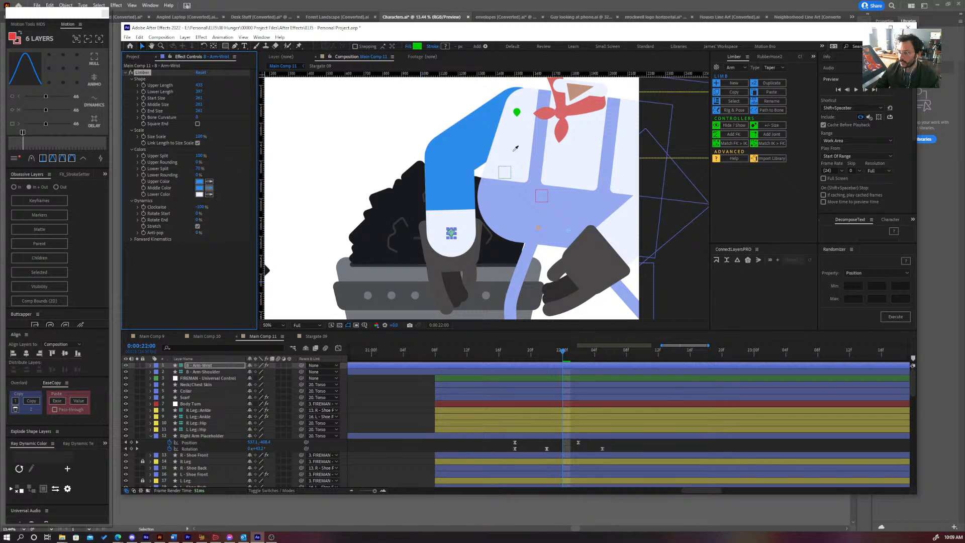
click(516, 152)
click(209, 182)
click(503, 152)
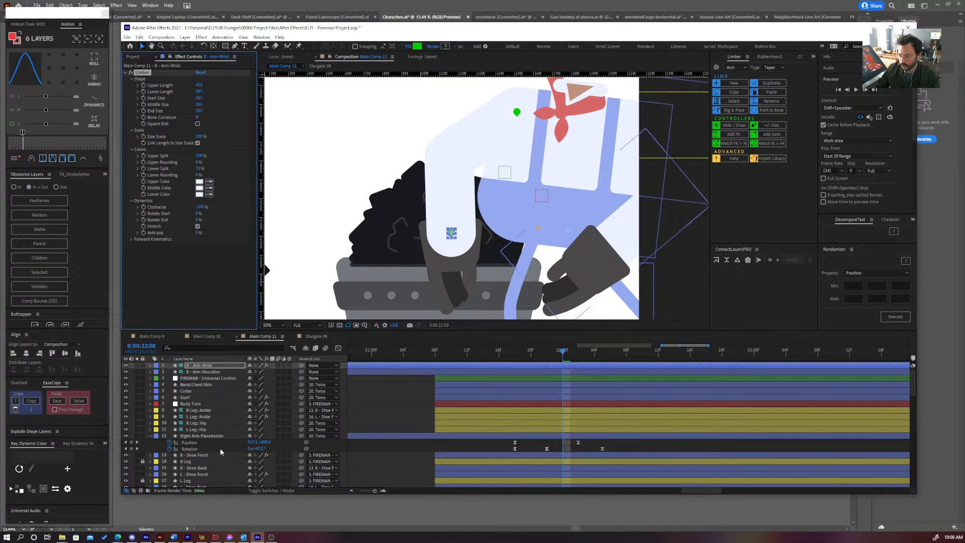
- Move the B - Arm-Arm layer beneath the Left Hand Placeholder layer and collapse the placeholder's properties
scroll(216, 450, down, 3)
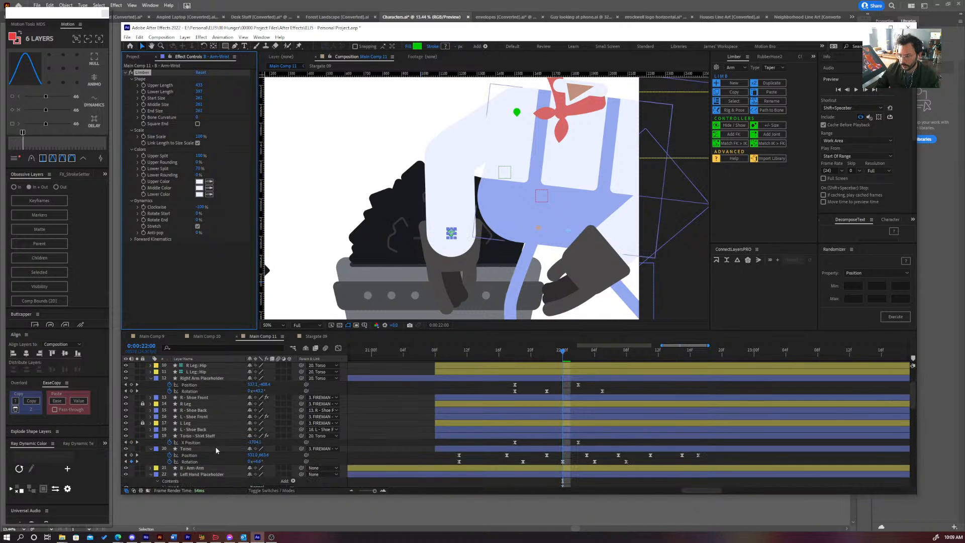
click(200, 468)
scroll(200, 469, down, 1)
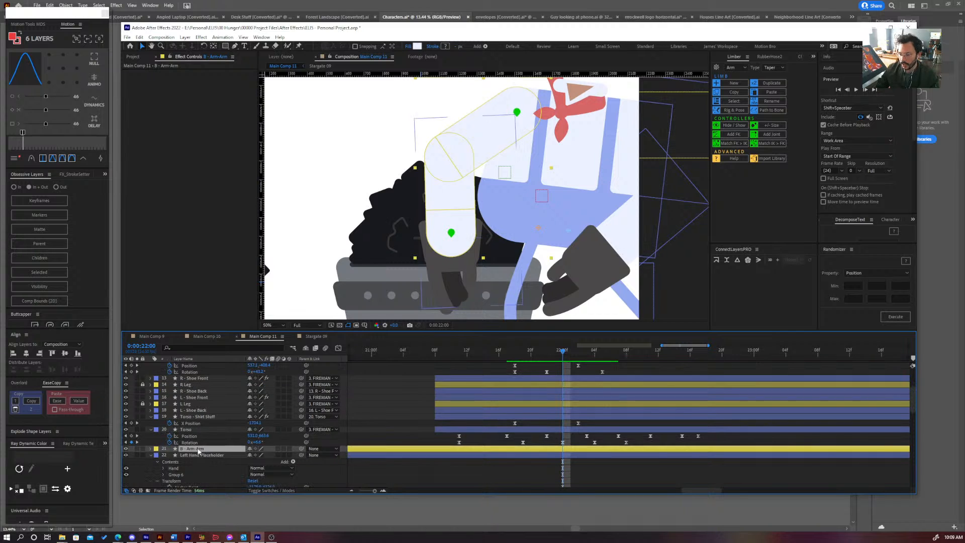
key(Delete)
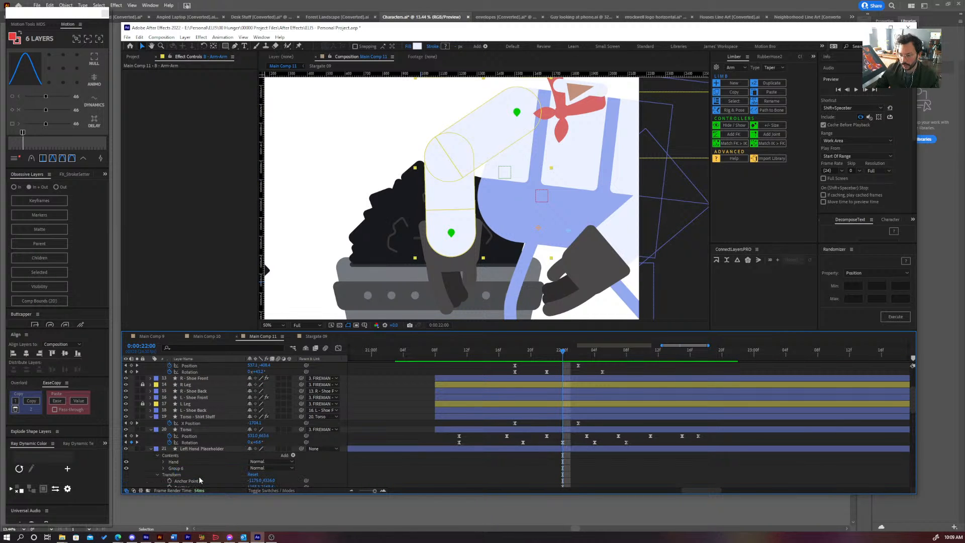
click(150, 449)
scroll(241, 448, down, 1)
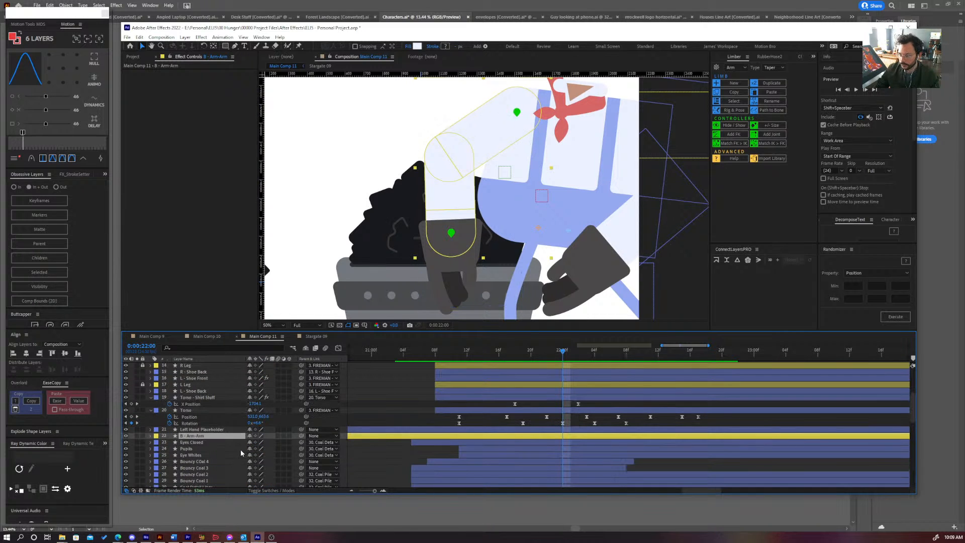
- Parent the Left Hand Placeholder layer to the B - Arm-Wrist controller and the B - Arm-Shoulder controller to Torso
click(199, 431)
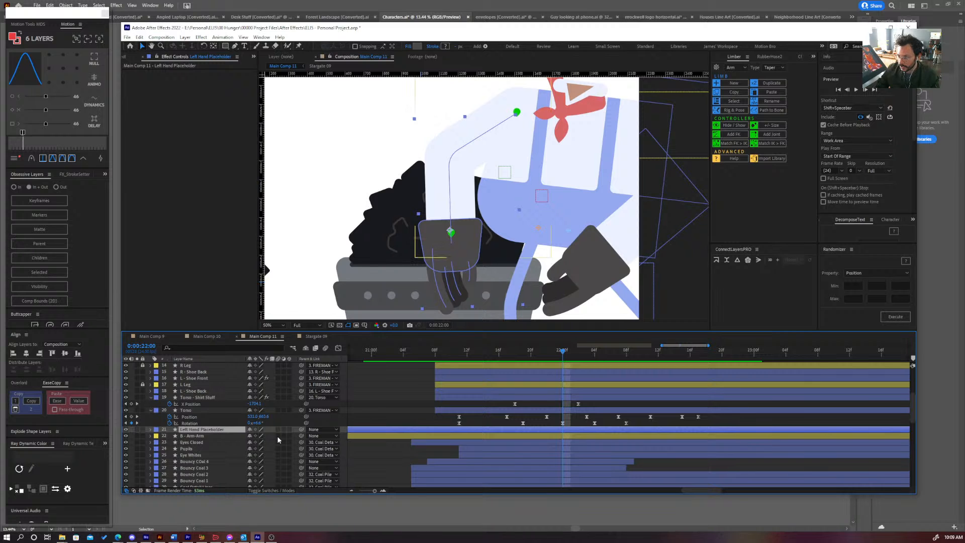
drag(301, 429, 214, 372)
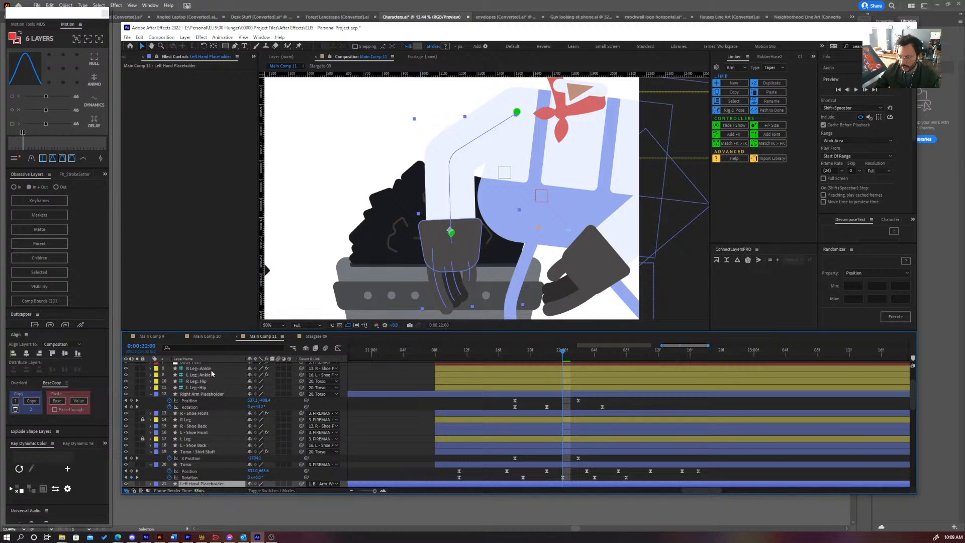
scroll(220, 385, up, 3)
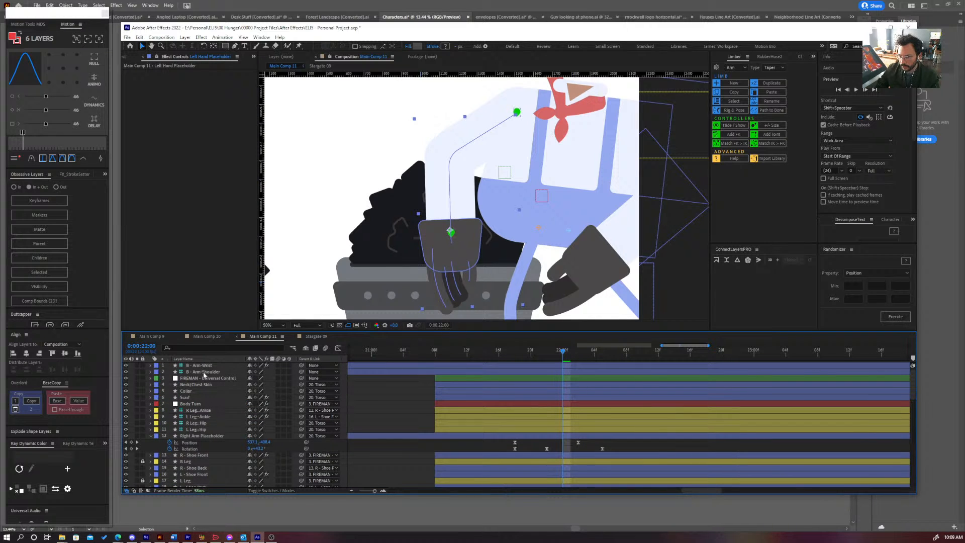
click(204, 372)
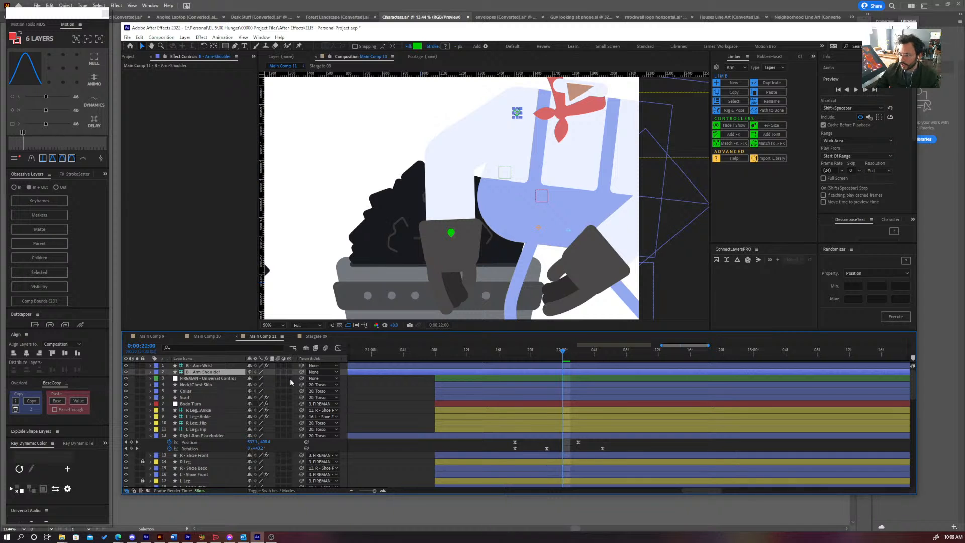
click(312, 372)
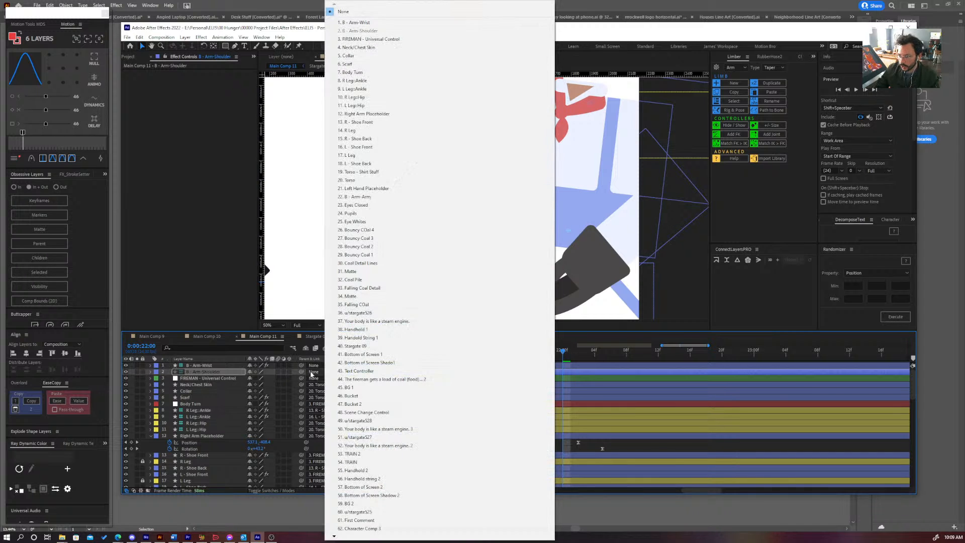
click(358, 182)
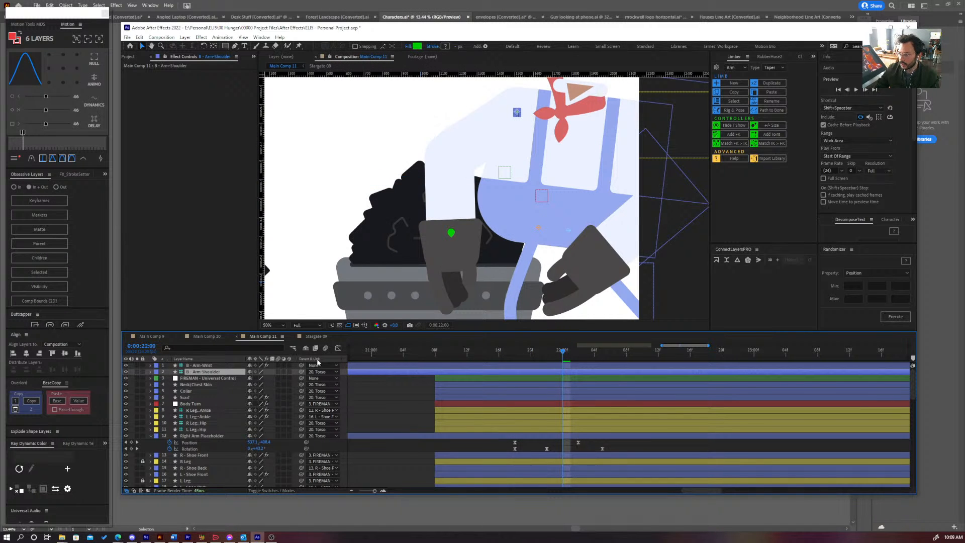
- Try parenting the B - Arm-Wrist controller to Torso, scrub the animation around 22 seconds, and undo the parenting
click(210, 366)
scroll(536, 292, down, 2)
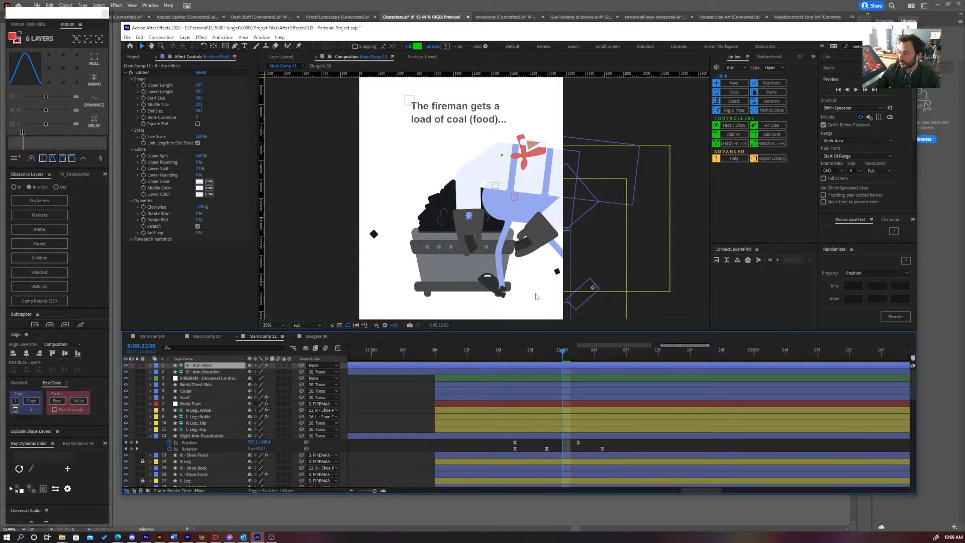
click(325, 367)
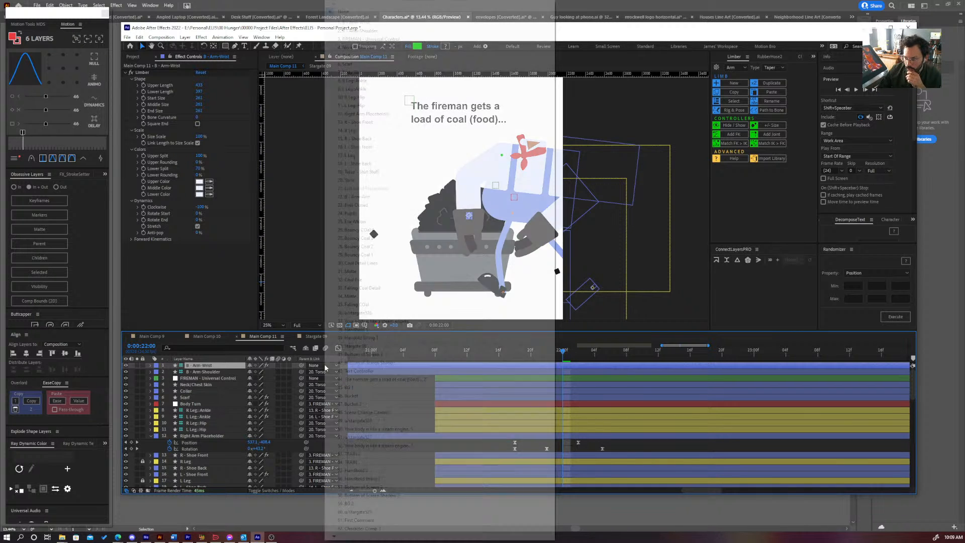
click(351, 180)
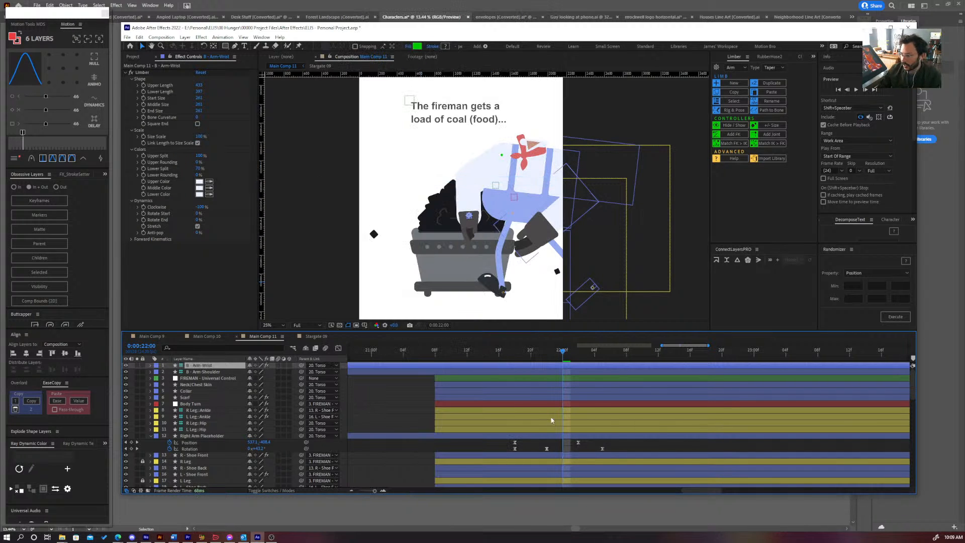
click(555, 352)
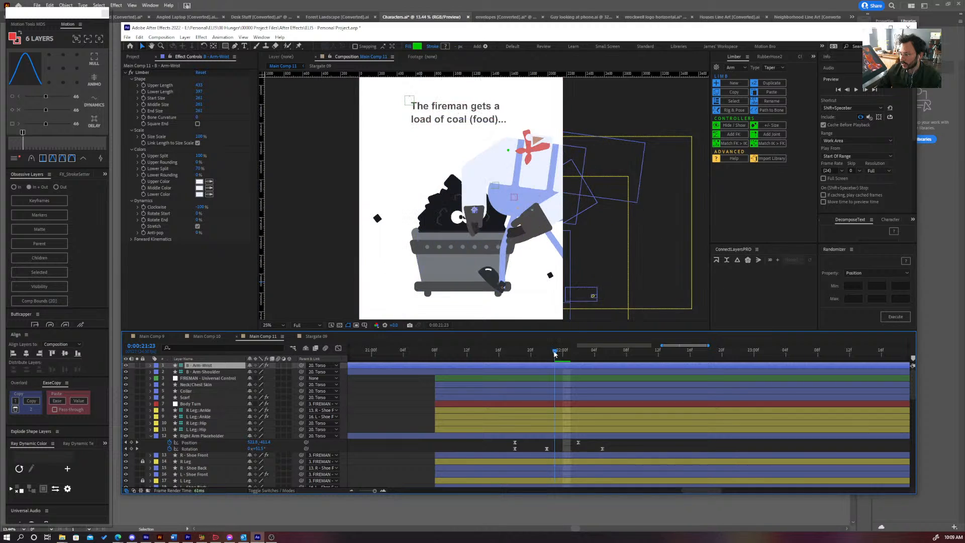
drag(555, 352, 578, 353)
key(ctrl+z)
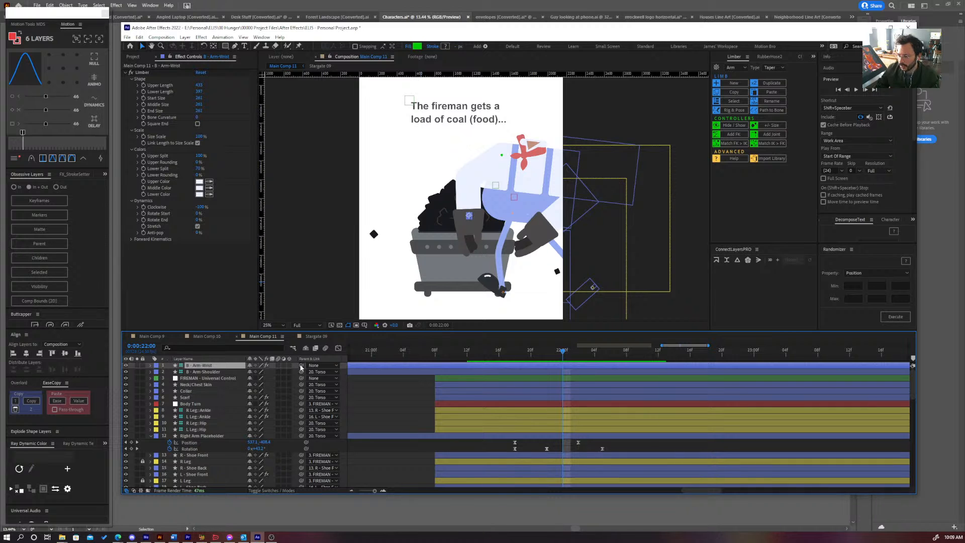
- Parent B - Arm-Wrist to Torso again, try adjusting its scale, and undo both changes
click(316, 365)
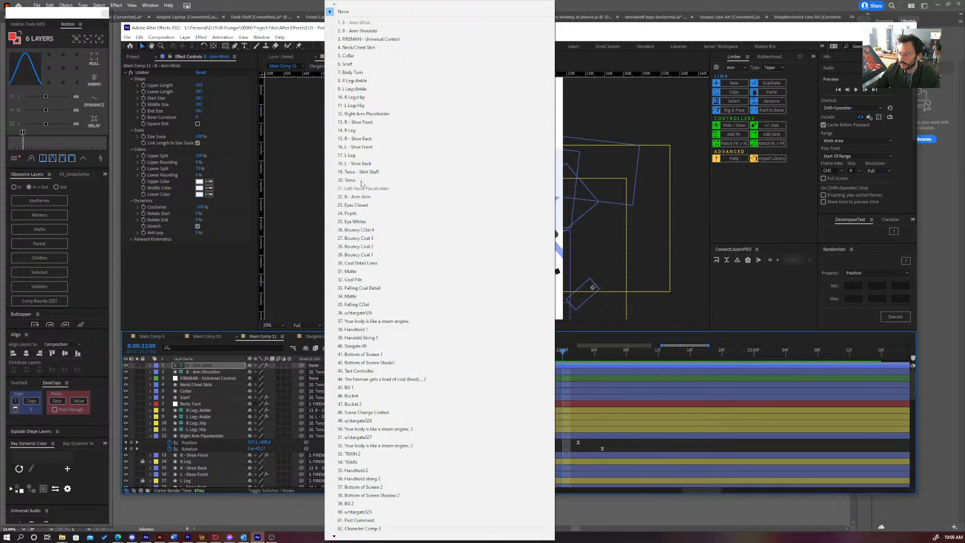
click(350, 180)
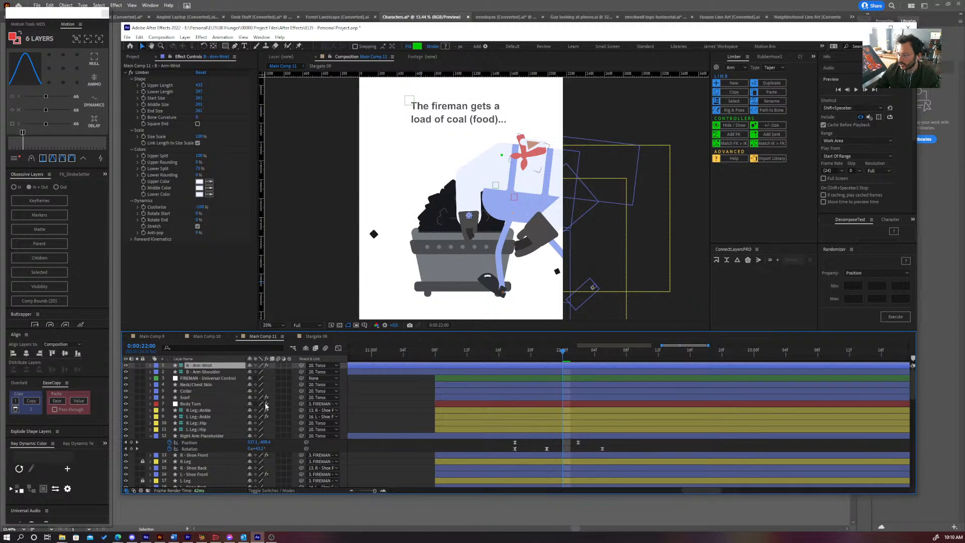
key(s)
drag(258, 373, 279, 372)
key(ctrl+z)
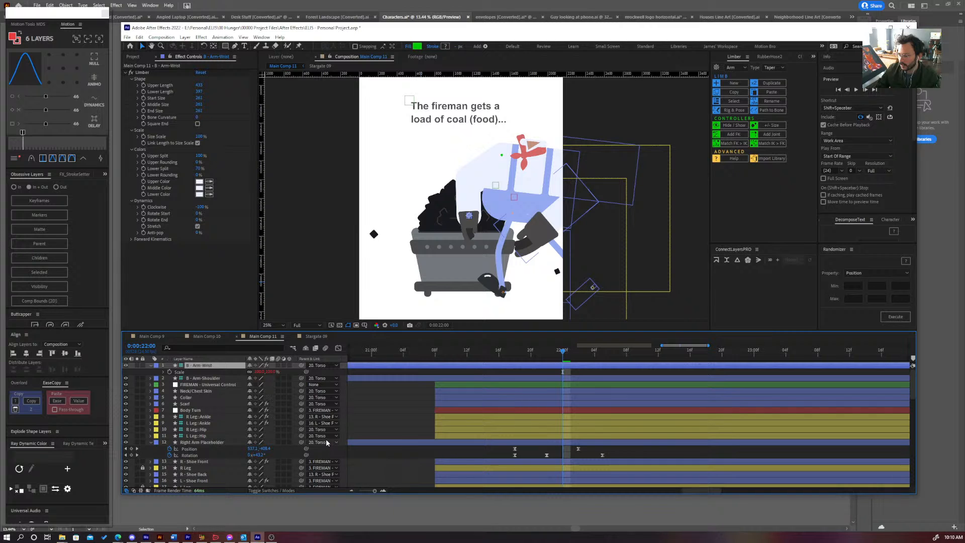
key(ctrl+z)
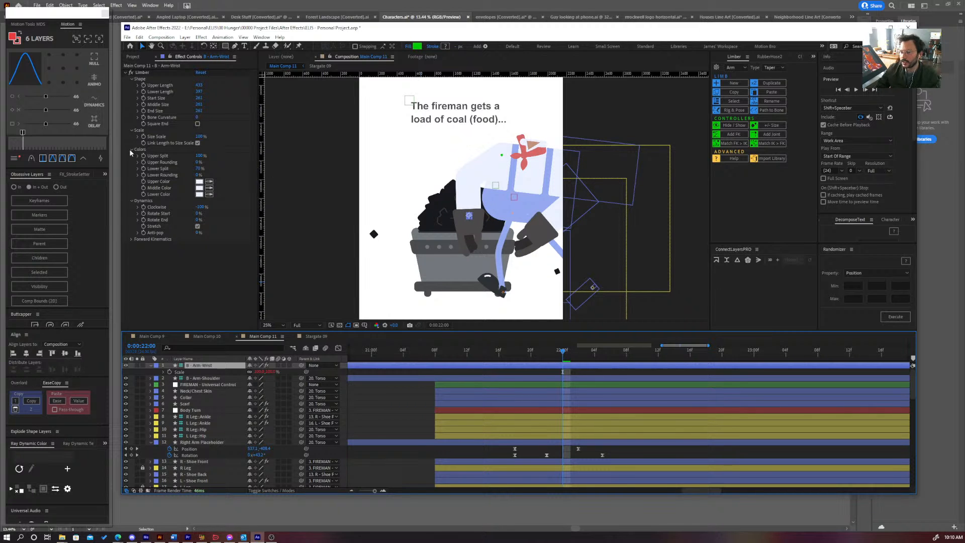
- Create a null control for the B - Arm-Wrist controller and rename it B Arm Wrist
click(94, 59)
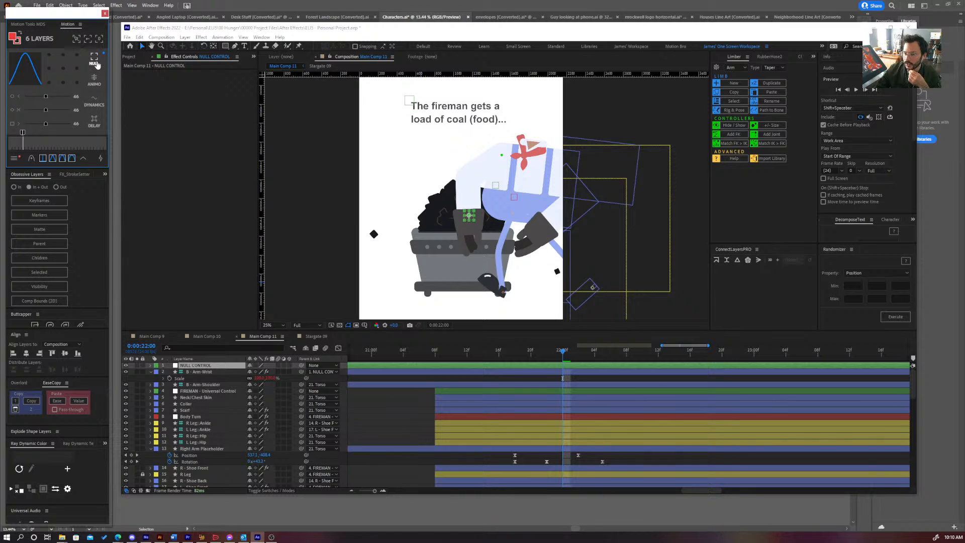
click(215, 365)
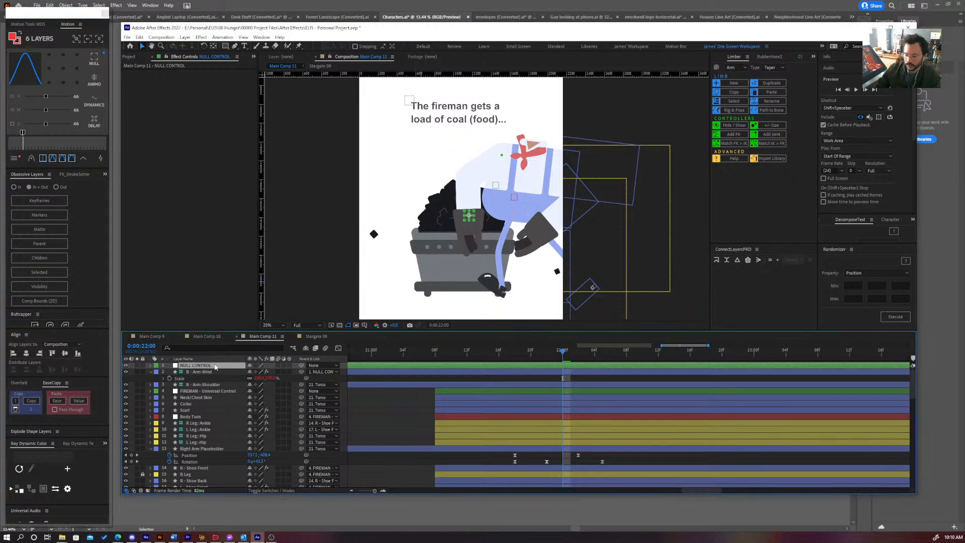
key(Return)
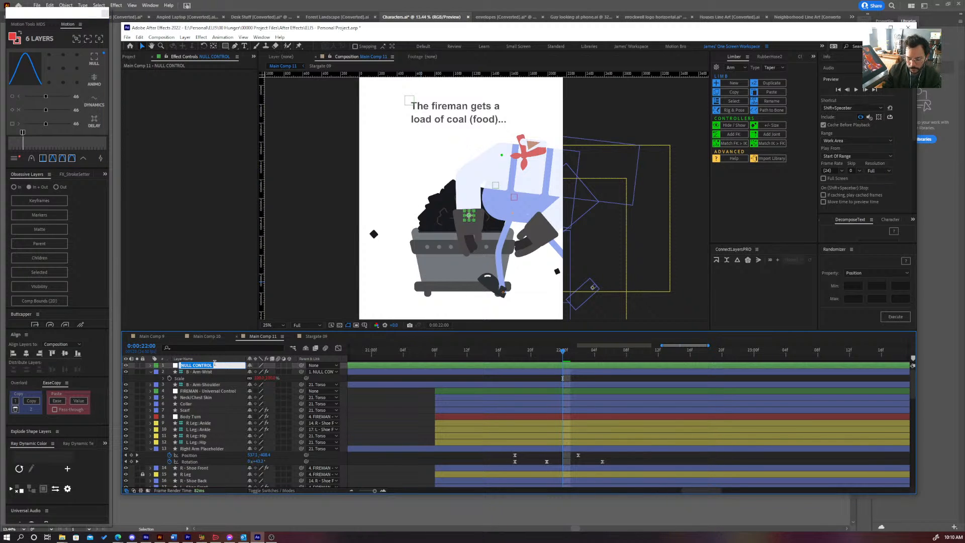
text(B Arm Wrist)
key(Return)
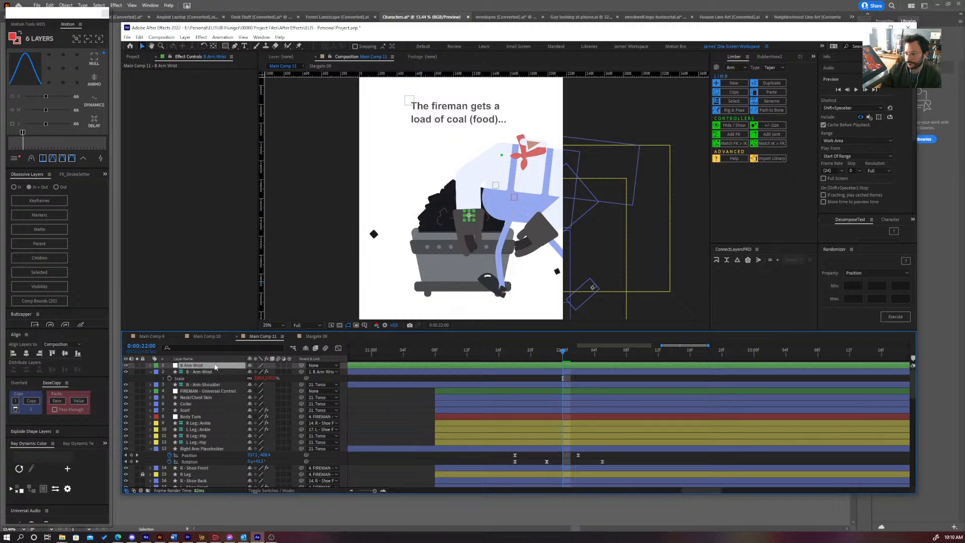
- Parent the B Arm Wrist null to Torso, test the arm by moving the null away from the coal cart, and undo the move
click(309, 366)
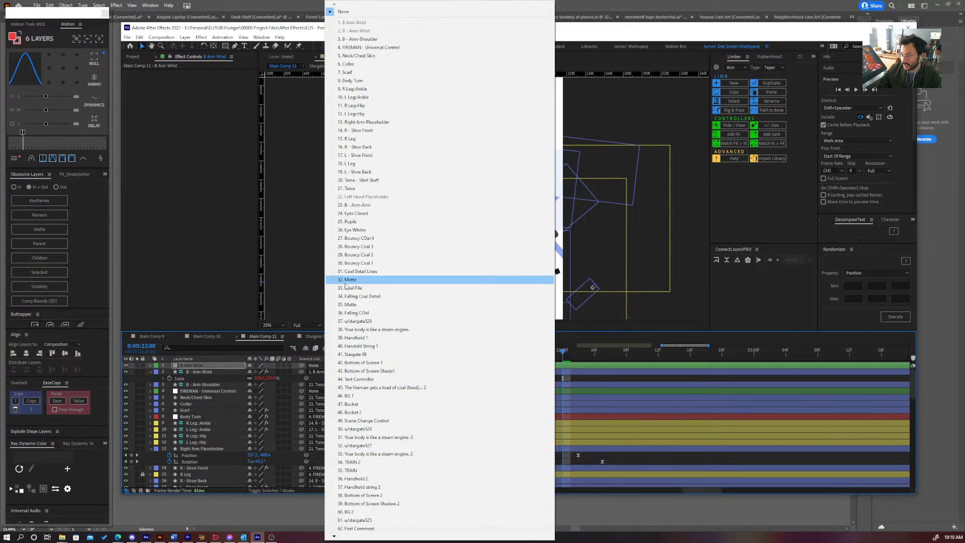
click(359, 188)
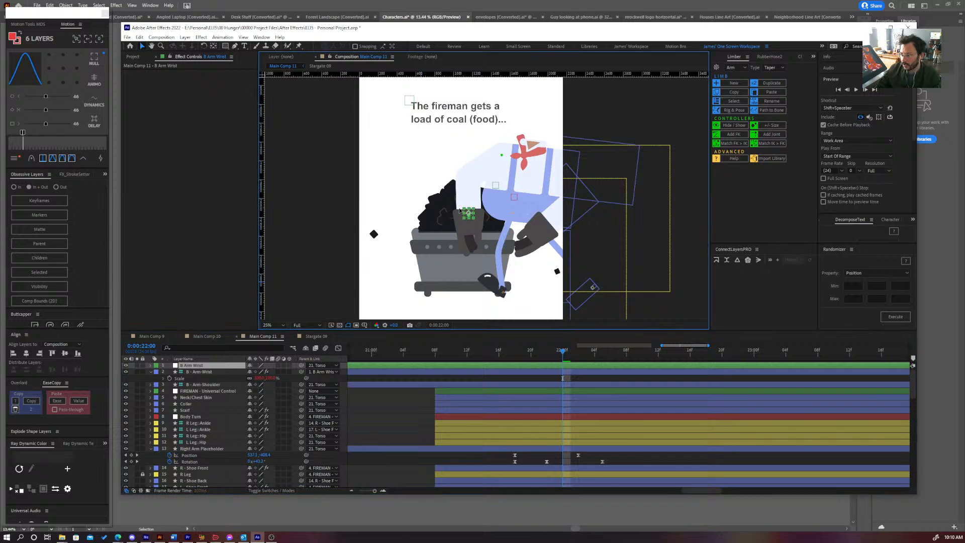
drag(469, 215, 396, 192)
key(ctrl+z)
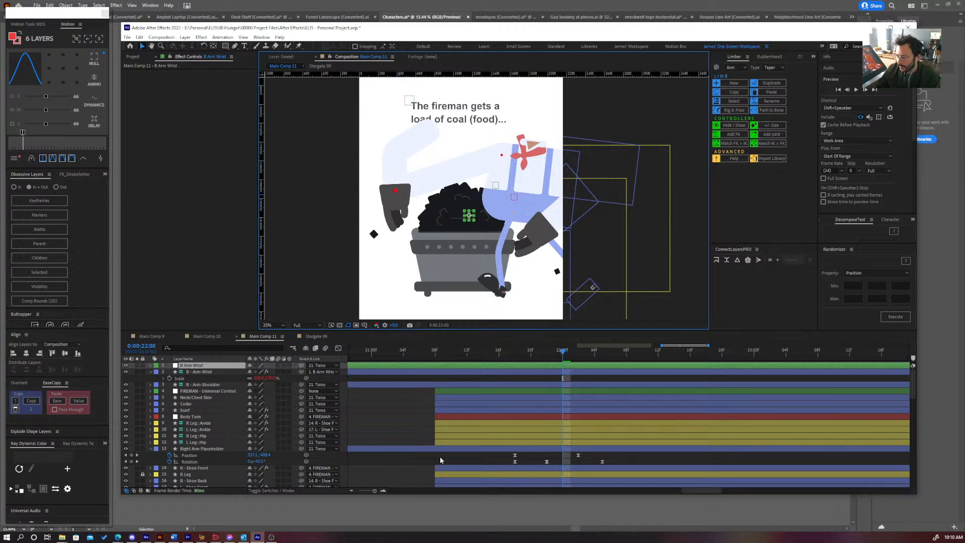
- In the Left Hand Placeholder layer, rename the arm shape group ARM and hide it, leaving only the Hand group visible
scroll(394, 430, down, 2)
scroll(372, 440, down, 1)
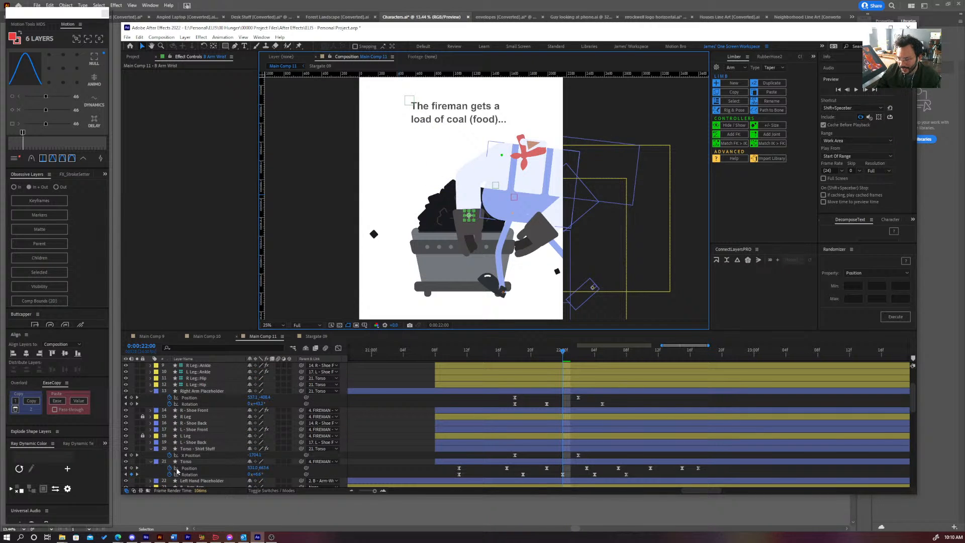
scroll(198, 452, down, 2)
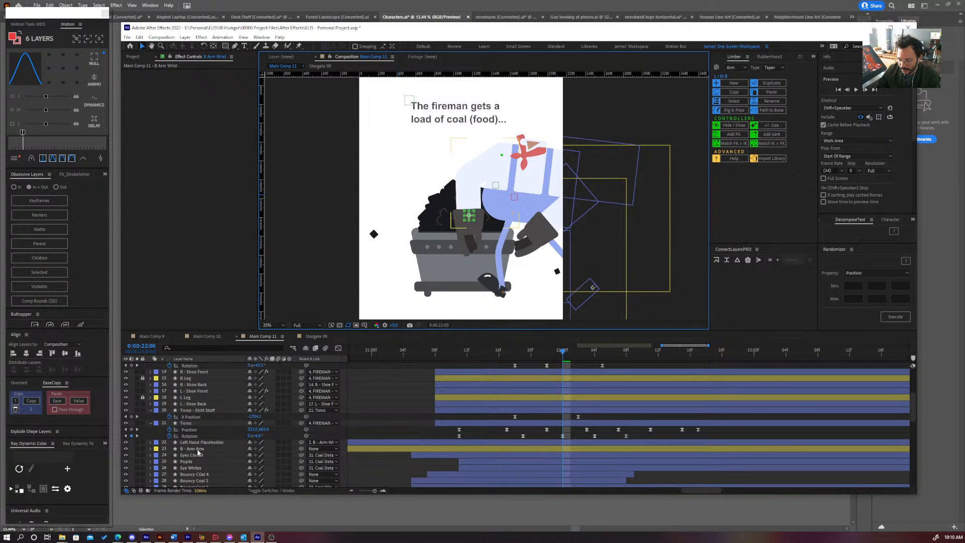
scroll(201, 432, up, 3)
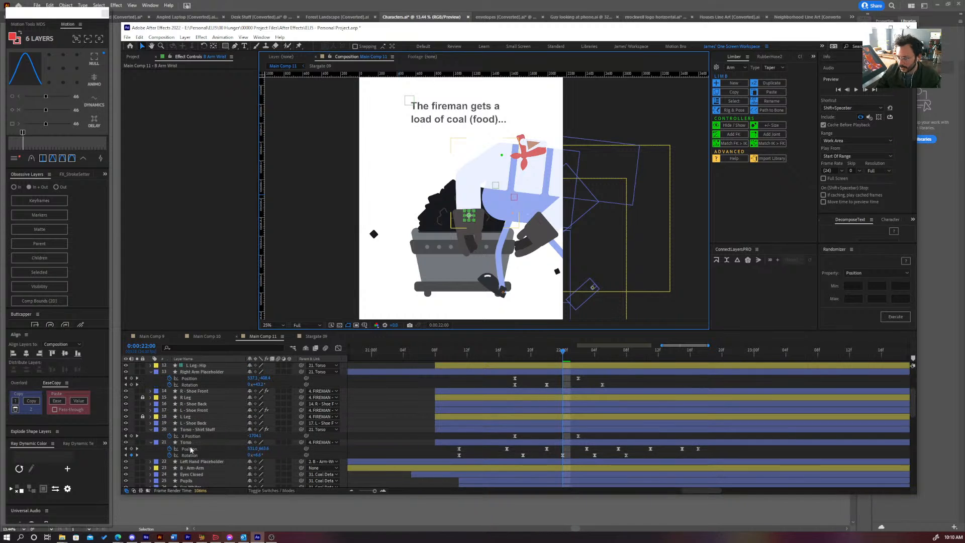
scroll(209, 390, up, 2)
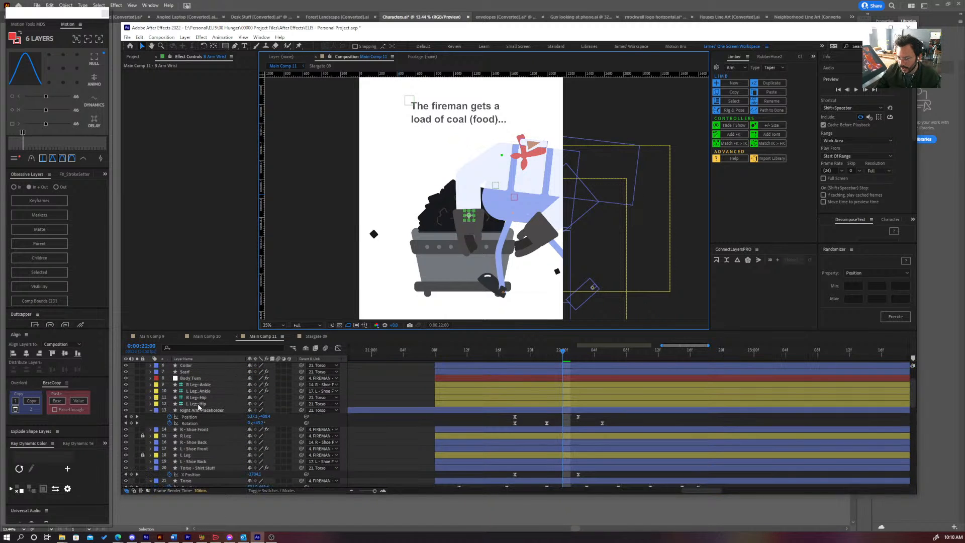
scroll(204, 457, down, 3)
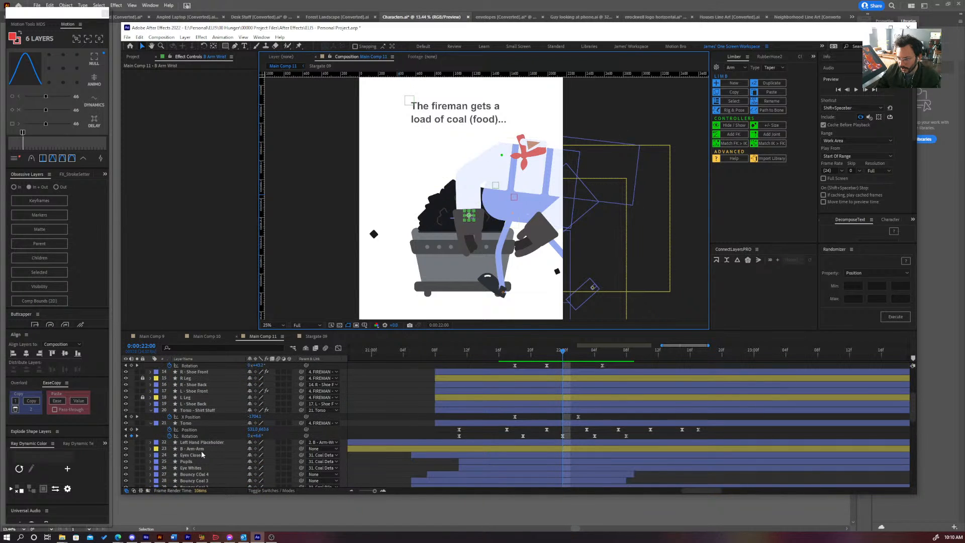
click(200, 442)
click(150, 443)
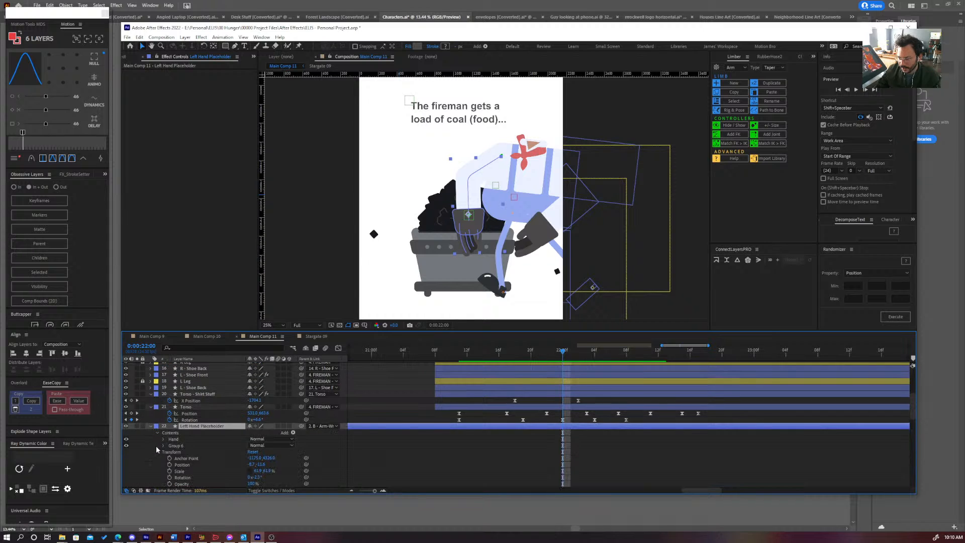
click(176, 446)
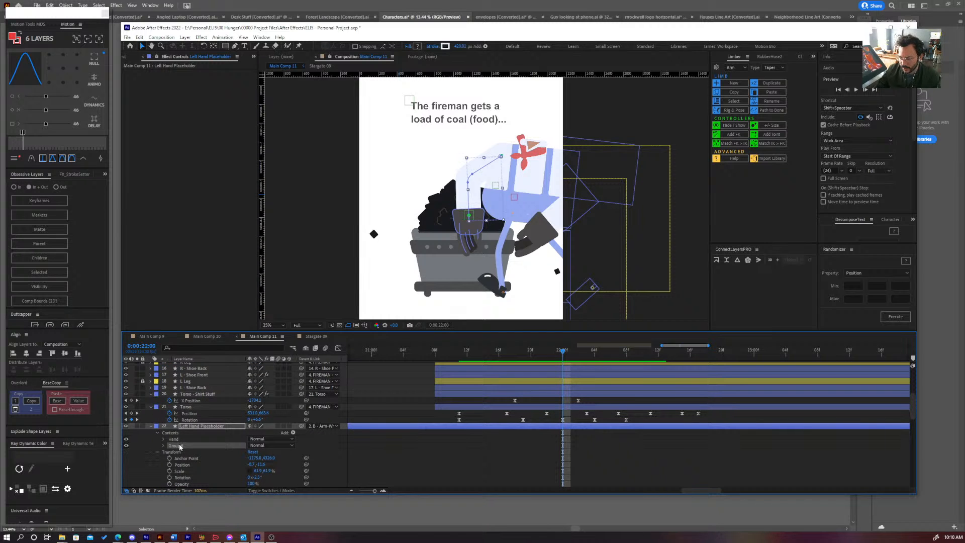
key(Return)
text(ARM)
key(Return)
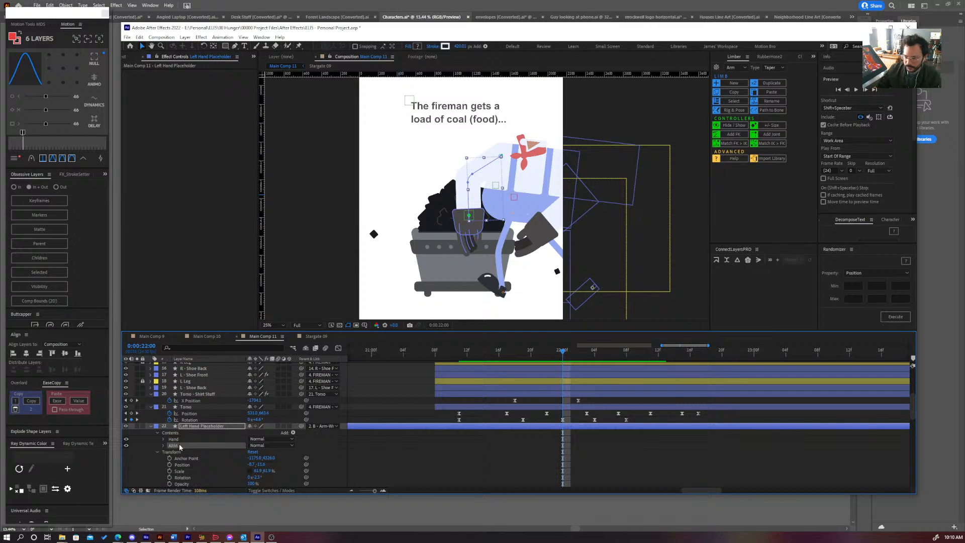
click(126, 445)
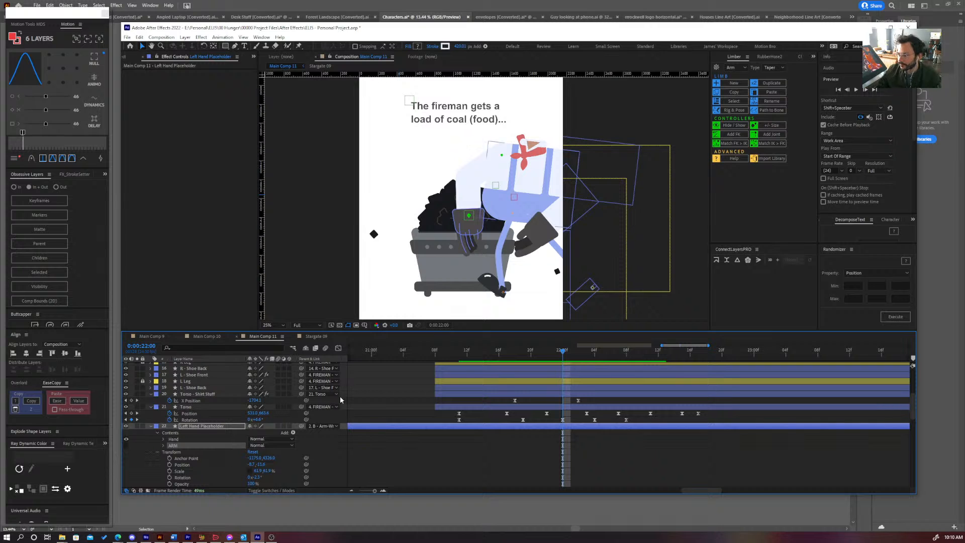
- Nudge the B Arm Wrist null slightly toward the torso and scrub back to 0:00:21:17 to check the arm
scroll(534, 397, up, 5)
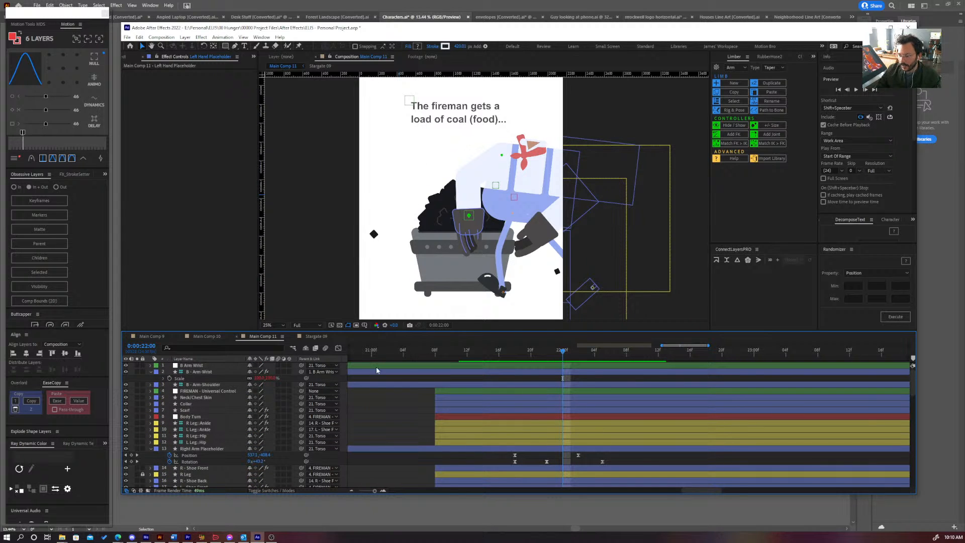
click(199, 369)
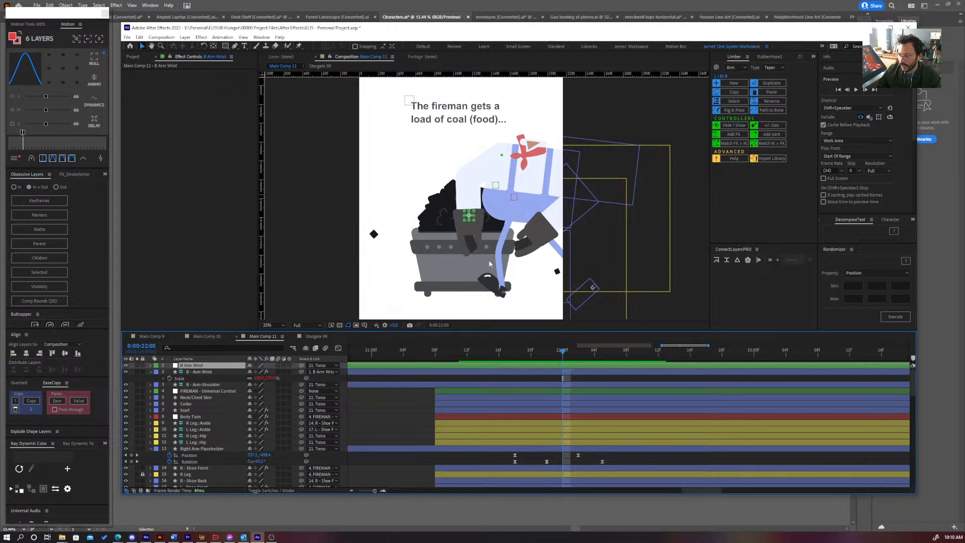
click(470, 216)
drag(470, 215, 467, 220)
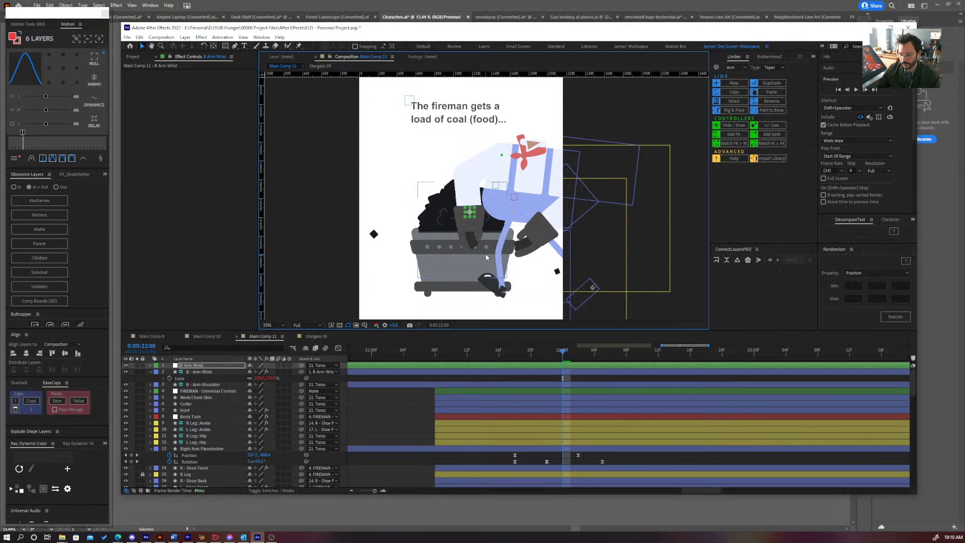
mouse_move(470, 213)
mouse_down()
mouse_move(450, 217)
mouse_move(475, 214)
mouse_up()
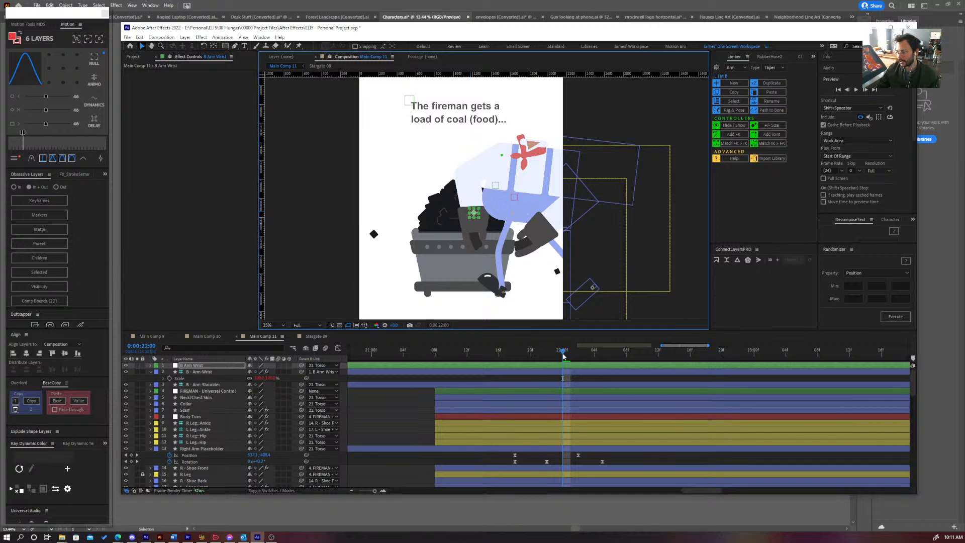
drag(563, 355, 517, 371)
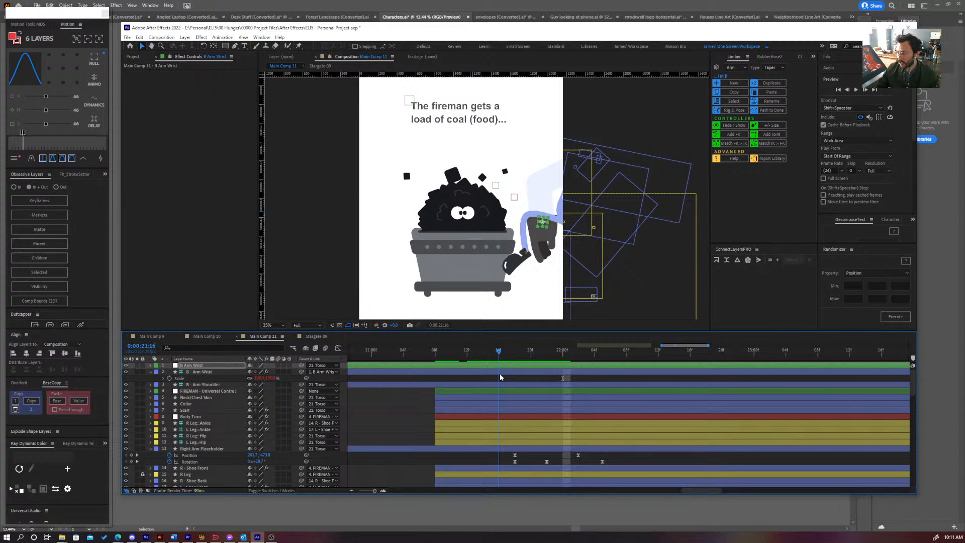
drag(500, 377, 508, 379)
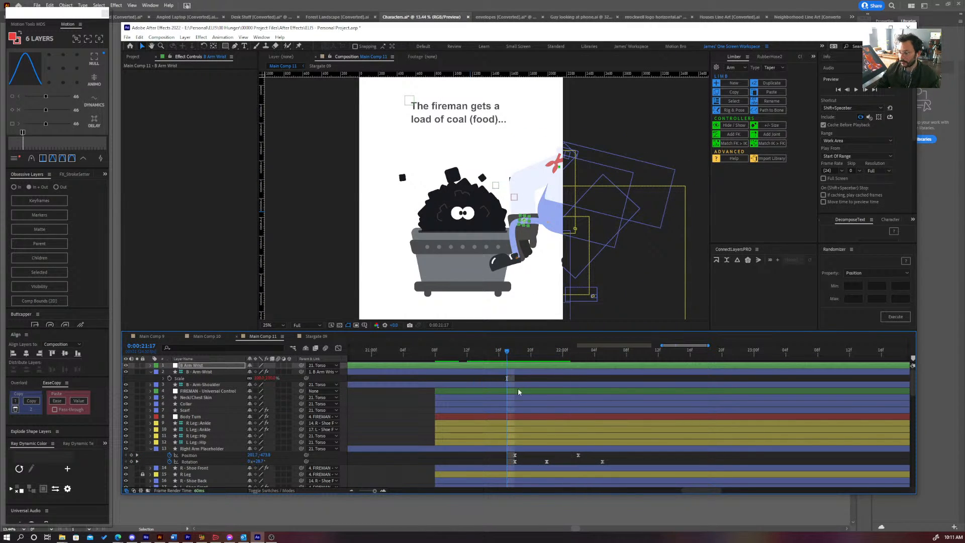
- Try setting the Limber Clockwise value of B - Arm-Wrist to 100%, and undo it
click(194, 372)
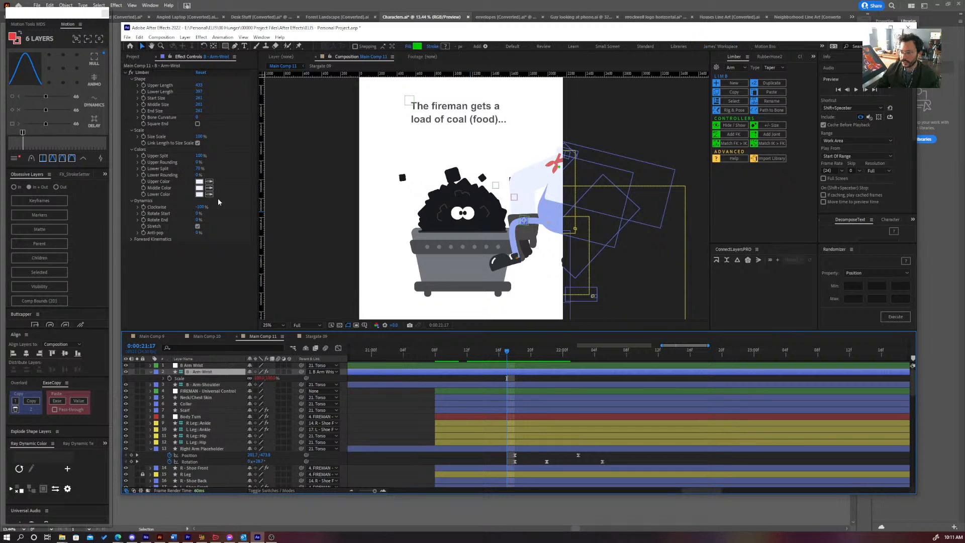
drag(200, 207, 303, 211)
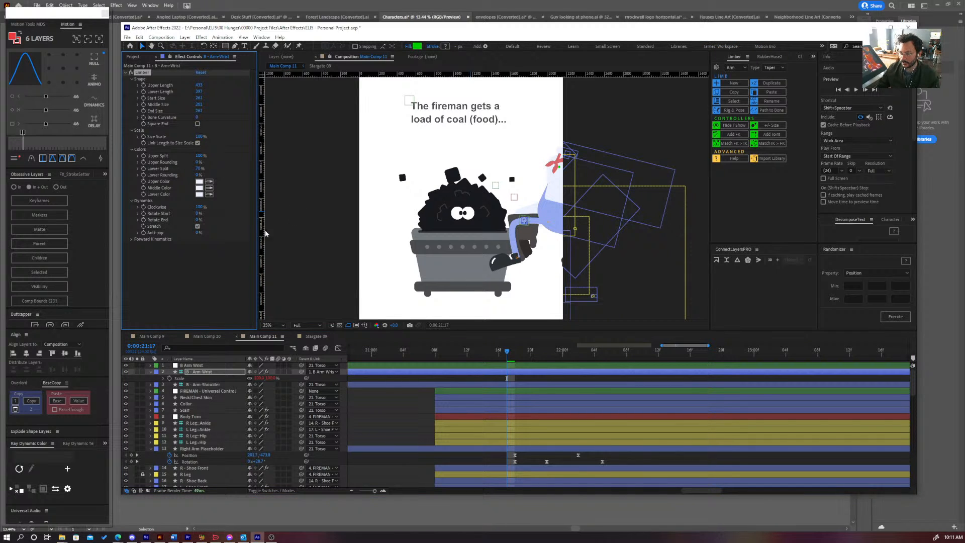
key(ctrl+z)
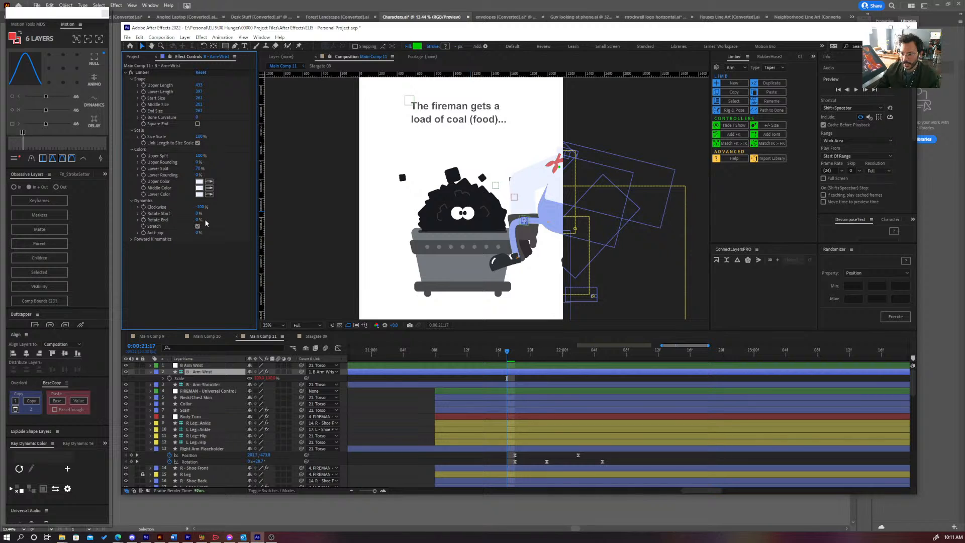
- Try Rotate End at 100% with different Clockwise values, test the arm by moving the wrist controller above the coal, and undo these changes
drag(197, 219, 374, 219)
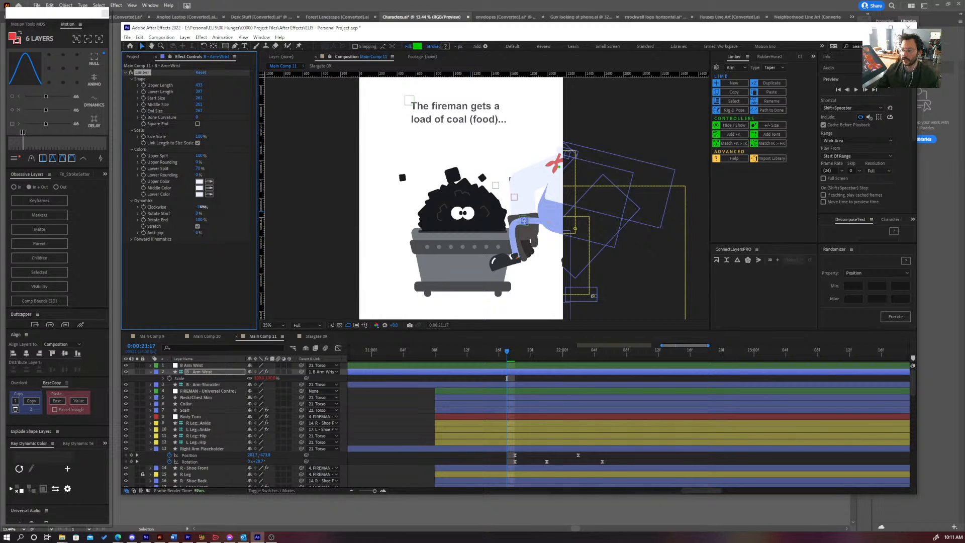
drag(202, 207, 169, 201)
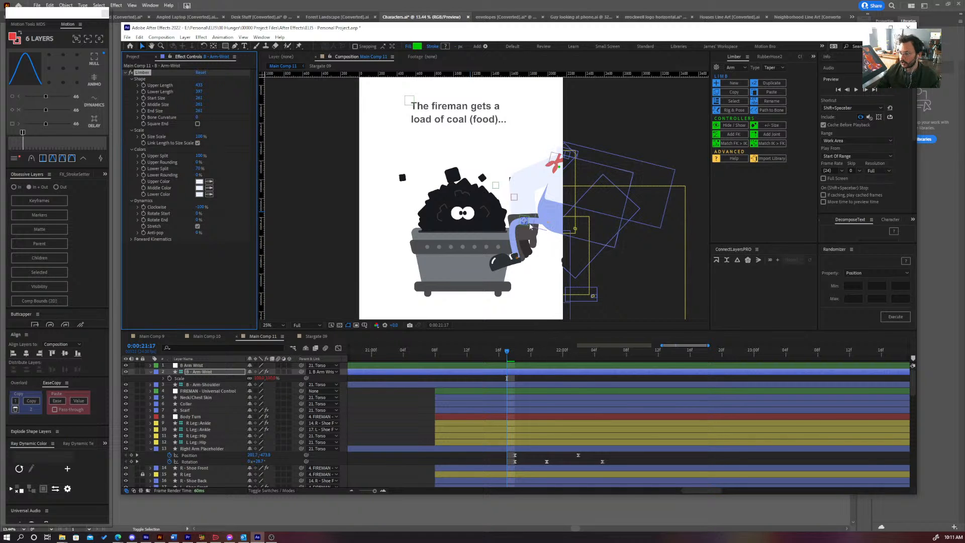
drag(524, 221, 497, 147)
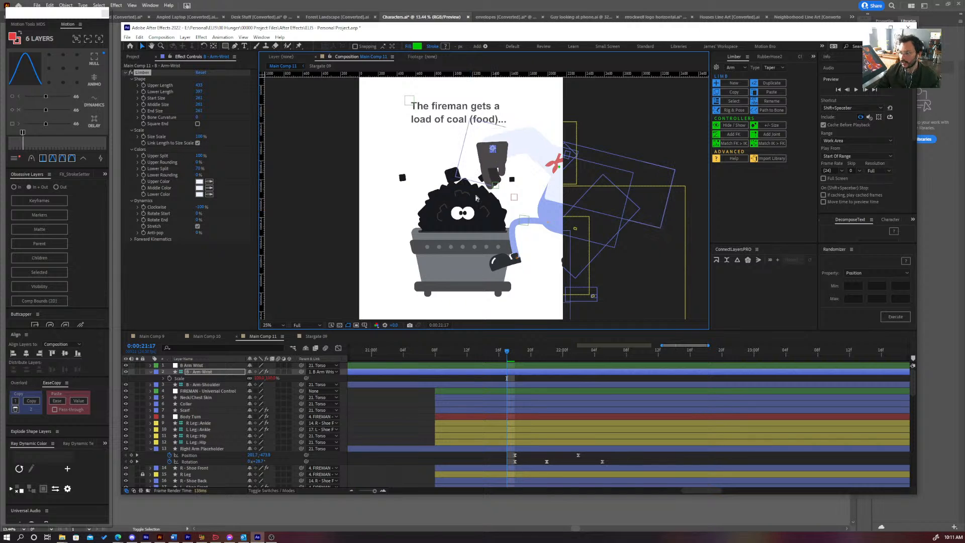
key(ctrl+z)
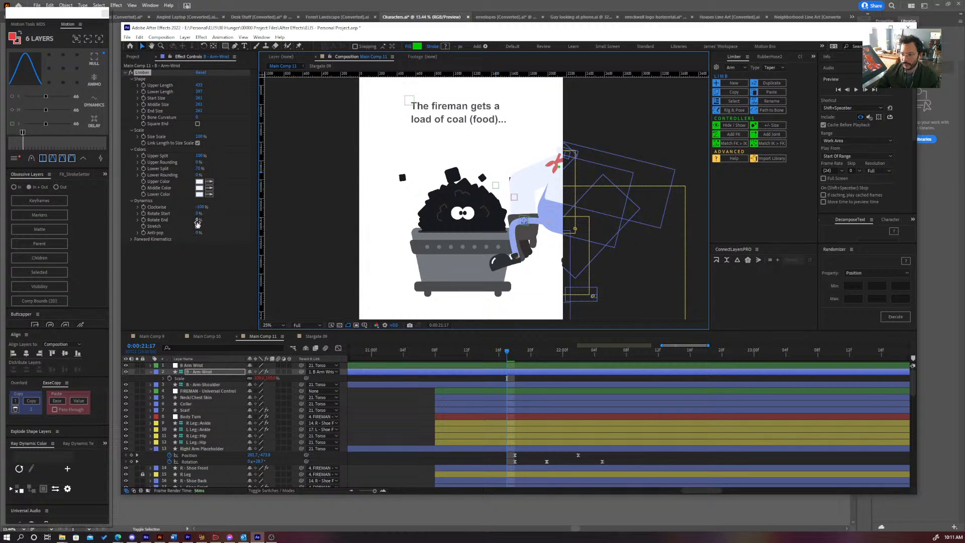
- Set Rotate End of B - Arm-Wrist to 100% and keyframe Clockwise from 100% at 0:00:21:17 to -100% at 0:00:22:02
drag(219, 220, 335, 219)
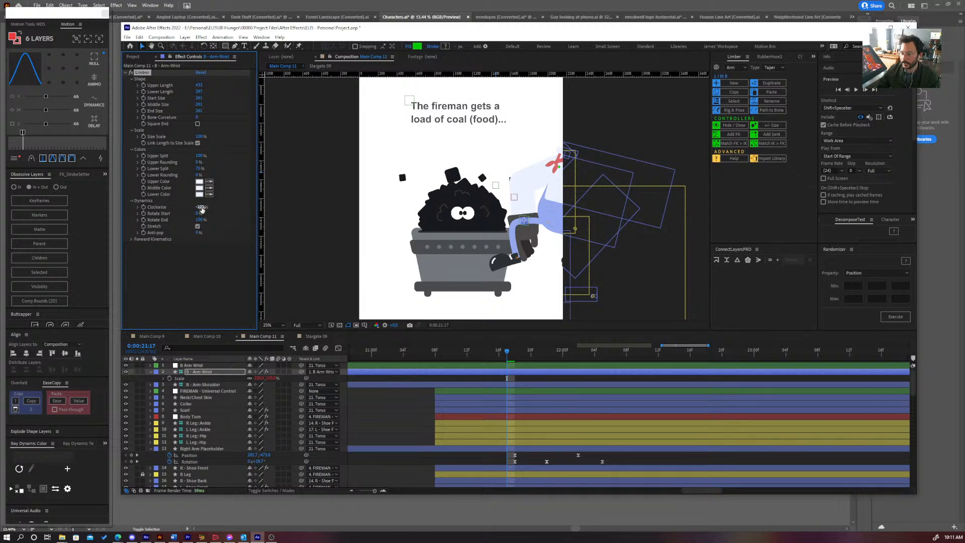
drag(201, 209, 332, 214)
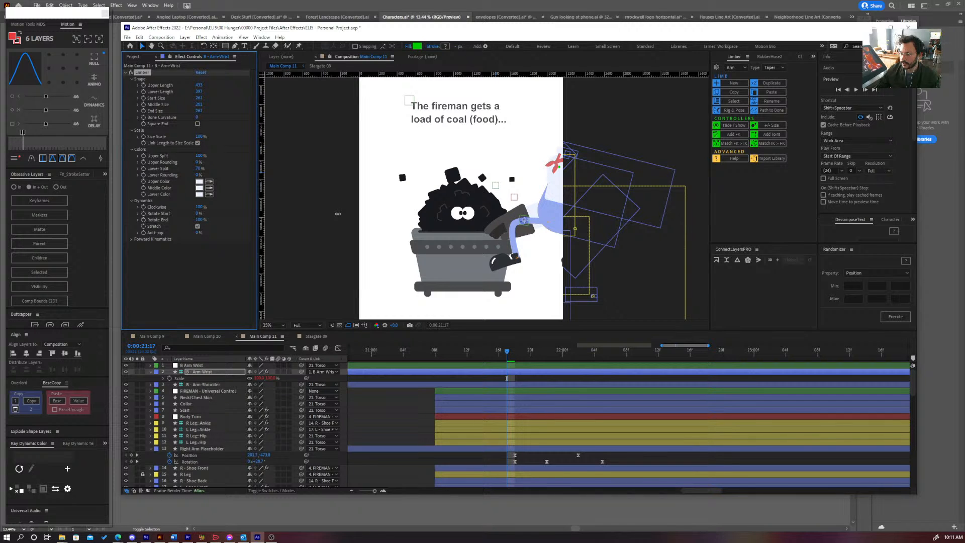
drag(506, 353, 583, 361)
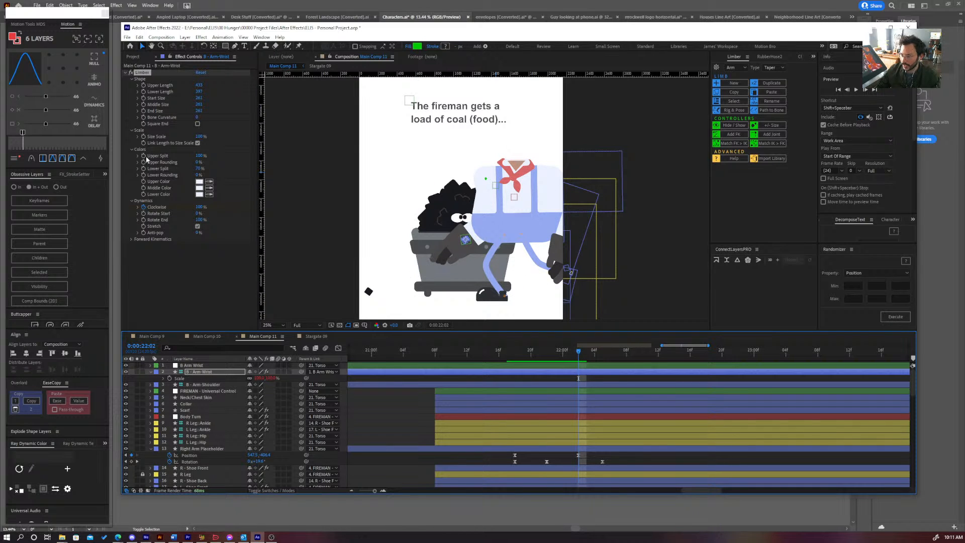
drag(198, 207, 76, 219)
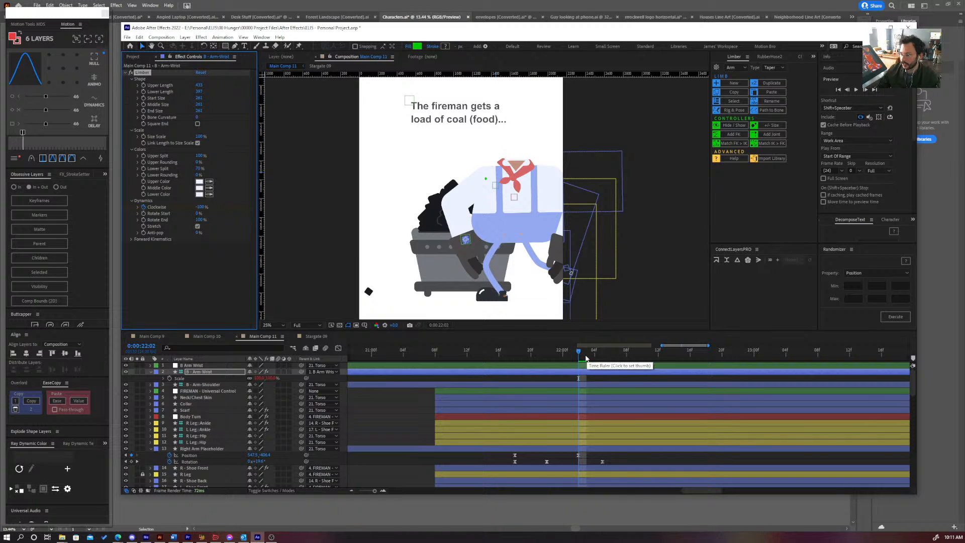
key(u)
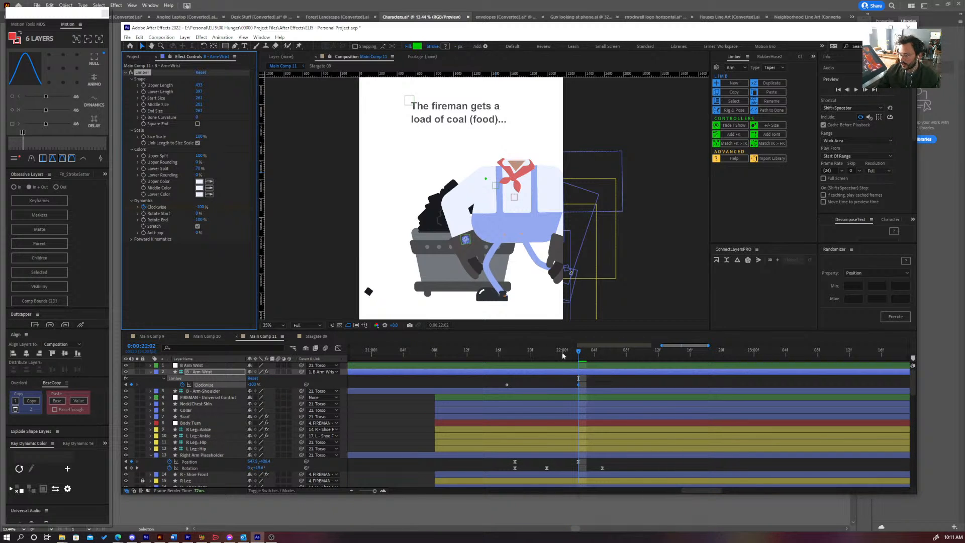
- Scrub through the Clockwise change, and select both X Position keyframes of Torso - Shirt Stuff to copy their easing
mouse_move(522, 355)
mouse_down()
mouse_move(577, 354)
mouse_move(528, 357)
mouse_up()
drag(589, 384, 496, 389)
scroll(496, 389, down, 4)
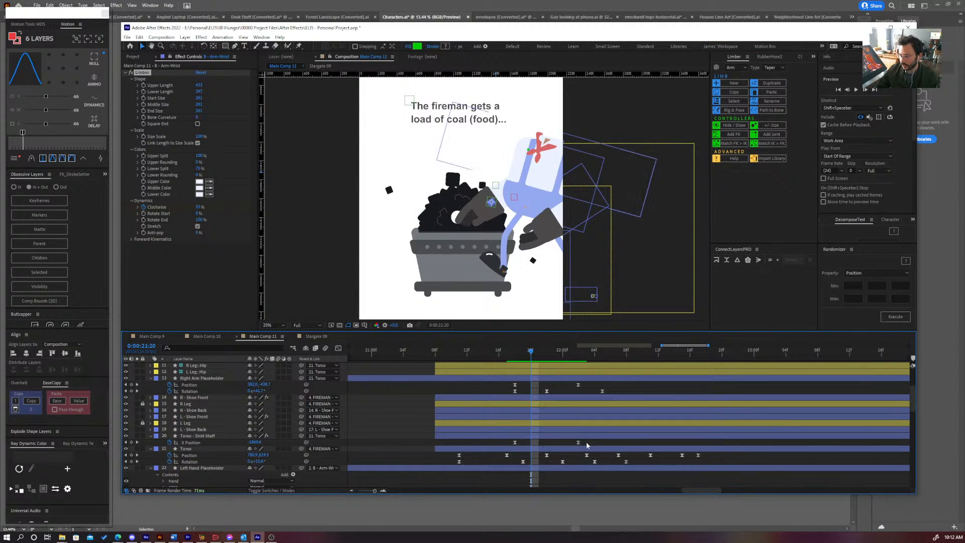
drag(589, 443, 530, 443)
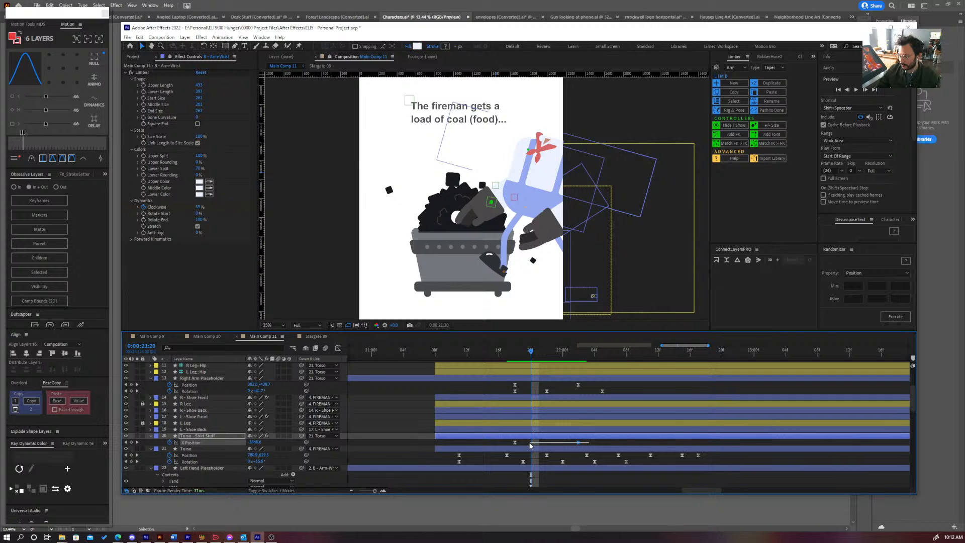
click(529, 443)
drag(589, 443, 493, 446)
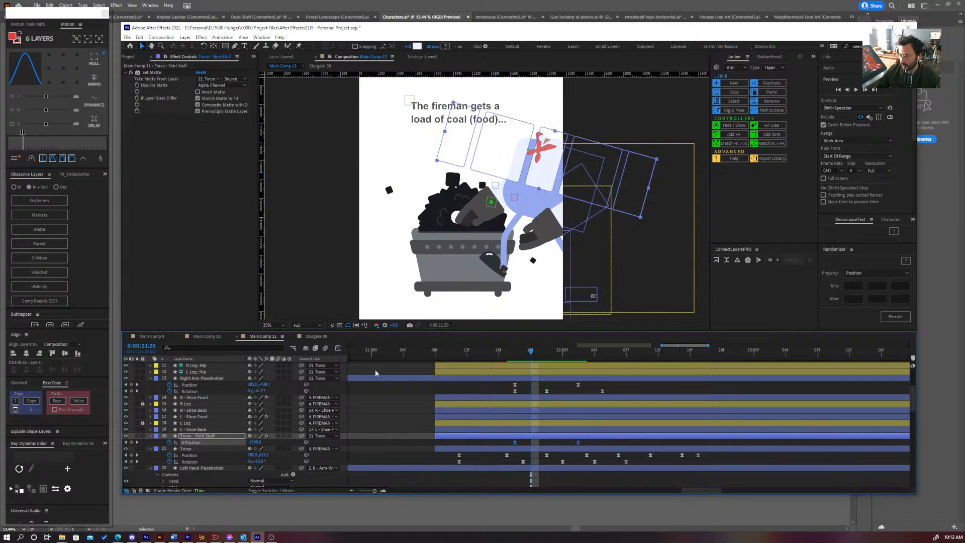
- Paste the copied X Position easing onto both Clockwise keyframes of B - Arm-Wrist and scrub back through the bend change
drag(532, 354, 515, 353)
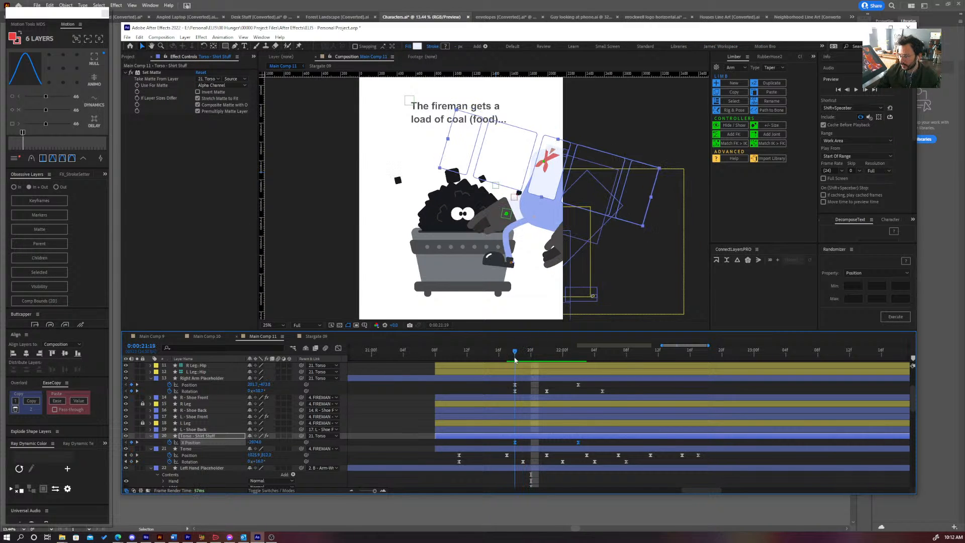
scroll(520, 393, up, 4)
scroll(514, 387, down, 5)
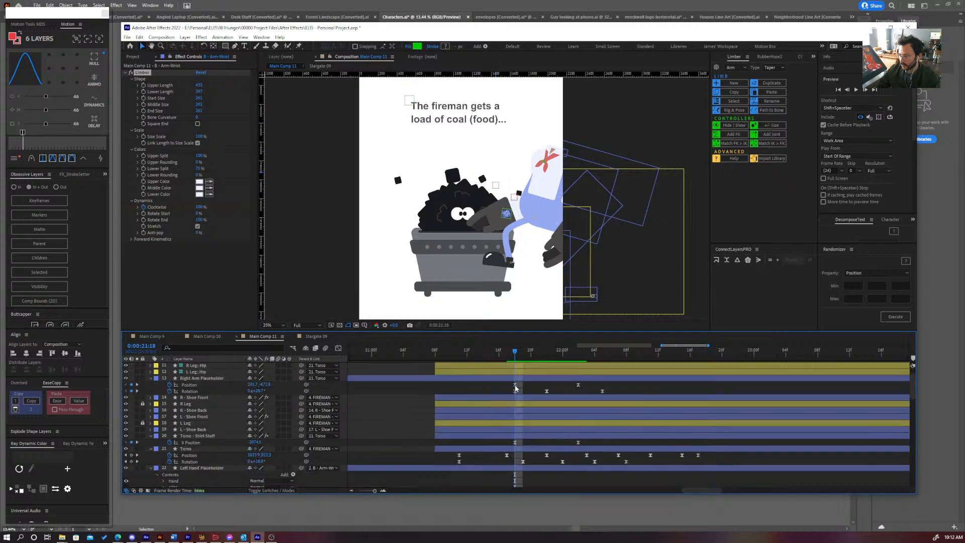
click(577, 351)
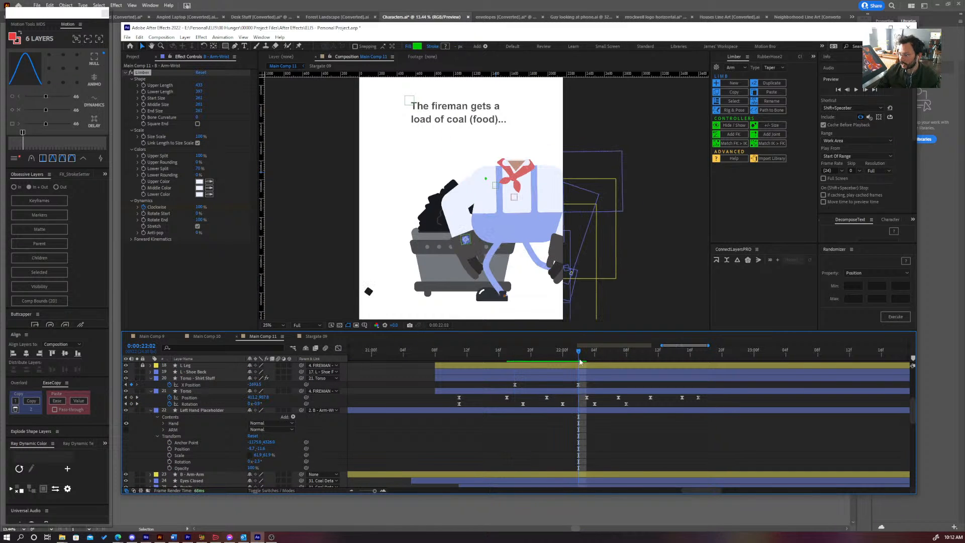
scroll(580, 387, up, 4)
scroll(584, 382, up, 2)
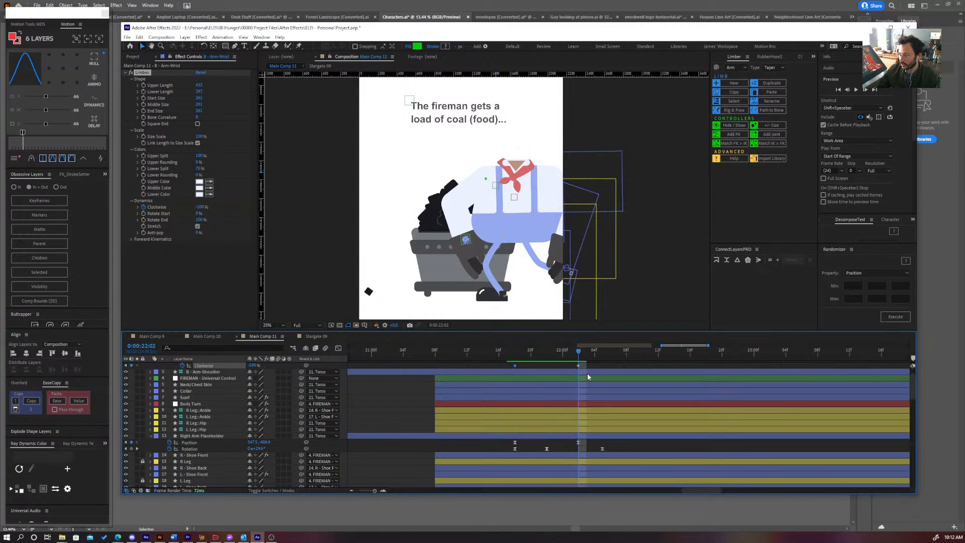
drag(586, 368, 501, 366)
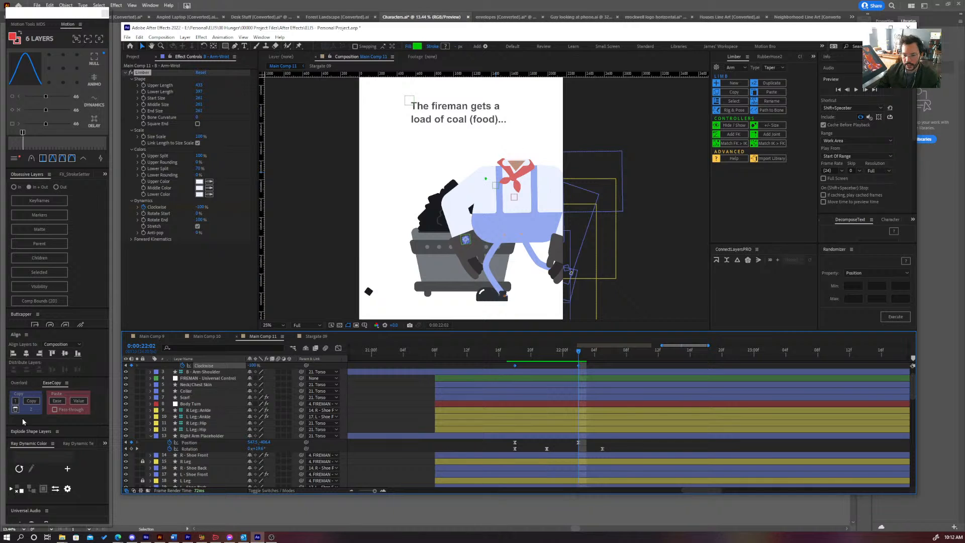
click(36, 405)
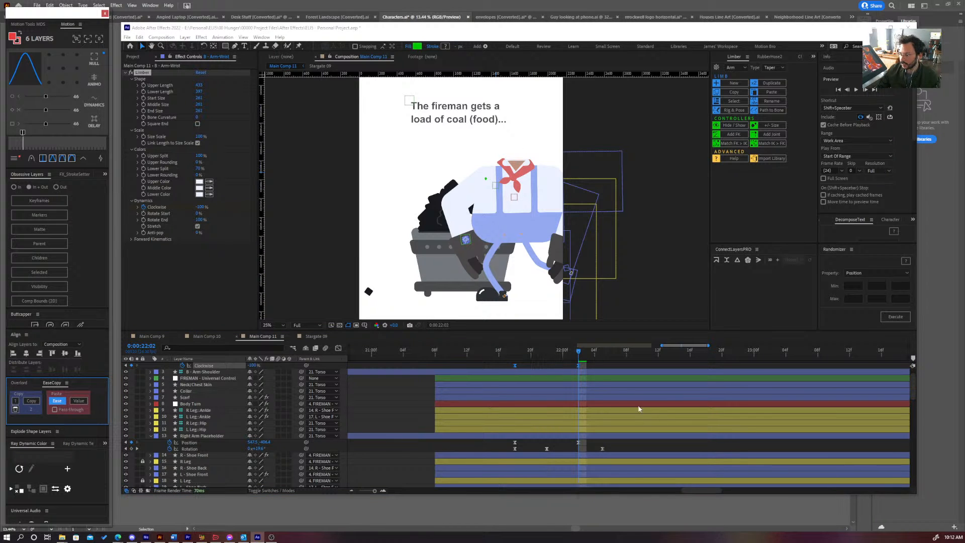
click(580, 354)
drag(580, 355, 532, 362)
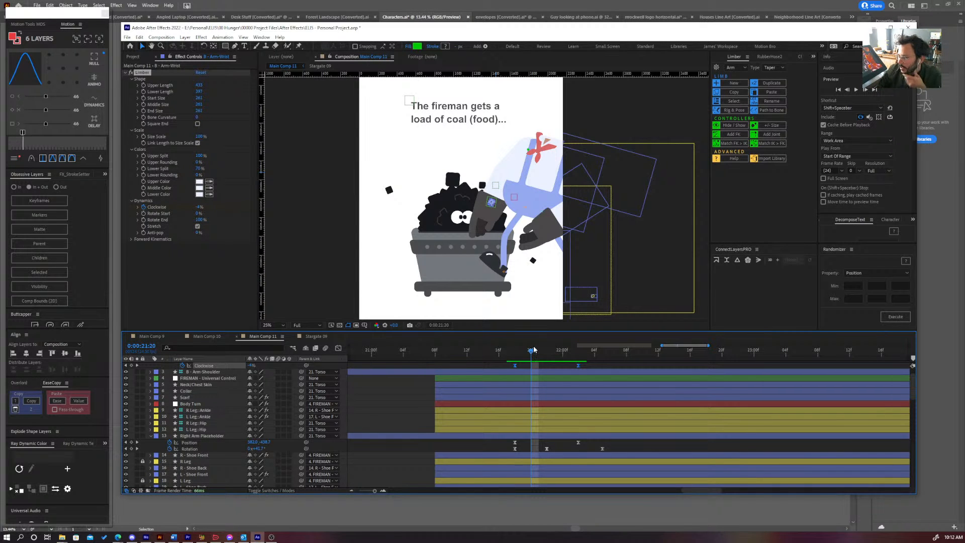
- Split the Left Hand Placeholder and B - Arm-Arm layers at 0:00:21:21
key(Page_Up)
mouse_move(535, 355)
mouse_down()
mouse_move(562, 358)
mouse_move(524, 358)
mouse_move(563, 359)
mouse_move(525, 358)
mouse_move(553, 358)
mouse_move(528, 357)
mouse_move(539, 357)
mouse_up()
scroll(556, 434, down, 4)
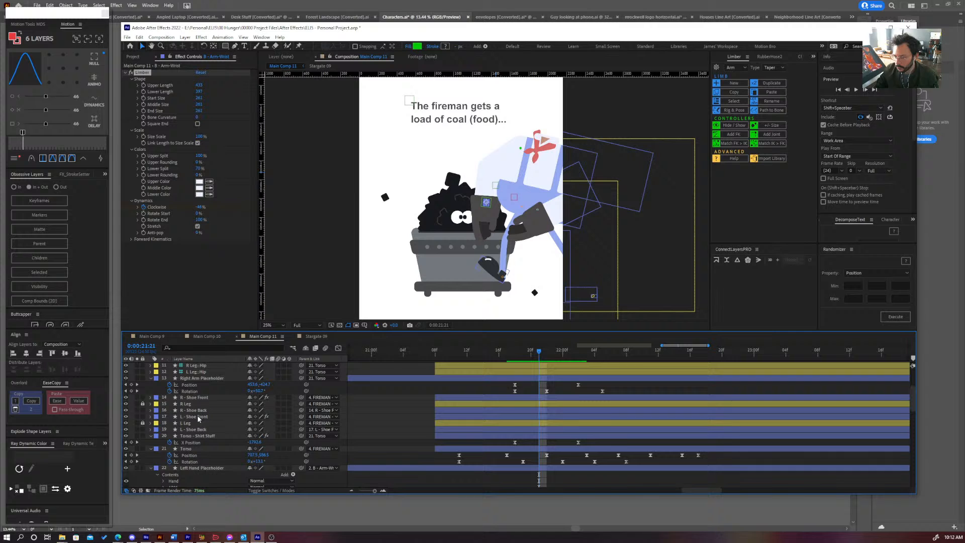
click(206, 378)
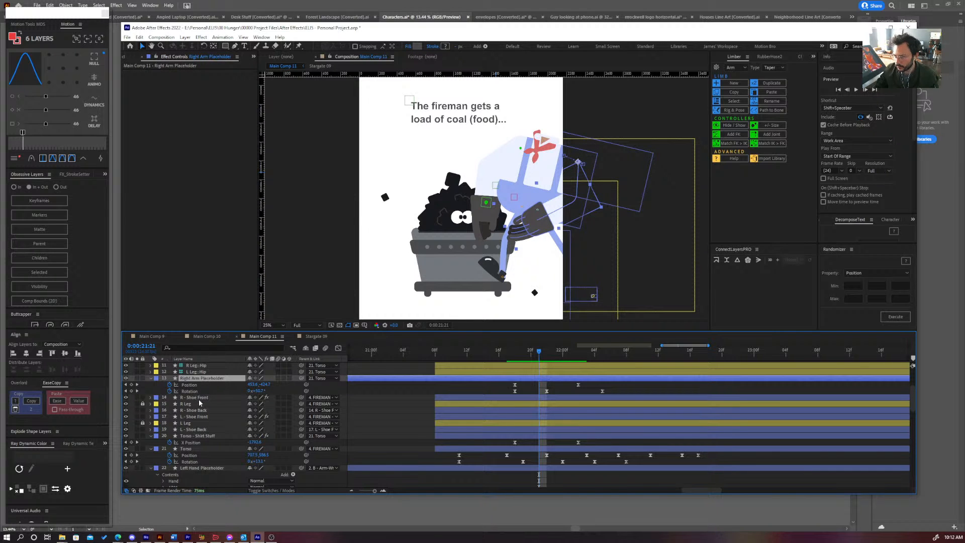
click(198, 468)
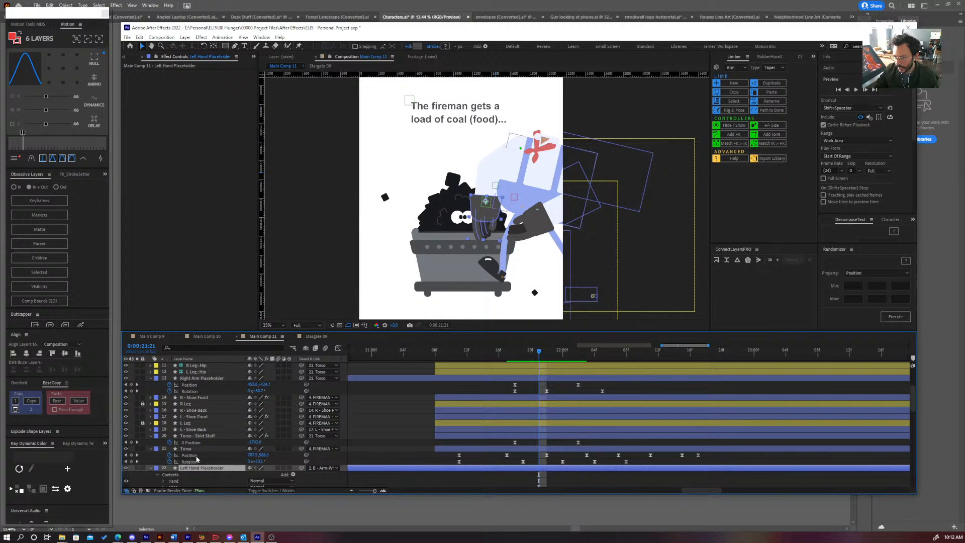
scroll(196, 454, down, 4)
ctrl+click(194, 475)
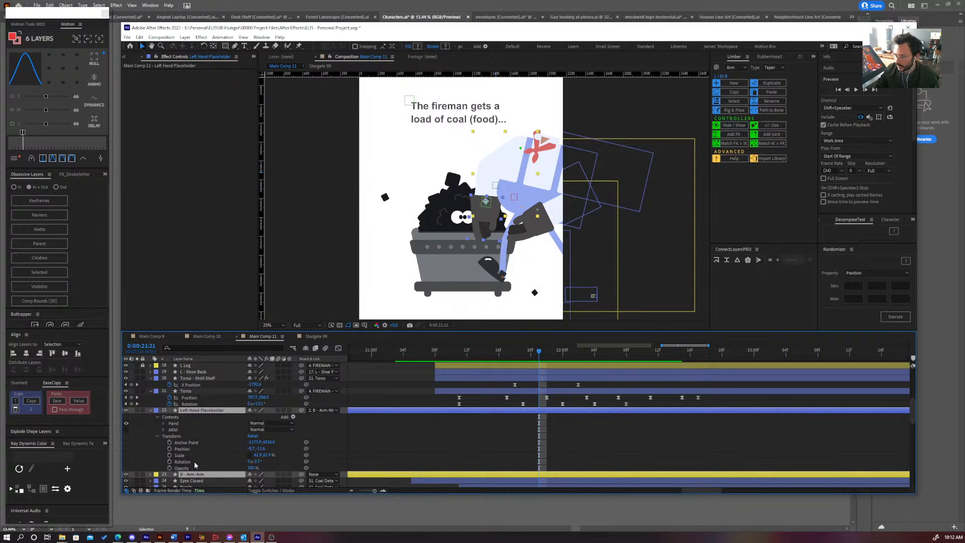
key(ctrl+shift+d)
- Try the split-off hand and arm layers above Torso - Shirt Stuff, test shifting the B Arm Wrist controller, and undo both changes
drag(207, 412, 207, 383)
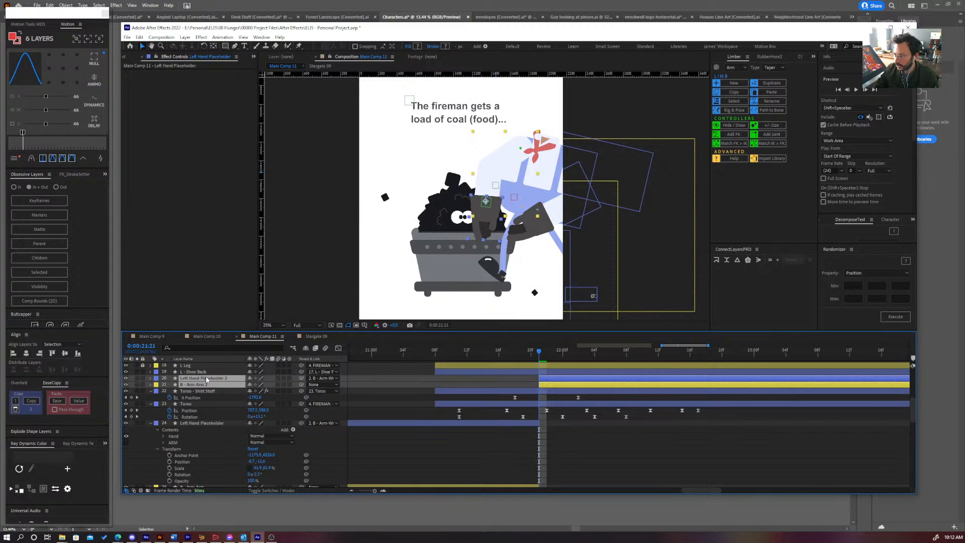
key(space)
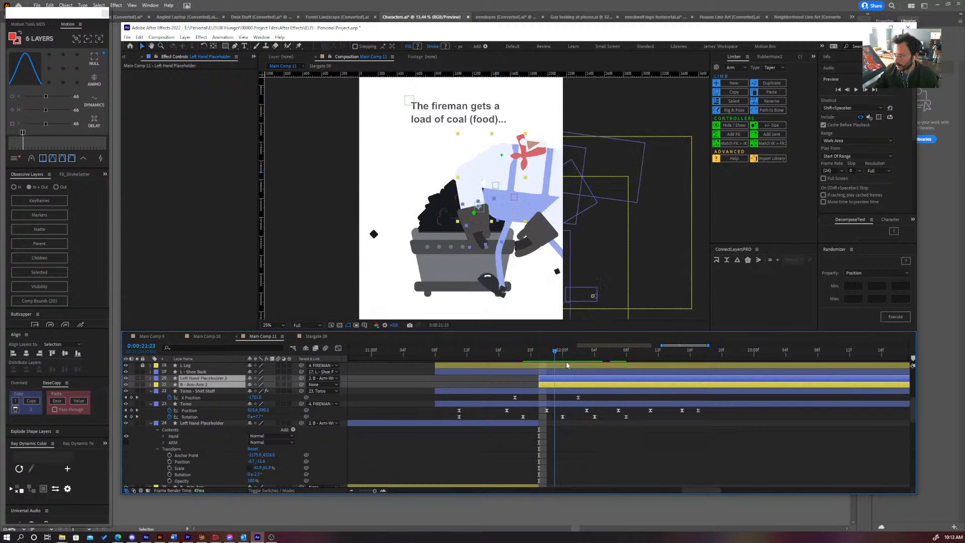
click(503, 385)
scroll(505, 385, up, 7)
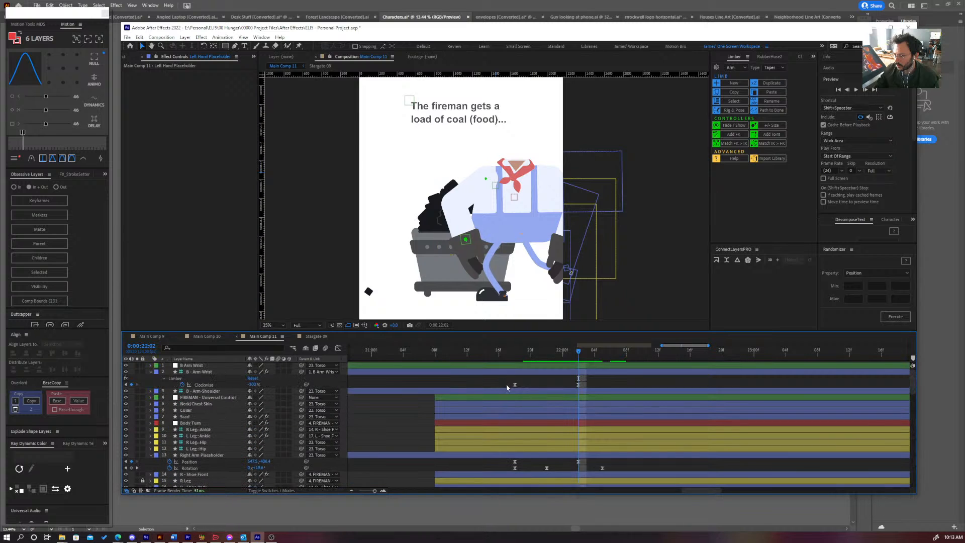
drag(466, 241, 448, 236)
key(ctrl+z)
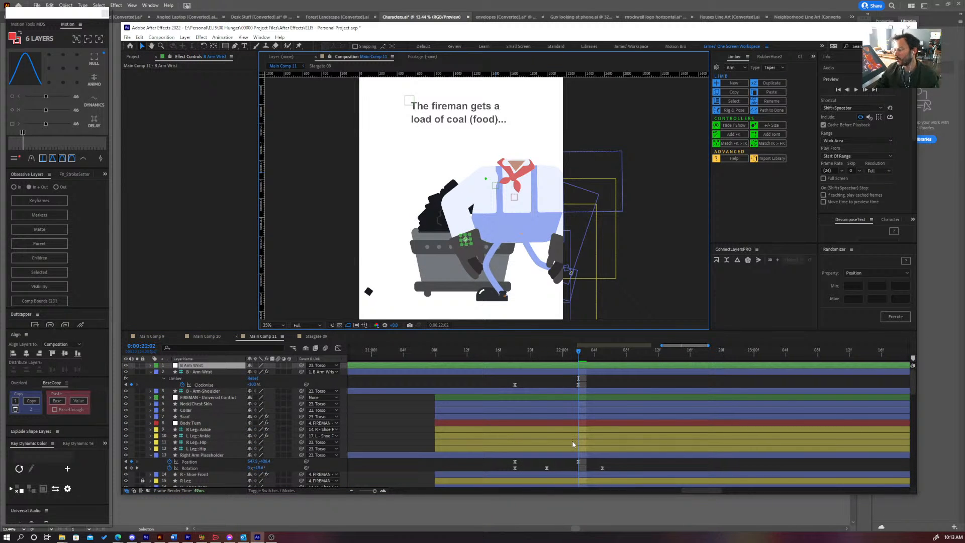
scroll(572, 444, down, 6)
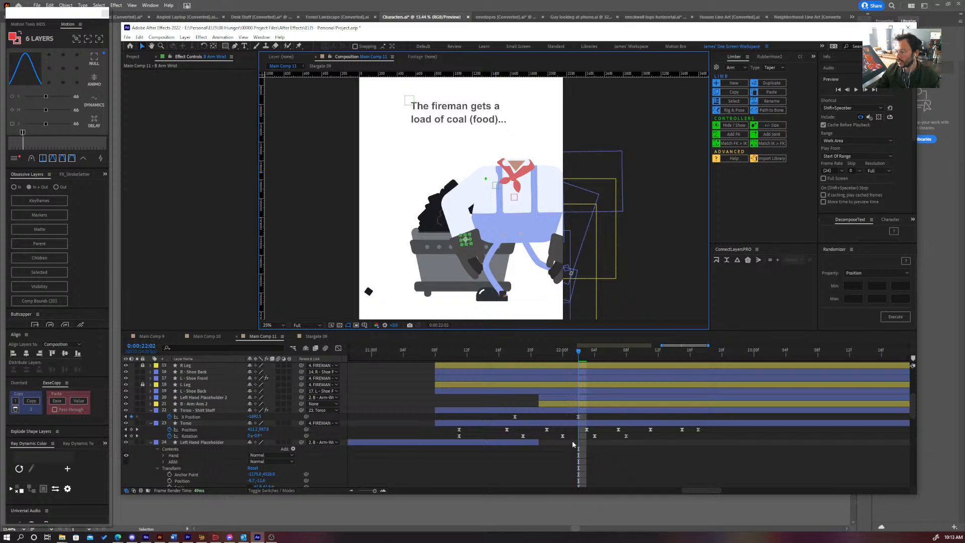
key(ctrl+z)
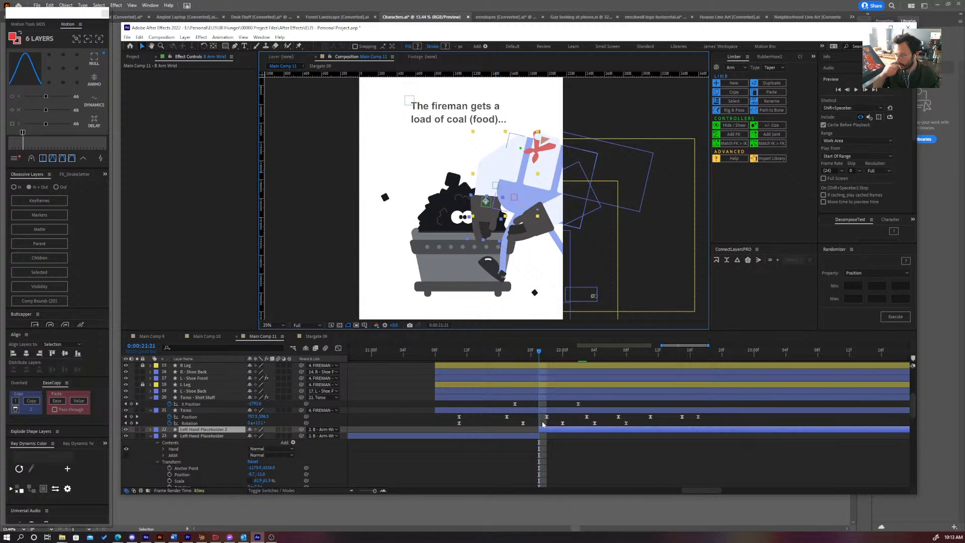
- Move Left Hand Placeholder 2 and B - Arm-Arm 2 above Torso - Shirt Stuff, undoing a trial placement beneath it
drag(539, 352, 567, 352)
scroll(509, 418, down, 1)
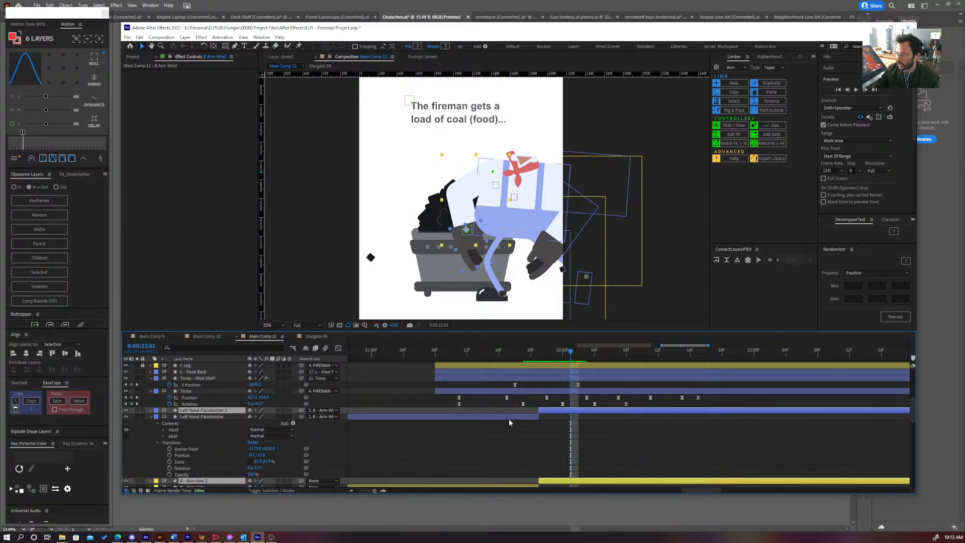
drag(194, 410, 197, 378)
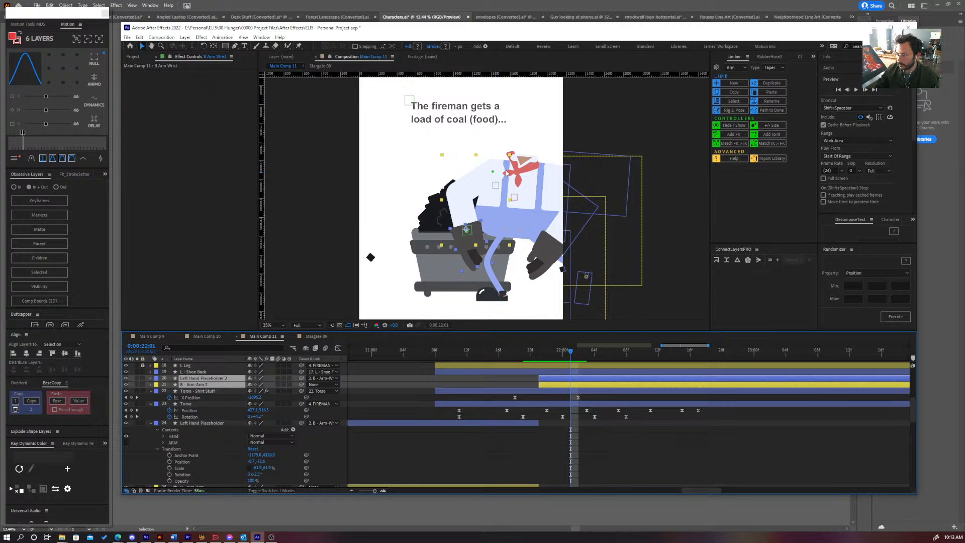
drag(221, 385, 220, 396)
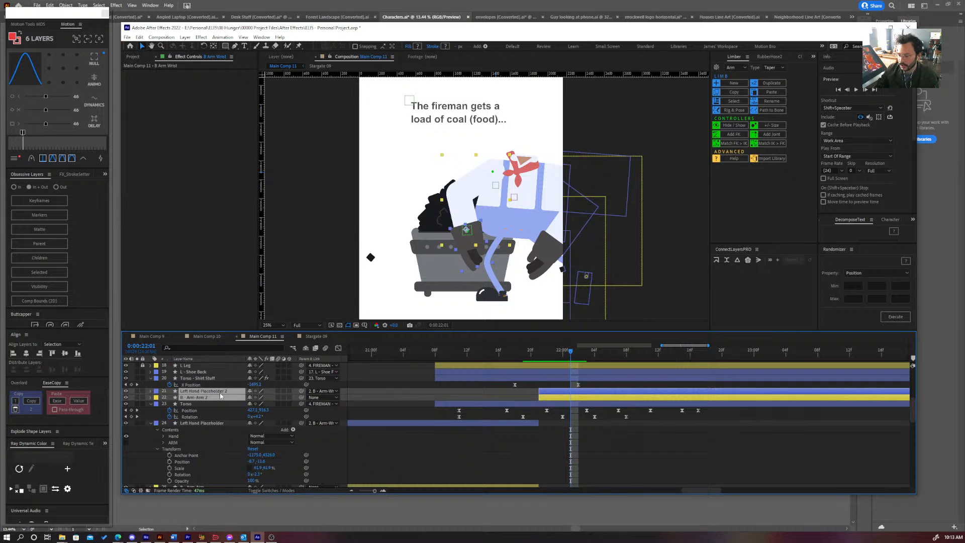
key(ctrl+z)
scroll(507, 172, up, 2)
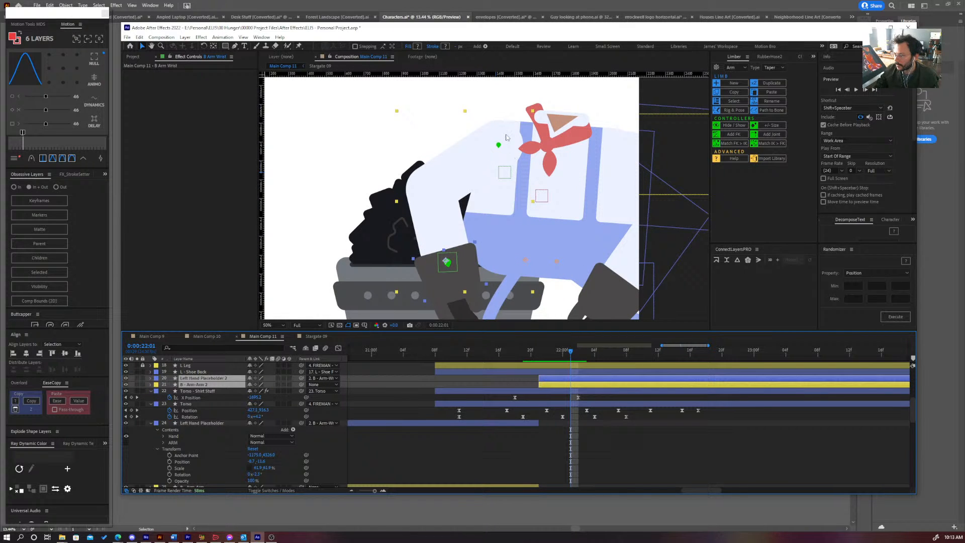
key(comma)
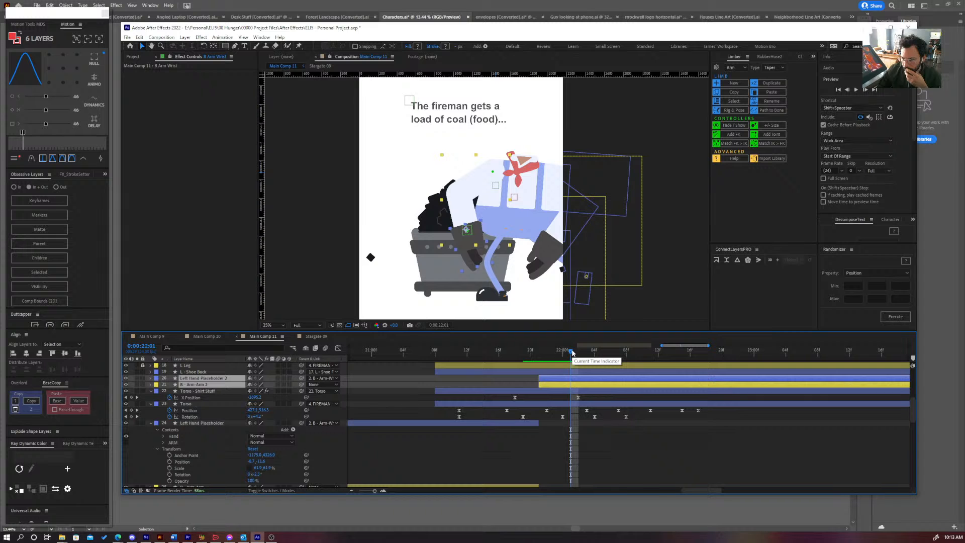
- Shift the work area to about 0:00:21:00 through 0:00:23:00 and preview the fireman's turn in an enlarged composition view
drag(572, 354, 507, 354)
key(space)
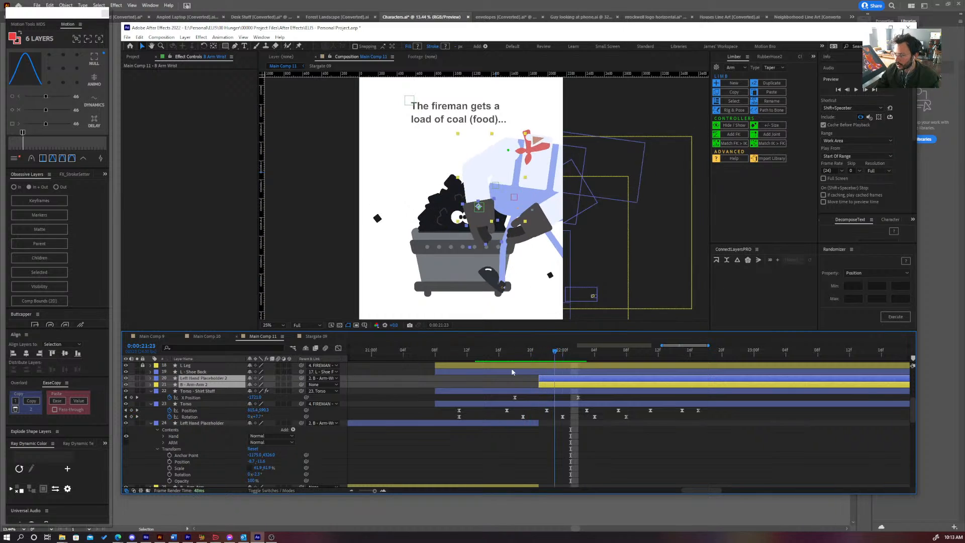
key(space)
key(minus)
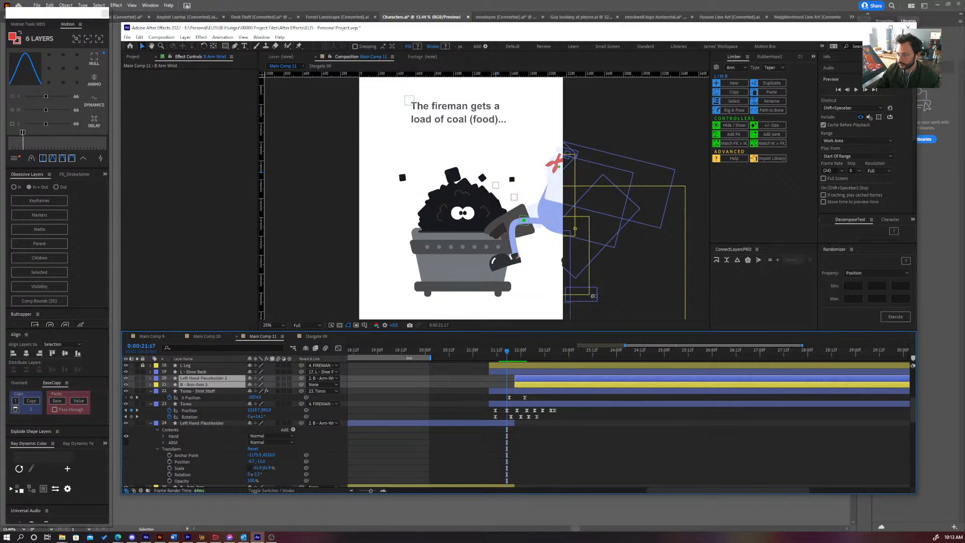
drag(409, 359, 569, 370)
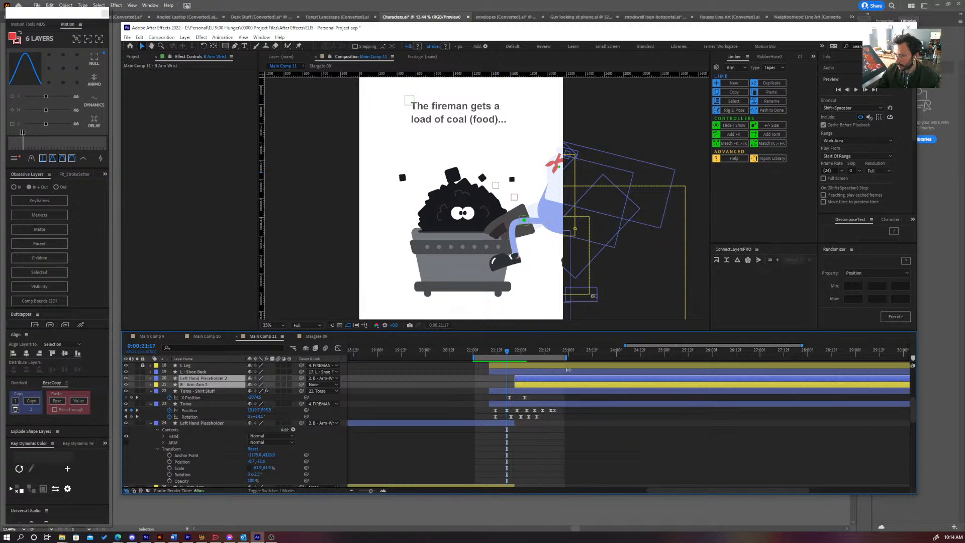
key(comma)
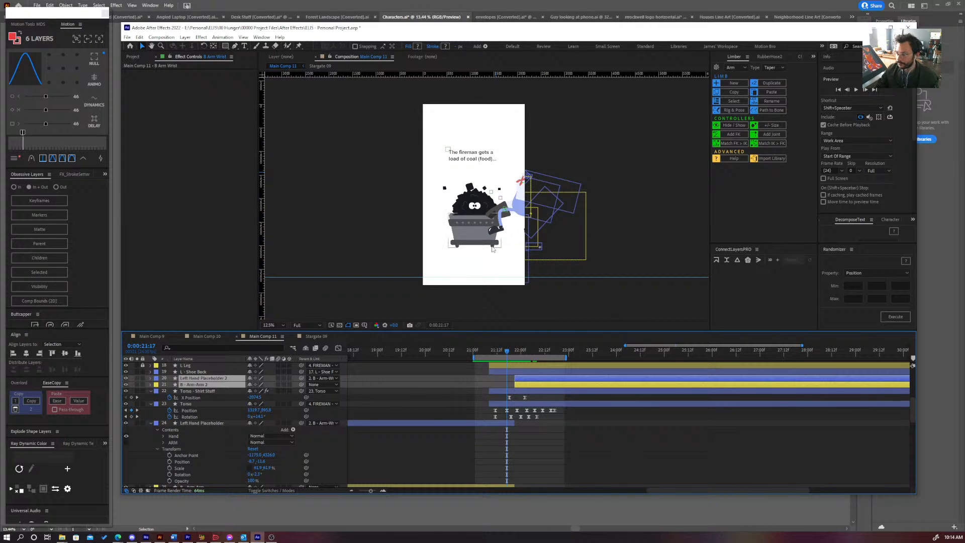
key(grave)
key(period)
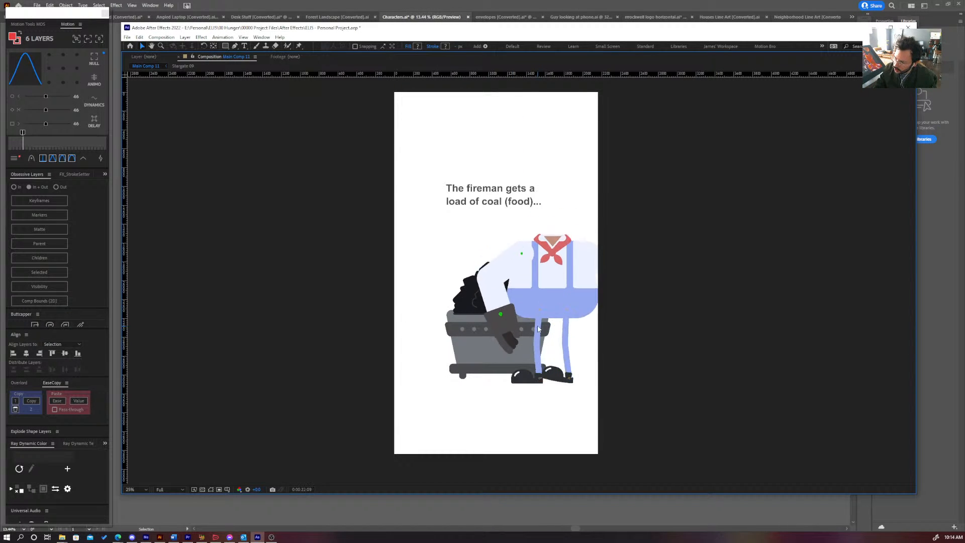
key(space)
key(grave)
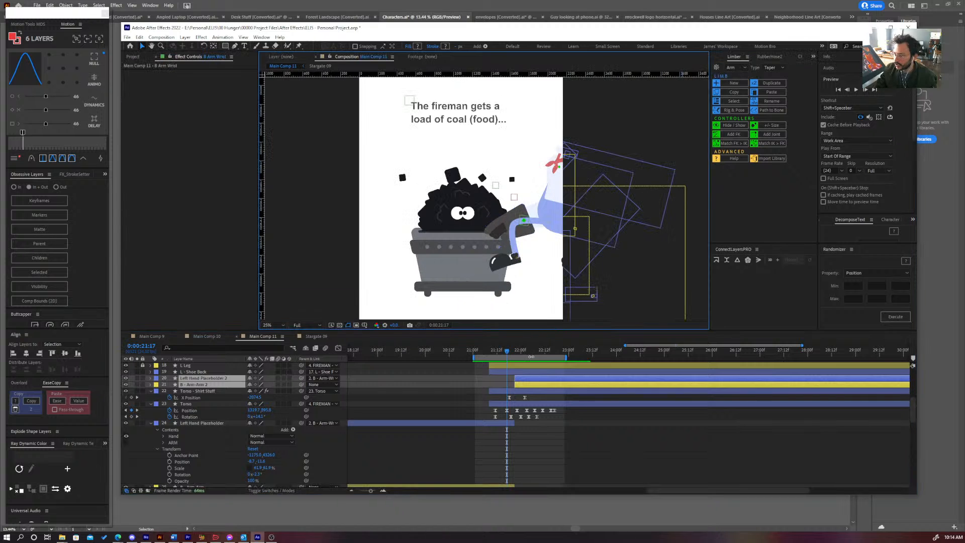
- Scrub across the layer split to check the arm, and extend the end of the original B - Arm-Arm layer past 0:00:23:00
mouse_move(507, 352)
mouse_down()
mouse_move(493, 352)
mouse_move(514, 354)
mouse_up()
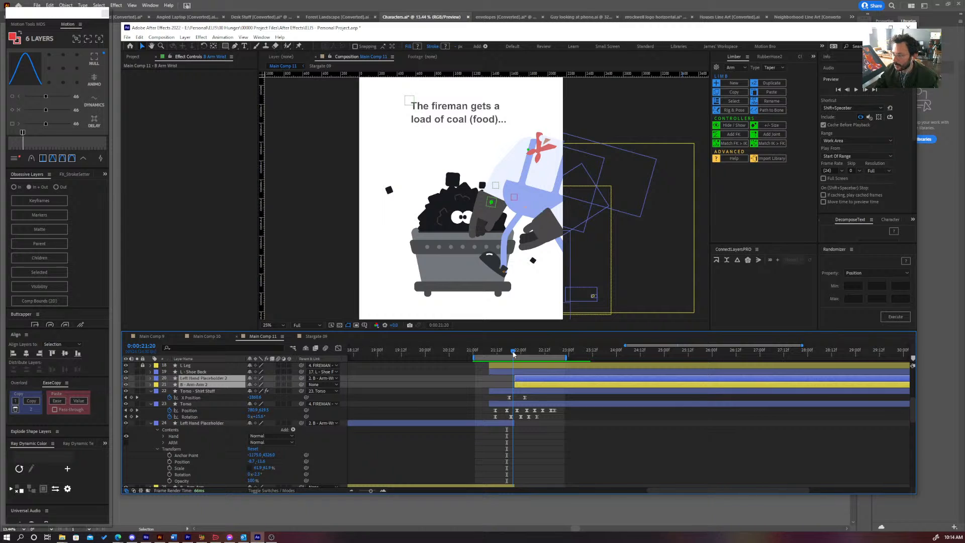
drag(514, 354, 514, 354)
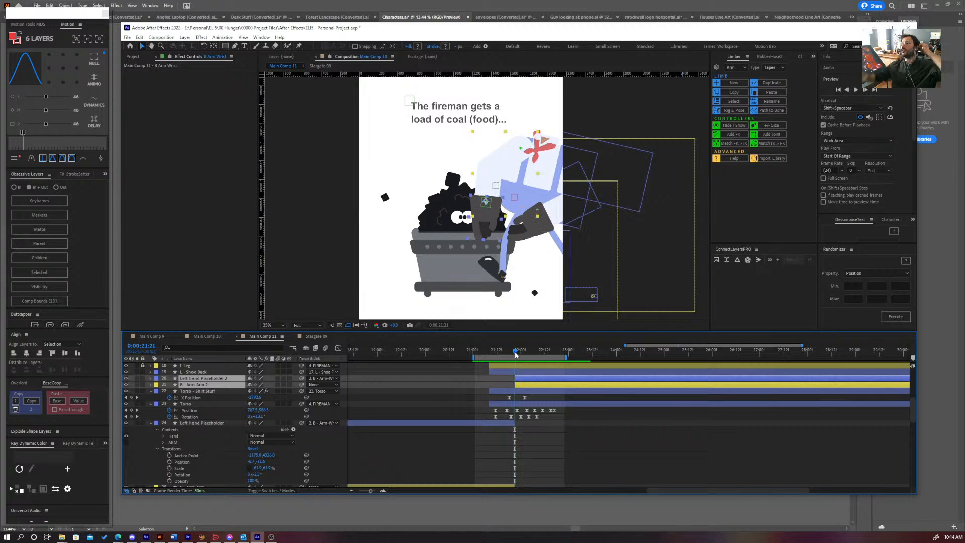
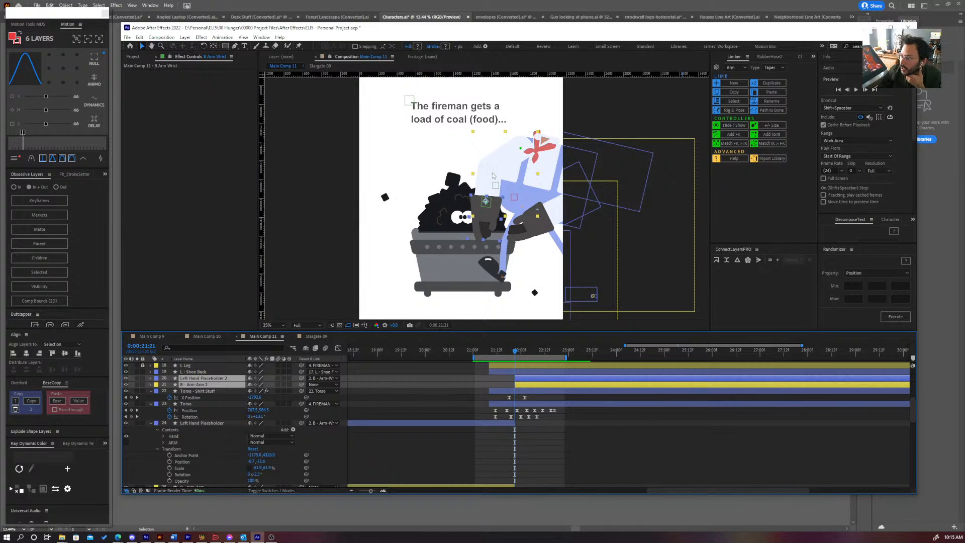
drag(518, 351, 523, 351)
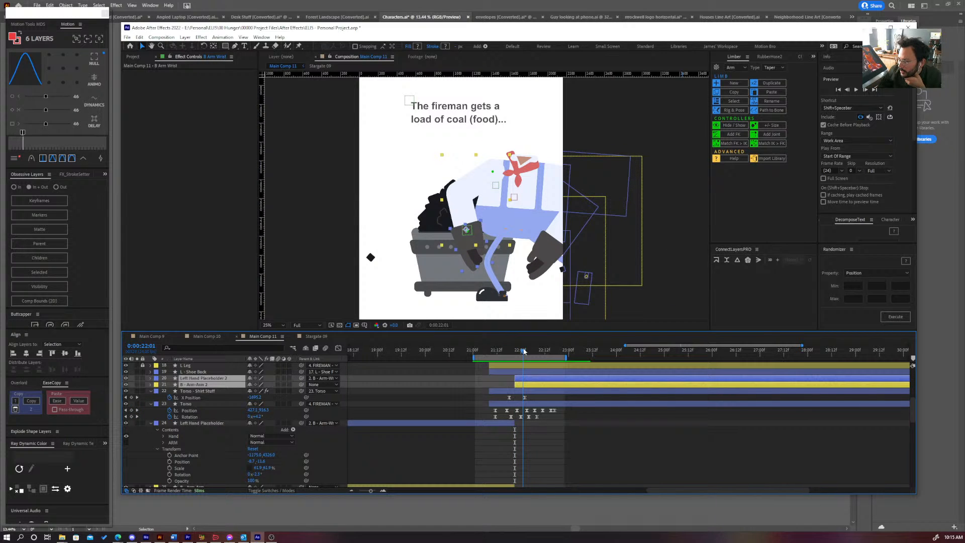
click(523, 385)
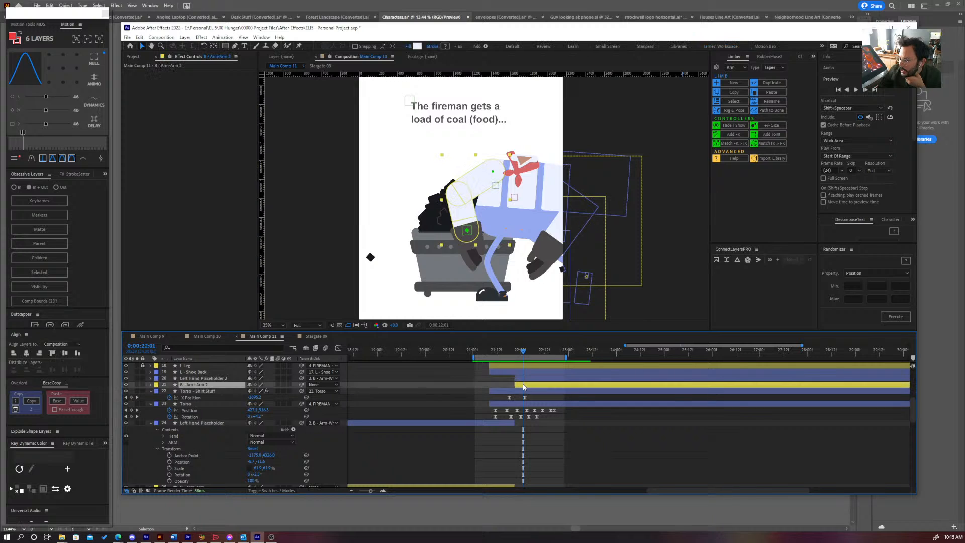
click(513, 422)
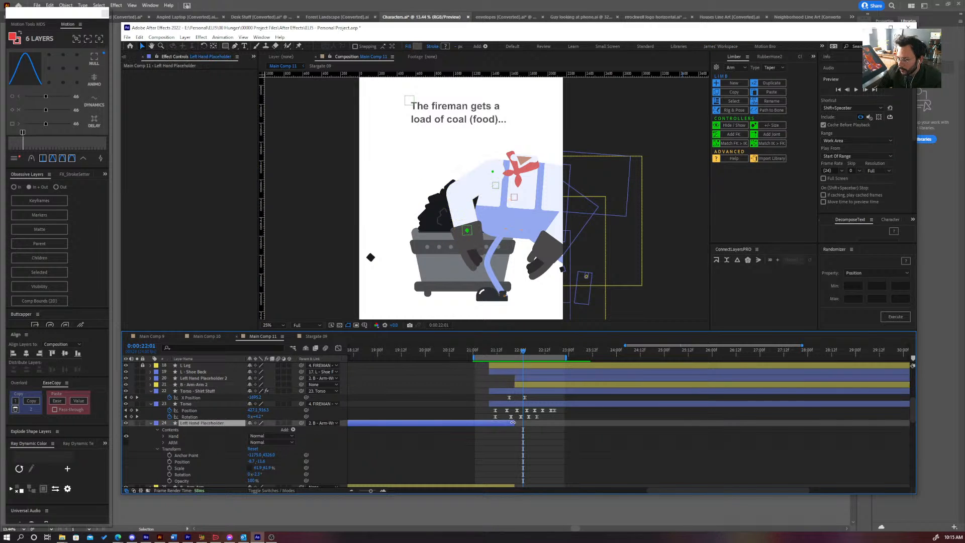
scroll(515, 437, down, 1)
drag(515, 469, 587, 473)
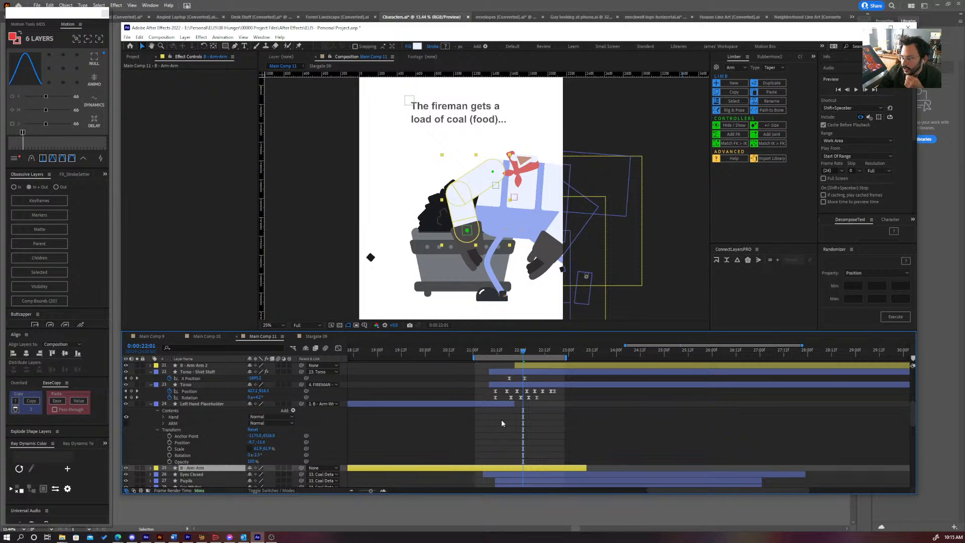
- Expand the original B - Arm-Arm layer's Limb contents down to the Lower Group's transform properties
scroll(502, 419, down, 2)
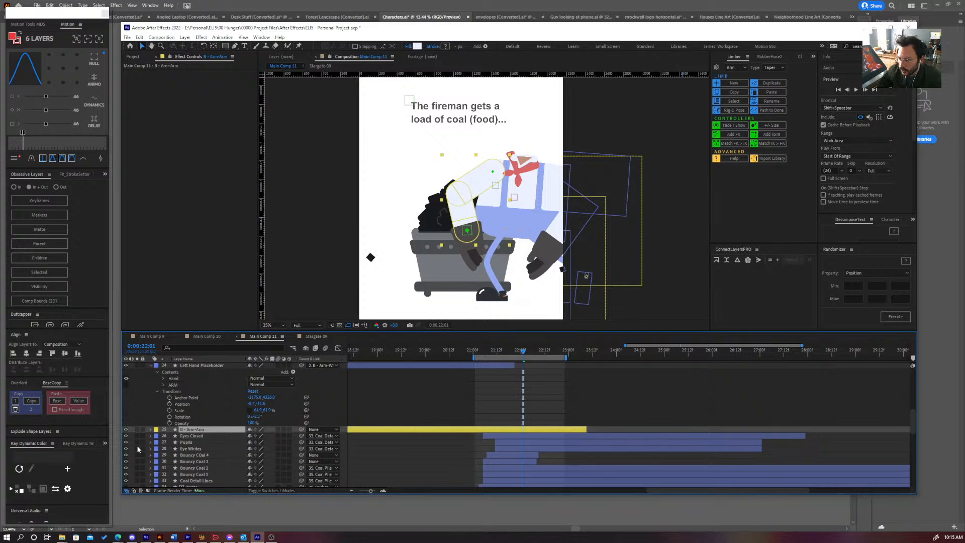
click(150, 430)
click(157, 436)
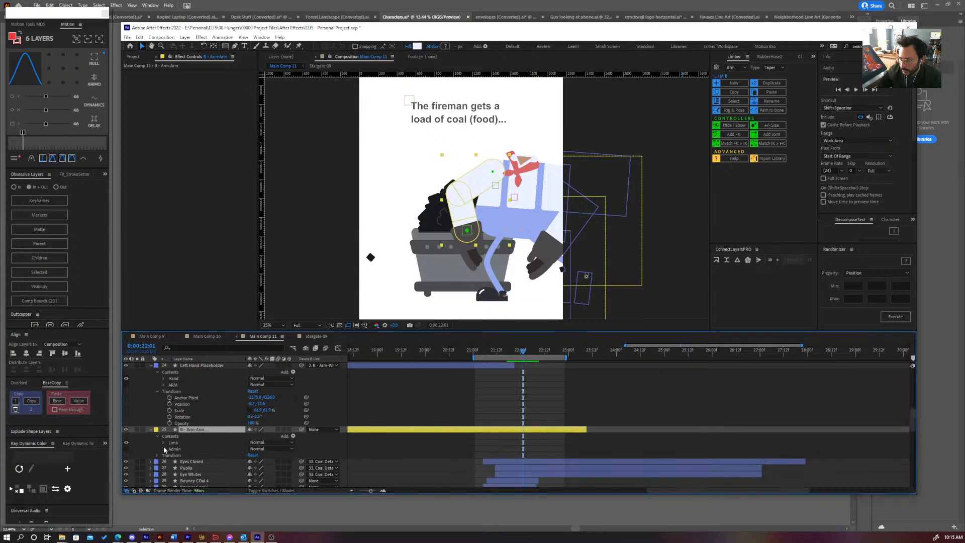
click(162, 442)
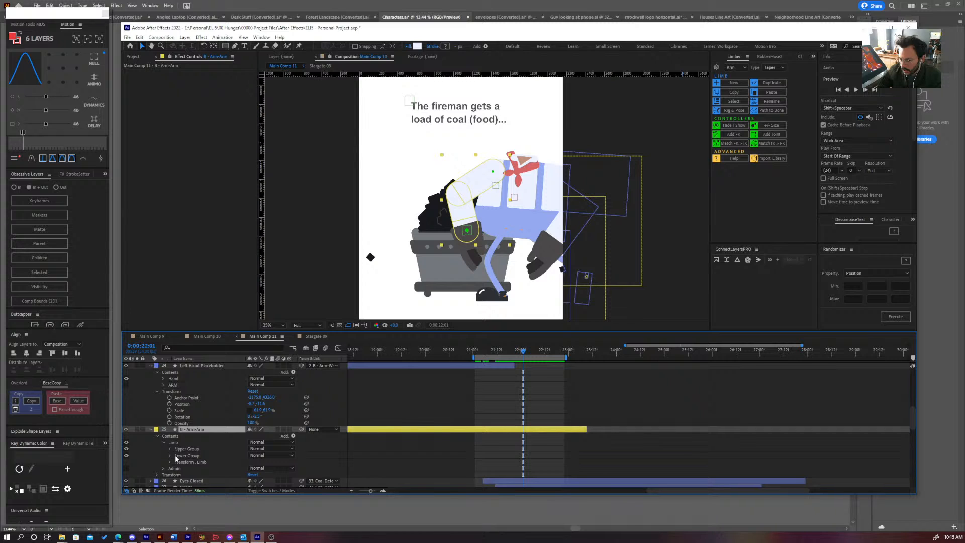
click(181, 456)
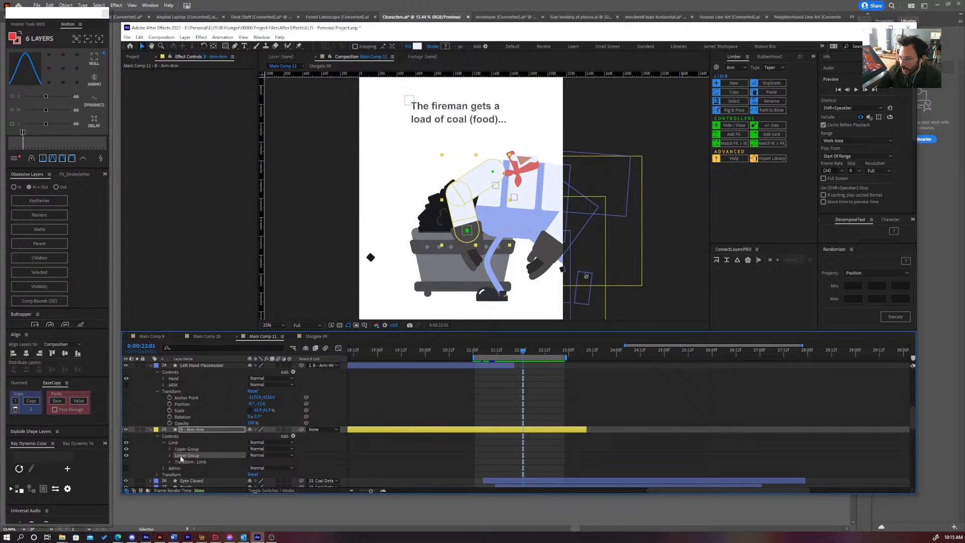
click(170, 456)
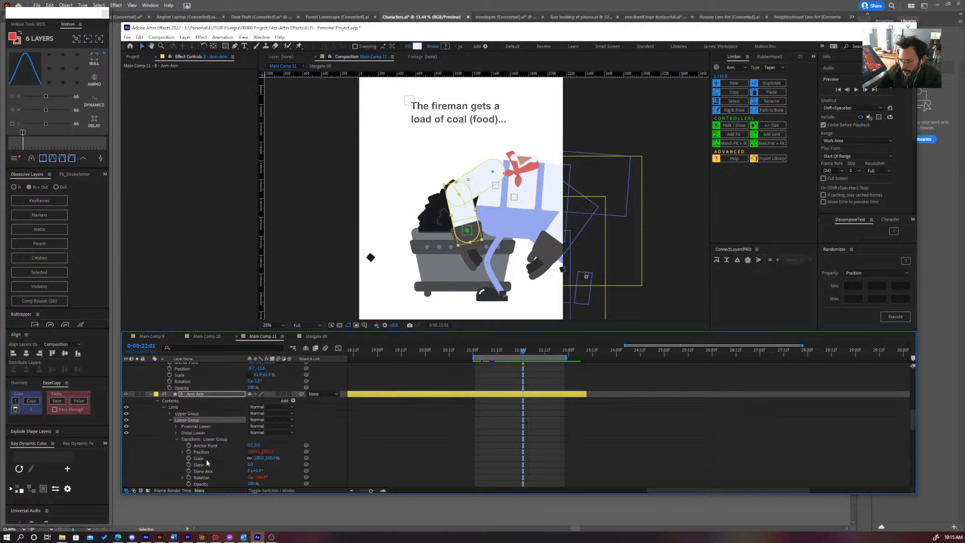
- Keyframe the Lower Group's Opacity in B - Arm-Arm at 0:00:21:21 and set it to 0%
drag(525, 352, 515, 353)
scroll(525, 379, up, 5)
scroll(520, 424, down, 4)
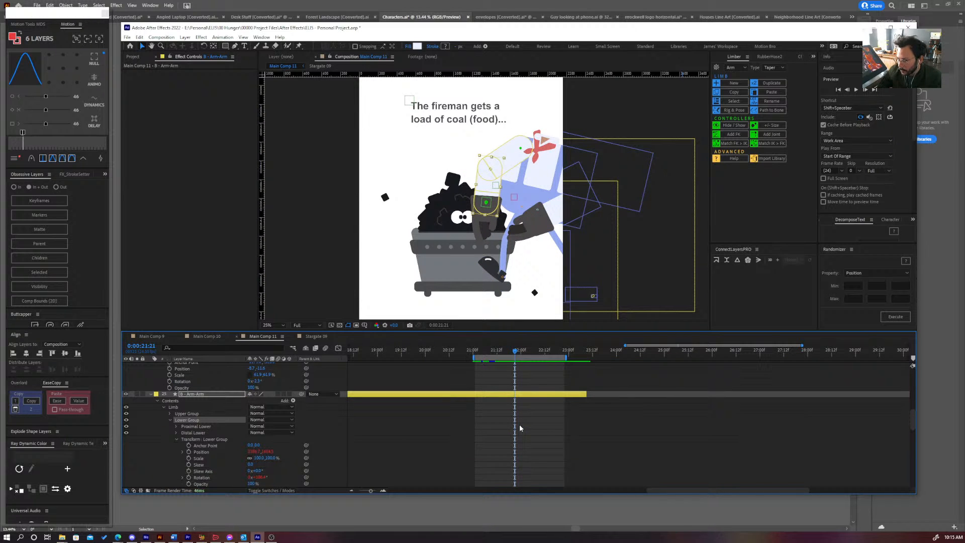
scroll(503, 427, down, 1)
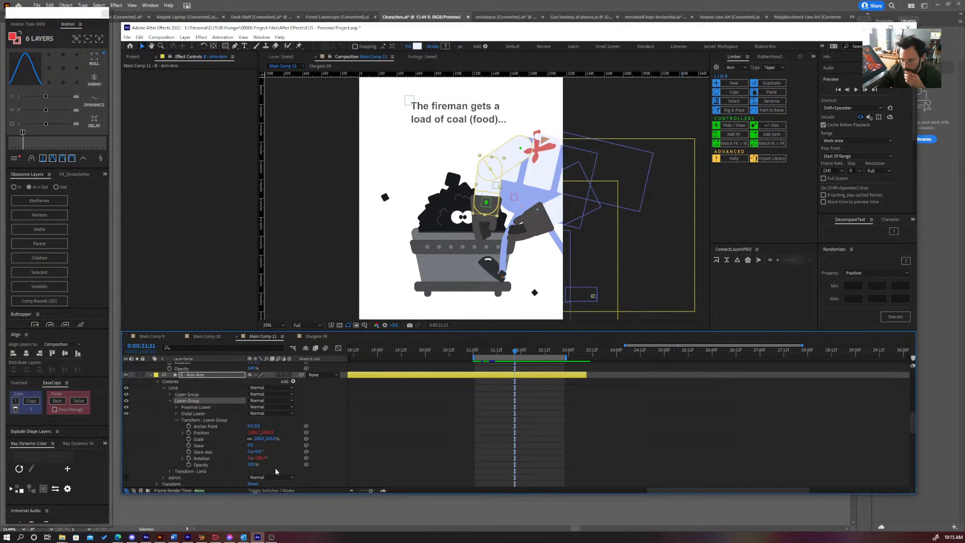
click(189, 465)
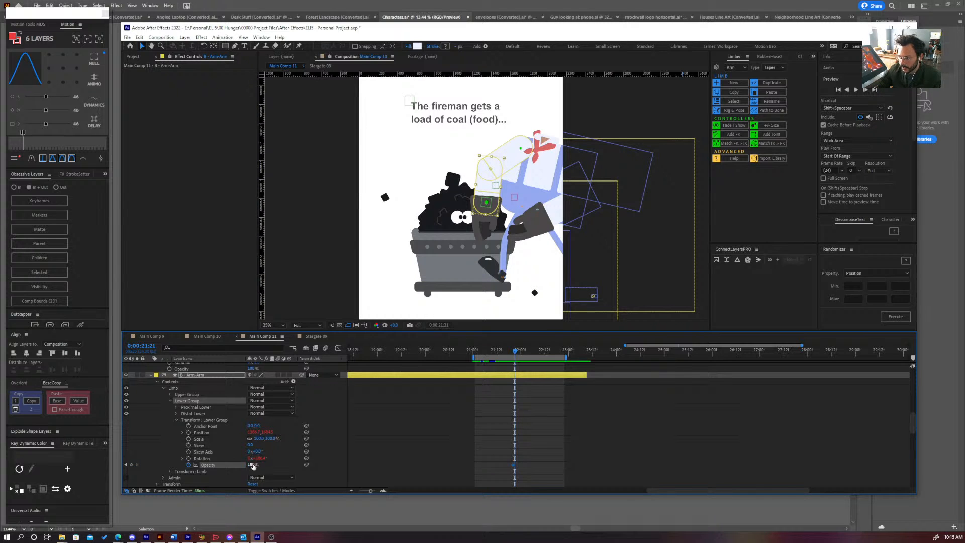
drag(249, 465, 195, 464)
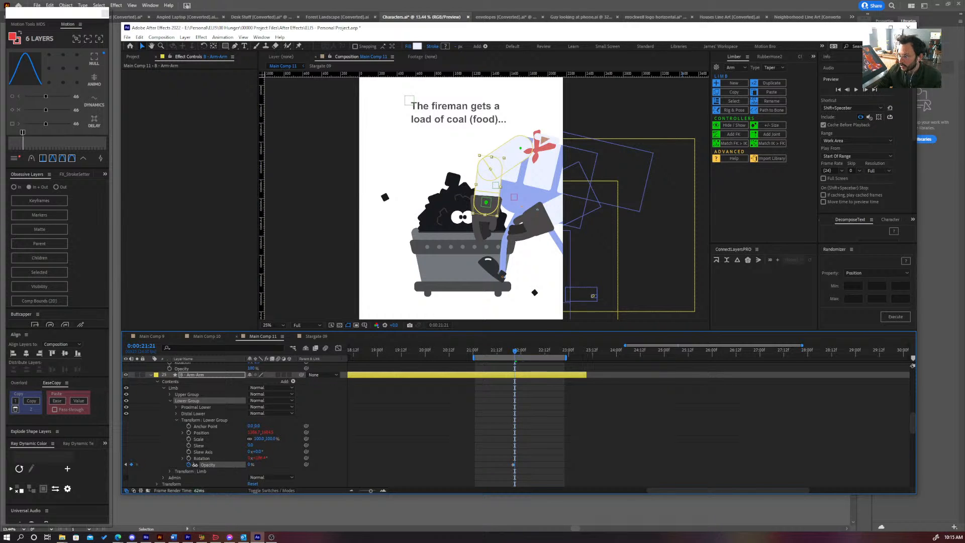
click(532, 394)
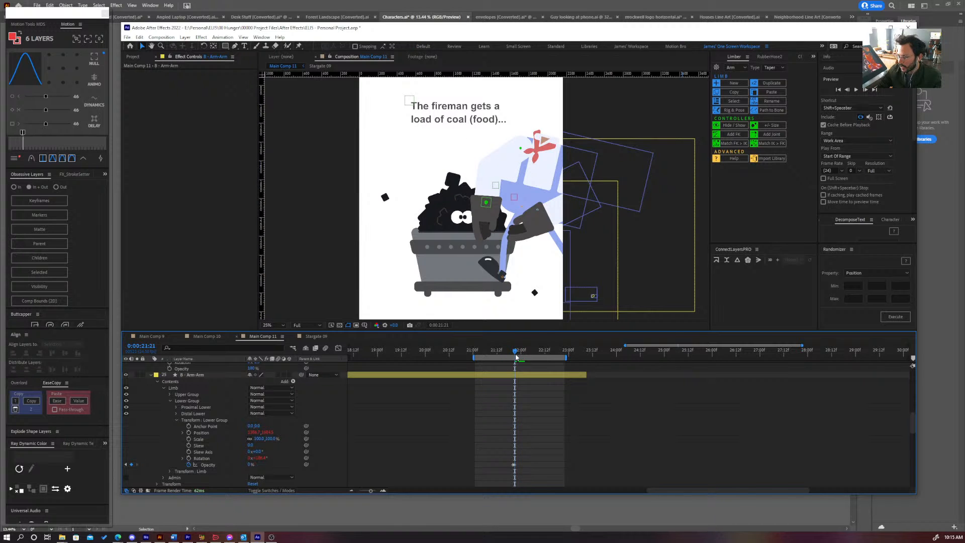
- Expand the Limb contents of B - Arm-Arm 2 and hide its Upper Group
scroll(530, 398, up, 8)
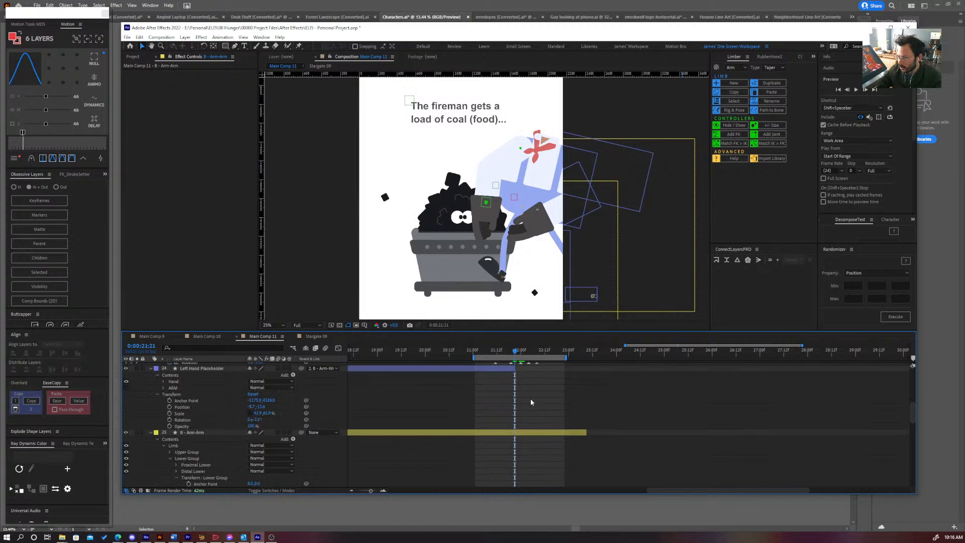
click(520, 388)
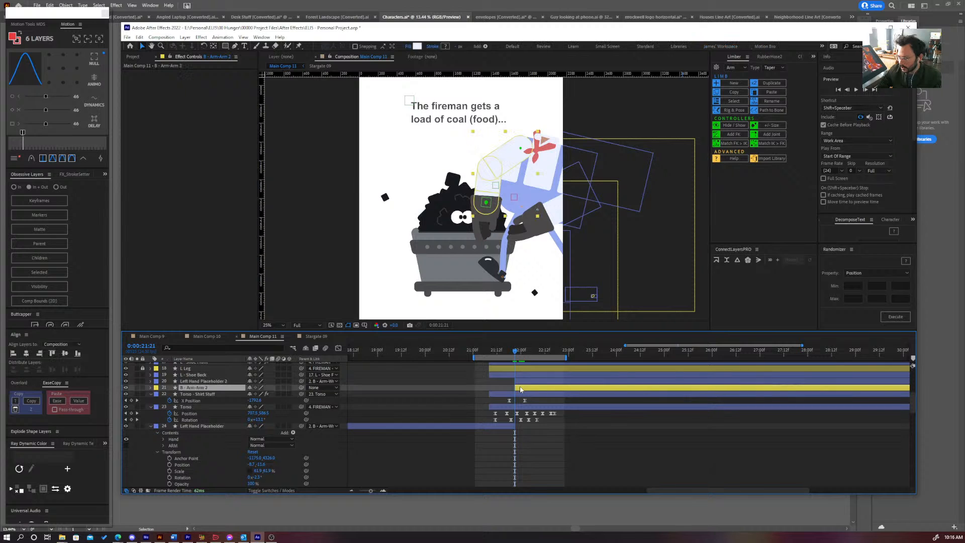
click(150, 388)
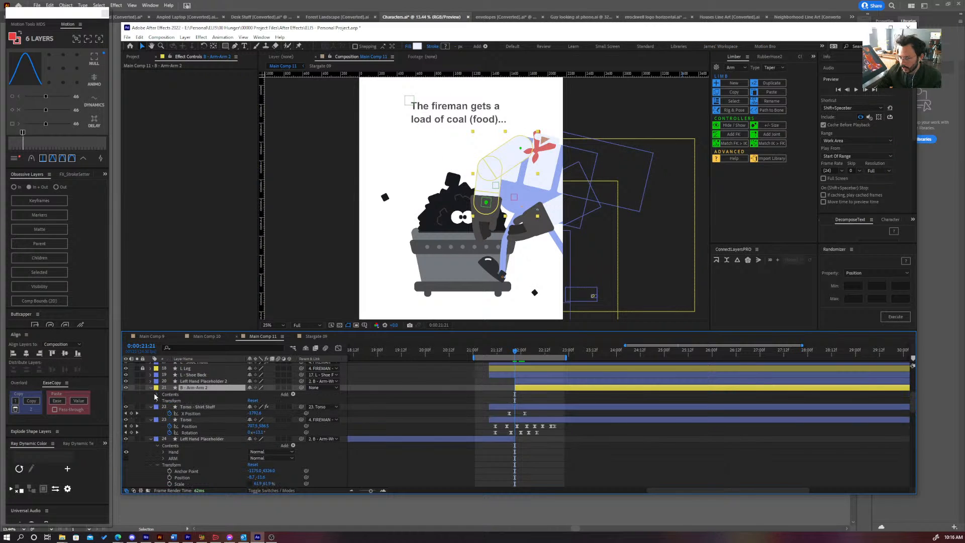
click(163, 401)
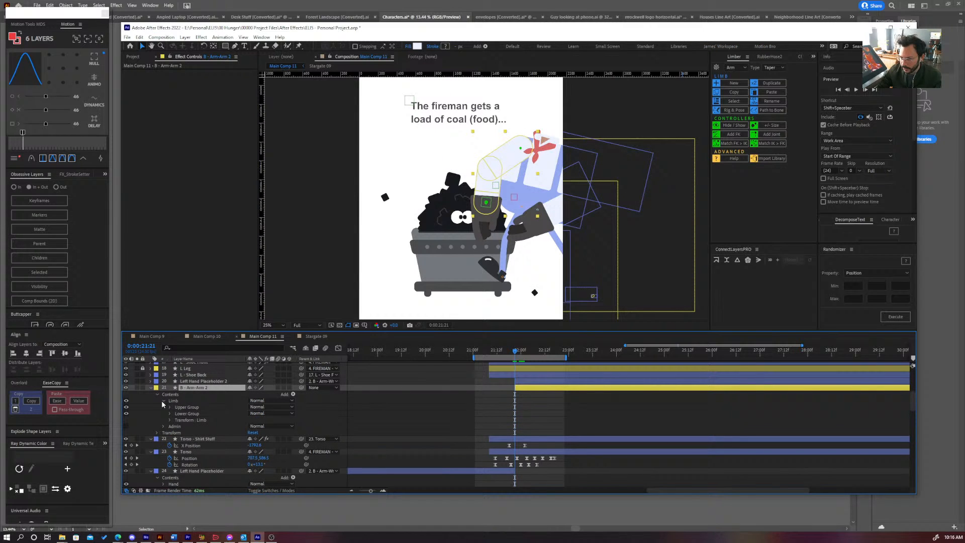
click(126, 407)
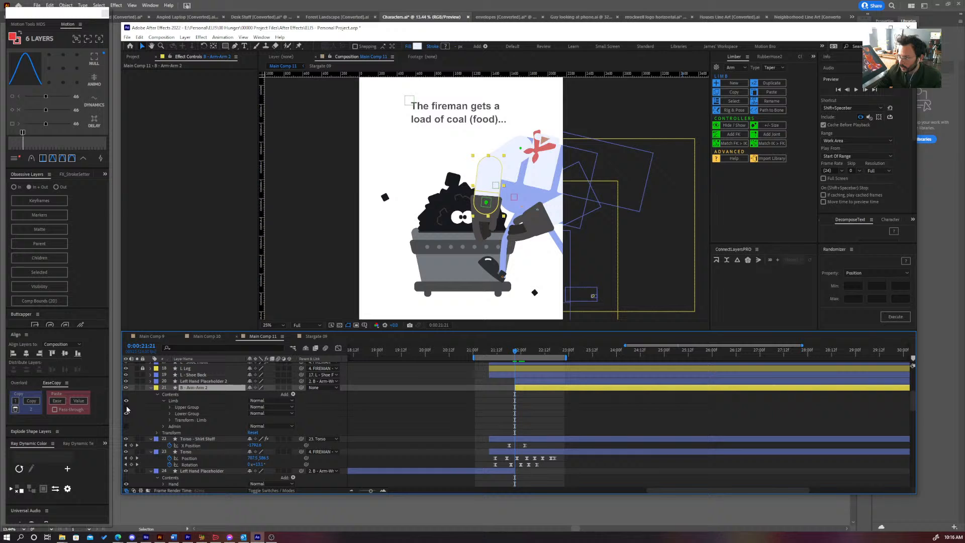
click(417, 408)
- Preview the fireman's turn with the split arm and return to 0:00:21:18
mouse_move(515, 351)
mouse_down()
mouse_move(539, 351)
mouse_move(510, 367)
mouse_up()
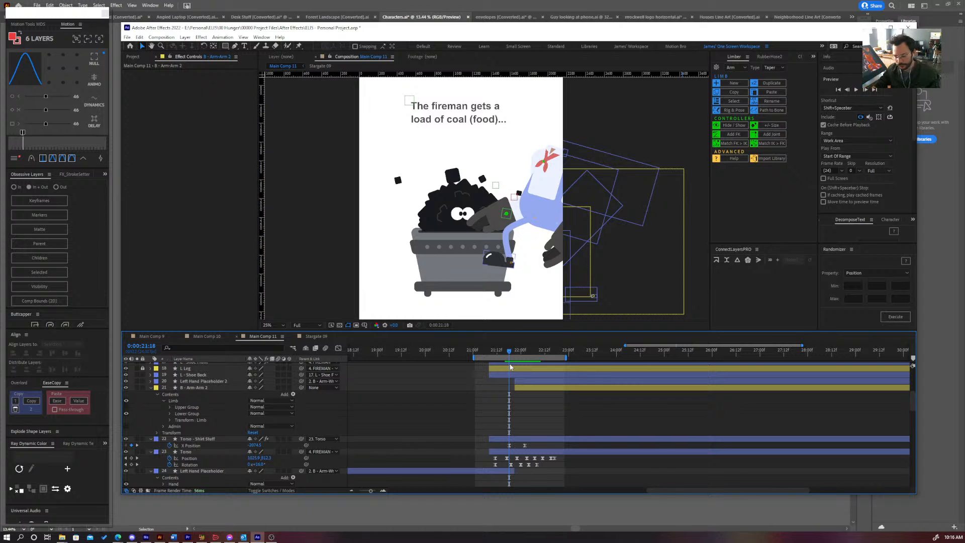
key(shift+space)
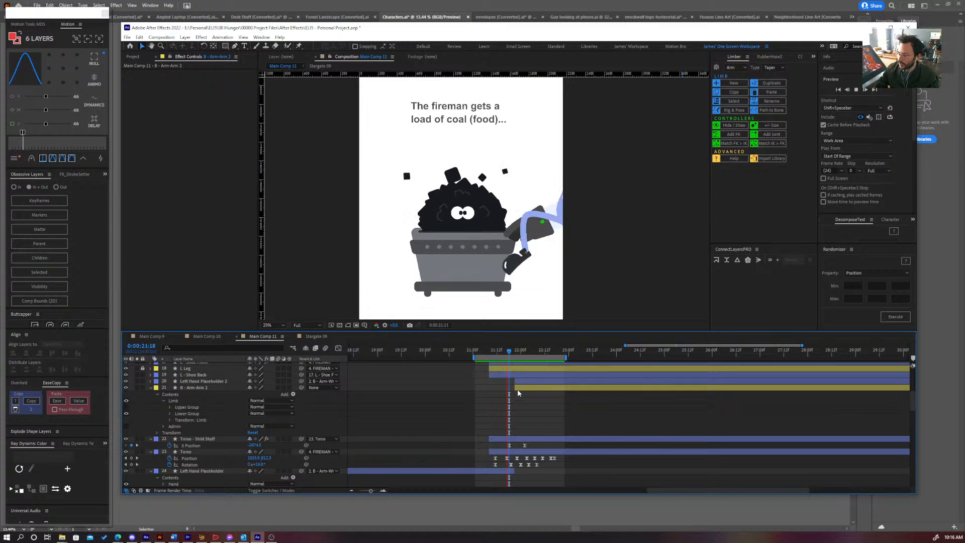
mouse_move(504, 351)
mouse_down()
mouse_move(493, 351)
mouse_move(508, 354)
mouse_up()
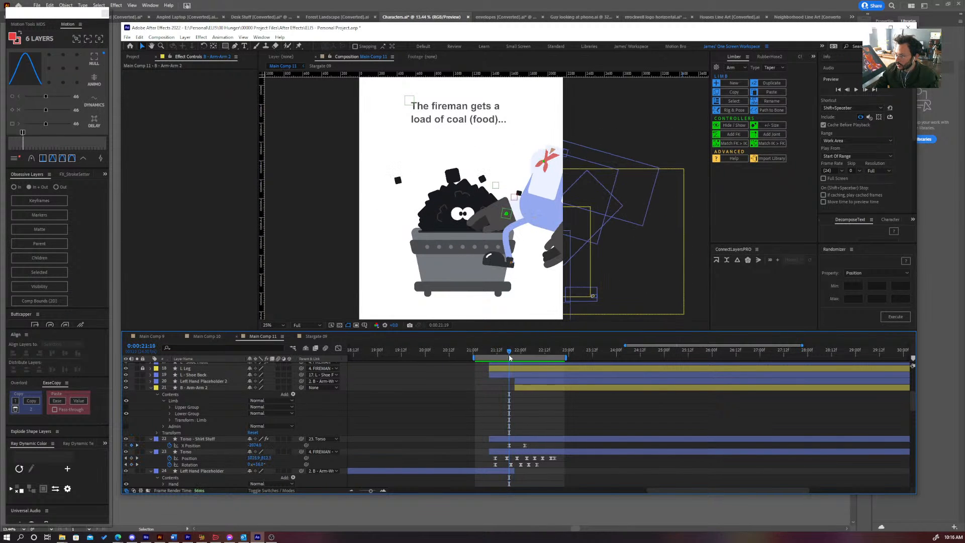
- Try pulling the B Arm Wrist controller toward the torso at 0:00:21:18, undo it, and test nudging B - Arm-Wrist
click(506, 214)
scroll(507, 215, up, 2)
scroll(507, 217, down, 2)
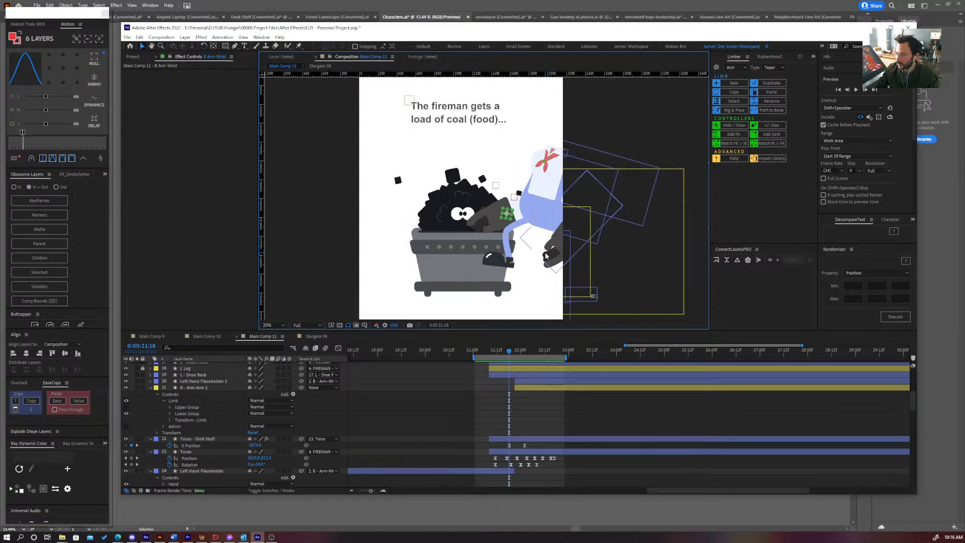
drag(506, 216, 544, 227)
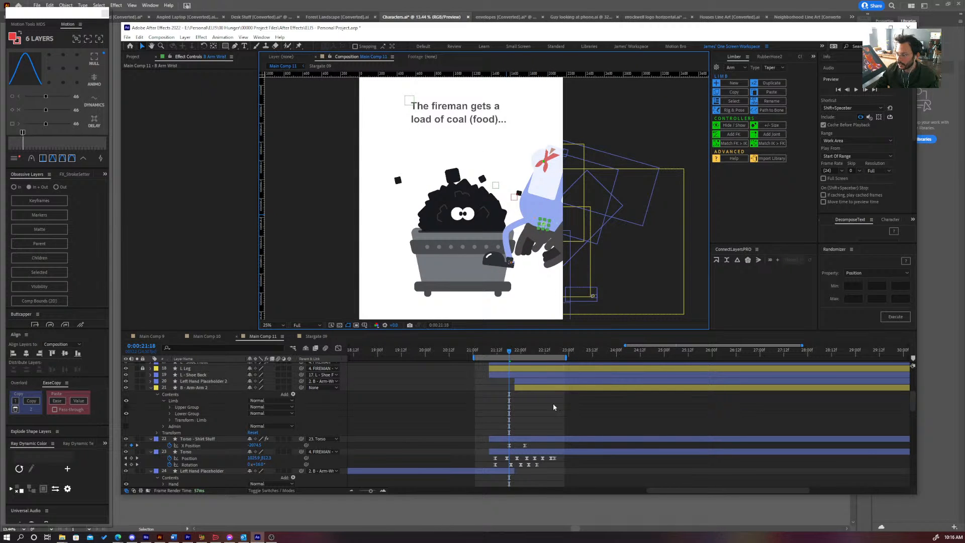
scroll(553, 406, up, 10)
key(p)
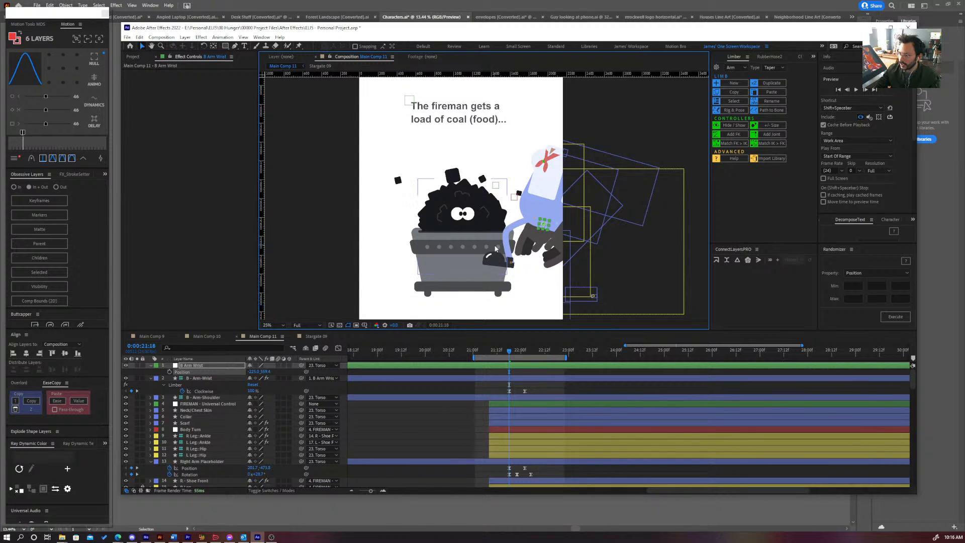
key(ctrl+z)
click(204, 379)
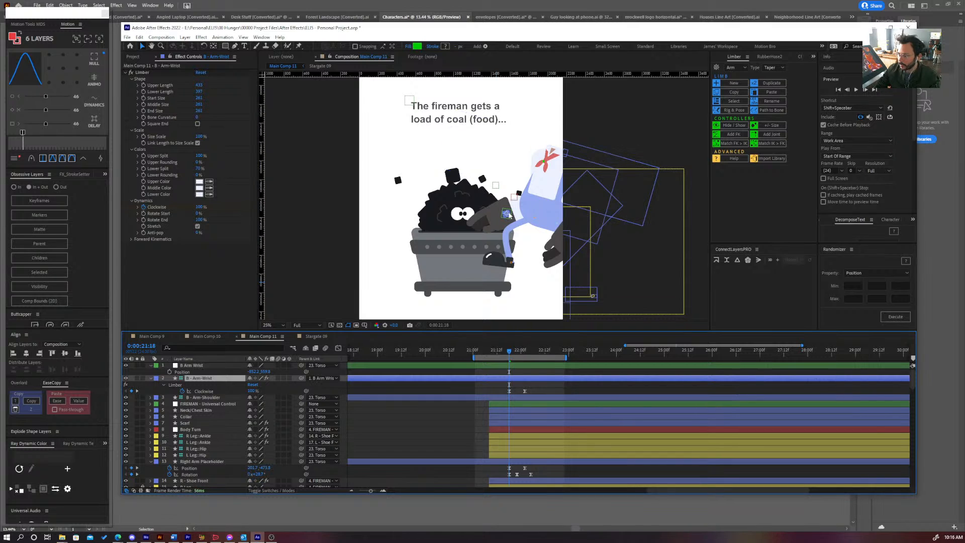
drag(506, 214, 511, 218)
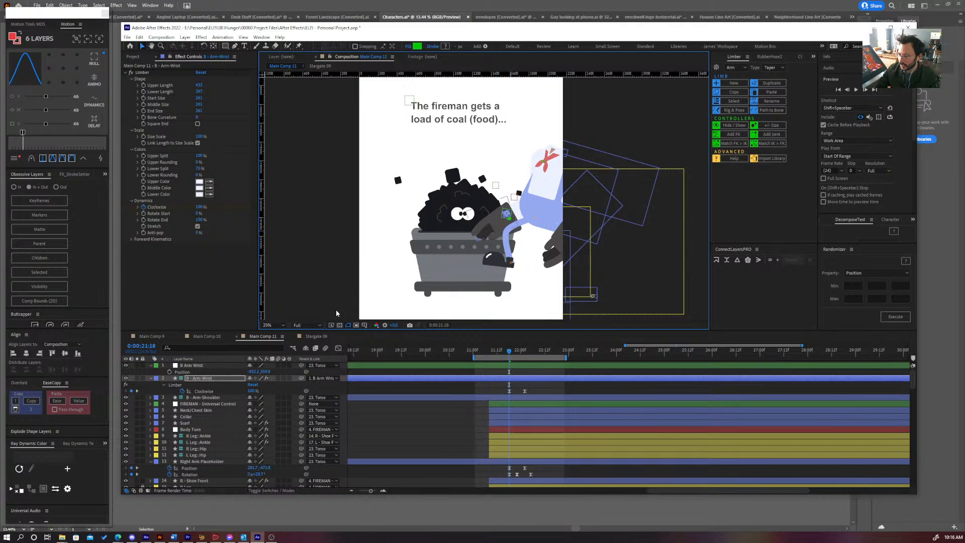
- Add a Position keyframe to the B Arm Wrist controller and shift it to about 0:00:22:12
click(189, 366)
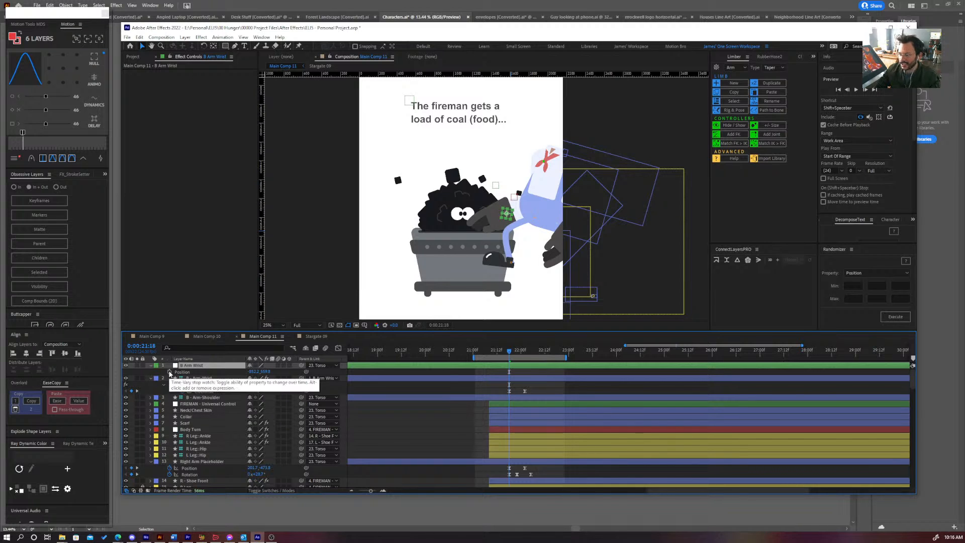
click(170, 372)
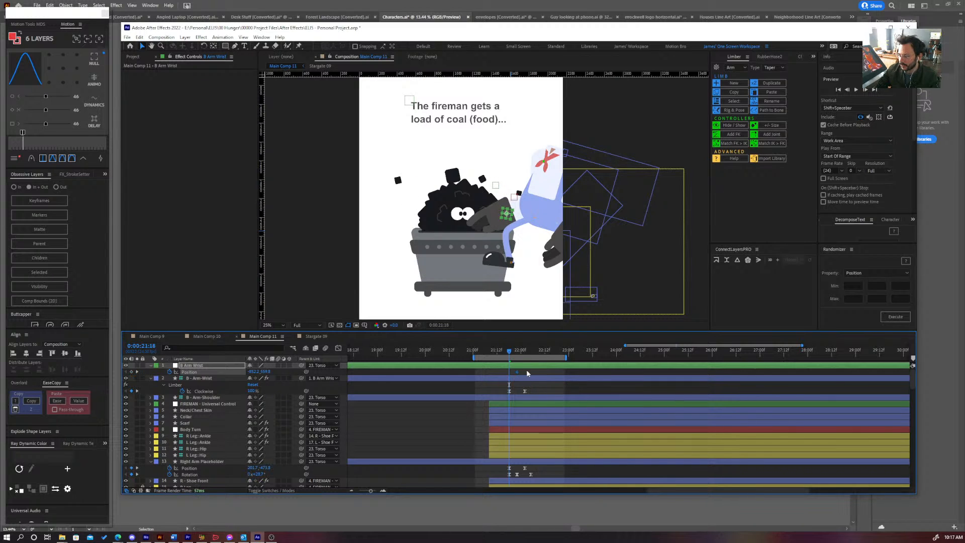
mouse_move(517, 372)
mouse_down()
mouse_move(543, 372)
mouse_move(511, 355)
mouse_up()
- Keyframe B Arm Wrist beside the torso at 0:00:21:18 and out over the coal bin at 0:00:22:01
click(528, 352)
drag(505, 215, 547, 233)
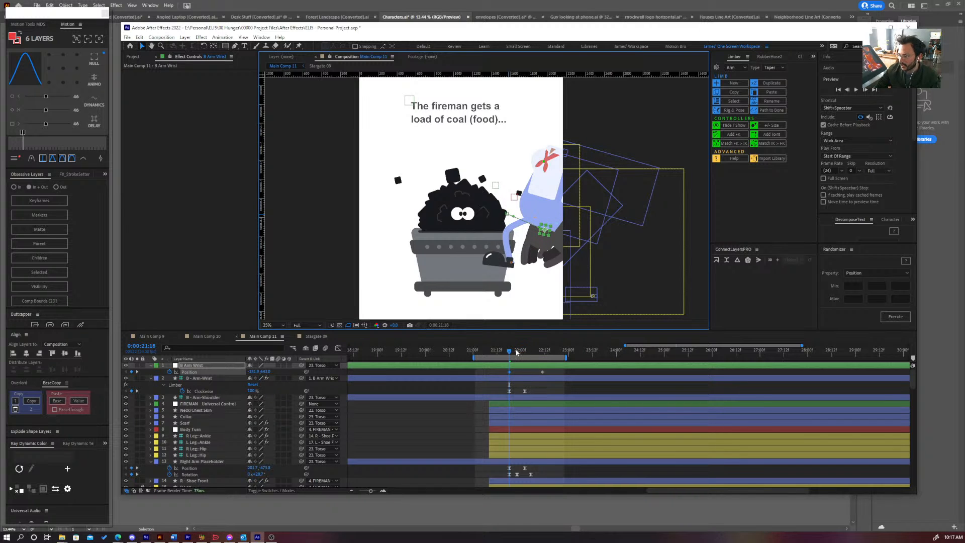
drag(516, 352, 524, 353)
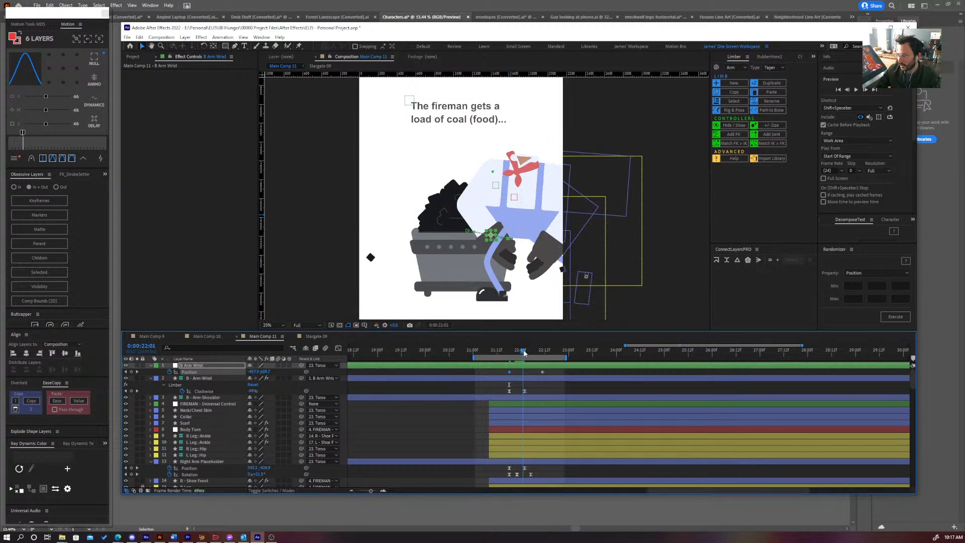
drag(494, 238, 441, 219)
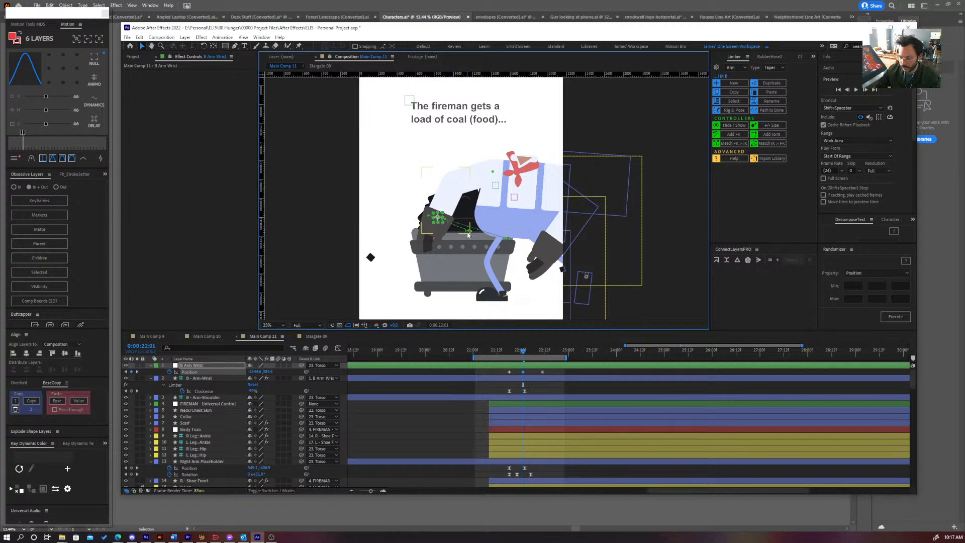
- Reshape the B Arm Wrist motion path with the Pen tool, bending the handles at the 0:00:22:01 keyframe into an arc
key(period)
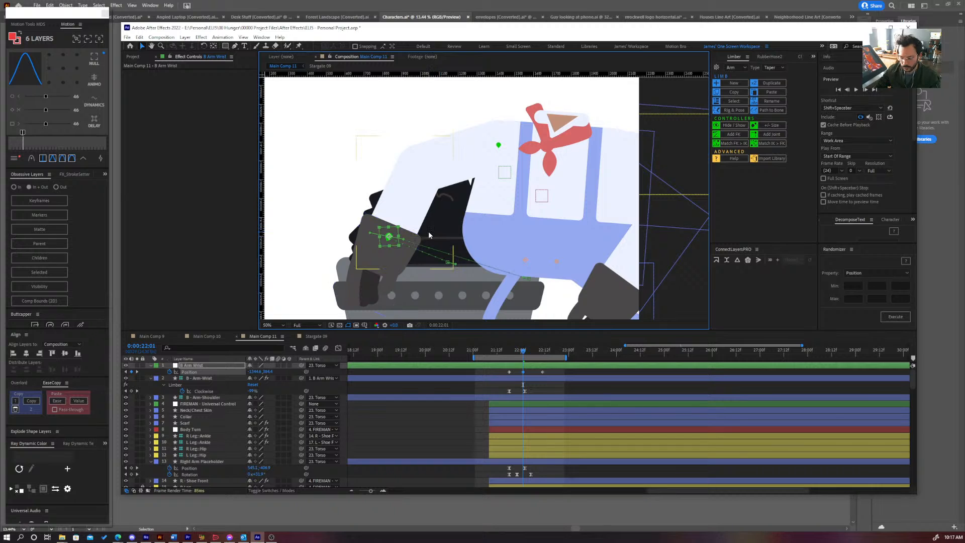
key(g)
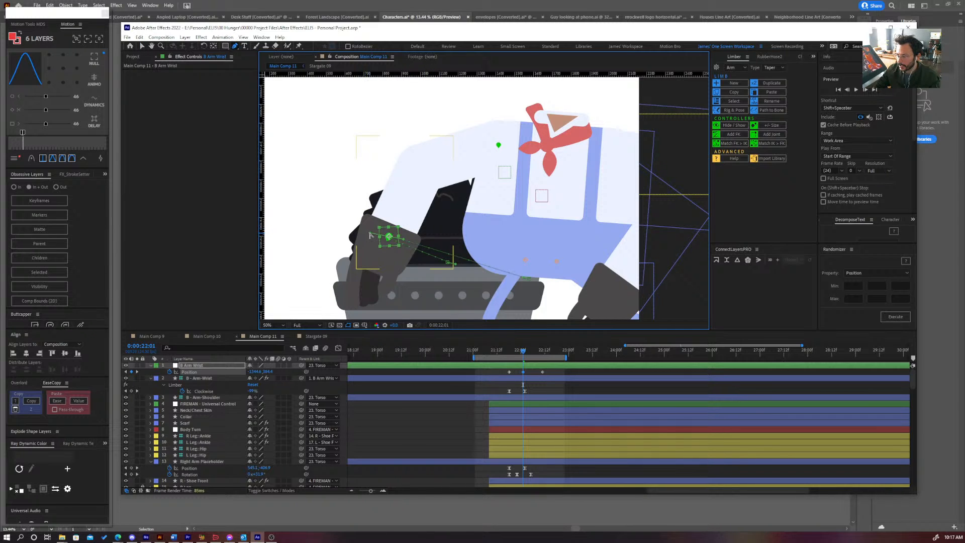
mouse_move(389, 237)
mouse_down()
mouse_move(381, 259)
mouse_move(392, 254)
mouse_move(366, 239)
mouse_move(390, 269)
mouse_move(412, 267)
mouse_move(405, 229)
mouse_up()
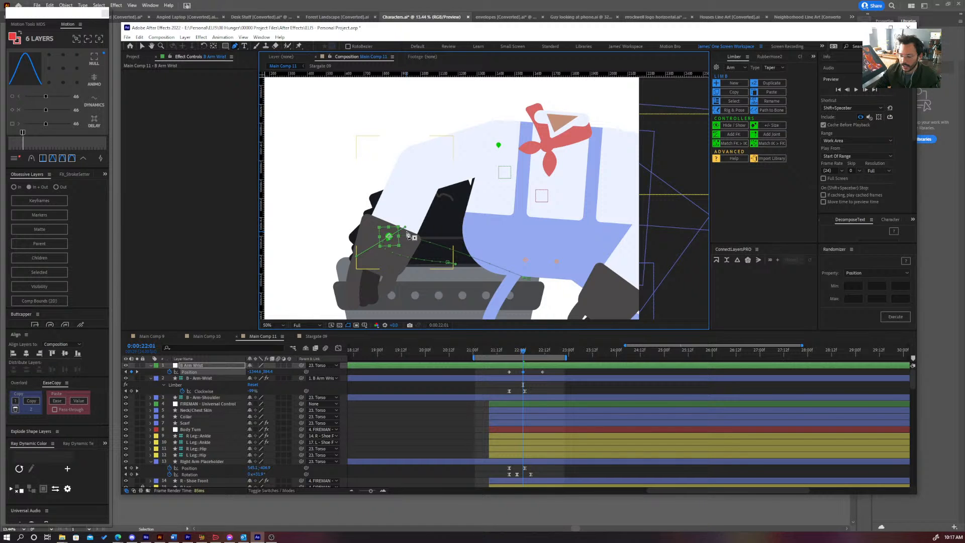
drag(408, 234, 379, 262)
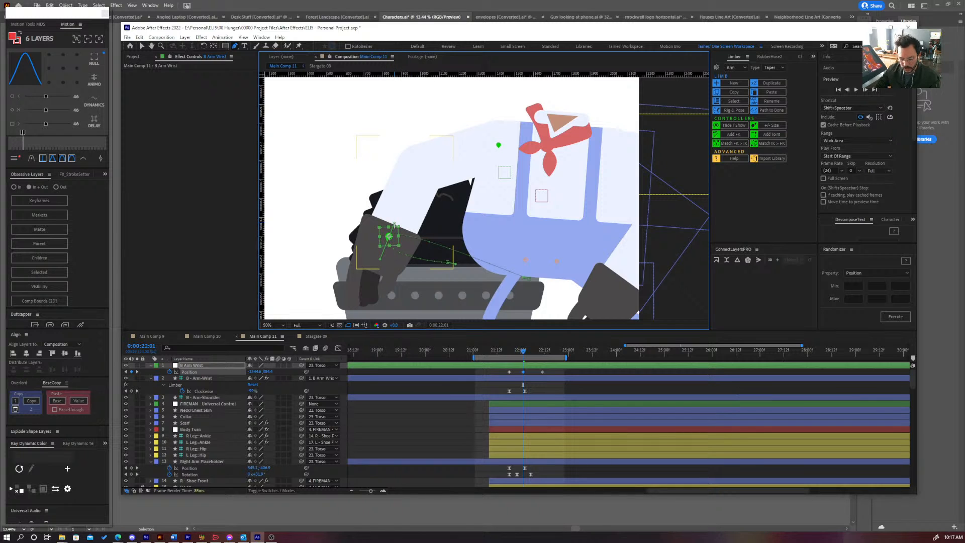
drag(395, 225, 401, 211)
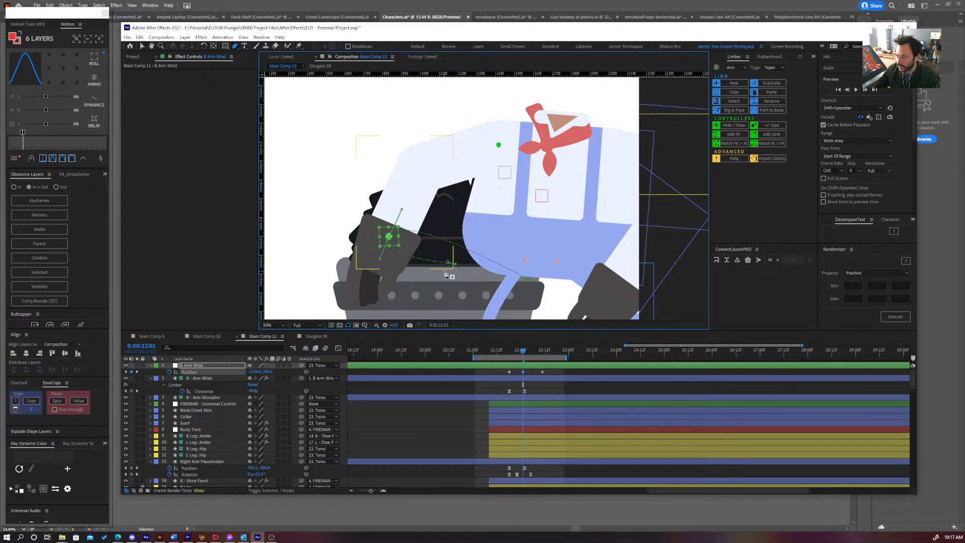
drag(454, 266, 420, 297)
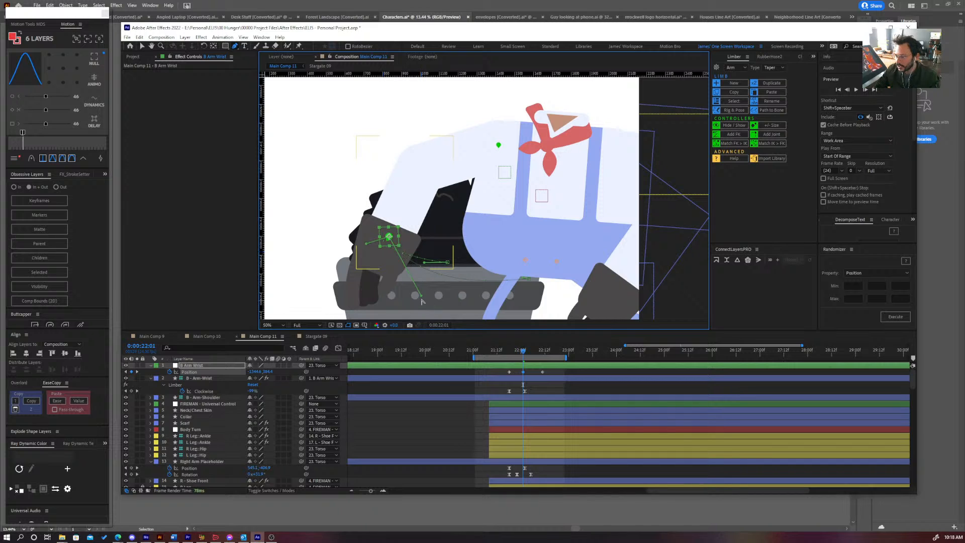
- Undo the last motion-path handle changes and apply easing to all three B Arm Wrist Position keyframes
drag(368, 252, 429, 268)
key(ctrl+z)
key(ctrl+z)
drag(550, 375, 511, 374)
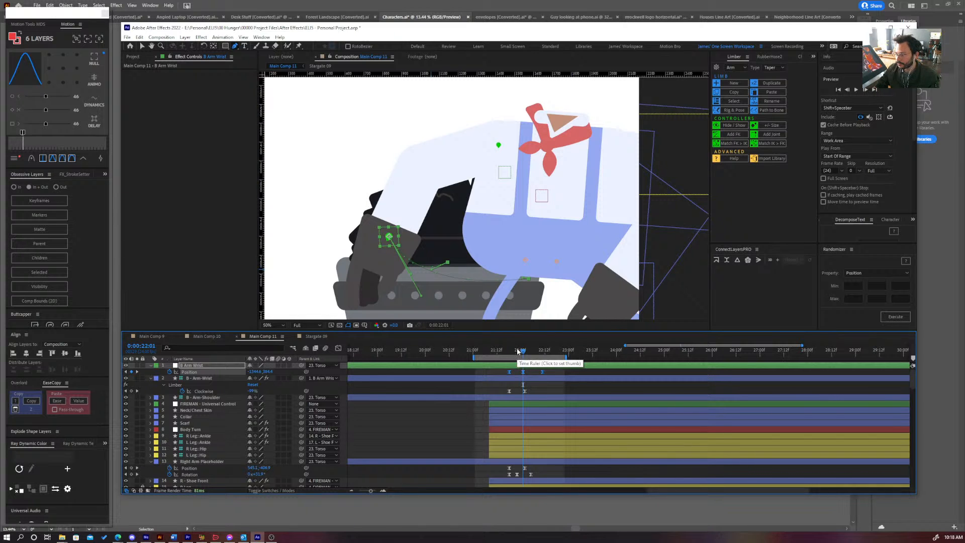
- Open the B Arm Wrist Position speed graph and lengthen the incoming influence of the 0:00:22:01 keyframe for an early speed peak
click(515, 351)
drag(514, 352, 509, 373)
click(338, 348)
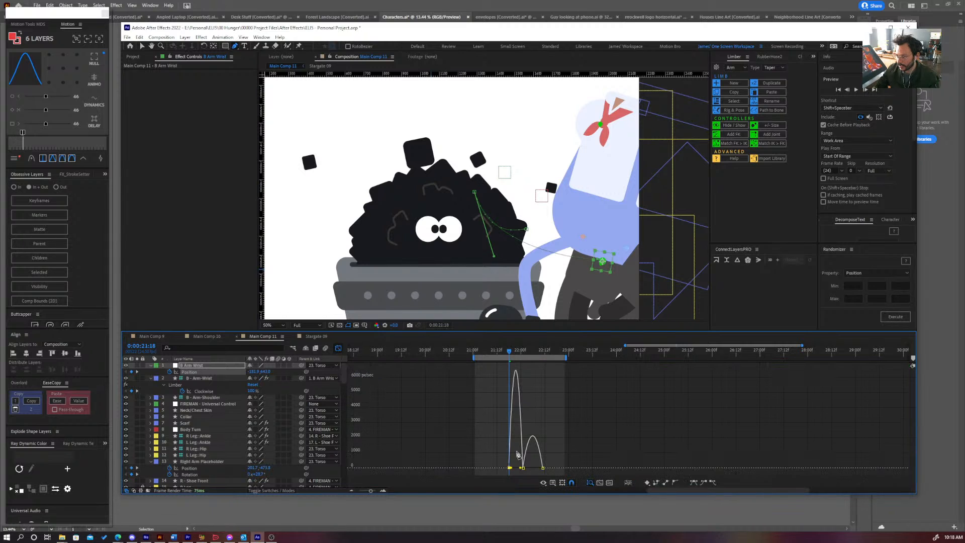
scroll(515, 455, up, 4)
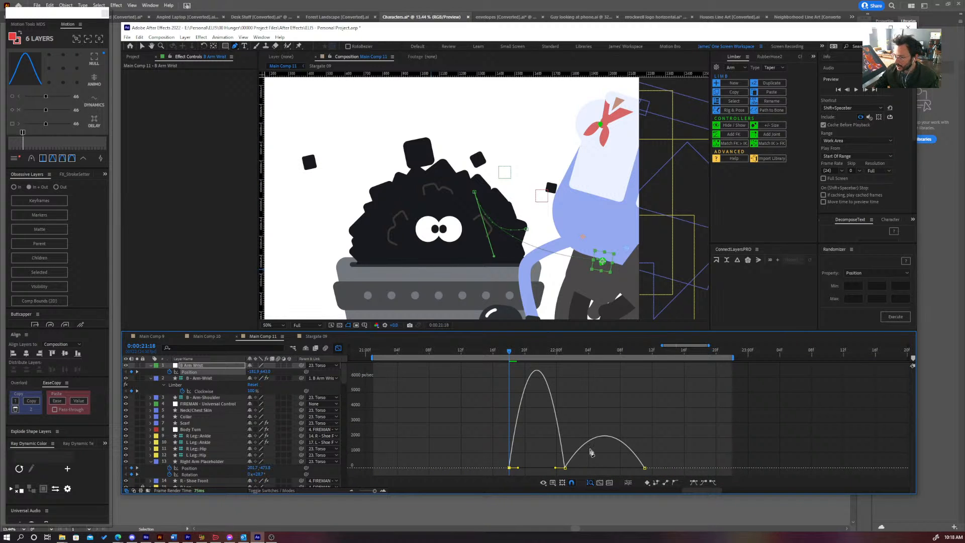
drag(568, 435, 536, 436)
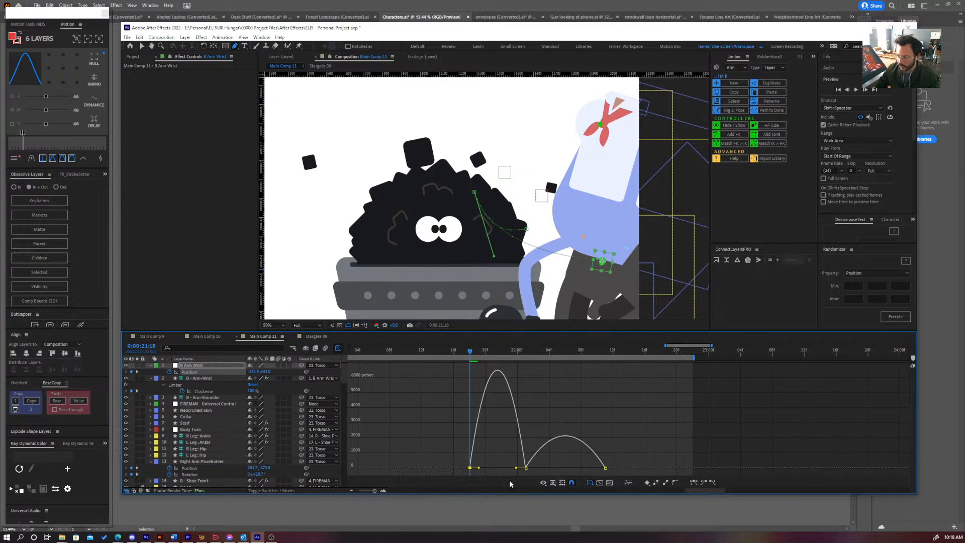
drag(478, 469, 498, 468)
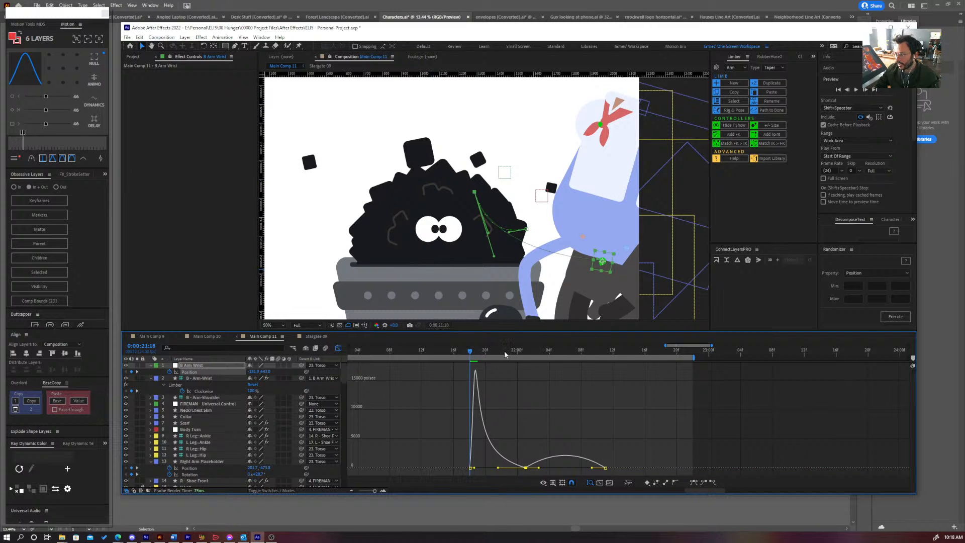
- Lengthen the outgoing influence of the 0:00:22:01 keyframe in the B Arm Wrist speed graph and play back the swing
drag(505, 355, 566, 361)
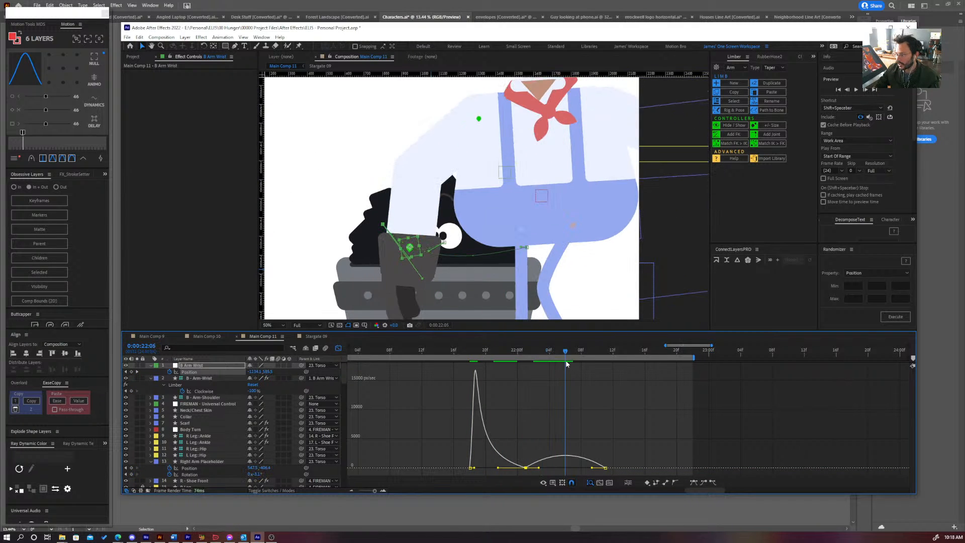
drag(540, 468, 565, 468)
click(470, 352)
key(space)
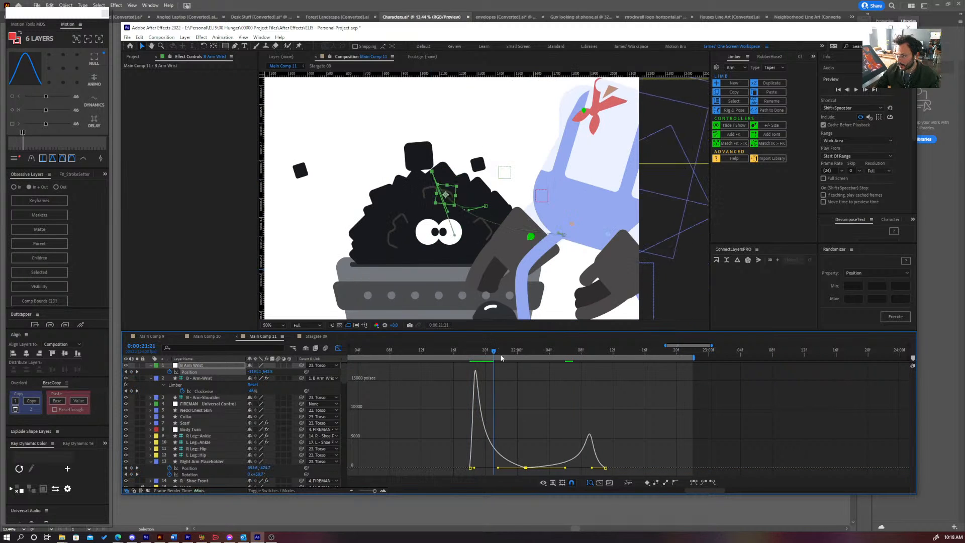
drag(517, 362, 574, 364)
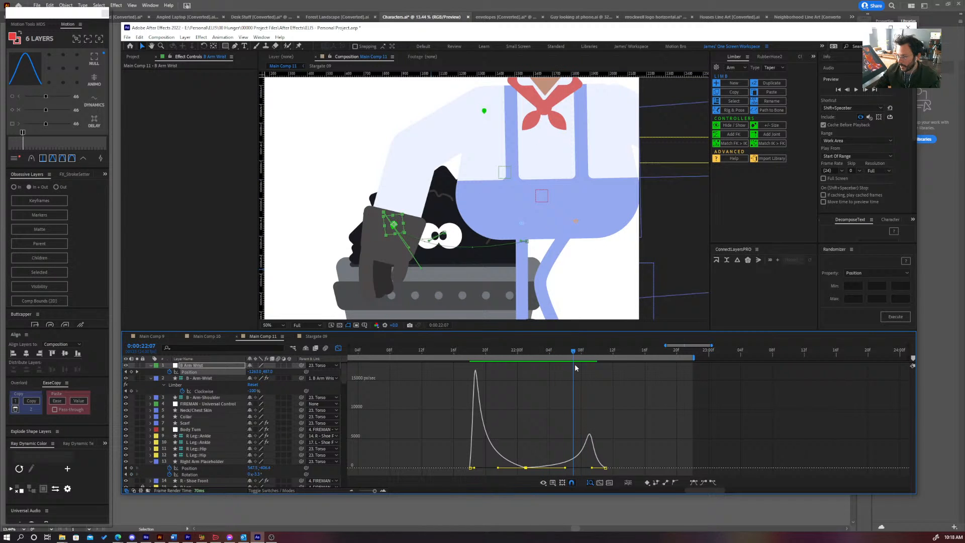
- Retime the last two B Arm Wrist Position keyframes to 0:00:21:23 and 0:00:22:03 and move the wrist beside the torso at 0:00:22:03
click(603, 471)
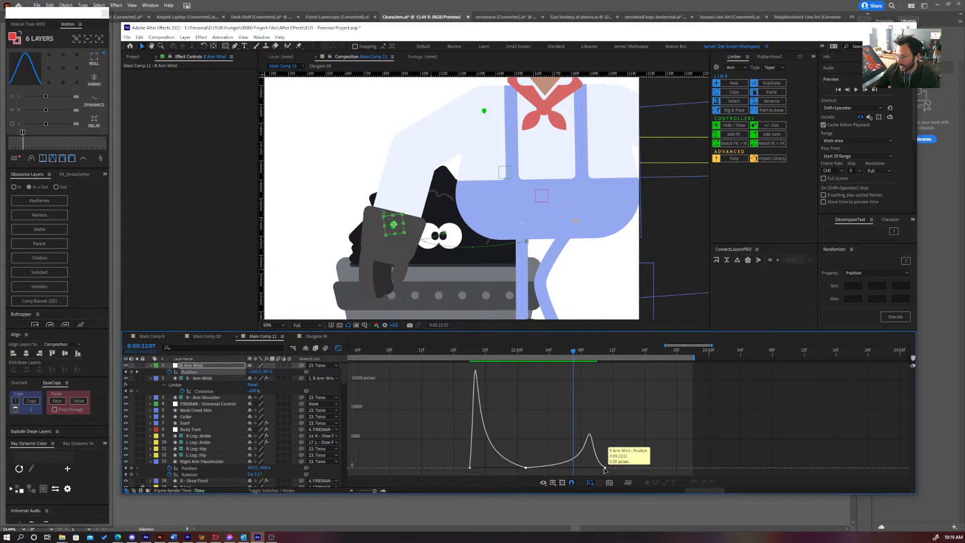
drag(604, 470, 581, 471)
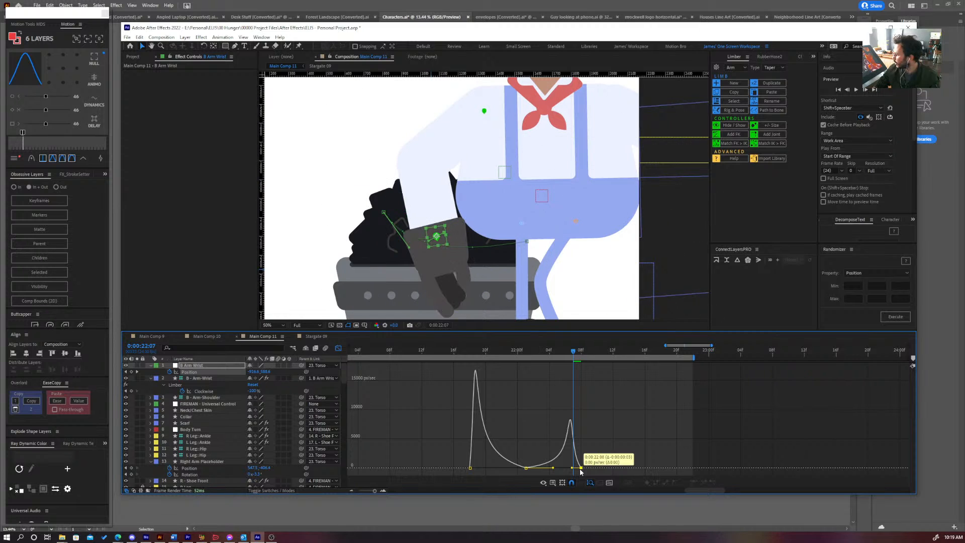
drag(475, 351, 542, 376)
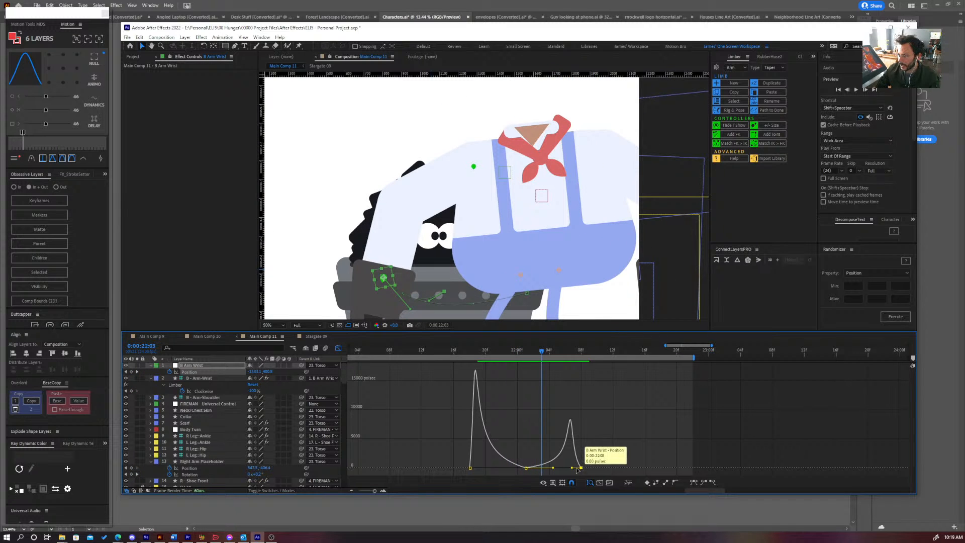
drag(582, 467, 510, 470)
scroll(485, 272, down, 2)
drag(464, 246, 482, 247)
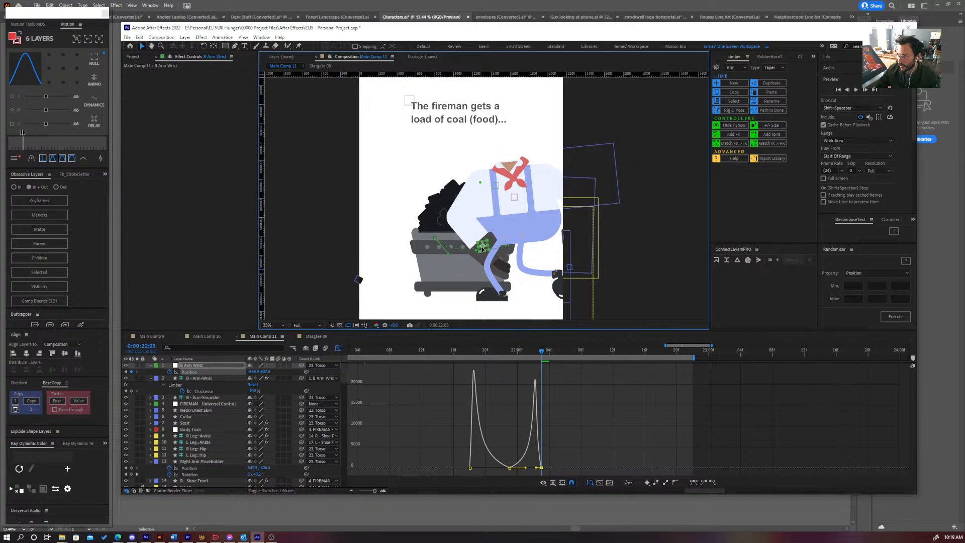
click(338, 348)
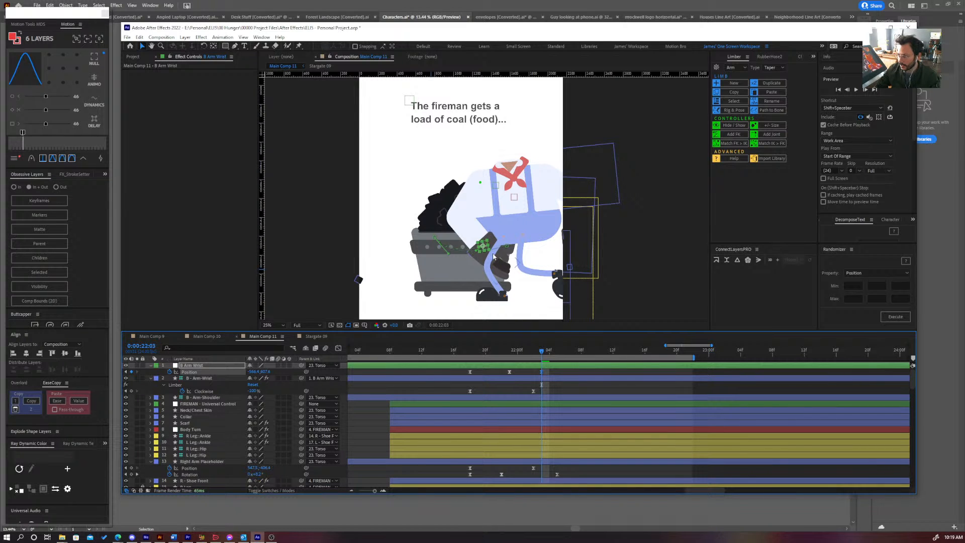
- Move the Left Hand Placeholder 2 layer directly above R - Shoe Front and preview the hand in front of the leg
click(506, 270)
scroll(505, 432, down, 5)
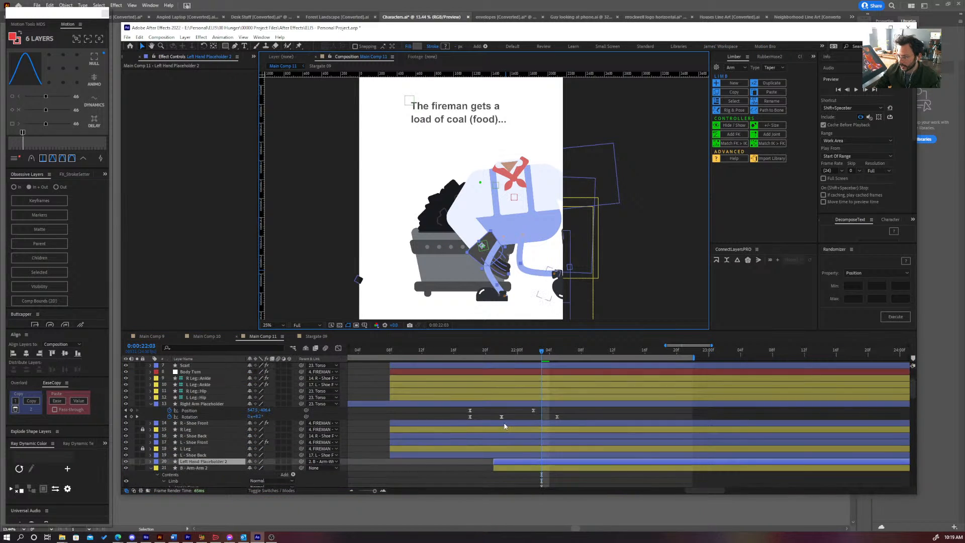
drag(217, 427, 212, 381)
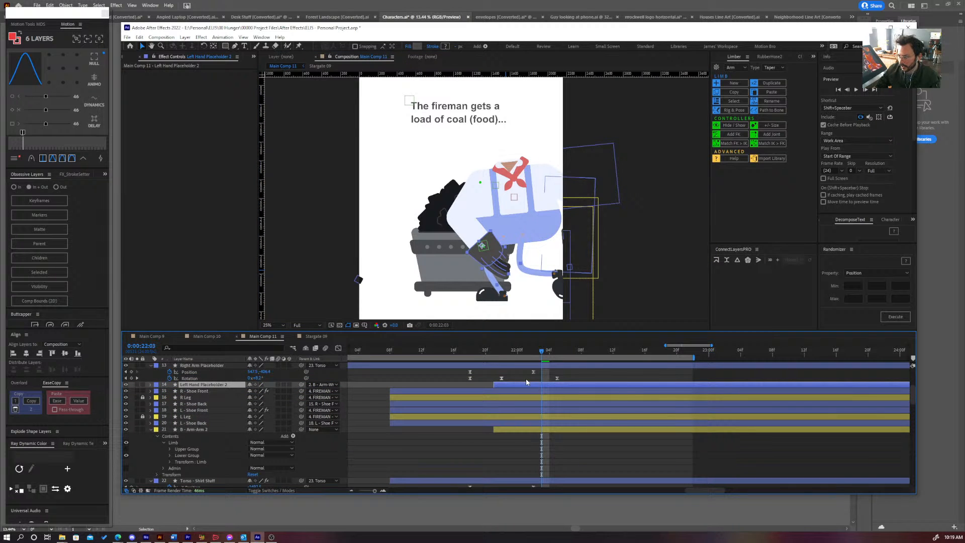
click(525, 352)
drag(525, 352, 515, 386)
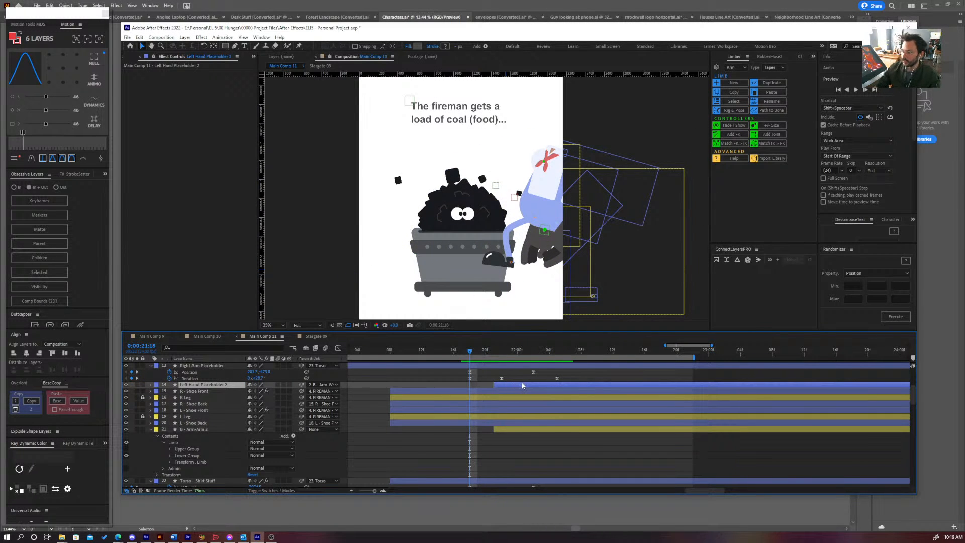
key(space)
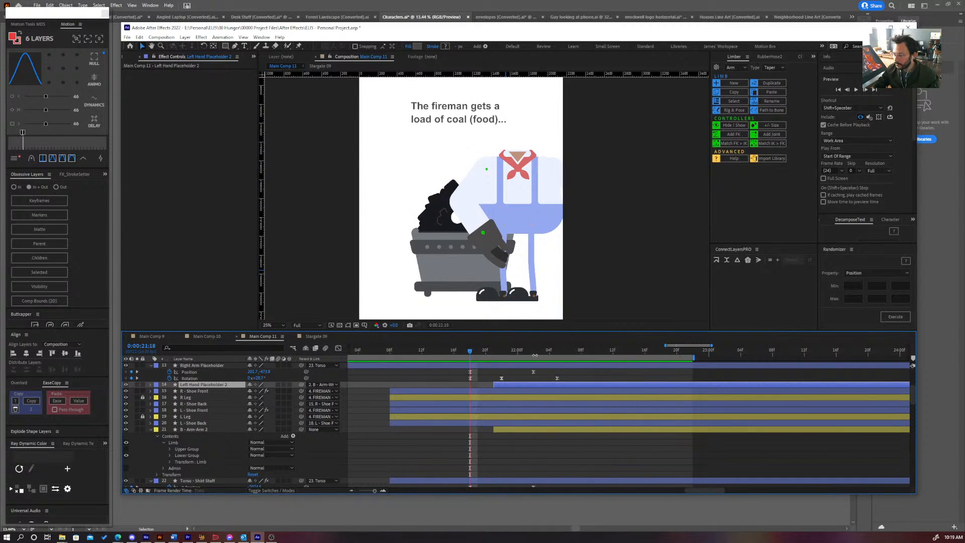
key(space)
- Stretch the timing of the B Arm Wrist Position keyframes so the last one falls at about 0:00:22:11
mouse_move(471, 354)
mouse_down()
mouse_move(495, 354)
mouse_move(474, 358)
mouse_up()
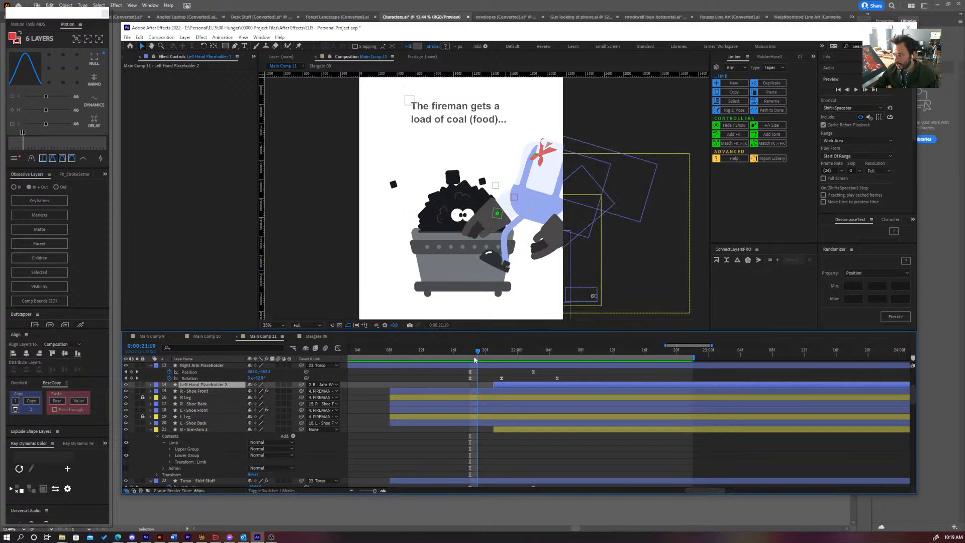
key(alt+Right)
click(496, 218)
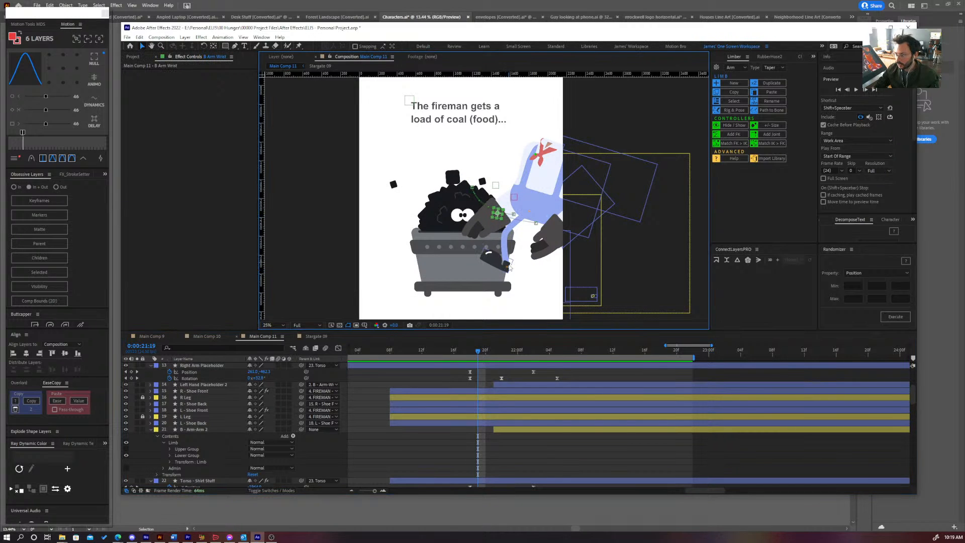
scroll(491, 369, up, 5)
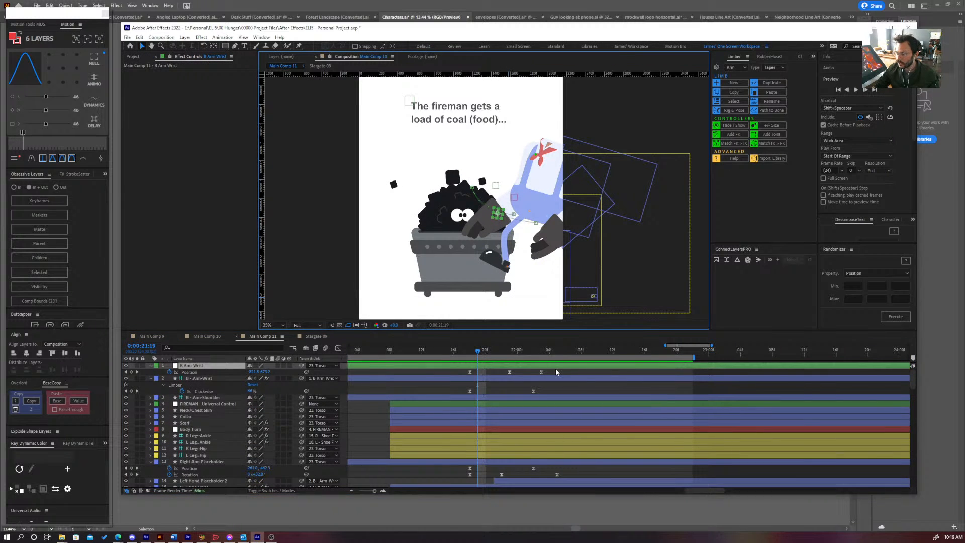
drag(557, 370, 448, 377)
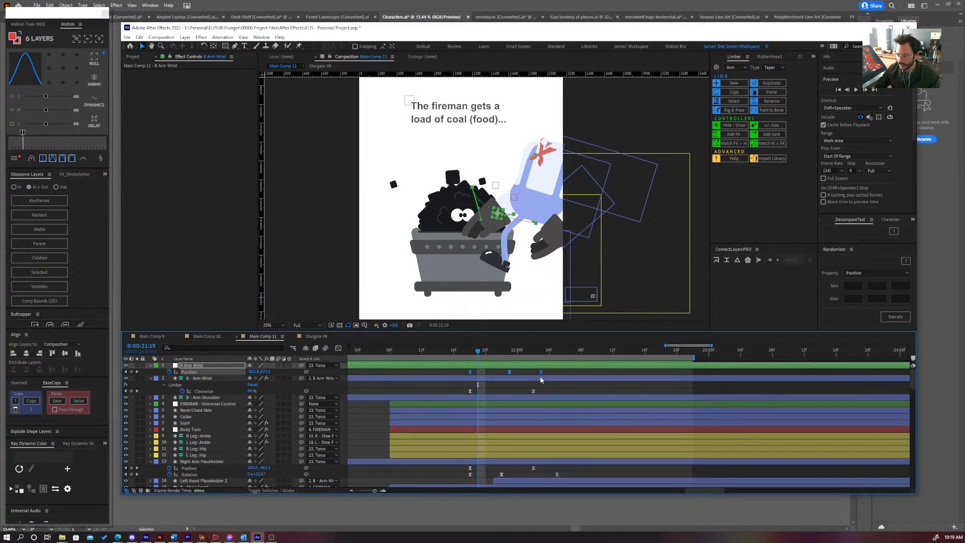
drag(542, 372, 605, 373)
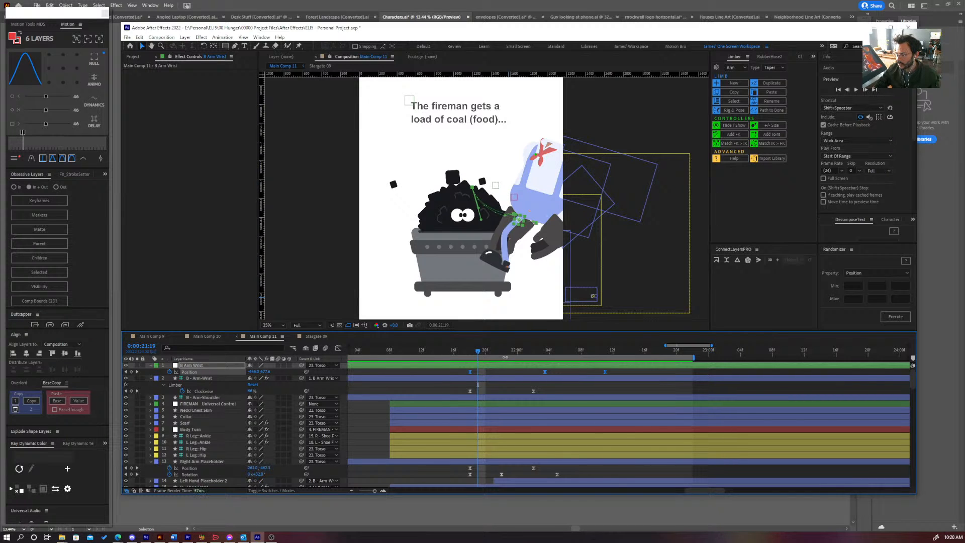
- Step frame by frame through the arm swing between about 0:00:21:22 and 0:00:22:05 to check it against the torso's turn
drag(471, 348, 509, 365)
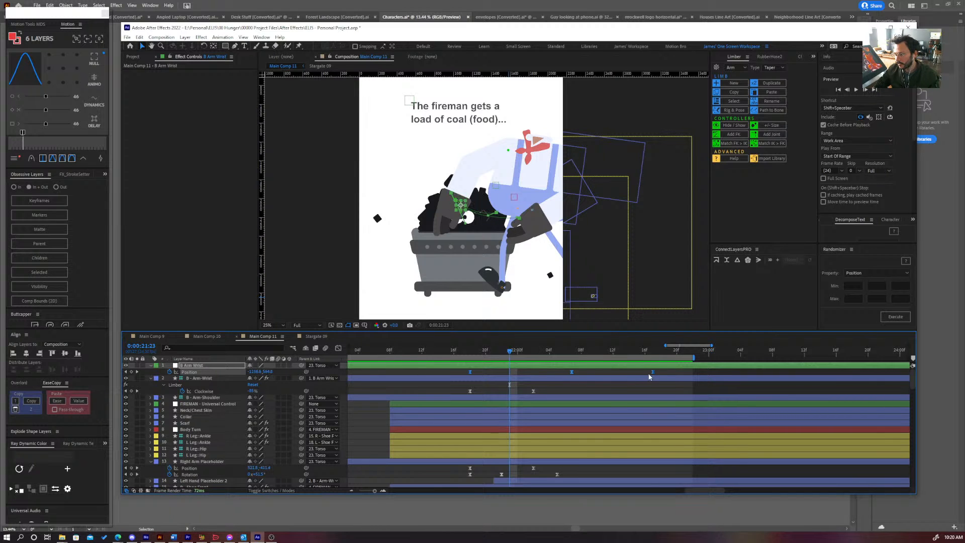
key(Page_Down)
key(Page_Down)
key(Page_Down)
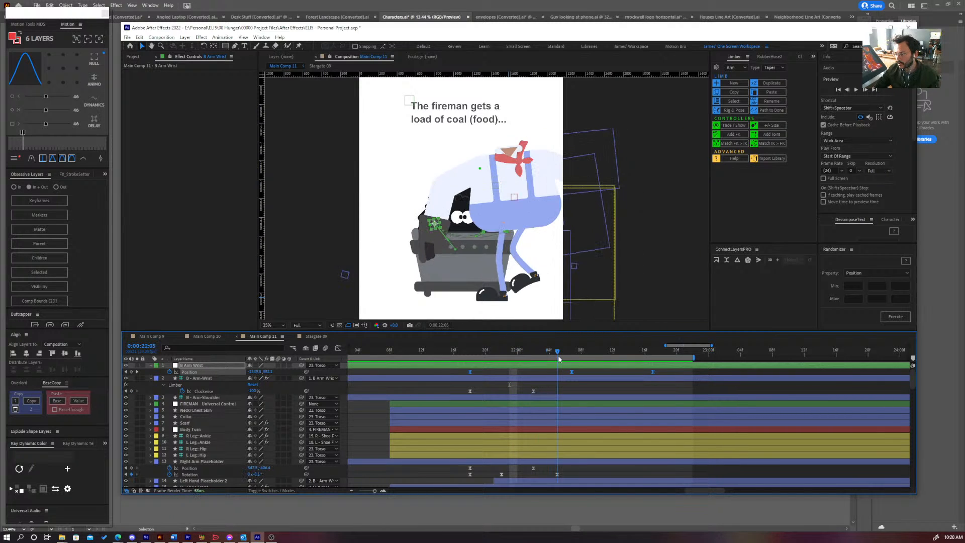
key(Page_Up)
key(Page_Up)
key(Page_Up)
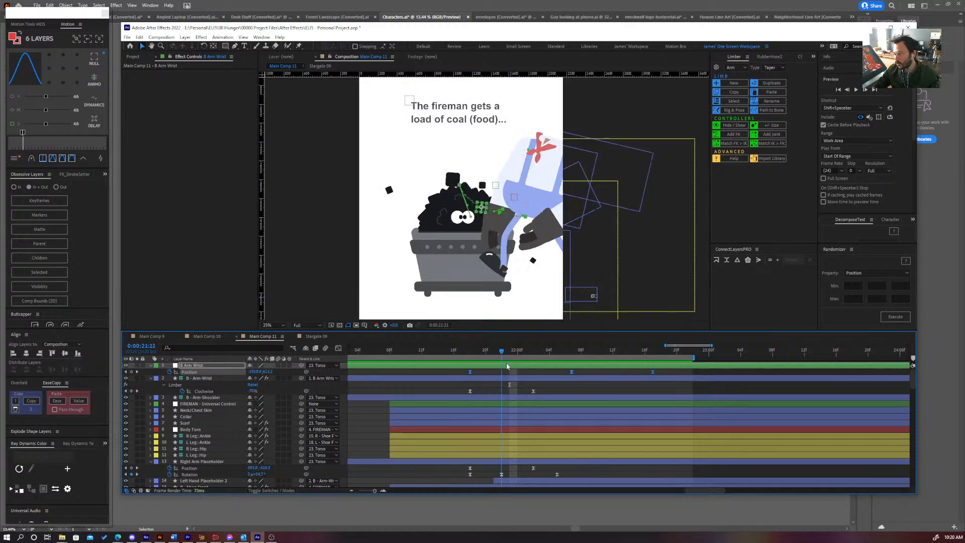
key(Page_Down)
key(Page_Up)
key(Page_Up)
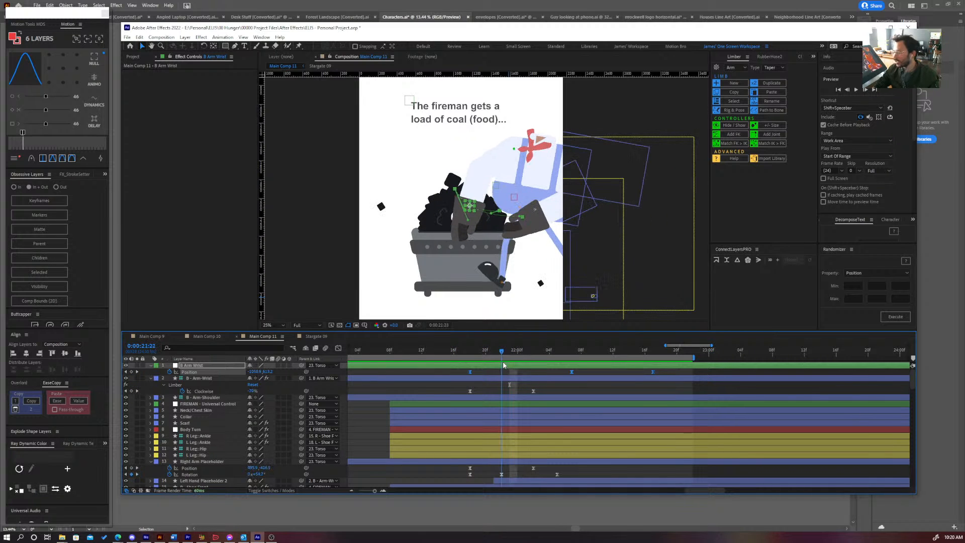
- Start the work area at 0:00:21:14 and retime the last two B Arm Wrist Position keyframes to 0:00:22:02 and 0:00:22:05
drag(503, 365, 440, 365)
click(584, 372)
click(576, 357)
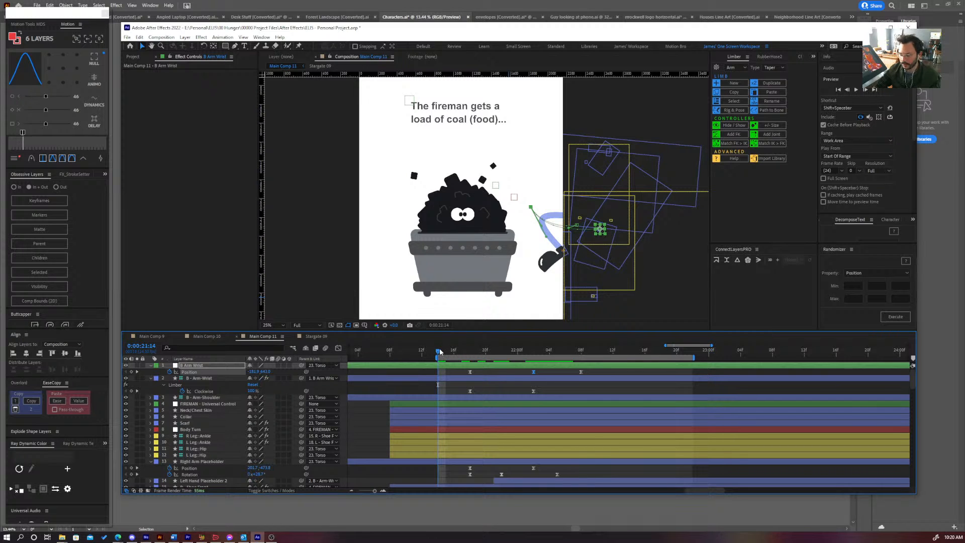
drag(440, 353, 518, 357)
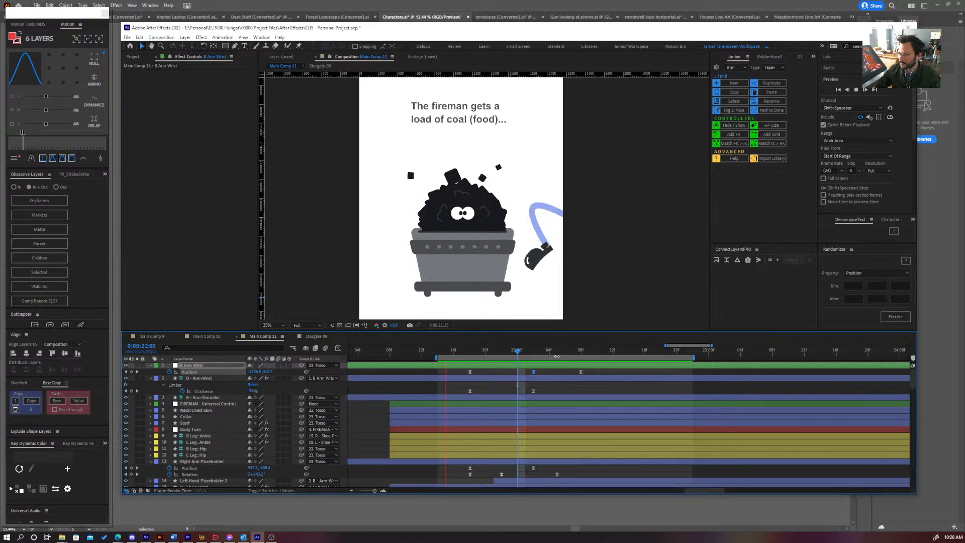
drag(489, 353, 597, 356)
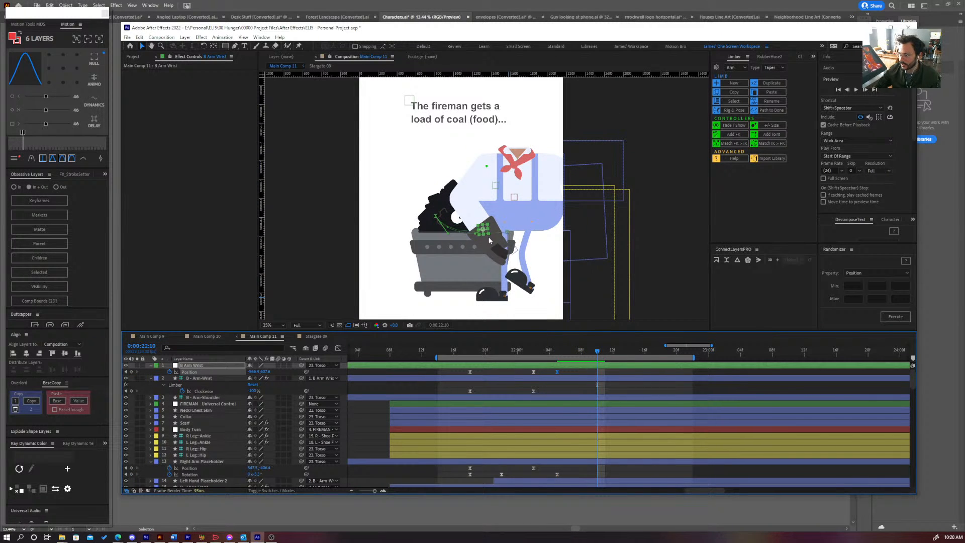
- Keyframe B Arm Wrist back over the coal bin at 0:00:22:10 and bend the motion path downward with the Pen tool
drag(485, 234, 452, 234)
key(period)
key(period)
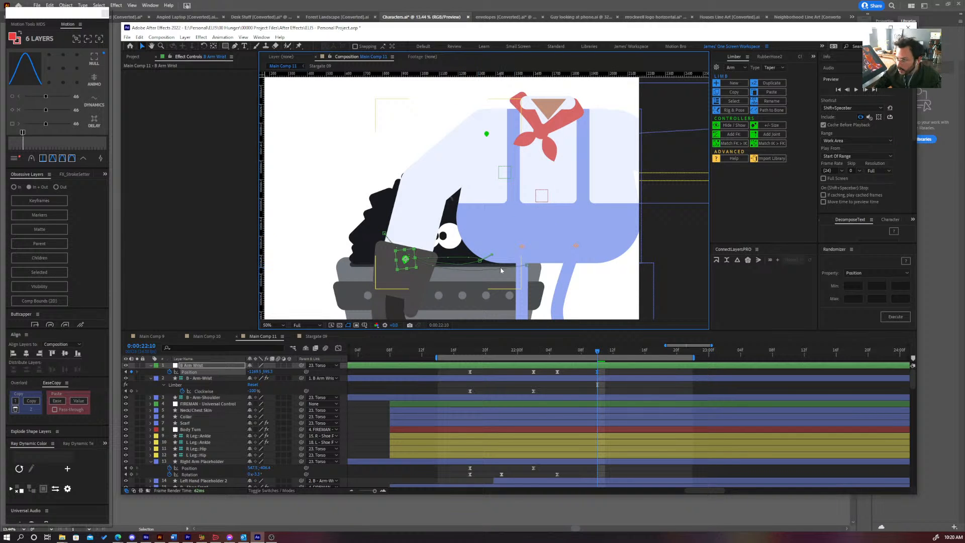
key(period)
drag(481, 279, 563, 207)
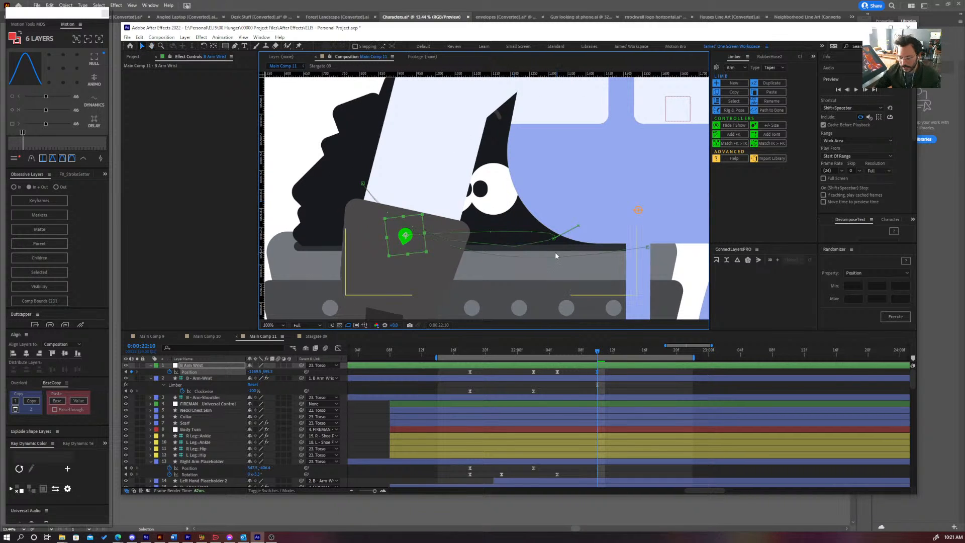
key(g)
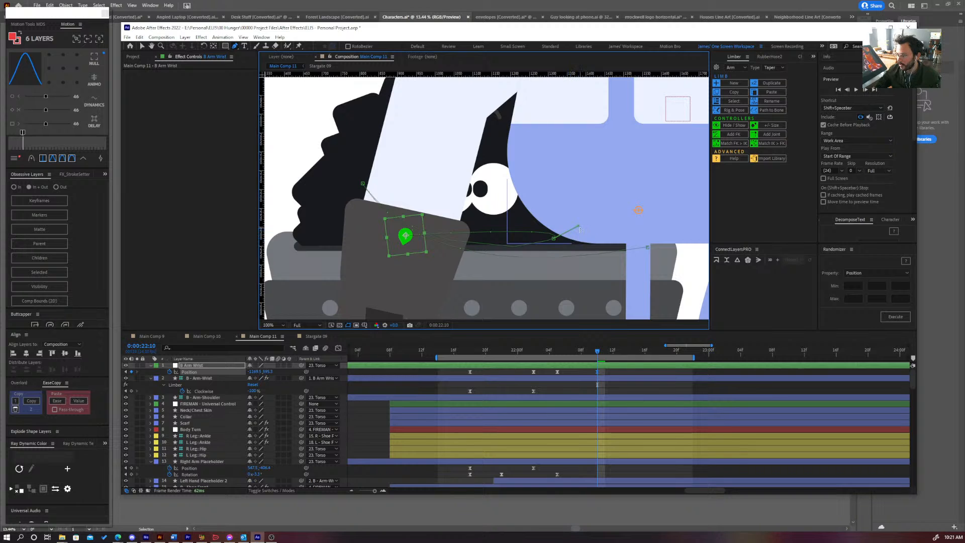
drag(563, 224, 494, 263)
- Shift the B Arm Wrist Position keyframe beside the torso to 0:00:22:06 and open the Position speed graph
key(comma)
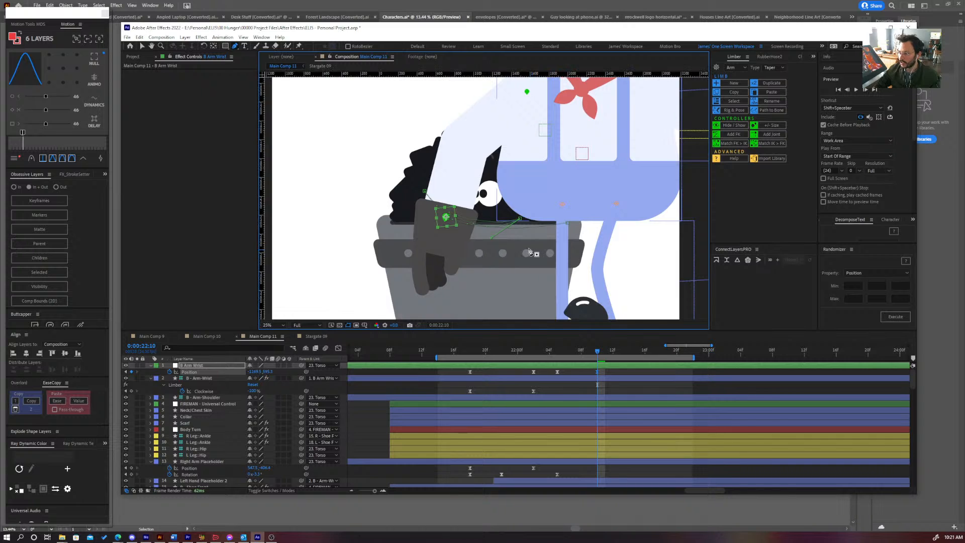
key(comma)
drag(528, 354, 562, 374)
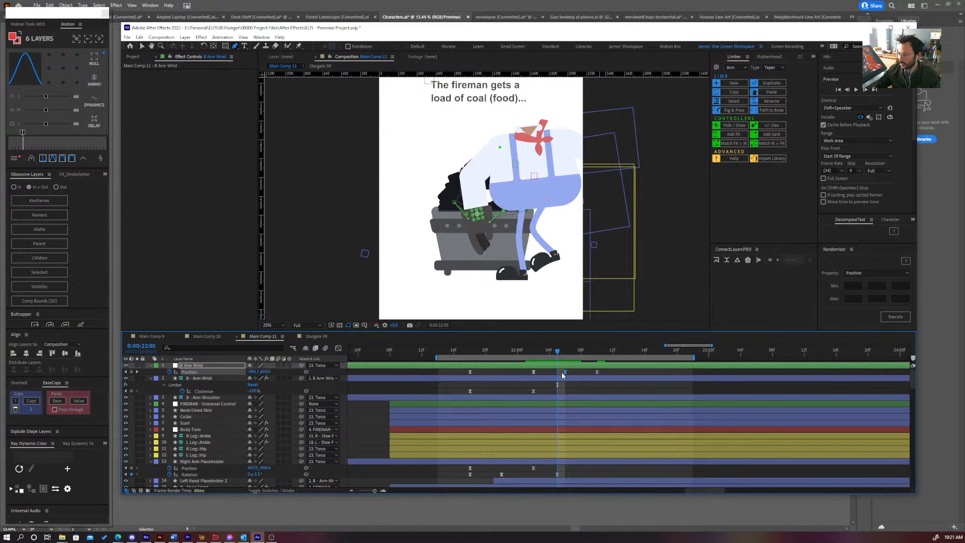
key(Page_Down)
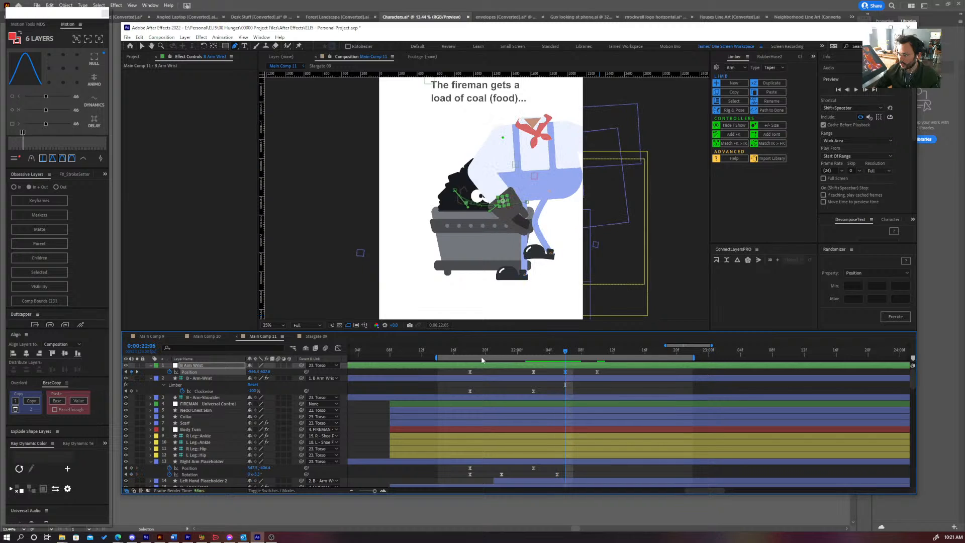
click(338, 348)
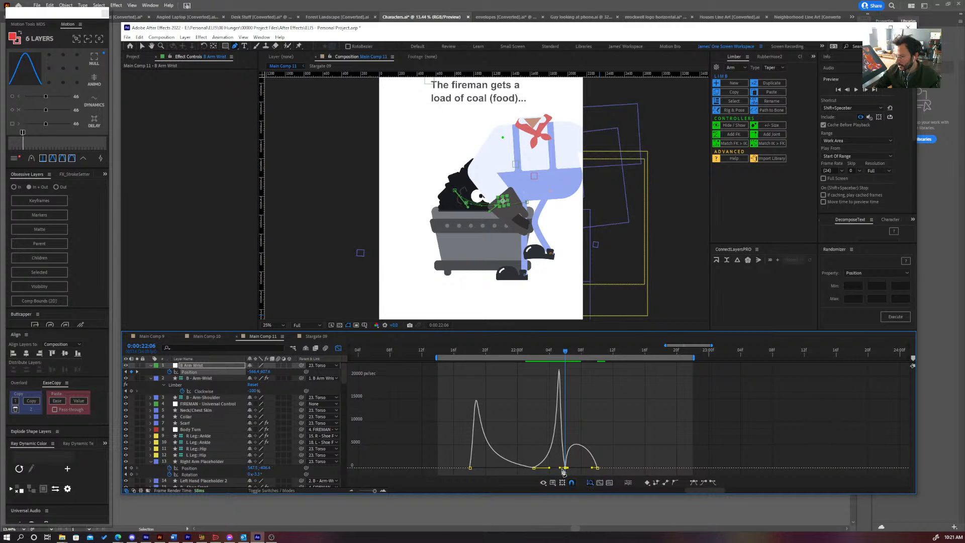
- Ease the B Arm Wrist Position speed graph around the 0:00:22:06 and 0:00:22:10 keyframes so the speed drops smoothly at each
mouse_move(559, 468)
mouse_down()
mouse_move(581, 468)
mouse_move(546, 468)
mouse_up()
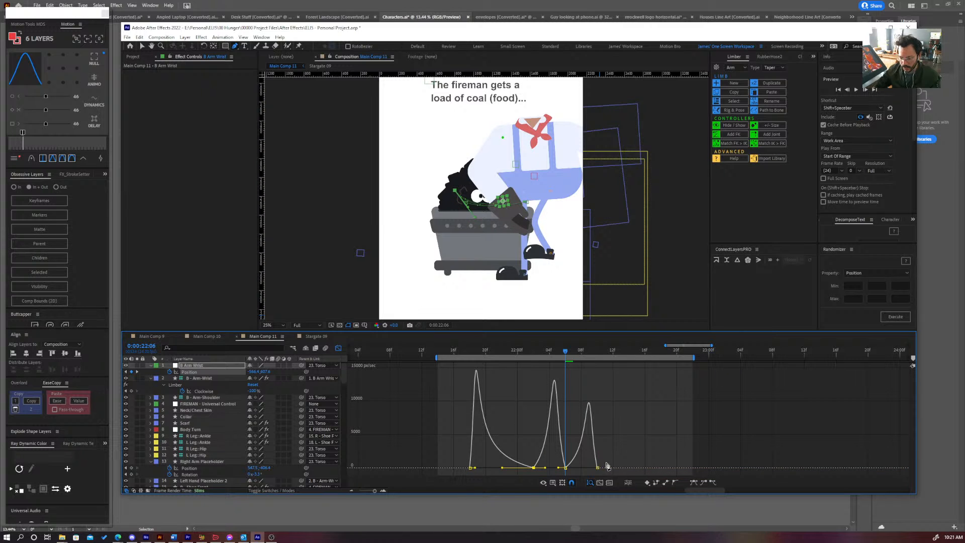
key(v)
click(599, 468)
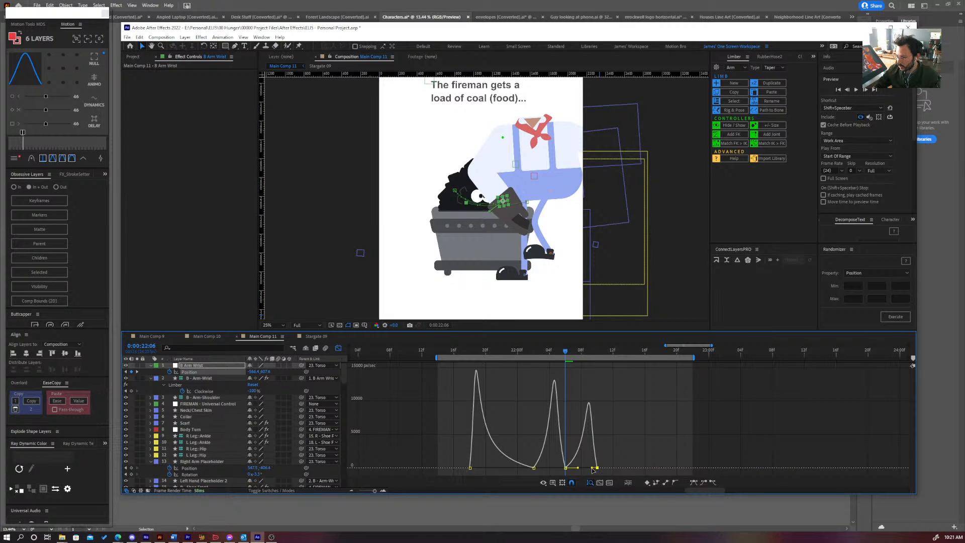
drag(592, 469, 590, 469)
- Keyframe B Arm Wrist over the front of the coal bin at 0:00:22:14, ease the speed graph leading into it, and preview the motion
drag(509, 348, 625, 368)
key(period)
key(period)
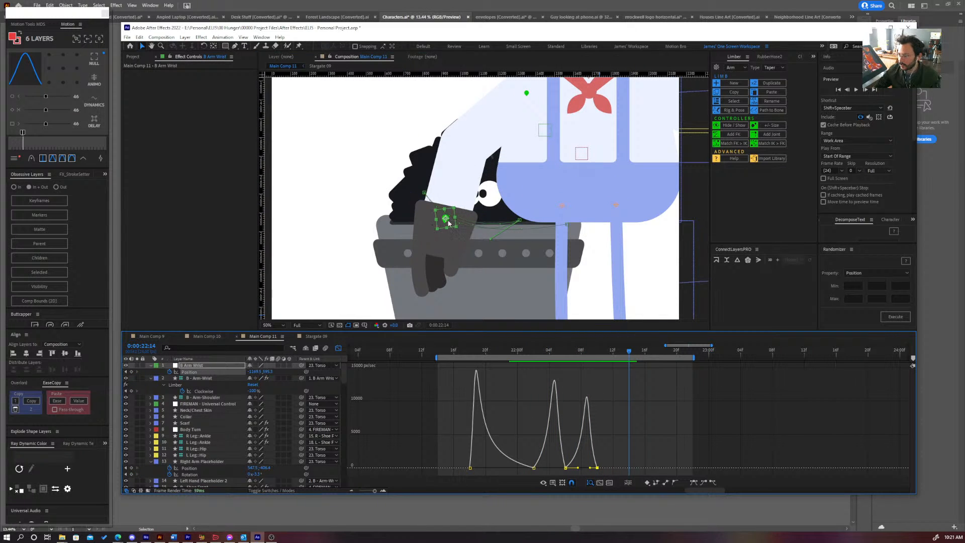
drag(449, 222, 486, 242)
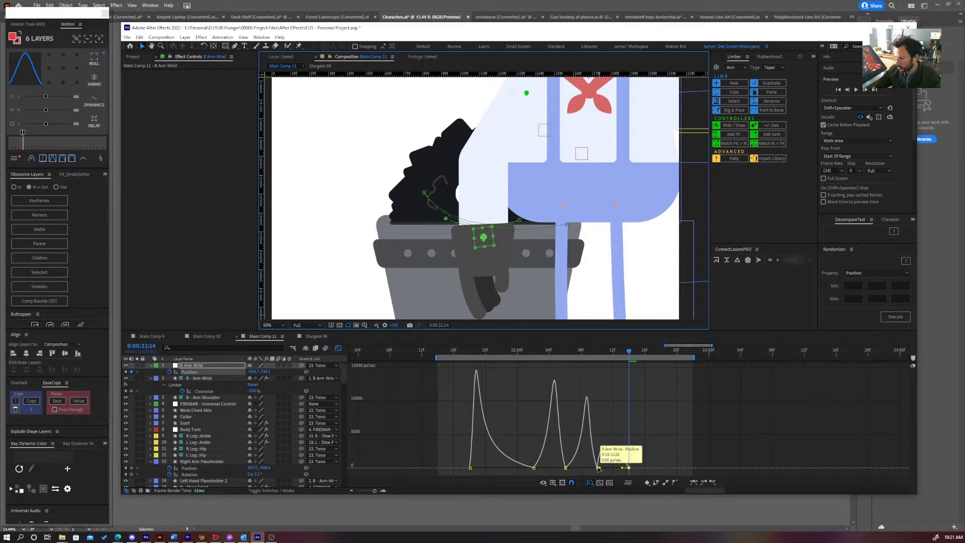
drag(600, 468, 604, 469)
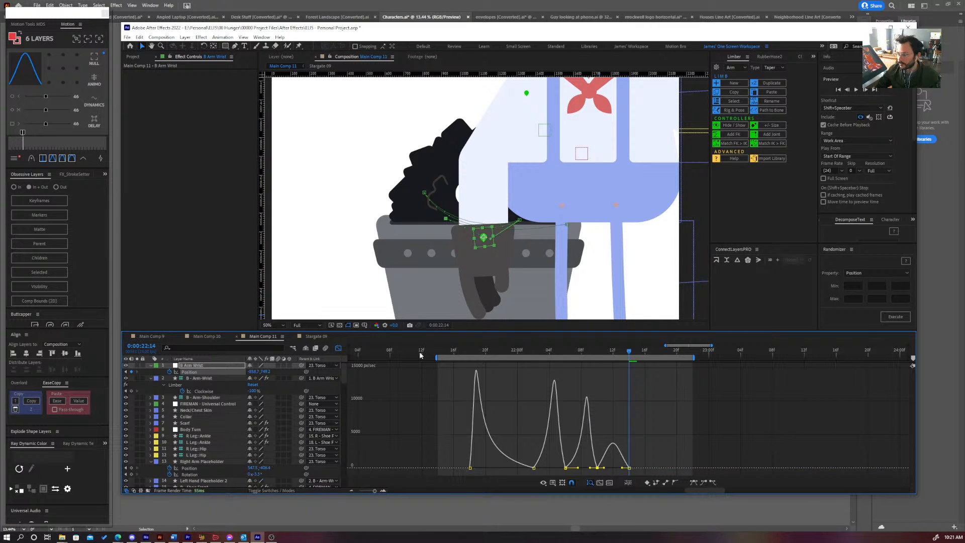
click(339, 349)
scroll(592, 214, down, 2)
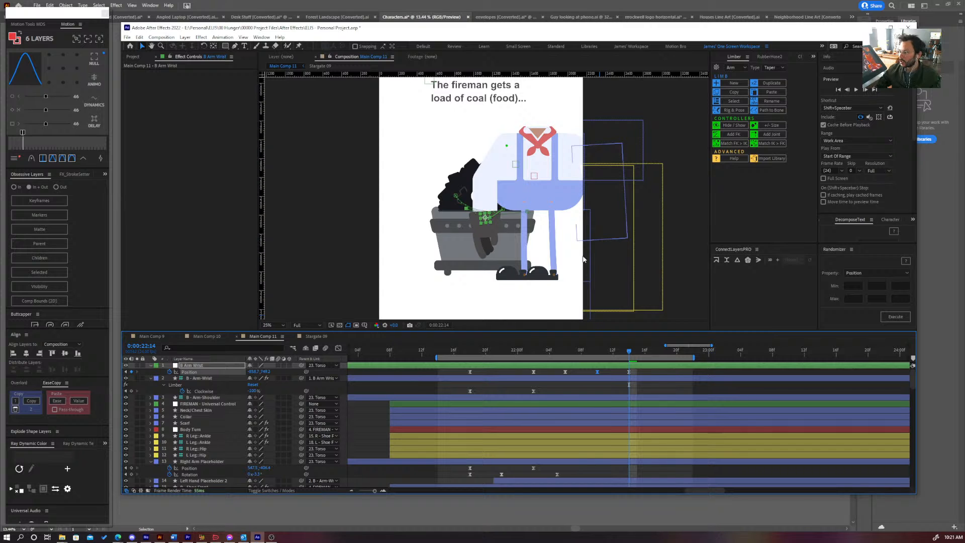
key(space)
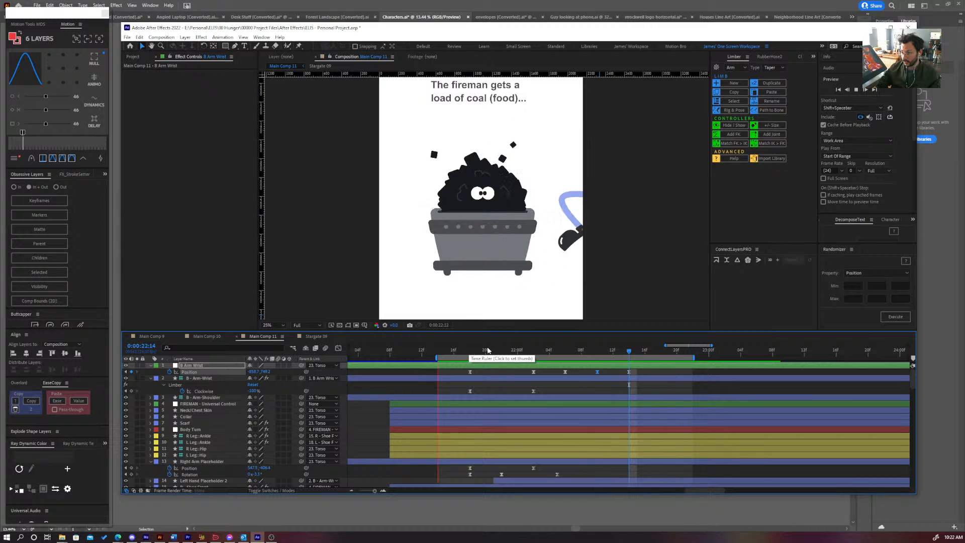
key(space)
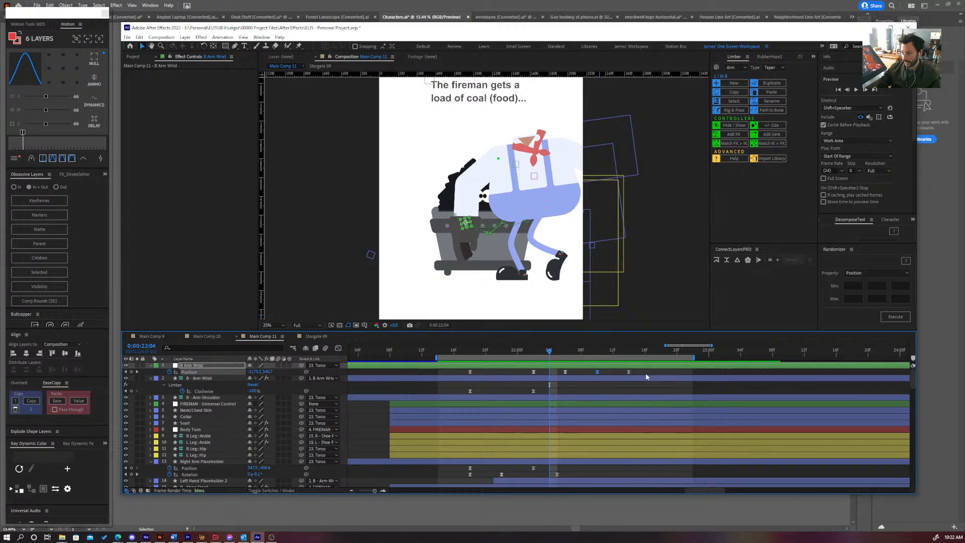
- Stretch the B Arm Wrist Position keyframes out to 0:00:23:08, extend the work area to about 0:00:23:12, and preview
drag(647, 375, 445, 383)
drag(701, 371, 772, 372)
drag(694, 357, 804, 359)
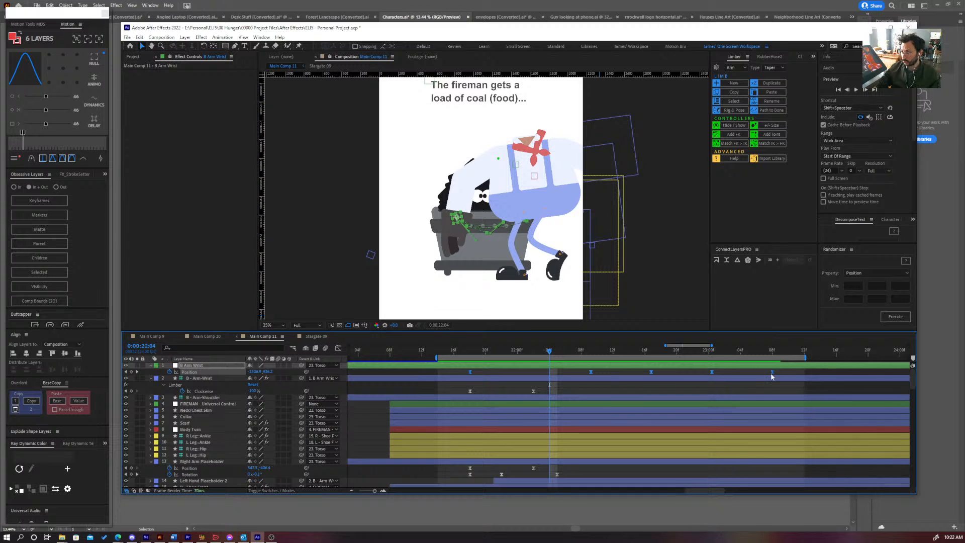
key(space)
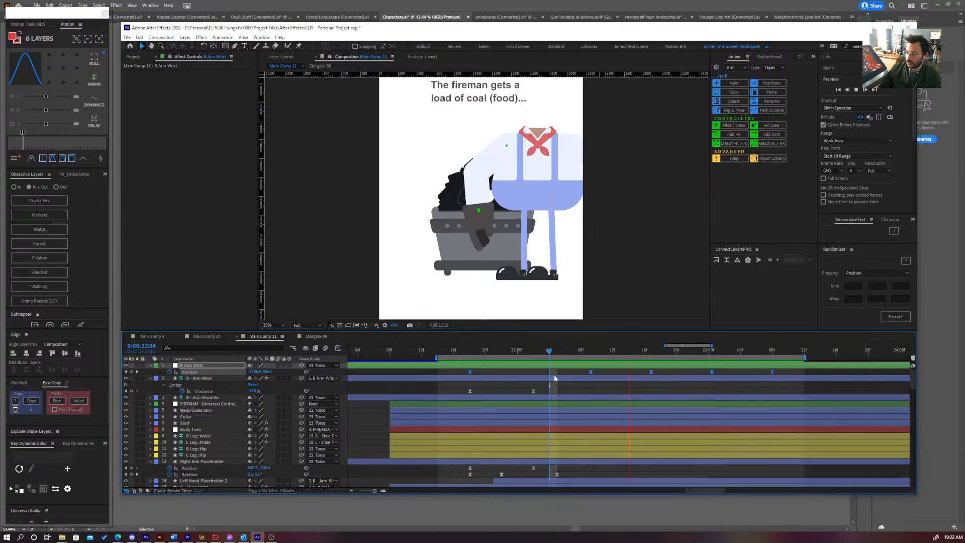
- Shift all B Arm Wrist Position keyframes earlier so the first sits at 0:00:21:14, and preview the arm swing
click(510, 350)
drag(528, 360, 440, 375)
key(space)
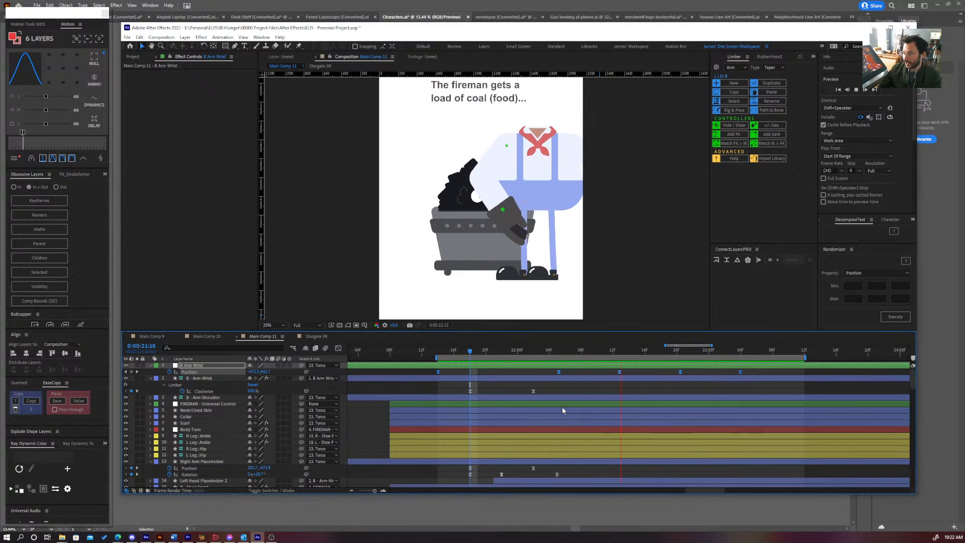
key(space)
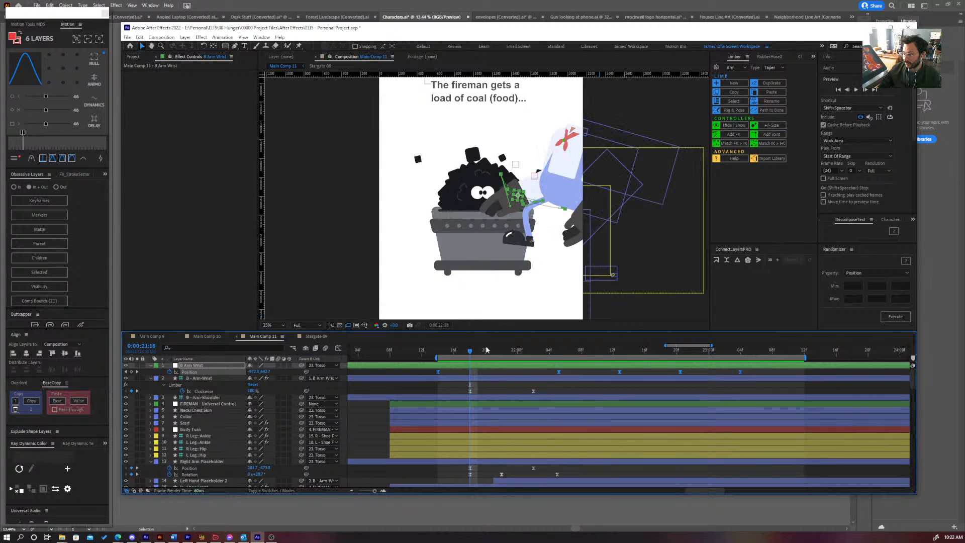
- Move the last four B Arm Wrist Position keyframes earlier as a group so they start at 0:00:21:23, and preview
drag(470, 348, 518, 350)
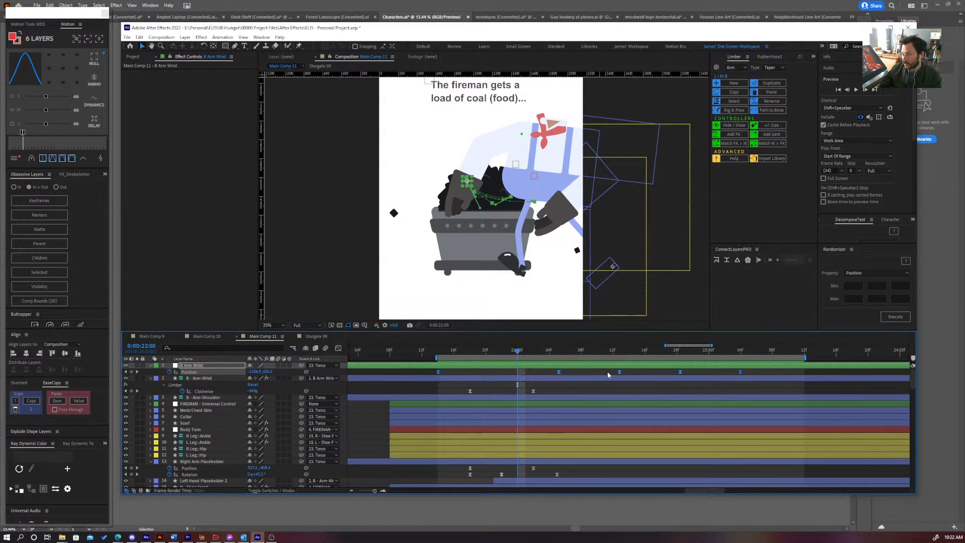
drag(760, 375, 573, 360)
click(532, 373)
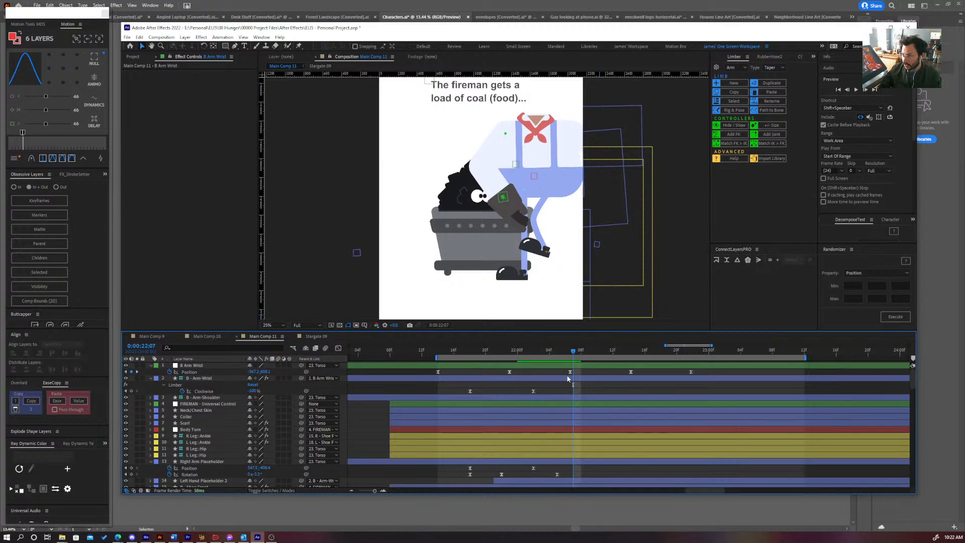
key(space)
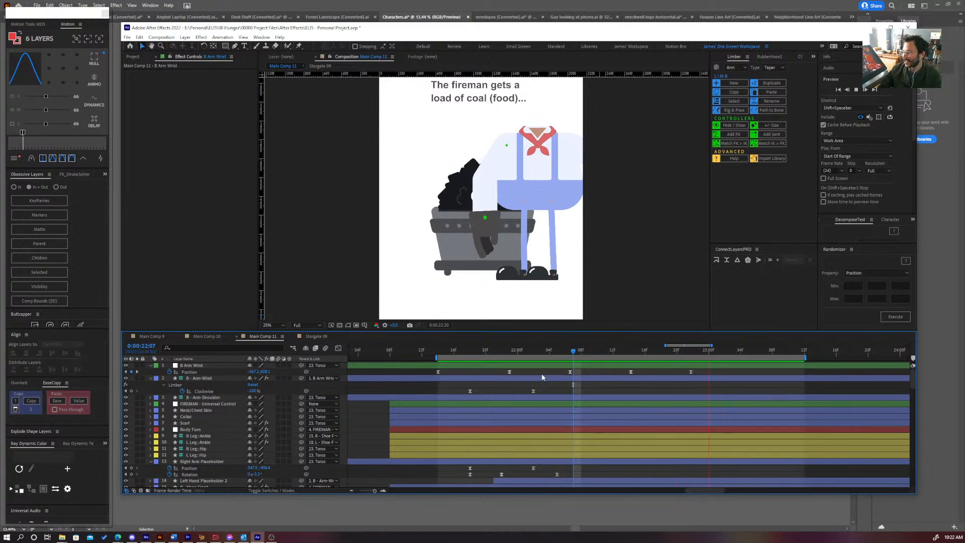
key(space)
- Extend the B - Arm-Arm layer's out point to about 0:00:23:16, past the end of the work area, and preview
scroll(569, 411, down, 15)
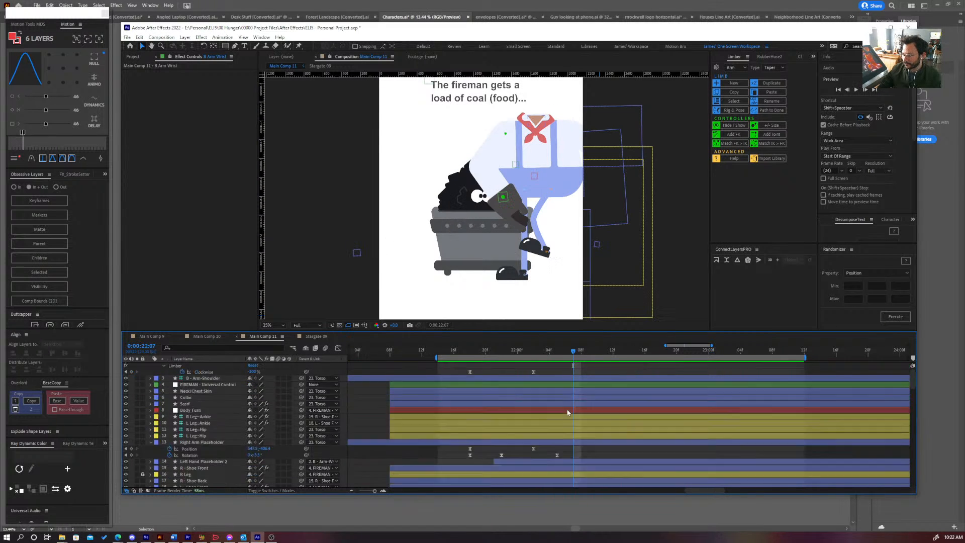
scroll(569, 410, up, 4)
scroll(568, 411, down, 3)
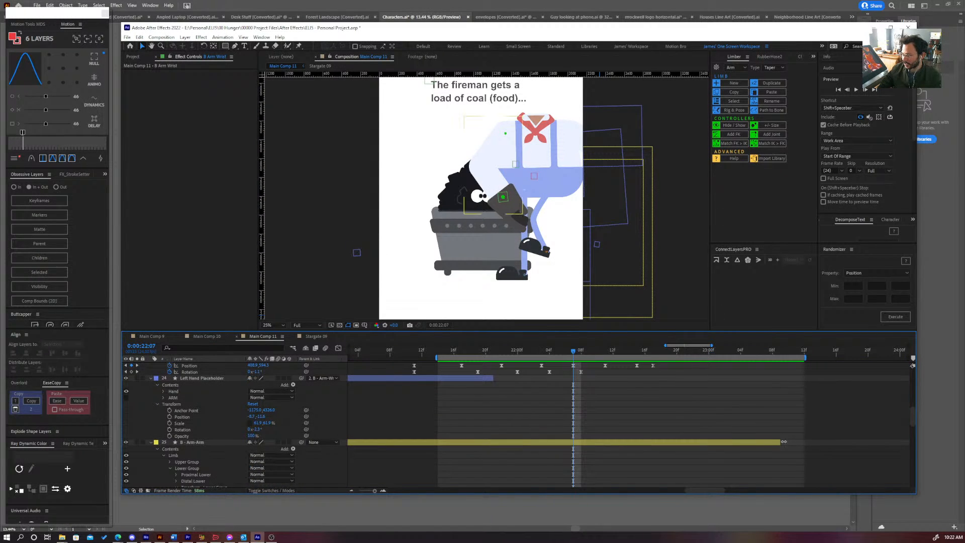
drag(784, 442, 836, 442)
key(space)
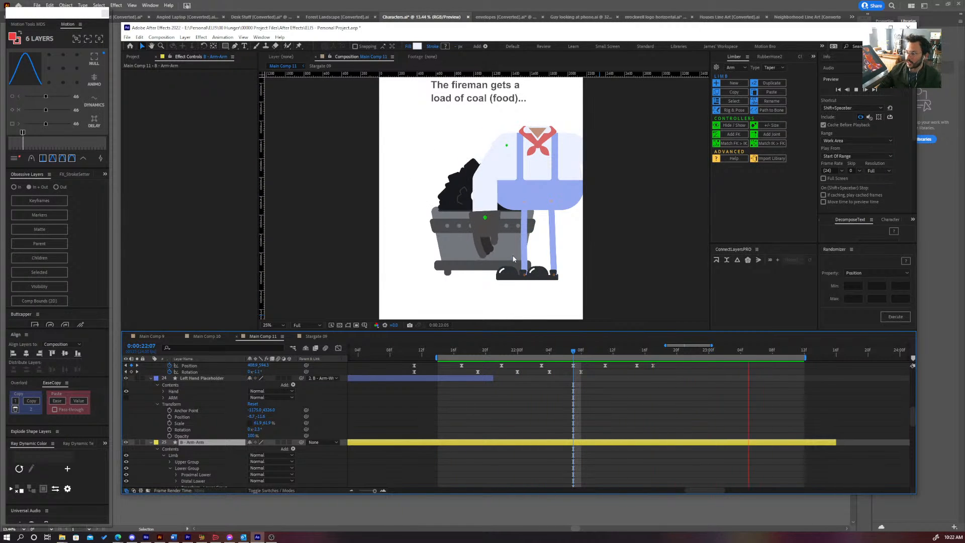
key(space)
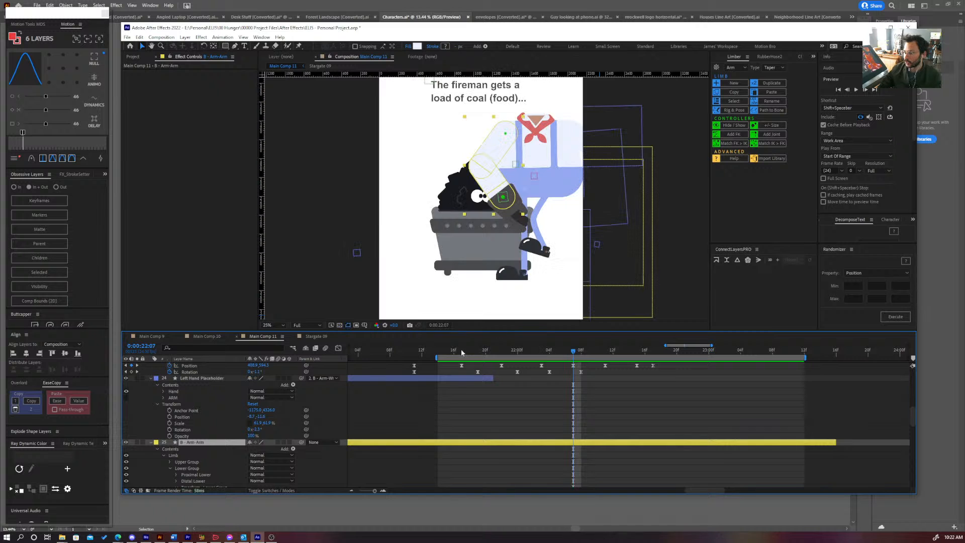
- Scrub between about 0:00:21:21 and 0:00:22:00 and examine how the B Arm Wrist and B - Arm-Wrist controllers drive the arm's bend
scroll(471, 346, up, 5)
click(526, 351)
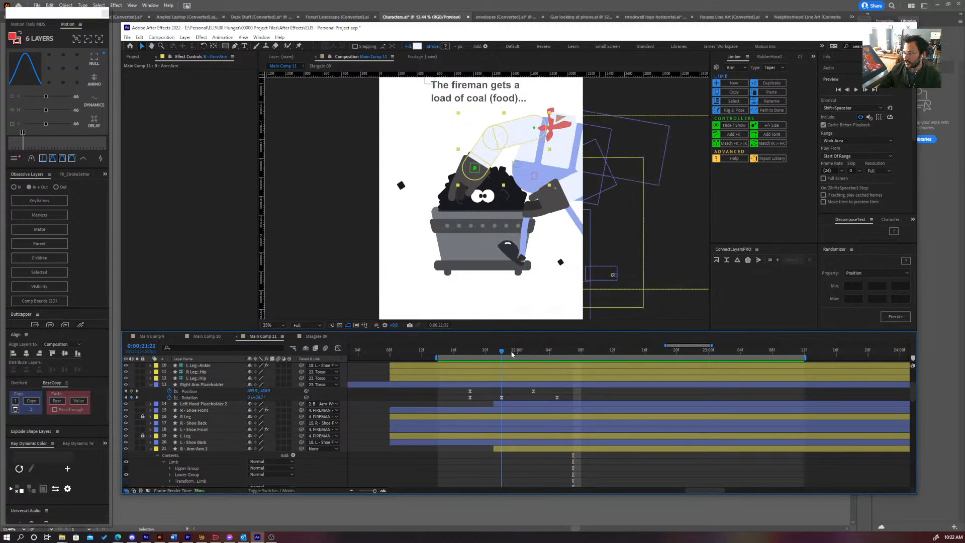
drag(532, 348, 511, 354)
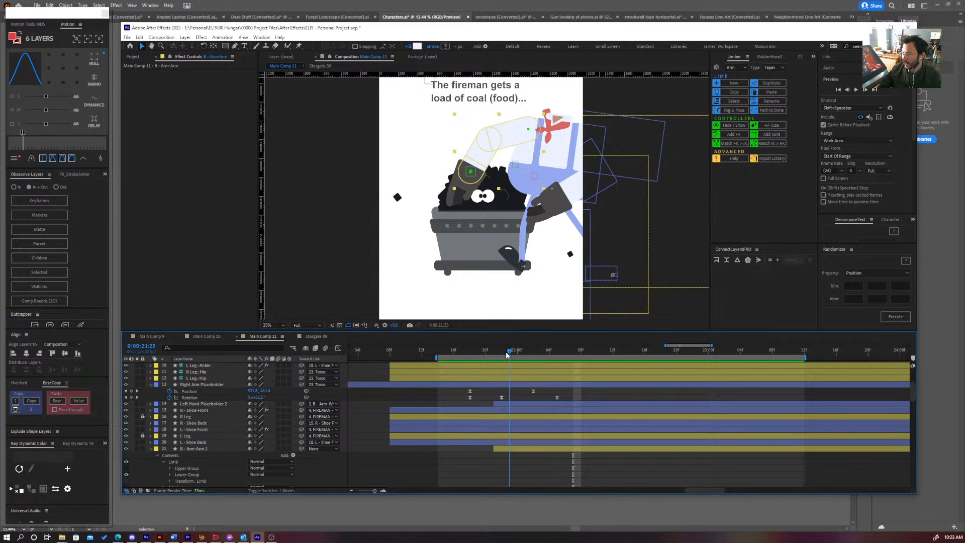
scroll(543, 380, up, 4)
click(516, 365)
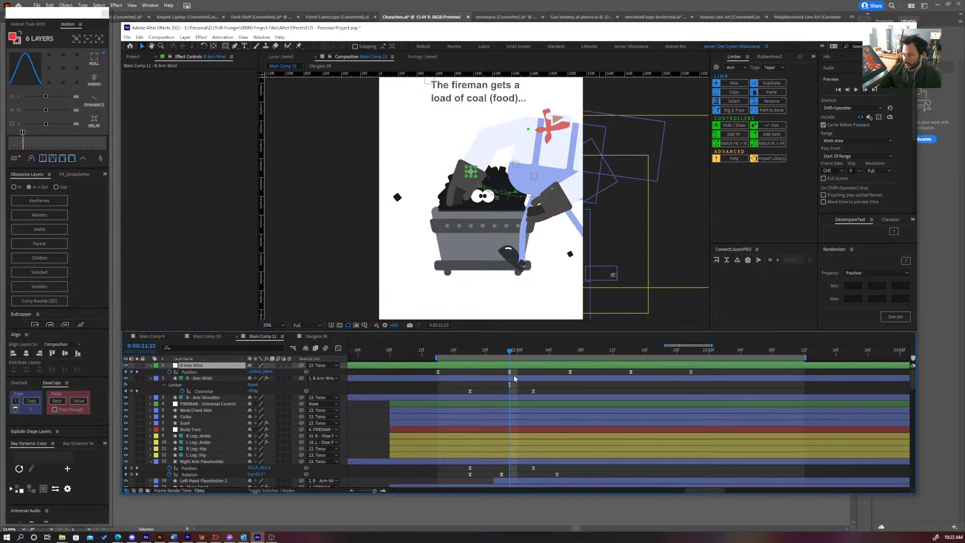
click(515, 378)
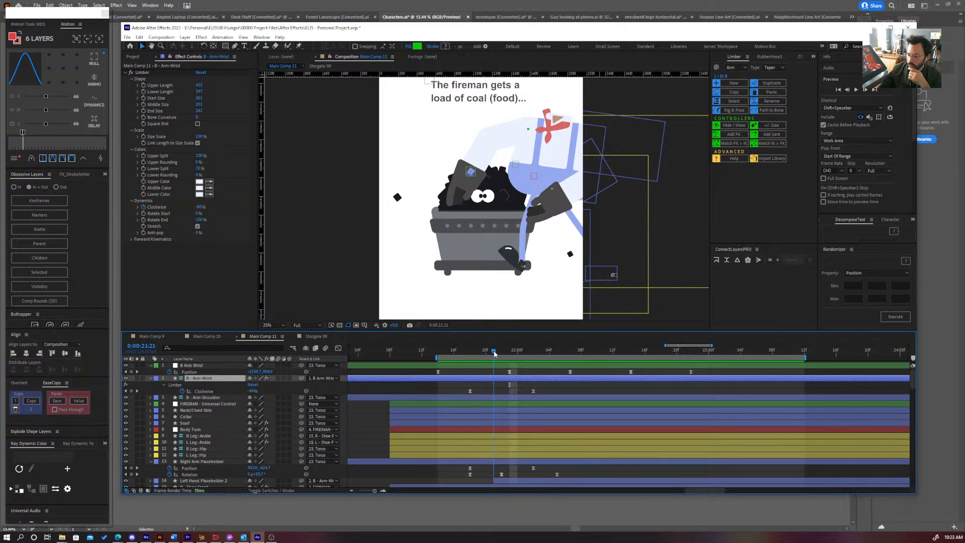
drag(494, 351, 501, 354)
click(514, 353)
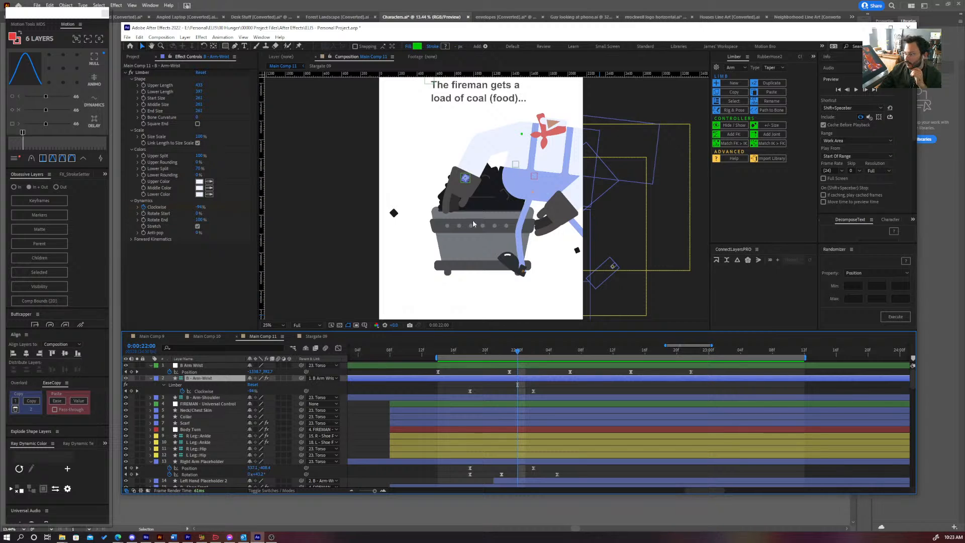
- Try raising the B - Arm-Wrist controller away from its parent null at 0:00:22:00
mouse_move(467, 181)
mouse_down()
mouse_move(449, 158)
mouse_move(463, 167)
mouse_up()
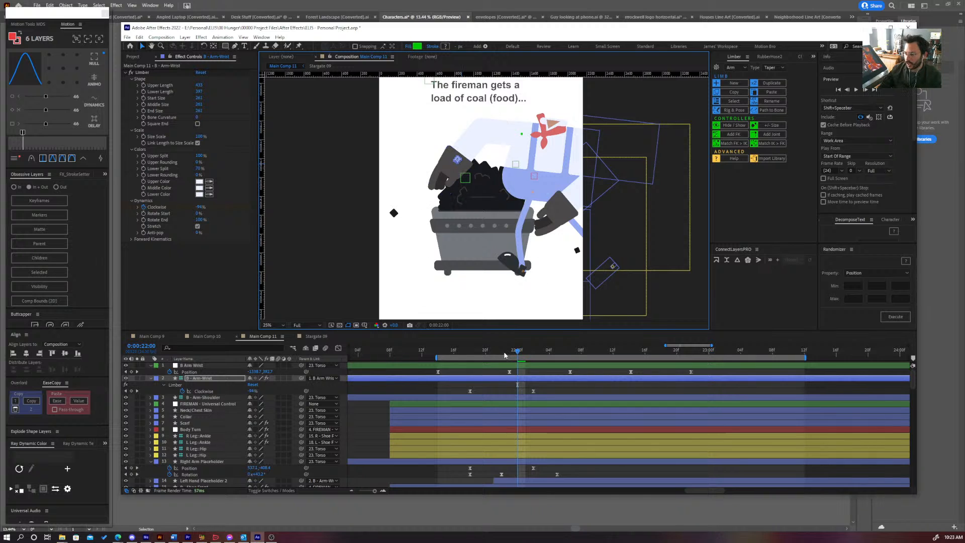
click(556, 378)
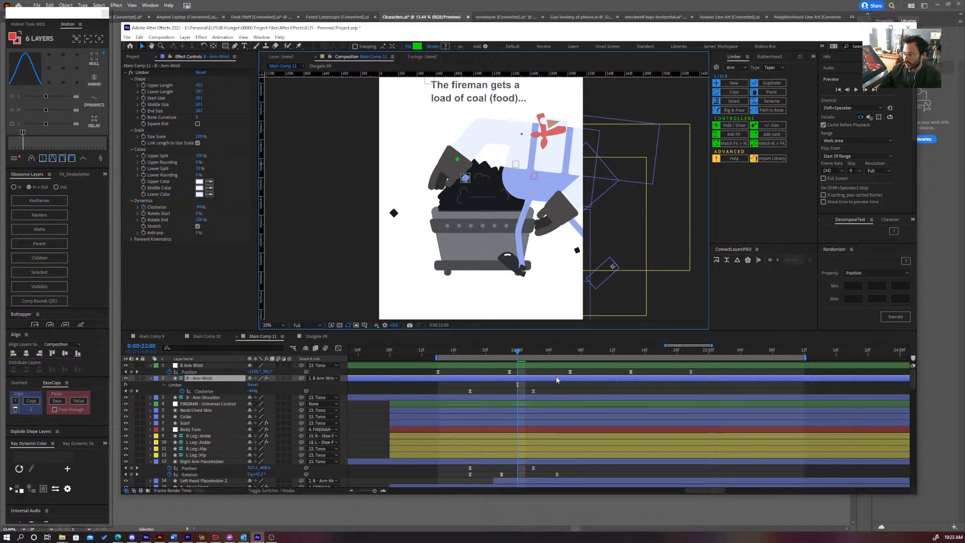
click(524, 378)
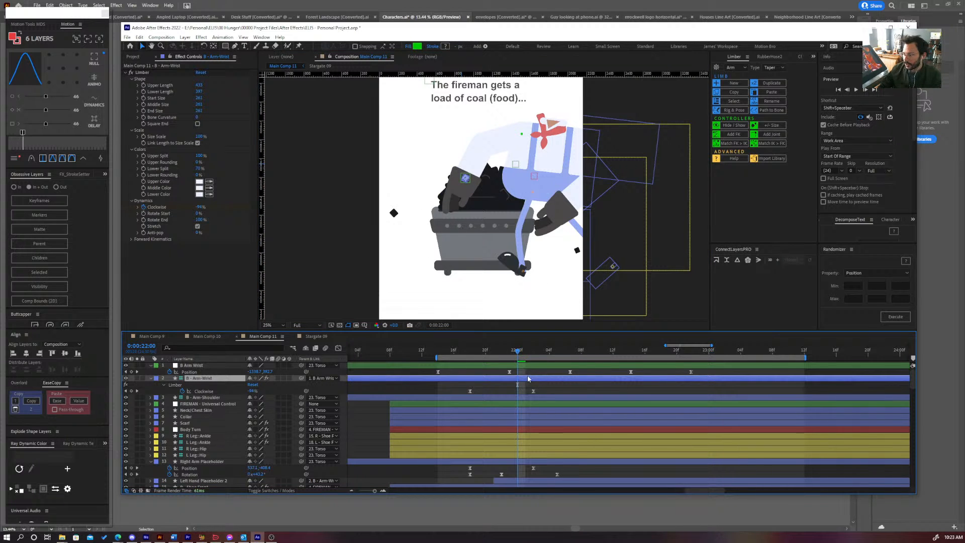
- Test B - Arm-Wrist's Forward Kinematics with FK at 100%, posing the arm with an upper FK rotation of 257°, and return FK to 0%
click(130, 240)
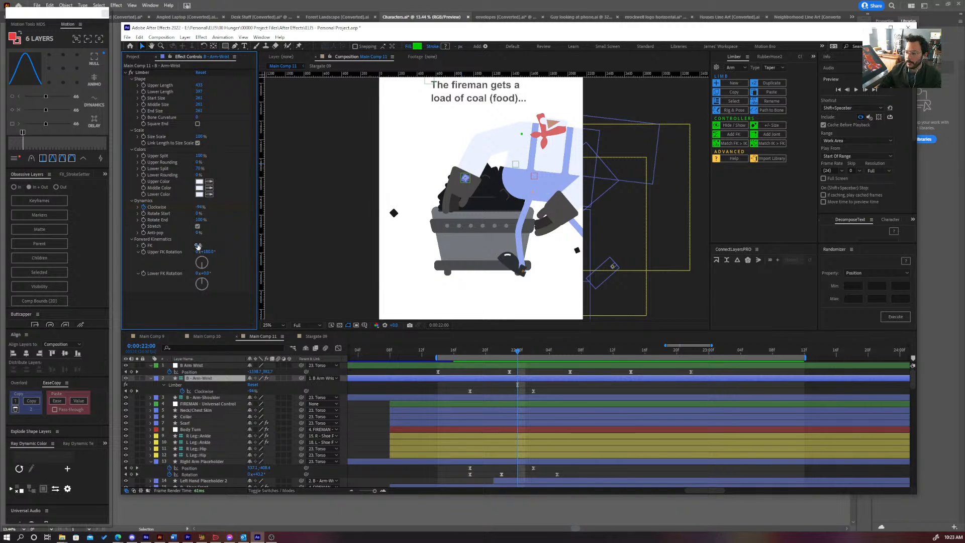
drag(197, 246, 245, 238)
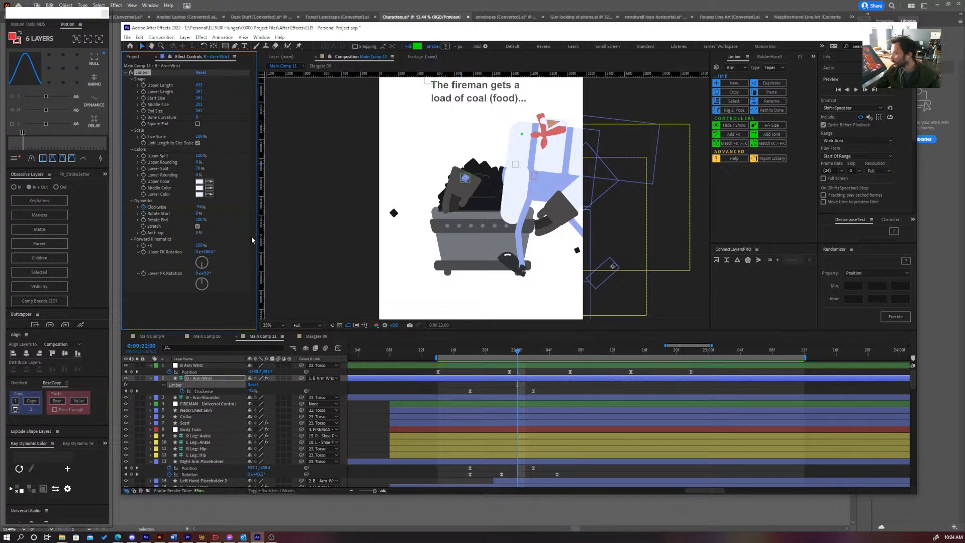
key(ctrl+z)
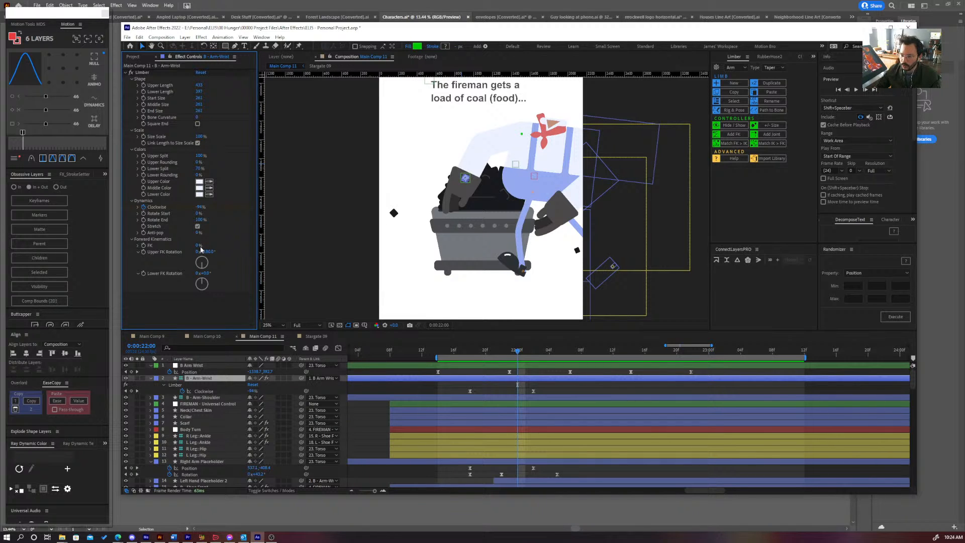
drag(198, 245, 293, 246)
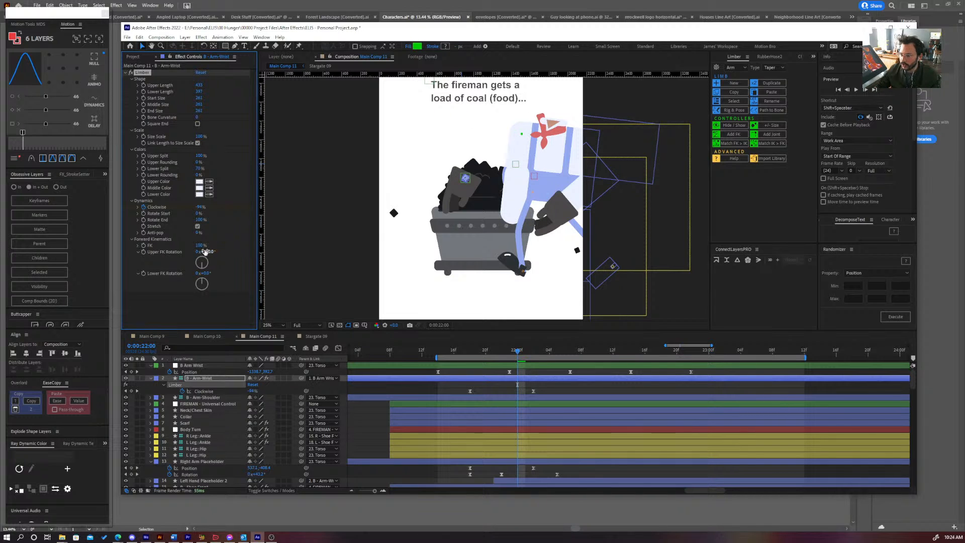
drag(197, 252, 182, 272)
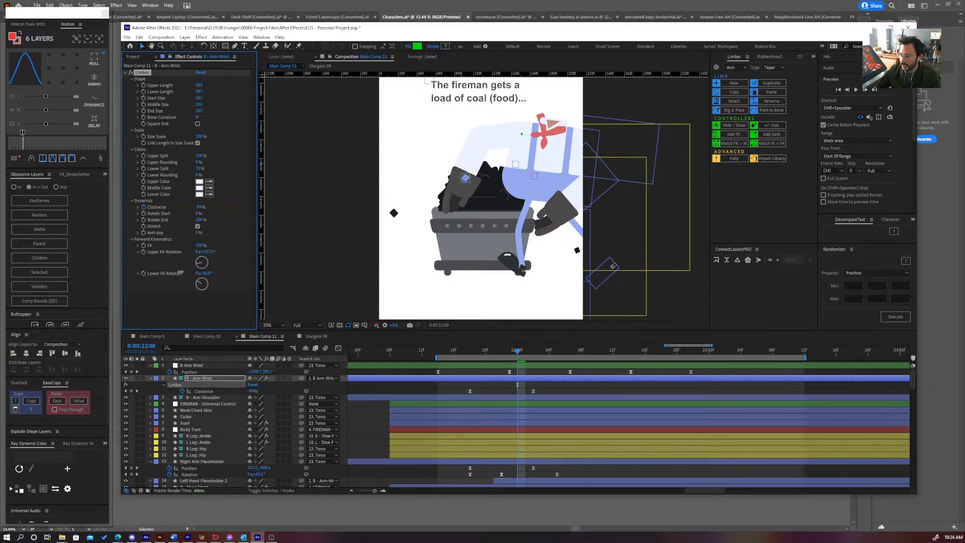
mouse_move(514, 349)
mouse_down()
mouse_move(445, 345)
mouse_move(517, 344)
mouse_move(463, 338)
mouse_move(523, 352)
mouse_up()
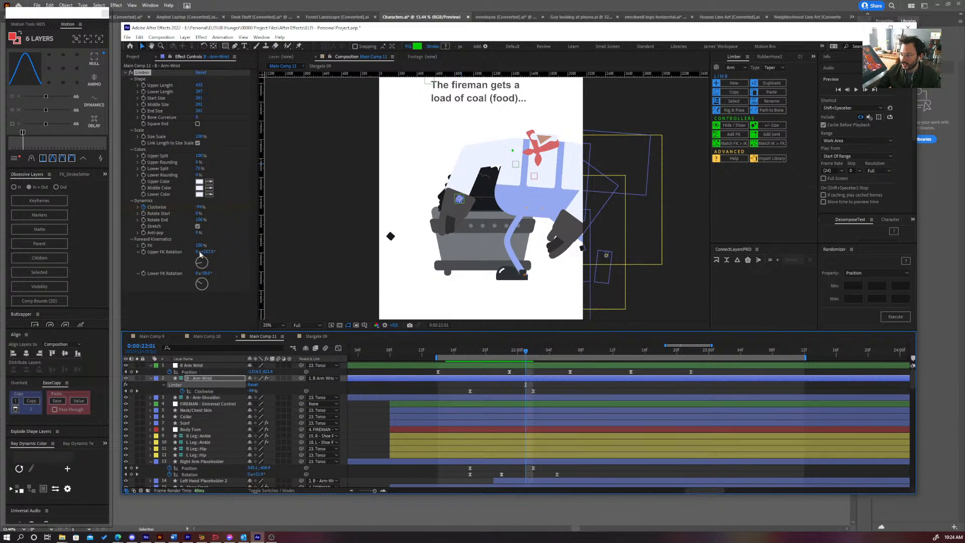
drag(199, 246, 115, 258)
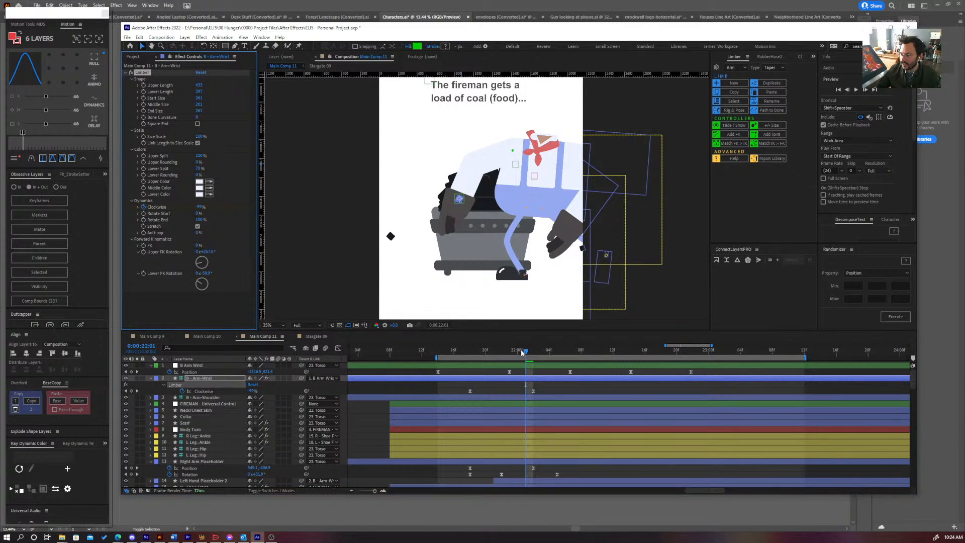
- Try moving the B Arm Wrist controller up and outward at 0:00:22:00, and undo the move
mouse_move(521, 351)
mouse_down()
mouse_move(471, 351)
mouse_move(535, 352)
mouse_move(510, 352)
mouse_move(526, 352)
mouse_up()
click(526, 365)
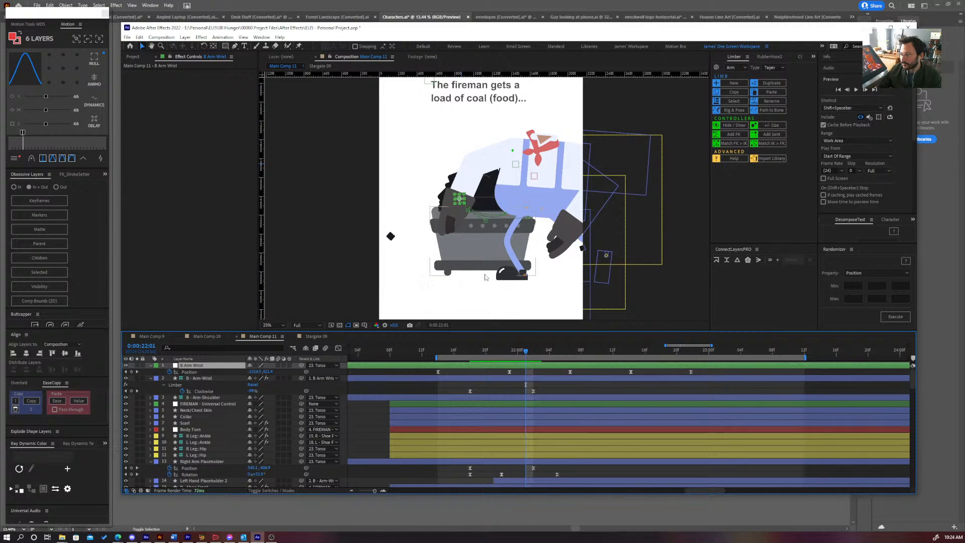
click(510, 372)
key(period)
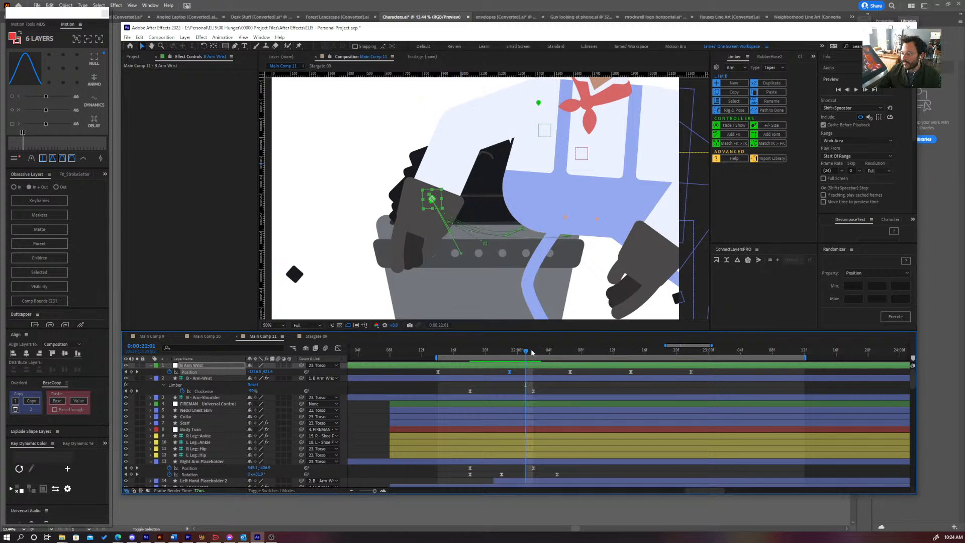
click(503, 351)
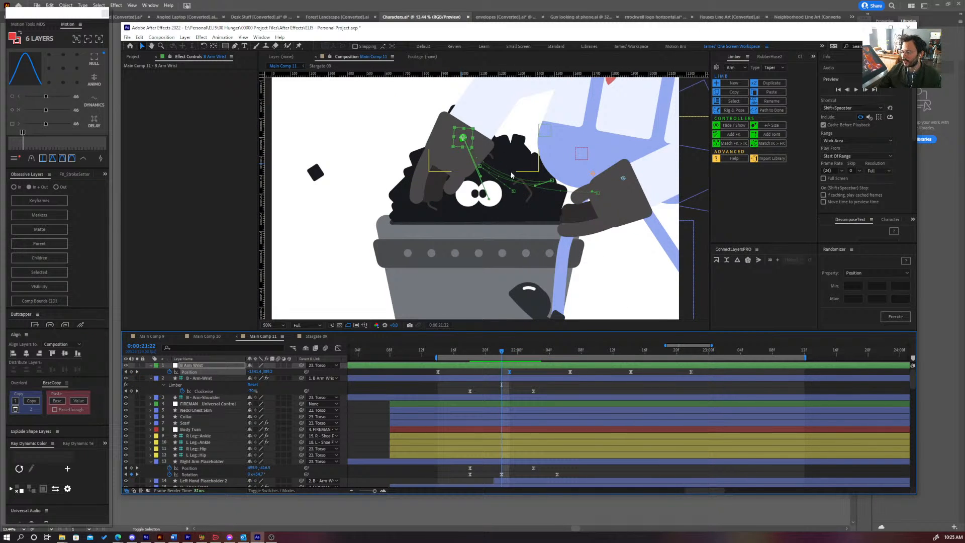
key(comma)
drag(505, 351, 519, 356)
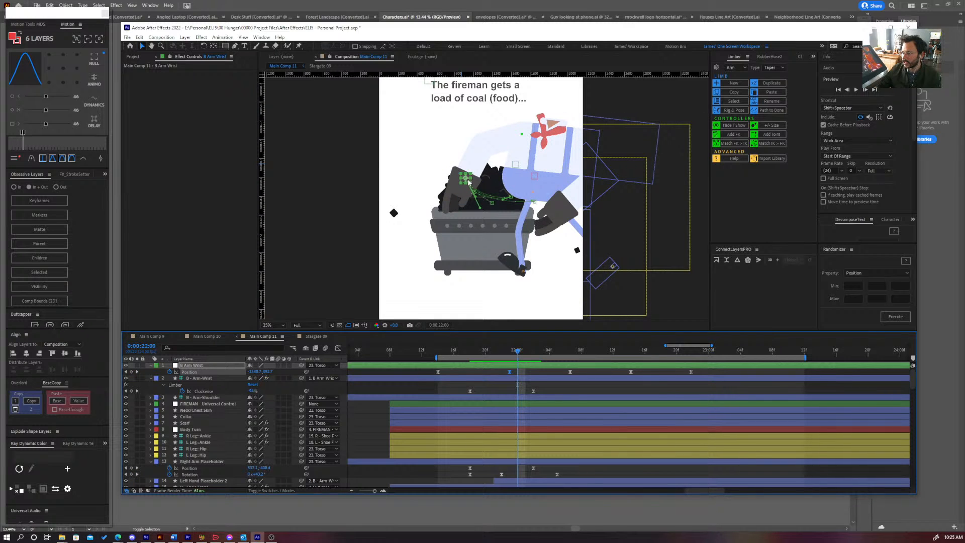
drag(469, 182, 456, 174)
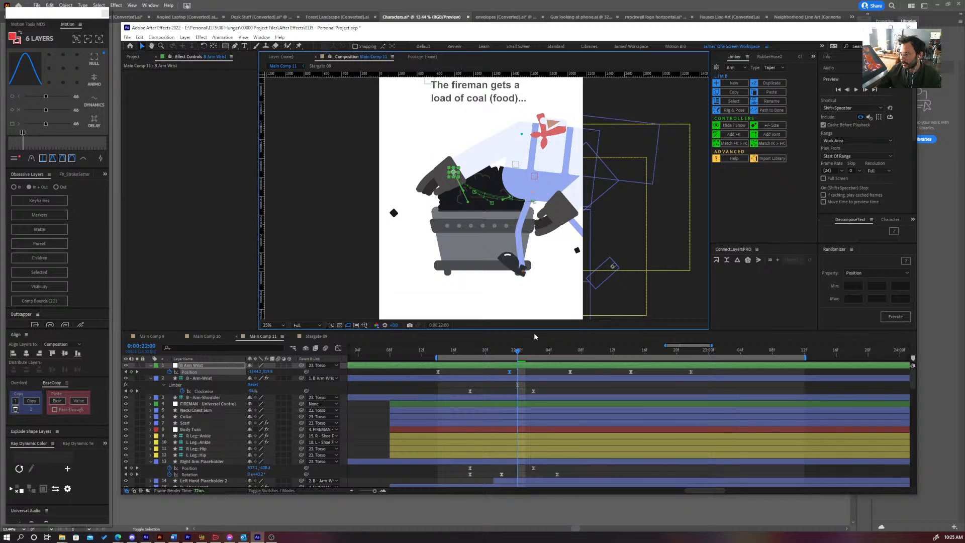
key(ctrl+z)
- Add a Position keyframe to B Arm Wrist at 0:00:22:00 and move the wrist up and left, away from the coal
click(524, 371)
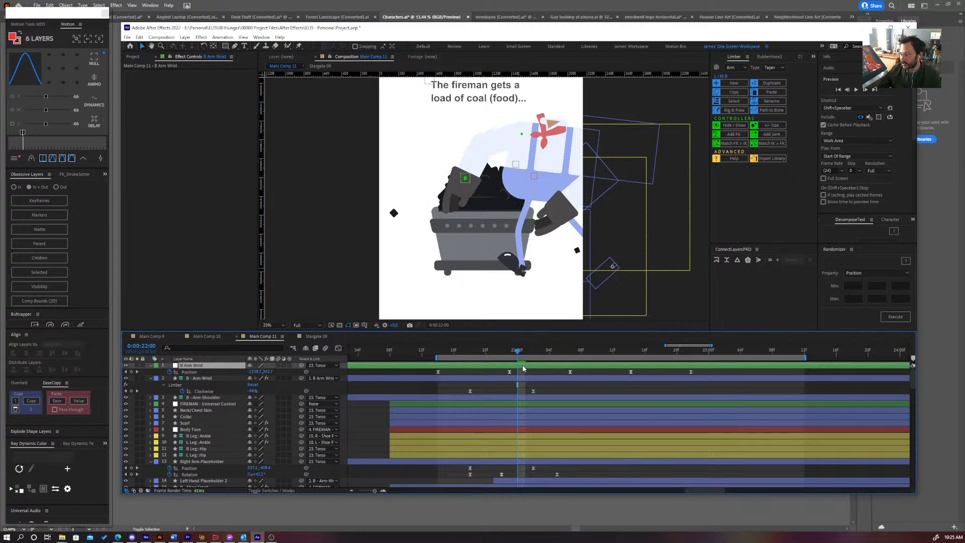
click(131, 372)
scroll(485, 194, up, 2)
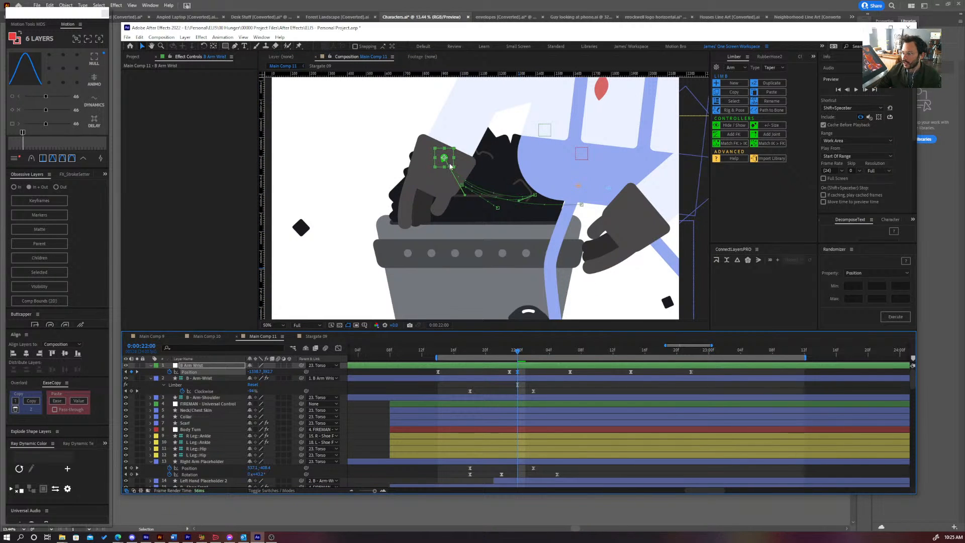
drag(450, 166, 427, 155)
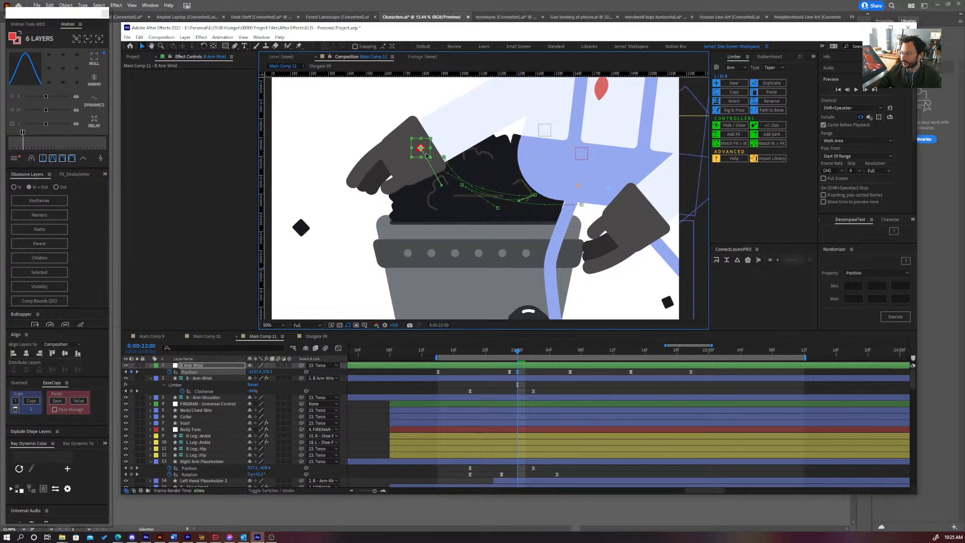
click(519, 373)
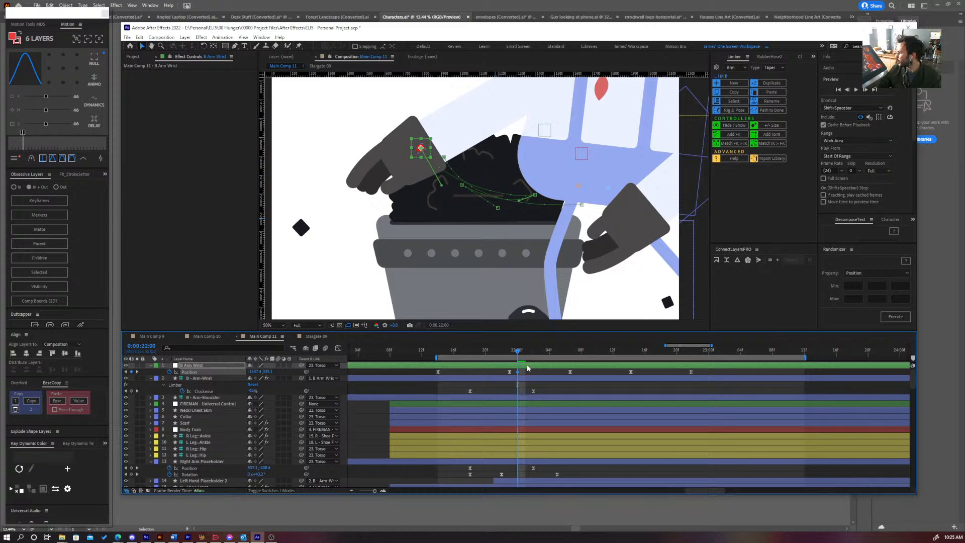
key(comma)
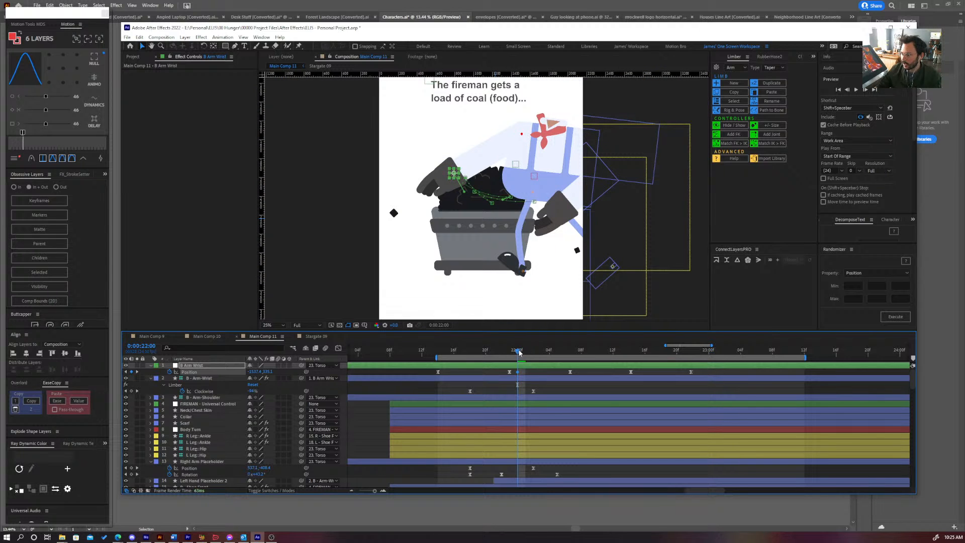
- Try reshaping B Arm Wrist's motion path around 0:00:22:02 by pulling its curve handle down and left, and scrub back through the motion
mouse_move(520, 352)
mouse_down()
mouse_move(510, 352)
mouse_move(535, 356)
mouse_up()
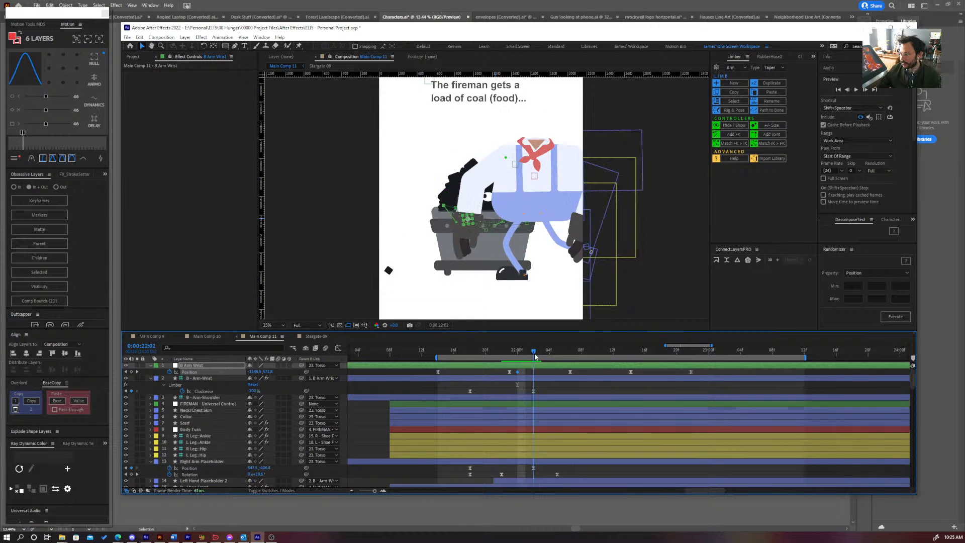
scroll(464, 258, up, 2)
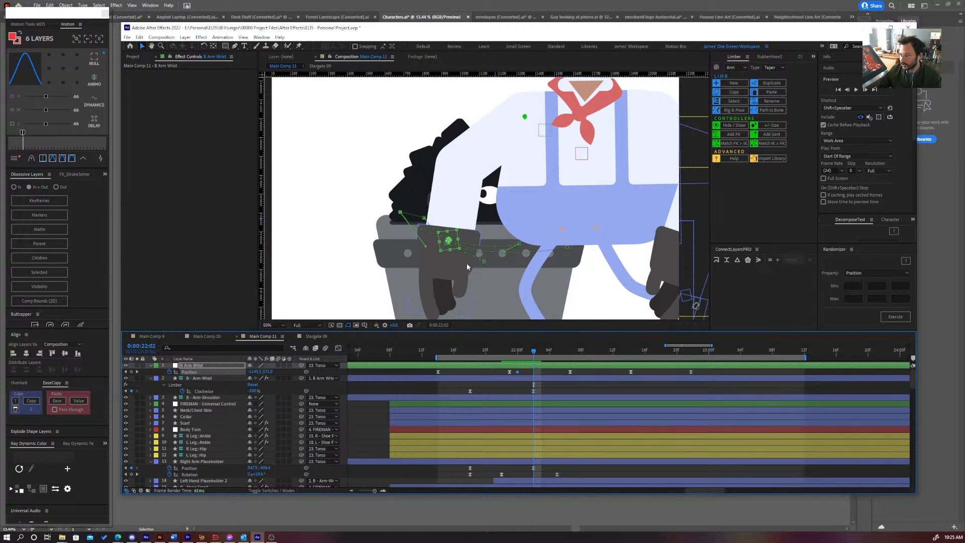
scroll(467, 268, up, 1)
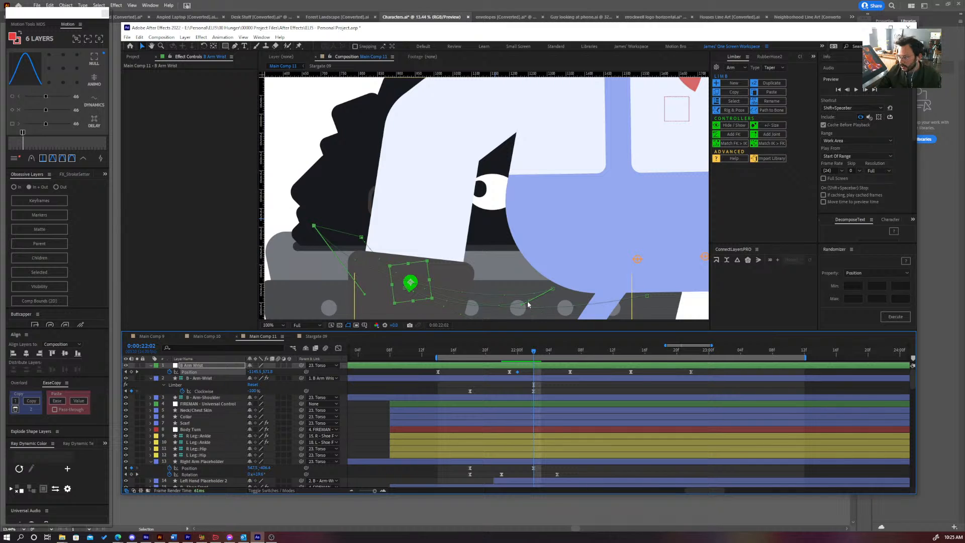
drag(521, 304, 465, 332)
drag(465, 333, 459, 348)
scroll(498, 259, down, 2)
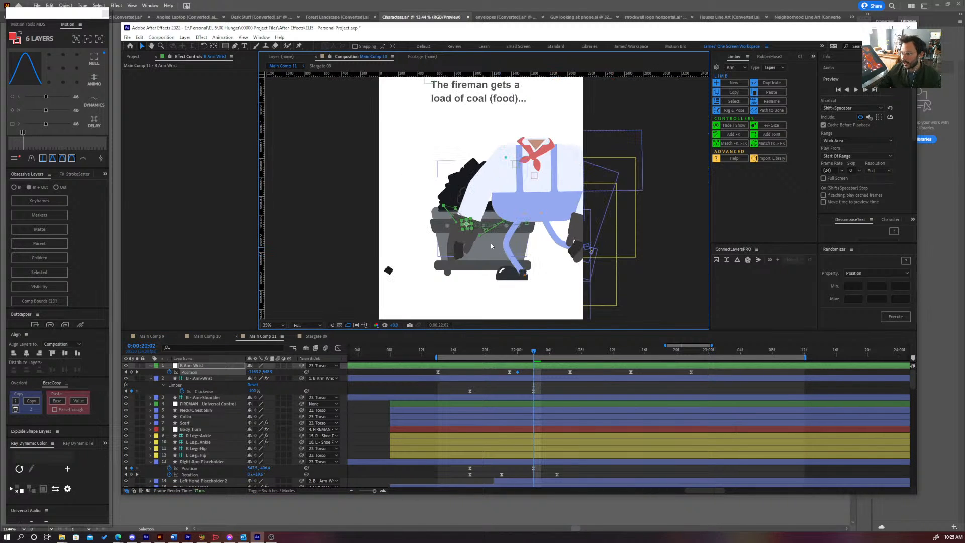
drag(480, 235, 476, 238)
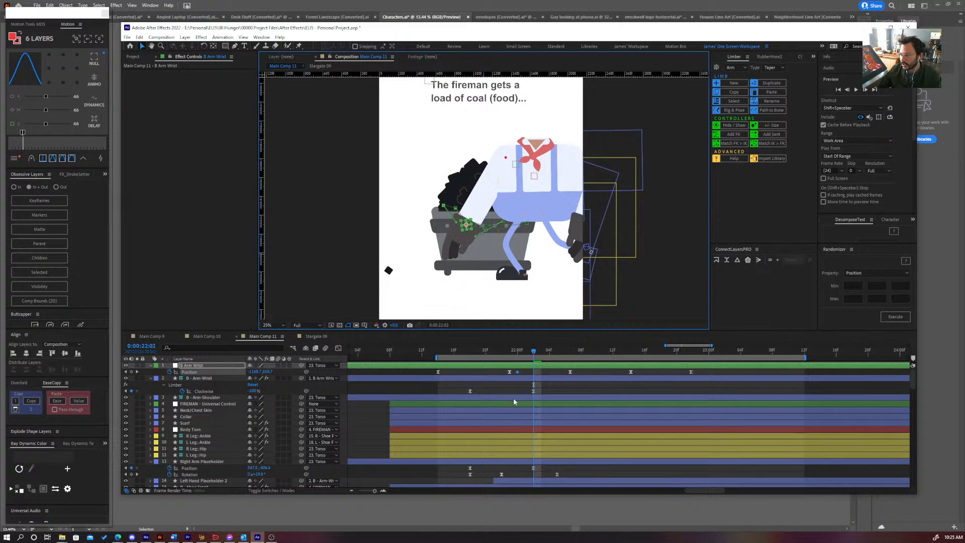
drag(535, 352, 495, 347)
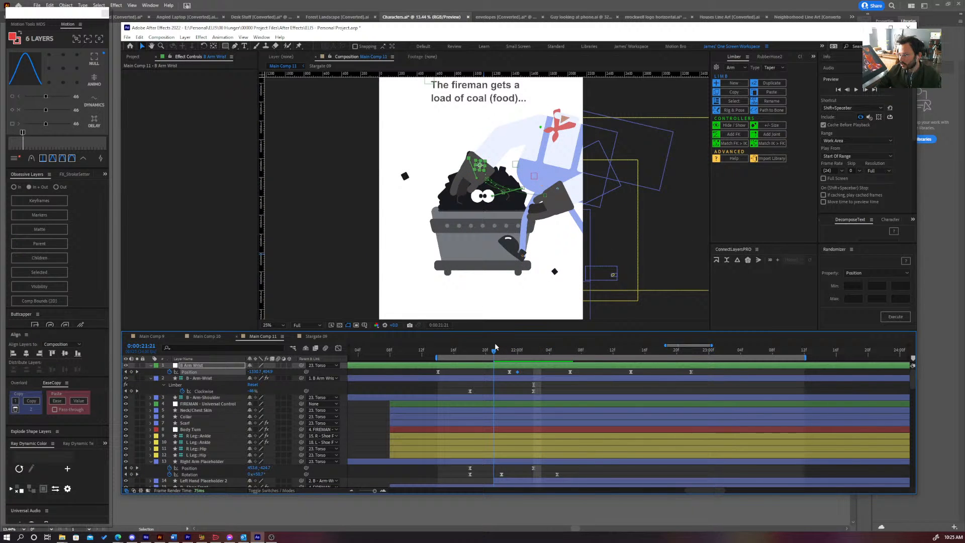
- Try moving B Arm Wrist's Position keyframe at 0:00:21:23 further left, scrub to check it, and undo the move
drag(500, 348, 512, 349)
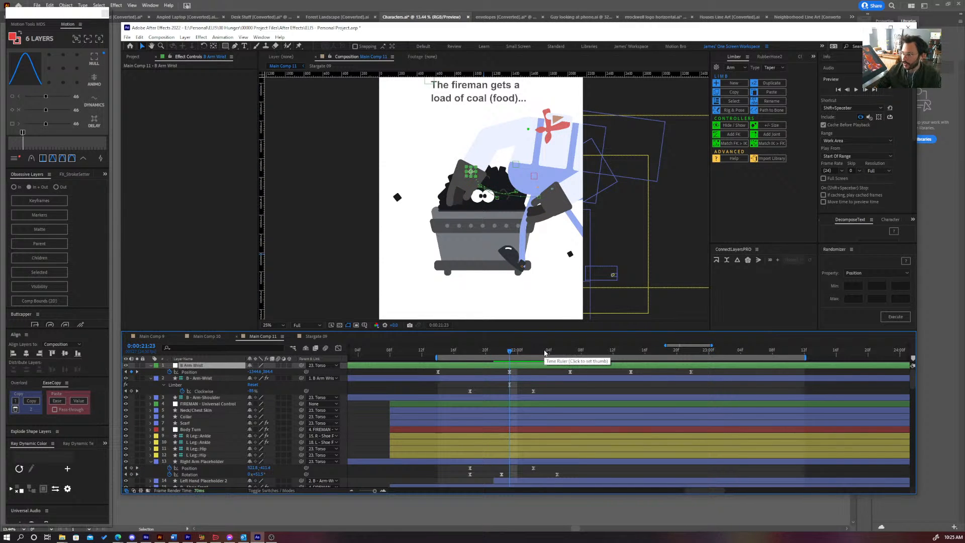
scroll(470, 200, up, 2)
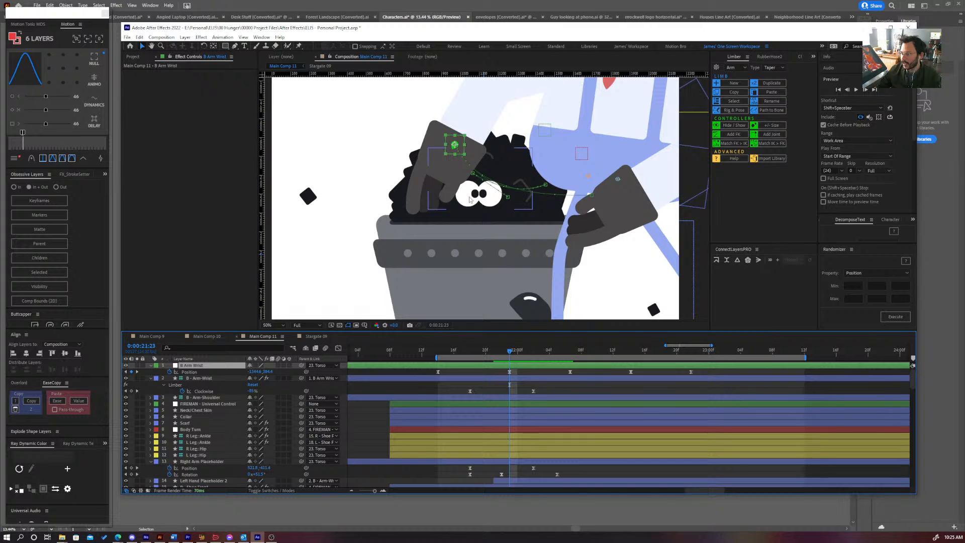
drag(454, 145, 416, 155)
scroll(486, 197, down, 2)
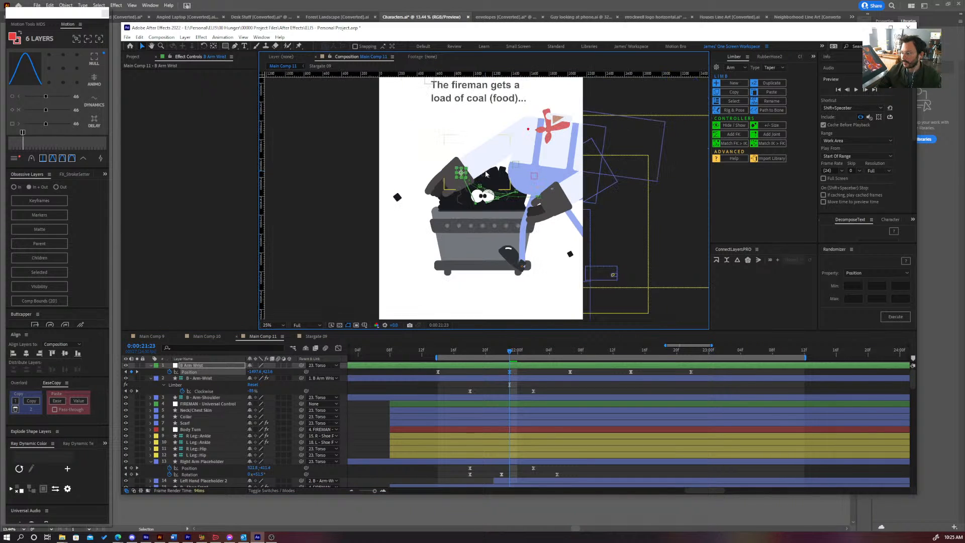
mouse_move(511, 353)
mouse_down()
mouse_move(461, 347)
mouse_move(526, 341)
mouse_move(495, 338)
mouse_move(507, 339)
mouse_up()
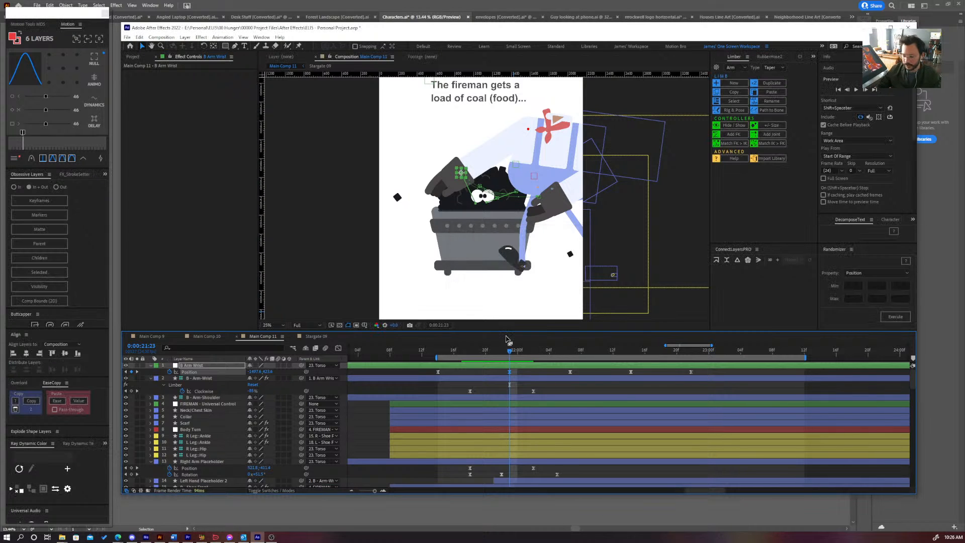
key(ctrl+z)
key(ctrl+z)
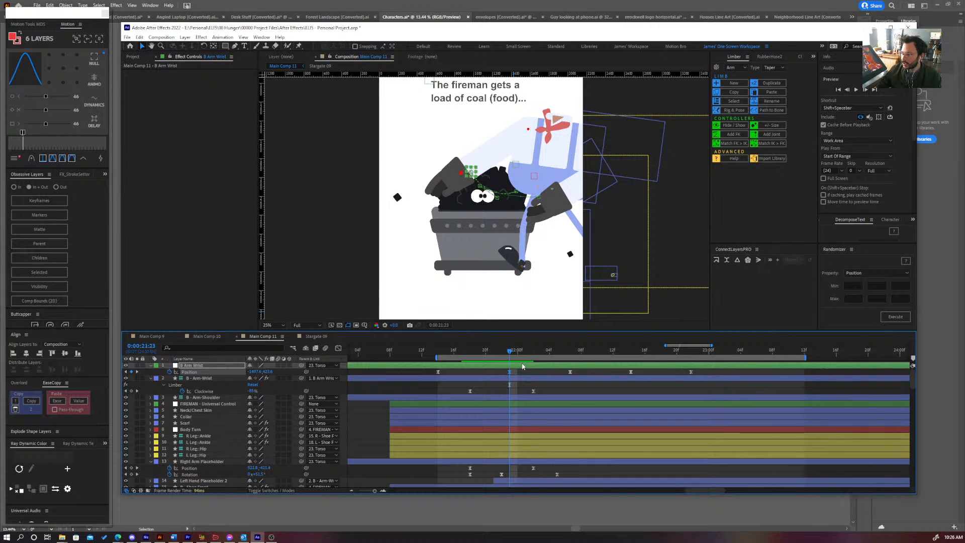
- Move B Arm Wrist left and slightly down at 0:00:22:02 to add a Position keyframe there, and preview the arm motion
mouse_move(515, 352)
mouse_down()
mouse_move(485, 352)
mouse_move(533, 351)
mouse_up()
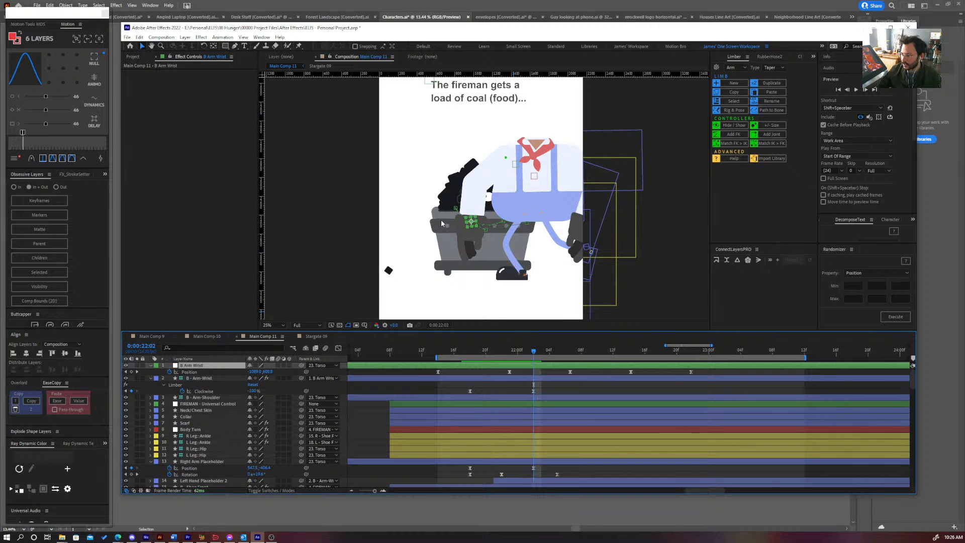
scroll(487, 194, up, 2)
drag(466, 248, 437, 256)
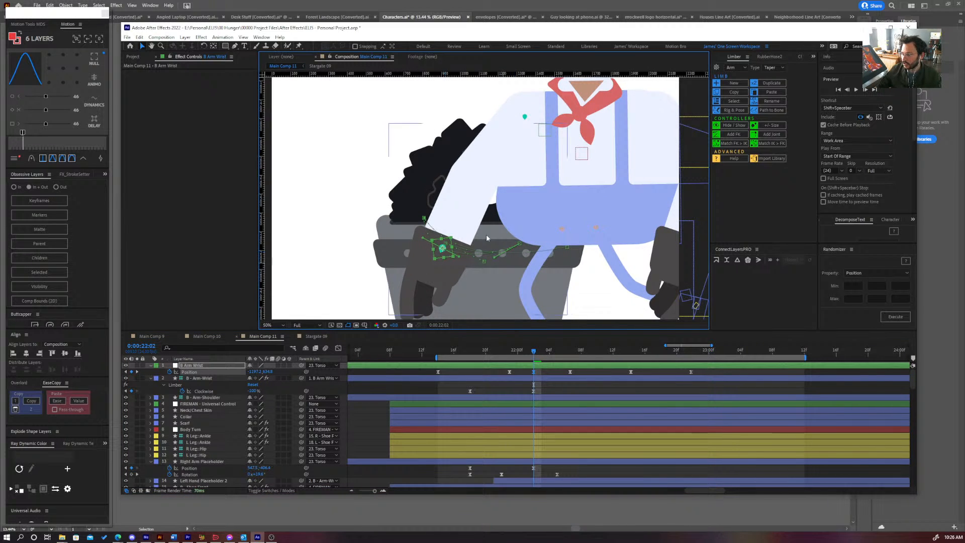
scroll(528, 289, down, 2)
key(shift+space)
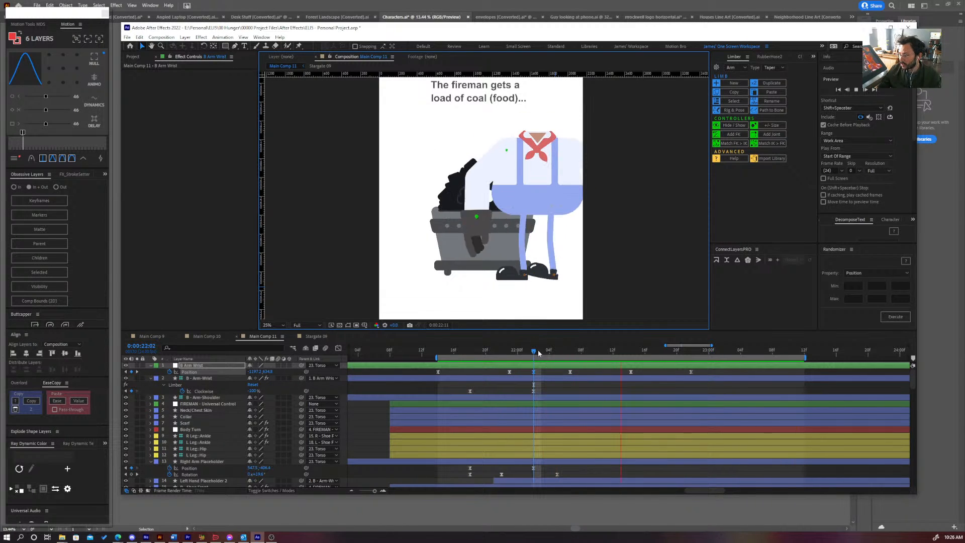
click(514, 349)
drag(514, 350, 535, 355)
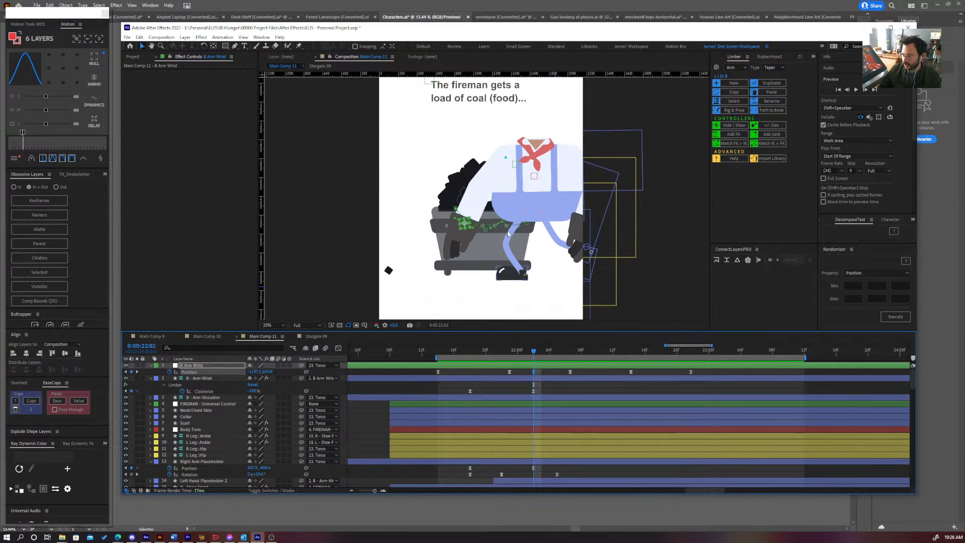
- Nudge the B Arm Wrist keyframe at 0:00:22:02 five increments further left and preview the animation
scroll(412, 316, up, 4)
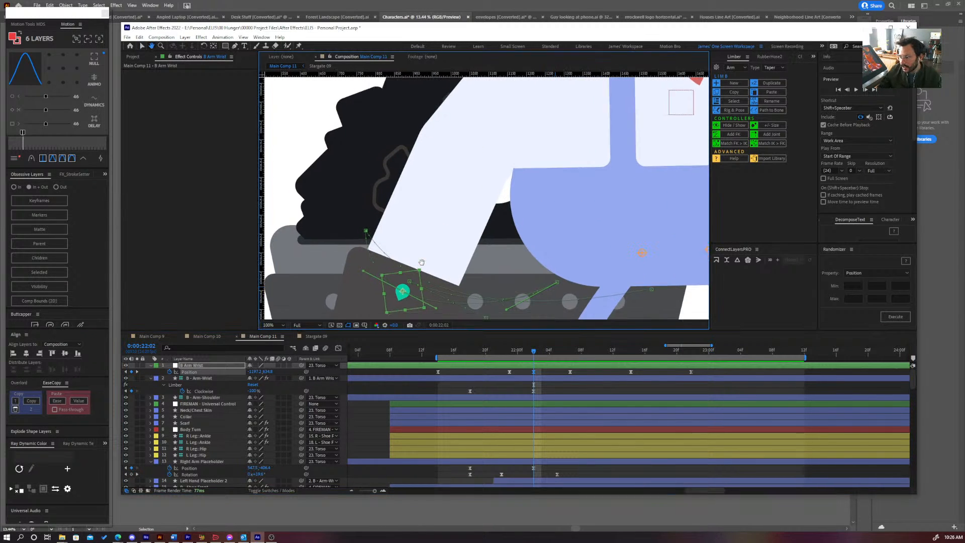
drag(403, 305, 412, 267)
key(Left)
key(Left)
key(Left)
key(Left)
key(Left)
key(comma)
key(comma)
key(comma)
key(comma)
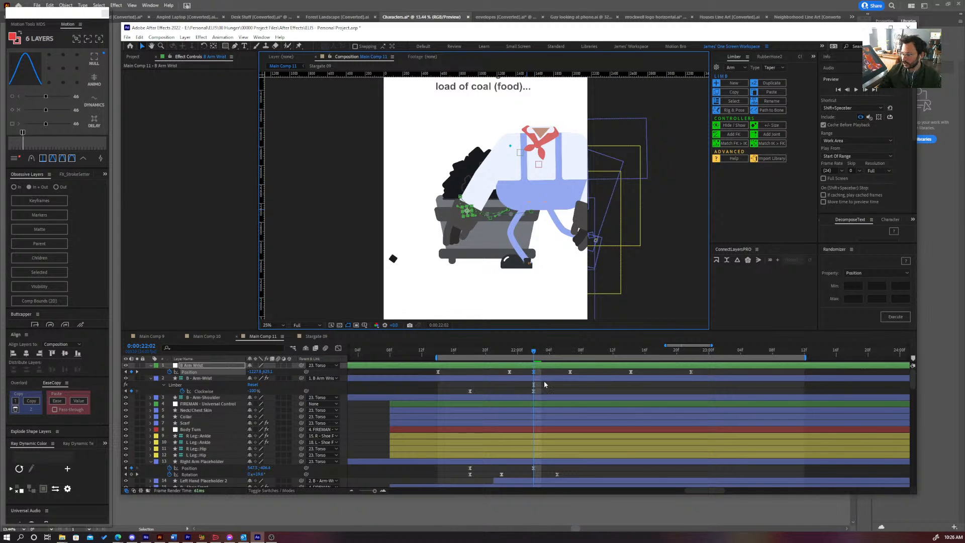
key(space)
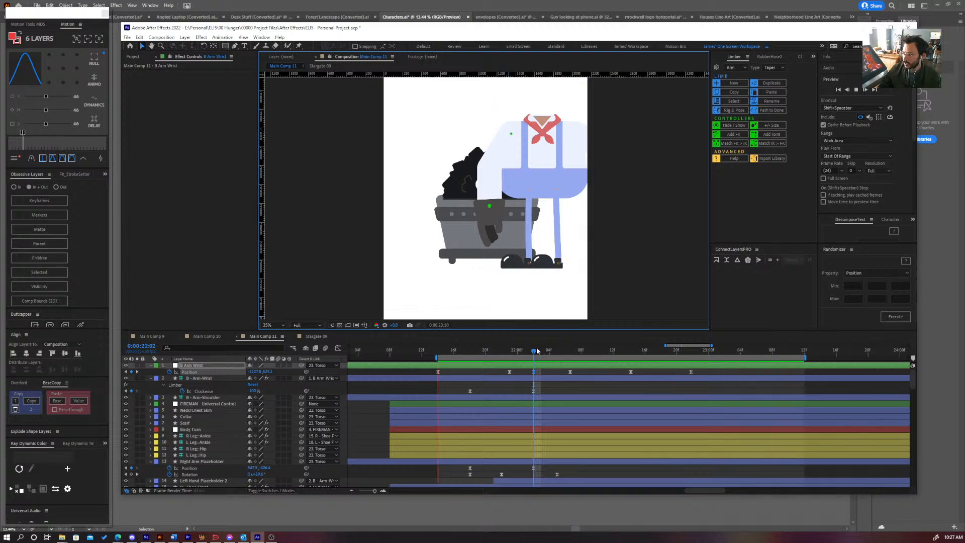
- Enable Position keyframing on B - Arm-Shoulder at 0:00:21:18 and add a second Position keyframe at 0:00:22:02
drag(535, 350, 470, 354)
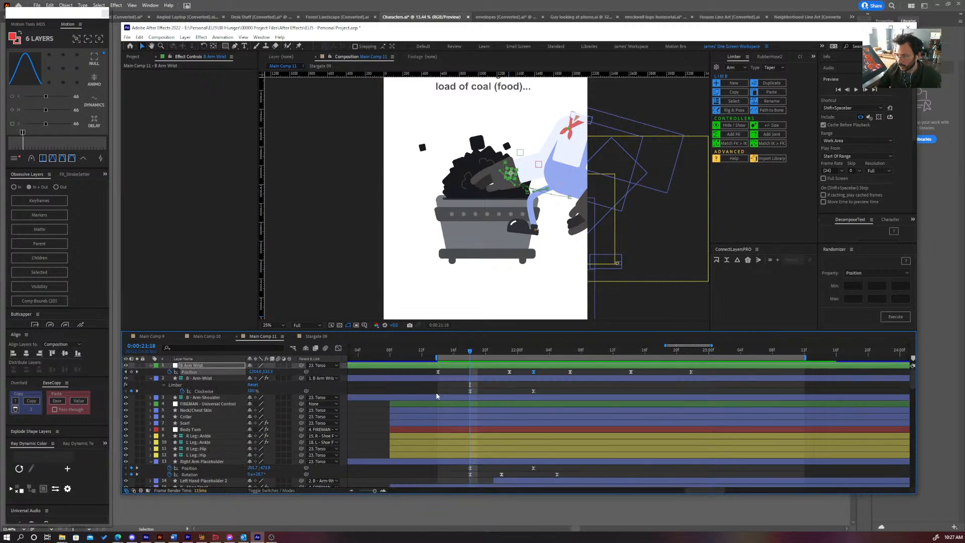
click(215, 397)
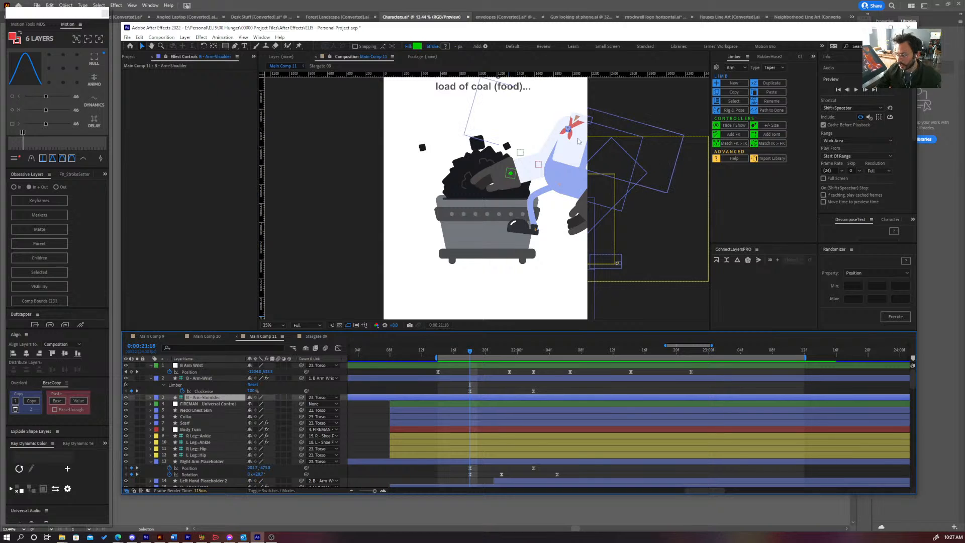
key(p)
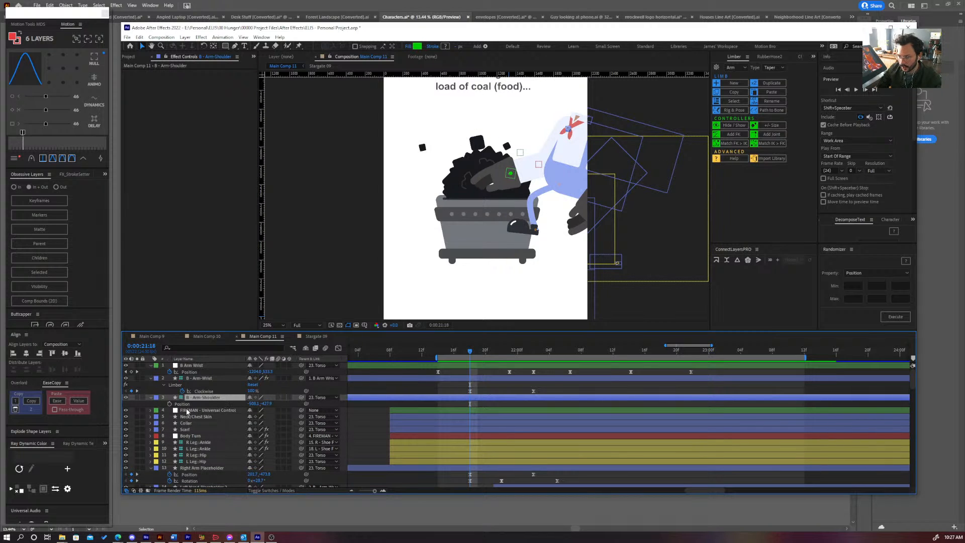
click(170, 404)
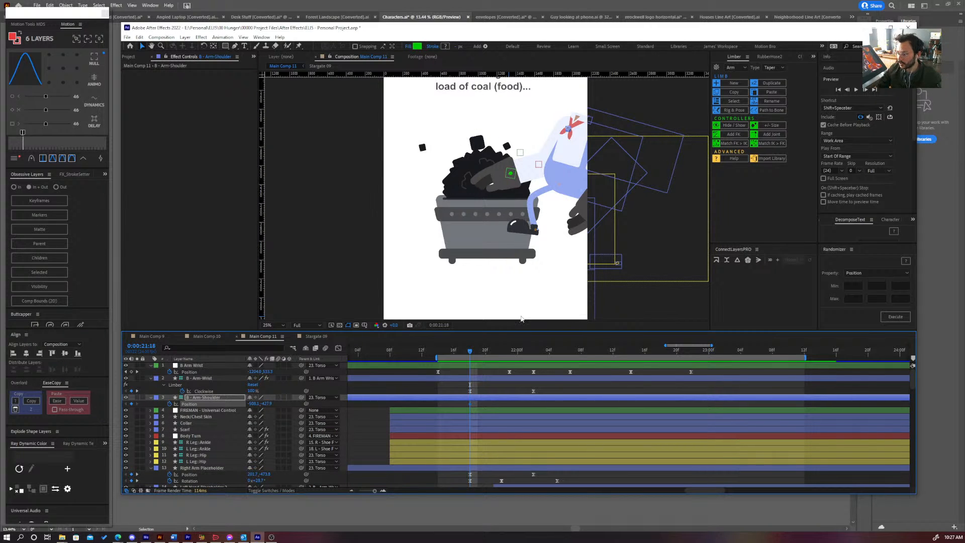
drag(470, 352, 533, 353)
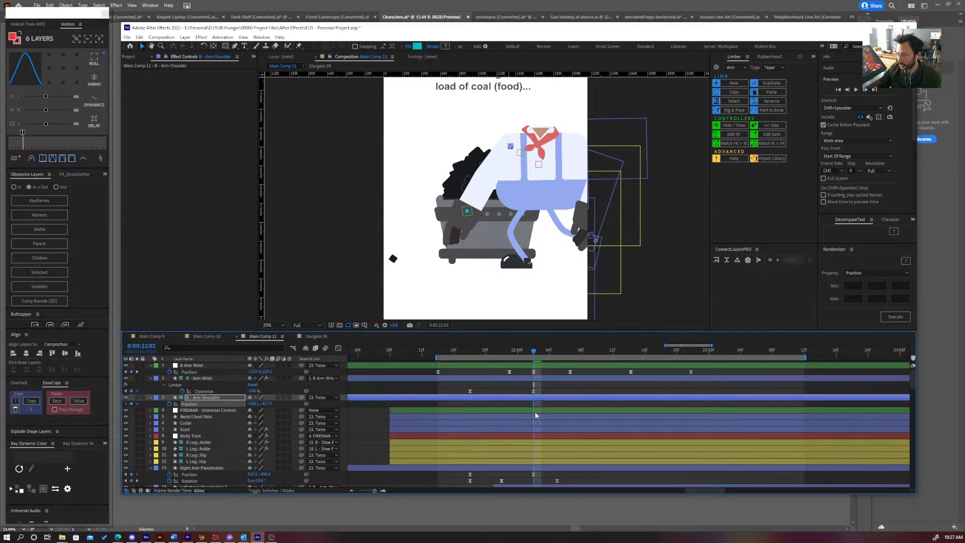
- Shift the B - Arm-Shoulder controller slightly right and down at 0:00:21:18 and select both of its Position keyframes
click(470, 353)
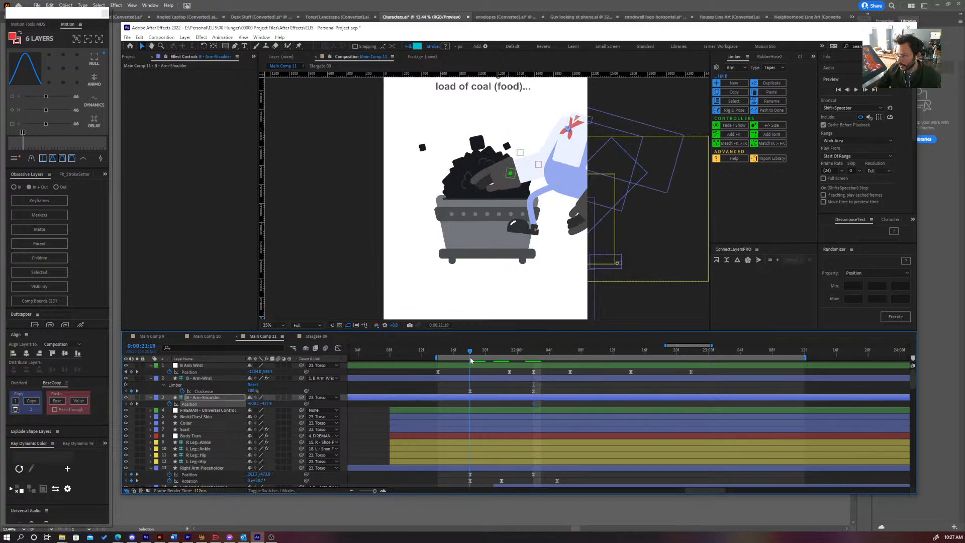
drag(570, 131, 577, 134)
drag(543, 402, 468, 407)
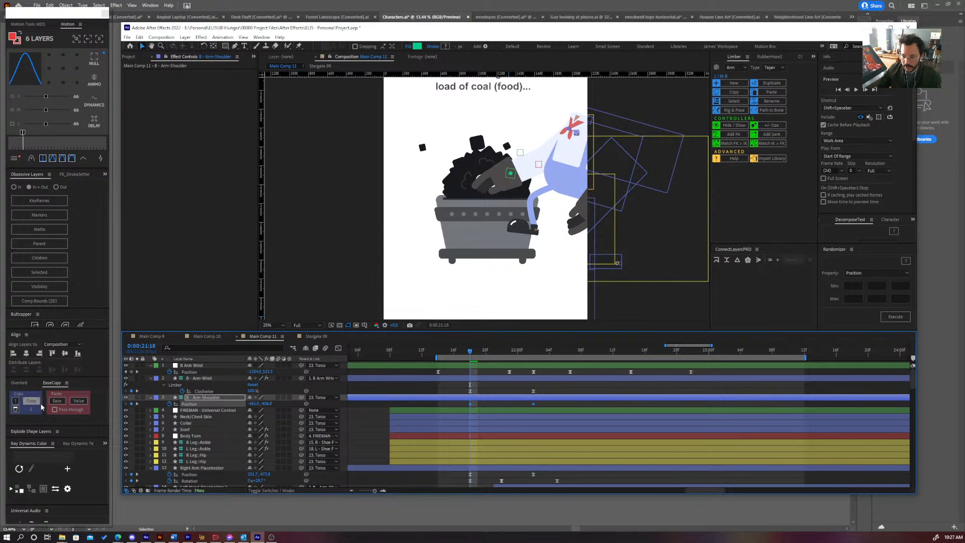
- Paste the copied ease onto the two B - Arm-Shoulder Position keyframes with EaseCopy and preview the motion
click(57, 405)
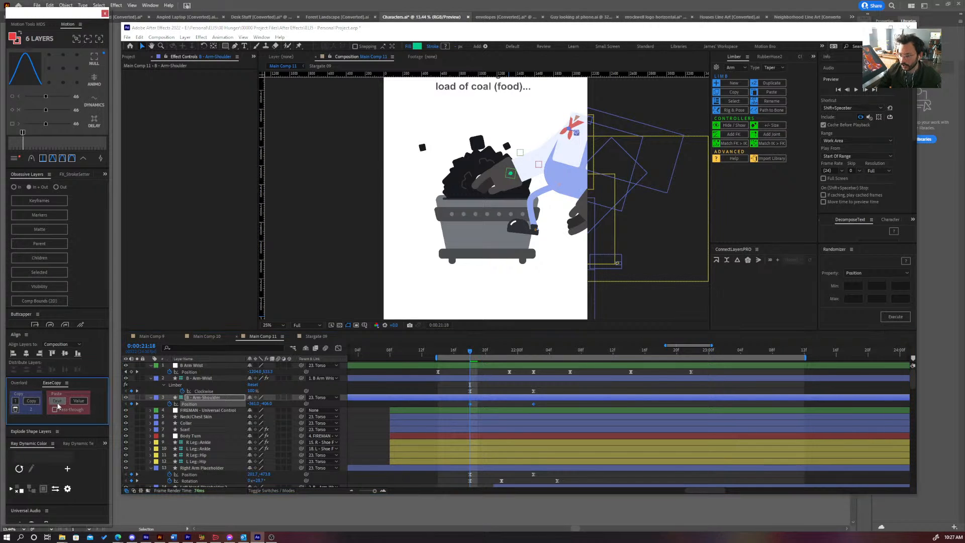
mouse_move(471, 352)
mouse_down()
mouse_move(498, 352)
mouse_move(468, 357)
mouse_up()
key(space)
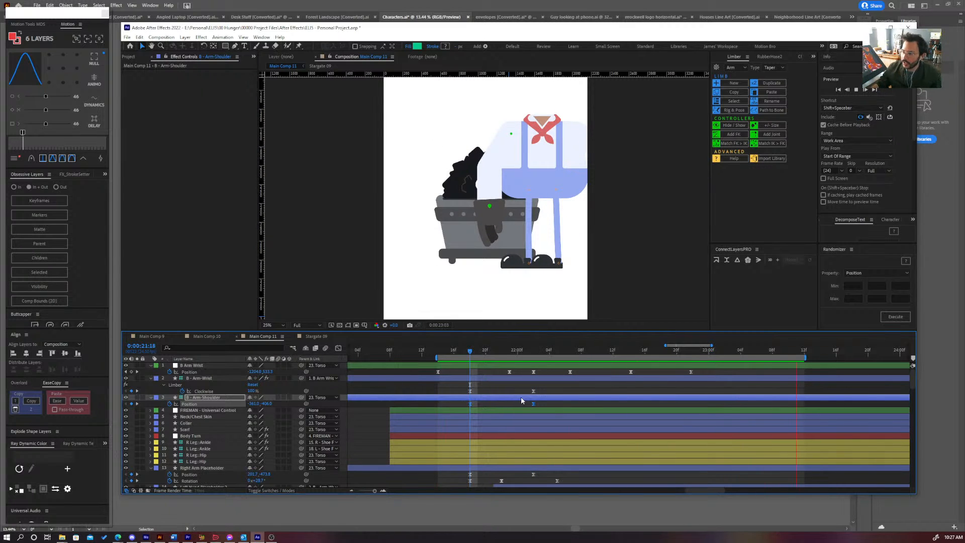
scroll(510, 232, down, 1)
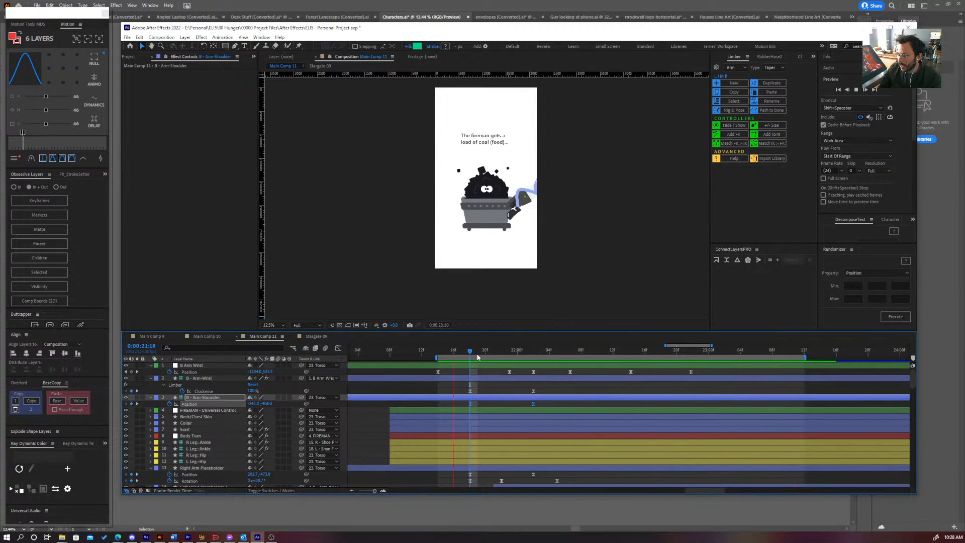
- Select the fireman's back hand layer, Left Hand Placeholder 2, and reveal its Position and Rotation properties
drag(475, 352, 505, 209)
click(479, 192)
scroll(490, 209, up, 4)
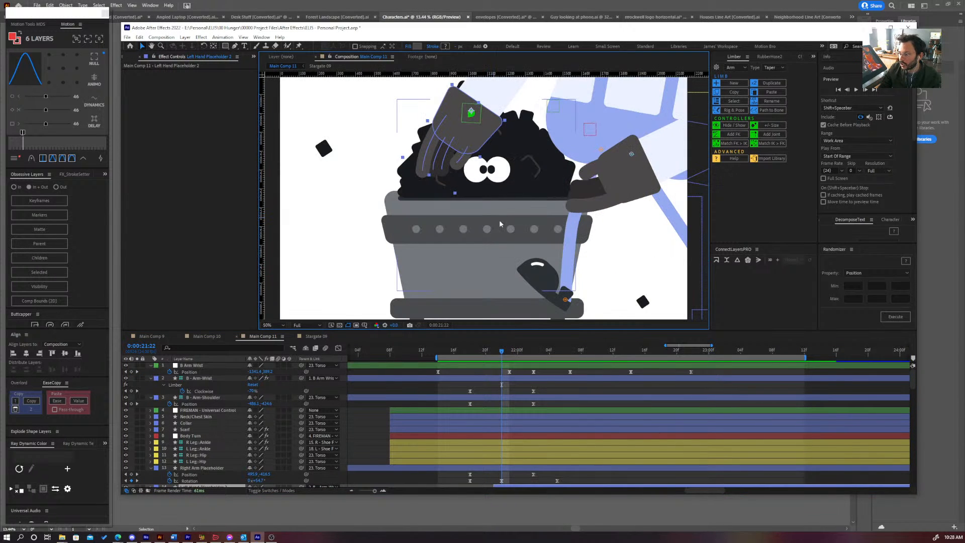
scroll(469, 215, down, 2)
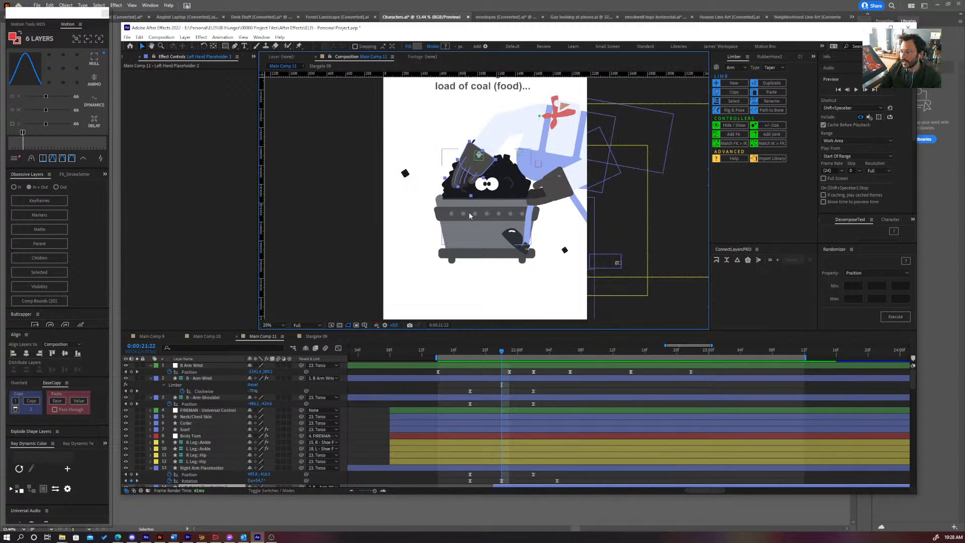
drag(503, 354, 462, 356)
scroll(551, 428, down, 3)
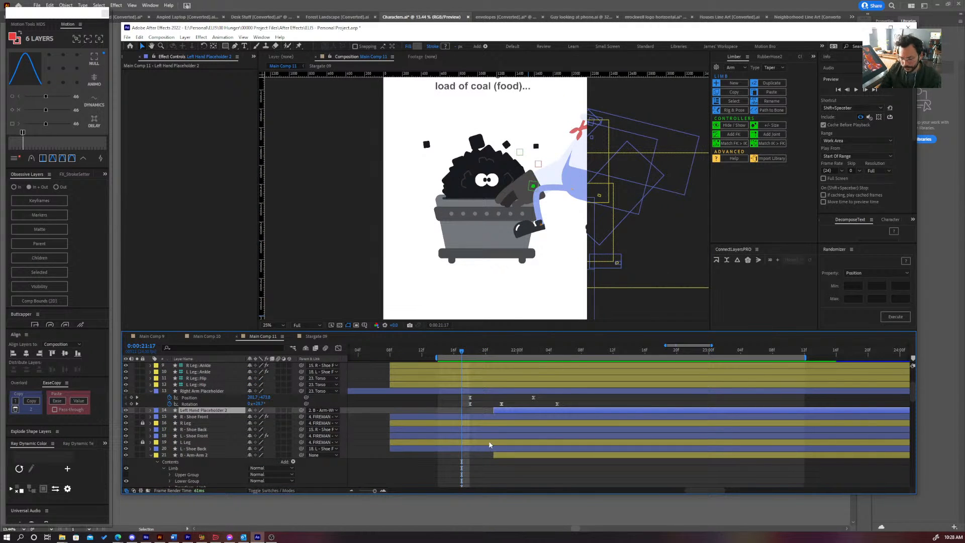
key(p)
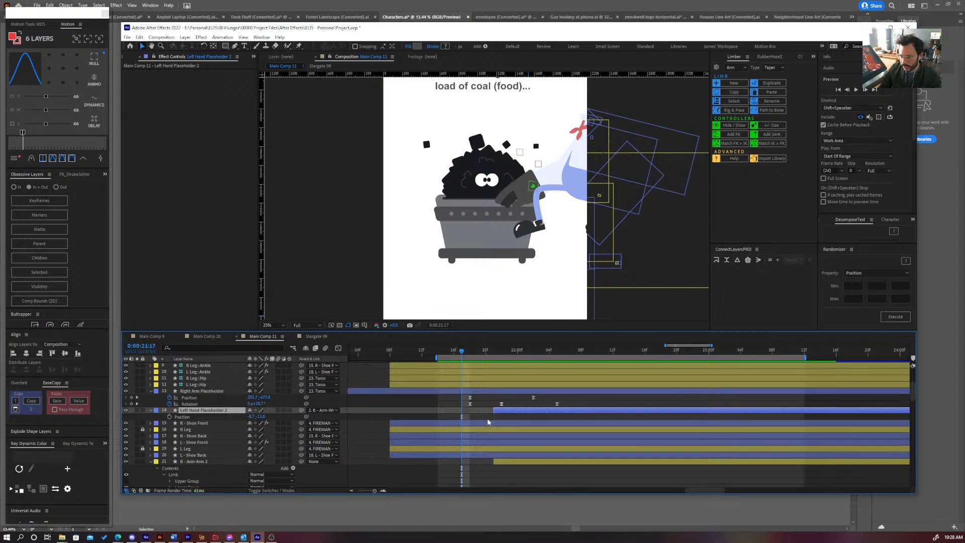
key(shift+r)
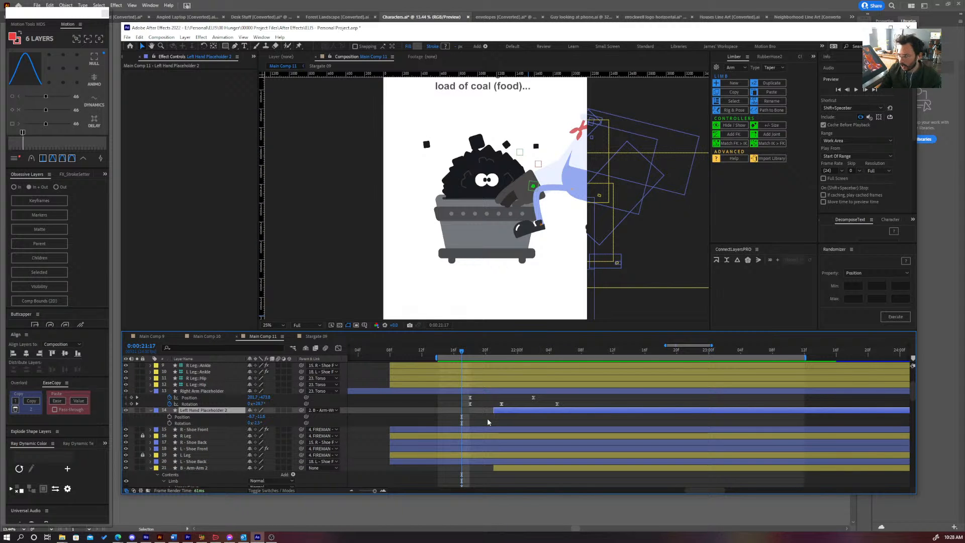
- Parent Left Hand Placeholder 2 to the Left Hand Placeholder layer with the time at 0:00:21:18
mouse_move(472, 347)
mouse_down()
mouse_move(554, 357)
mouse_move(470, 358)
mouse_up()
scroll(480, 400, down, 3)
scroll(482, 401, up, 1)
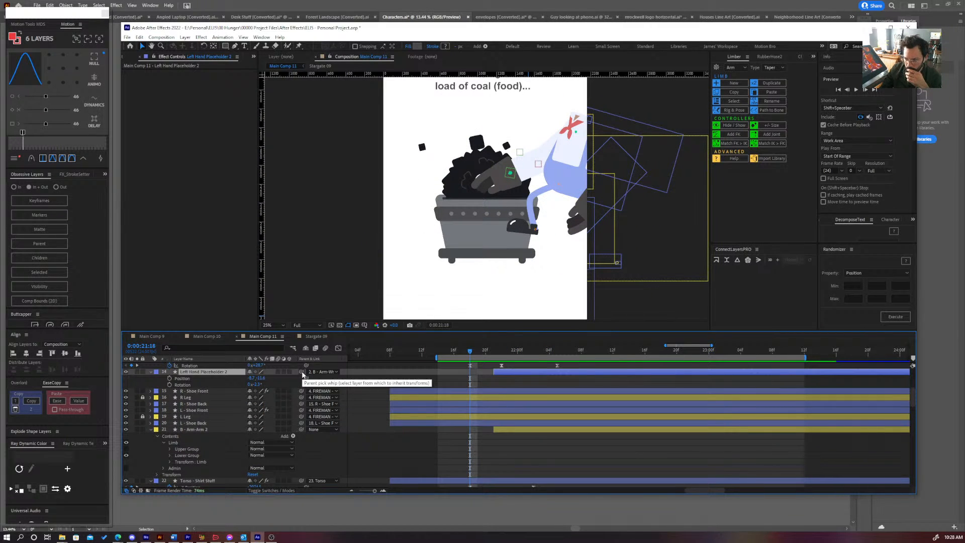
scroll(460, 416, down, 1)
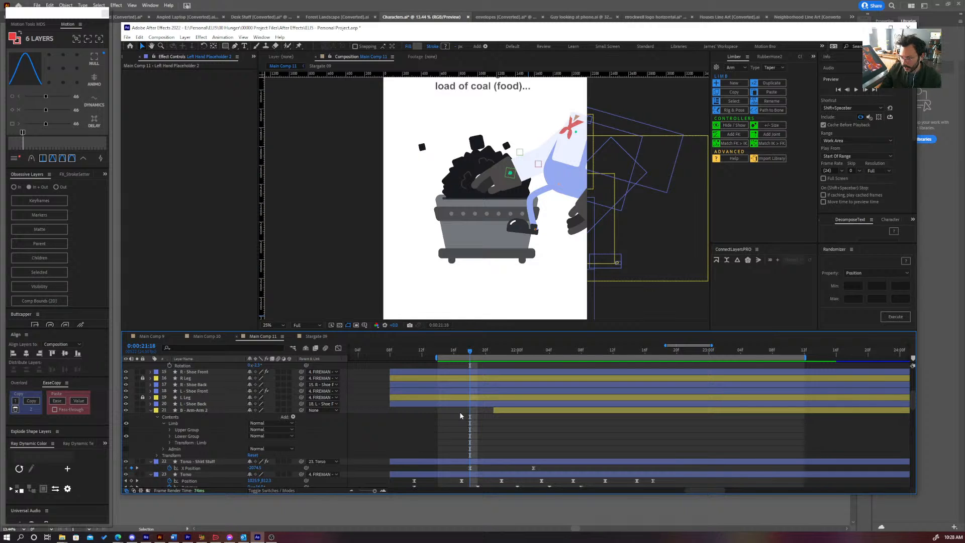
scroll(461, 416, down, 1)
key(grave)
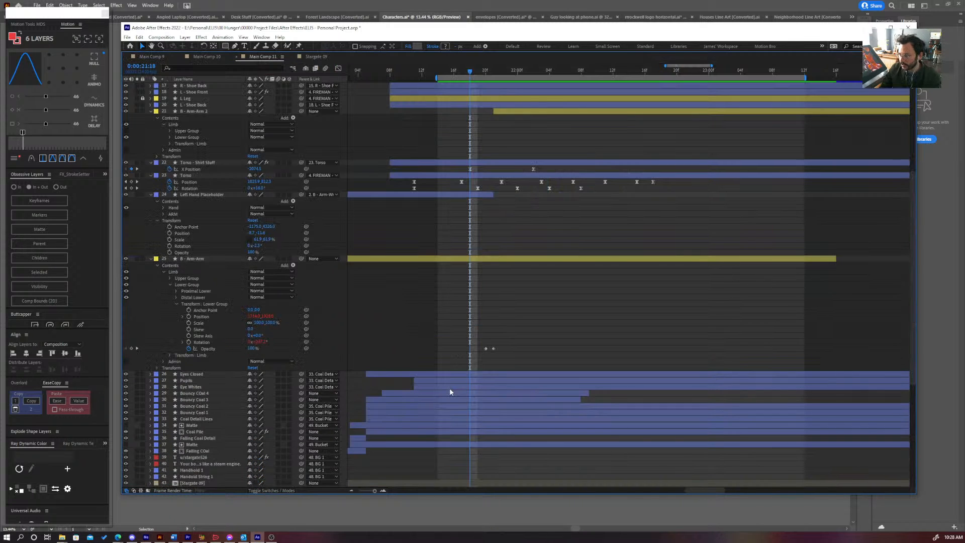
scroll(508, 199, up, 3)
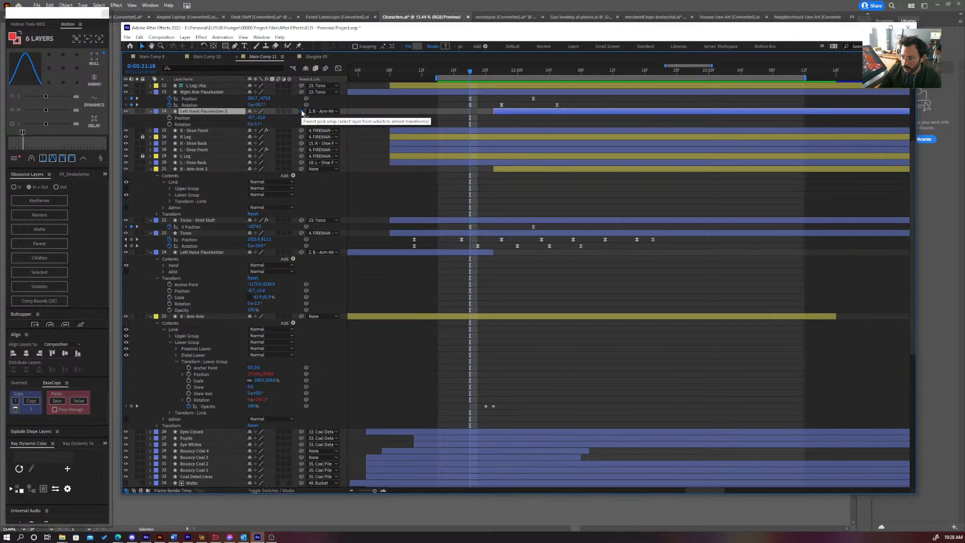
drag(301, 113, 213, 252)
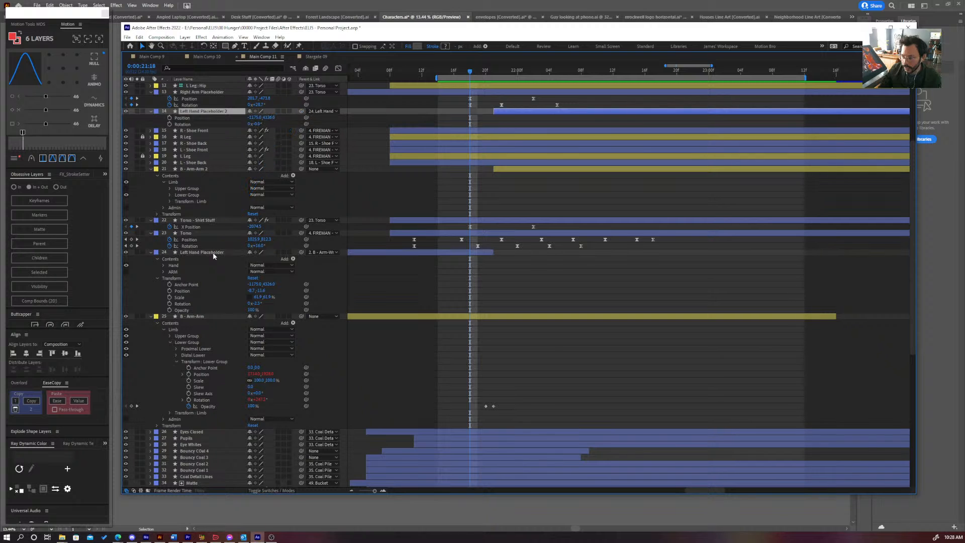
key(grave)
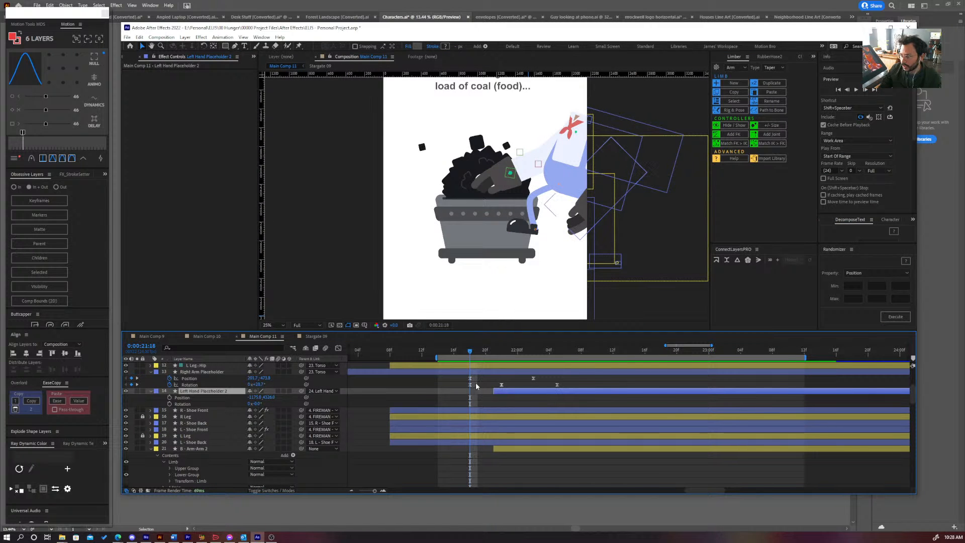
- Enable Rotation keyframing on the Left Hand Placeholder layer at 0:00:21:16
scroll(475, 384, down, 3)
drag(469, 350, 454, 356)
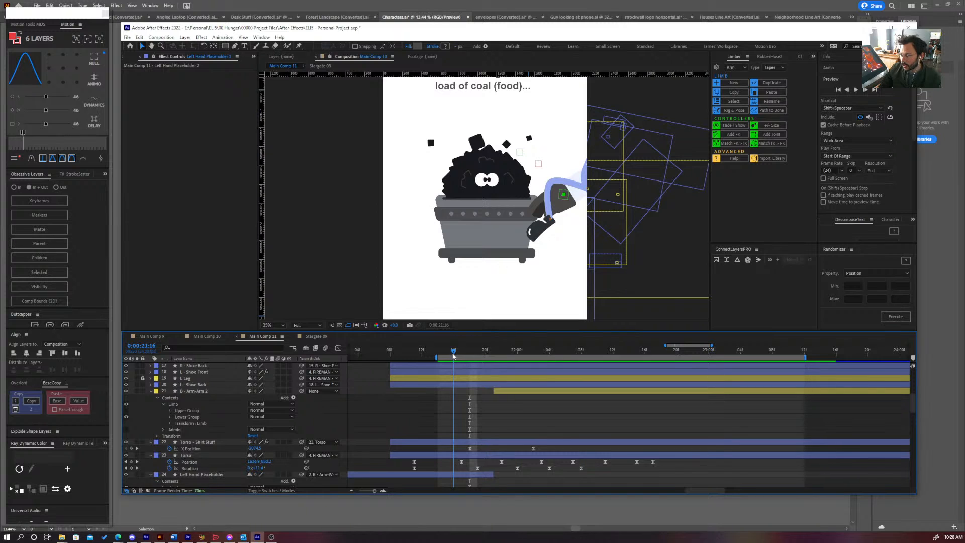
scroll(479, 430, down, 4)
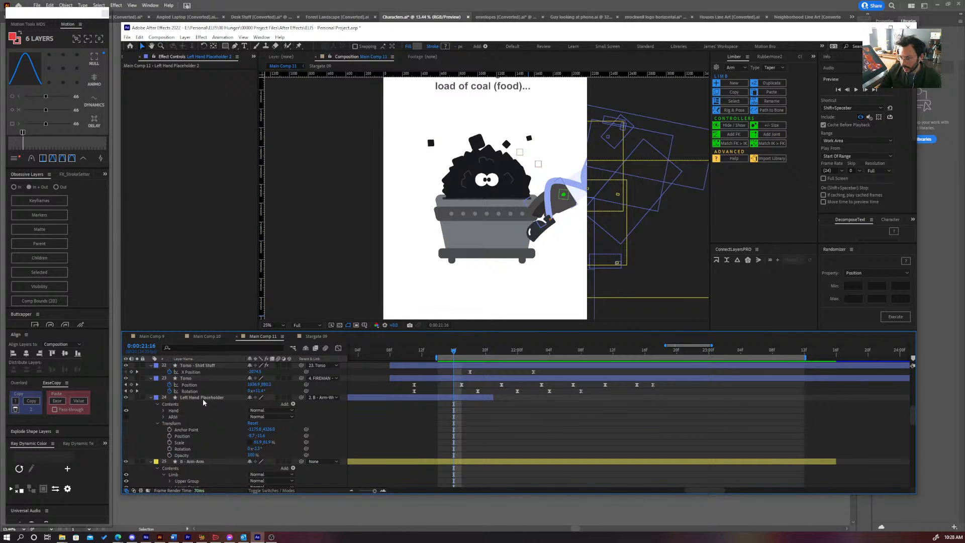
click(203, 398)
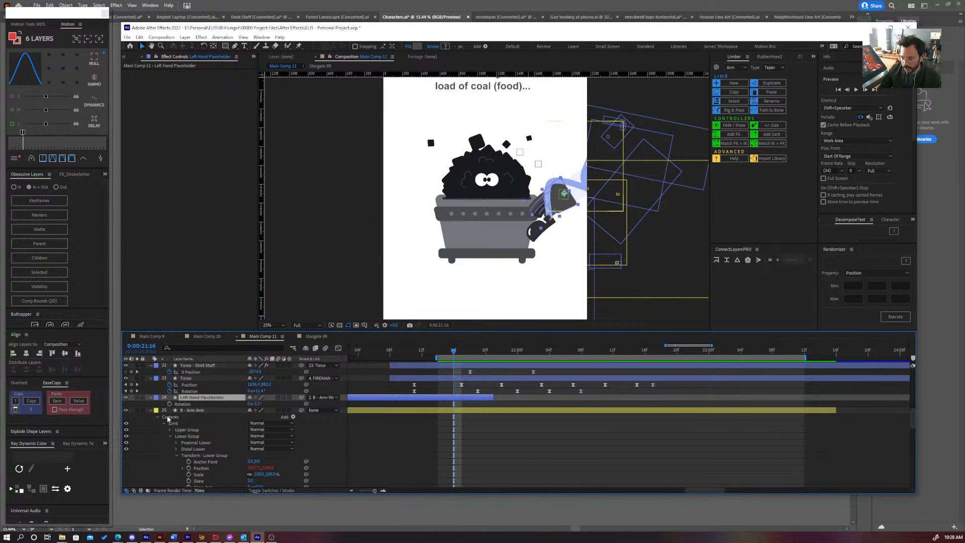
click(169, 404)
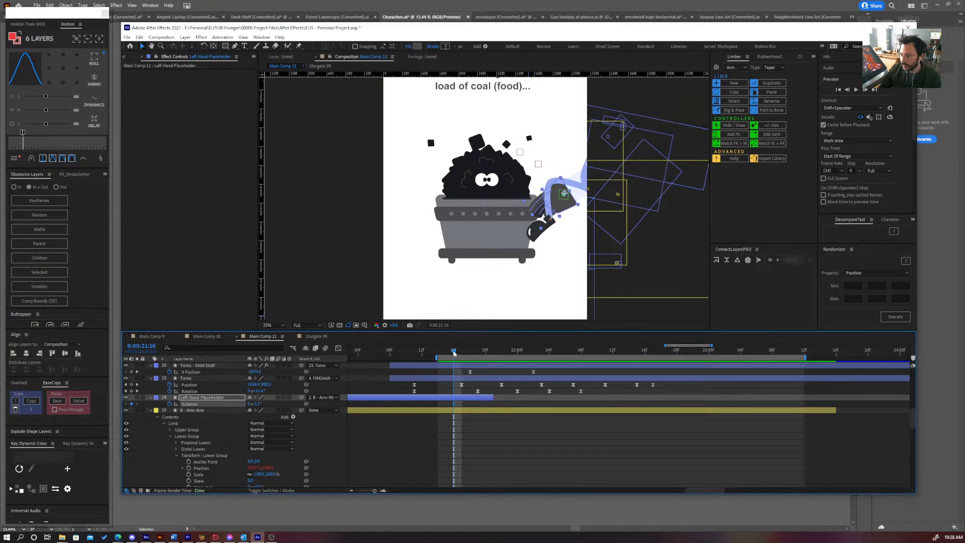
- Rotate Left Hand Placeholder counterclockwise so the fingers point down at 0:00:21:19, and shift that Rotation keyframe to 0:00:21:21
drag(454, 352, 462, 352)
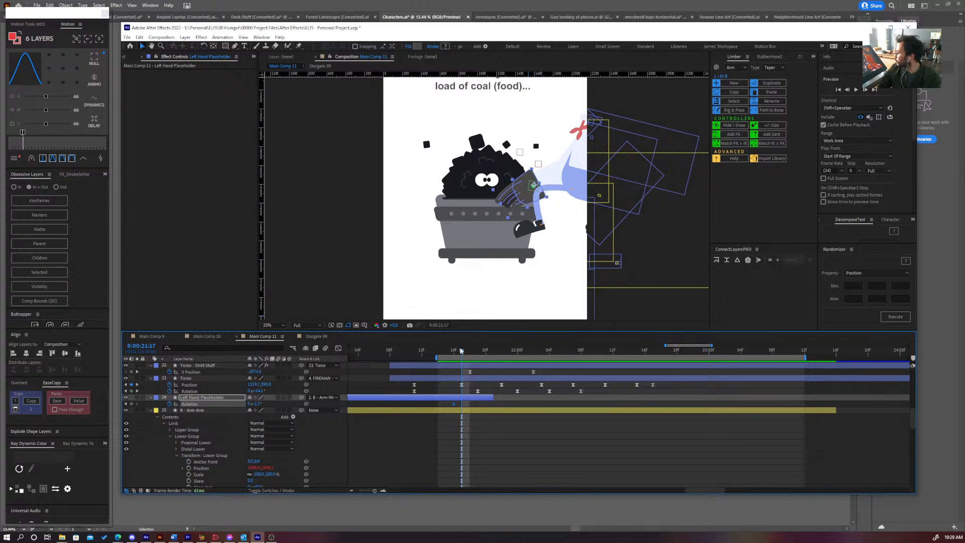
click(470, 351)
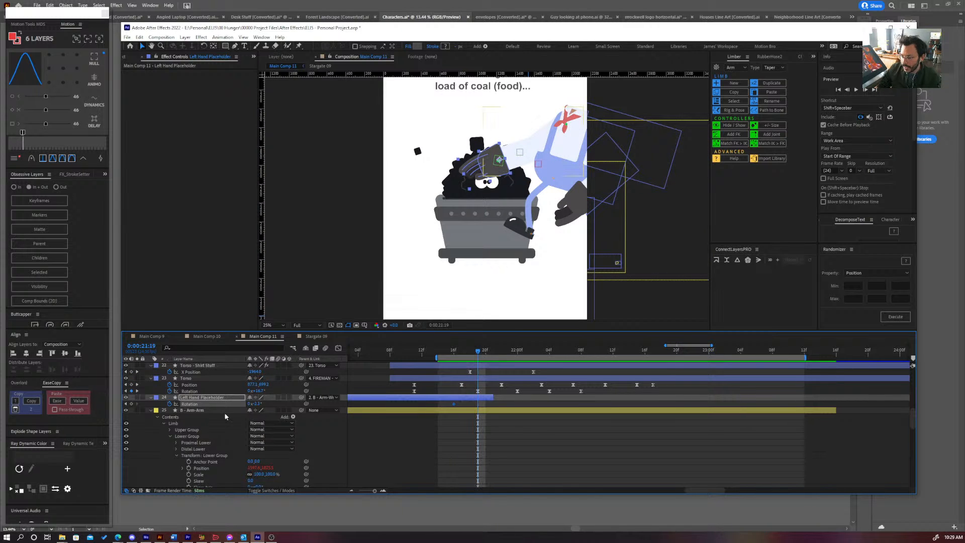
drag(255, 404, 238, 406)
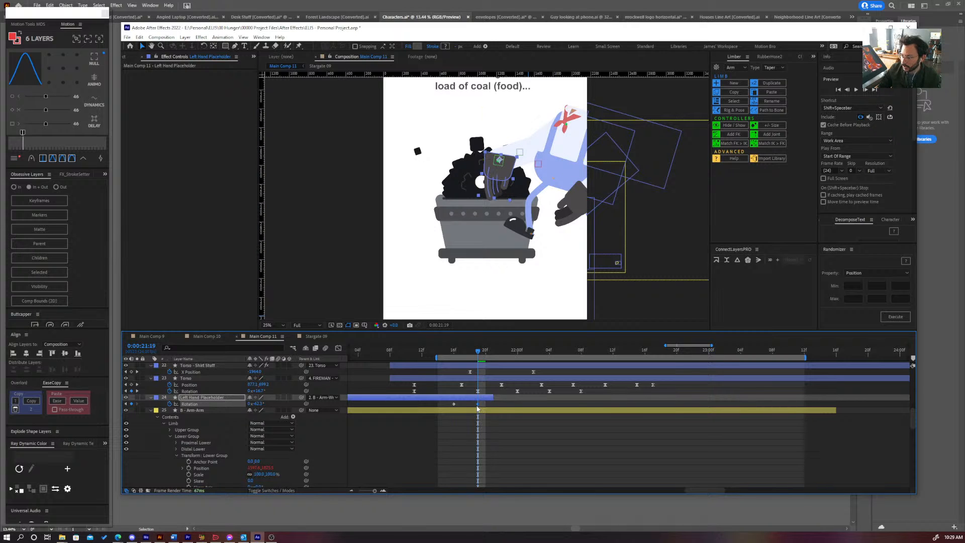
drag(486, 407, 492, 406)
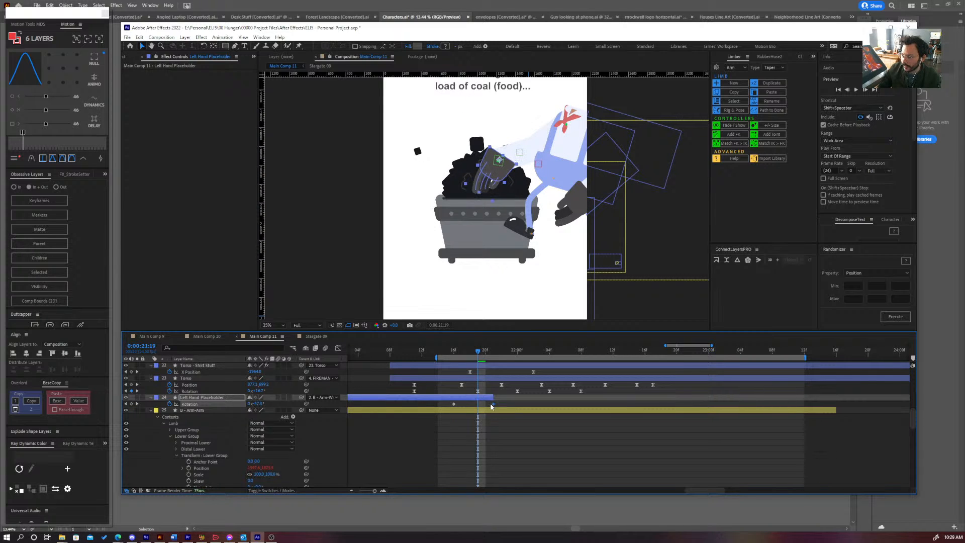
- Add Rotation keyframes to Left Hand Placeholder, turning the hand clockwise to trail outward at 0:00:22:01 and counterclockwise toward the body at 0:00:22:07
drag(464, 357, 526, 365)
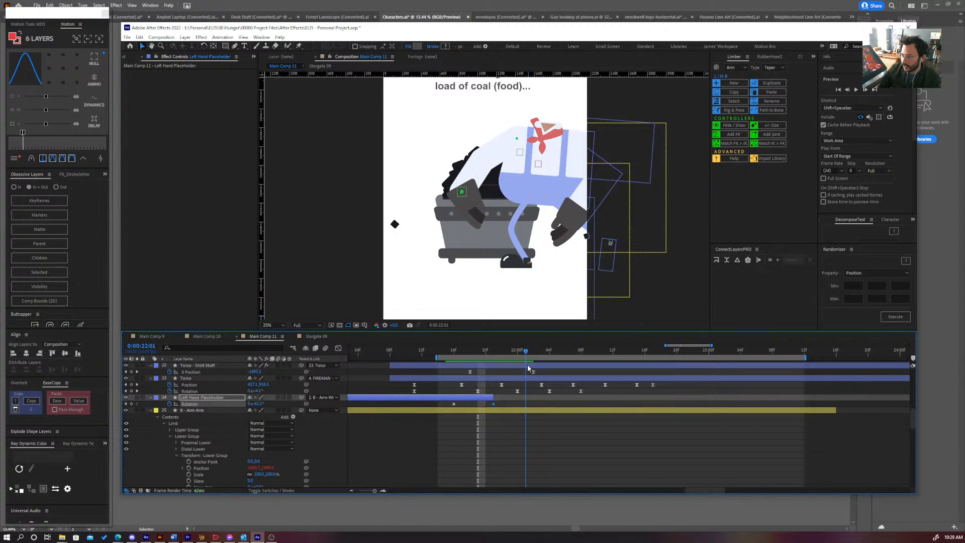
drag(258, 404, 287, 406)
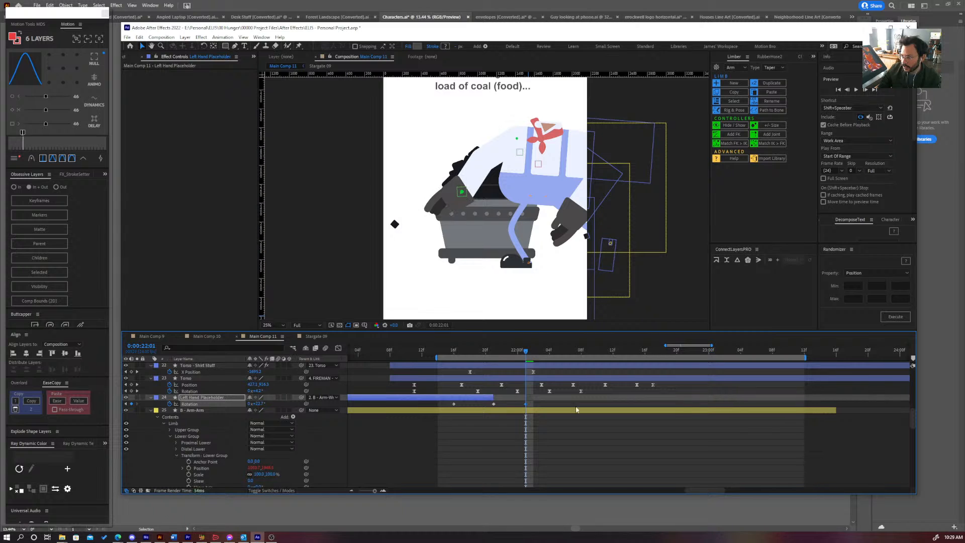
drag(527, 352, 573, 355)
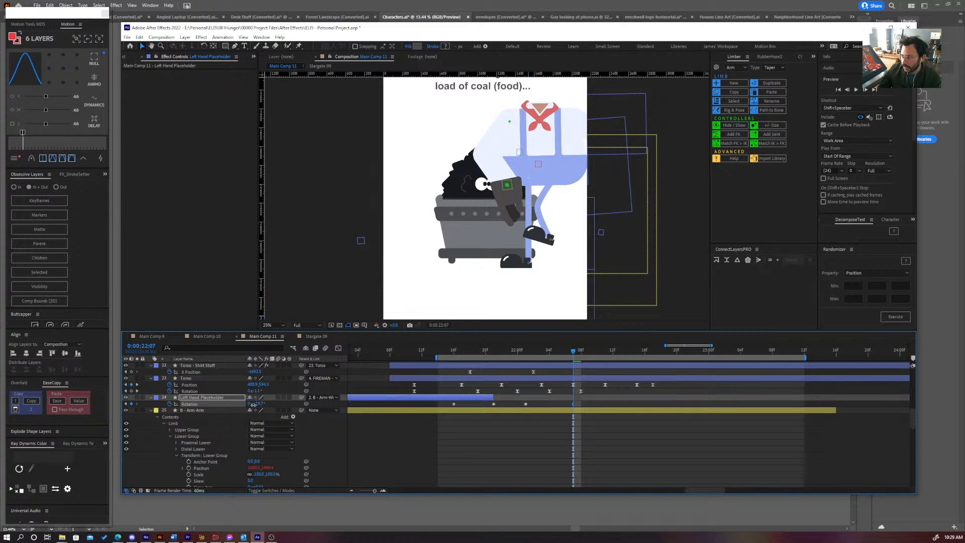
drag(254, 404, 226, 405)
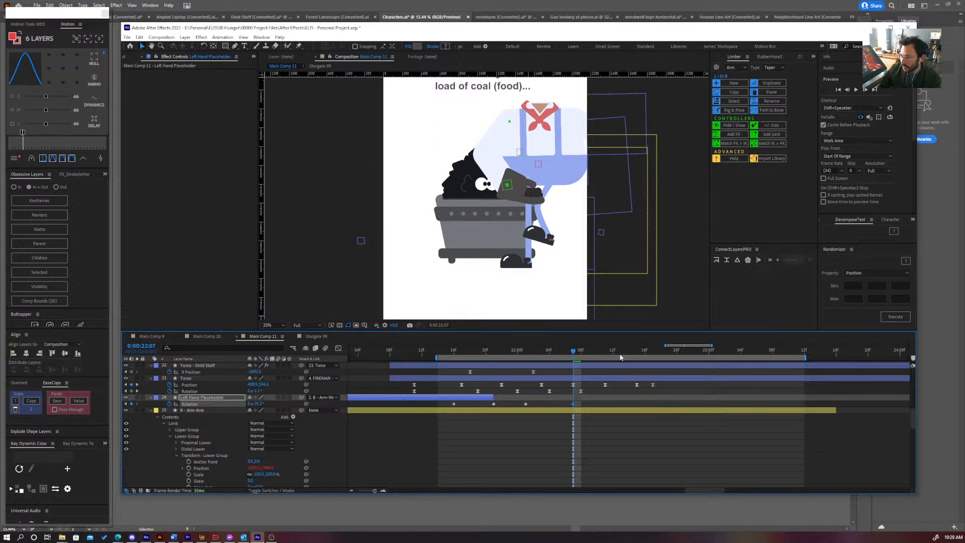
- Swing Left Hand Placeholder outward with a Rotation keyframe placed at 0:00:22:14, and settle the hand nearly straight down at 0:00:22:22
drag(574, 354, 637, 355)
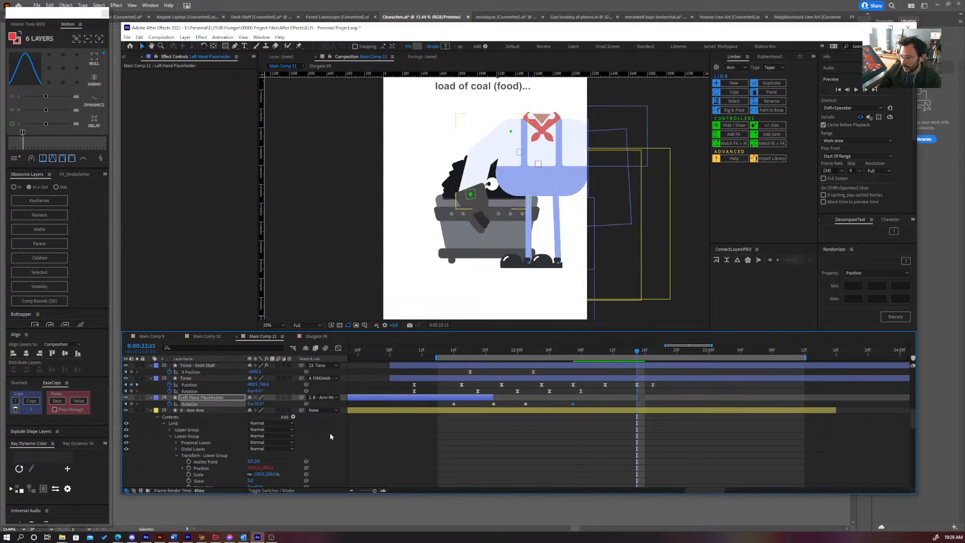
drag(263, 403, 272, 404)
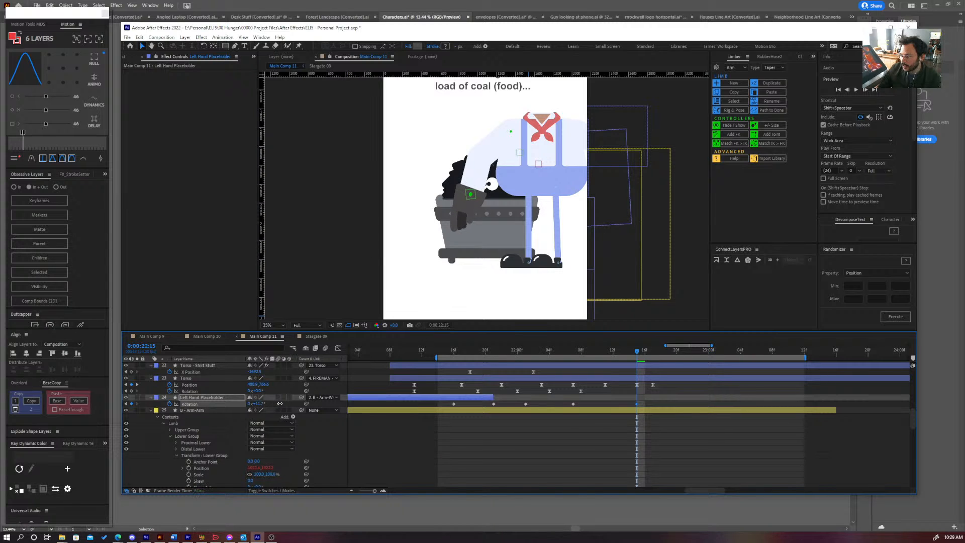
drag(280, 404, 282, 404)
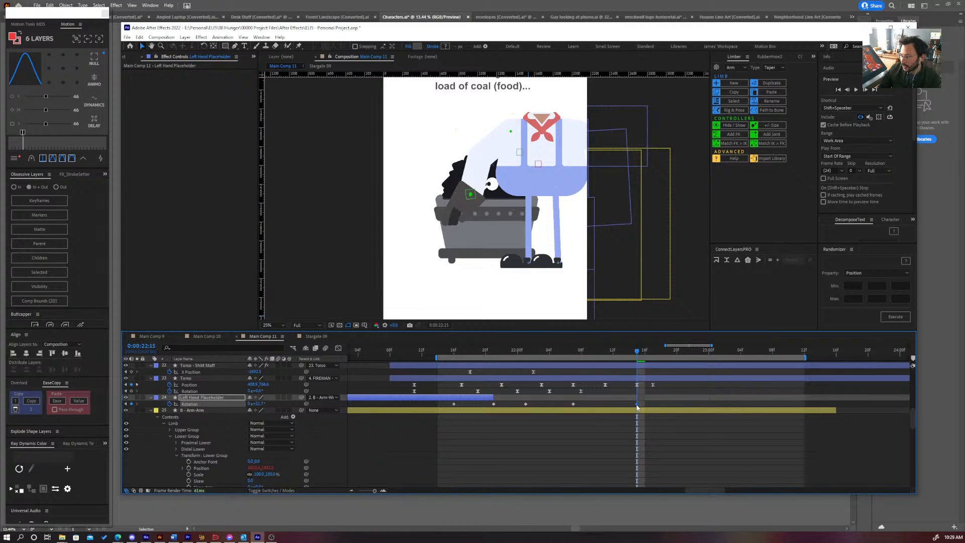
drag(639, 356, 686, 358)
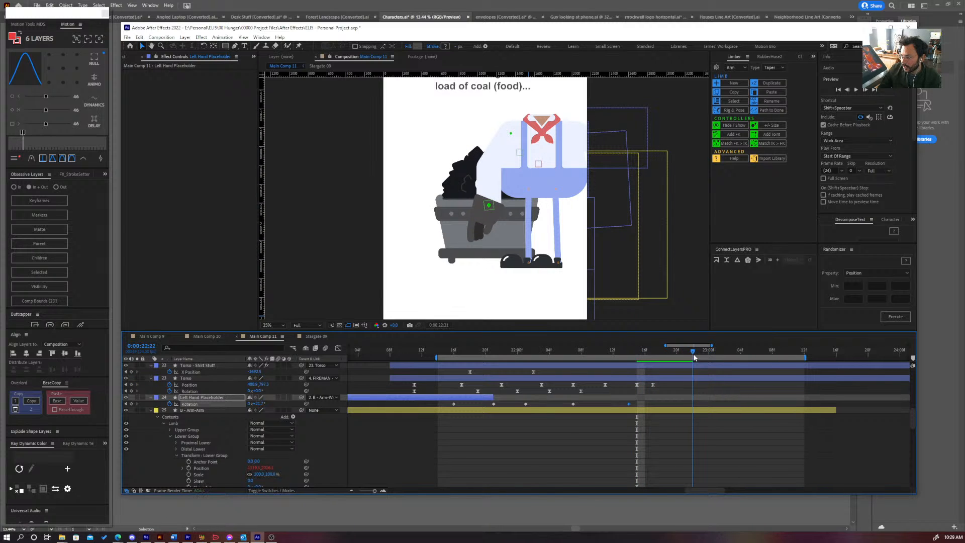
drag(254, 405, 253, 405)
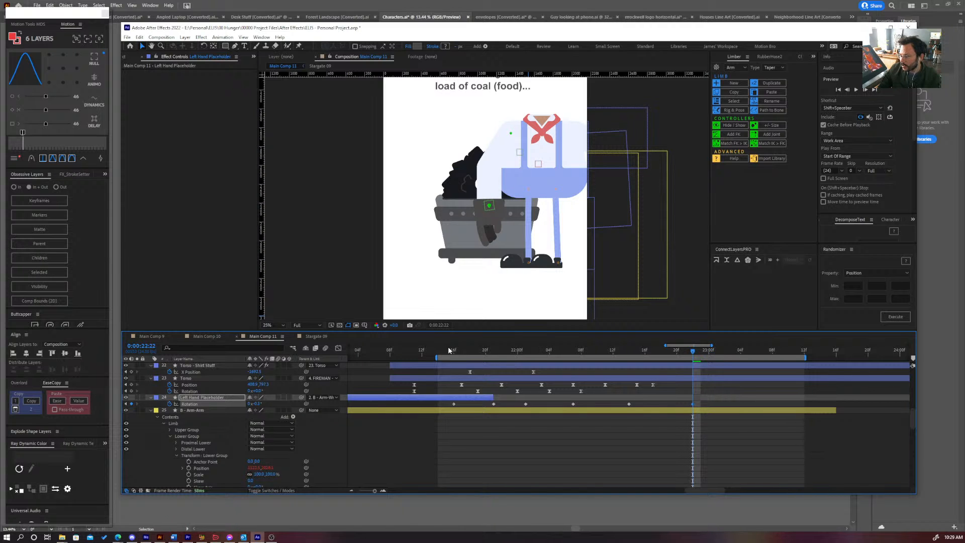
- Move the first Left Hand Placeholder Rotation keyframe to 0:00:21:11 and apply easing to all its Rotation keyframes
drag(449, 350, 414, 404)
drag(430, 355, 526, 358)
drag(709, 403, 407, 413)
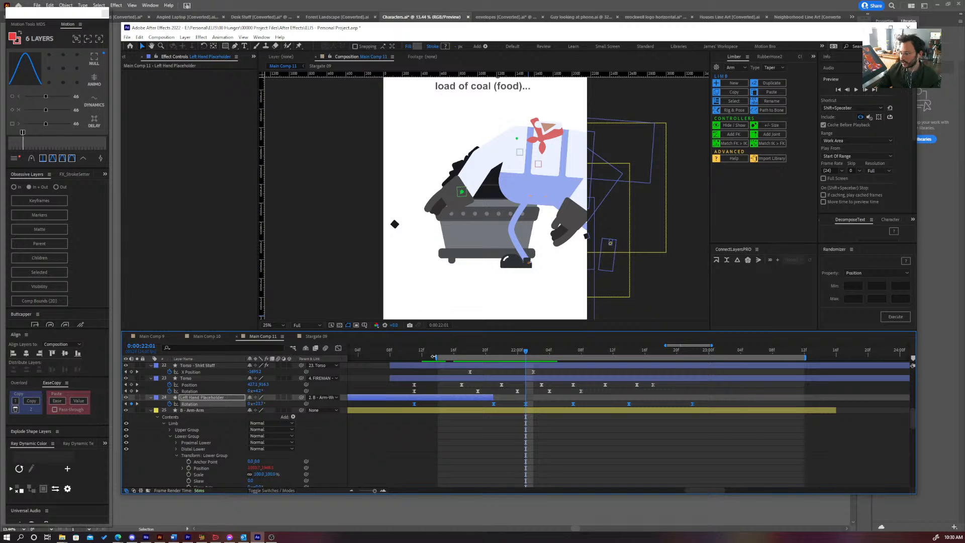
- Extend the start of the work area back to about 0:00:21:07 and preview the hand's swing
drag(433, 356, 381, 356)
key(space)
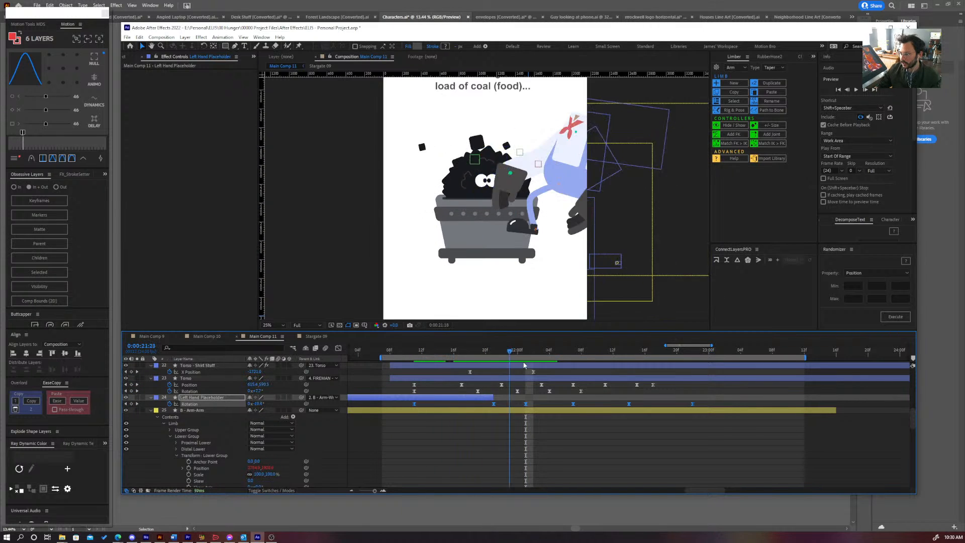
key(space)
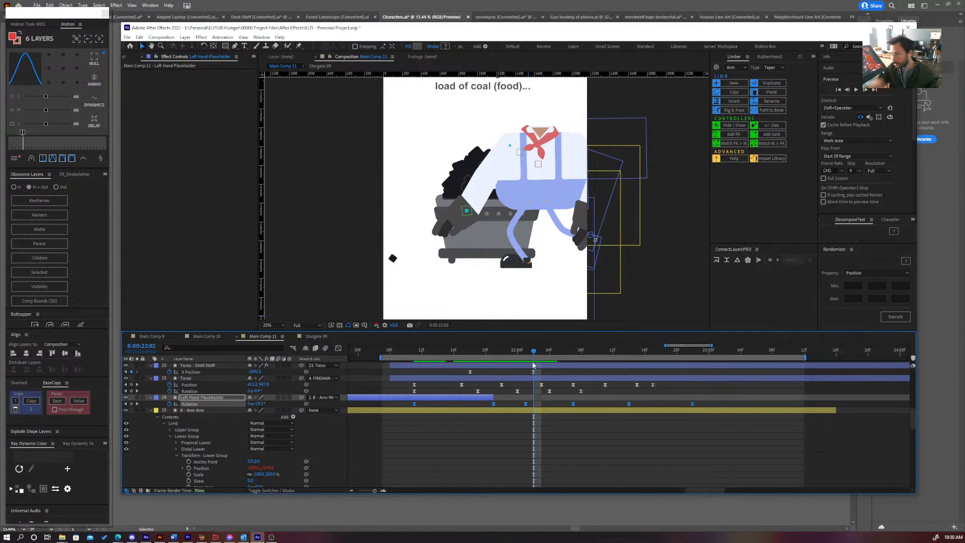
key(space)
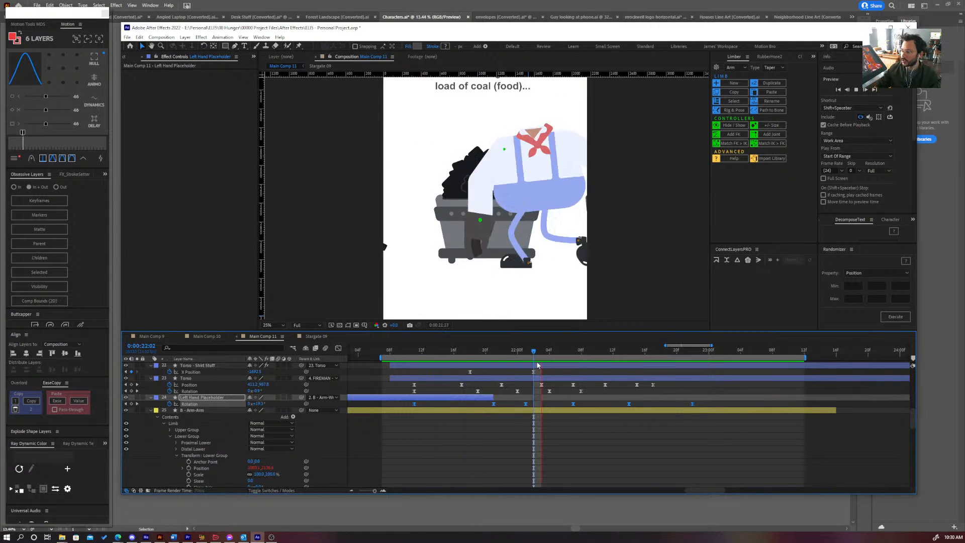
- Move the Left Hand Placeholder Rotation keyframe at 0:00:21:21 one frame earlier, to 0:00:21:20
key(comma)
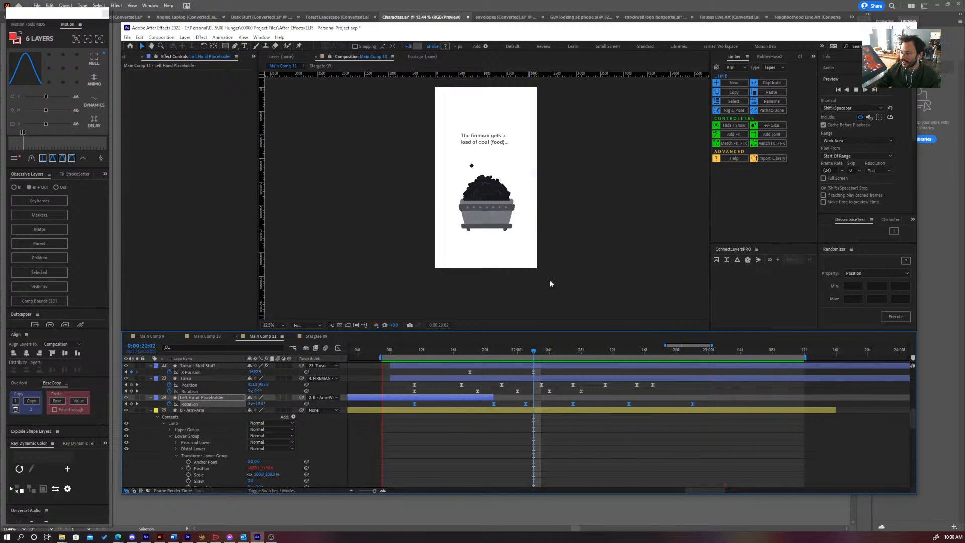
drag(412, 351, 493, 365)
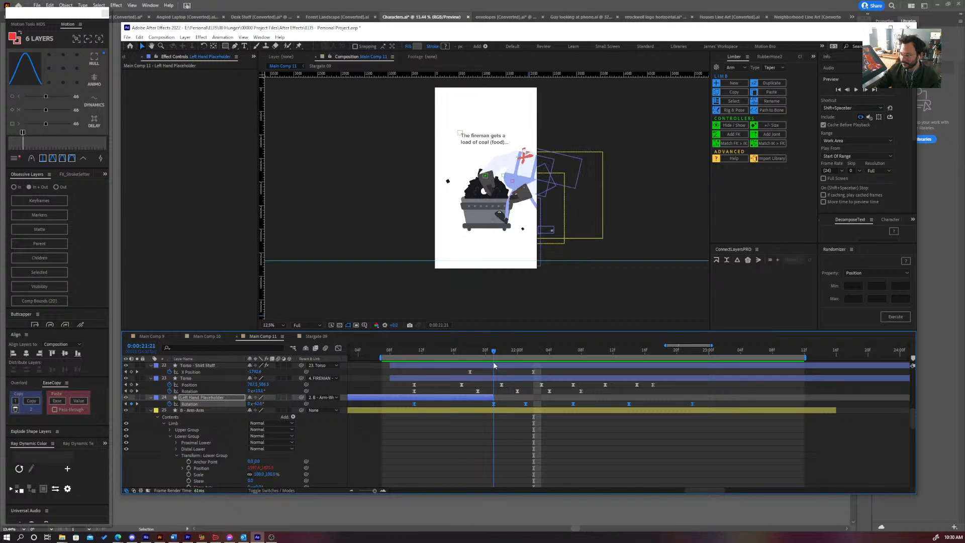
click(494, 407)
drag(493, 405, 486, 404)
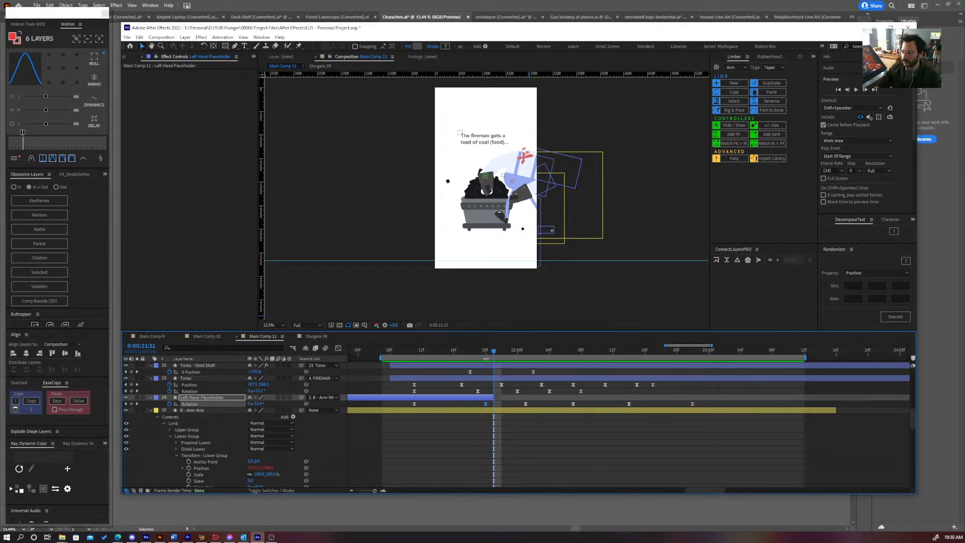
- Adjust the Left Hand Placeholder Rotation value at the 0:00:21:20 keyframe and scrub through the hand's swing to 0:00:22:00
click(490, 352)
drag(490, 352, 504, 365)
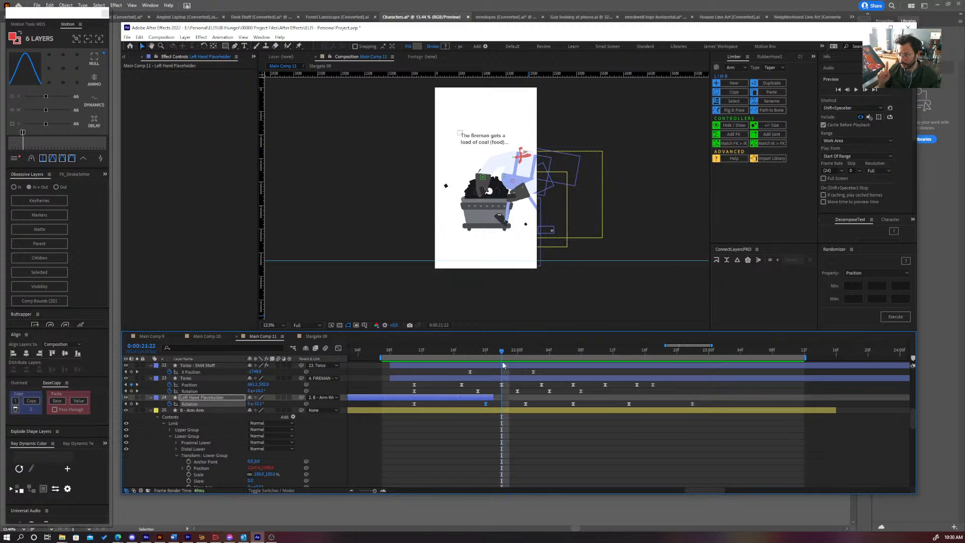
mouse_move(485, 351)
mouse_down()
mouse_move(525, 352)
mouse_move(487, 352)
mouse_move(525, 360)
mouse_move(486, 363)
mouse_up()
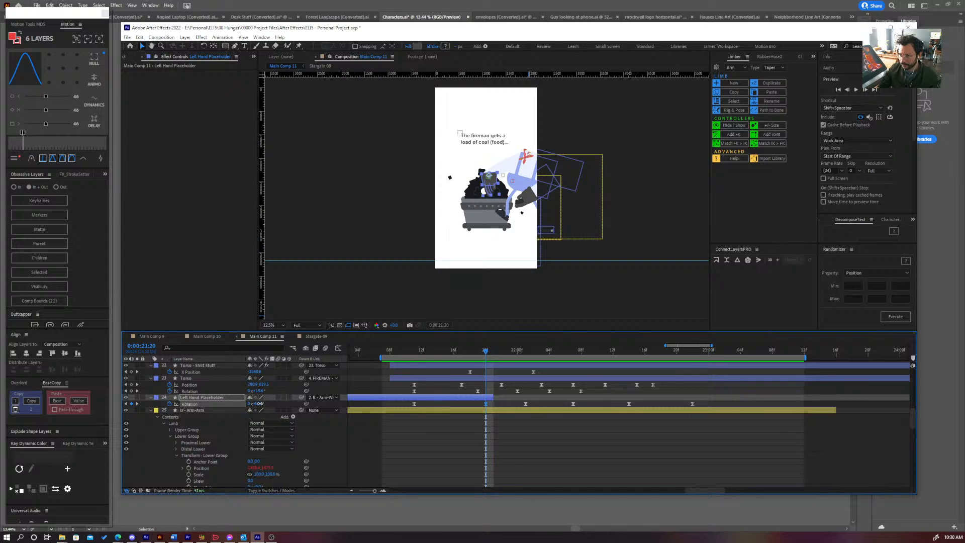
drag(260, 404, 260, 407)
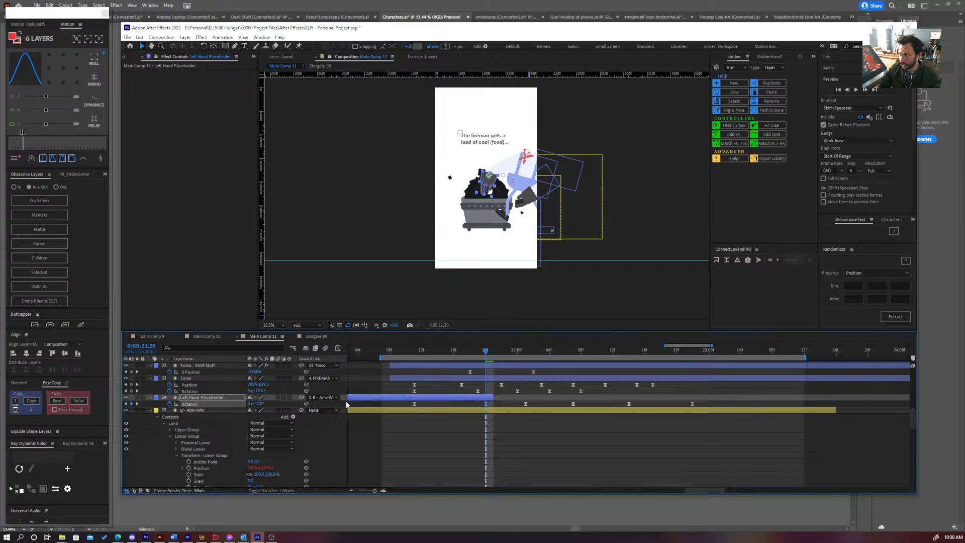
click(557, 453)
drag(441, 351, 517, 358)
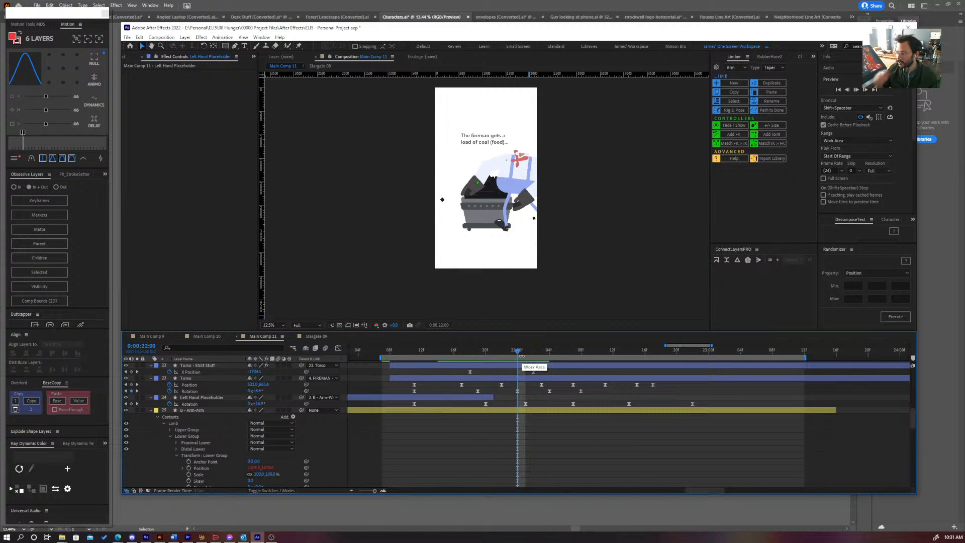
- Preview the revised hand swing over the work area and maximize the composition viewer
key(shift+space)
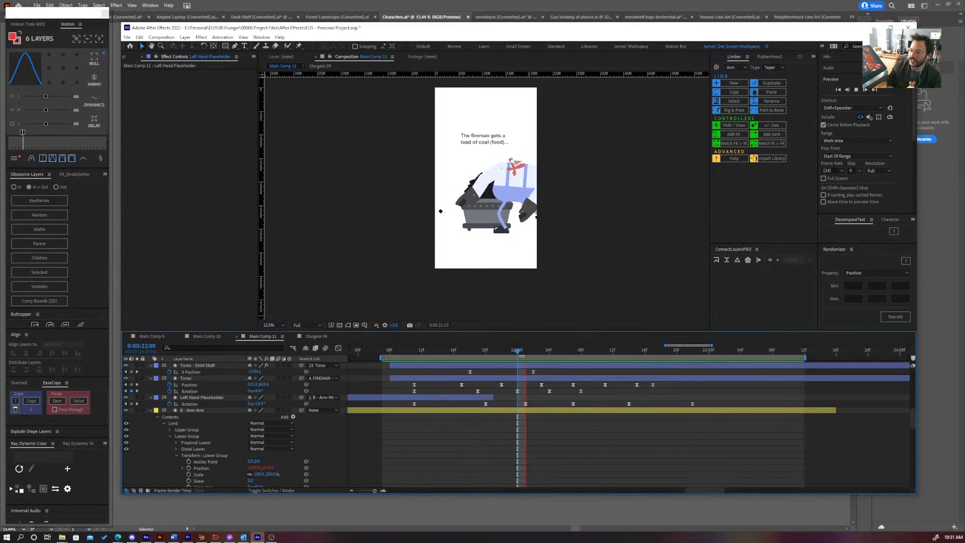
key(space)
key(ctrl+space)
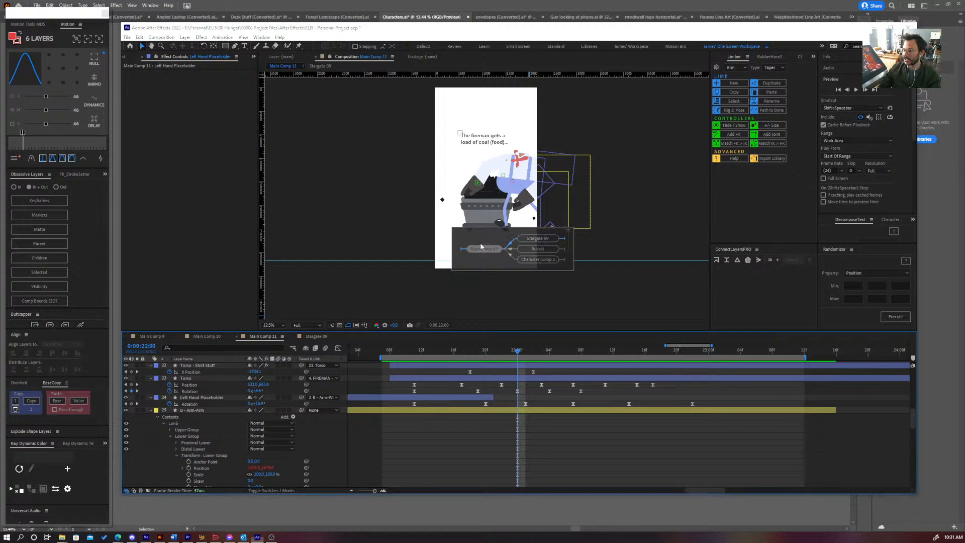
click(521, 251)
key(grave)
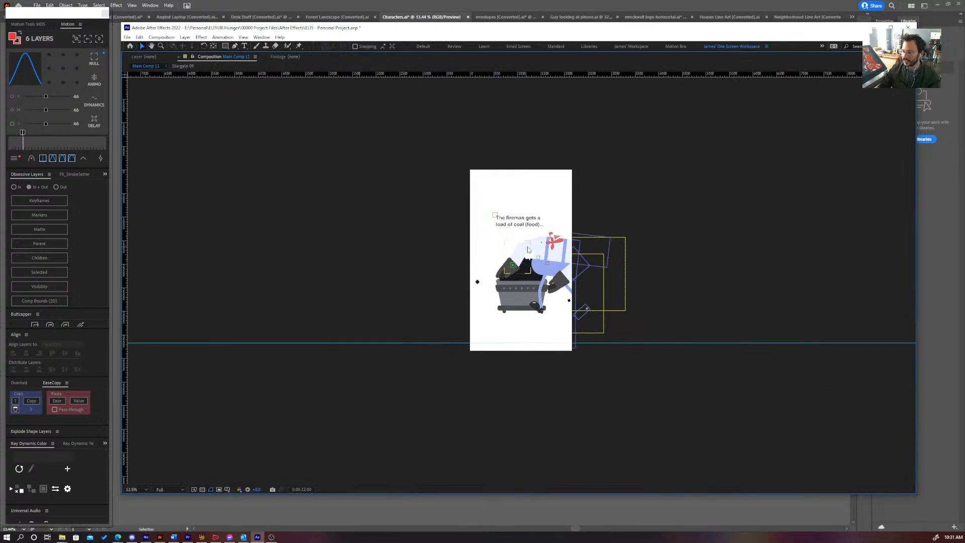
- Play the fireman's animation close up in the composition viewer, with the program window extended to the bottom of the display
scroll(527, 300, up, 2)
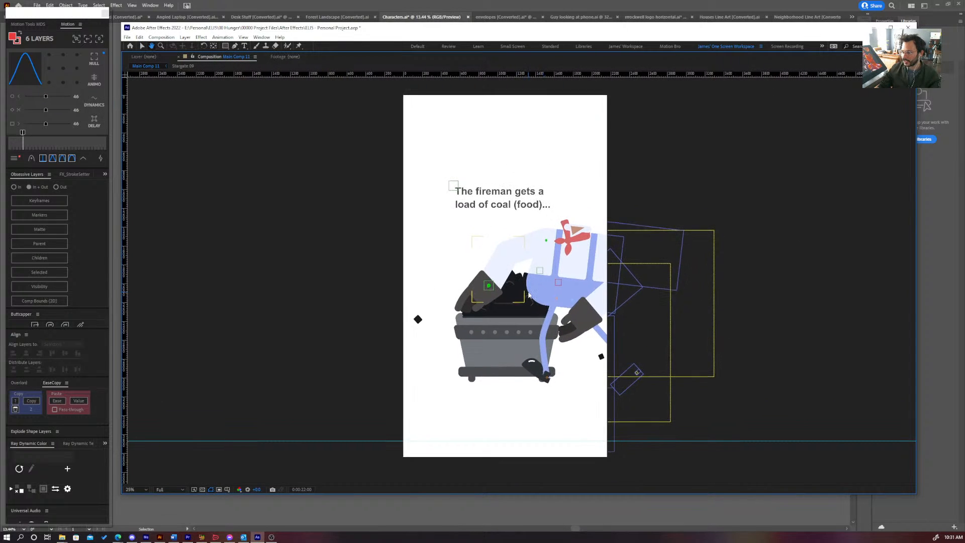
scroll(527, 300, up, 2)
drag(591, 328, 588, 322)
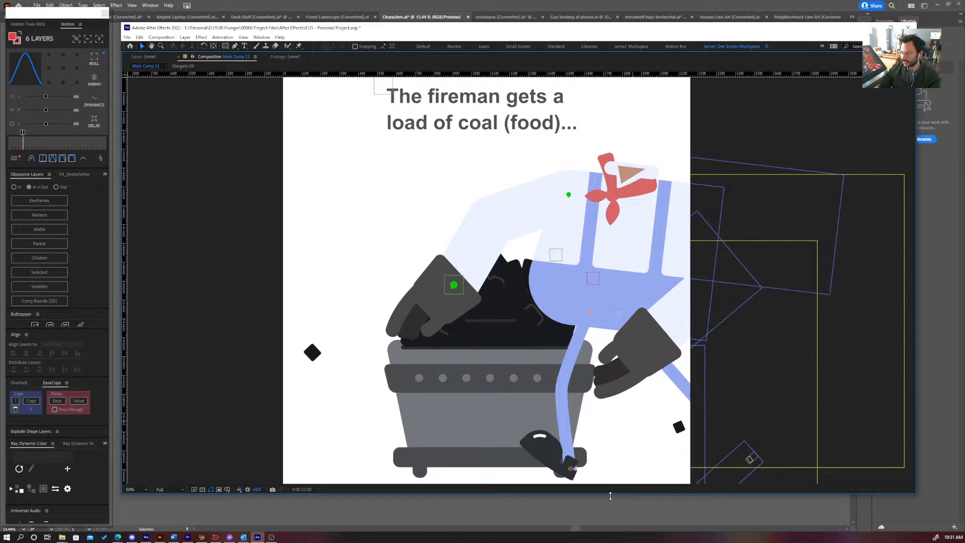
drag(610, 494, 614, 535)
drag(617, 414, 601, 396)
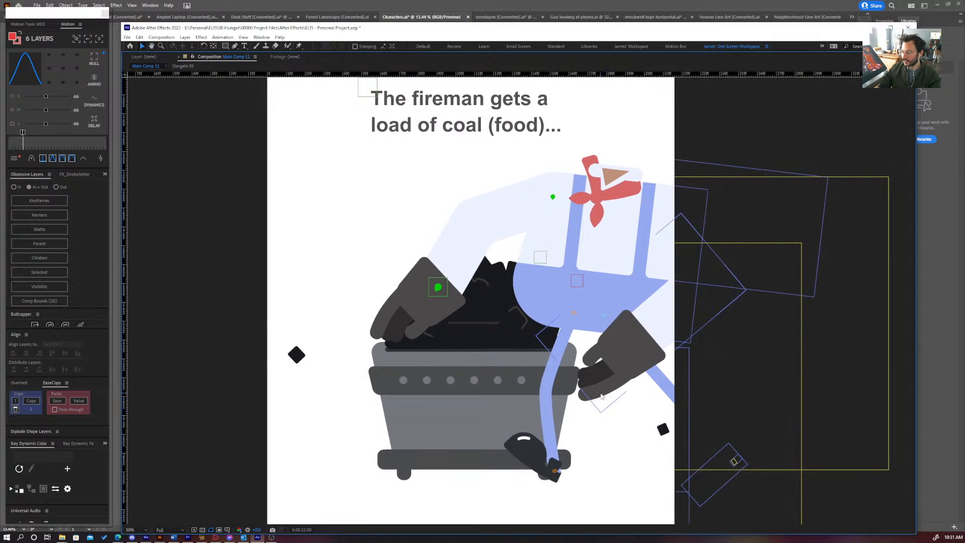
key(space)
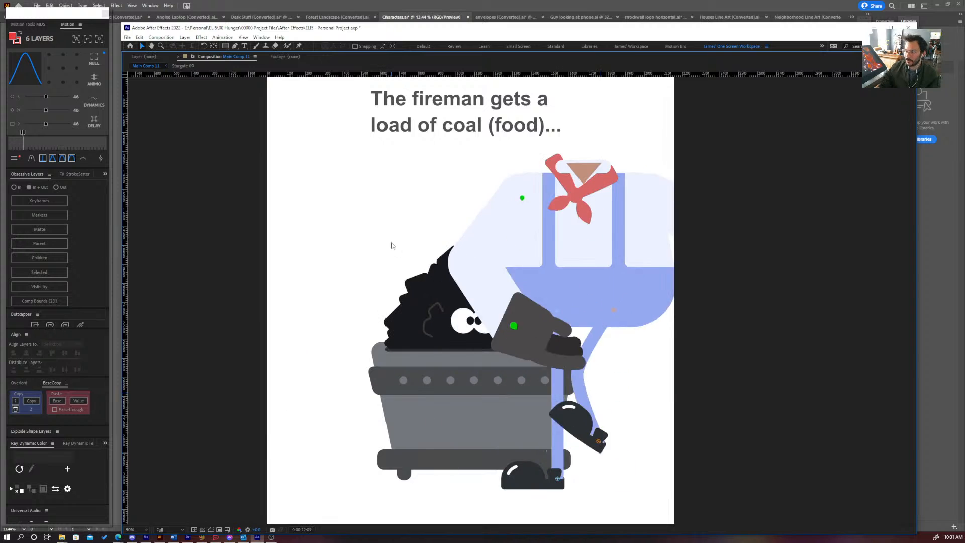
key(space)
scroll(505, 298, down, 2)
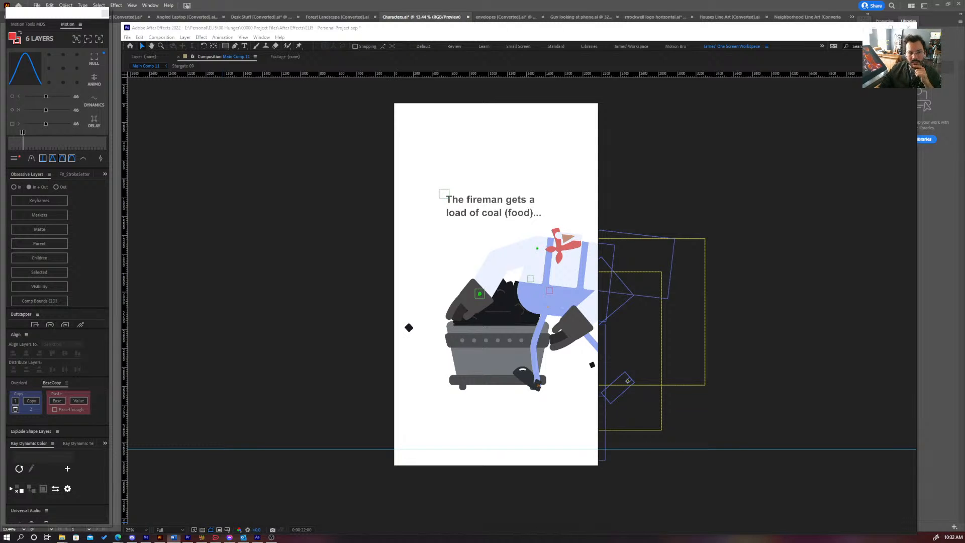
- Switch to the ELI 5 script in Word and read the lines about the steam engine, the load of coal and the body's metabolism
drag(0, 43, 560, 24)
click(458, 301)
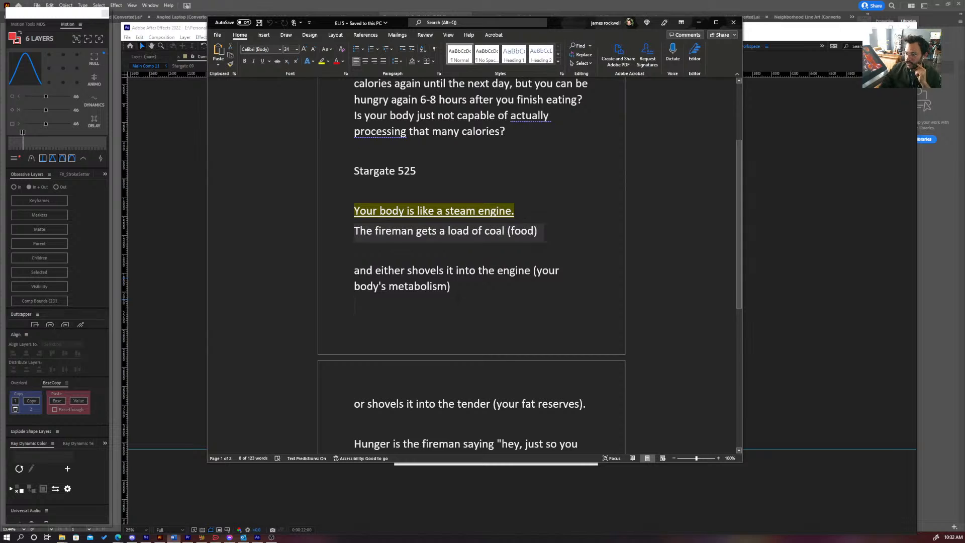
drag(538, 232, 356, 216)
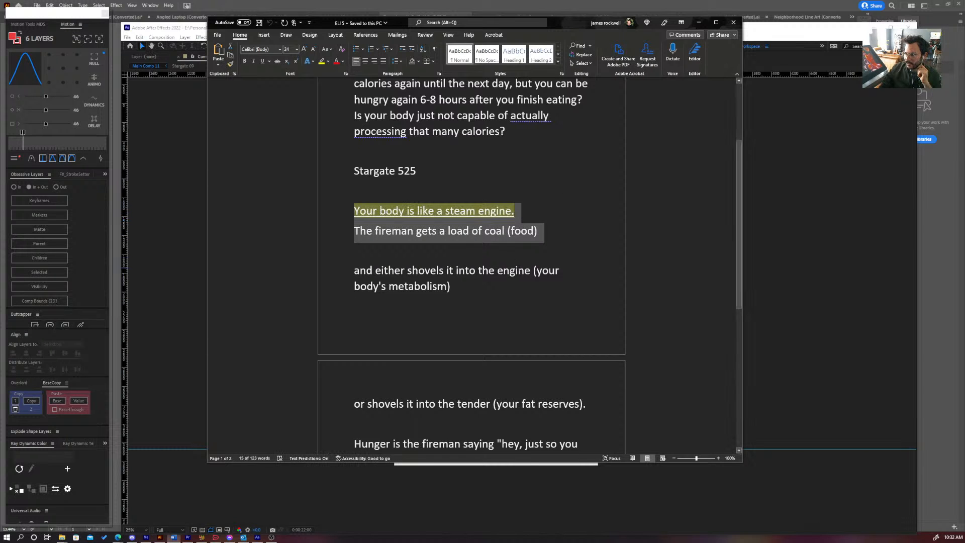
drag(544, 232, 365, 237)
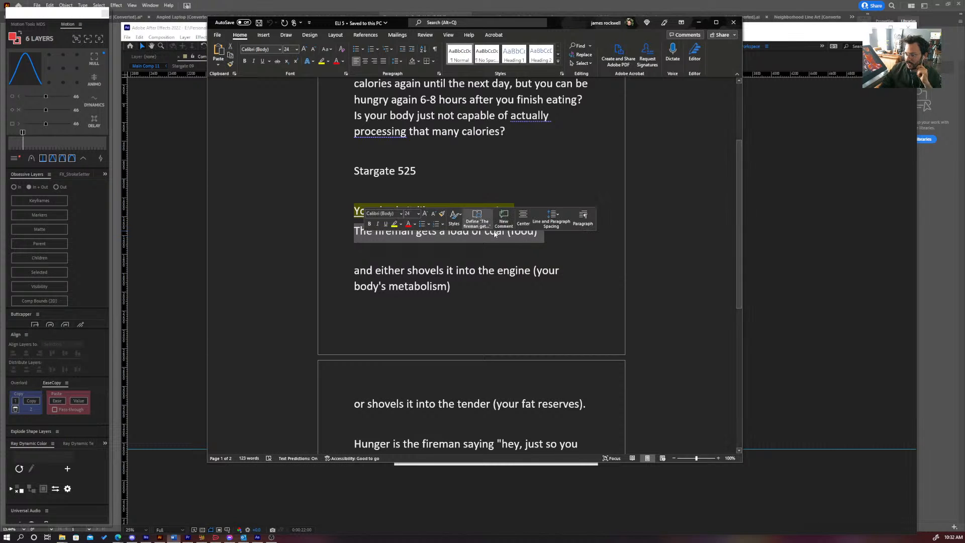
click(571, 272)
drag(521, 213, 356, 220)
click(470, 232)
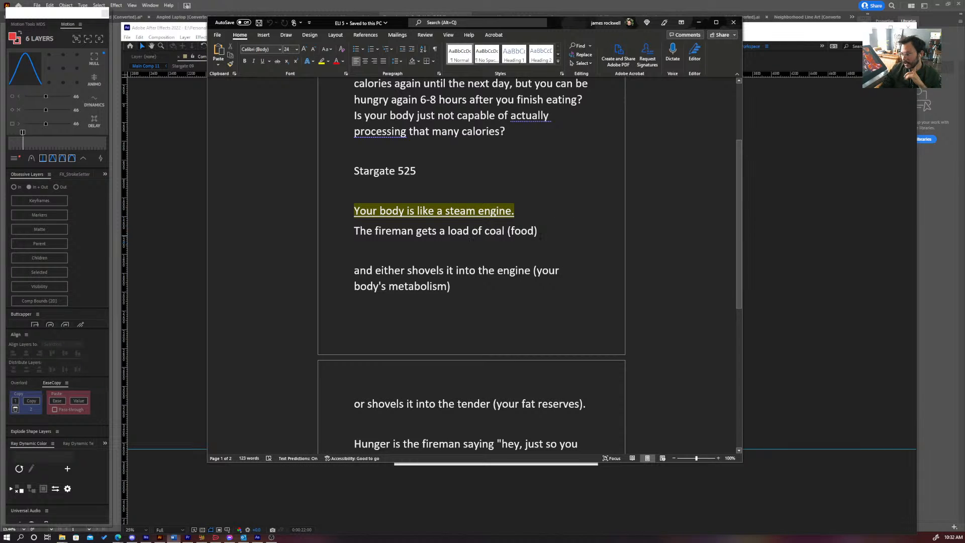
drag(543, 236, 358, 236)
click(355, 250)
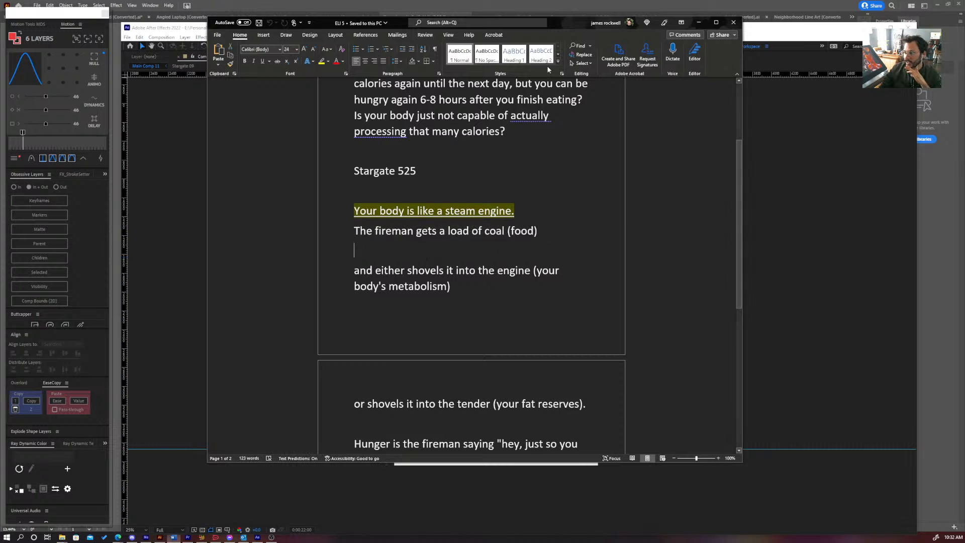
drag(457, 288, 354, 270)
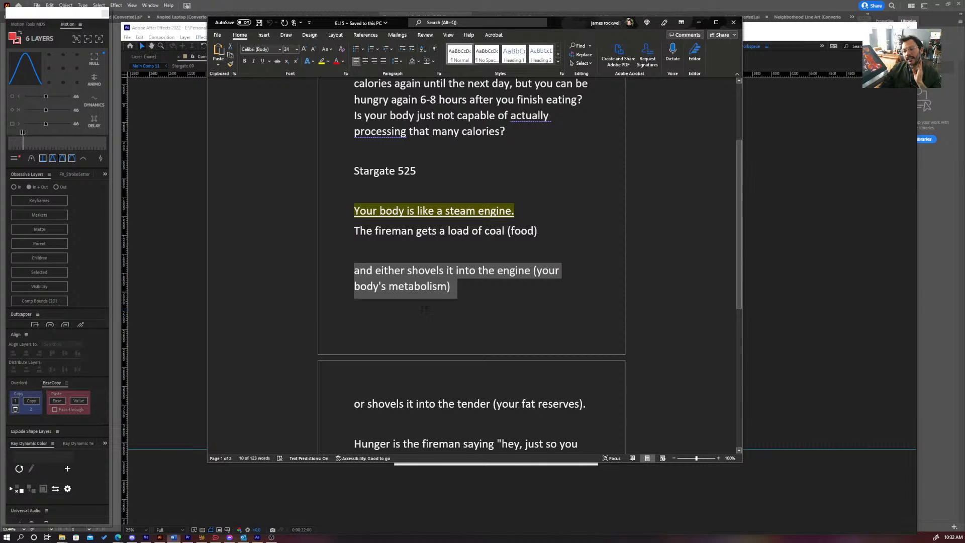
- Bring the script document back for another look at the selected metabolism line, and minimize it
key(alt+Tab)
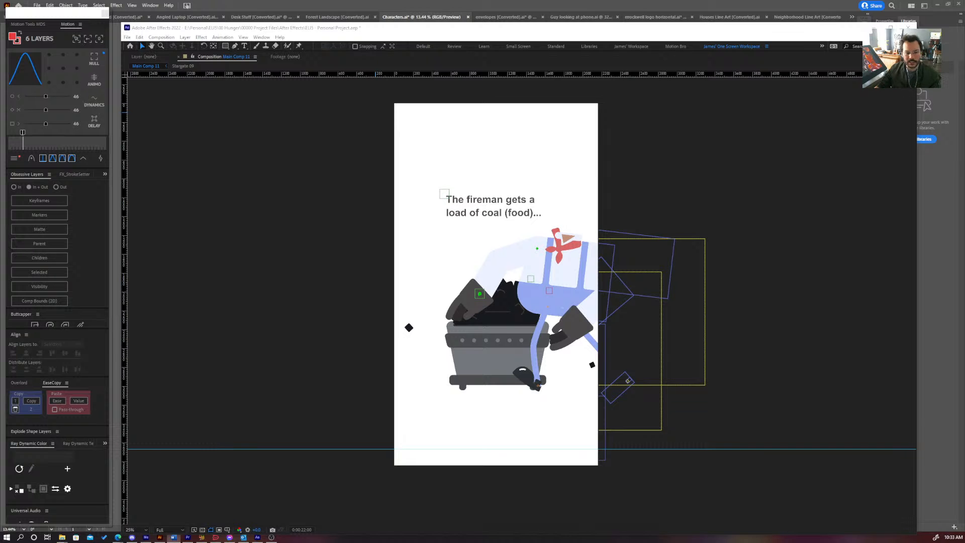
drag(0, 74, 605, 74)
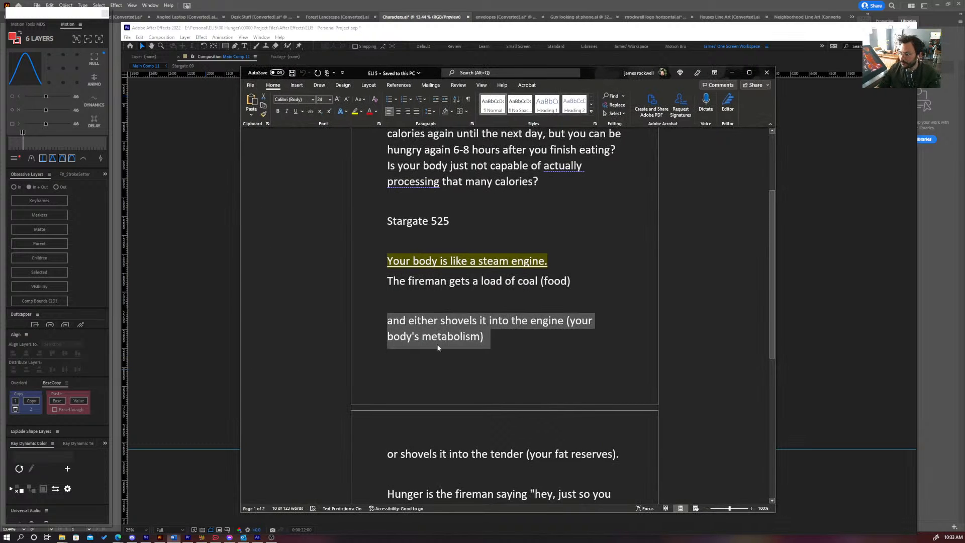
click(732, 73)
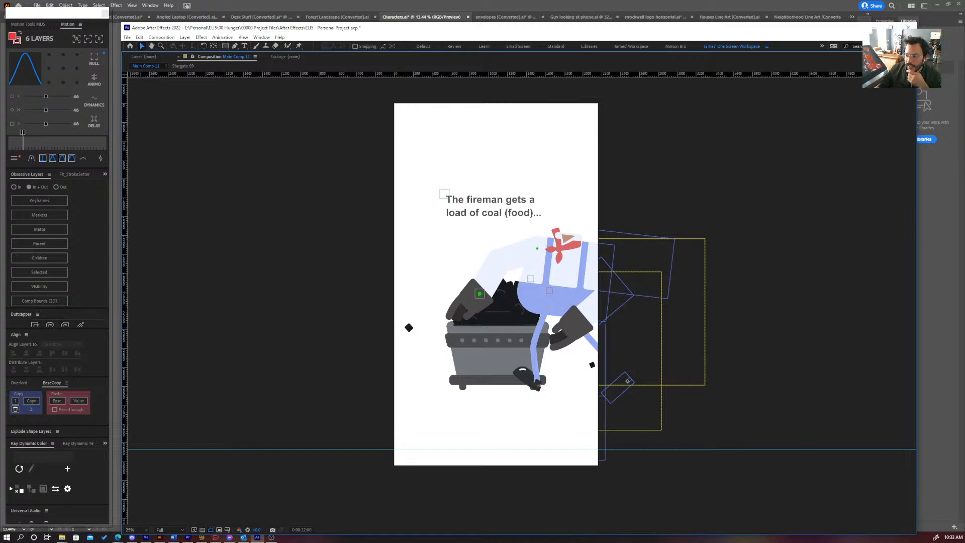
- Examine the fireman artwork and reference images in Characters.ai in Illustrator, and return to After Effects
key(alt+Tab)
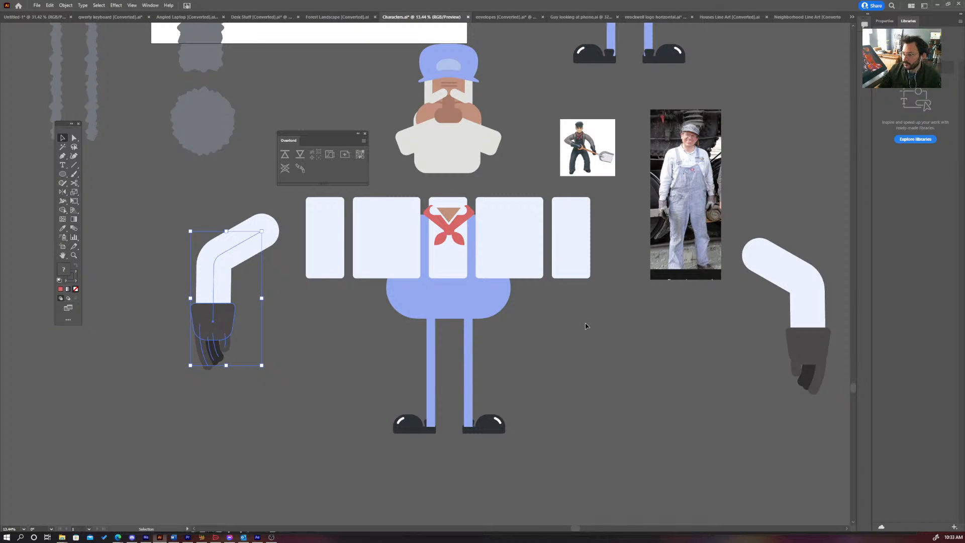
click(573, 308)
scroll(550, 287, down, 3)
drag(550, 286, 653, 483)
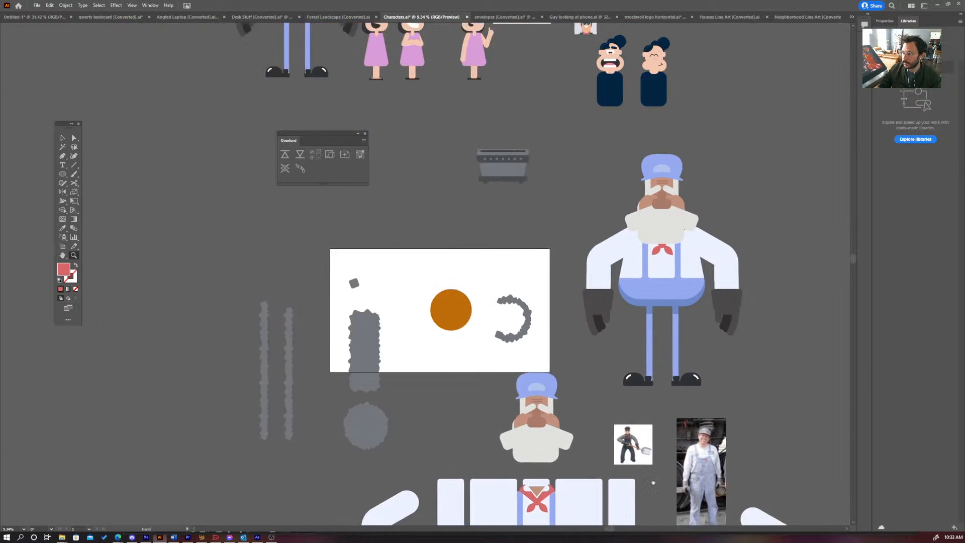
drag(479, 178, 444, 23)
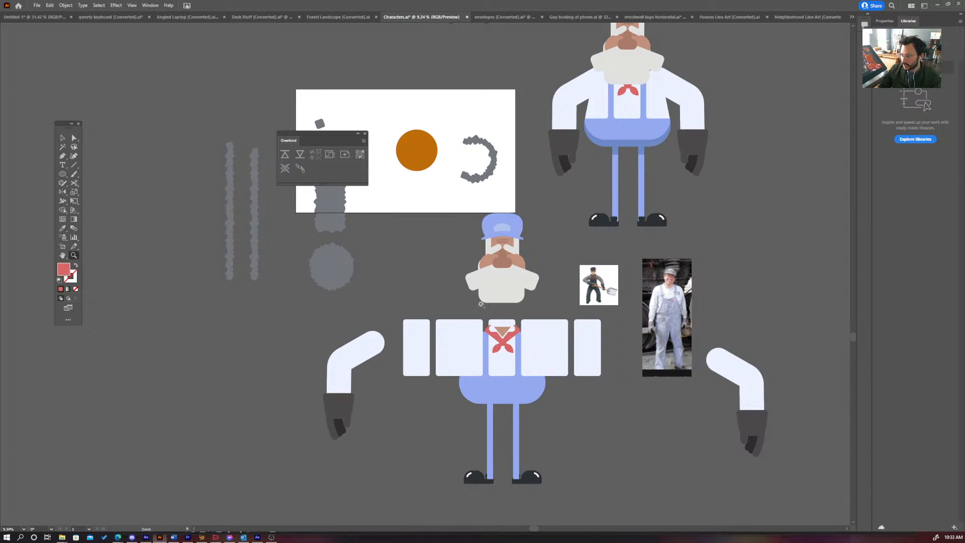
click(253, 538)
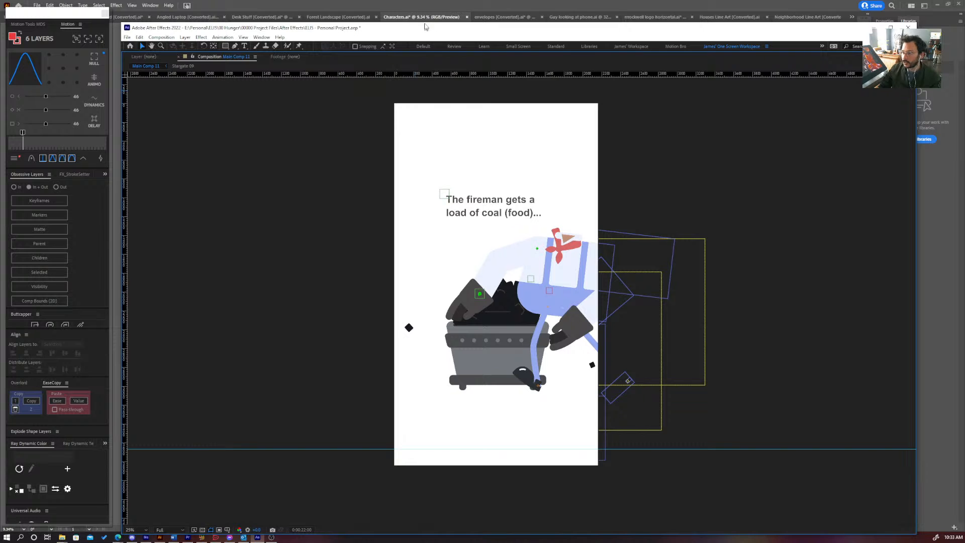
- Preview the animation in the maximized viewer, restore the panel layout and scrub through the arm's motion to 0:00:21:23
drag(425, 26, 423, 11)
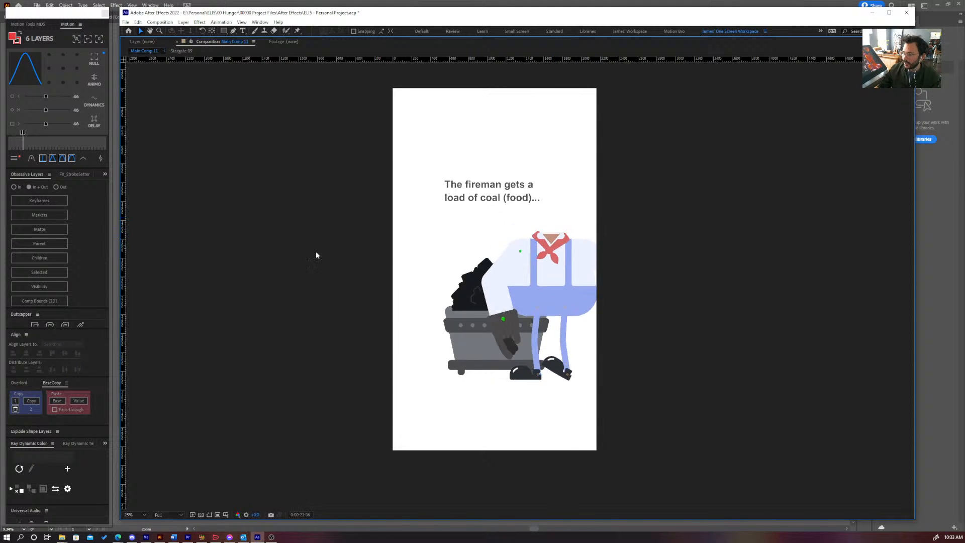
key(space)
key(grave)
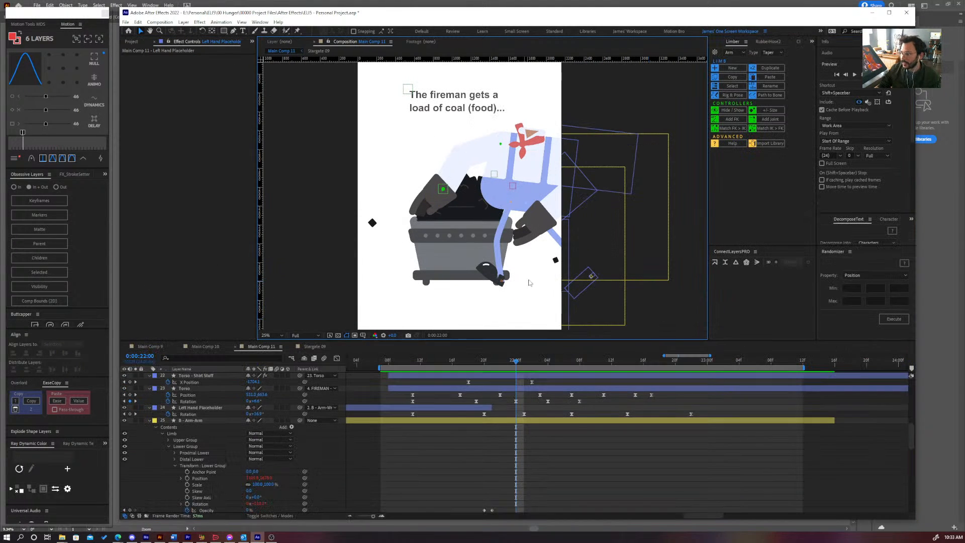
key(space)
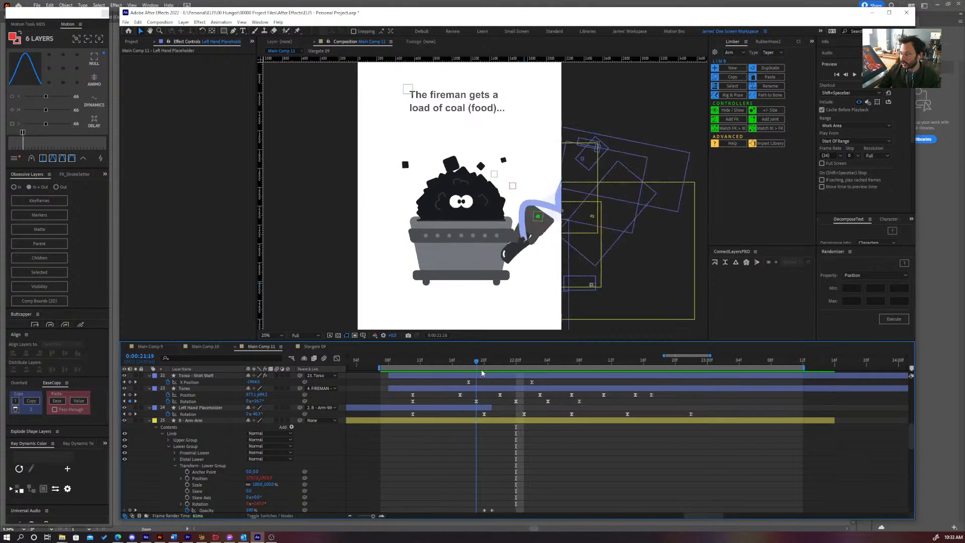
drag(507, 374, 513, 416)
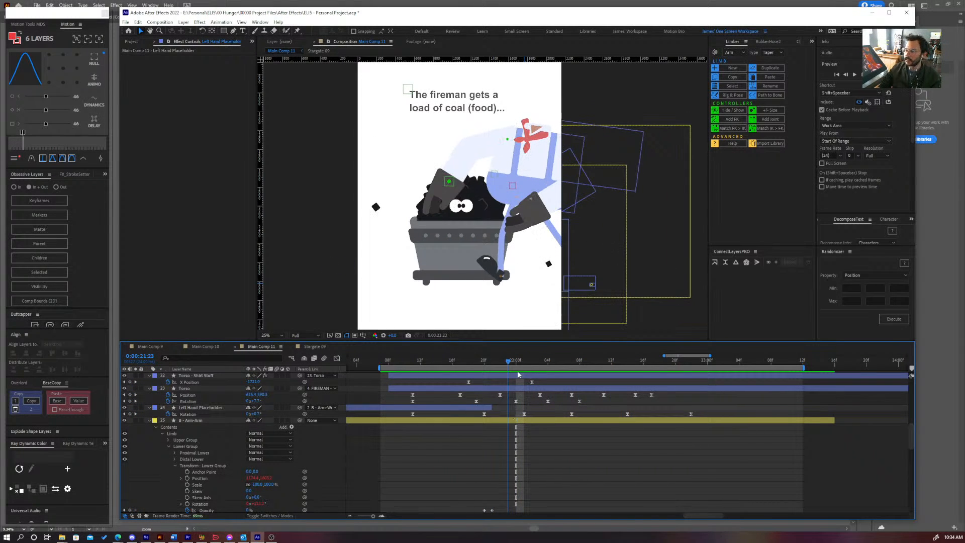
- Compare the animation with the fireman artwork behind the window, and scrub and preview the arm's motion around 0:00:22:00
drag(491, 16, 534, 464)
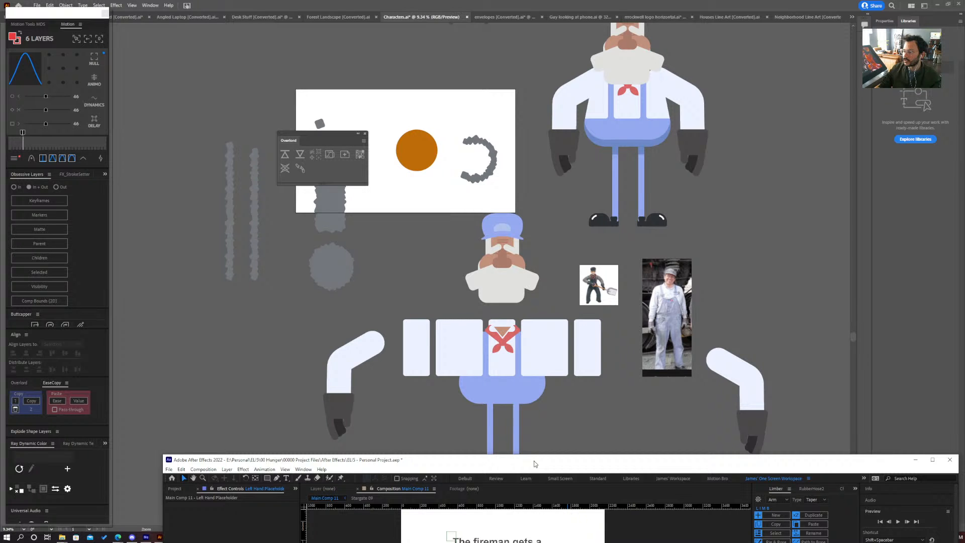
drag(534, 463, 489, 14)
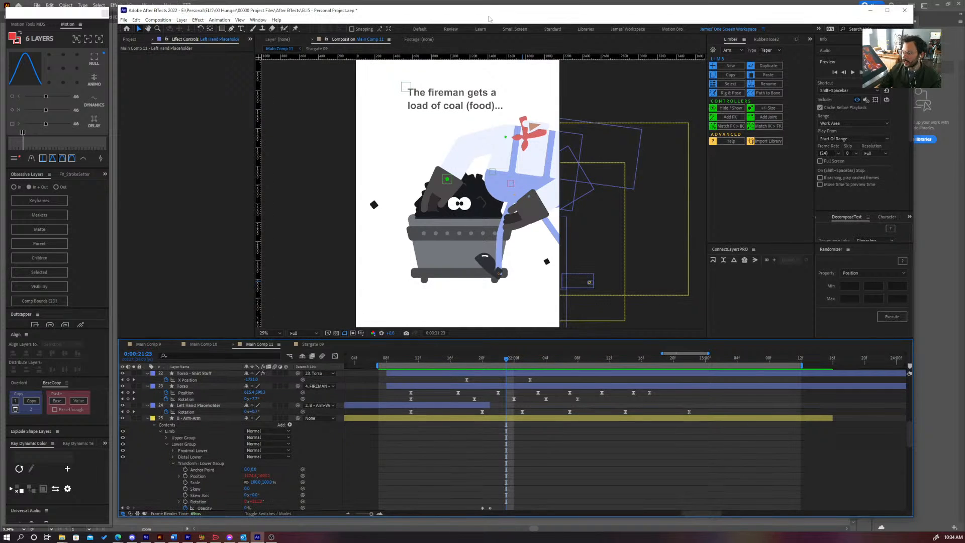
drag(506, 361, 520, 393)
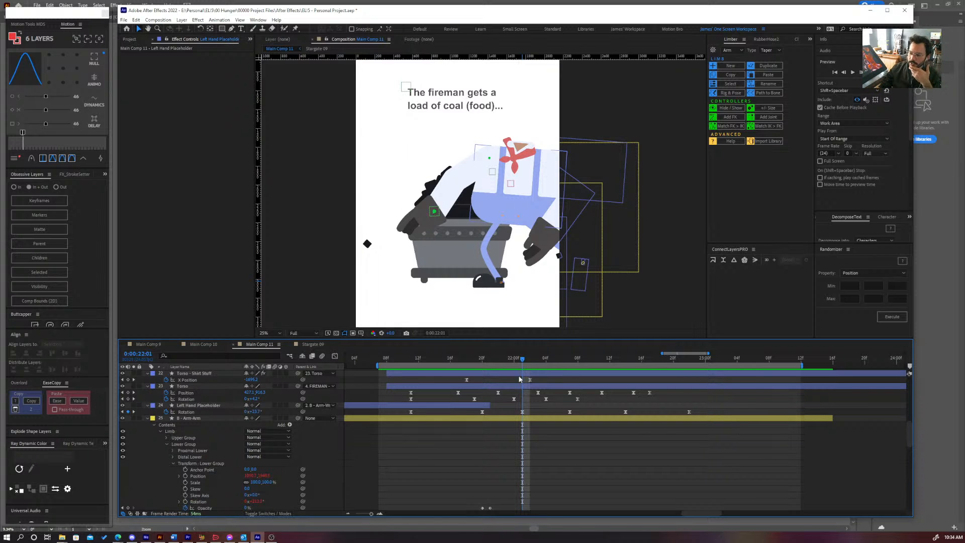
drag(518, 355, 514, 397)
key(space)
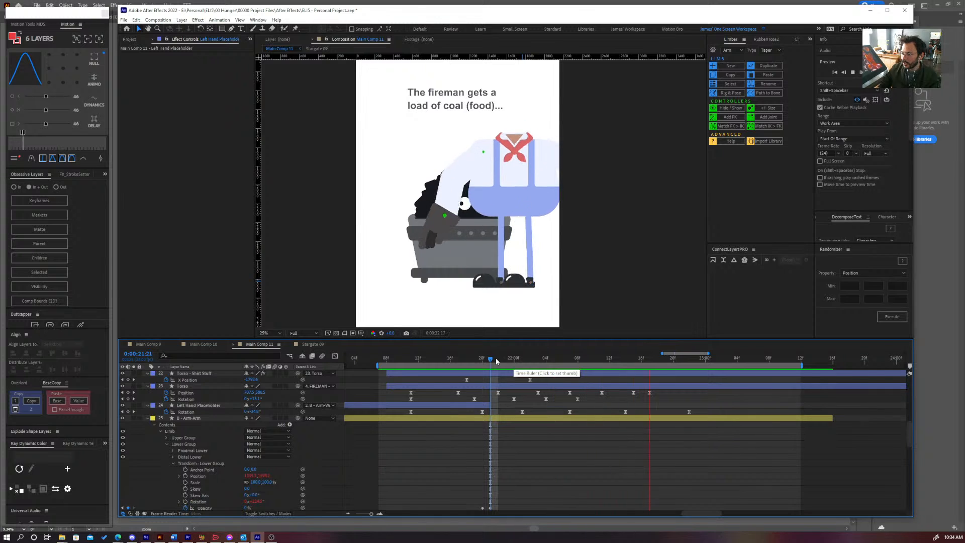
key(space)
- Select Left Hand Placeholder 2, scrub the arm's motion to 0:00:22:02 and save the project
mouse_move(480, 361)
mouse_down()
mouse_move(498, 361)
mouse_move(455, 360)
mouse_move(507, 368)
mouse_move(474, 362)
mouse_up()
click(441, 195)
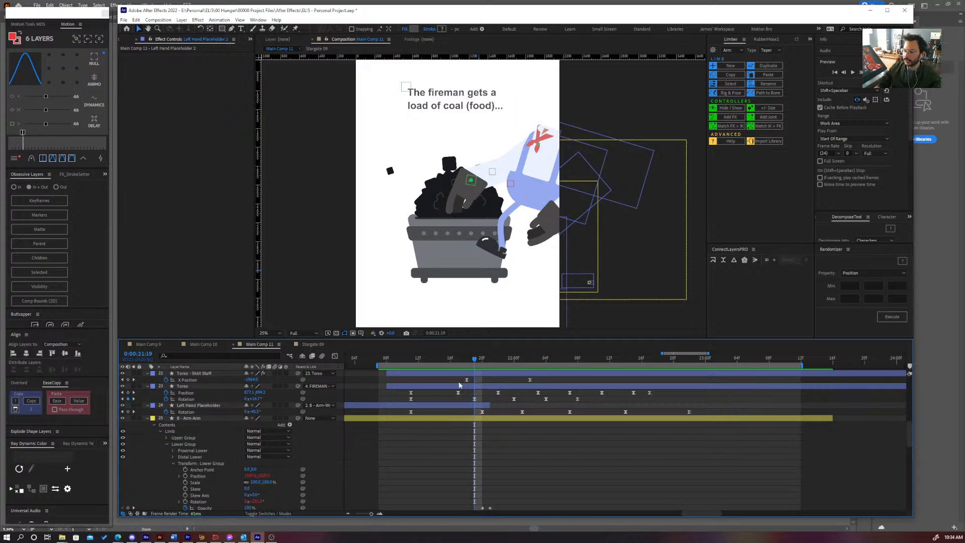
drag(441, 362, 532, 386)
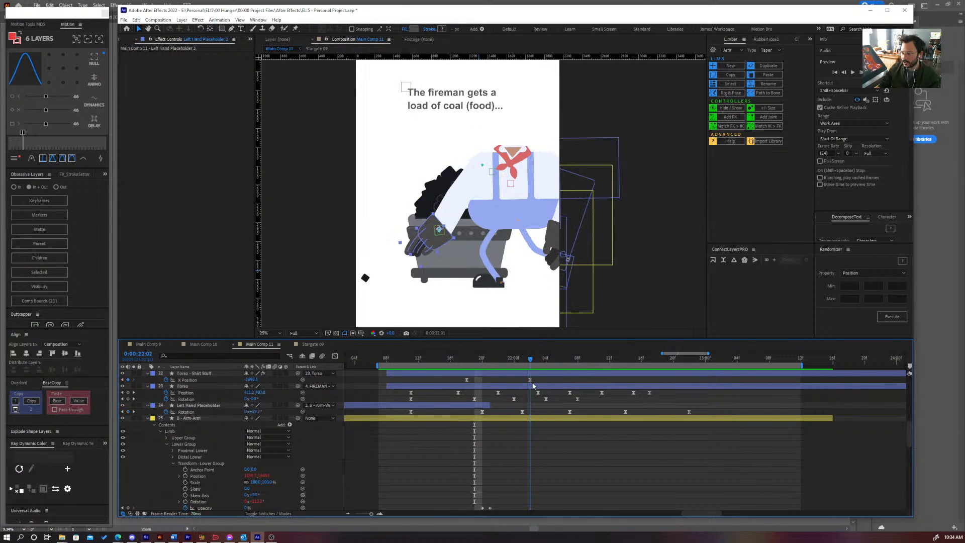
key(ctrl+s)
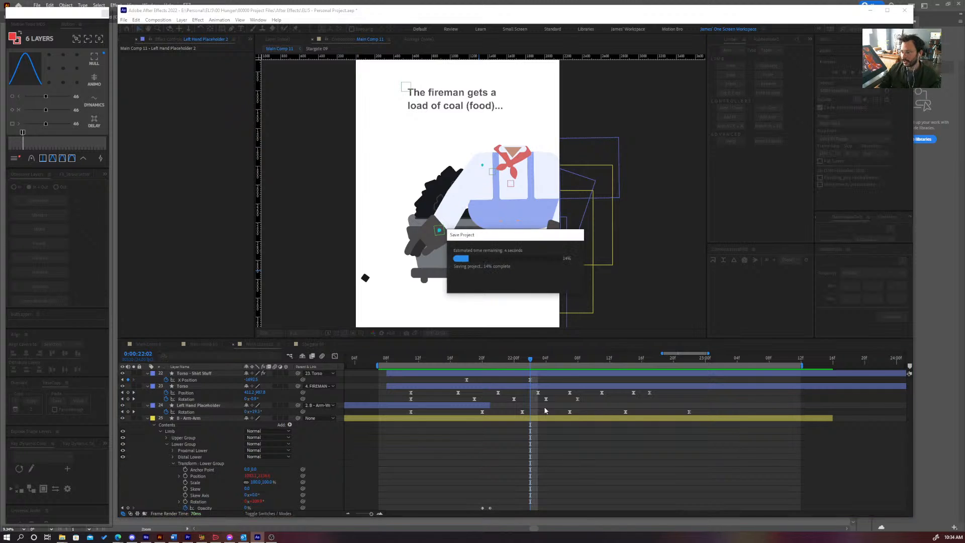